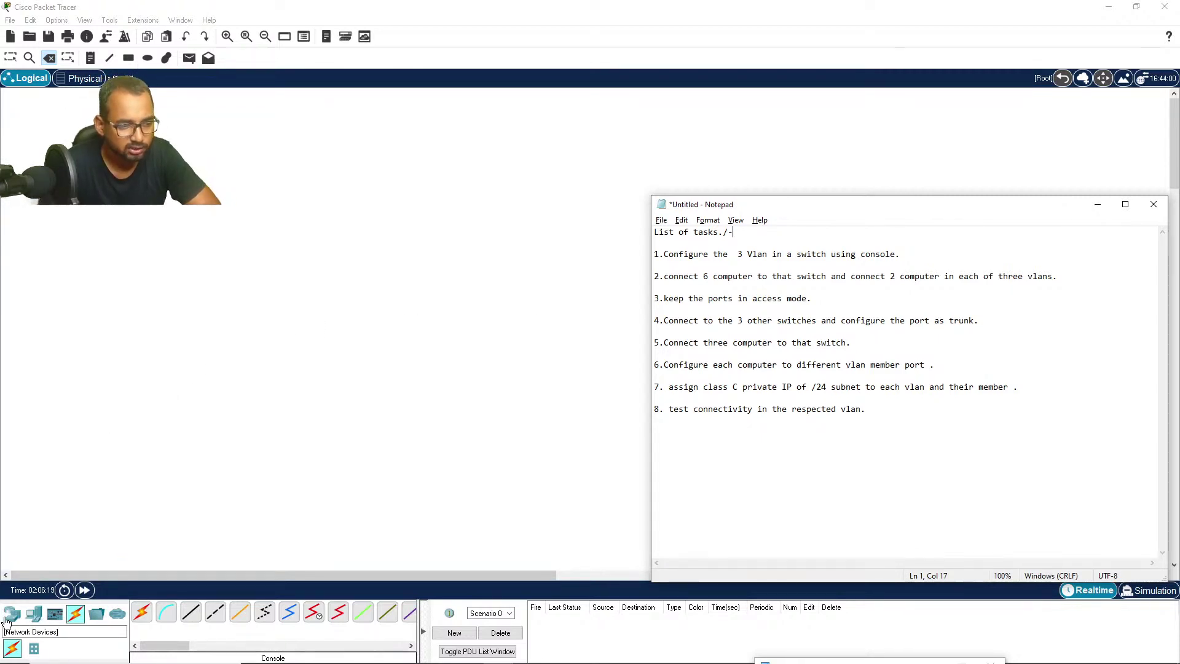
Step: Place a 2960 switch in the empty logical workspace
{"action": "left_click", "coordinate": [17, 620]}
{"action": "left_click", "coordinate": [18, 620]}
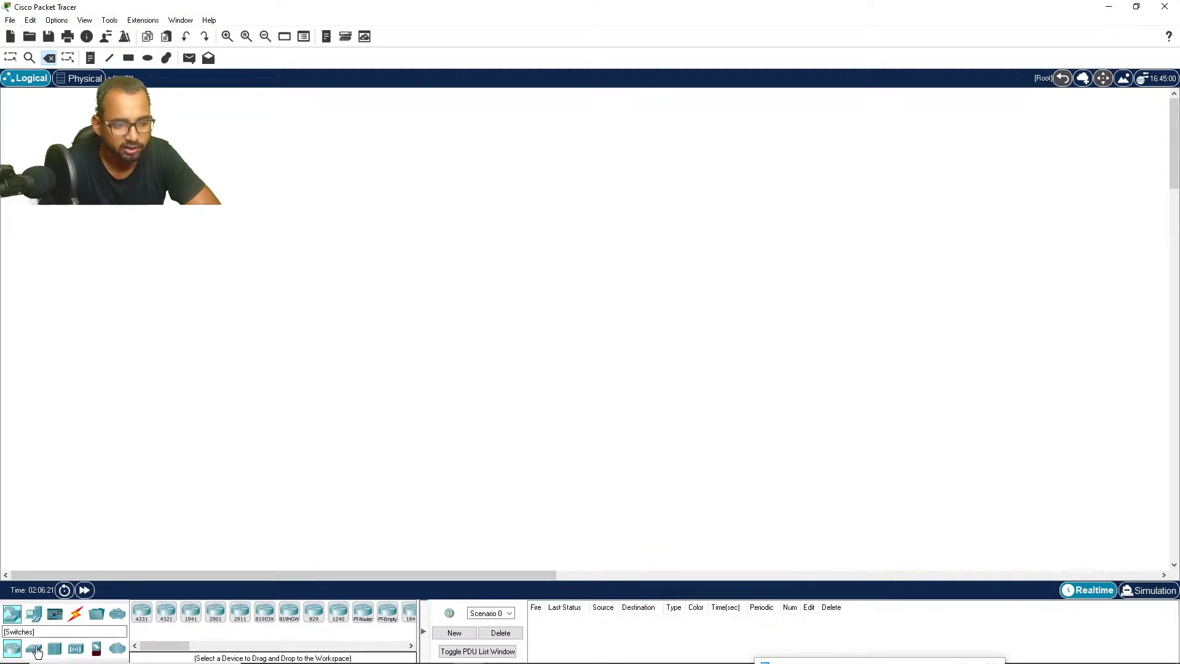
{"action": "left_click", "coordinate": [34, 649]}
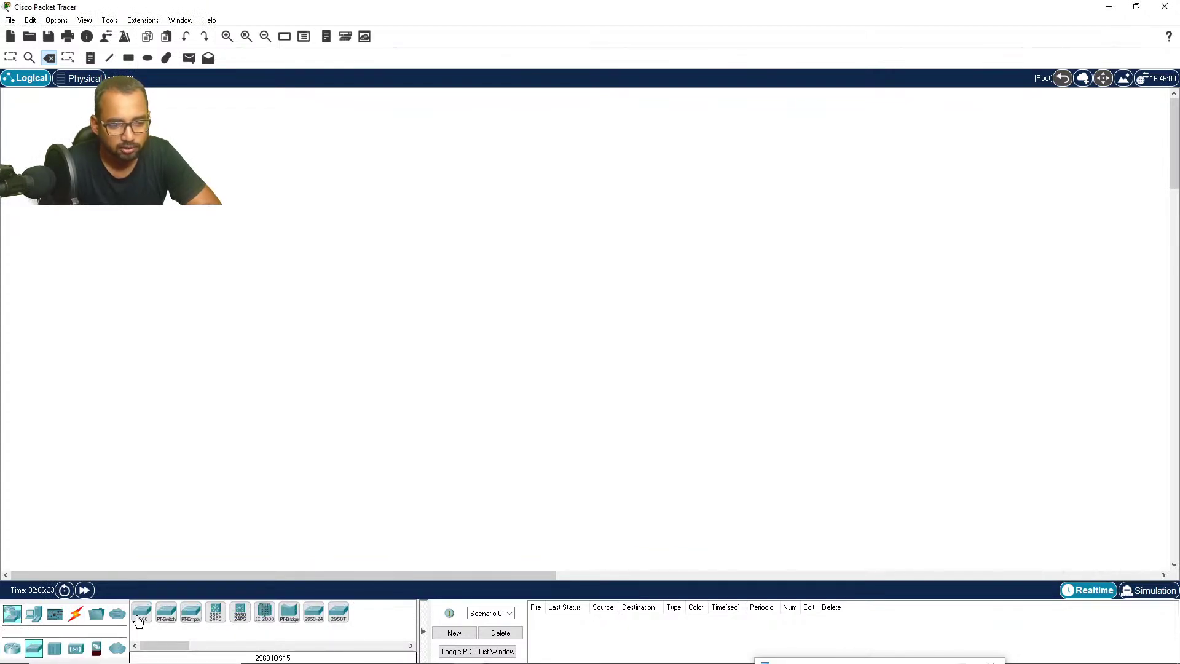
{"action": "left_click", "coordinate": [140, 616]}
{"action": "left_click", "coordinate": [304, 278]}
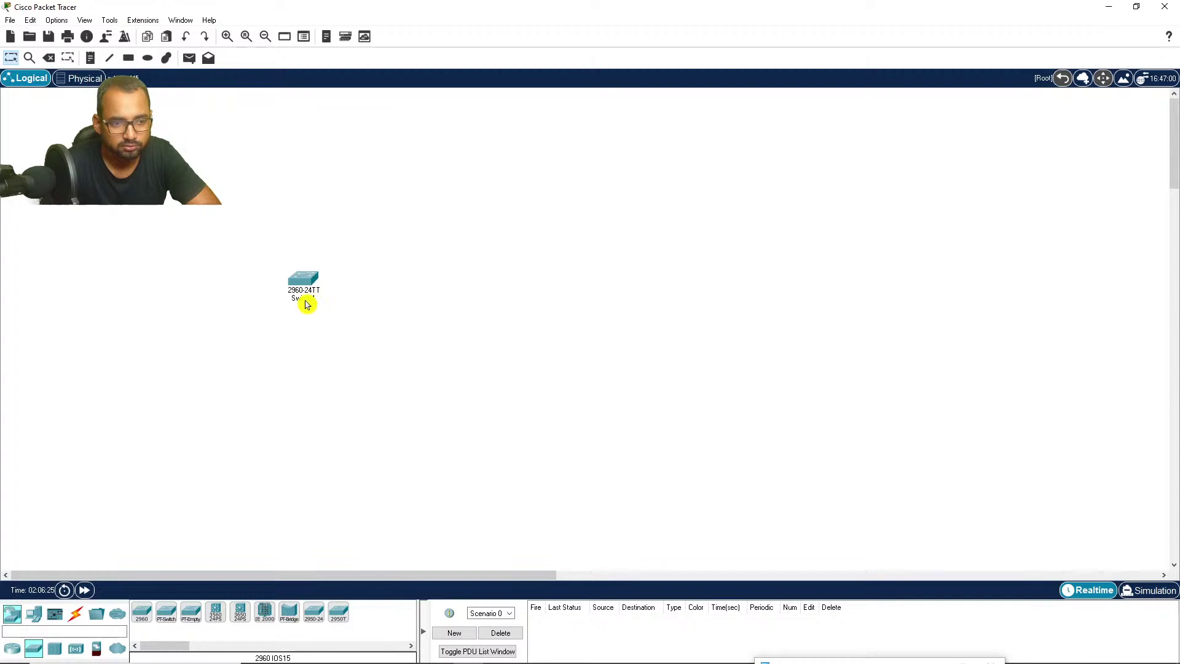
Step: Rename the switch as "primary switch"
{"action": "left_click", "coordinate": [306, 300]}
{"action": "type", "text": "primarty switch"}
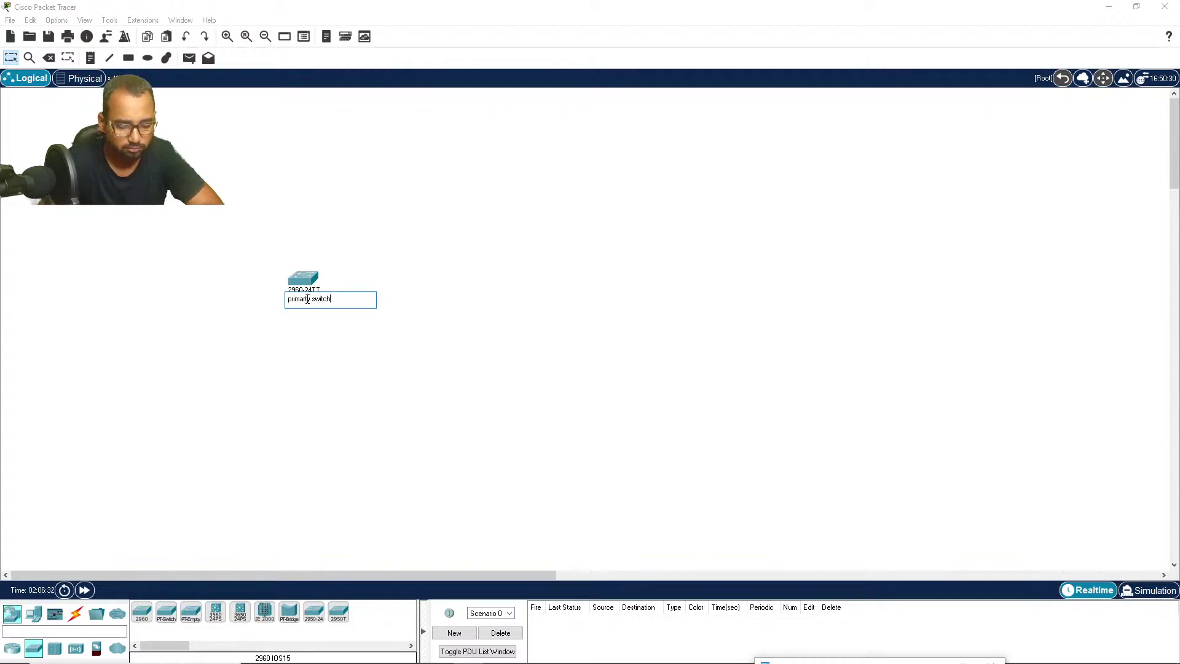
{"action": "left_click", "coordinate": [309, 357]}
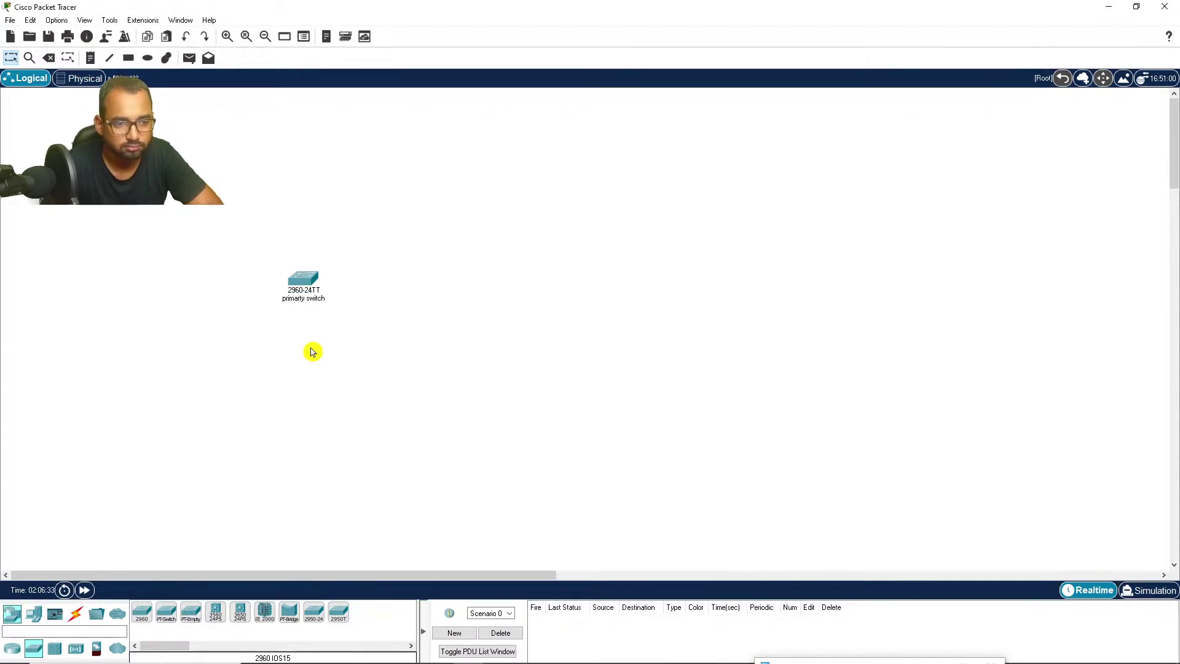
{"action": "double_click", "coordinate": [303, 300]}
{"action": "left_click", "coordinate": [310, 300]}
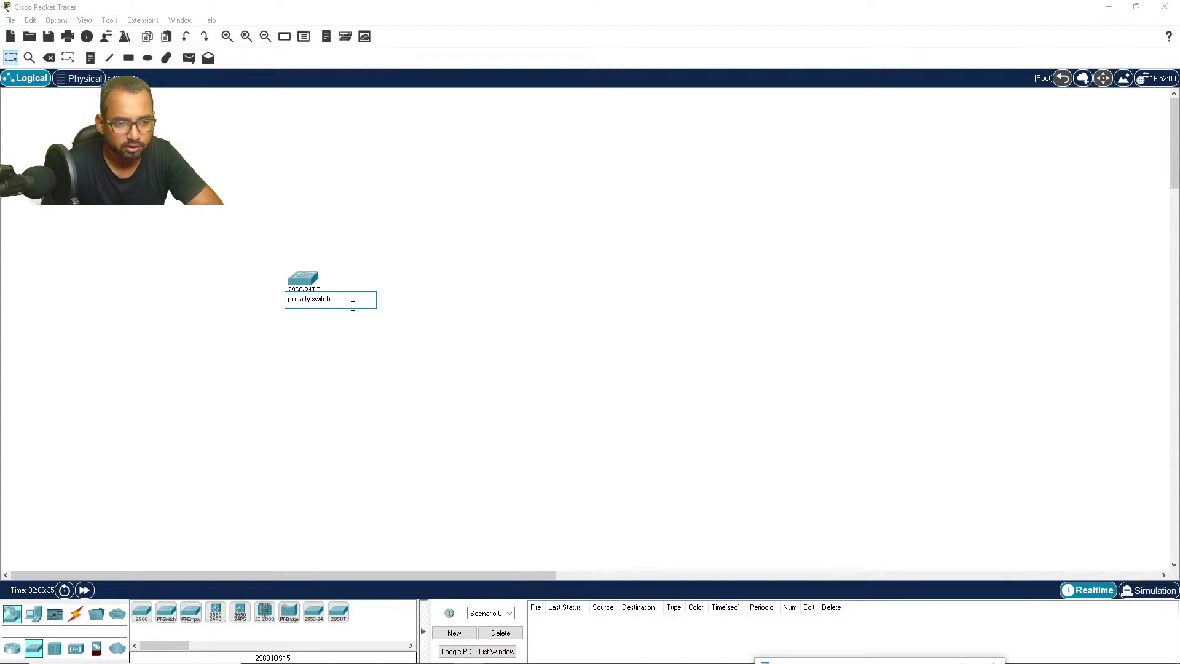
{"action": "key", "text": "BackSpace"}
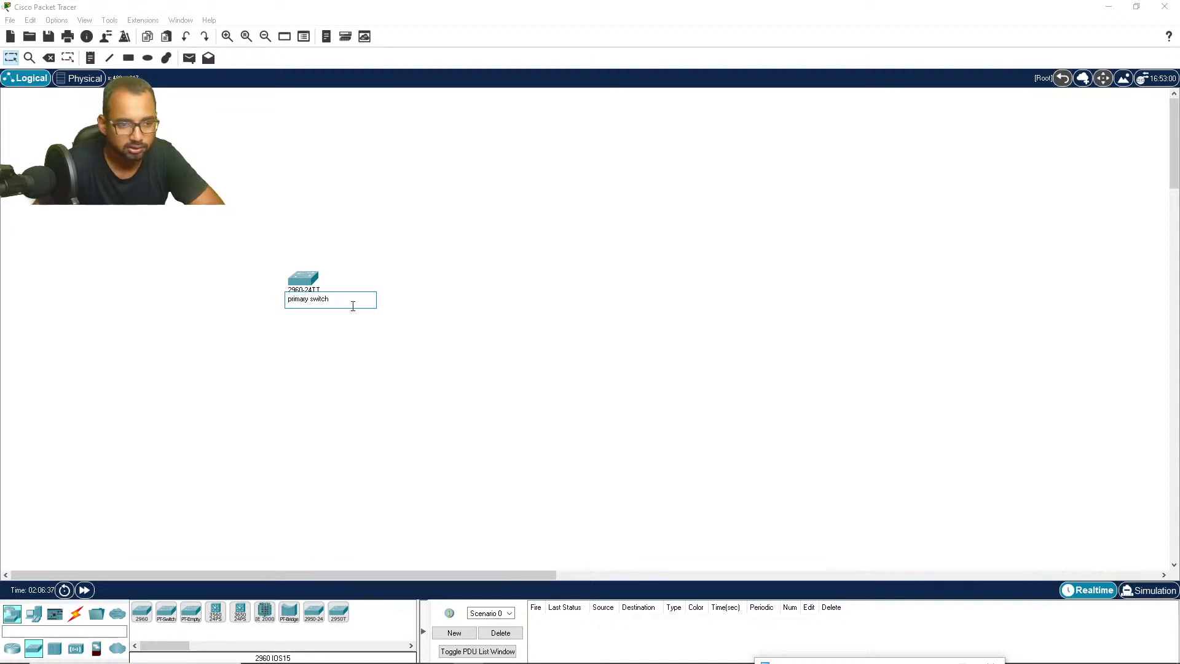
{"action": "left_click", "coordinate": [311, 279]}
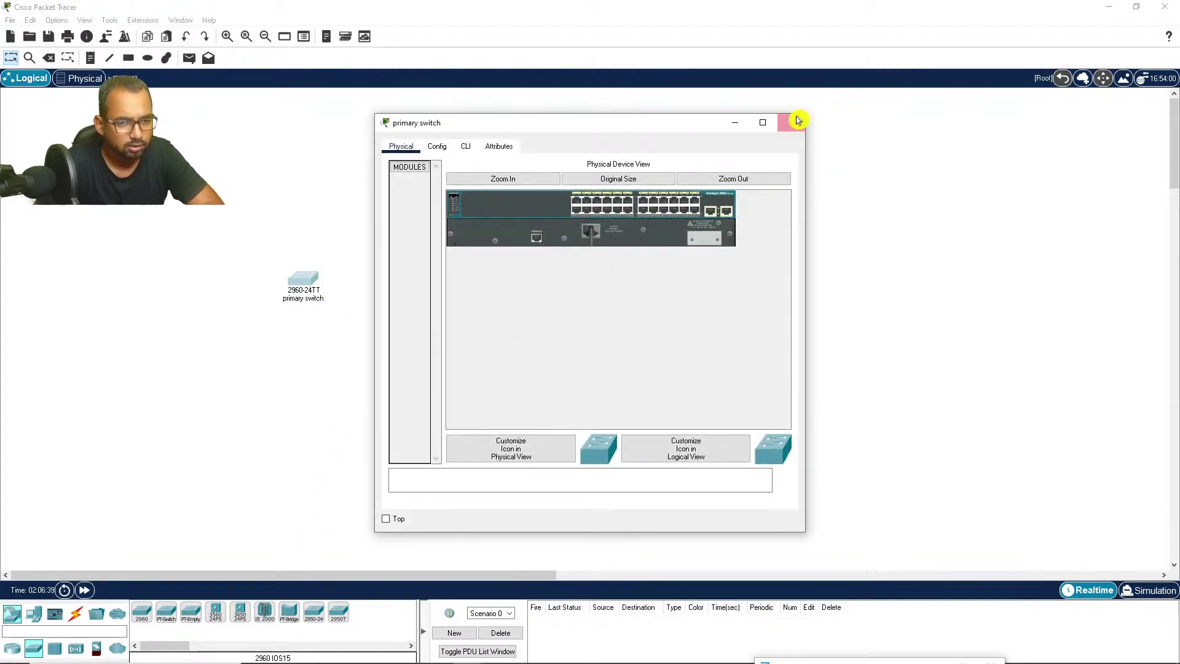
{"action": "left_click", "coordinate": [798, 120]}
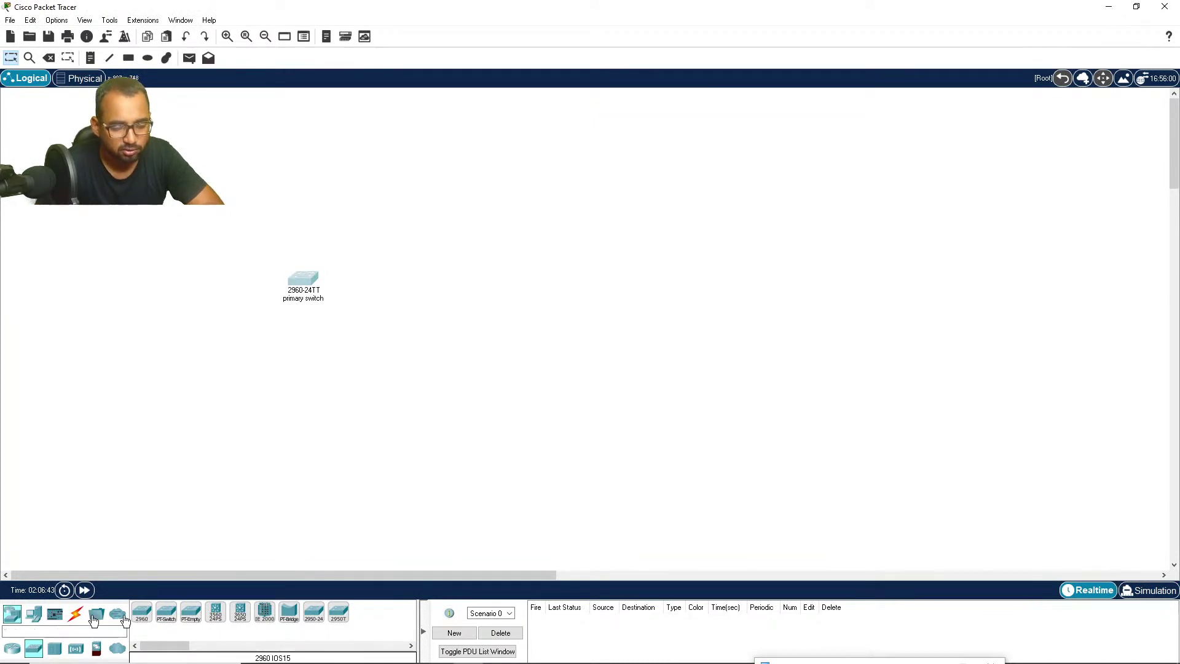
Step: Add a laptop below the primary switch and move both devices further toward the middle of the workspace
{"action": "left_click", "coordinate": [34, 614]}
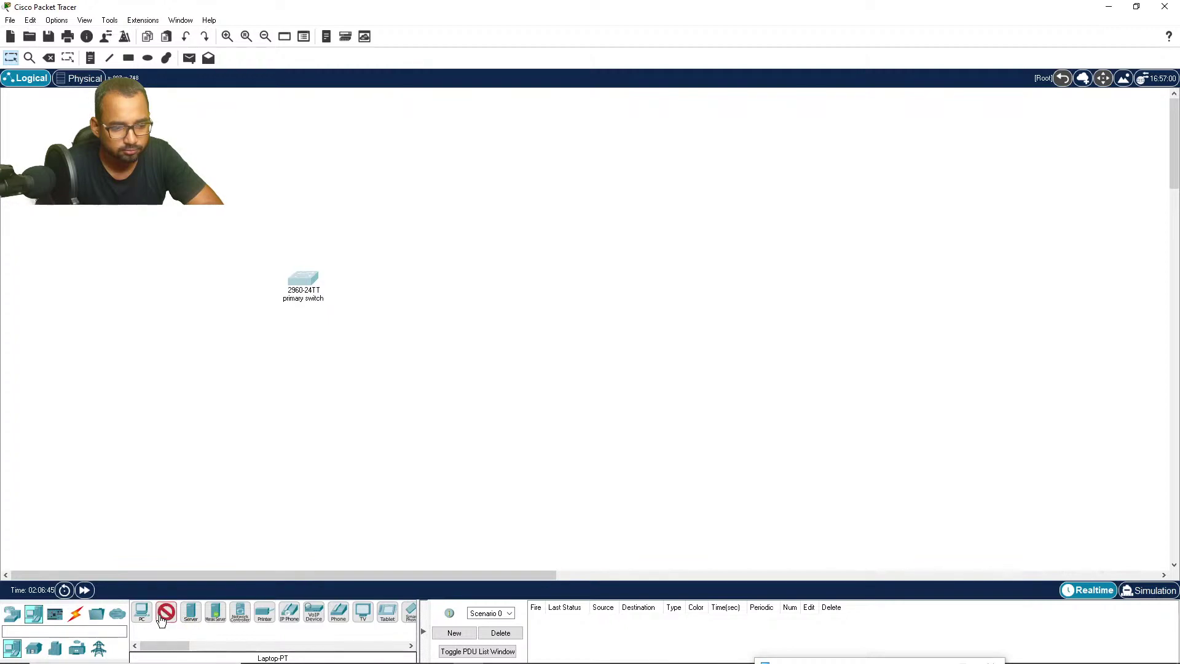
{"action": "left_click", "coordinate": [330, 432]}
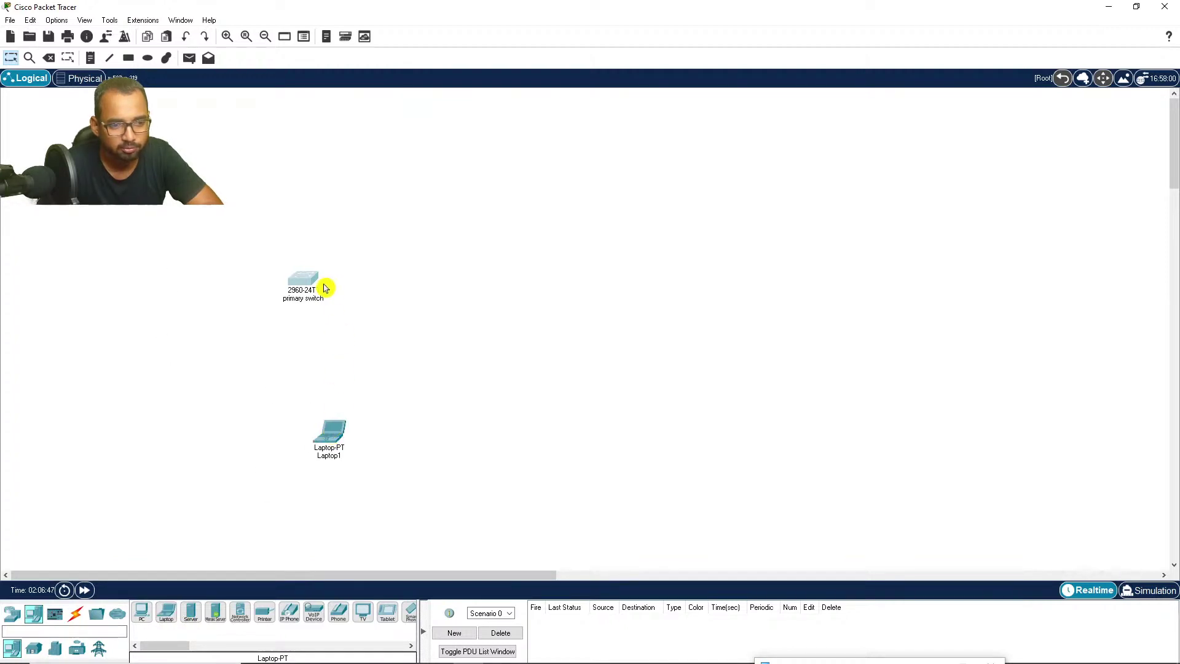
{"action": "left_click_drag", "start_coordinate": [326, 288], "coordinate": [450, 291]}
{"action": "left_click_drag", "start_coordinate": [338, 432], "coordinate": [407, 437]}
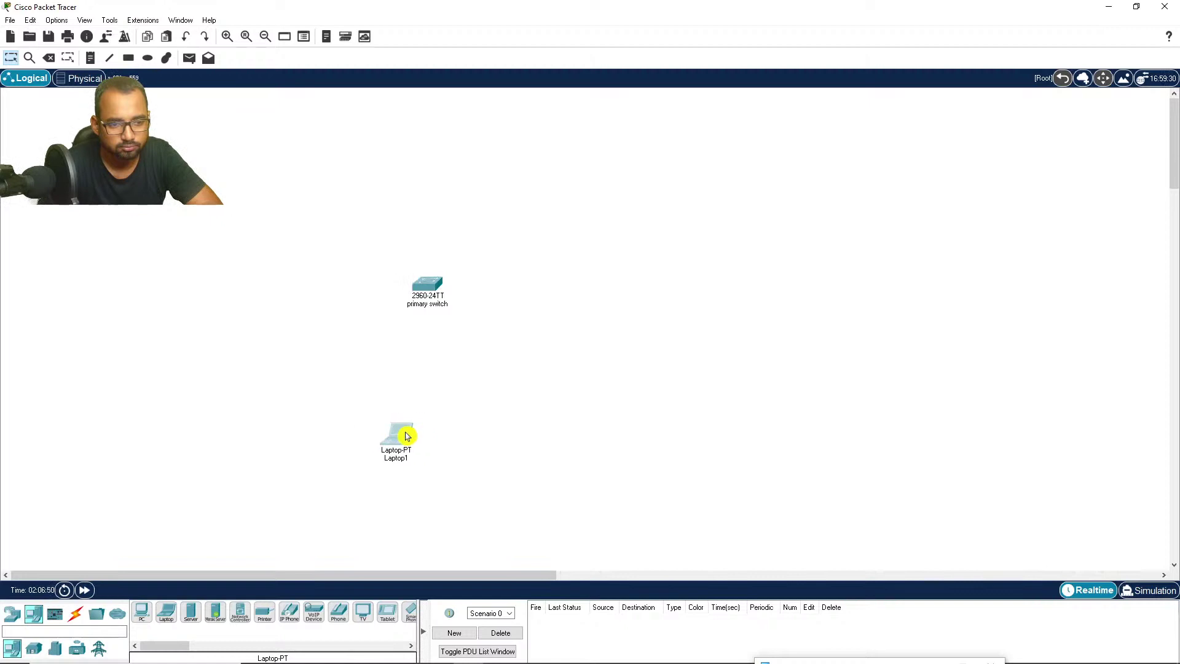
Step: Connect the laptop to the primary switch's Console port with a console cable and nudge the switch slightly sideways
{"action": "left_click", "coordinate": [76, 615]}
{"action": "left_click", "coordinate": [197, 615]}
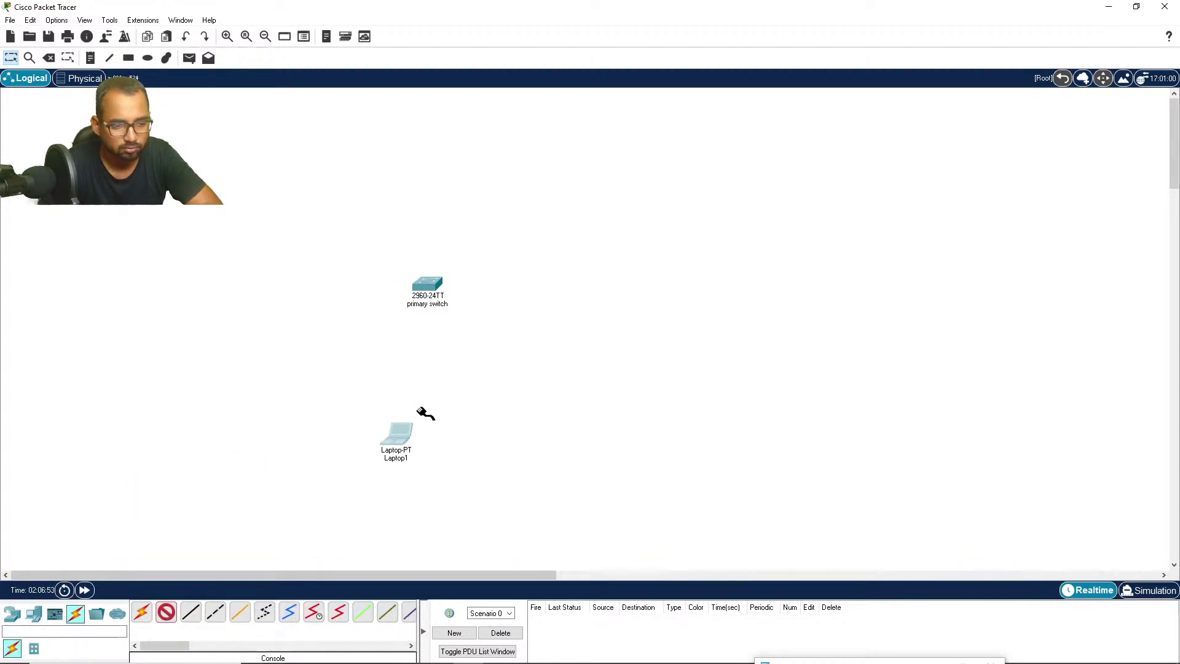
{"action": "left_click", "coordinate": [398, 444]}
{"action": "left_click", "coordinate": [433, 449]}
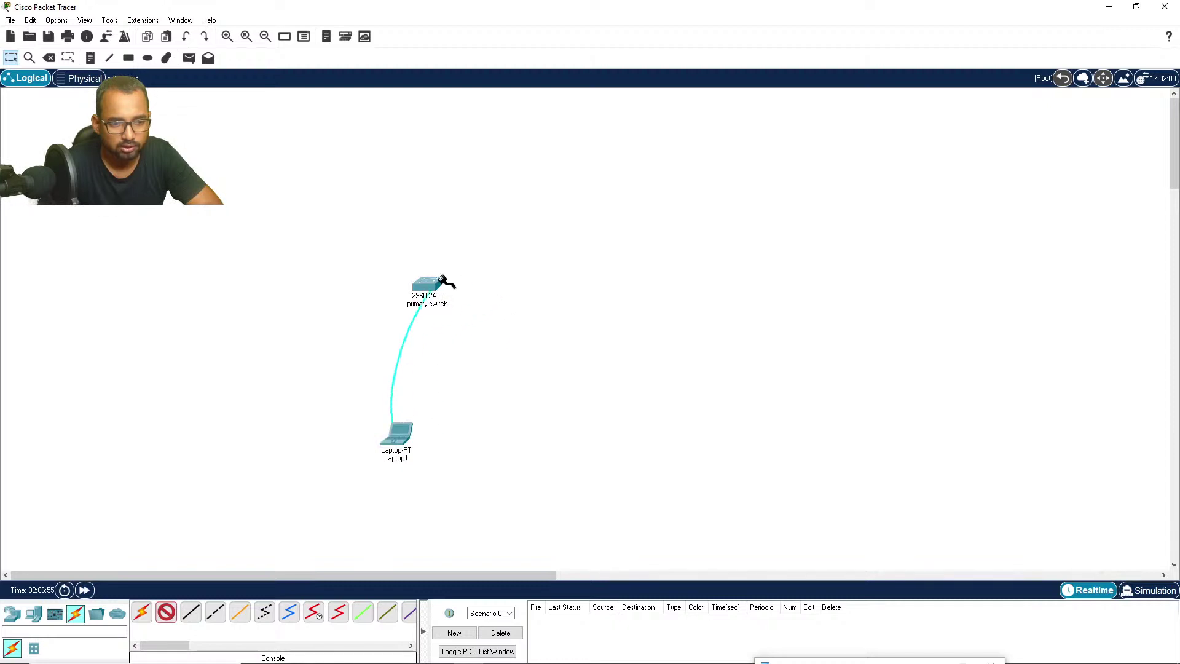
{"action": "left_click", "coordinate": [434, 291]}
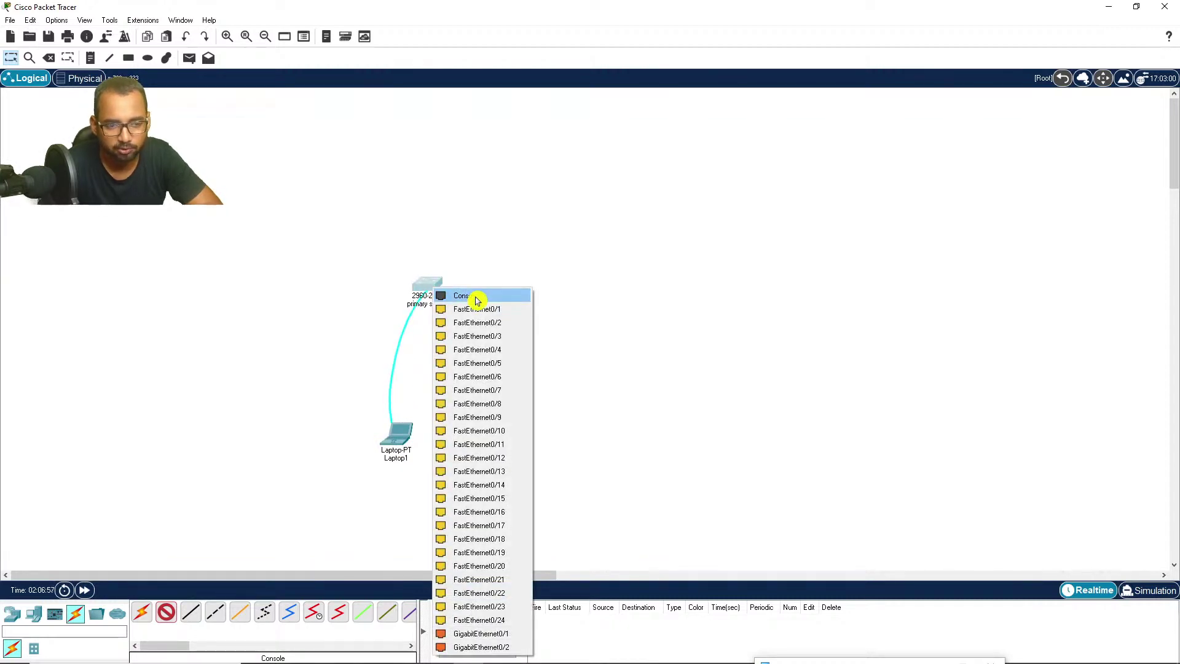
{"action": "left_click", "coordinate": [478, 298]}
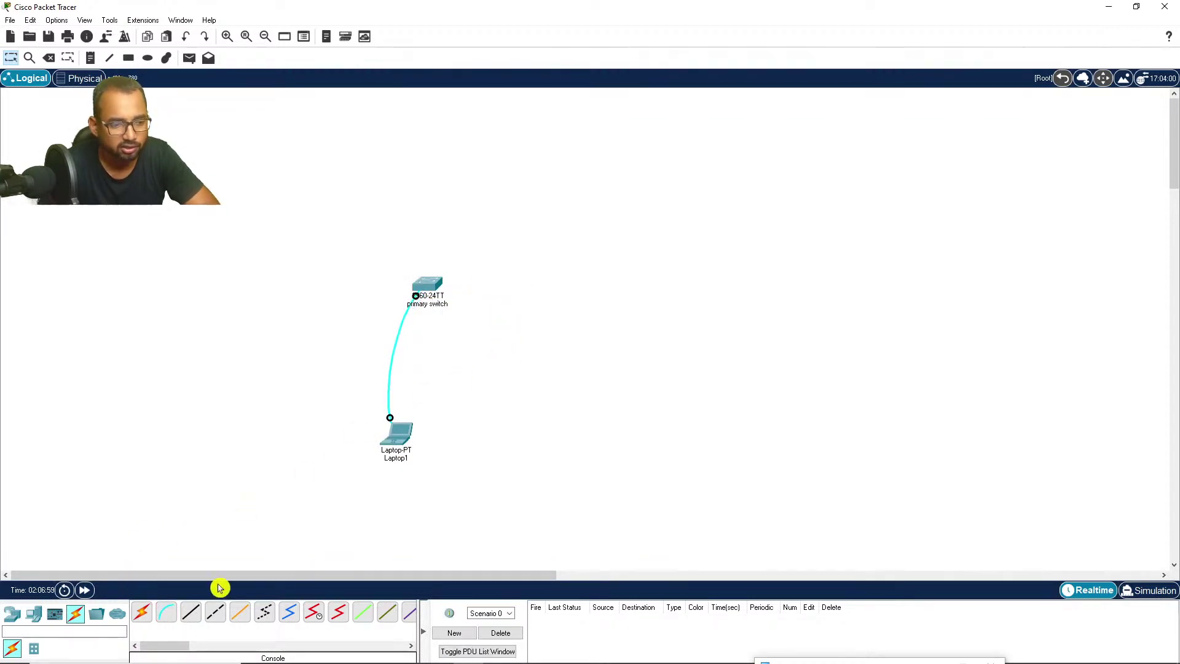
{"action": "left_click_drag", "start_coordinate": [436, 288], "coordinate": [447, 289]}
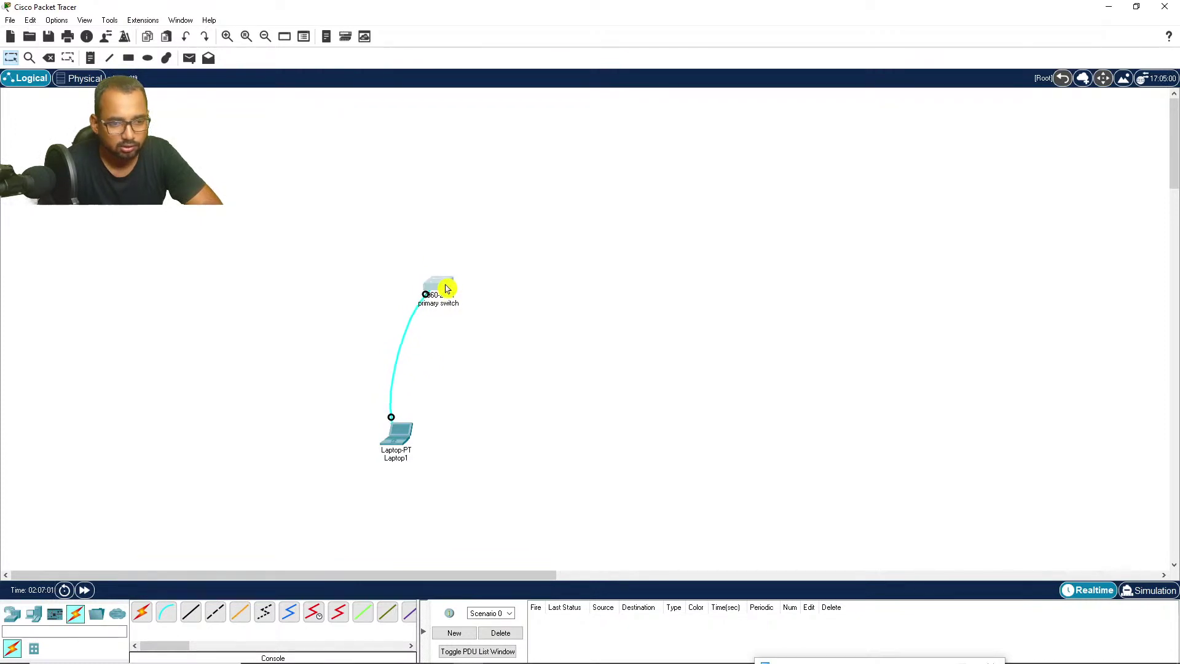
Step: Switch to Notepad, remove the trailing "/-" from the "List of tasks." heading, and highlight the 3 VLAN requirement in task 1
{"action": "left_click", "coordinate": [504, 653]}
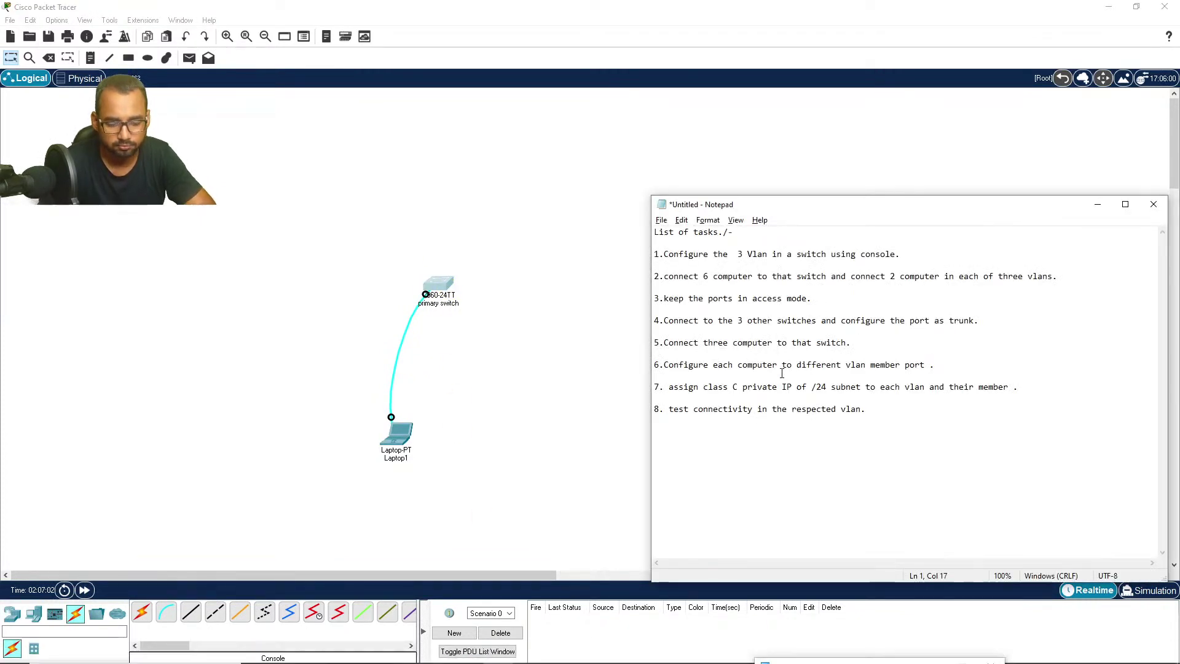
{"action": "type", "text": "+"}
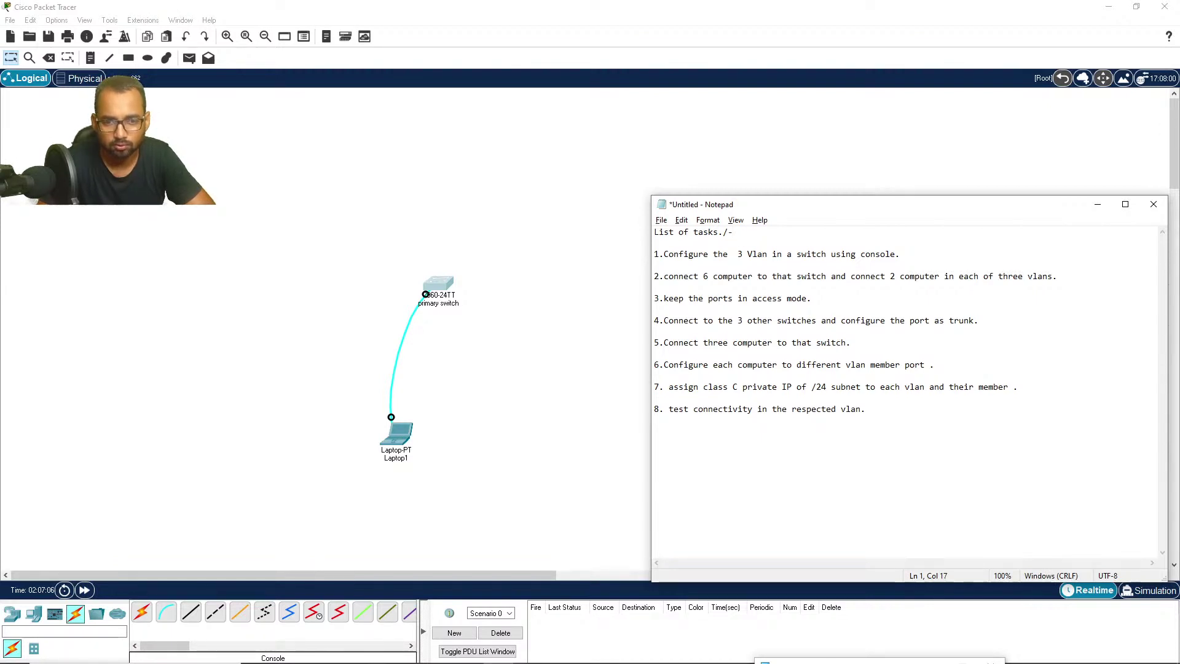
{"action": "key", "text": "BackSpace"}
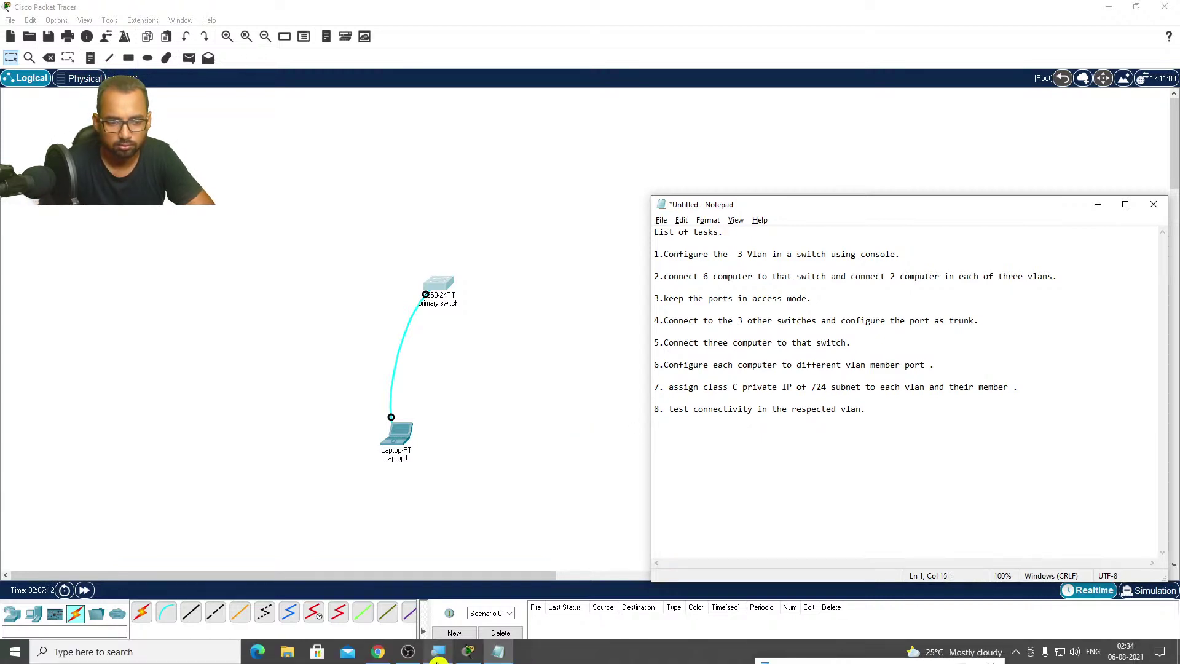
{"action": "mouse_move", "coordinate": [419, 658]}
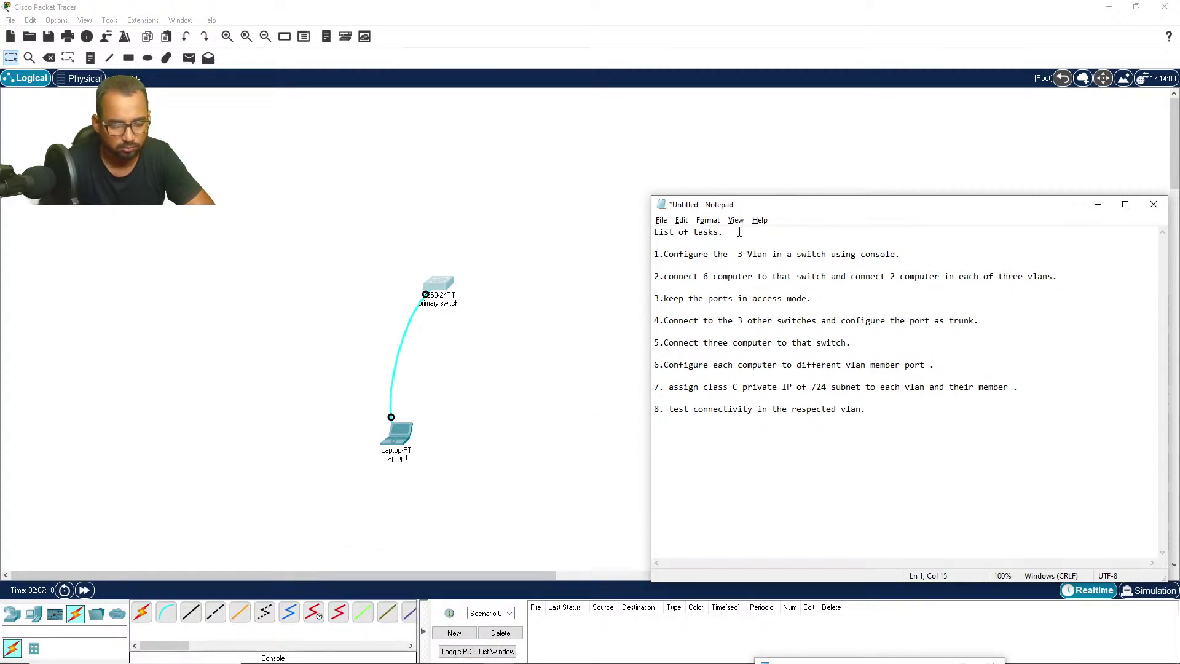
{"action": "left_click", "coordinate": [589, 278]}
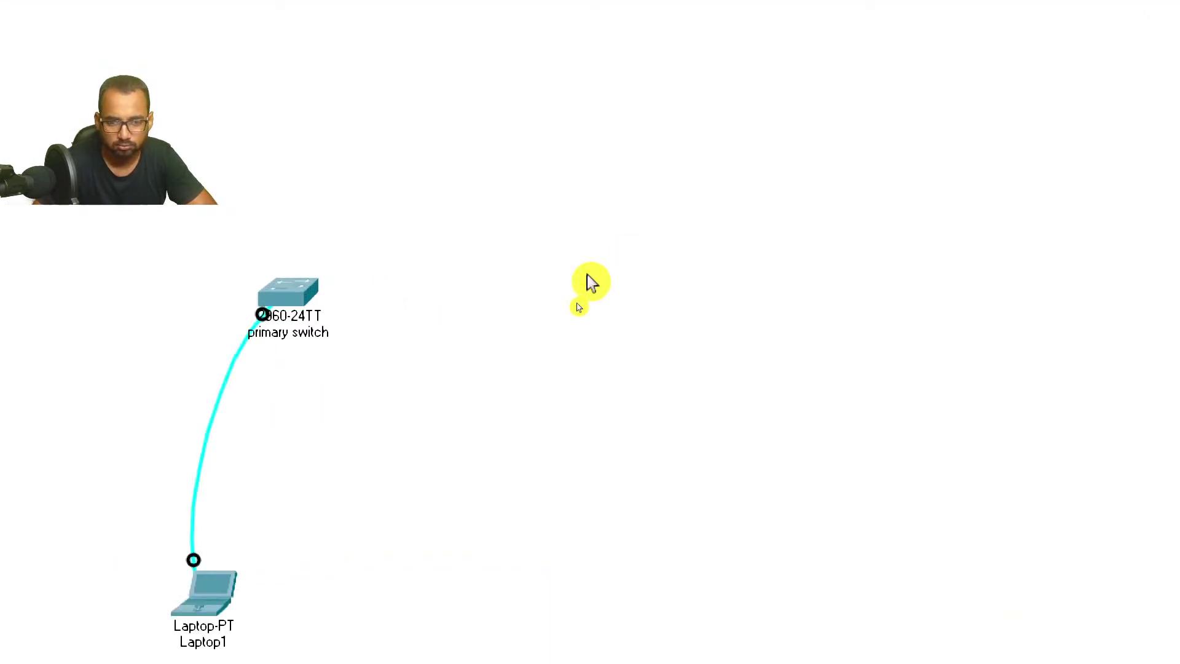
{"action": "left_click", "coordinate": [413, 647]}
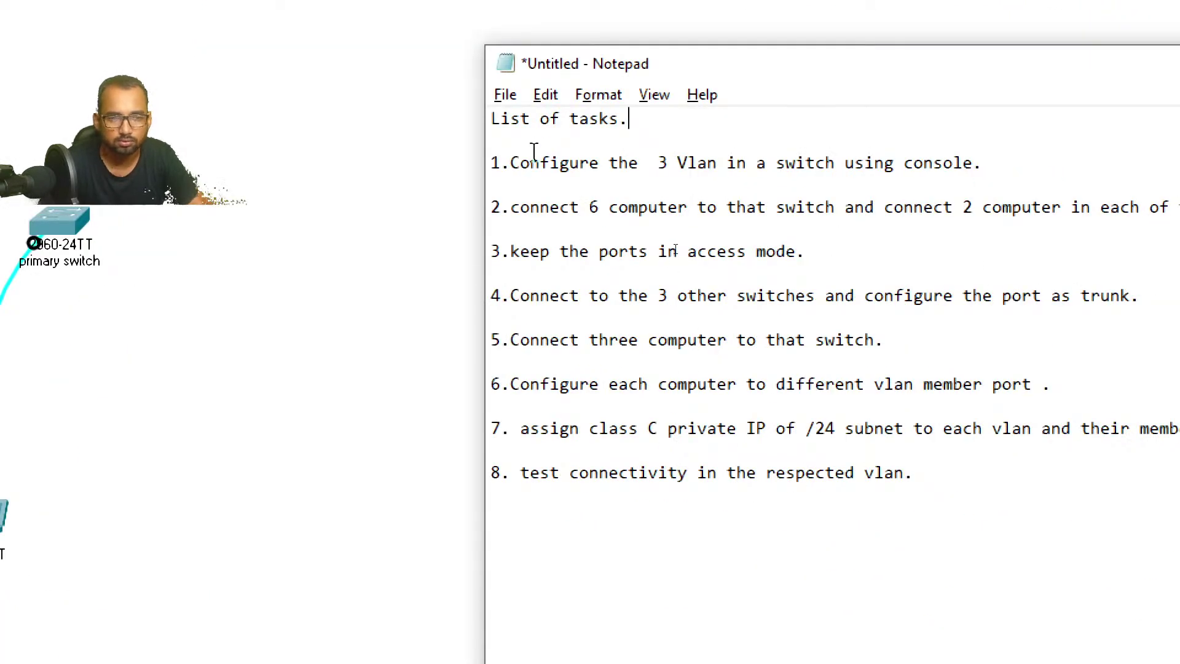
{"action": "left_click_drag", "start_coordinate": [658, 165], "coordinate": [838, 166]}
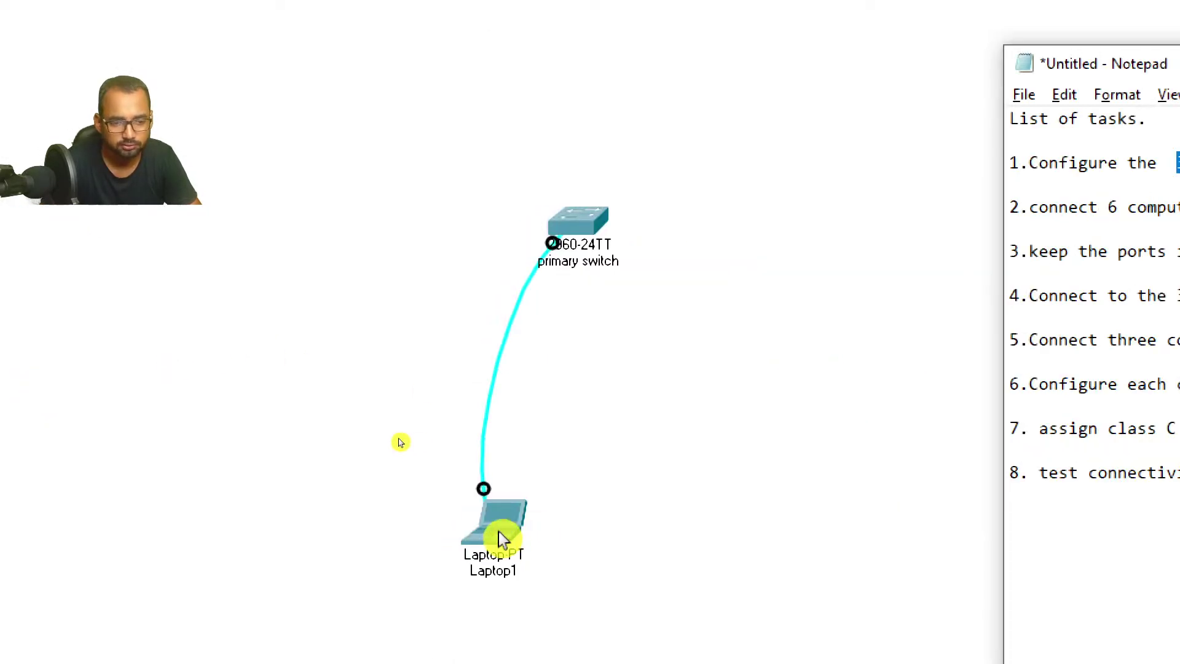
Step: Open a terminal session from Laptop1 with the default port settings and bring up the switch's command prompt
{"action": "left_click", "coordinate": [500, 535]}
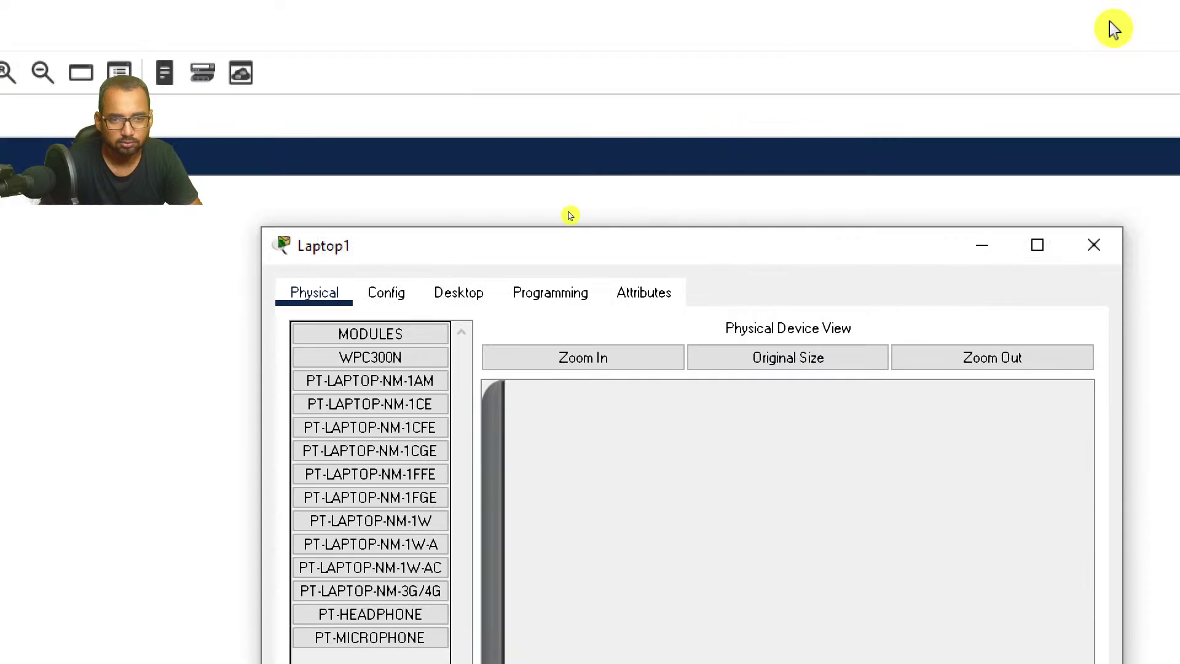
{"action": "left_click", "coordinate": [471, 299]}
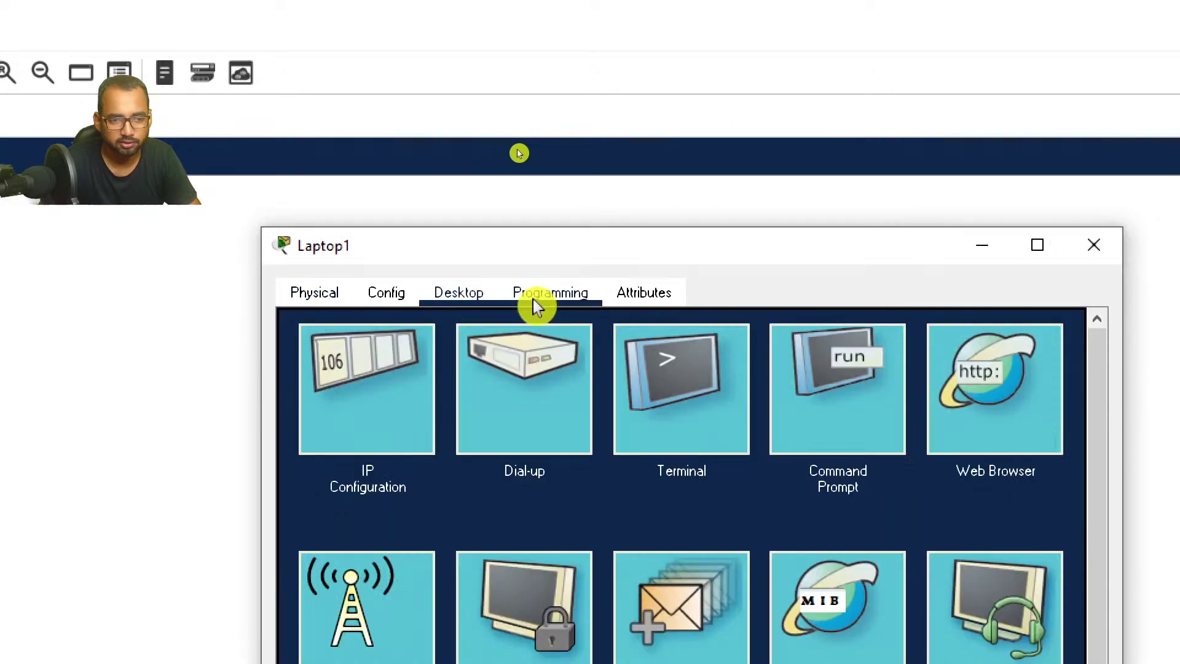
{"action": "left_click", "coordinate": [684, 420]}
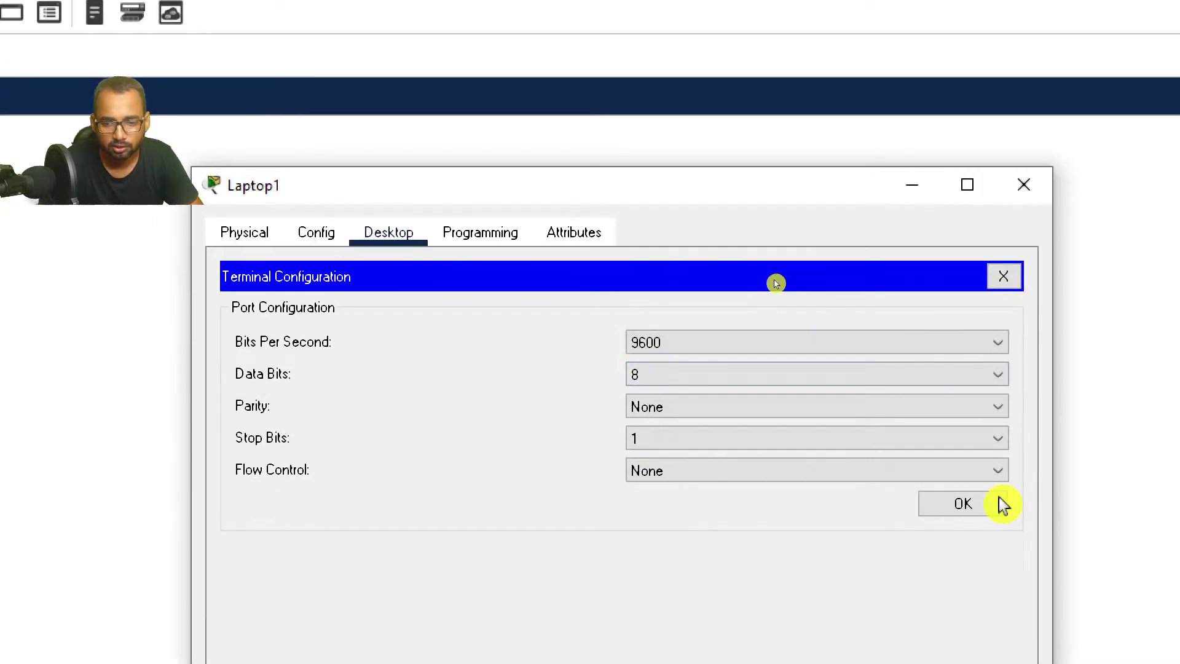
{"action": "left_click", "coordinate": [1033, 563]}
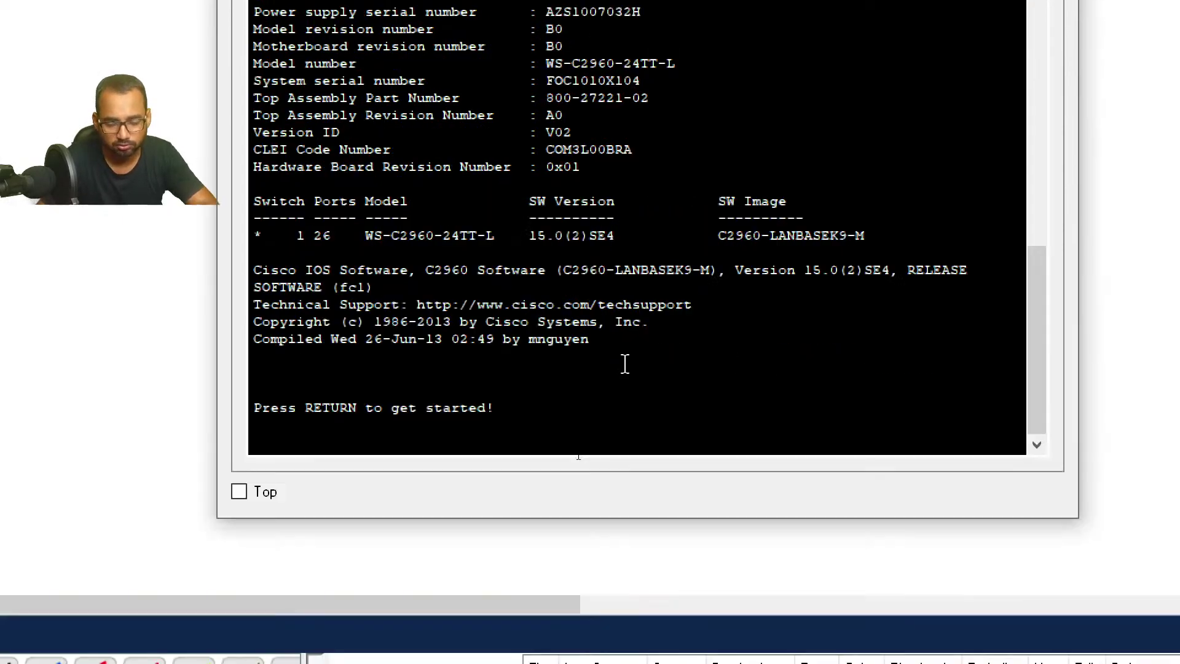
{"action": "key", "text": "Return"}
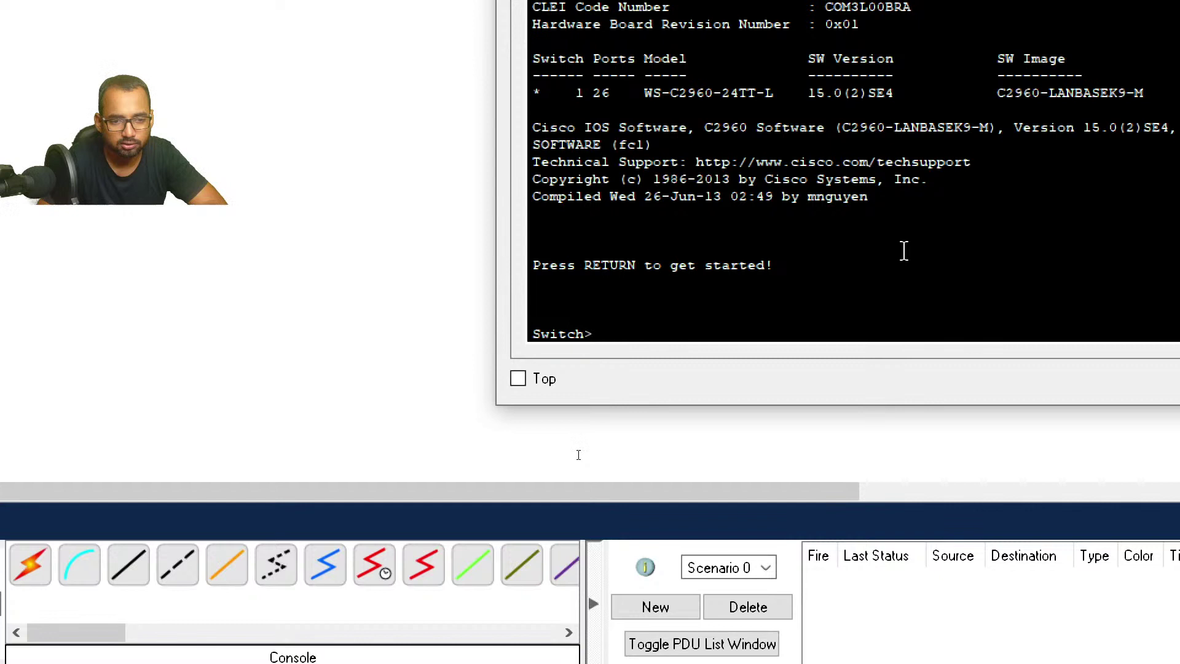
{"action": "key", "text": "Return"}
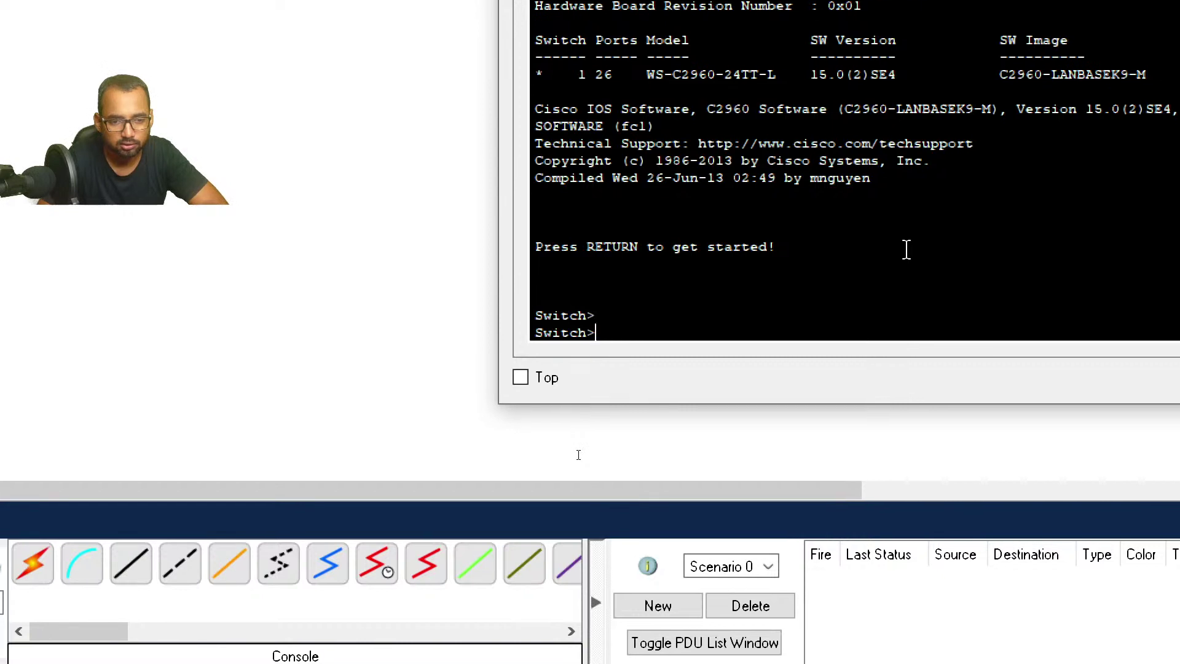
Step: Enter privileged mode with en and global configuration mode with config t on the switch
{"action": "type", "text": "en"}
{"action": "key", "text": "Return"}
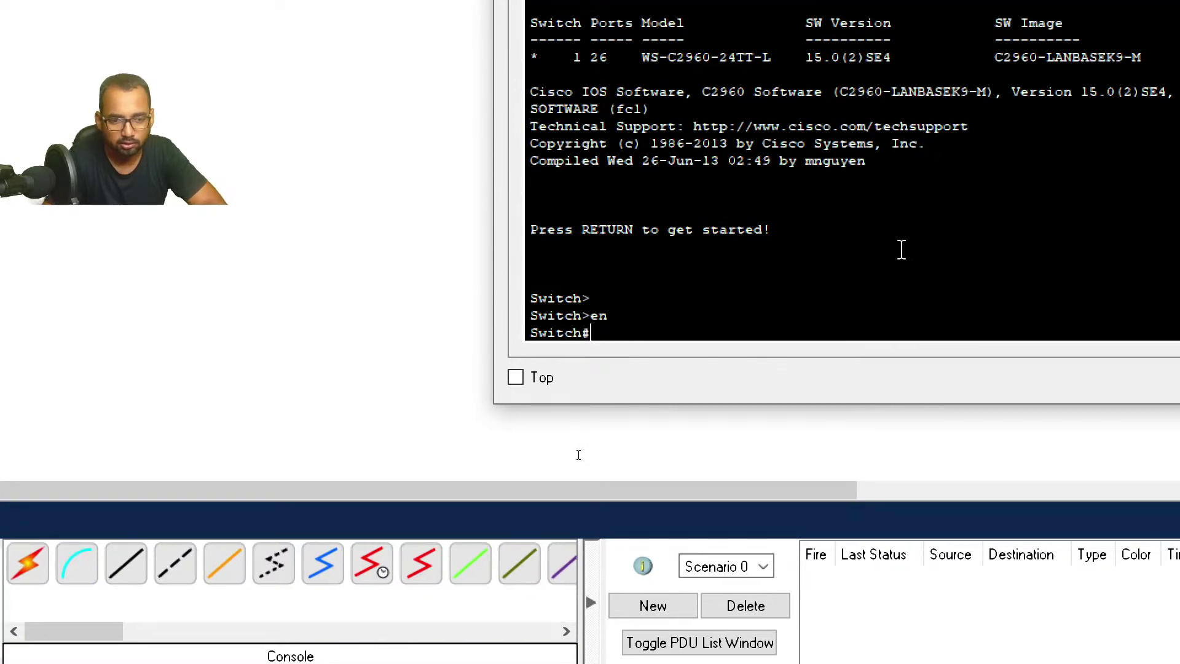
{"action": "type", "text": "config t"}
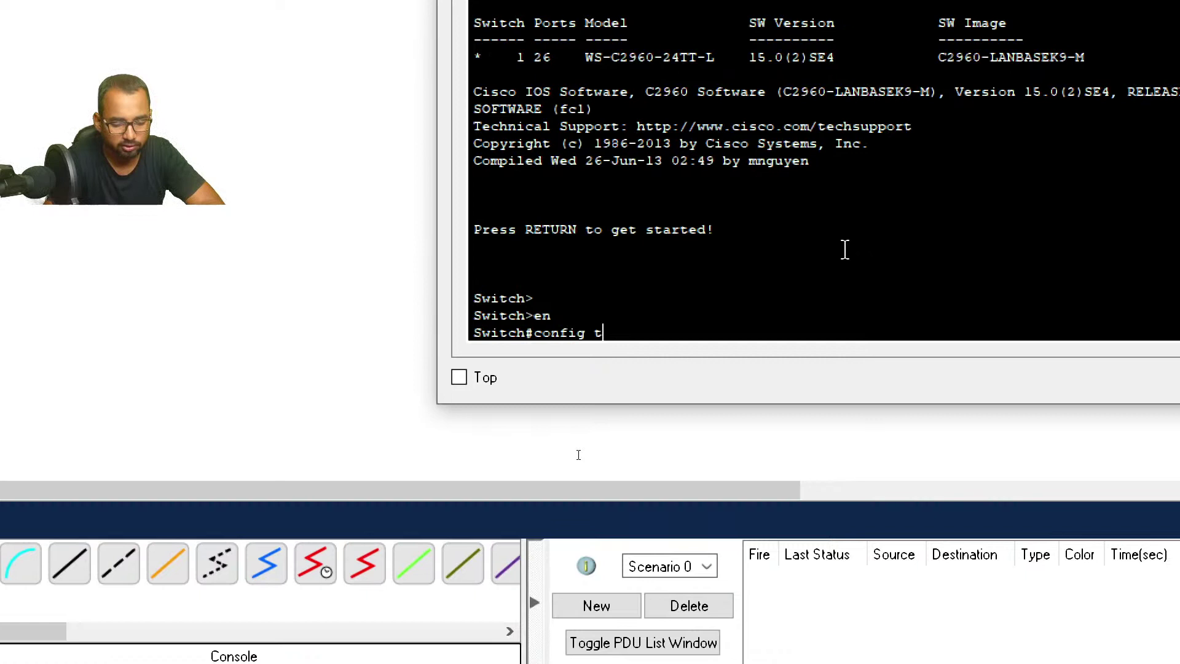
{"action": "key", "text": "Return"}
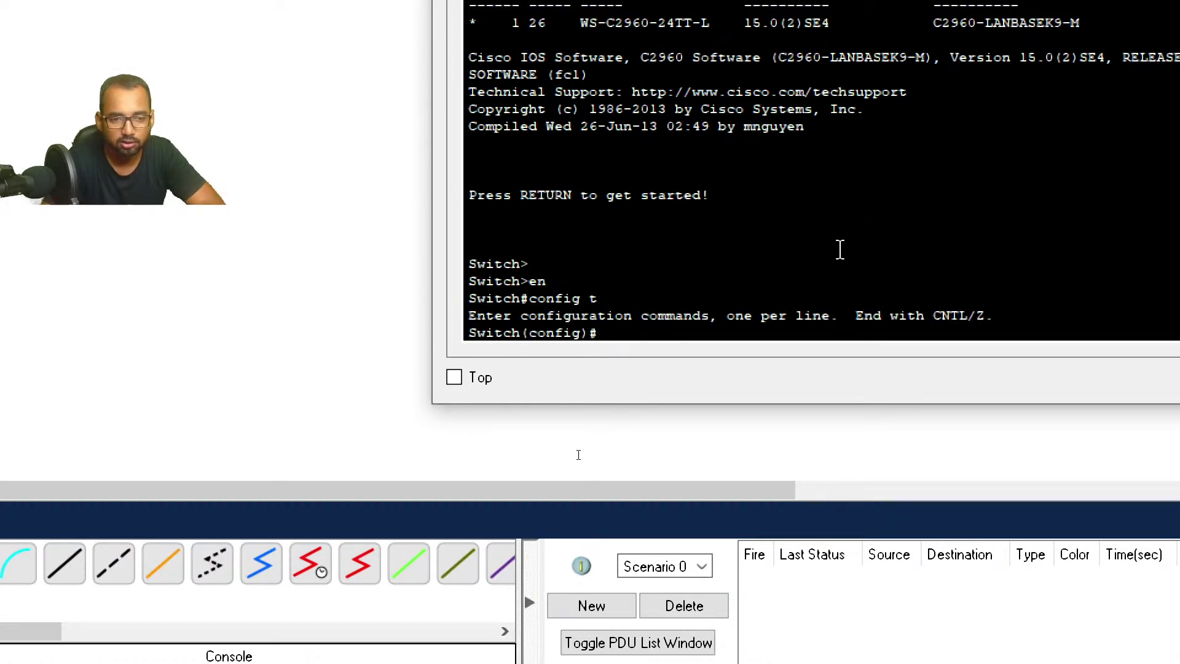
{"action": "key", "text": "Return"}
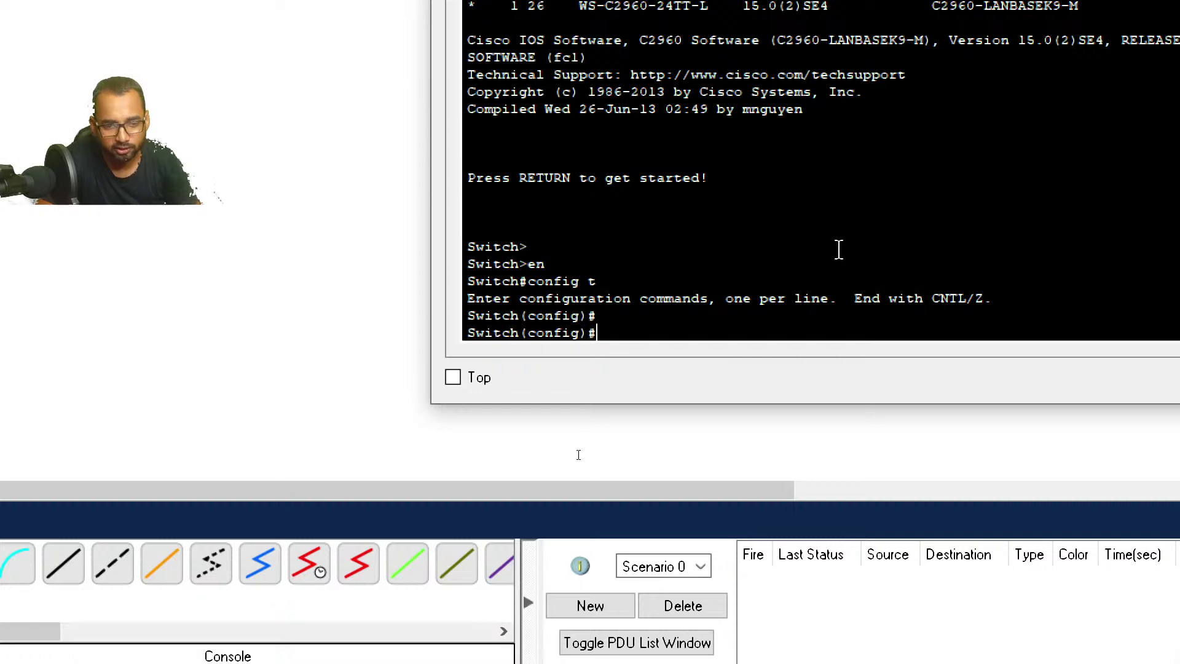
Step: Create VLAN 10 on the switch, name it guest, and return to global configuration mode
{"action": "type", "text": "vlan "}
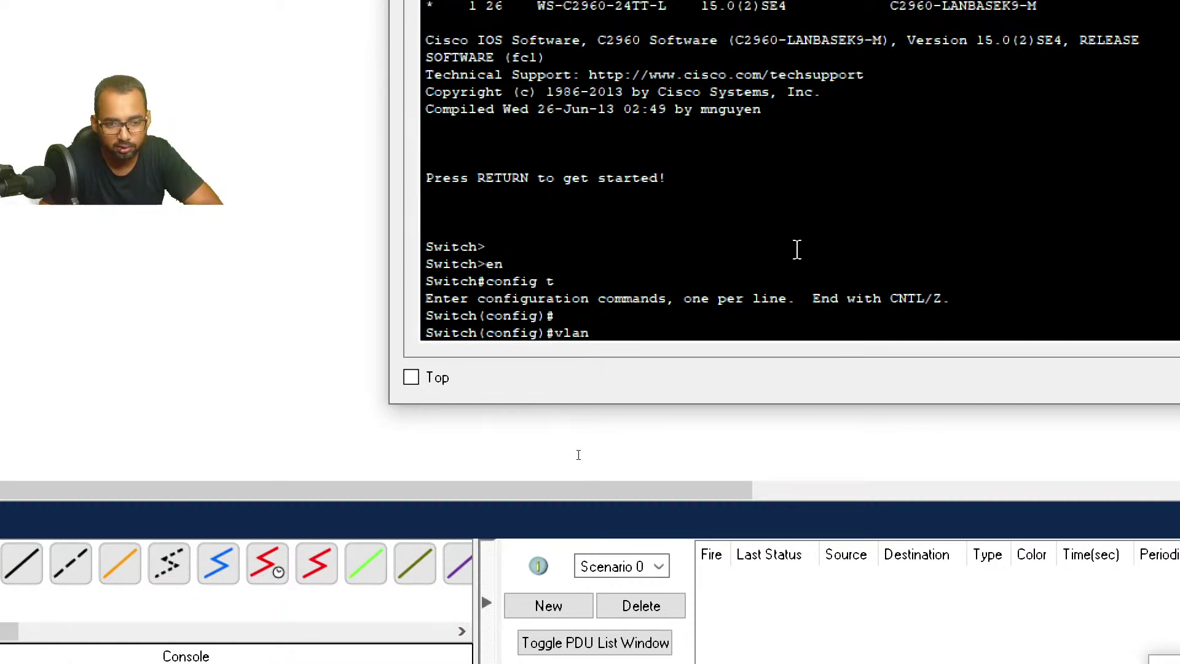
{"action": "type", "text": "10"}
{"action": "key", "text": "Return"}
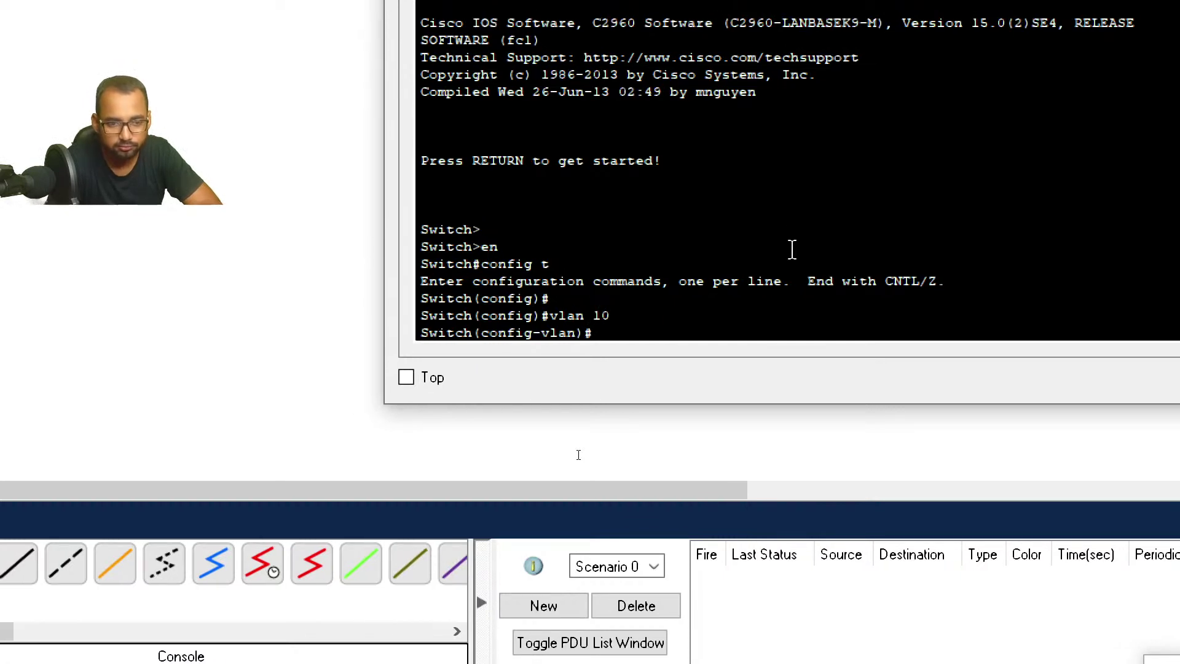
{"action": "type", "text": "n"}
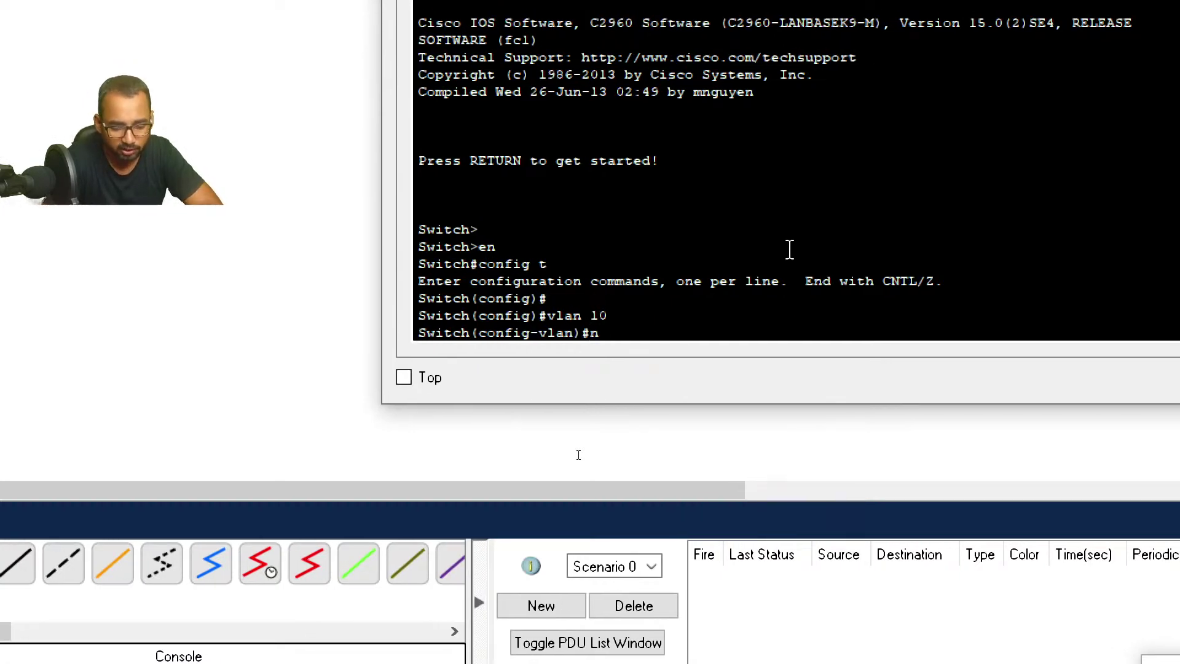
{"action": "type", "text": "ame"}
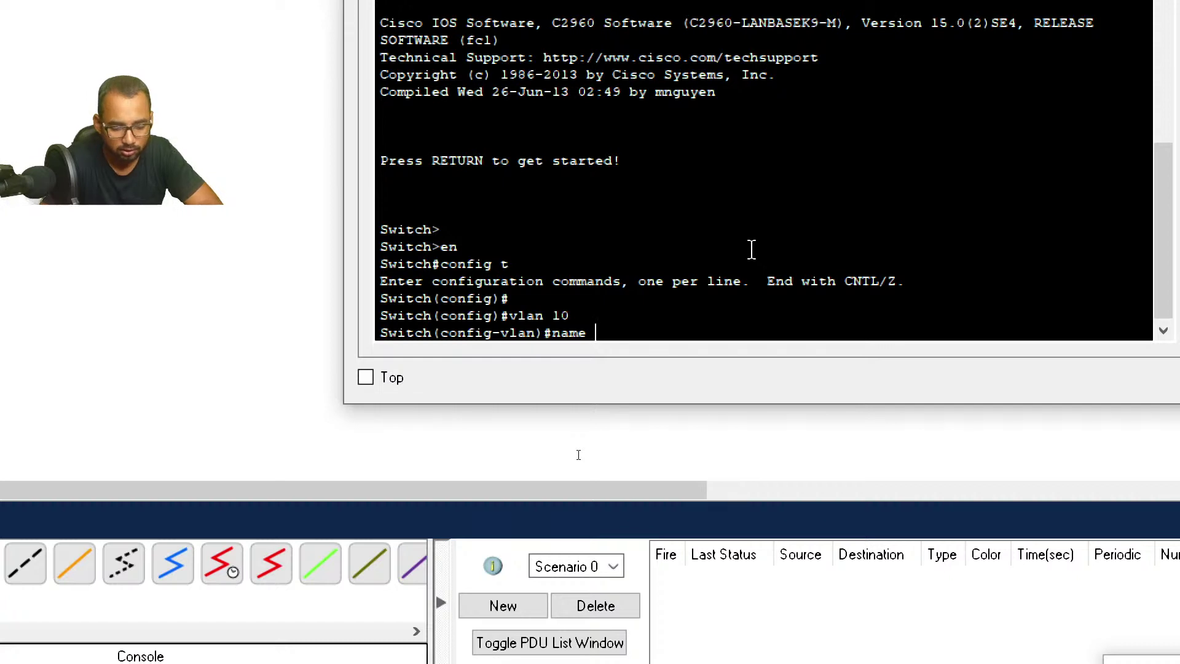
{"action": "type", "text": " guest"}
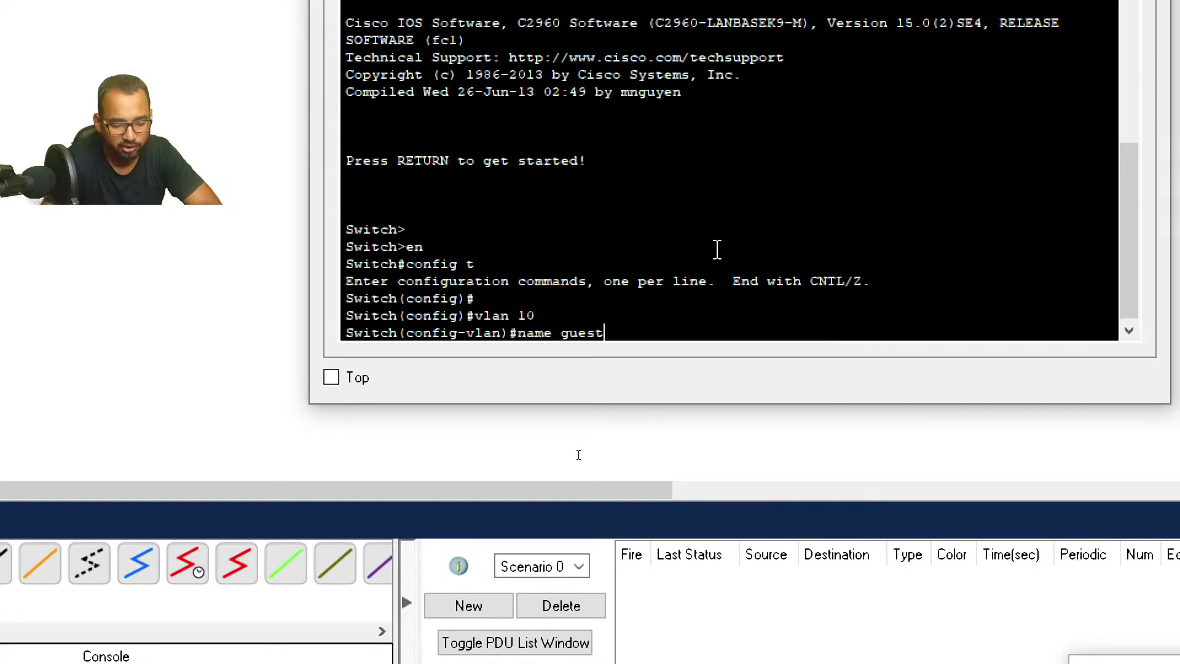
{"action": "key", "text": "Return"}
{"action": "key", "text": "Up"}
{"action": "key", "text": "Return"}
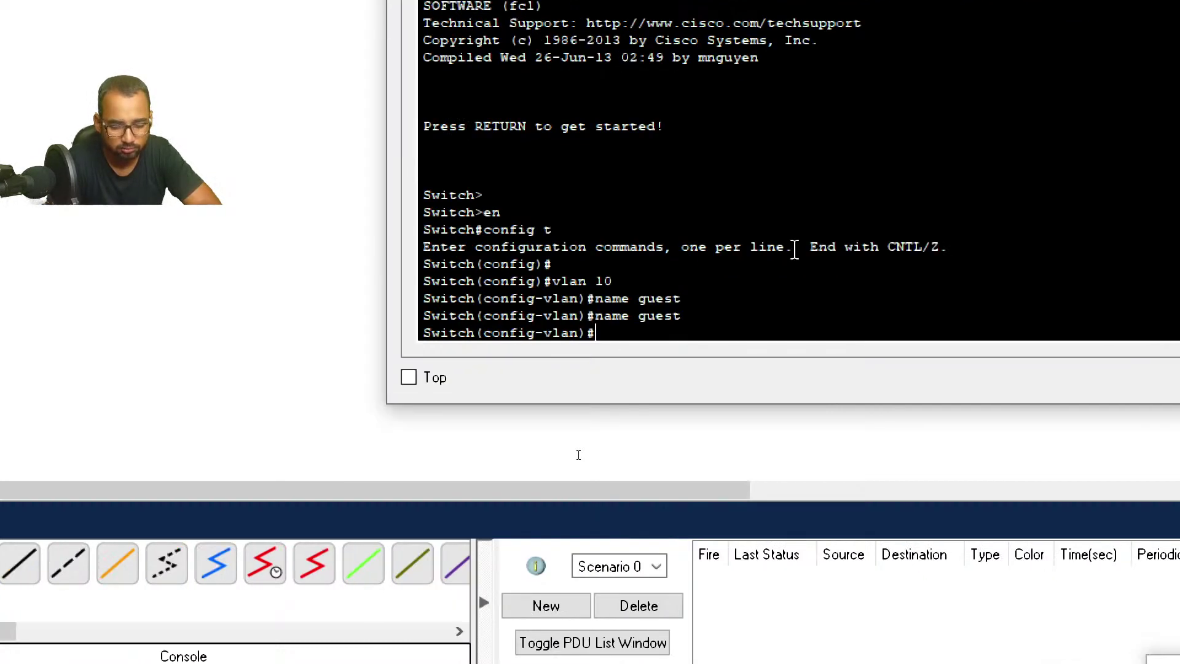
{"action": "type", "text": "exit"}
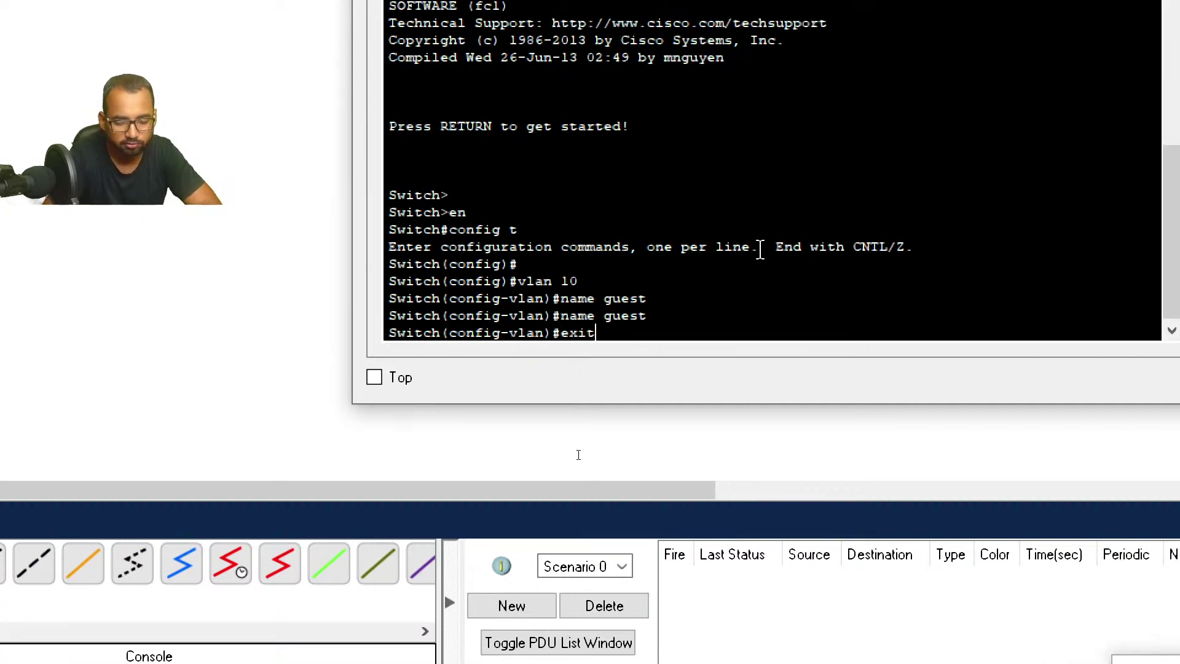
{"action": "key", "text": "Return"}
Step: Create VLAN 20 and exit back to global configuration mode
{"action": "type", "text": "vlan 20"}
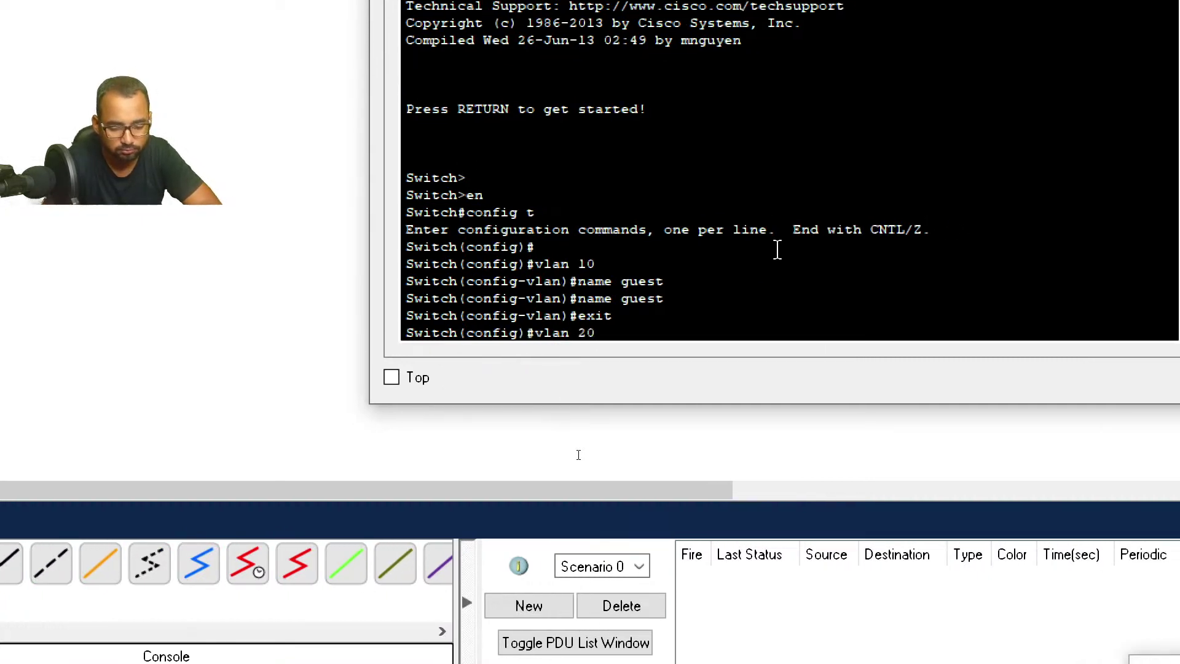
{"action": "key", "text": "Return"}
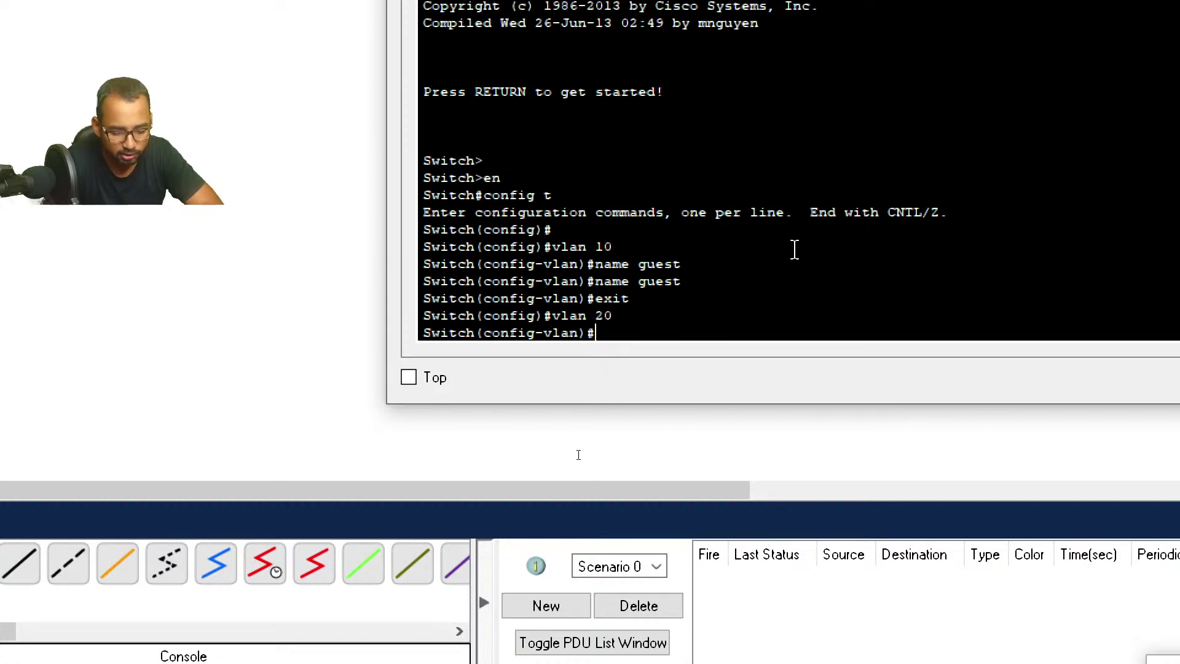
{"action": "type", "text": "exit"}
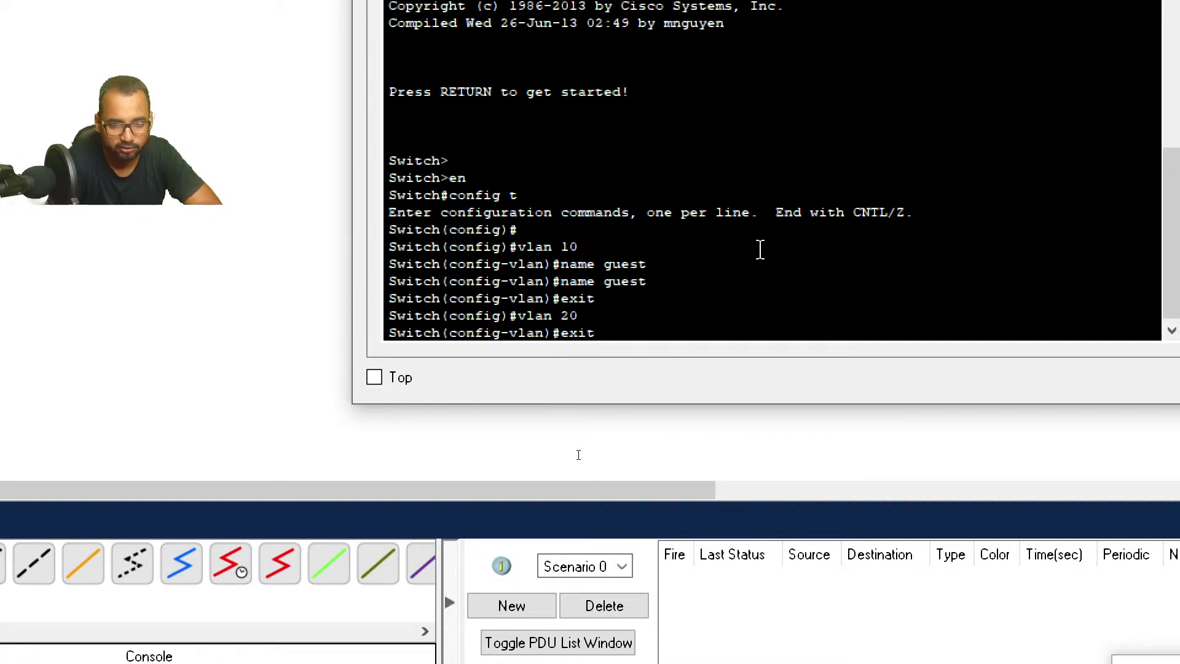
{"action": "key", "text": "Return"}
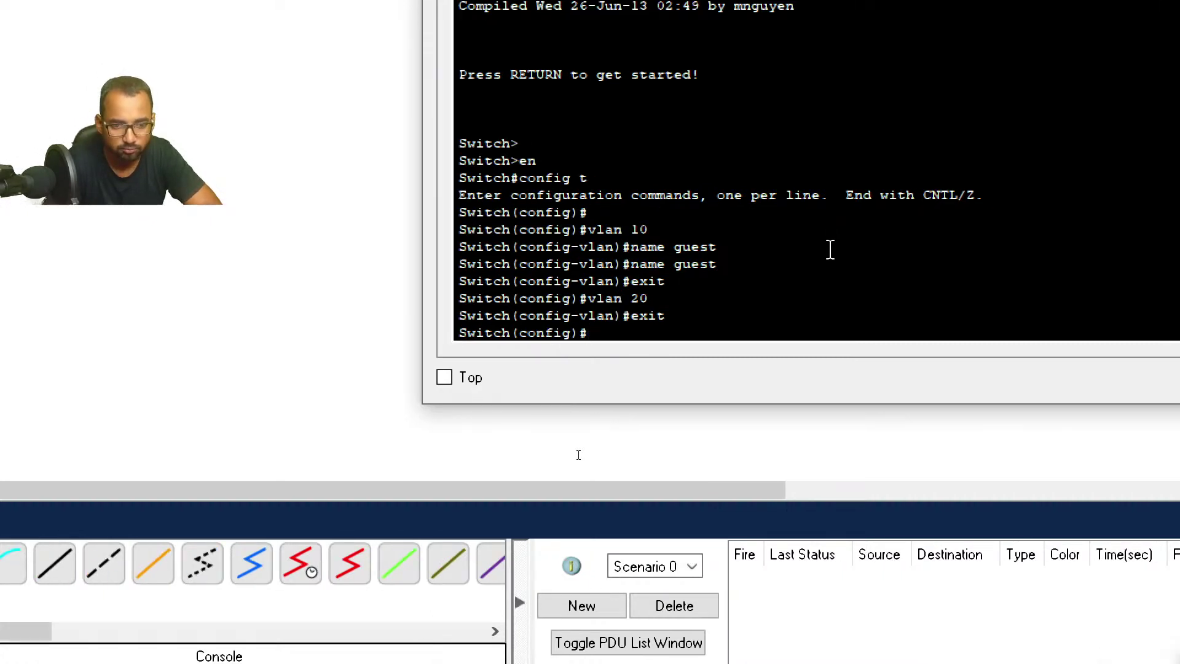
Step: Re-enter the configuration of VLAN 20, name it sales, and exit to global configuration mode
{"action": "type", "text": "vlan 20"}
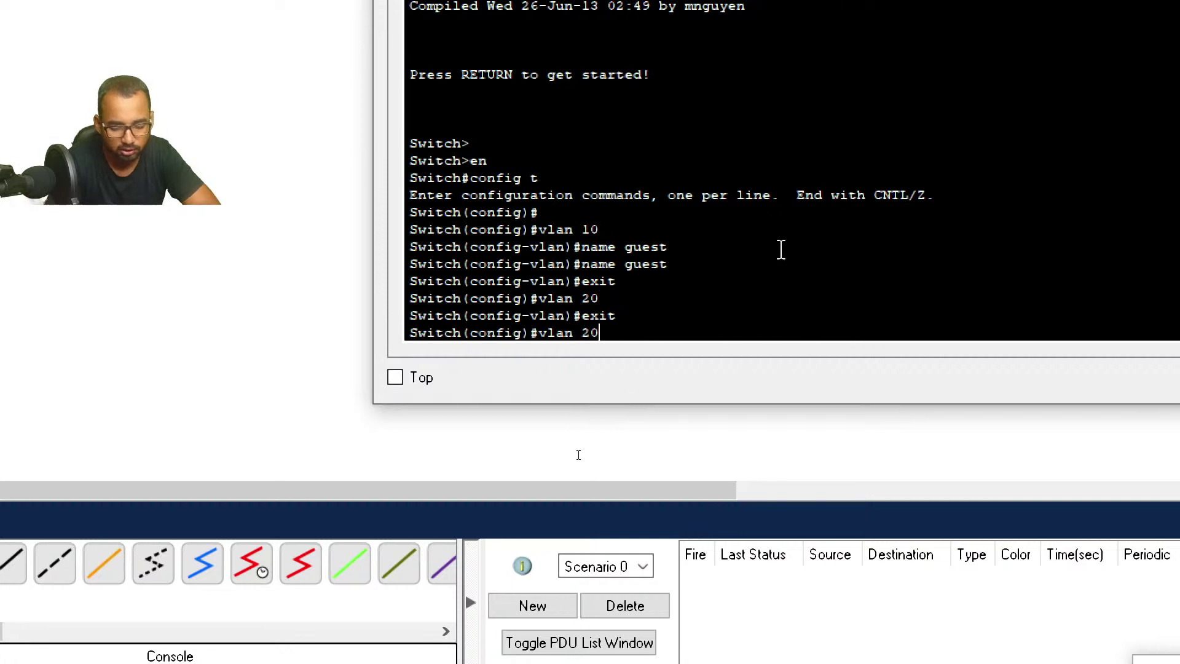
{"action": "key", "text": "Return"}
{"action": "type", "text": "name"}
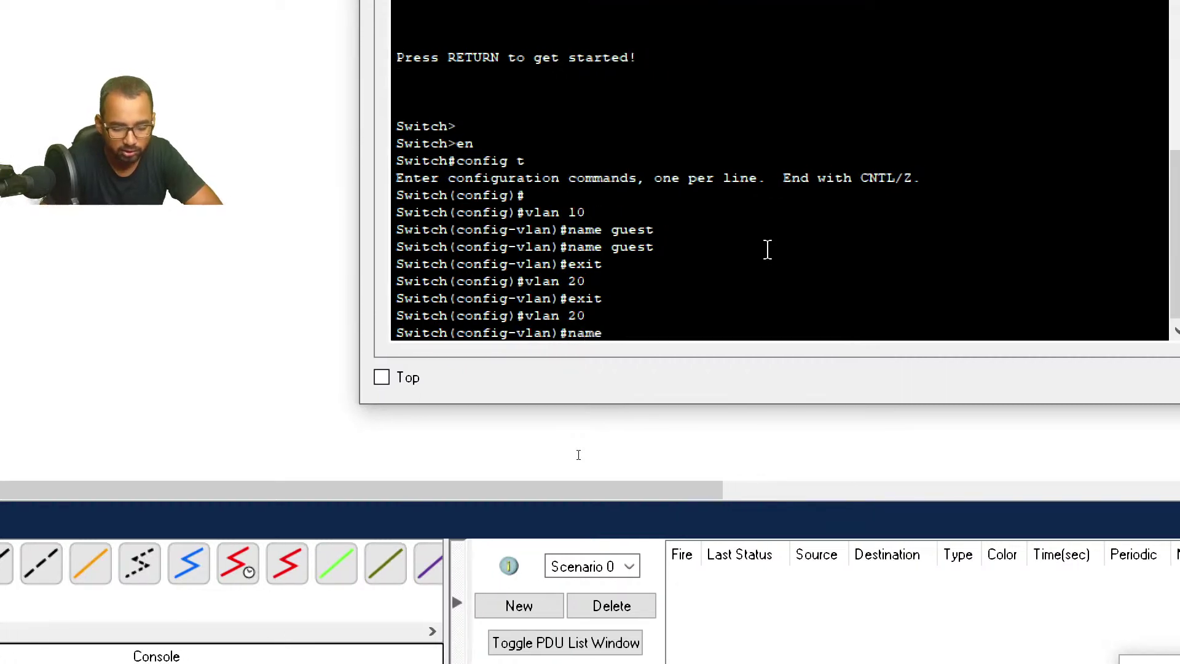
{"action": "type", "text": " guest"}
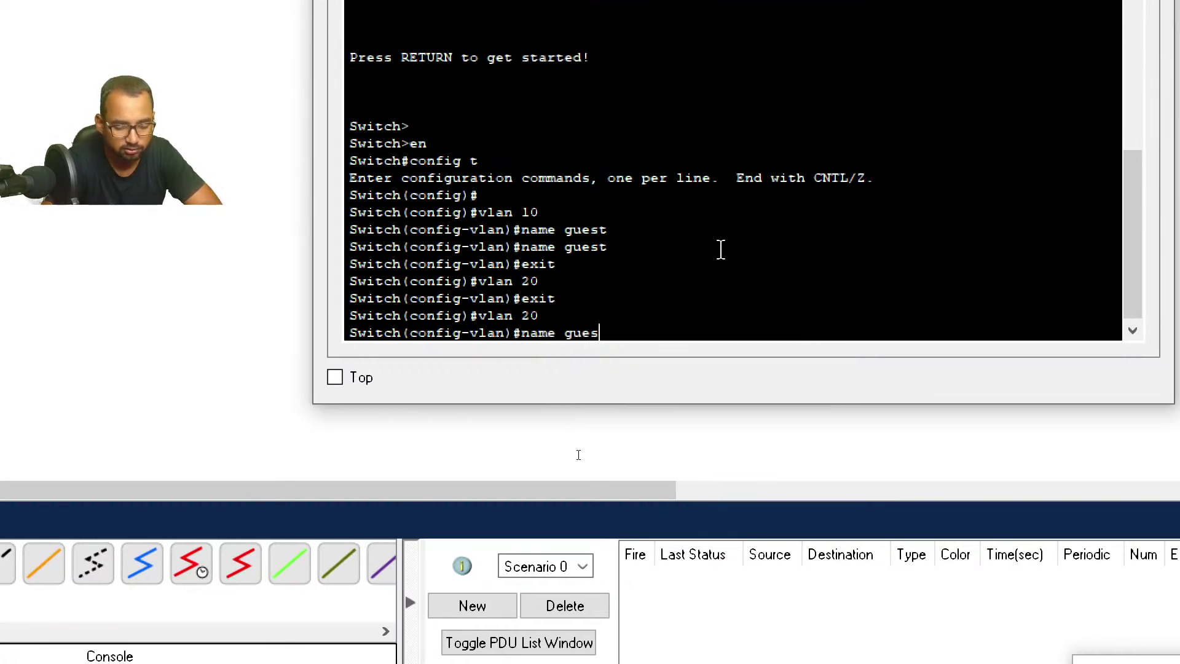
{"action": "key", "text": "BackSpace"}
{"action": "key", "text": "BackSpace"}
{"action": "key", "text": "BackSpace"}
{"action": "key", "text": "BackSpace"}
{"action": "key", "text": "BackSpace"}
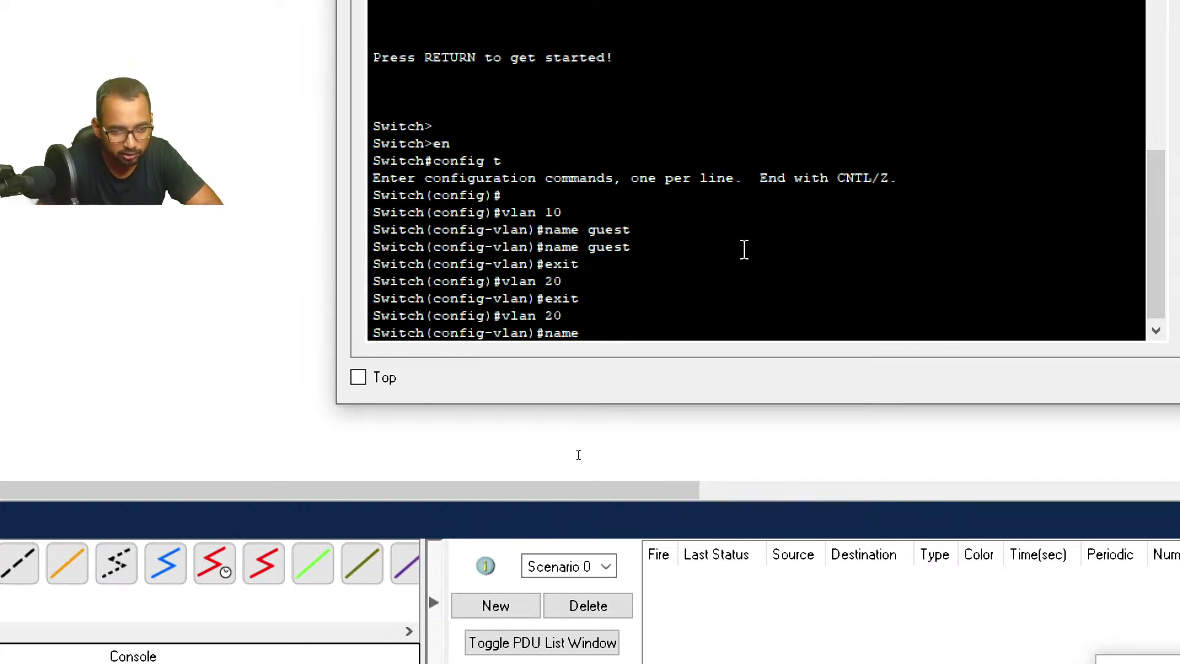
{"action": "type", "text": "es"}
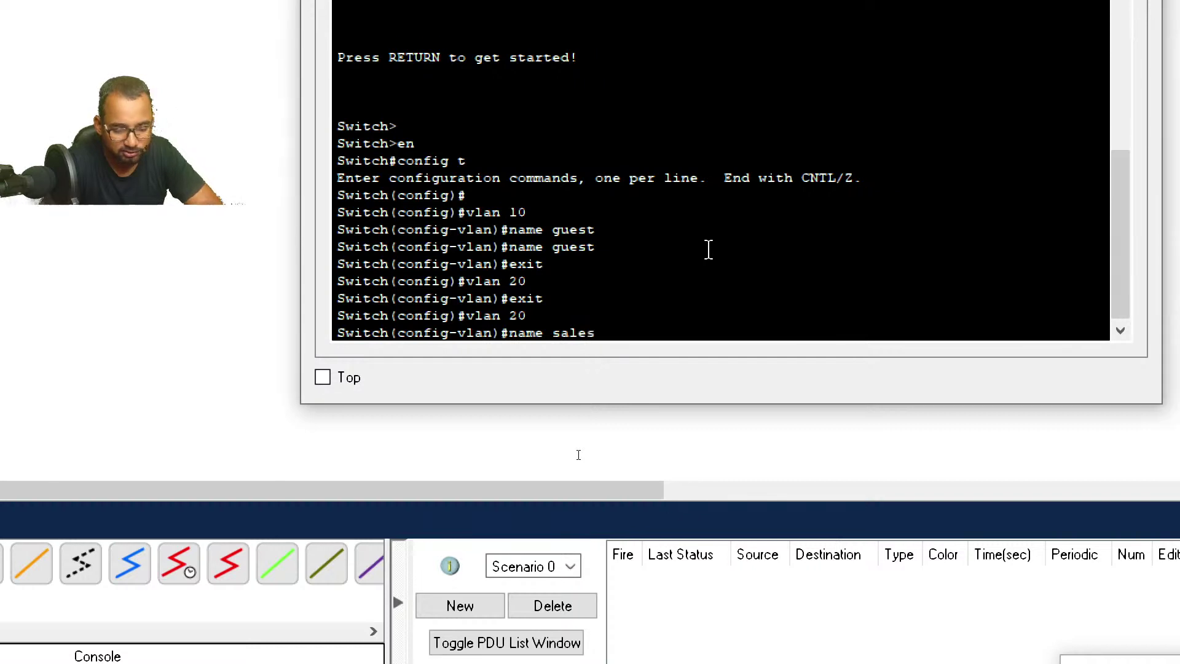
{"action": "key", "text": "Return"}
{"action": "type", "text": "exit"}
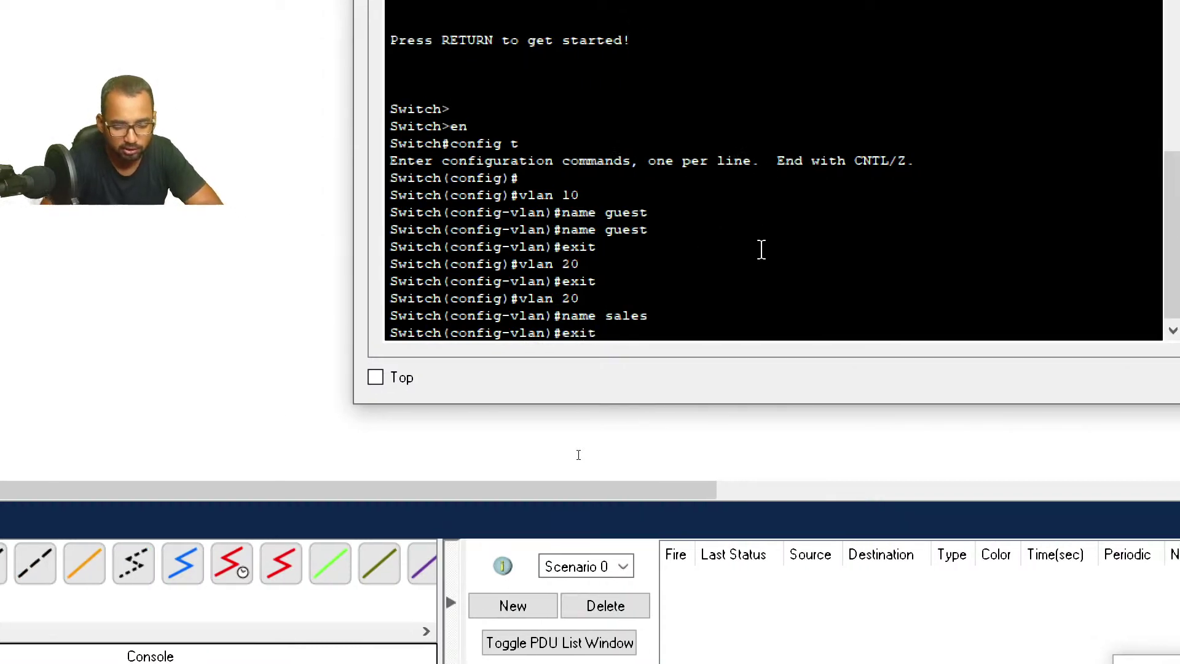
{"action": "key", "text": "Return"}
Step: Create VLAN 30, name it accounts, and exit VLAN configuration mode
{"action": "type", "text": "vlan 30"}
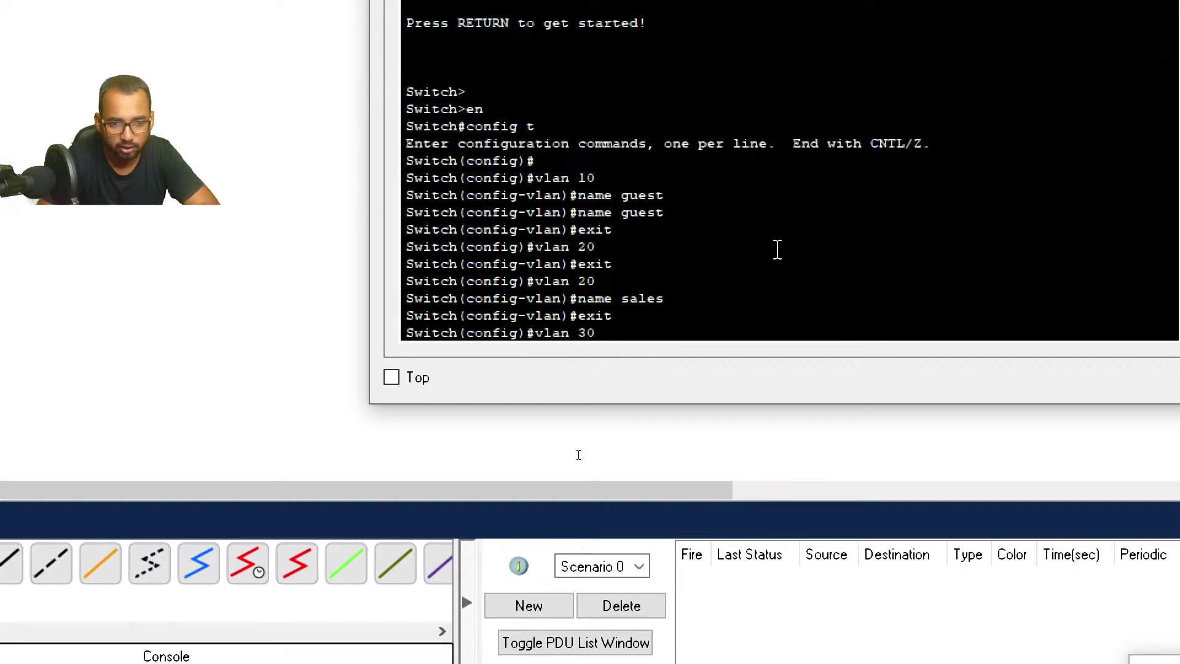
{"action": "key", "text": "Return"}
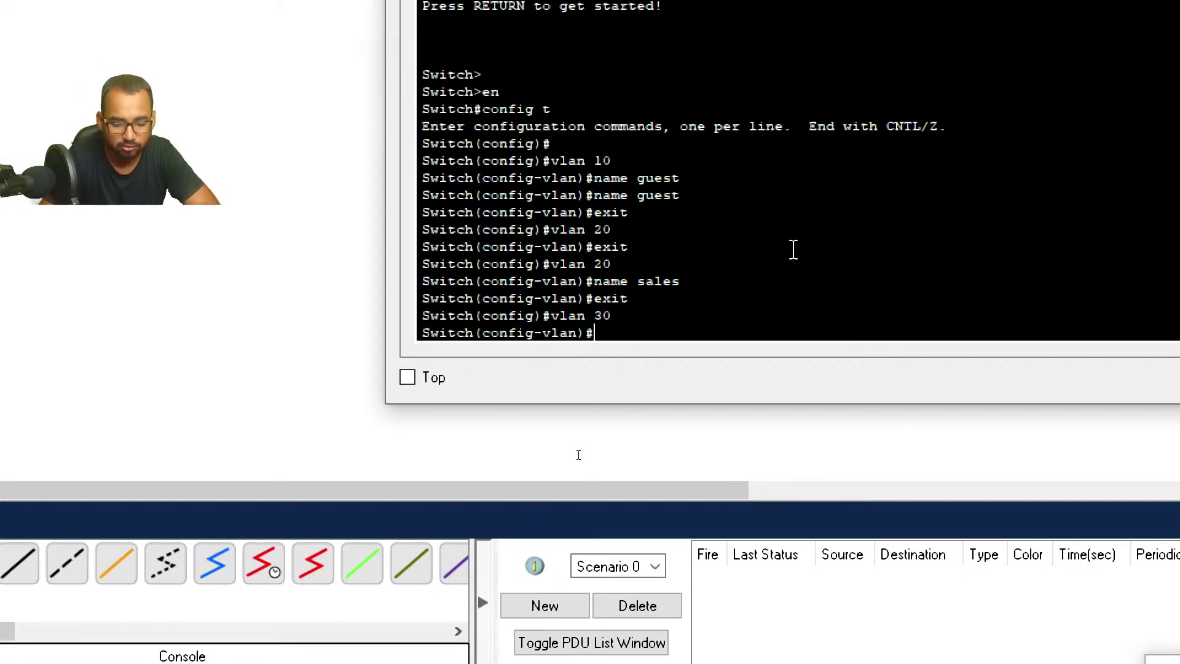
{"action": "type", "text": "name"}
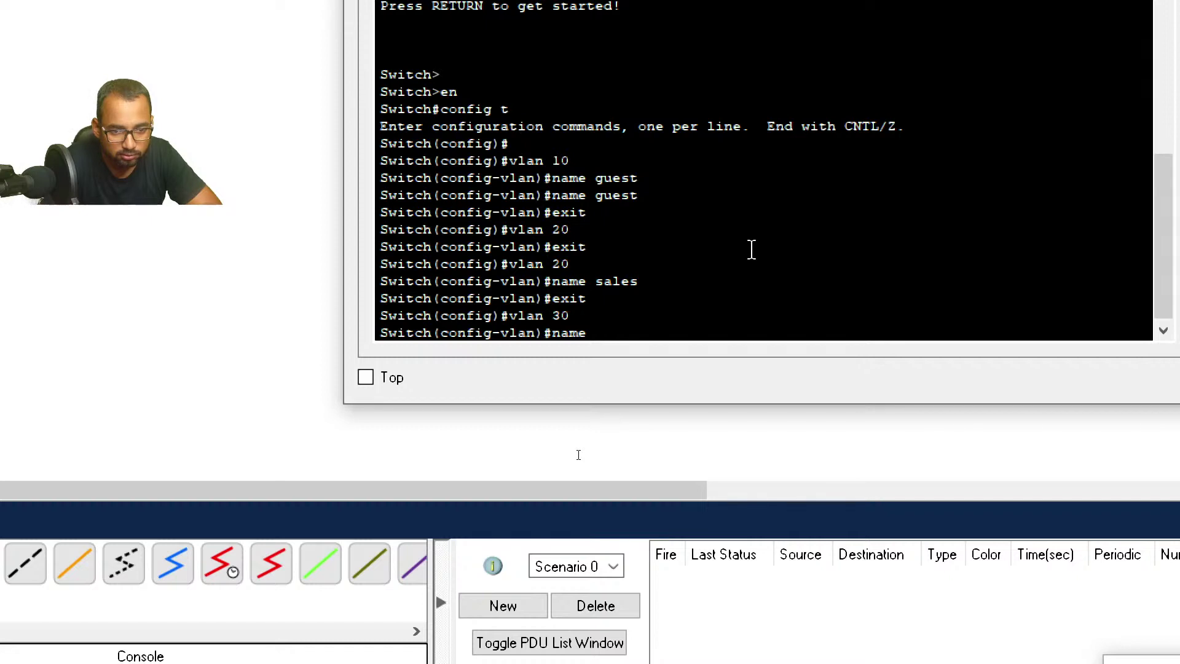
{"action": "type", "text": " accou"}
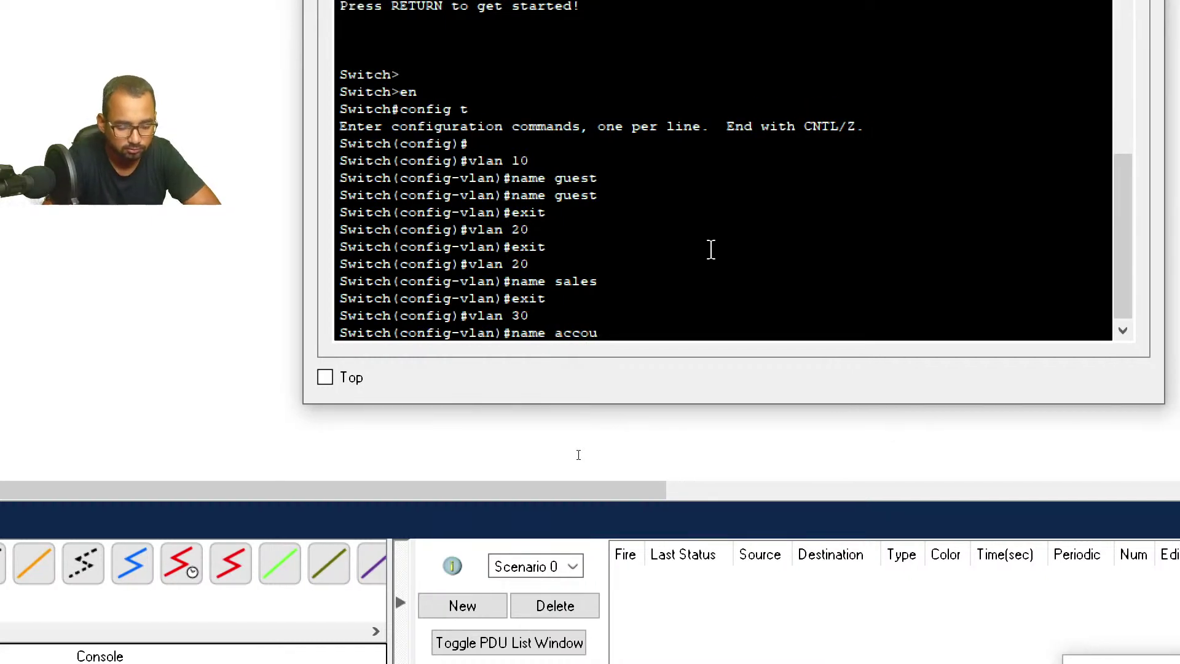
{"action": "type", "text": "nts"}
{"action": "key", "text": "Return"}
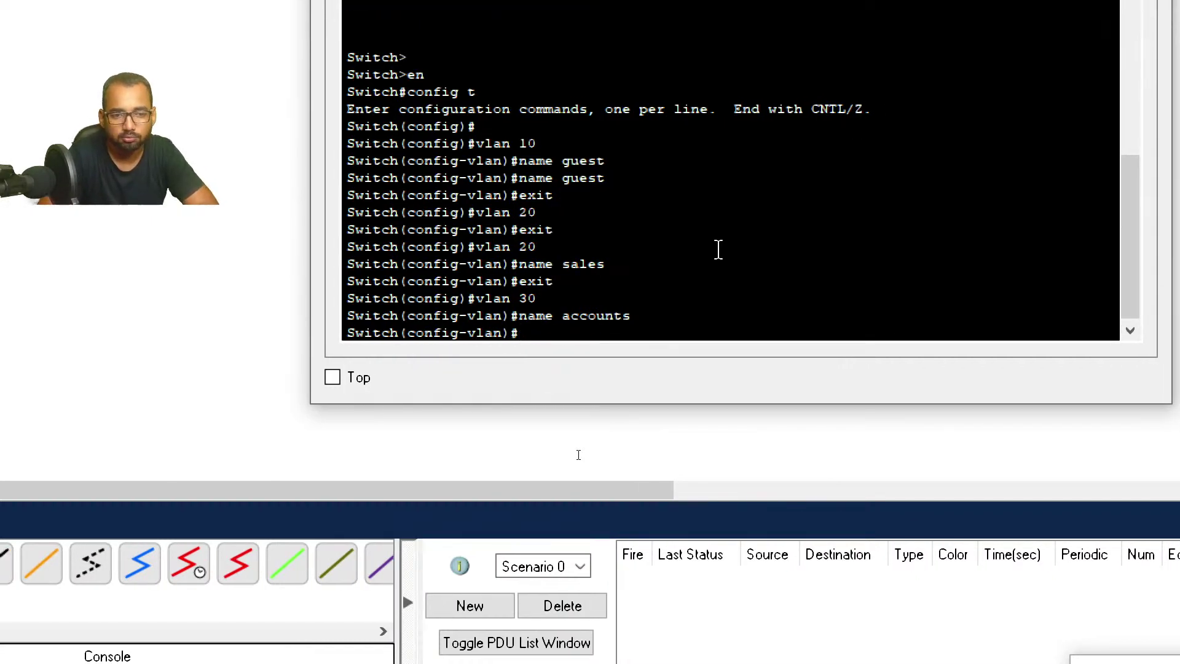
{"action": "key", "text": "Return"}
{"action": "type", "text": "exi"}
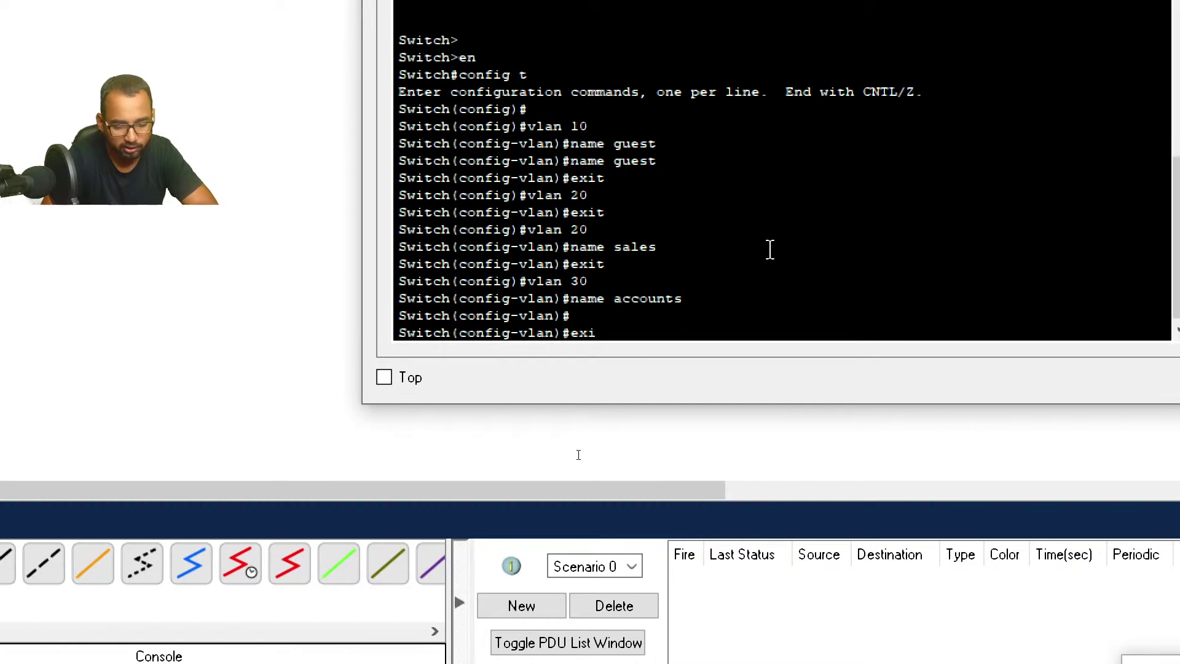
{"action": "key", "text": "Return"}
Step: Show the switch's VLAN table with do show vlan and highlight the entries for VLANs 10, 20 and 30
{"action": "type", "text": "do show "}
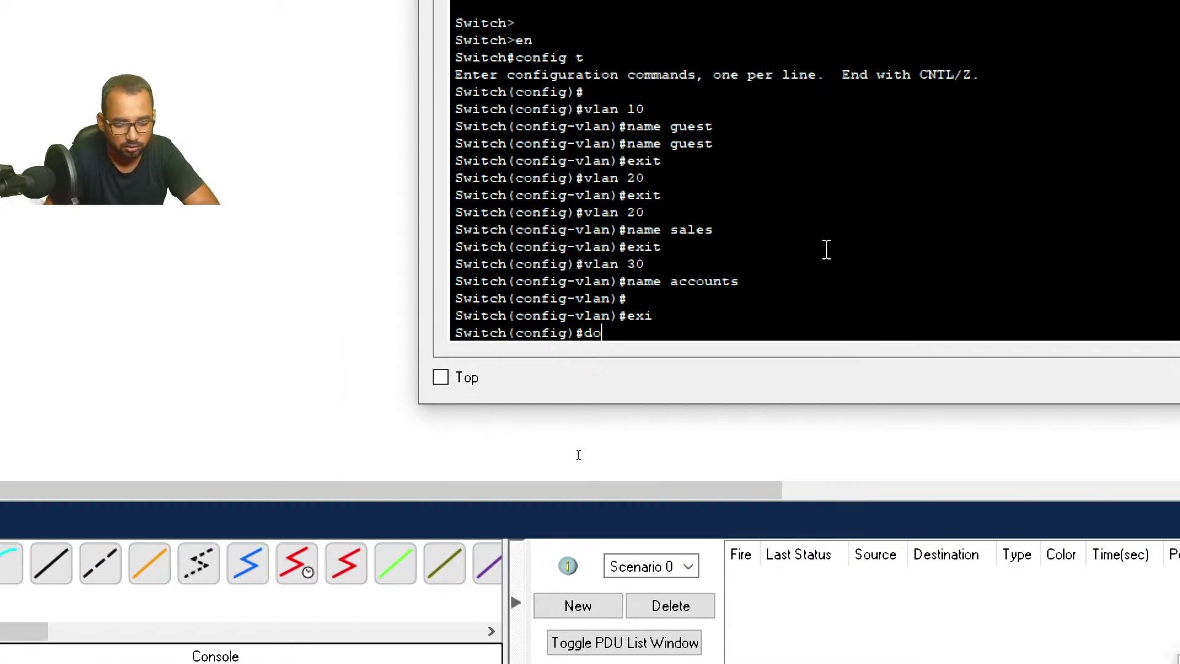
{"action": "type", "text": "vlan"}
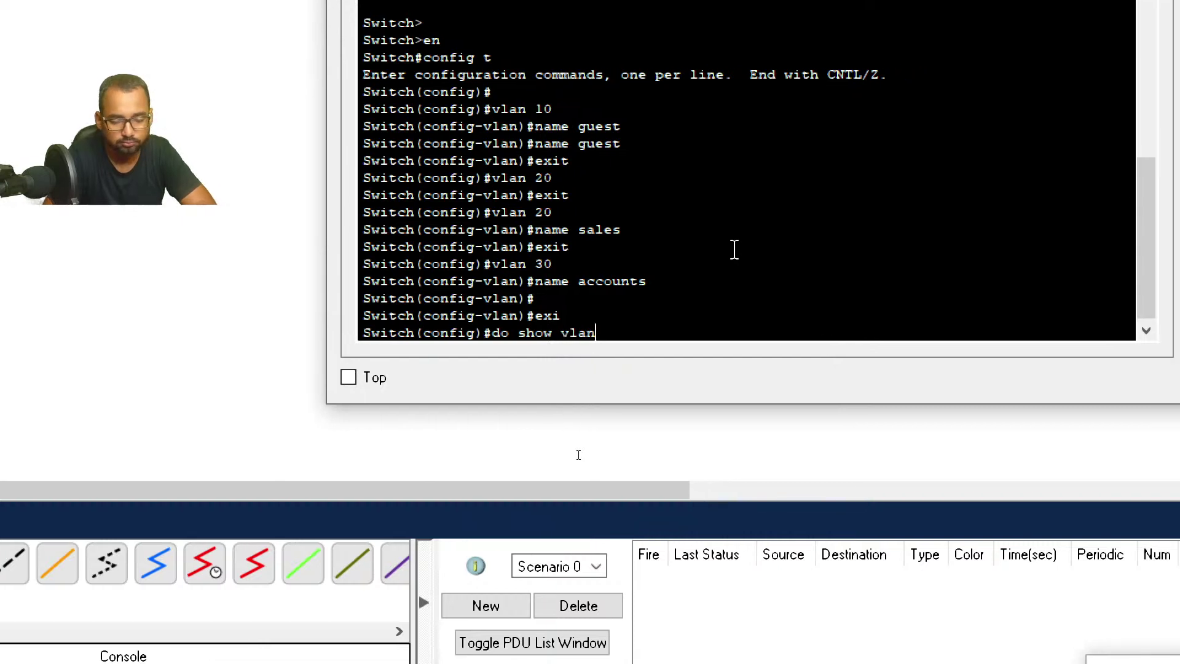
{"action": "key", "text": "Return"}
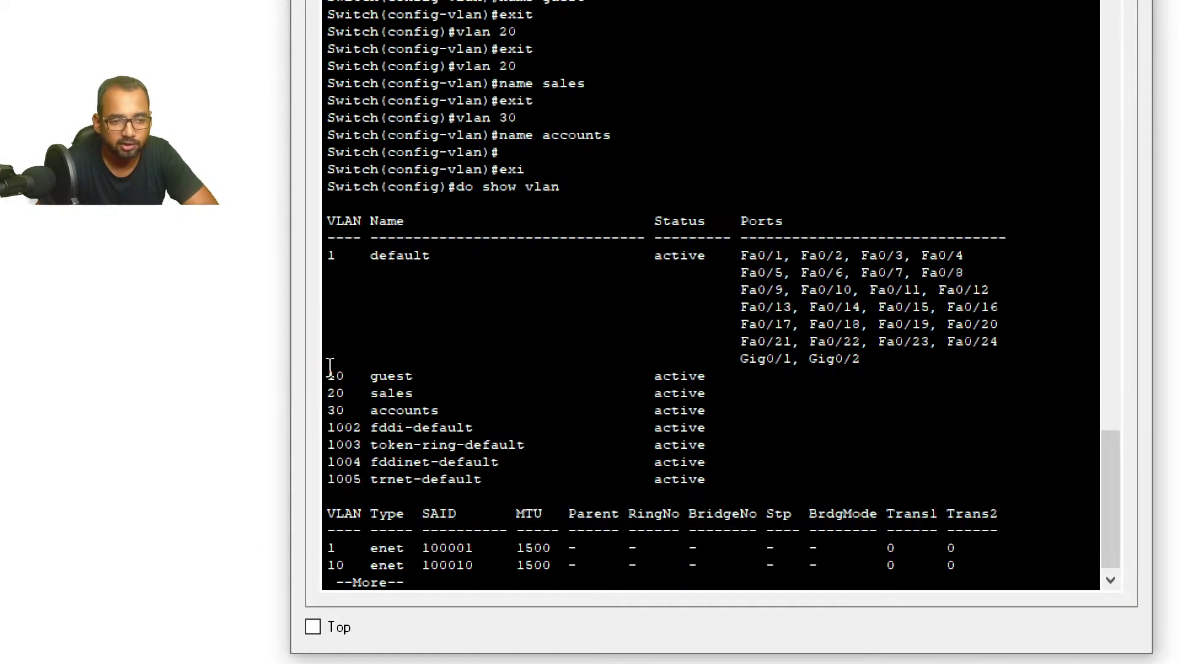
{"action": "left_click_drag", "start_coordinate": [336, 369], "coordinate": [442, 411]}
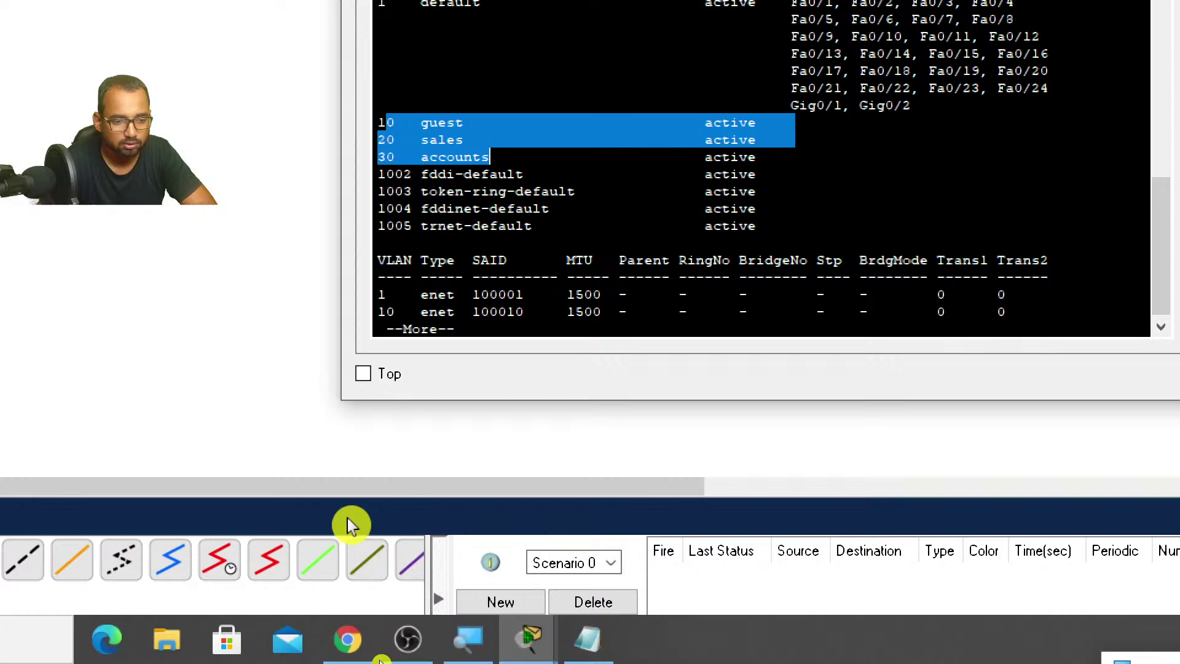
{"action": "left_click", "coordinate": [351, 639]}
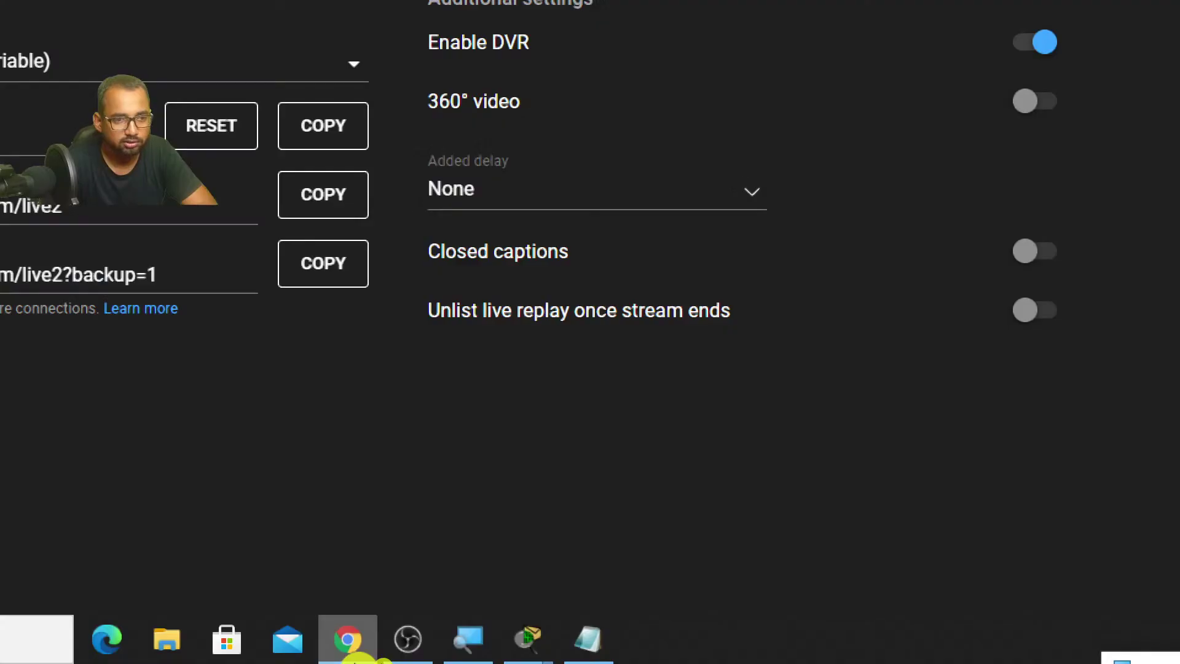
{"action": "left_click", "coordinate": [1042, 15]}
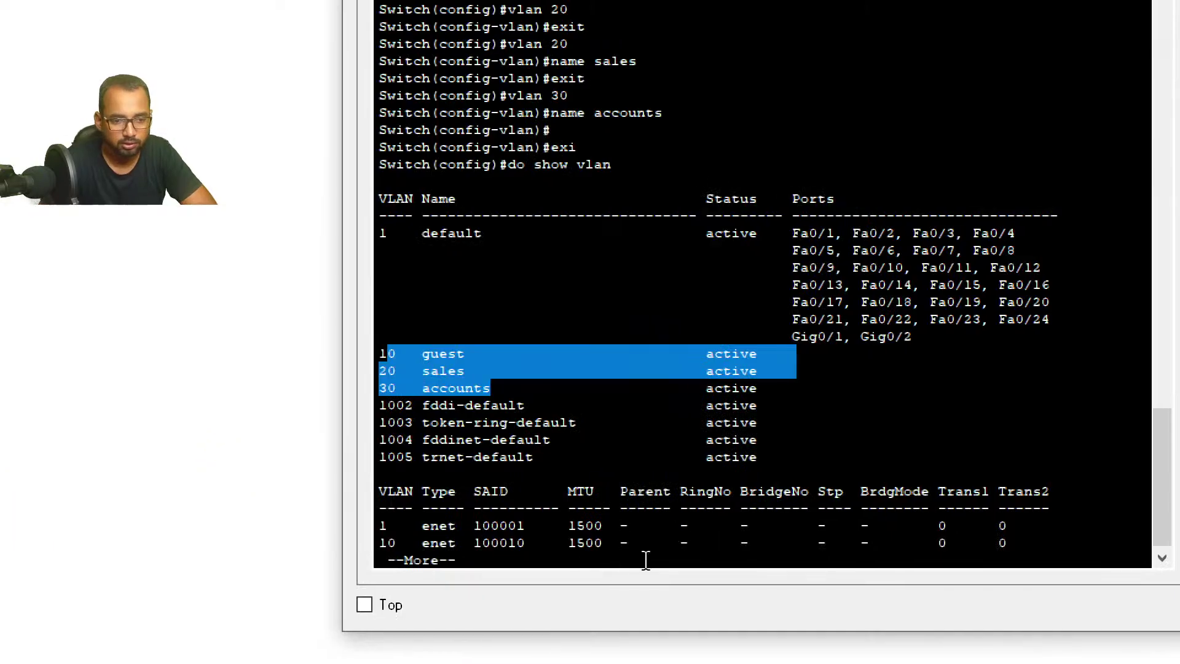
{"action": "left_click", "coordinate": [569, 555]}
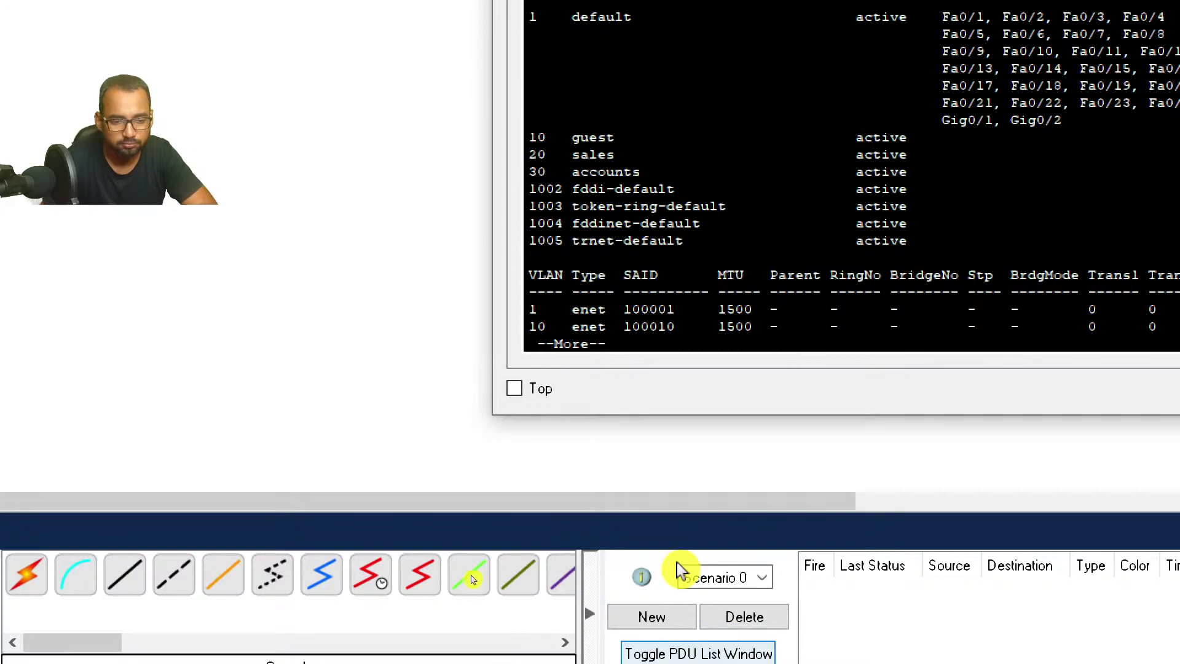
Step: Switch to Notepad, highlight task 2's requirement to connect 6 computers to the switch, and minimize the laptop's terminal window
{"action": "key", "text": "super+Tab"}
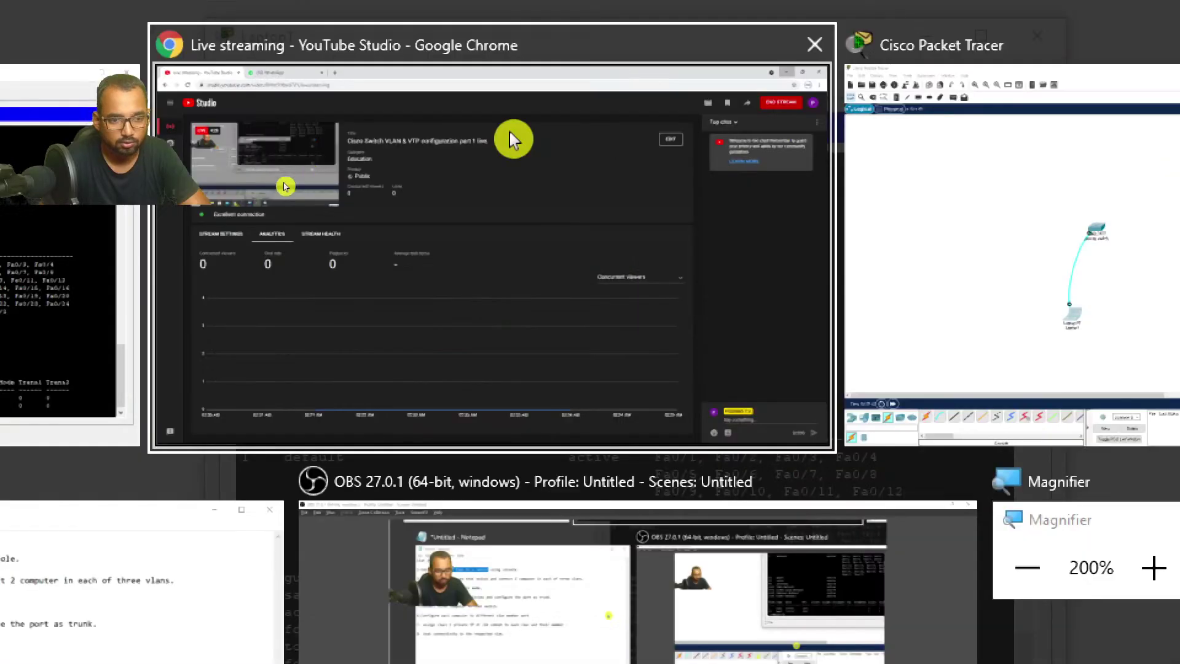
{"action": "left_click", "coordinate": [201, 560]}
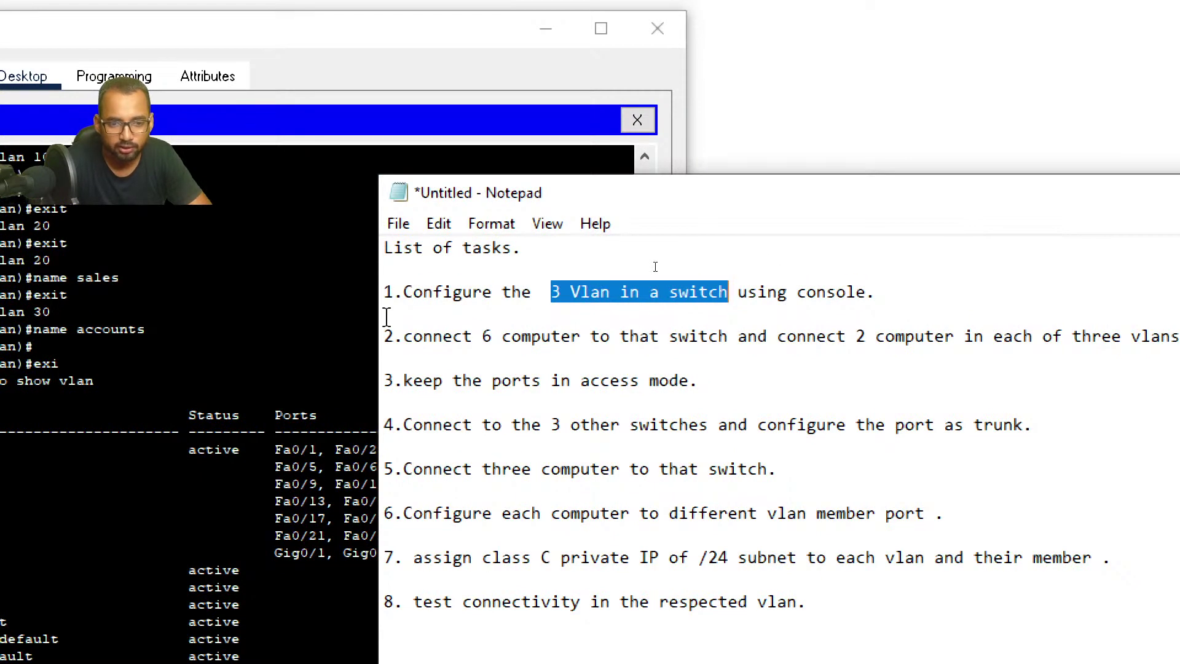
{"action": "left_click_drag", "start_coordinate": [413, 336], "coordinate": [787, 337]}
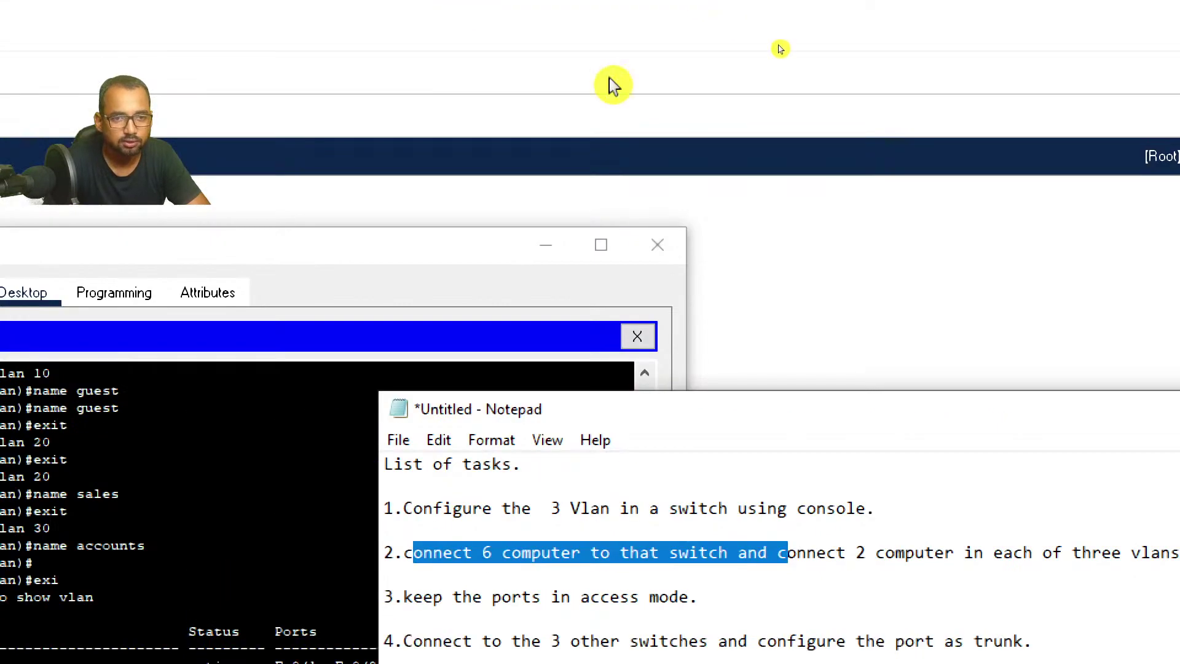
{"action": "left_click", "coordinate": [521, 345]}
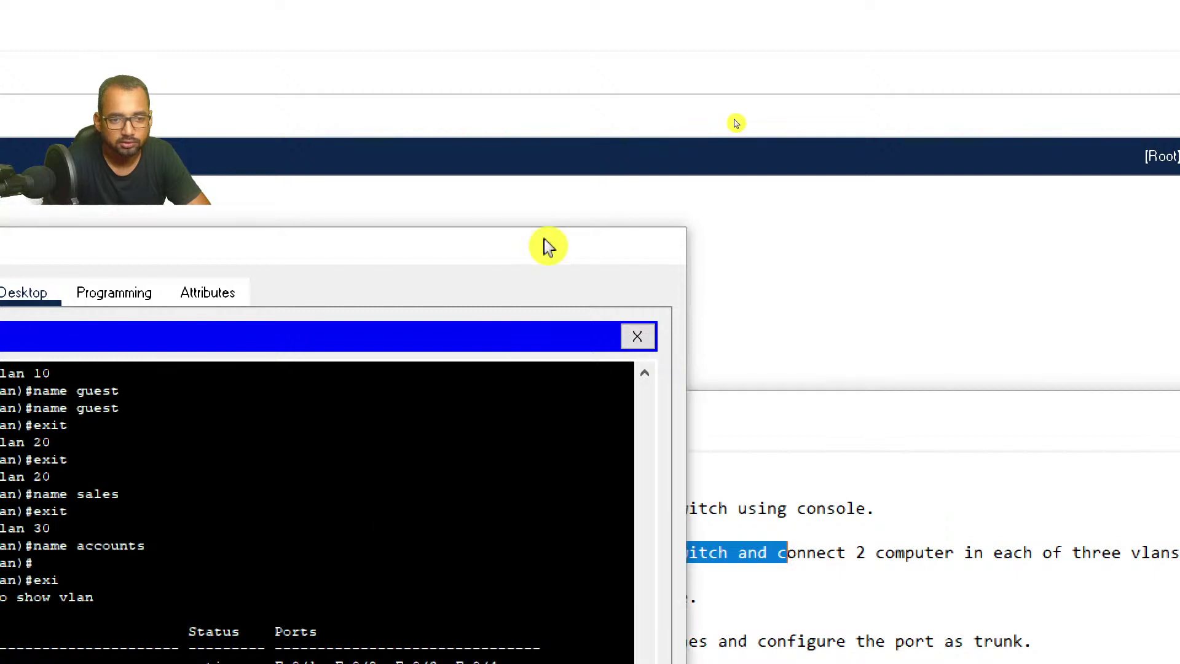
{"action": "left_click", "coordinate": [546, 243]}
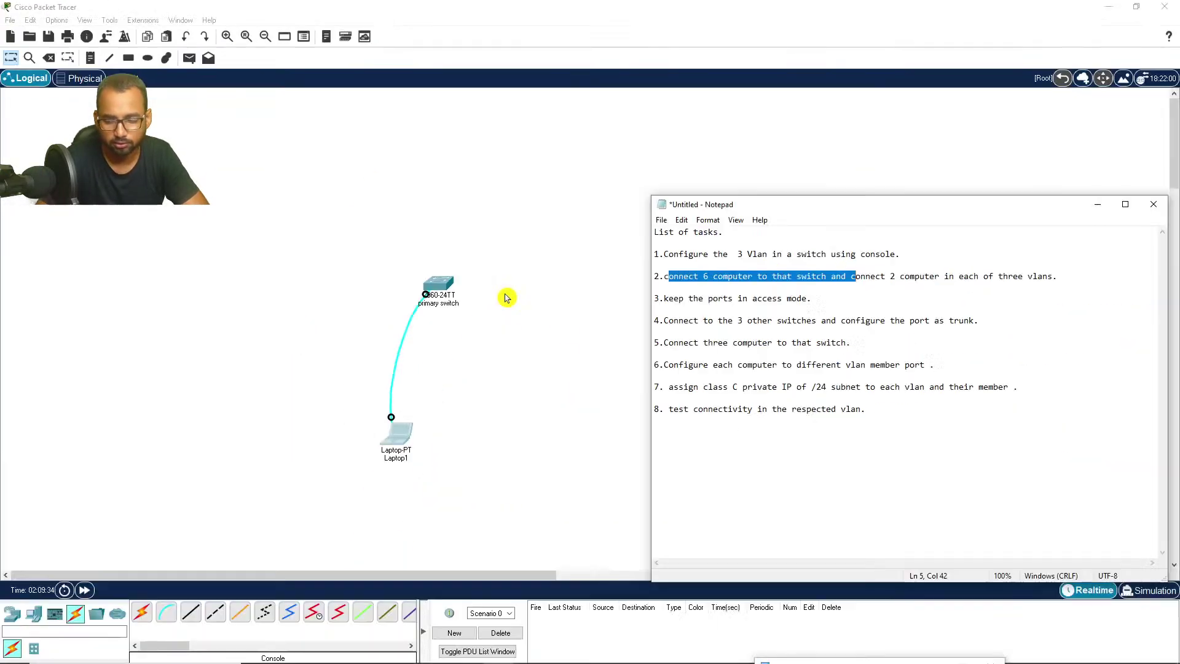
Step: Place four PC-PT computers in a column to the right of the primary switch, spaced as two pairs
{"action": "left_click", "coordinate": [14, 616]}
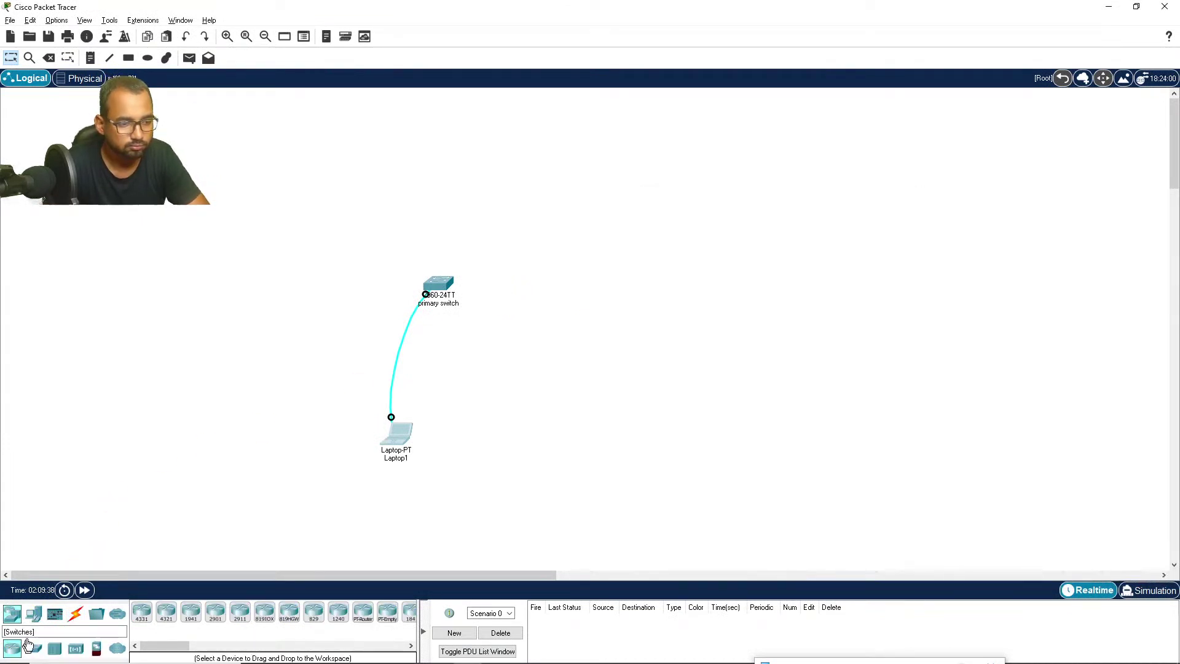
{"action": "left_click", "coordinate": [34, 613]}
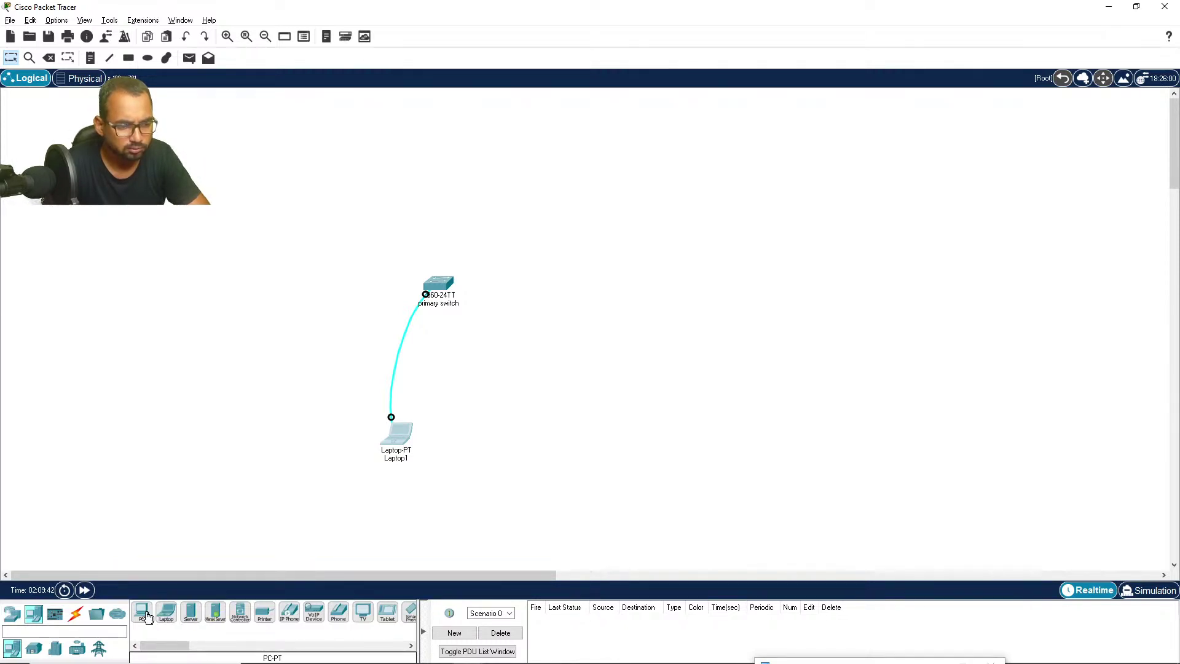
{"action": "left_click", "coordinate": [146, 614]}
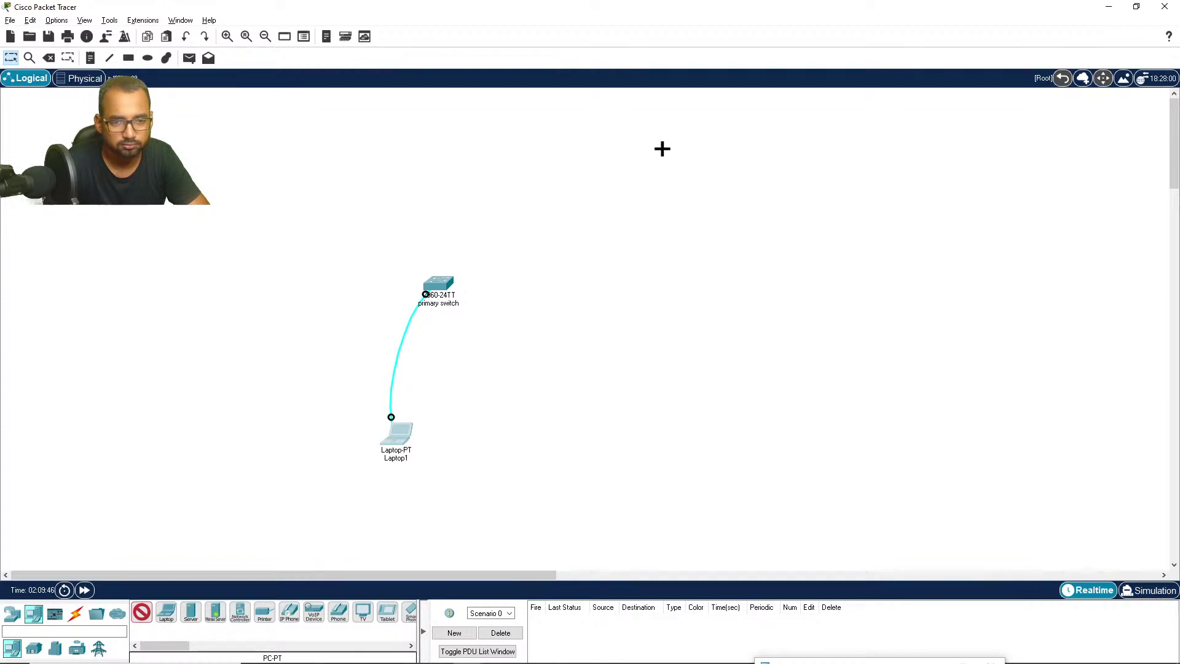
{"action": "left_click", "coordinate": [663, 149]}
{"action": "left_click", "coordinate": [143, 613]}
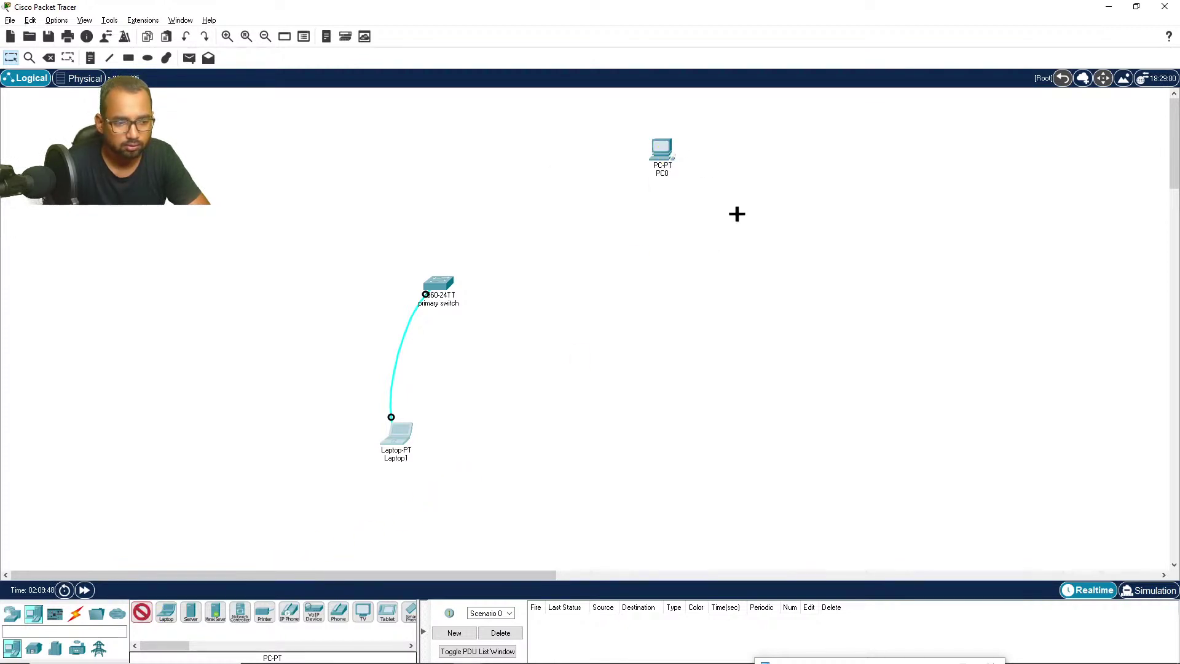
{"action": "left_click", "coordinate": [662, 220]}
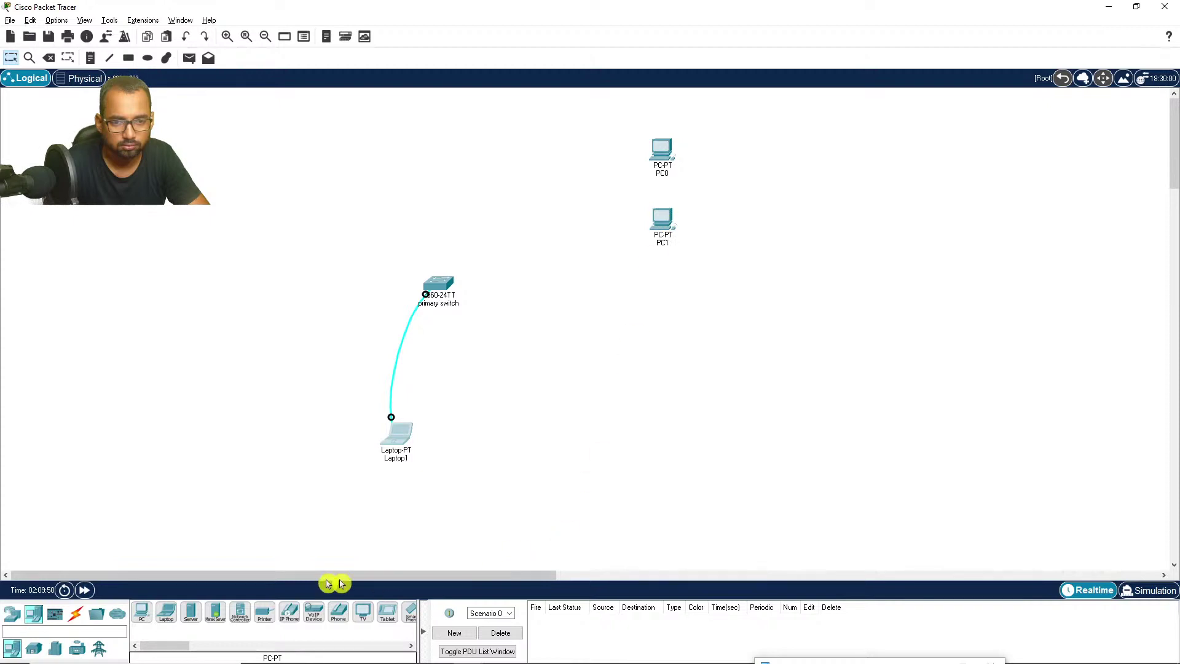
{"action": "left_click", "coordinate": [142, 614]}
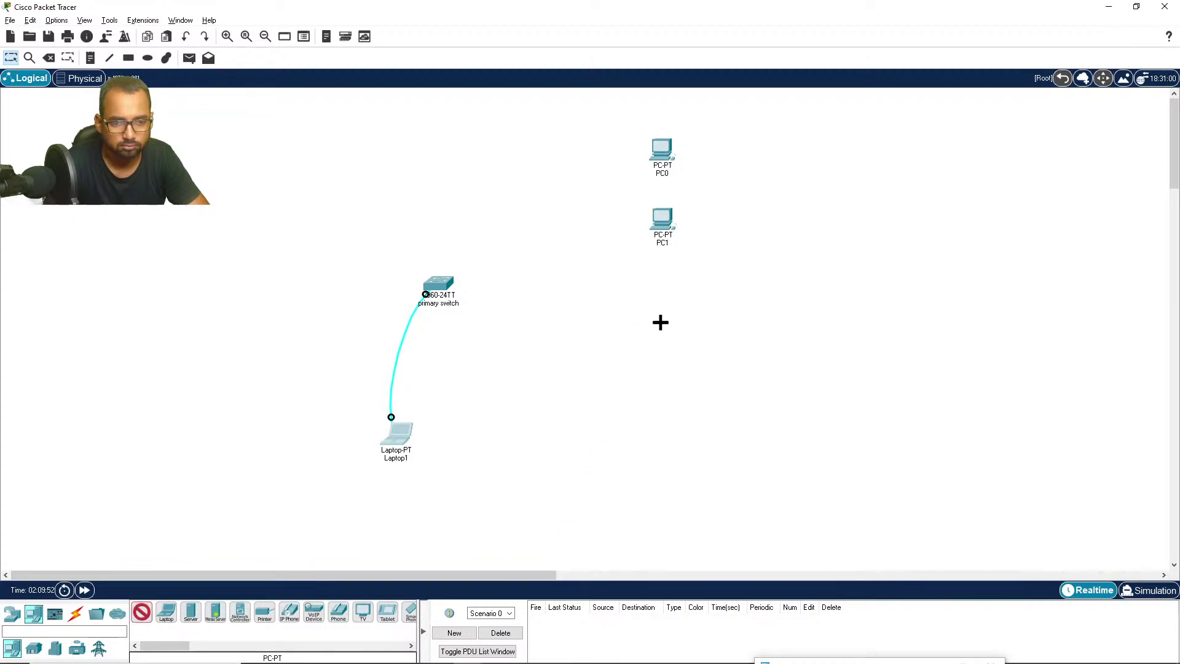
{"action": "left_click", "coordinate": [660, 323]}
{"action": "left_click", "coordinate": [142, 613]}
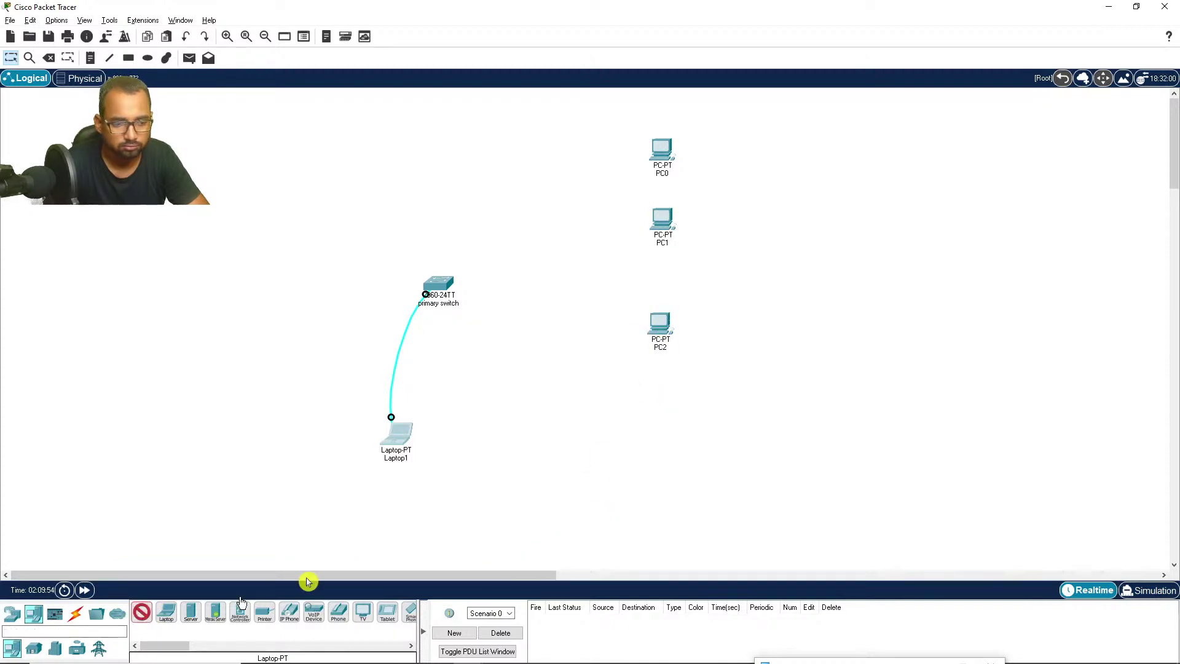
{"action": "left_click", "coordinate": [657, 391]}
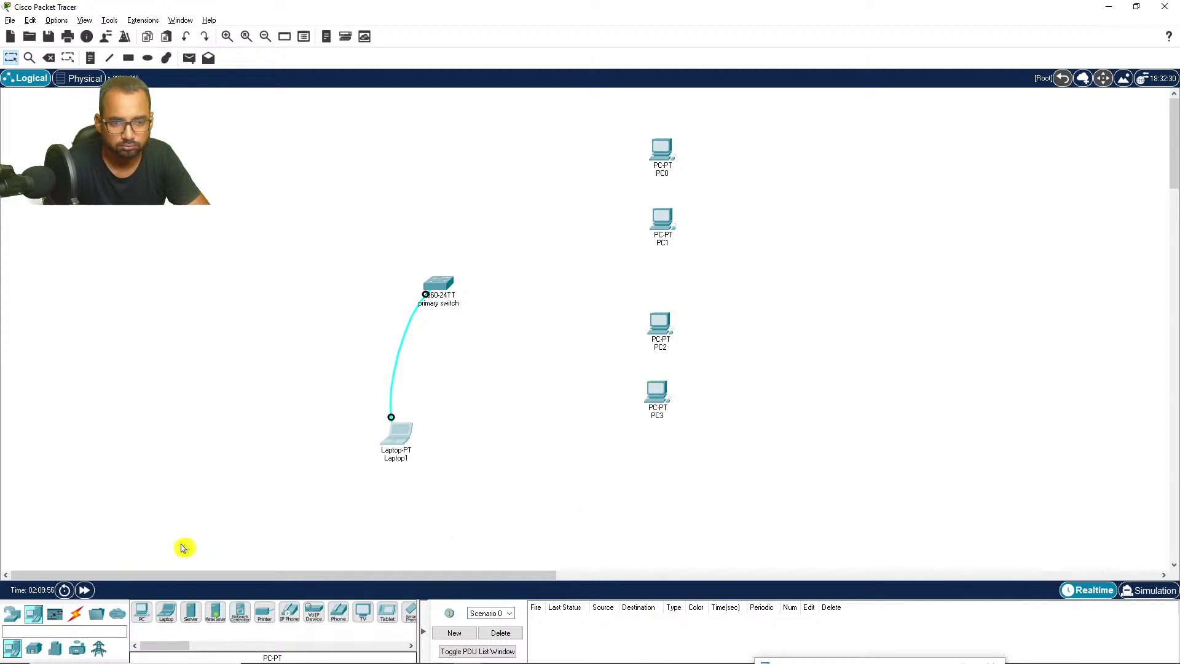
Step: Place two more PC-PT computers side by side above the primary switch
{"action": "left_click", "coordinate": [142, 613]}
{"action": "left_click", "coordinate": [408, 140]}
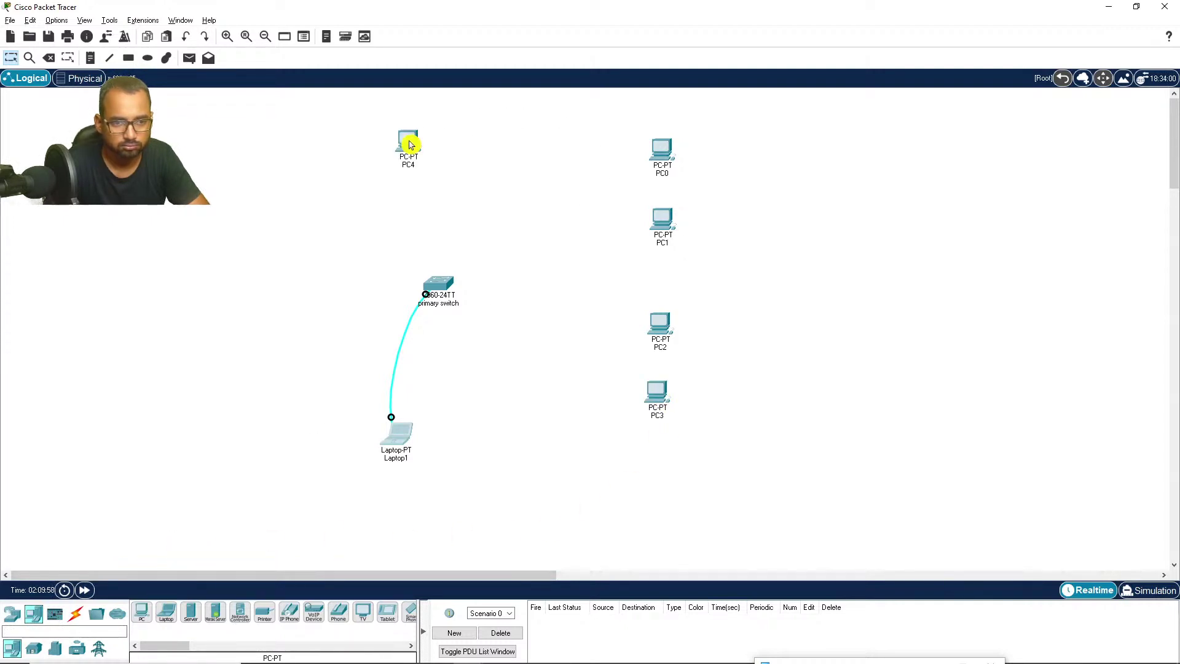
{"action": "left_click", "coordinate": [142, 613]}
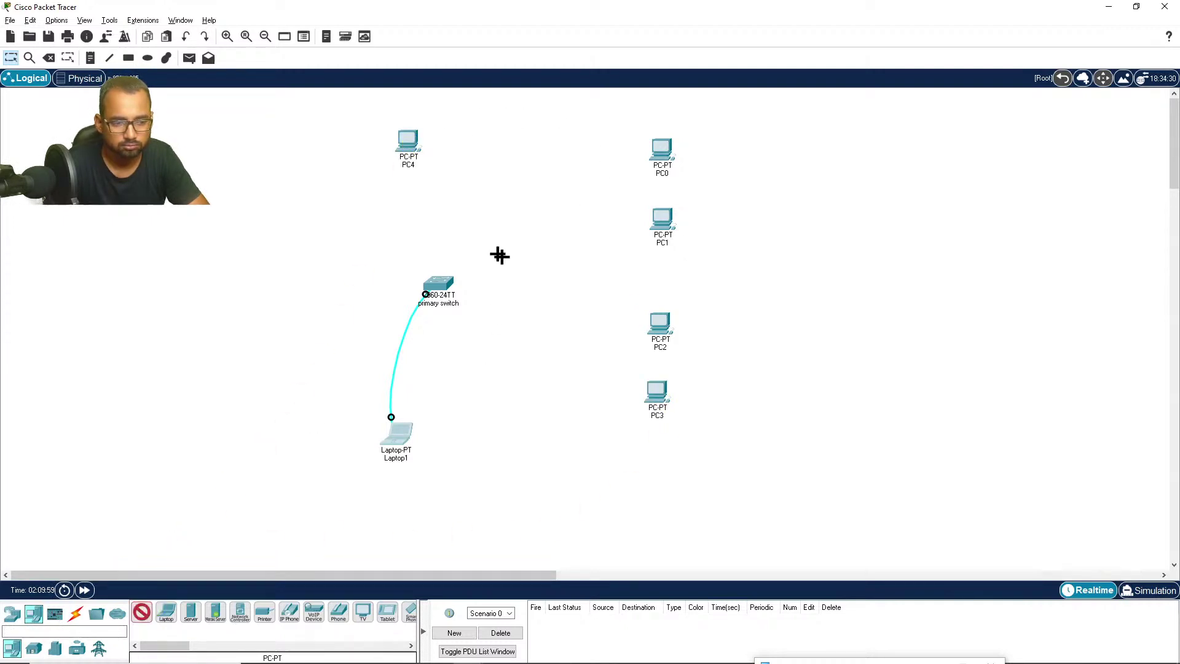
{"action": "left_click", "coordinate": [487, 145]}
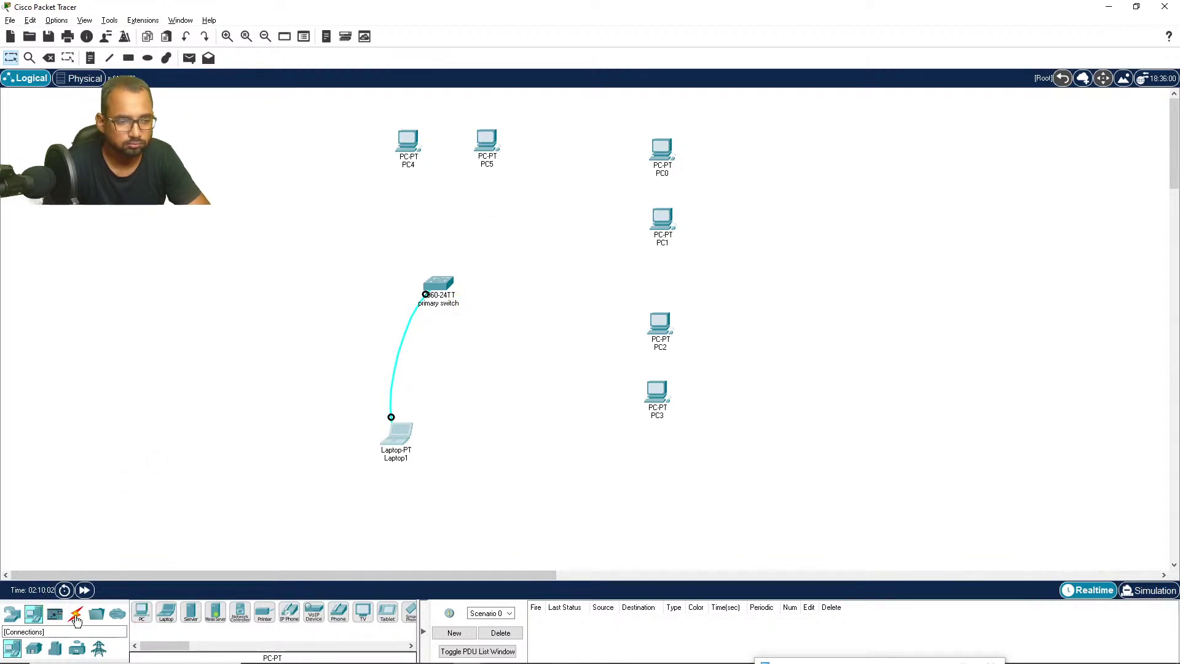
Step: Connect FastEthernet0/1 of the primary switch to FastEthernet0 of PC4 with a copper straight-through cable
{"action": "left_click", "coordinate": [76, 616]}
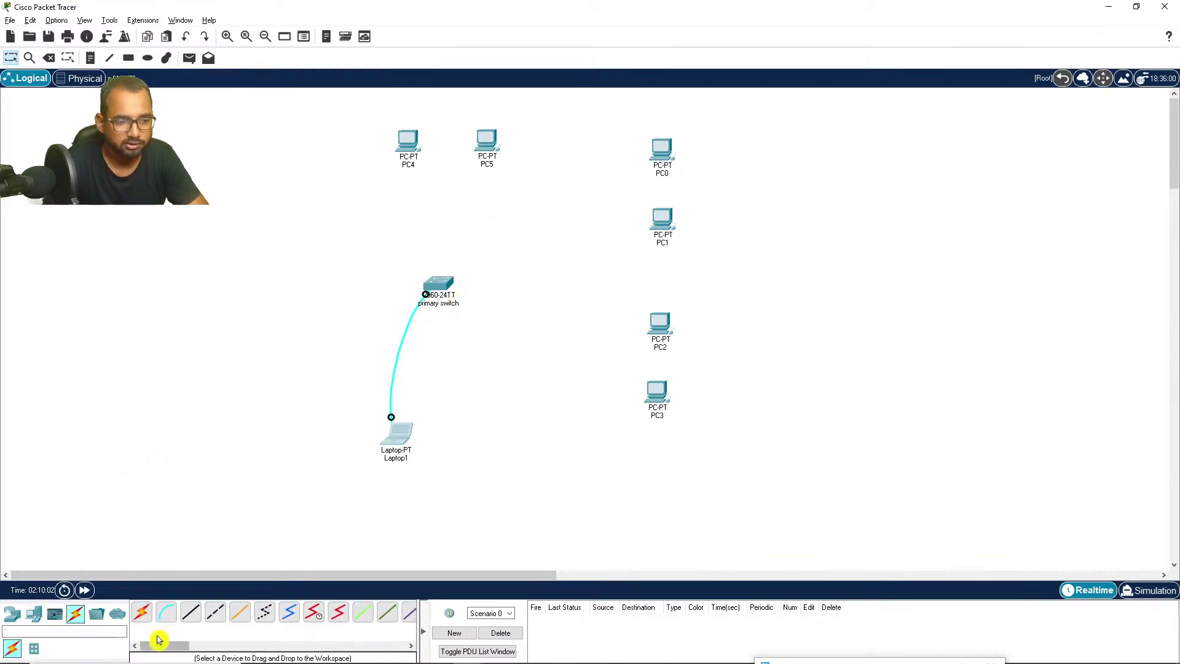
{"action": "left_click", "coordinate": [190, 615]}
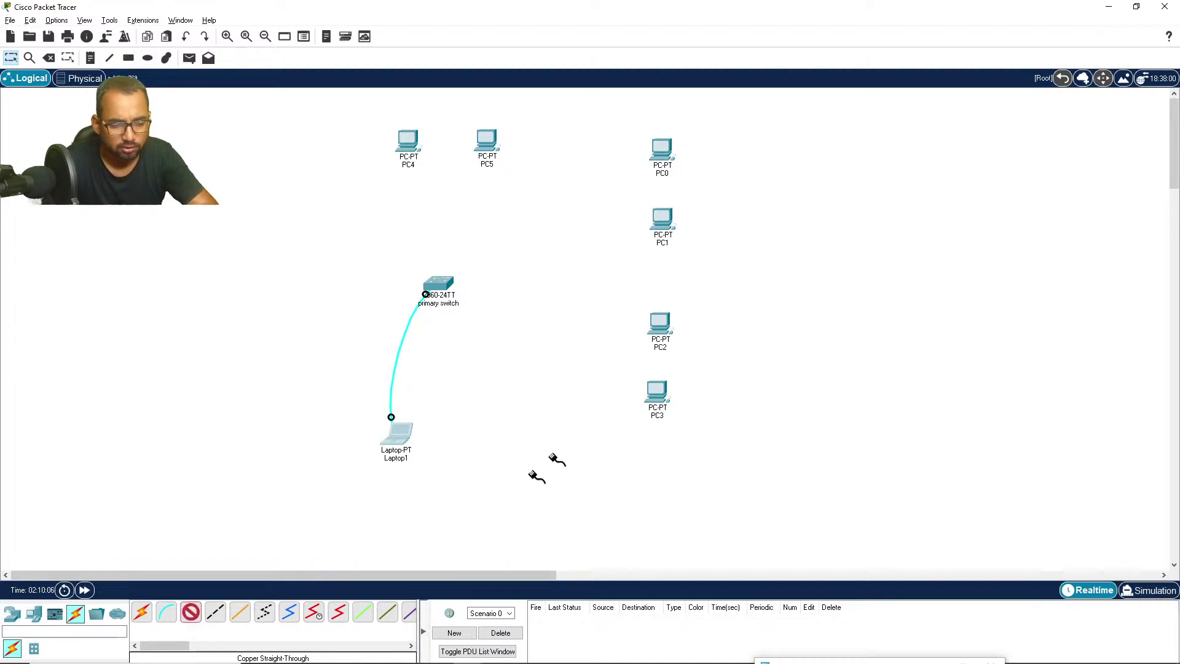
{"action": "left_click", "coordinate": [444, 280]}
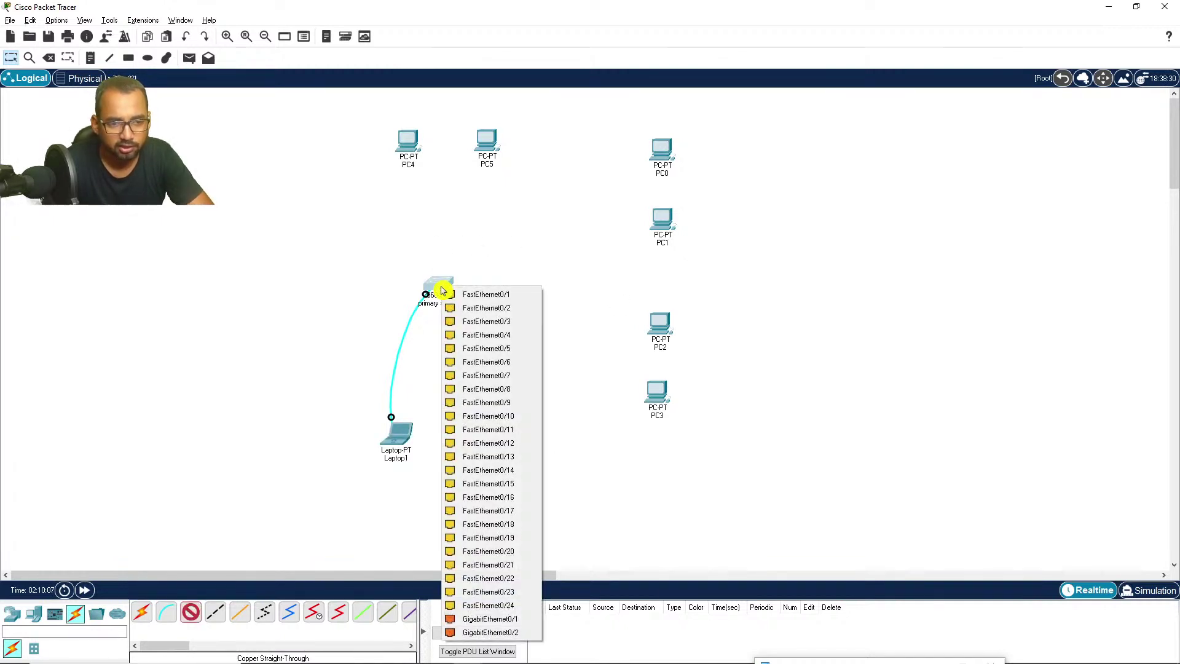
{"action": "left_click", "coordinate": [481, 298]}
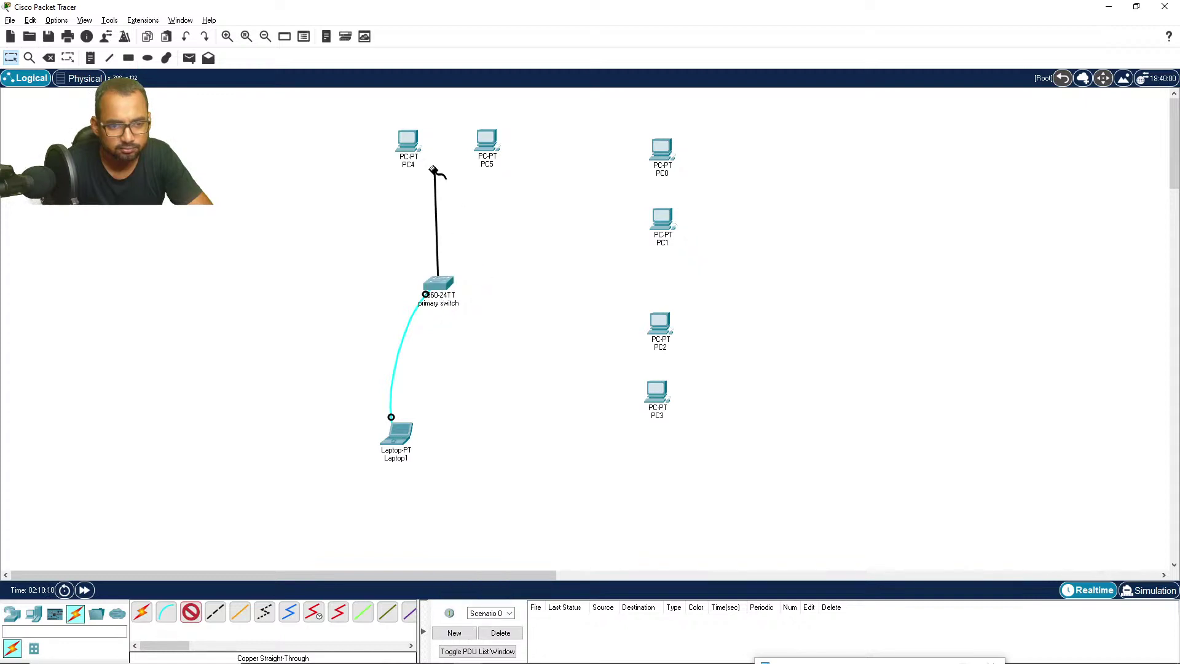
{"action": "left_click", "coordinate": [409, 149]}
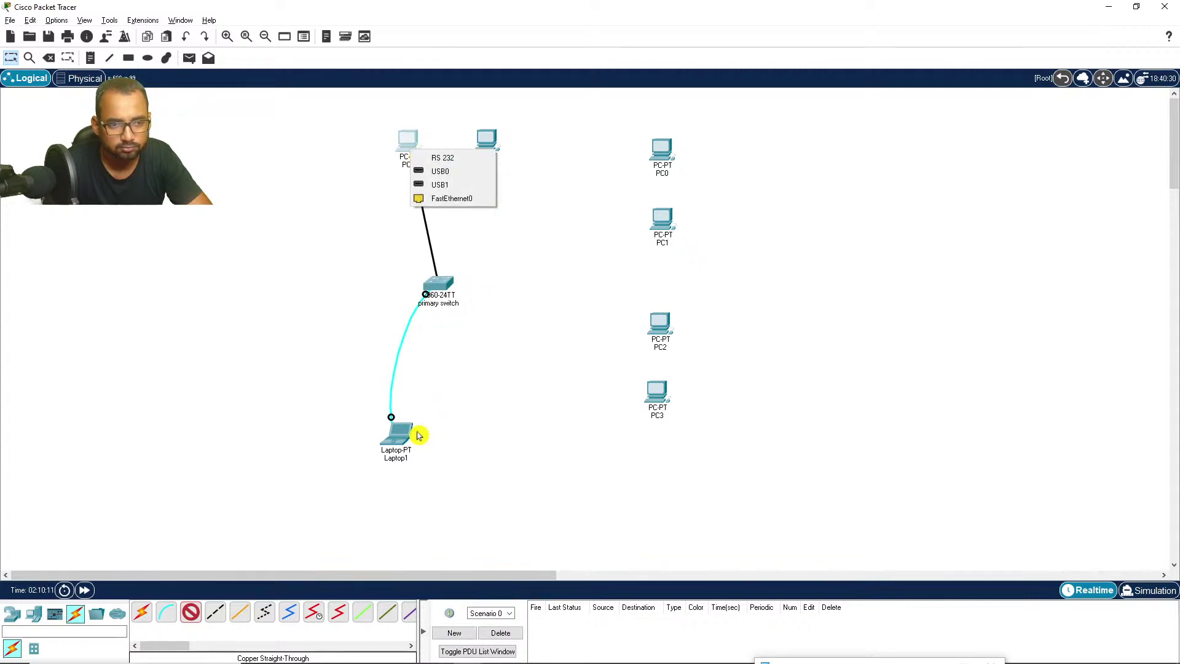
{"action": "left_click", "coordinate": [453, 198]}
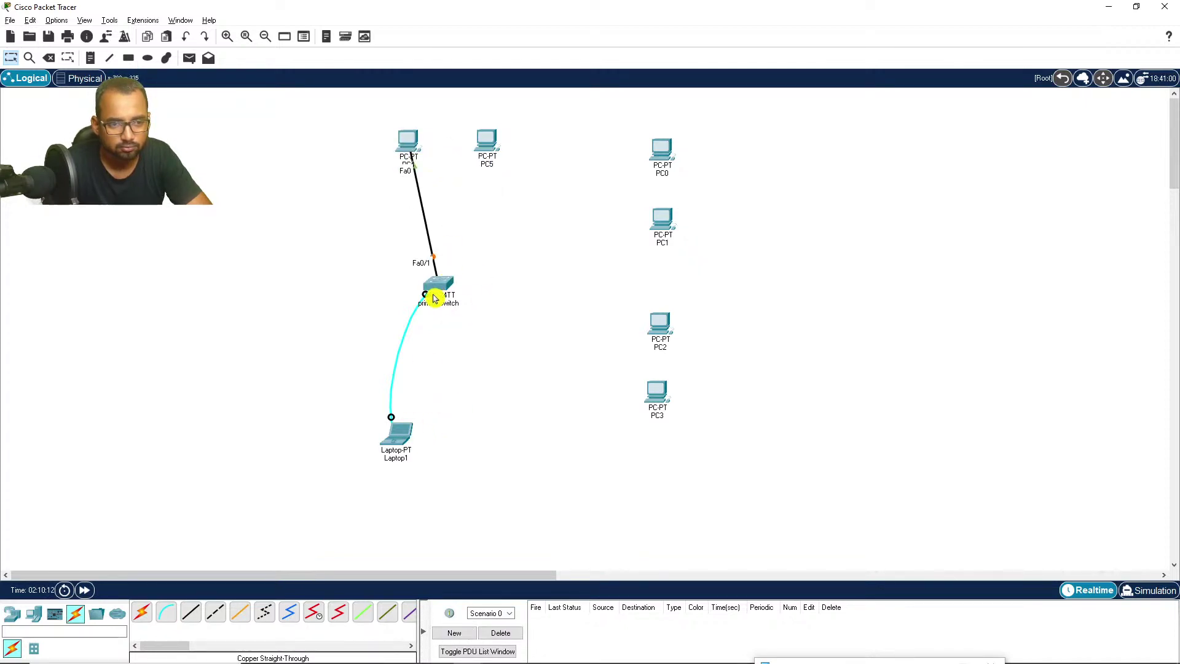
Step: Connect FastEthernet0/2 of the primary switch to FastEthernet0 of PC5 with a copper straight-through cable
{"action": "left_click", "coordinate": [191, 612]}
{"action": "left_click", "coordinate": [441, 284]}
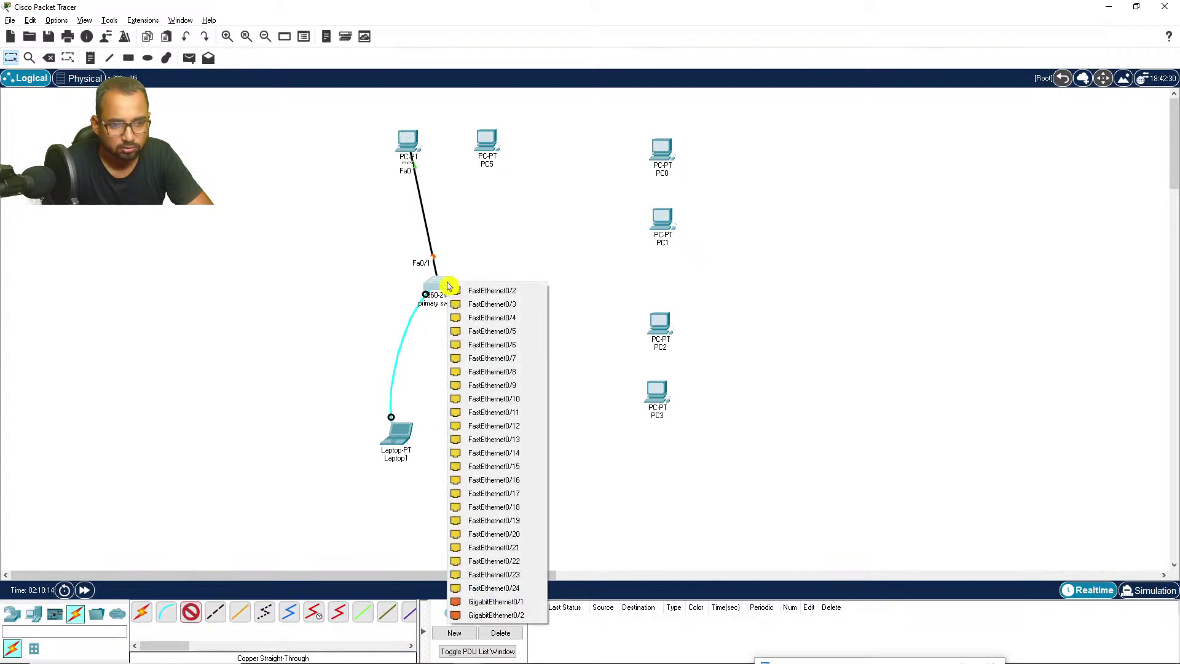
{"action": "left_click", "coordinate": [500, 291]}
{"action": "left_click", "coordinate": [489, 143]}
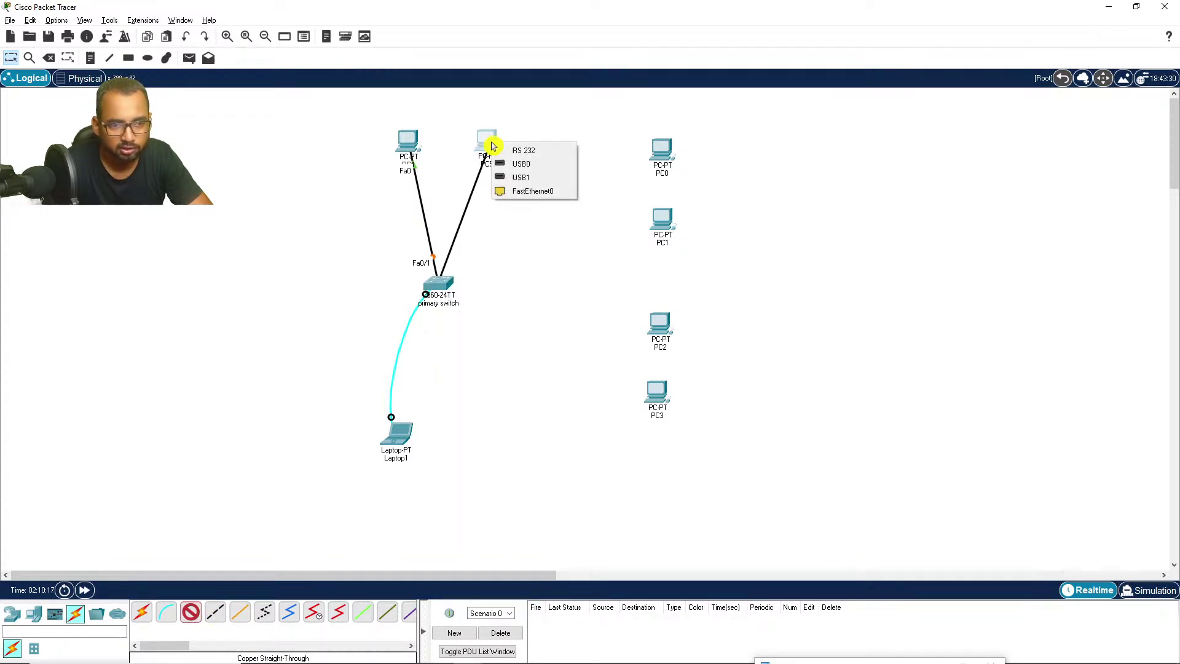
{"action": "left_click", "coordinate": [533, 192]}
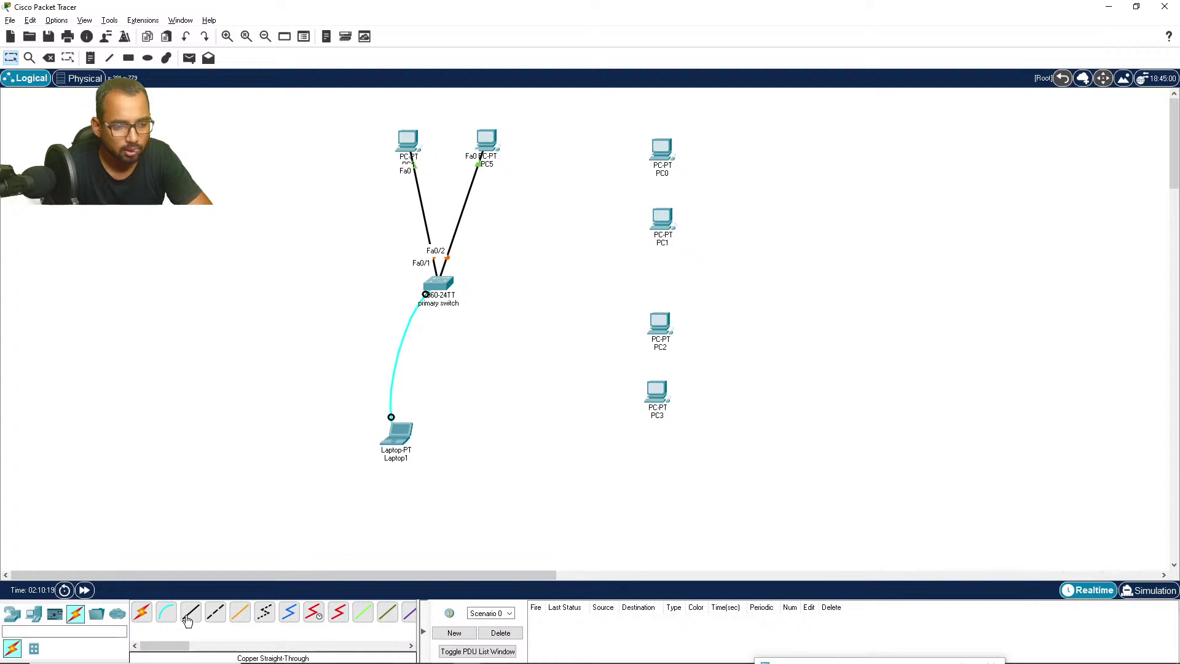
Step: Connect FastEthernet0/3 of the primary switch to FastEthernet0 of PC0 with a copper straight-through cable
{"action": "left_click", "coordinate": [191, 612]}
{"action": "left_click", "coordinate": [454, 286]}
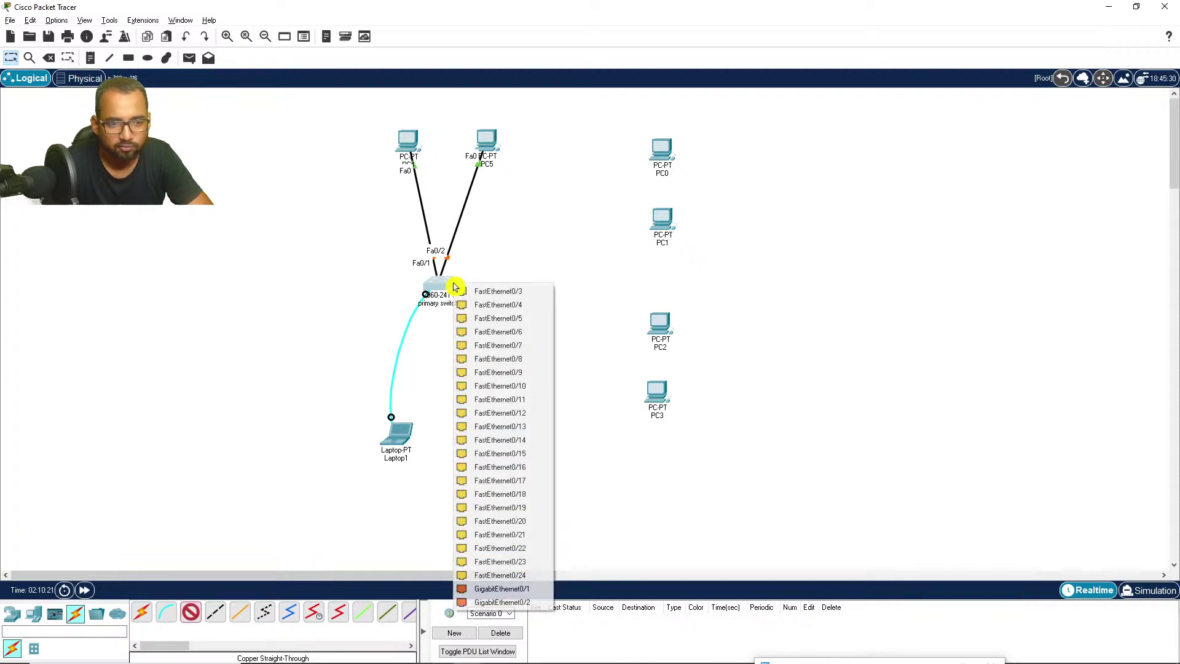
{"action": "left_click", "coordinate": [489, 292]}
{"action": "left_click", "coordinate": [662, 154]}
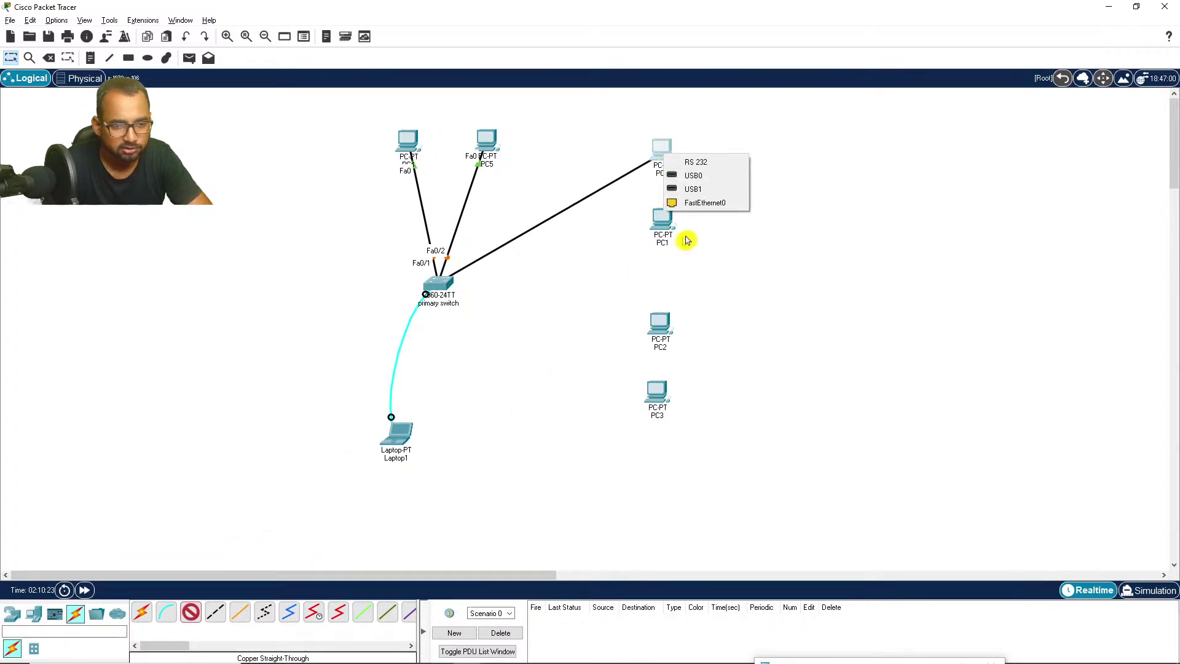
{"action": "left_click", "coordinate": [726, 203]}
Step: Connect FastEthernet0/4 of the primary switch to FastEthernet0 of PC1 with a copper straight-through cable
{"action": "left_click", "coordinate": [191, 613]}
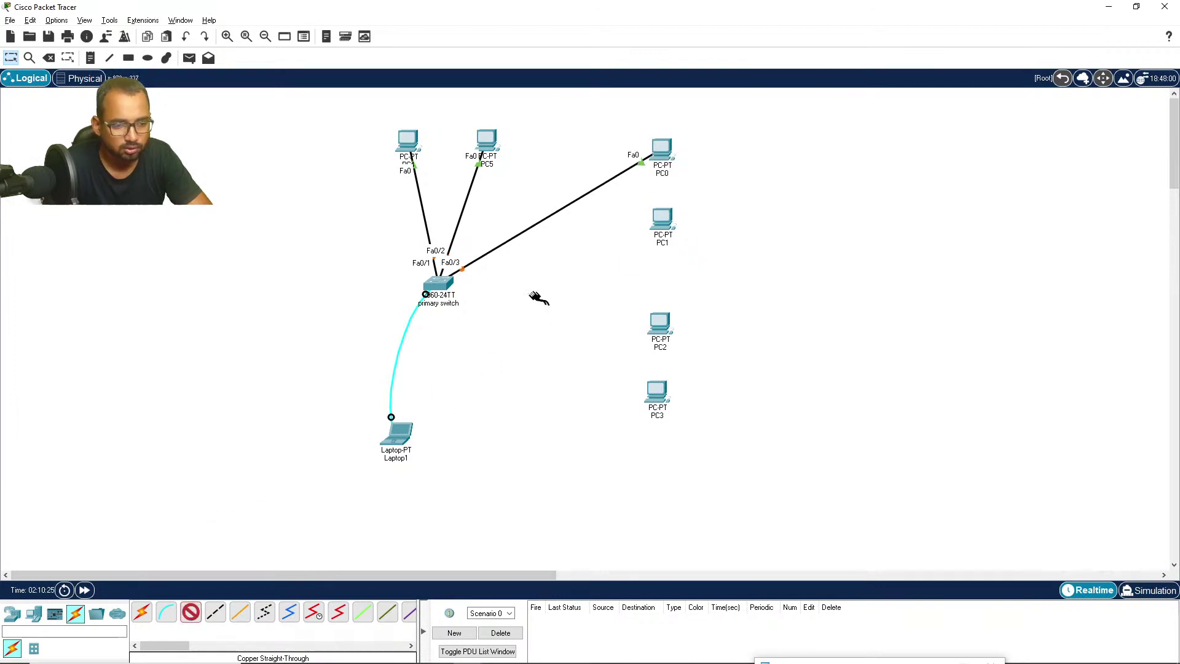
{"action": "left_click", "coordinate": [443, 284]}
{"action": "left_click", "coordinate": [499, 291]}
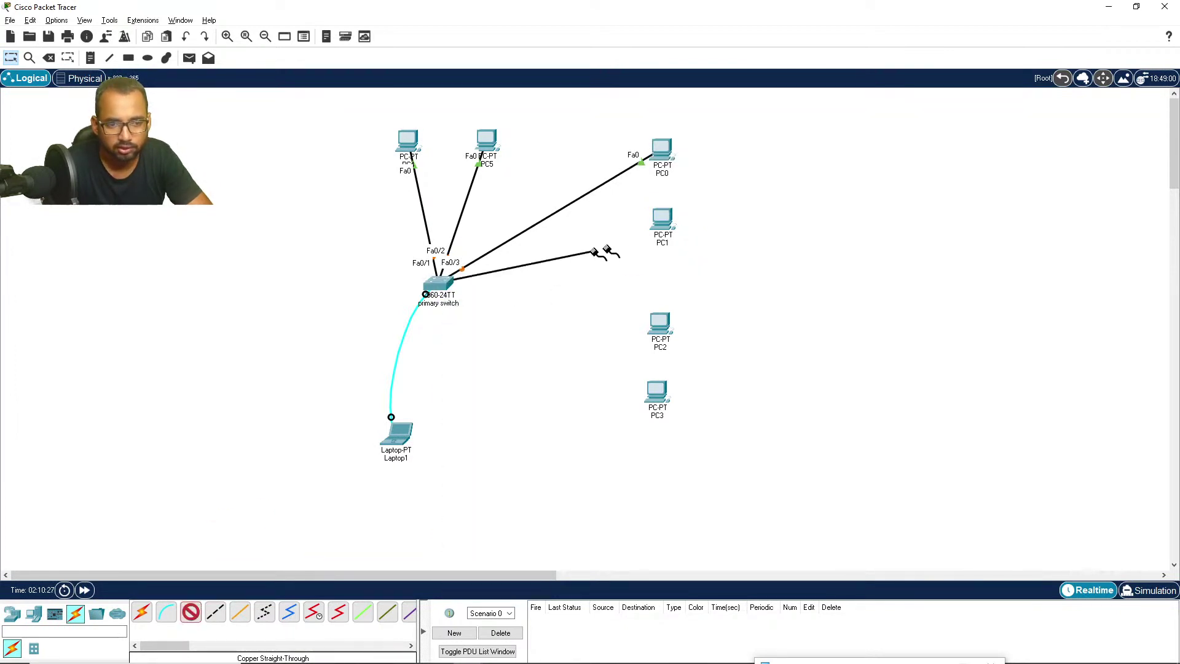
{"action": "left_click", "coordinate": [660, 224]}
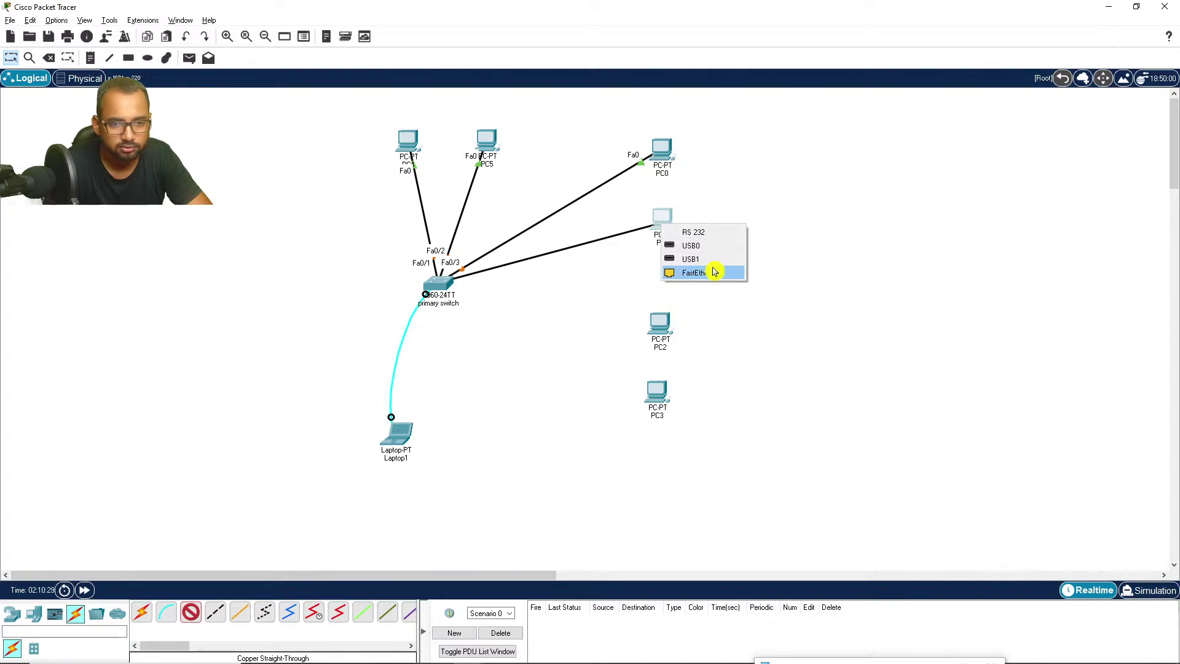
{"action": "left_click", "coordinate": [710, 269]}
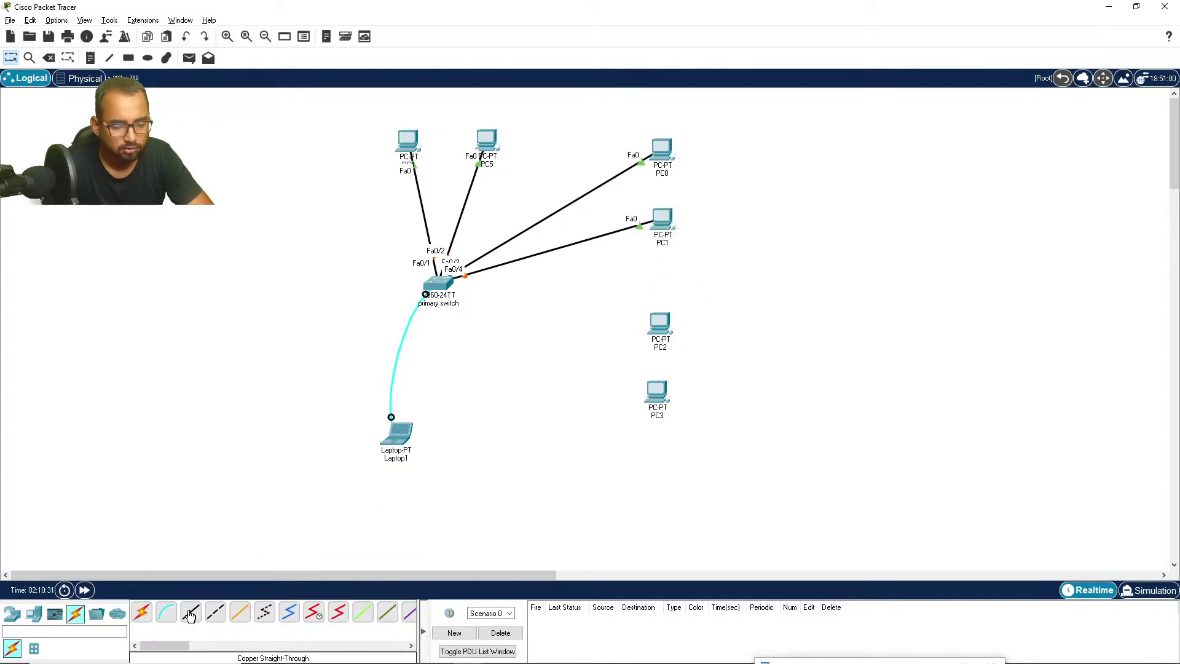
Step: Connect FastEthernet0/5 of the primary switch to FastEthernet0 of PC2 with a copper straight-through cable
{"action": "left_click", "coordinate": [456, 283]}
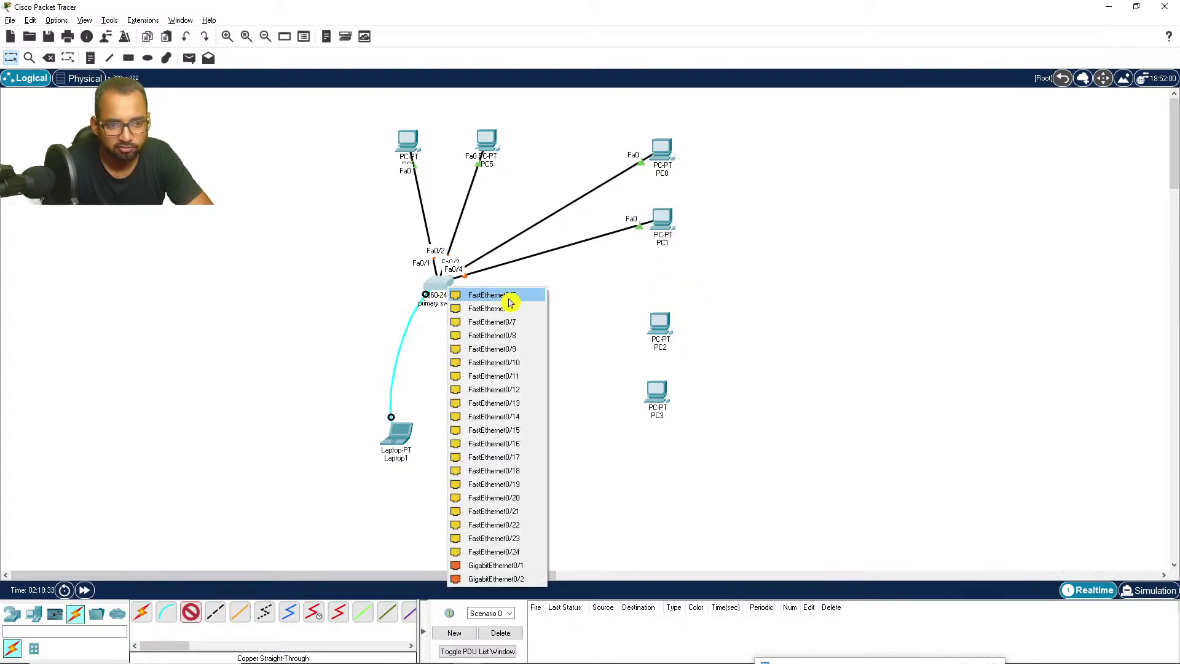
{"action": "left_click", "coordinate": [511, 296]}
{"action": "left_click", "coordinate": [657, 324]}
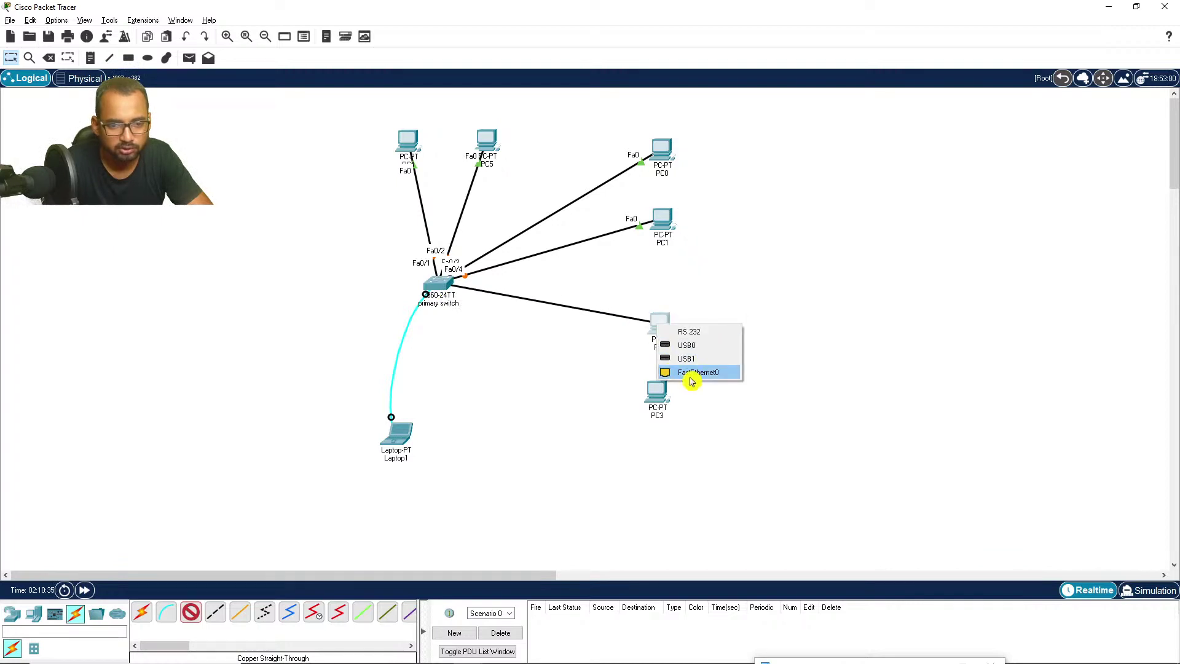
{"action": "left_click", "coordinate": [690, 375]}
Step: Connect FastEthernet0/6 of the primary switch to FastEthernet0 of PC3 with a copper straight-through cable
{"action": "left_click", "coordinate": [190, 613]}
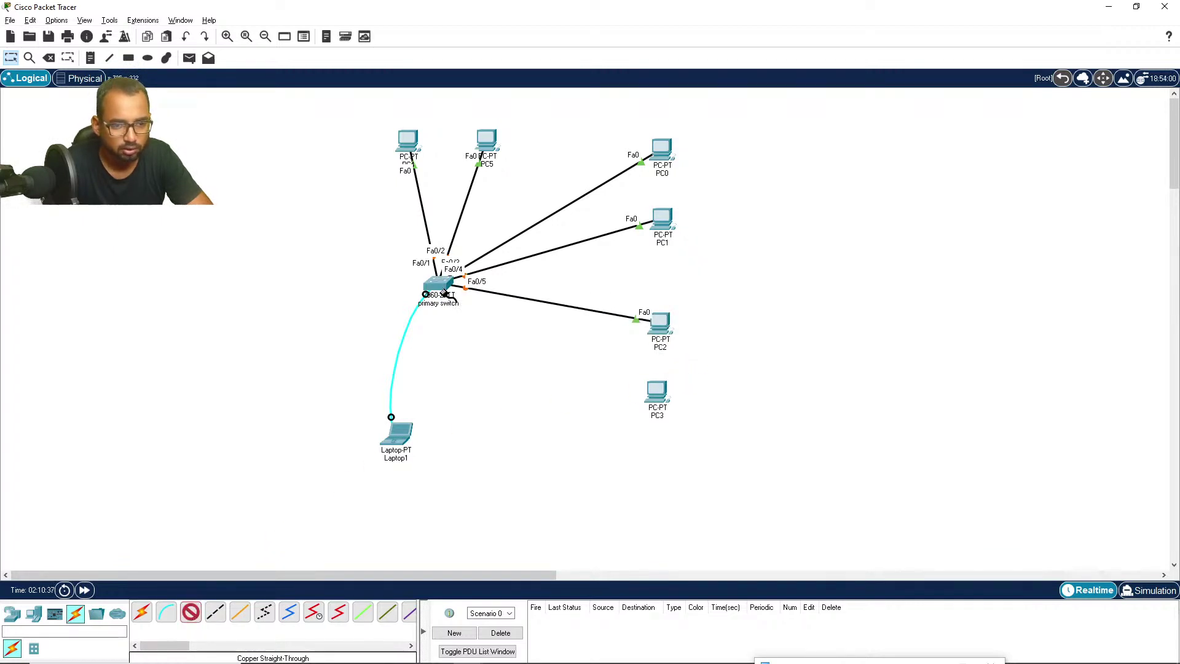
{"action": "left_click", "coordinate": [442, 286]}
{"action": "left_click", "coordinate": [484, 296]}
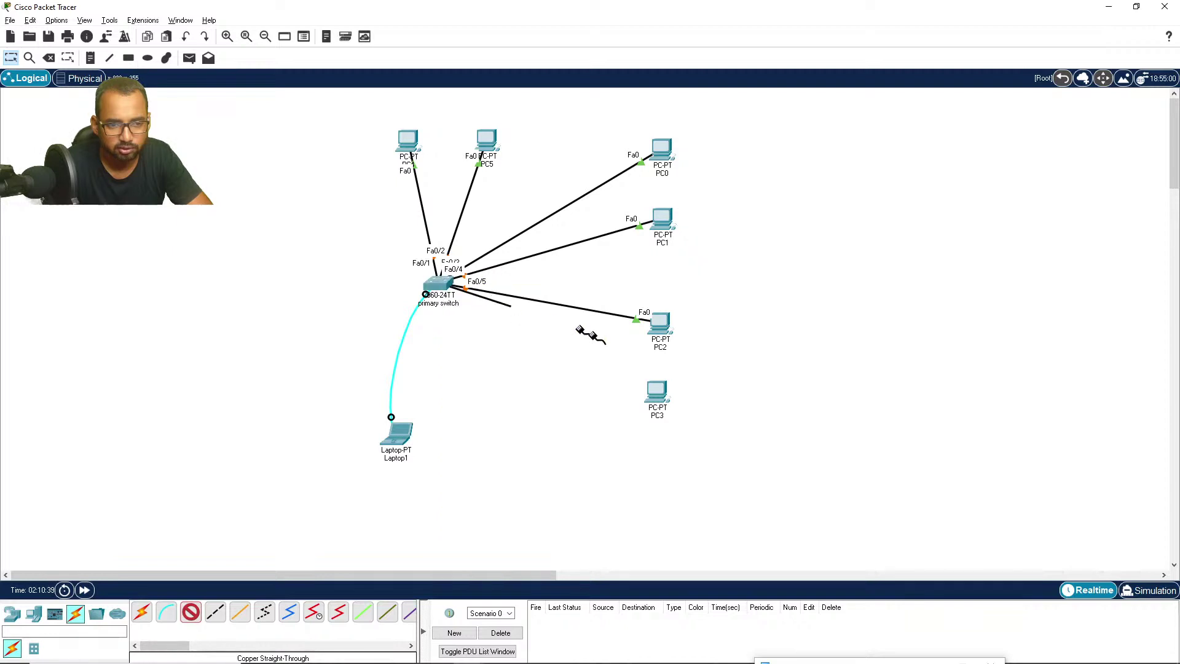
{"action": "left_click", "coordinate": [659, 399]}
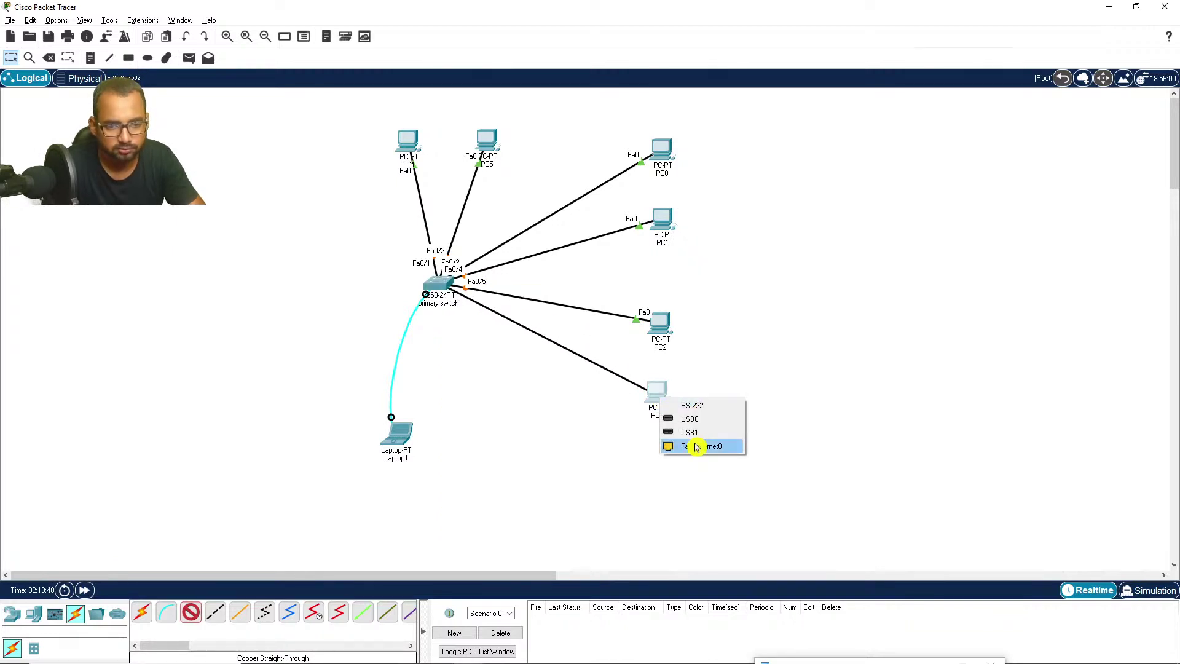
{"action": "left_click", "coordinate": [698, 448]}
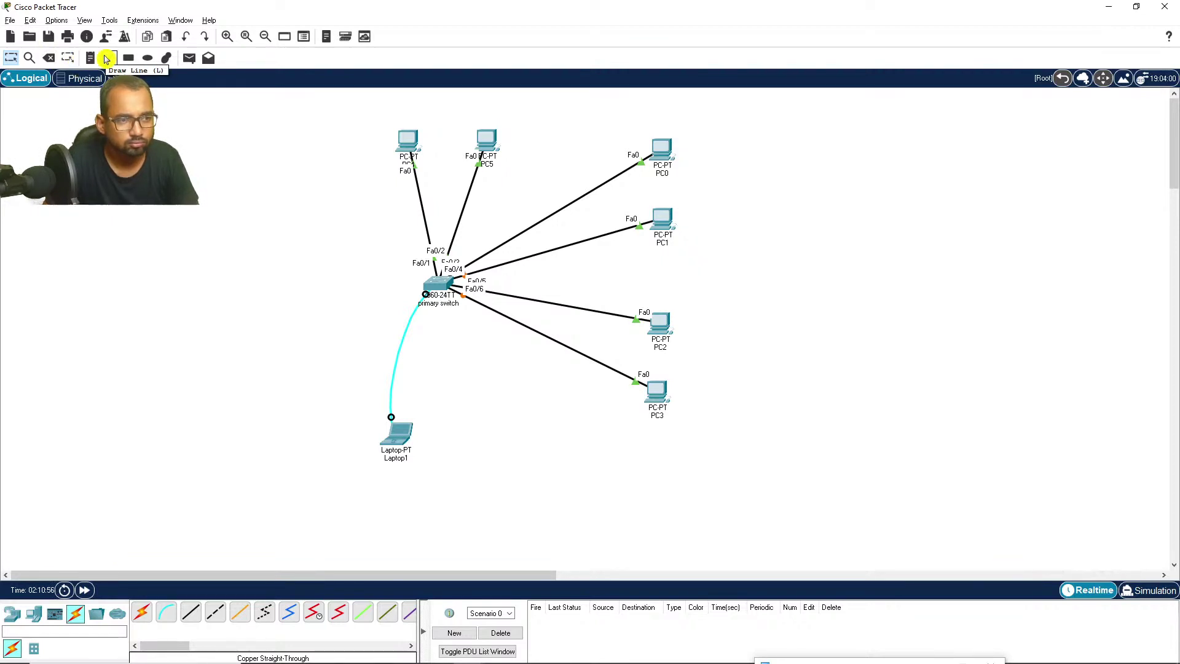
{"action": "left_click", "coordinate": [110, 59]}
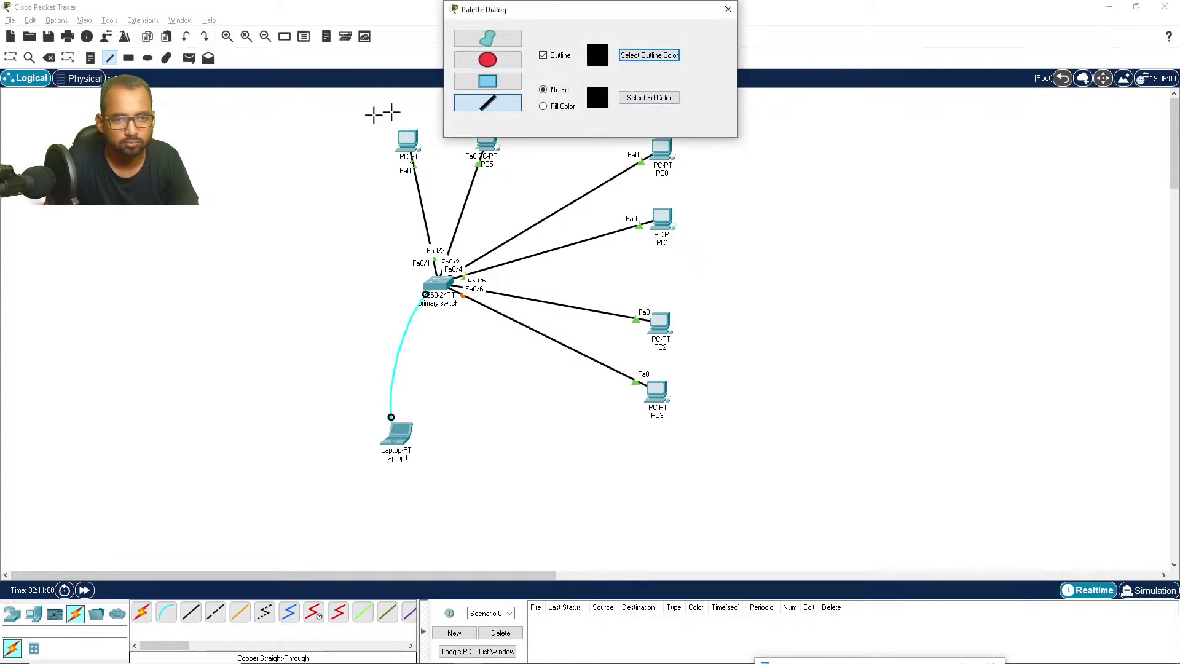
{"action": "left_click_drag", "start_coordinate": [362, 111], "coordinate": [378, 137]}
{"action": "left_click_drag", "start_coordinate": [388, 177], "coordinate": [361, 175]}
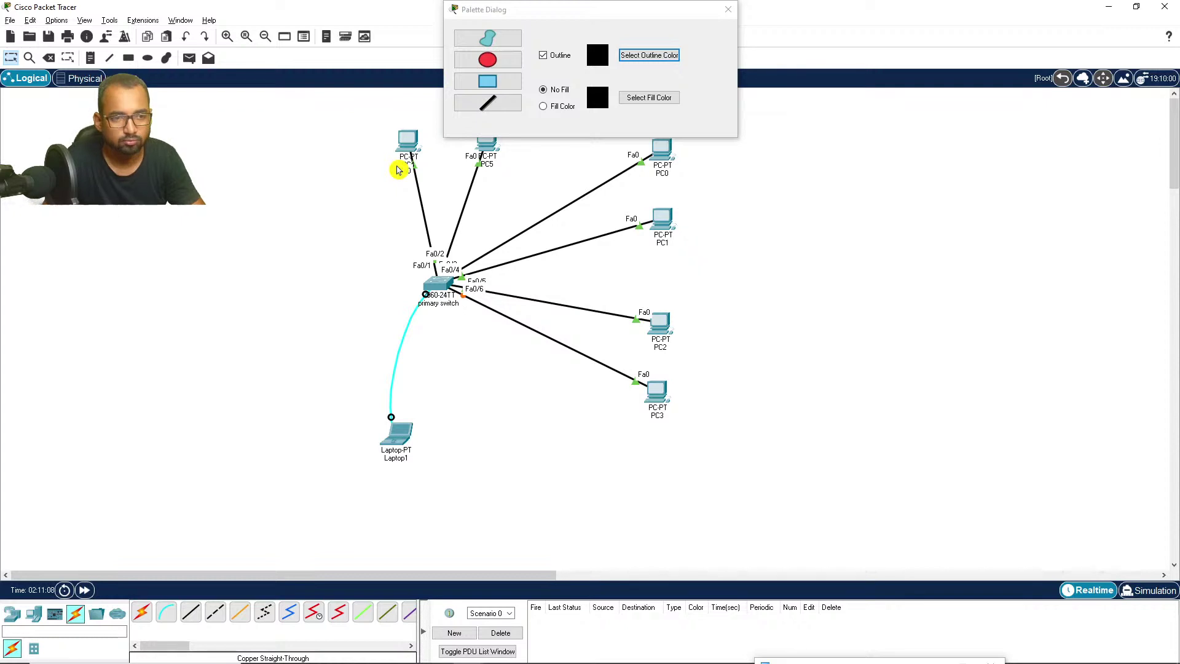
Step: Draw an unfilled rectangle with a black outline around PC4 and PC5 above the primary switch
{"action": "left_click", "coordinate": [488, 81]}
{"action": "left_click_drag", "start_coordinate": [358, 110], "coordinate": [535, 186]}
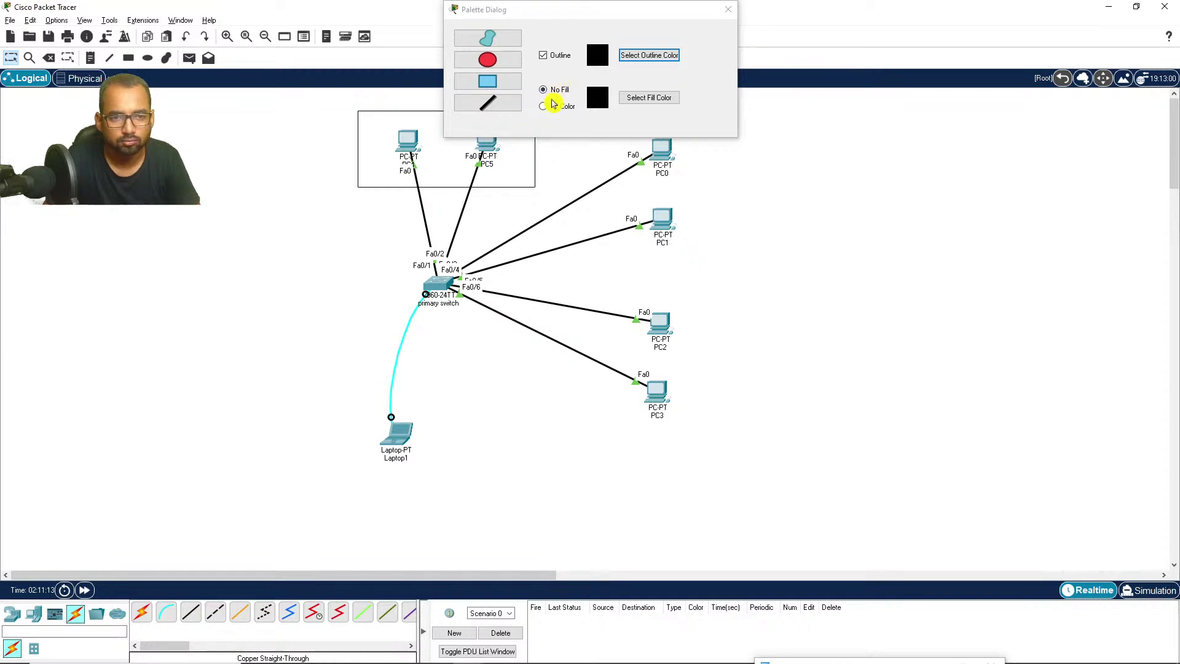
Step: Draw a rectangle with a black outline and light green fill (#55ff7f) around PC0 and PC1
{"action": "left_click", "coordinate": [544, 108]}
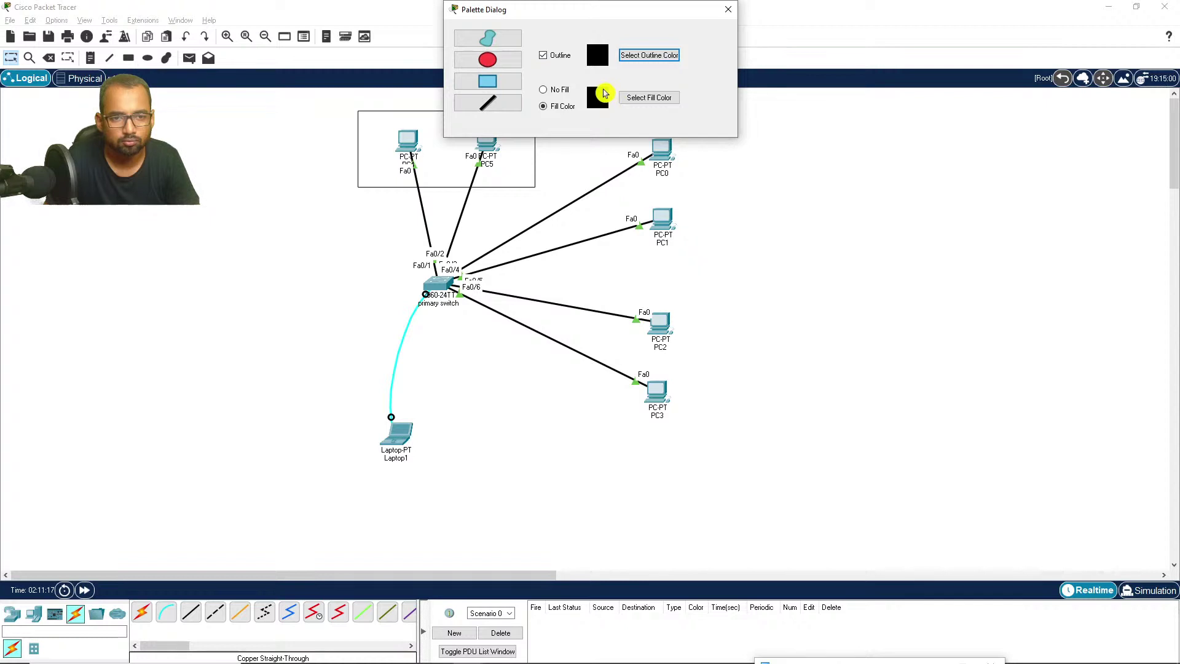
{"action": "left_click", "coordinate": [633, 97]}
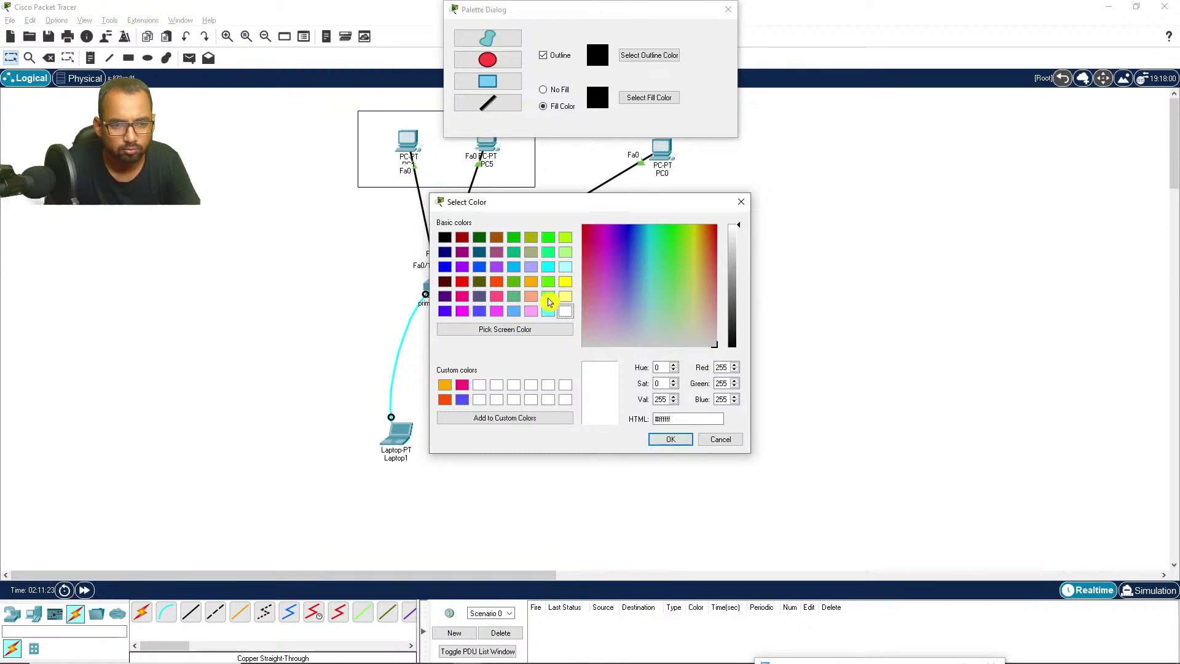
{"action": "left_click", "coordinate": [548, 298]}
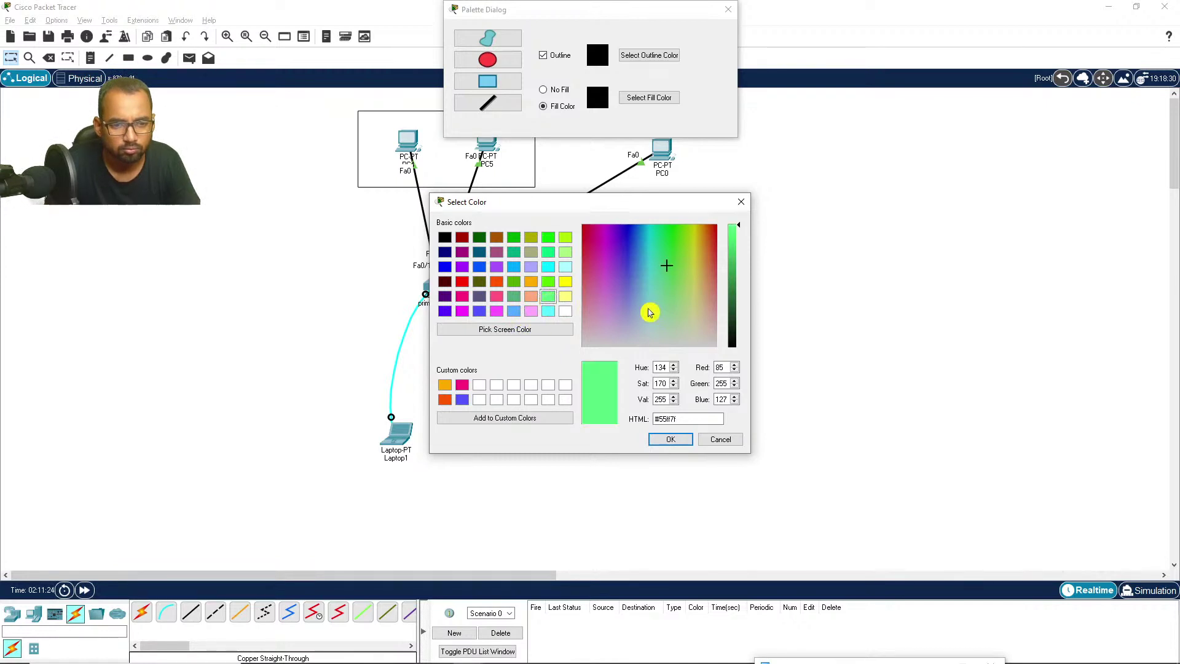
{"action": "left_click", "coordinate": [662, 441]}
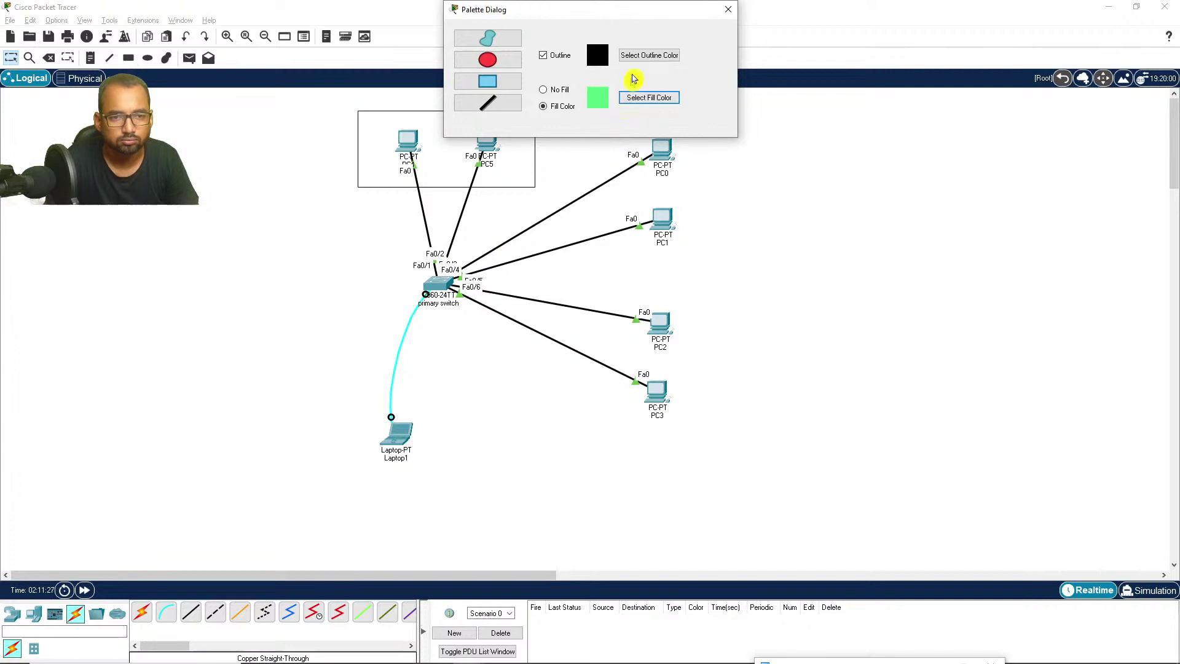
{"action": "left_click_drag", "start_coordinate": [561, 14], "coordinate": [796, 84]}
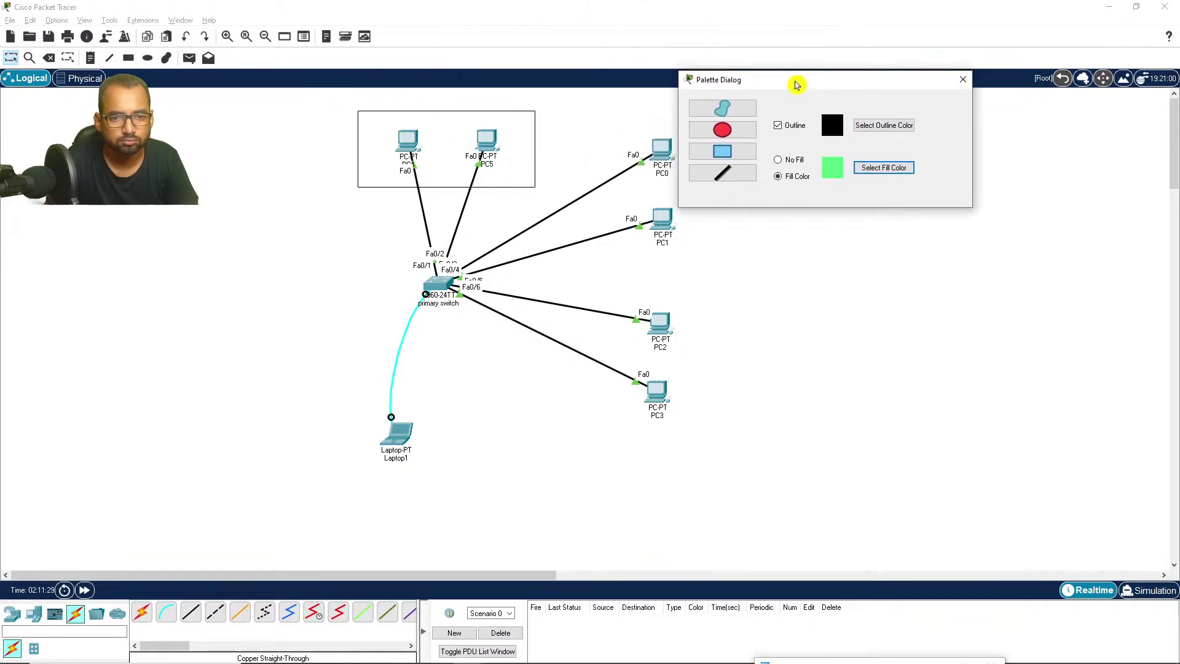
{"action": "left_click", "coordinate": [526, 145]}
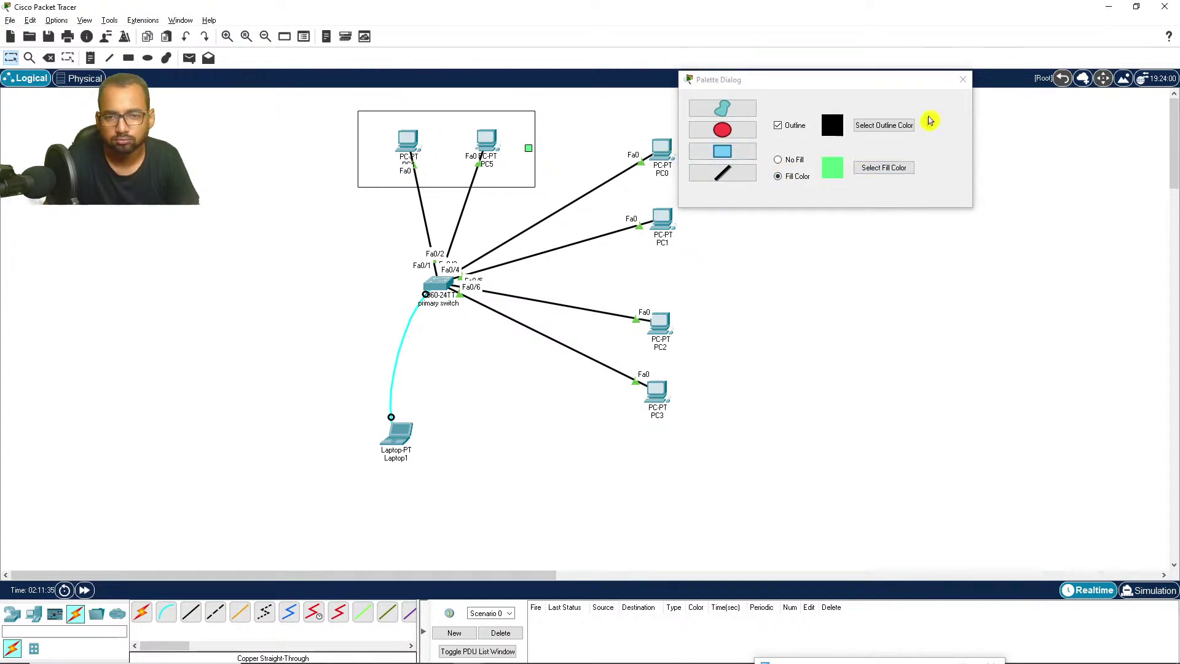
{"action": "left_click_drag", "start_coordinate": [929, 85], "coordinate": [1098, 121]}
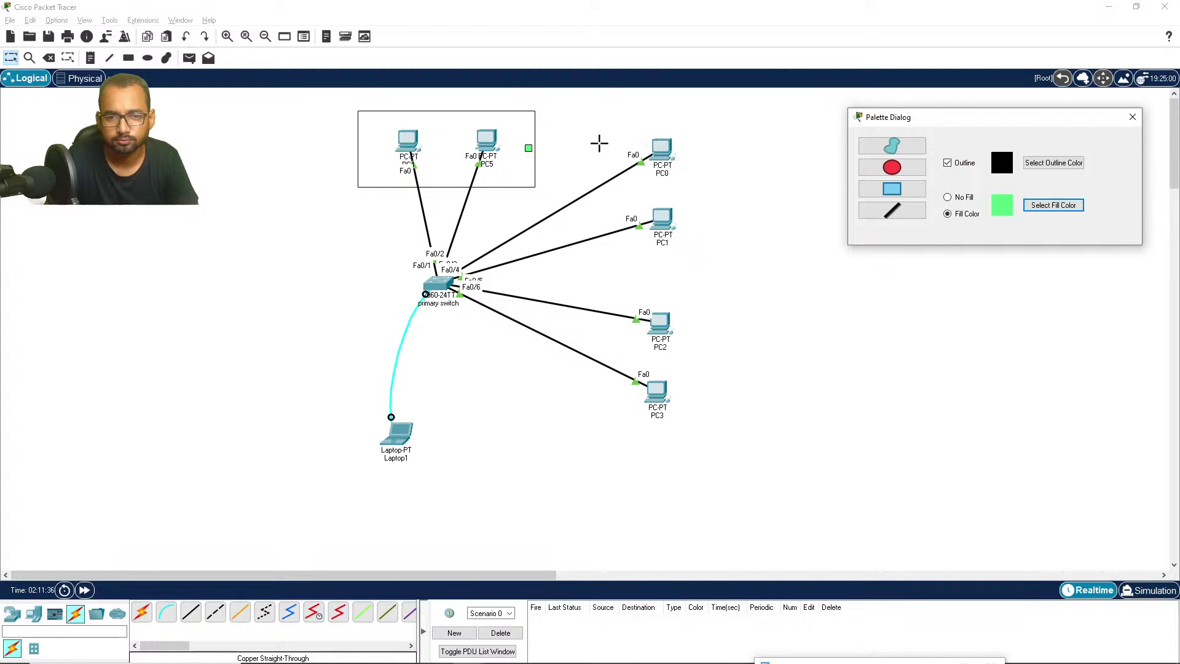
{"action": "left_click_drag", "start_coordinate": [601, 115], "coordinate": [707, 262]}
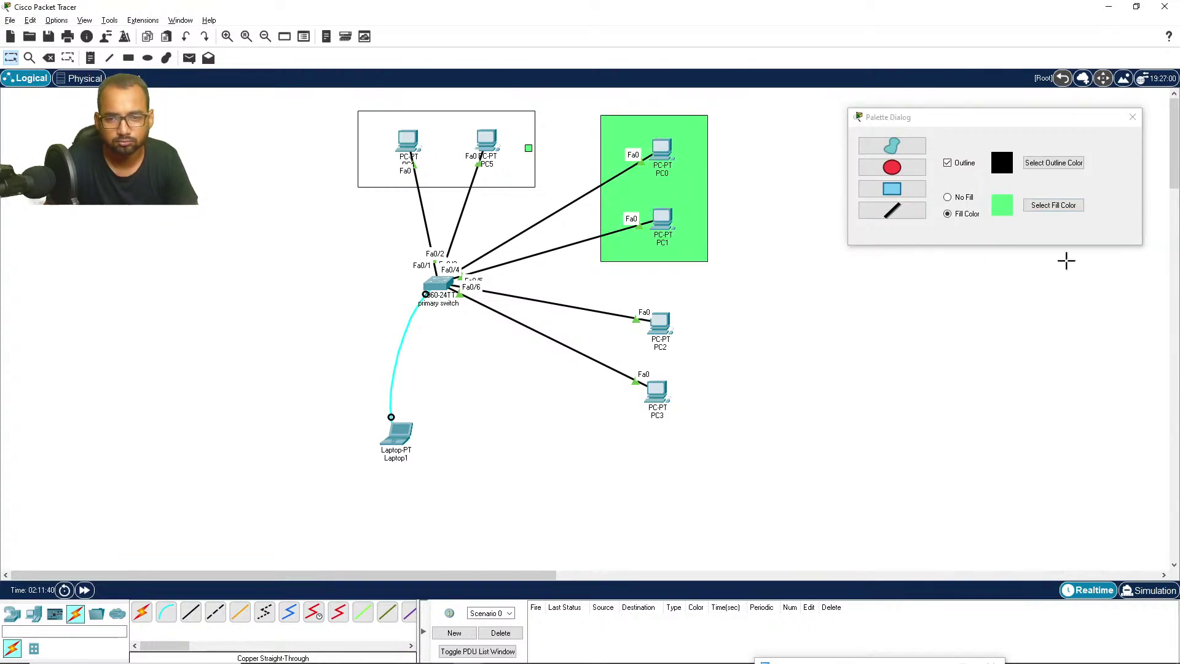
Step: Draw a rectangle with a black outline and light orange fill (#ffaa7f) around PC2 and PC3, and close the drawing palette
{"action": "left_click", "coordinate": [1070, 210]}
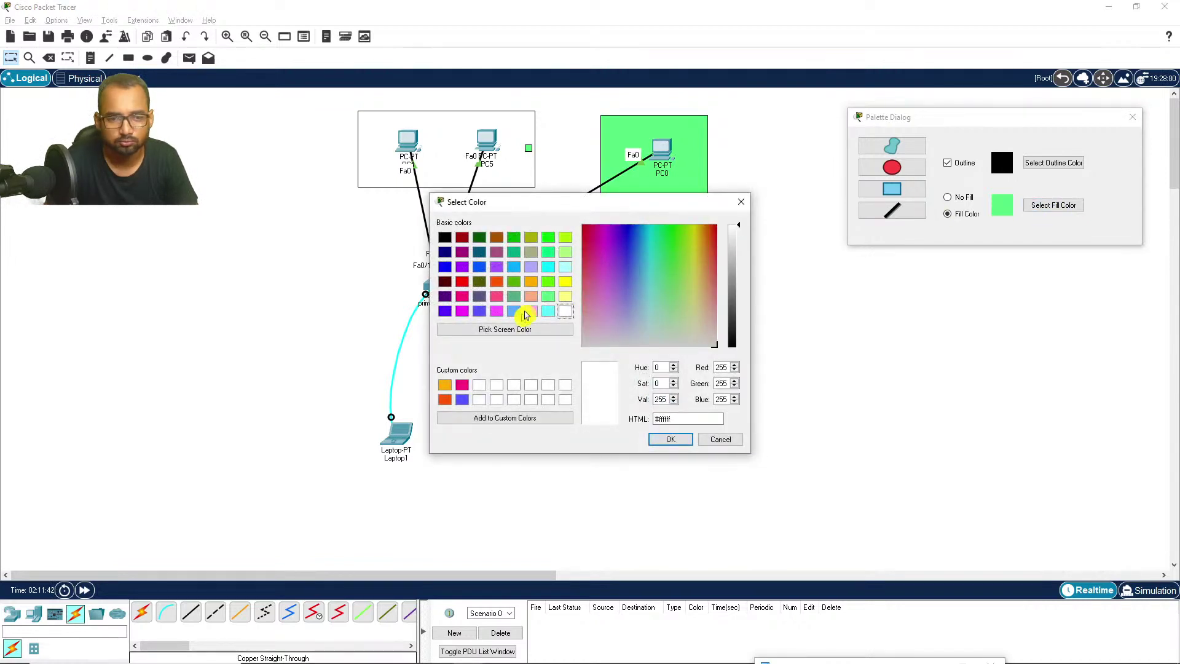
{"action": "left_click", "coordinate": [532, 301]}
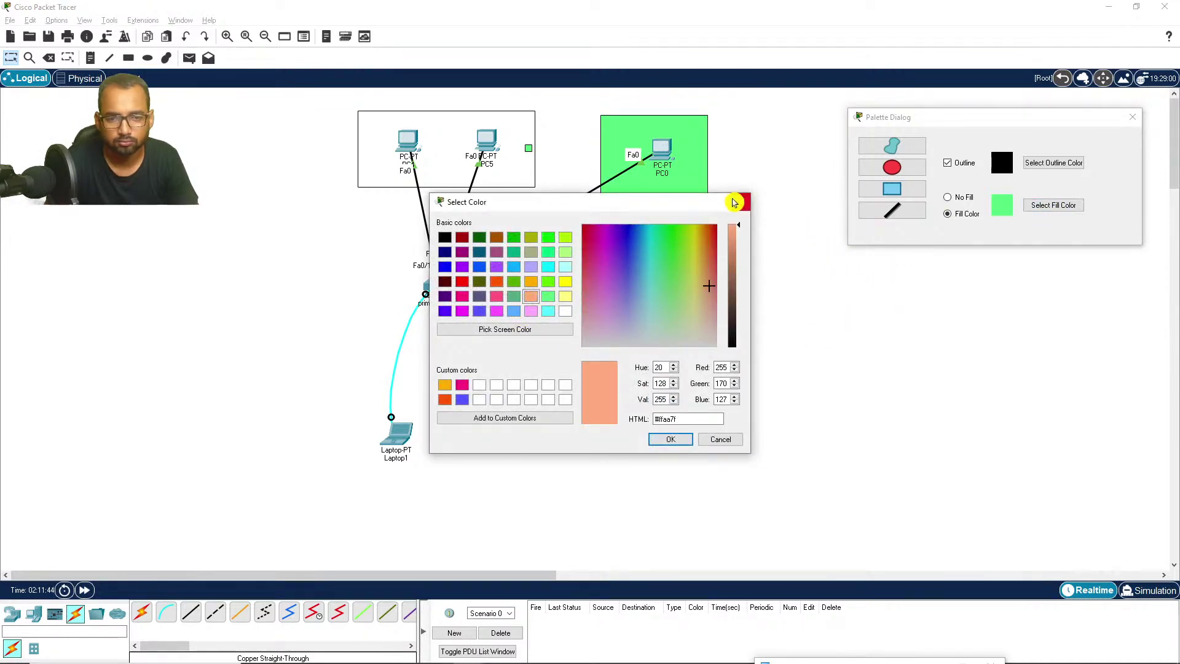
{"action": "left_click", "coordinate": [671, 439]}
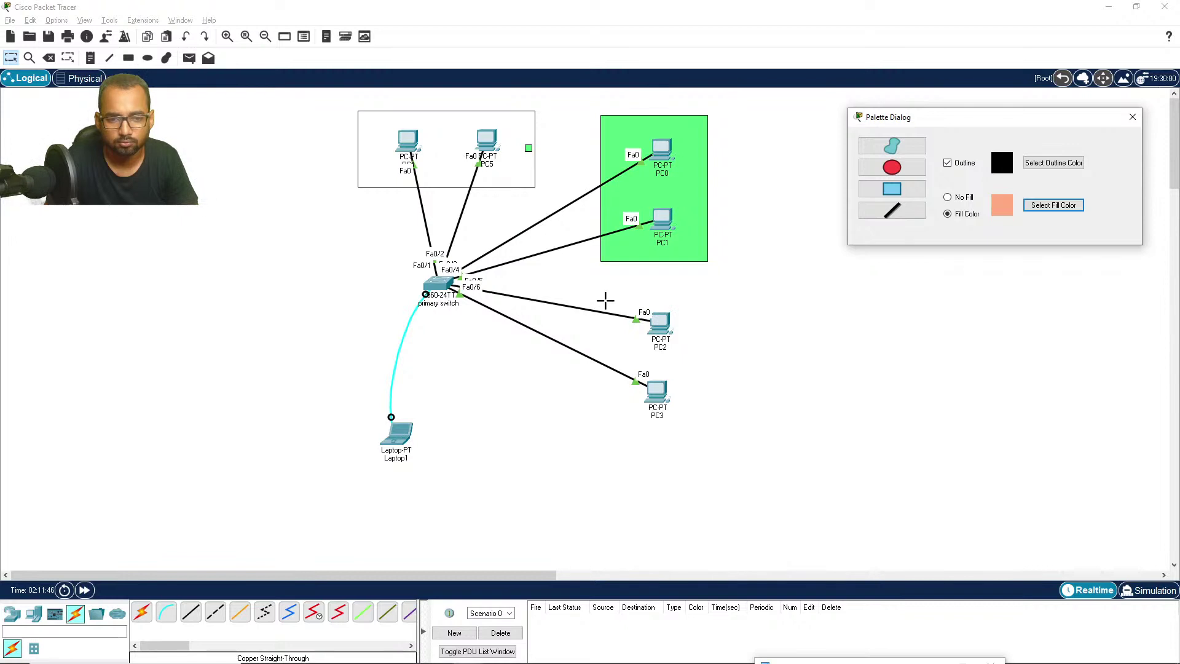
{"action": "left_click_drag", "start_coordinate": [602, 298], "coordinate": [711, 429]}
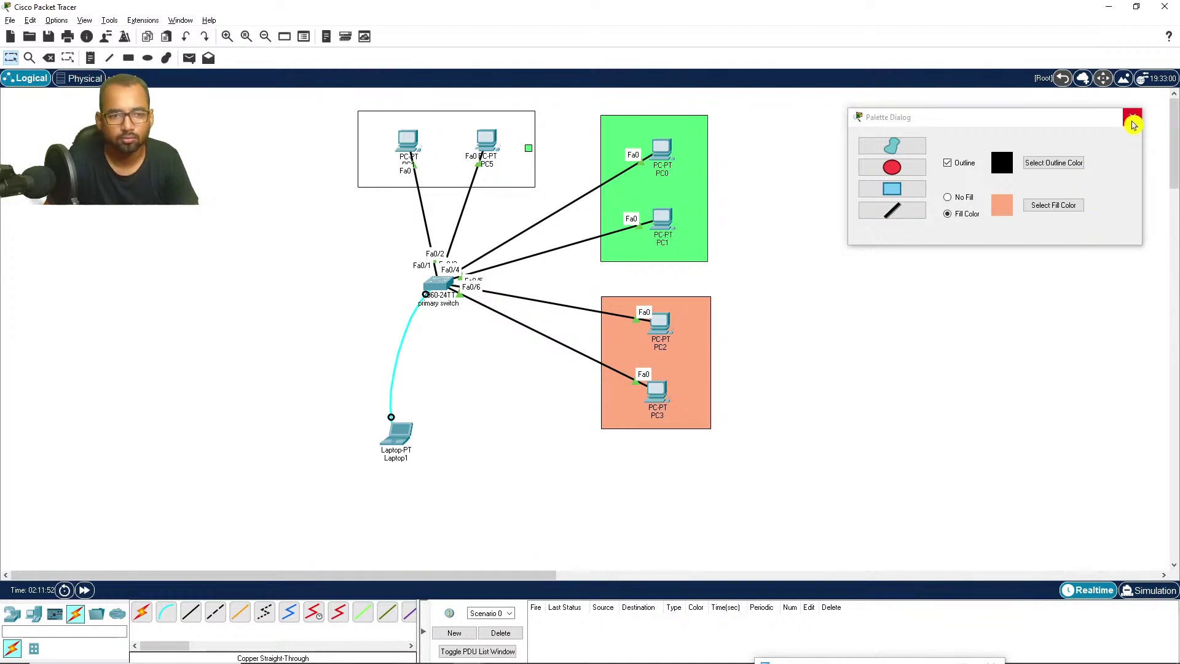
{"action": "left_click", "coordinate": [1135, 122]}
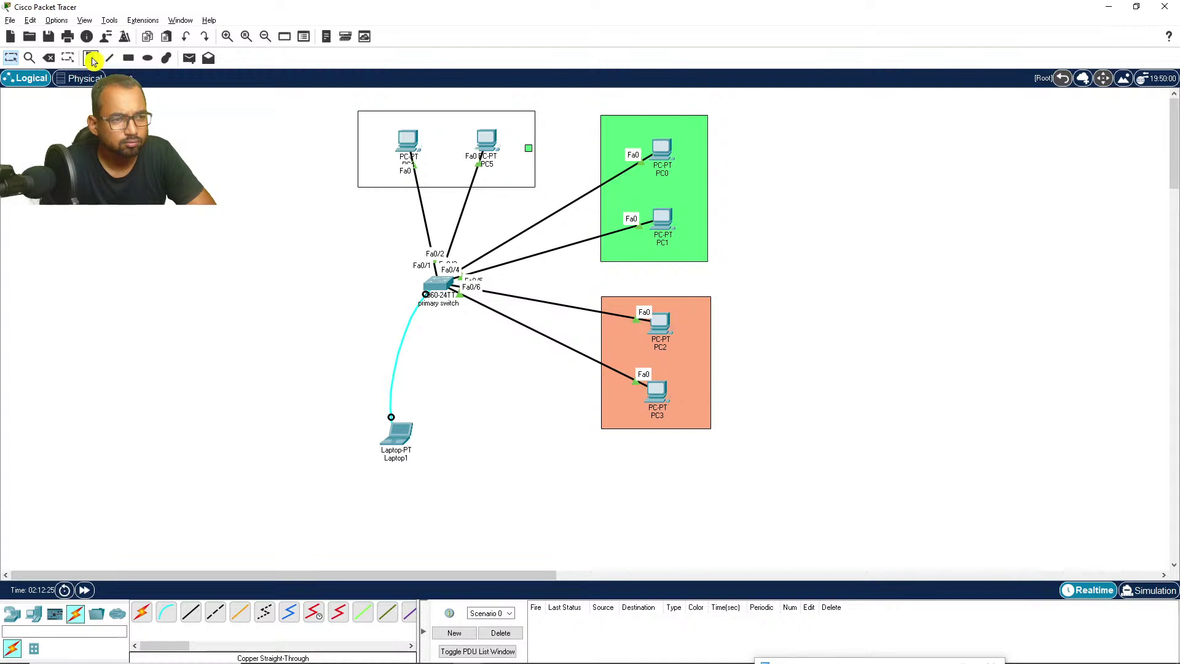
Step: Add the note Guest inside the PC4 and PC5 rectangle and the note Sales inside the green rectangle
{"action": "left_click", "coordinate": [92, 59]}
{"action": "left_click", "coordinate": [369, 118]}
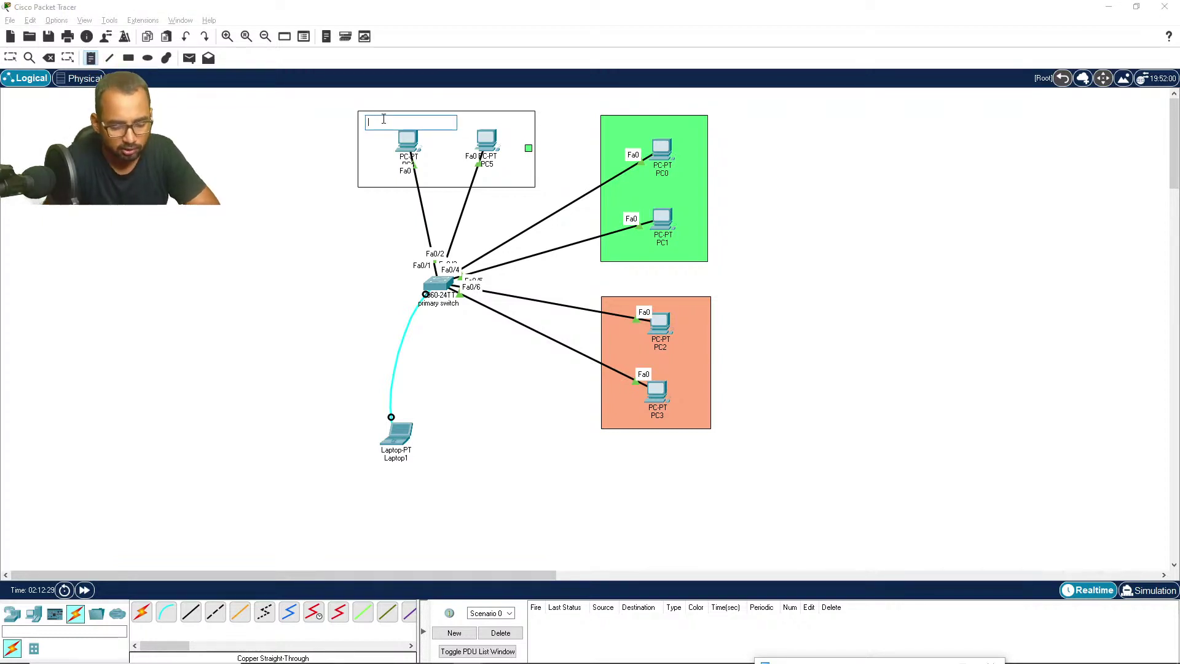
{"action": "type", "text": "G"}
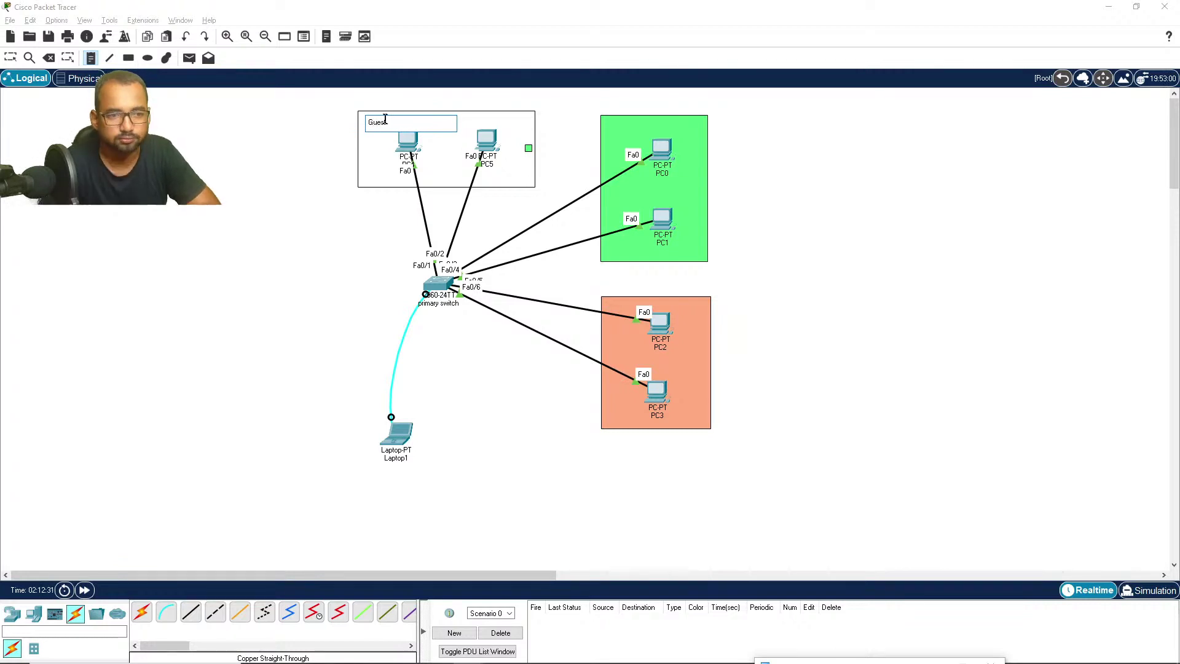
{"action": "type", "text": "uest"}
{"action": "left_click", "coordinate": [613, 129]}
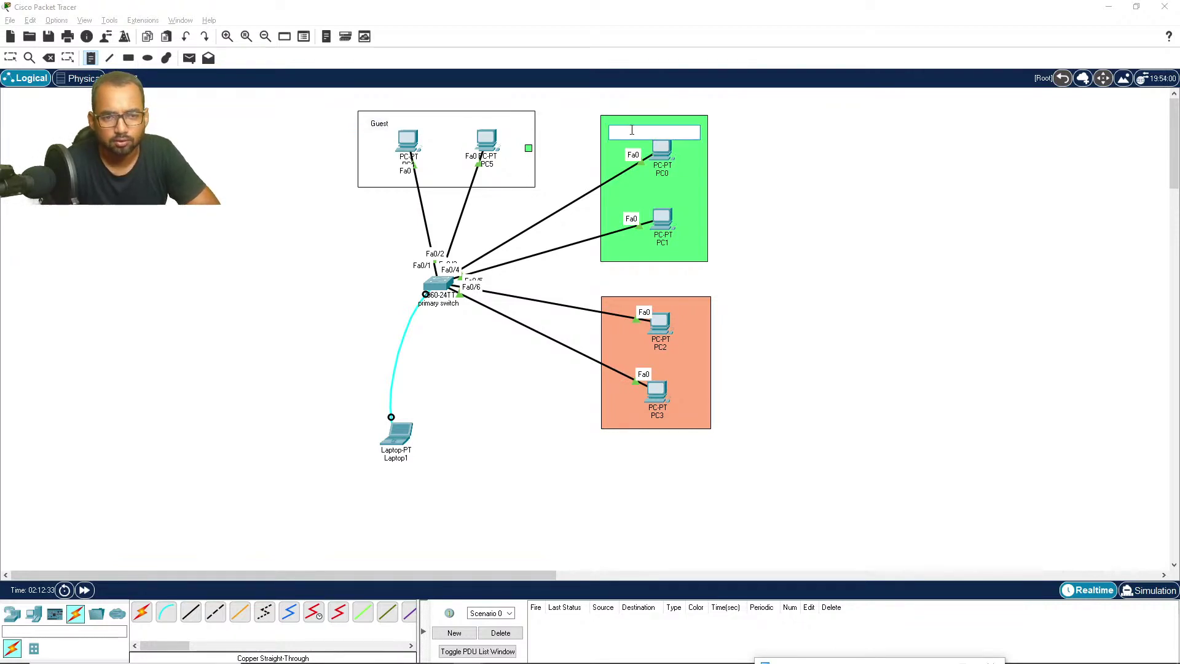
{"action": "type", "text": "Sales"}
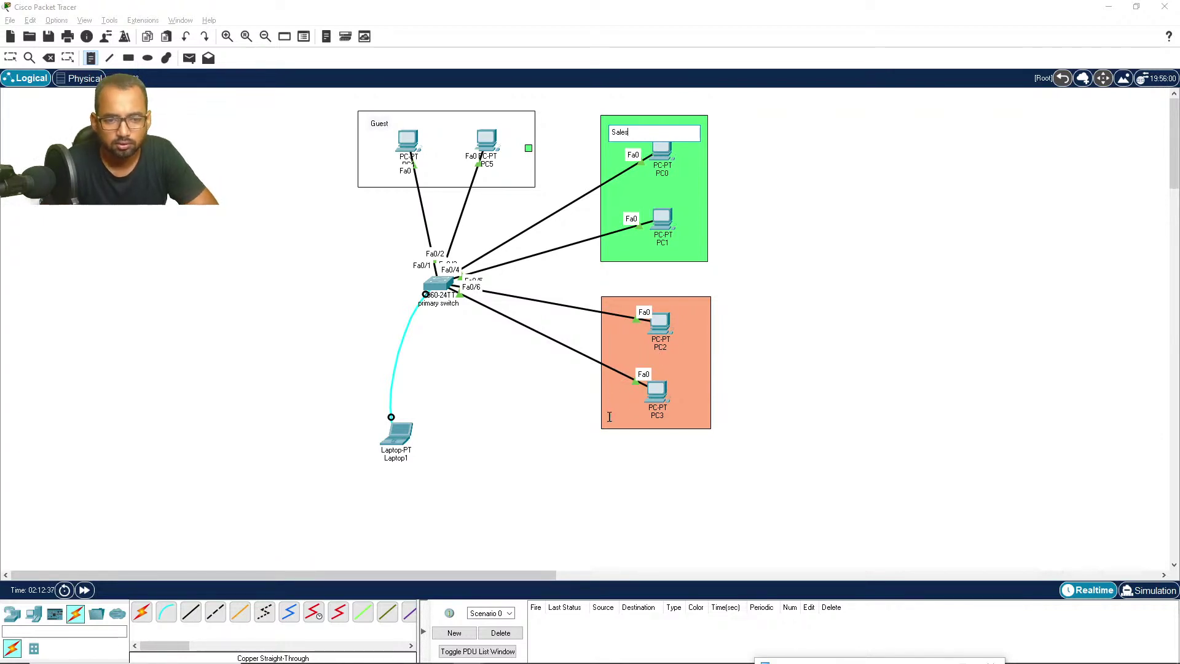
Step: Add the note Accounts at the lower edge of the orange rectangle and leave note placement
{"action": "left_click", "coordinate": [609, 421]}
{"action": "type", "text": "A"}
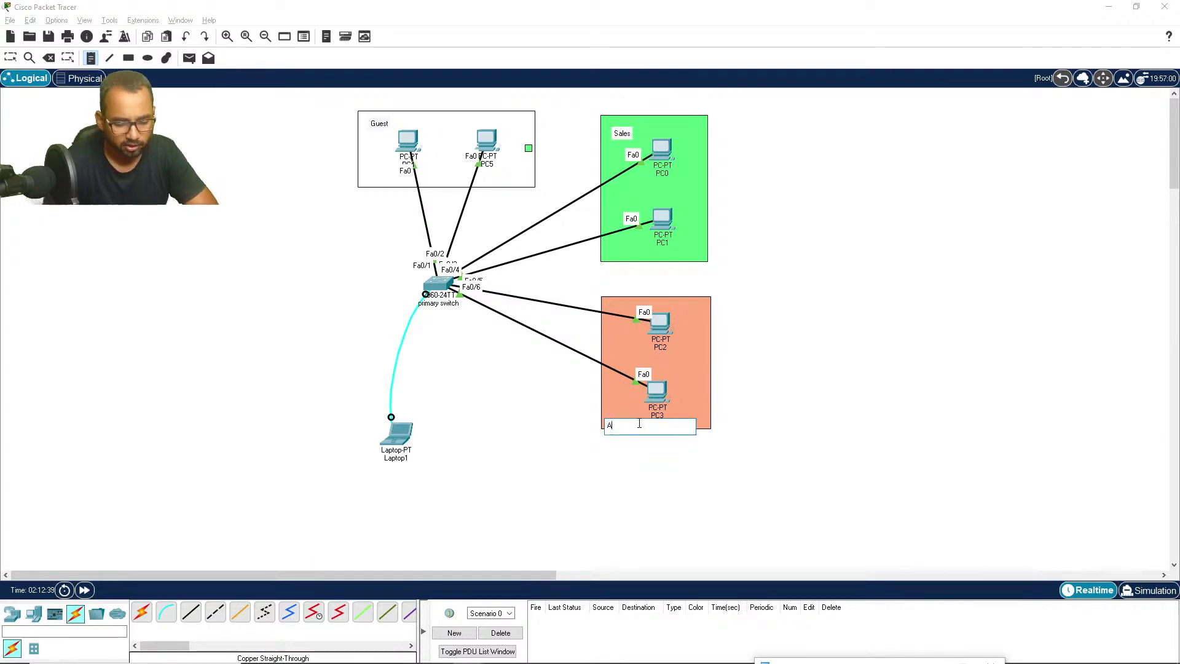
{"action": "type", "text": "ccounts"}
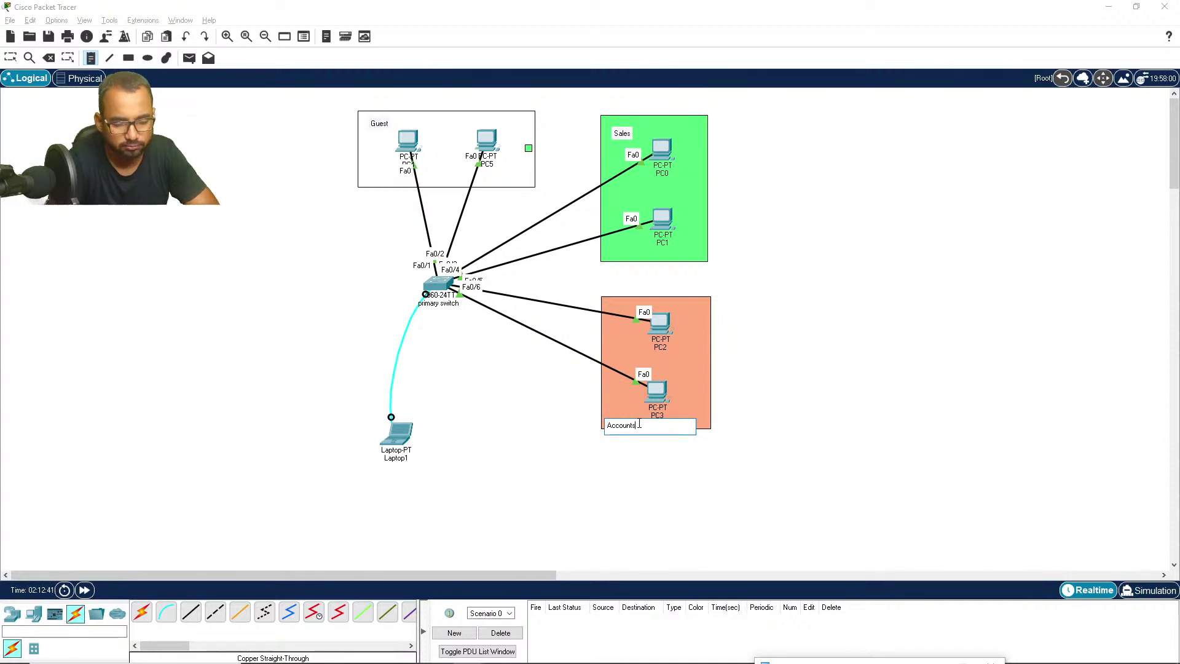
{"action": "left_click", "coordinate": [533, 454]}
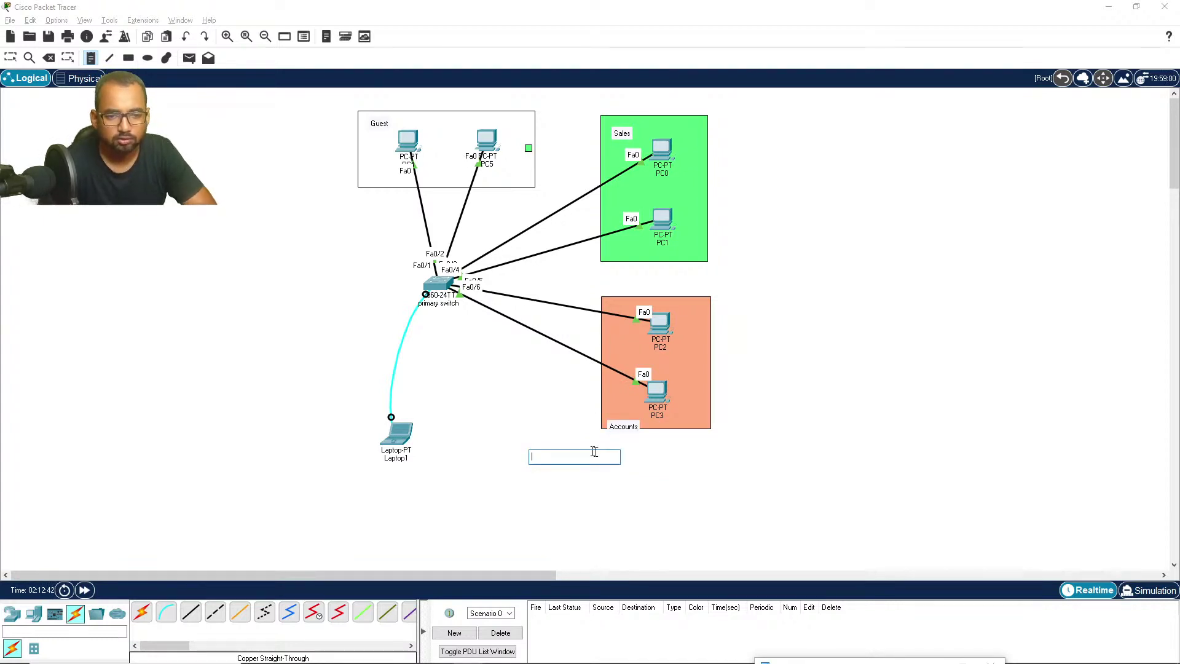
{"action": "key", "text": "Escape"}
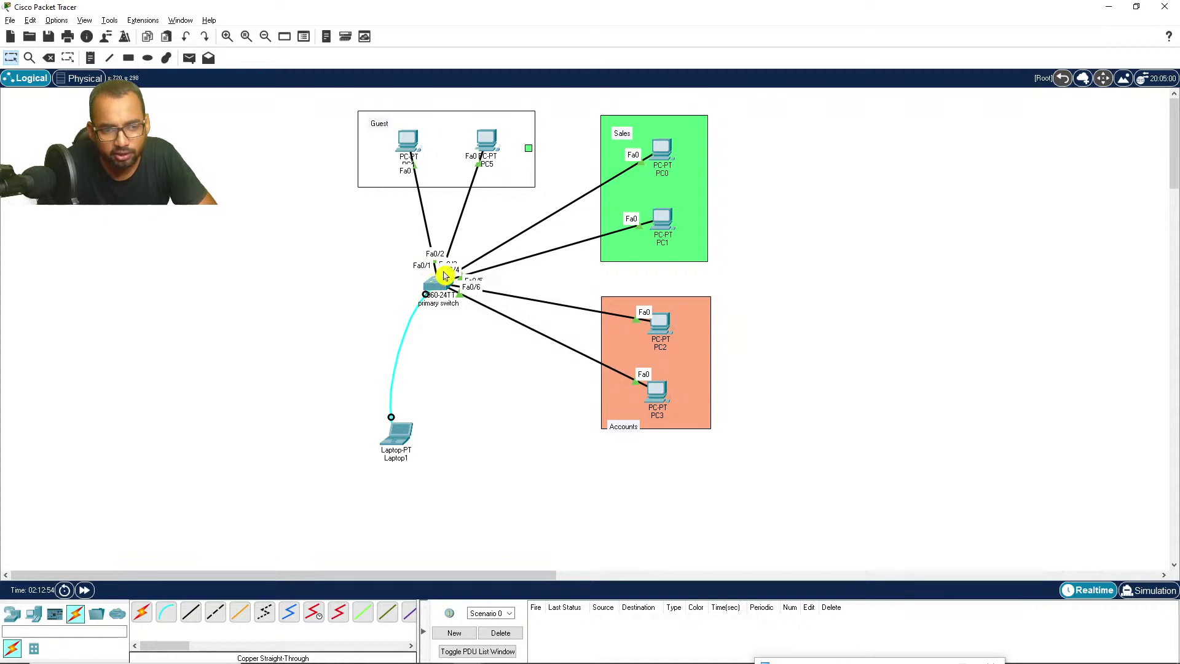
Step: Move the primary switch slightly down and to the left, away from the computers on the right
{"action": "left_click_drag", "start_coordinate": [443, 286], "coordinate": [424, 306]}
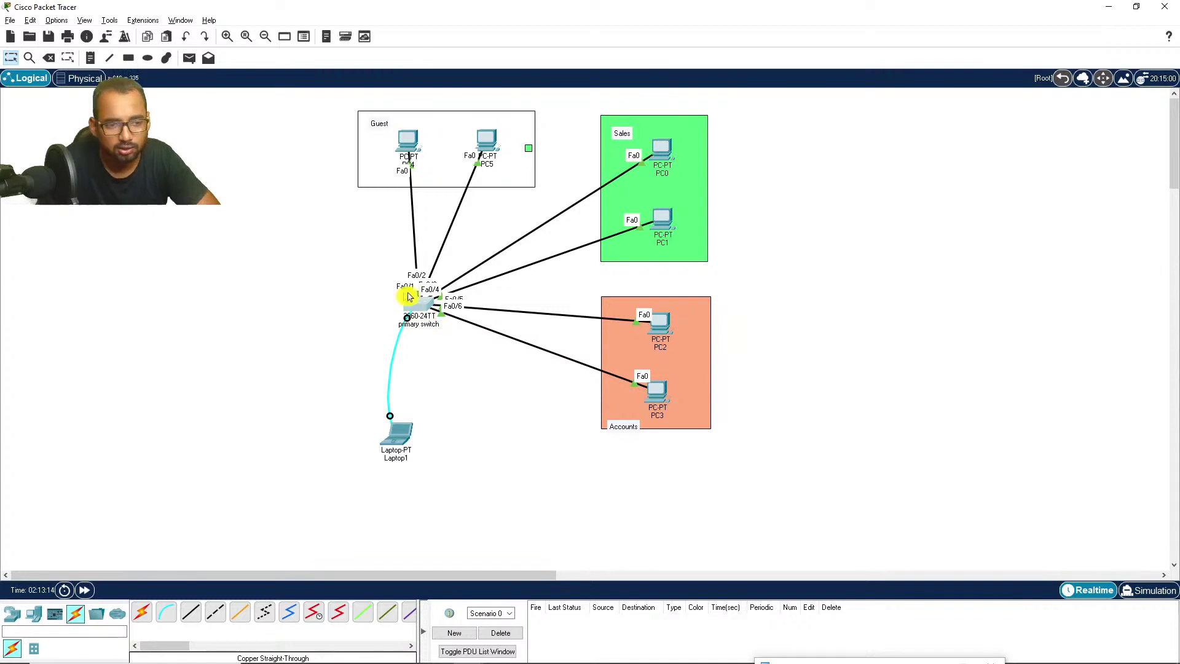
Step: Examine the VLAN table in Laptop1's terminal, comparing the ports of the default and guest VLANs with the topology
{"action": "left_click", "coordinate": [394, 425]}
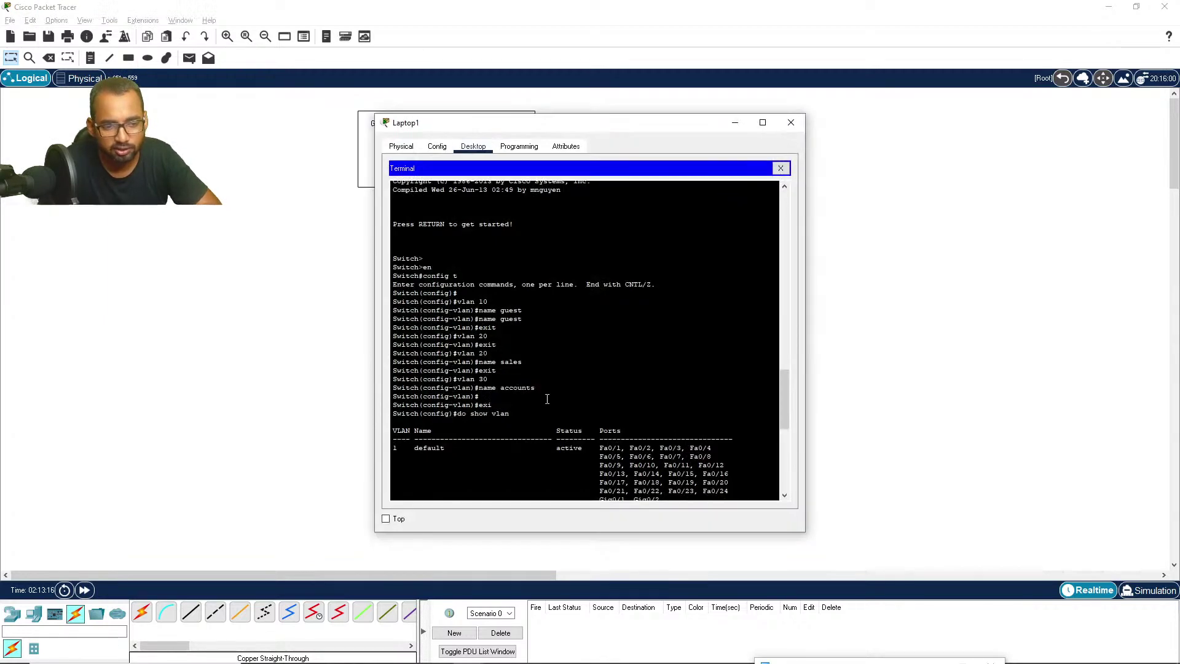
{"action": "scroll", "coordinate": [578, 348], "scroll_direction": "down", "scroll_amount": 4}
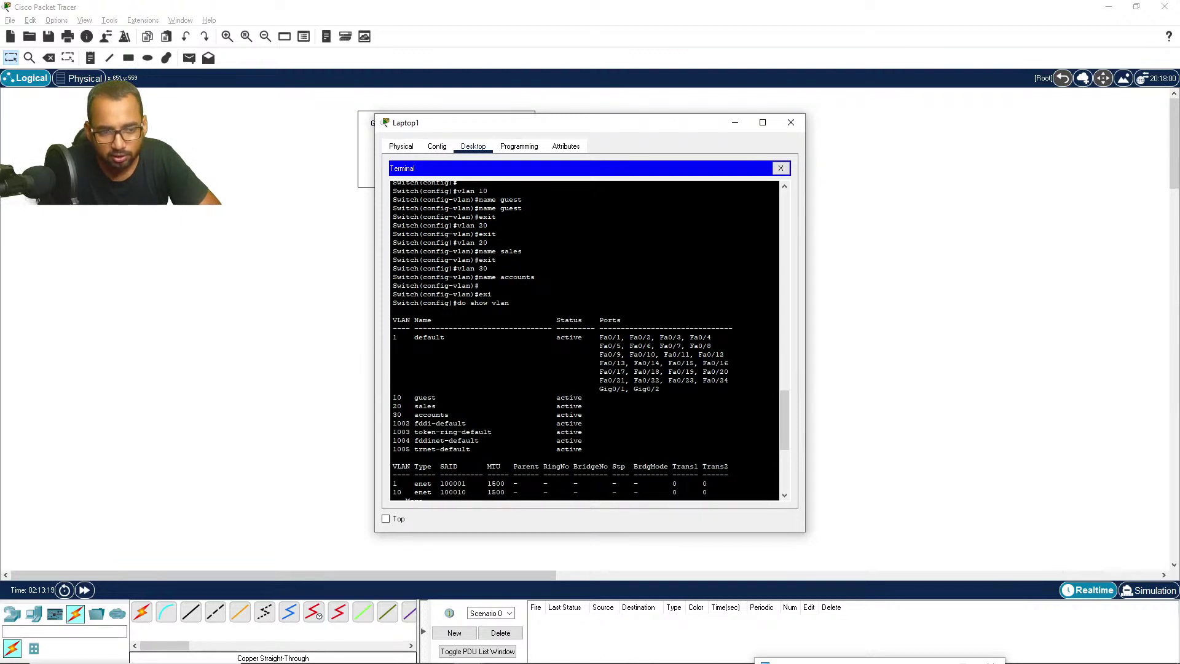
{"action": "left_click_drag", "start_coordinate": [394, 337], "coordinate": [661, 389]}
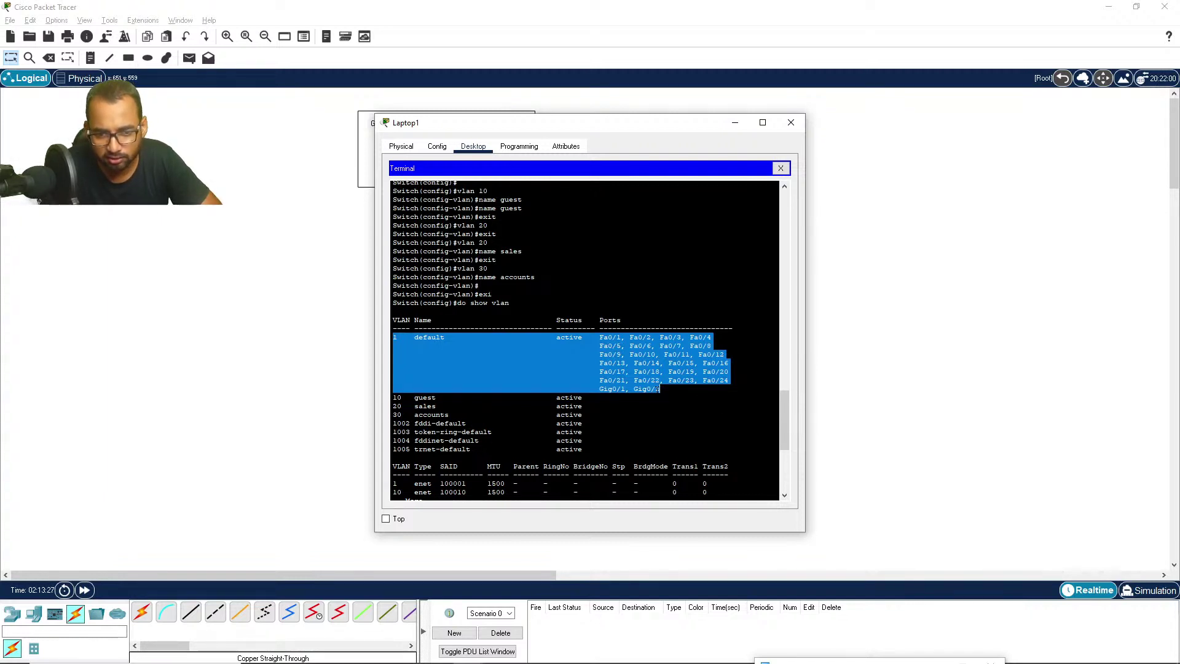
{"action": "left_click", "coordinate": [410, 398]}
{"action": "left_click_drag", "start_coordinate": [410, 397], "coordinate": [466, 398]}
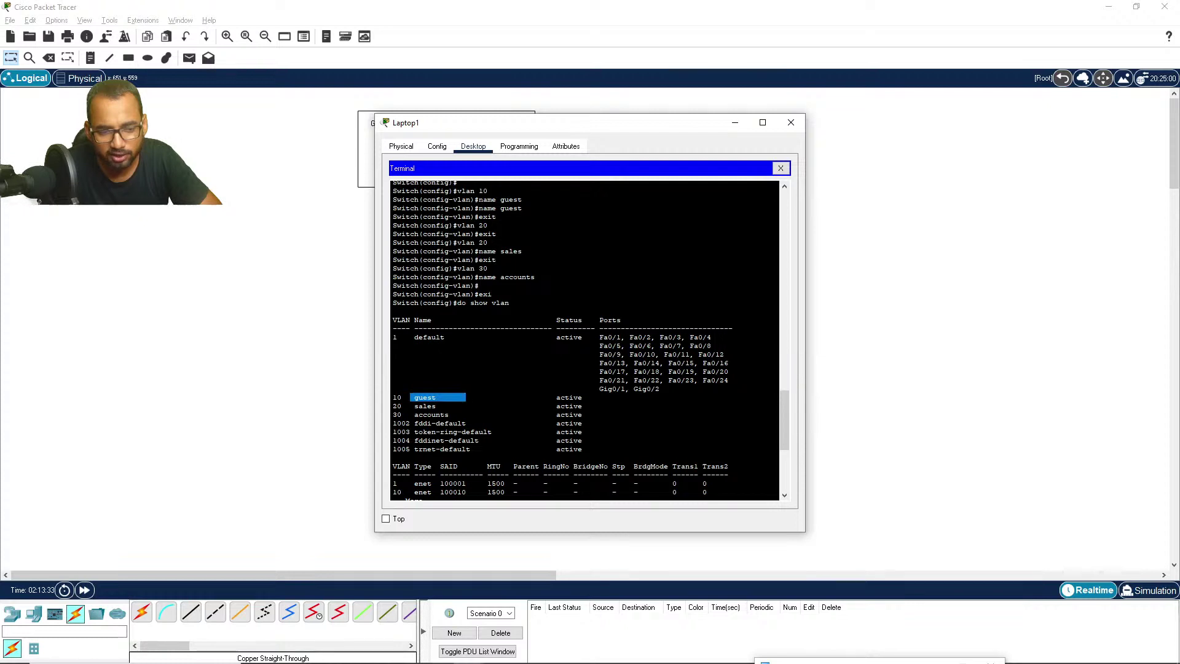
{"action": "left_click", "coordinate": [600, 398]}
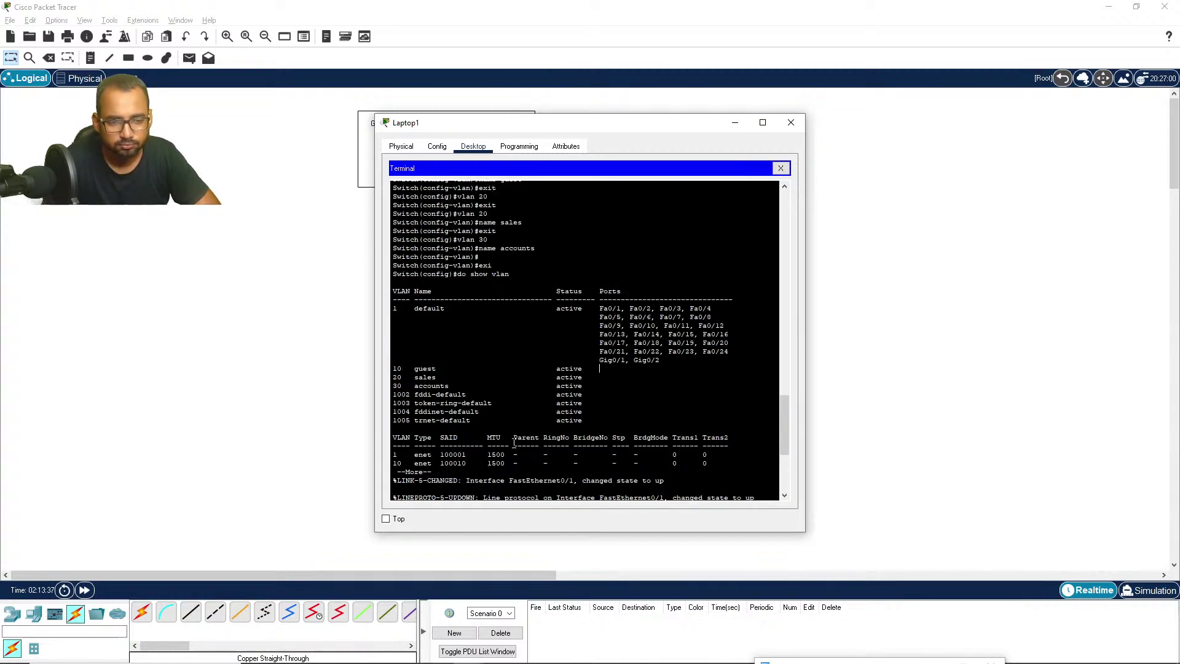
{"action": "left_click_drag", "start_coordinate": [552, 124], "coordinate": [795, 127]}
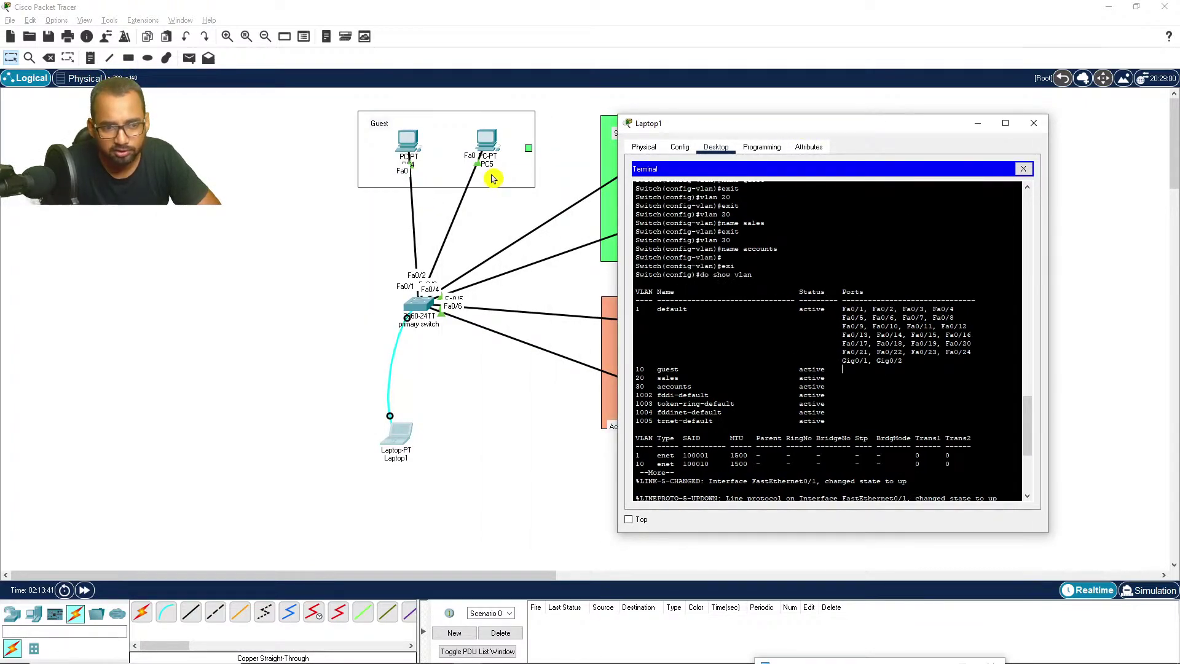
{"action": "scroll", "coordinate": [860, 433], "scroll_direction": "down", "scroll_amount": 7}
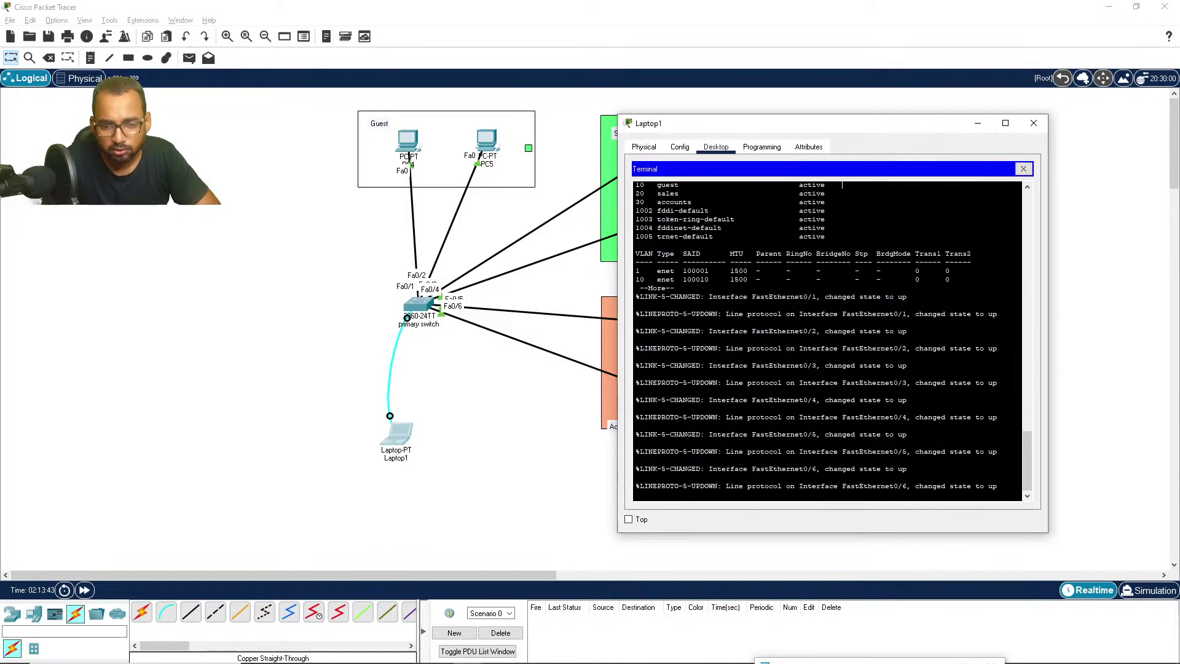
{"action": "scroll", "coordinate": [842, 185], "scroll_direction": "up", "scroll_amount": 3}
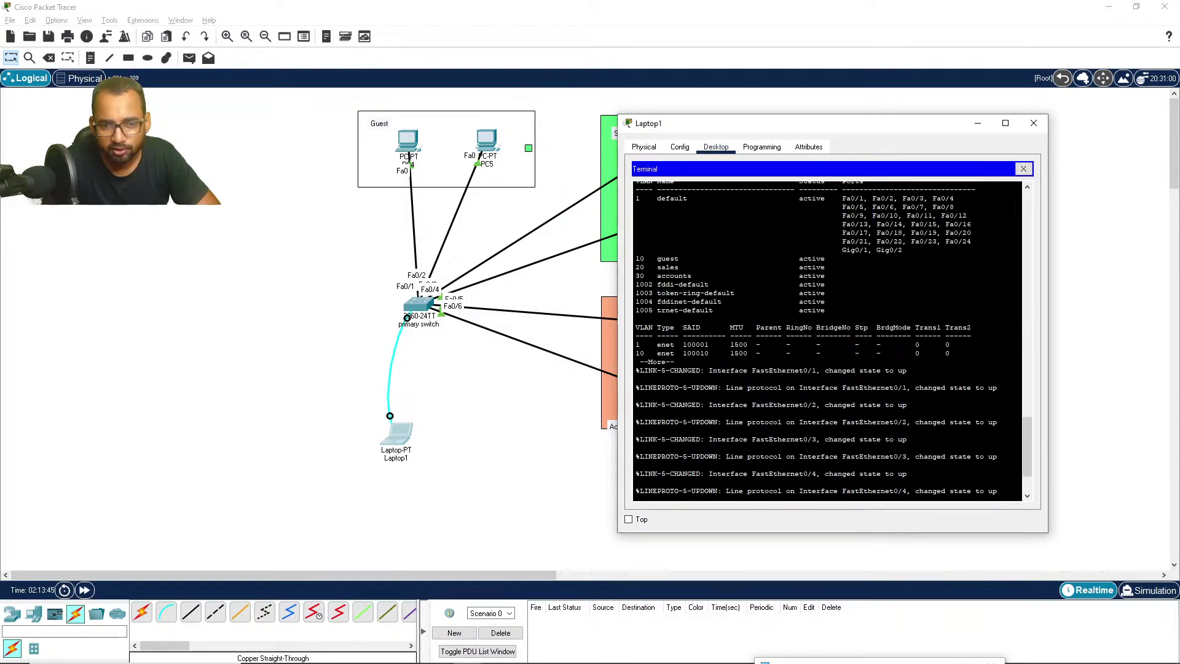
{"action": "scroll", "coordinate": [827, 341], "scroll_direction": "down", "scroll_amount": 3}
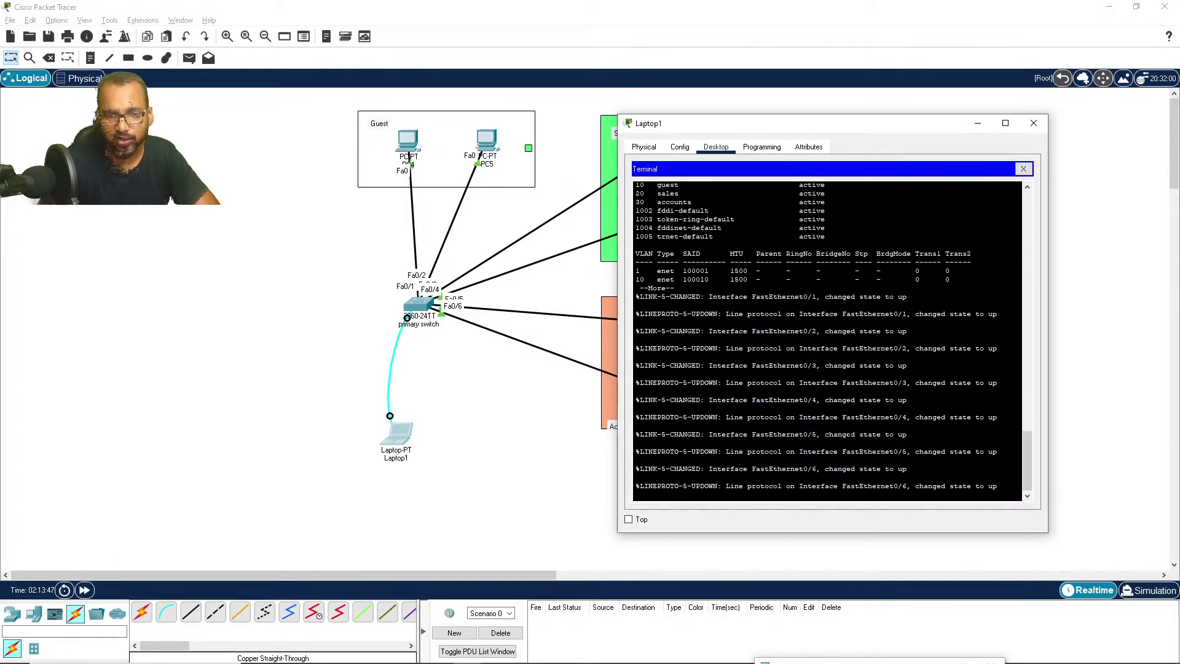
Step: Leave the paged VLAN listing and open interface range fa0/1-2 for configuration on the primary switch
{"action": "key", "text": "space"}
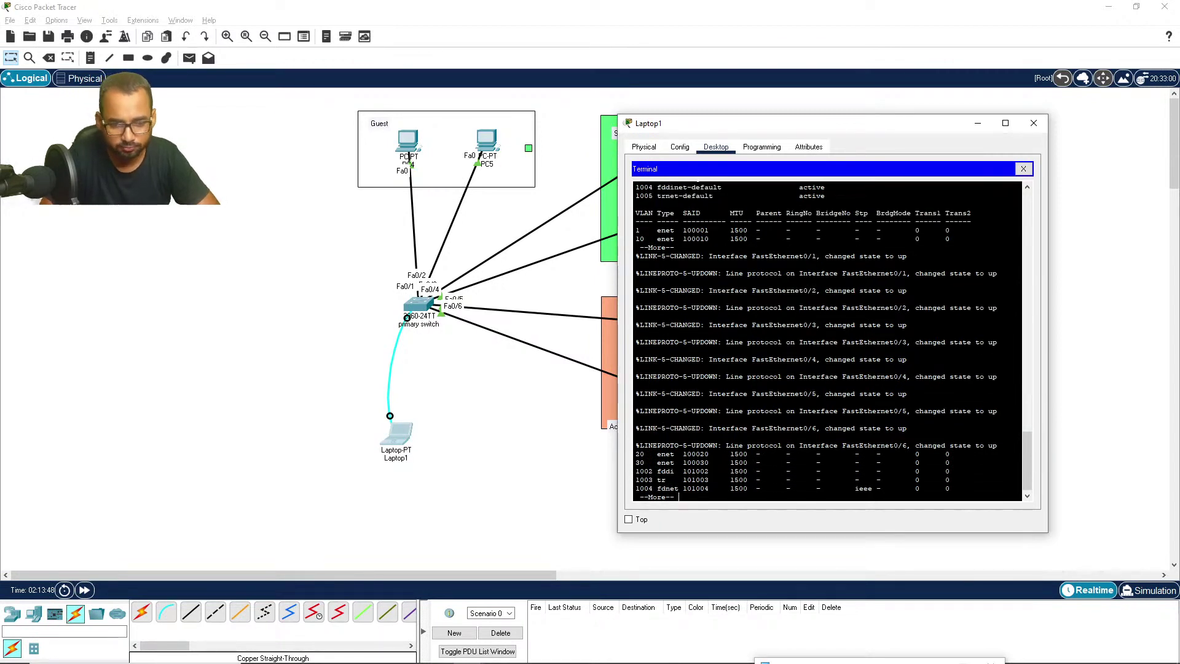
{"action": "key", "text": "q"}
{"action": "key", "text": "Return"}
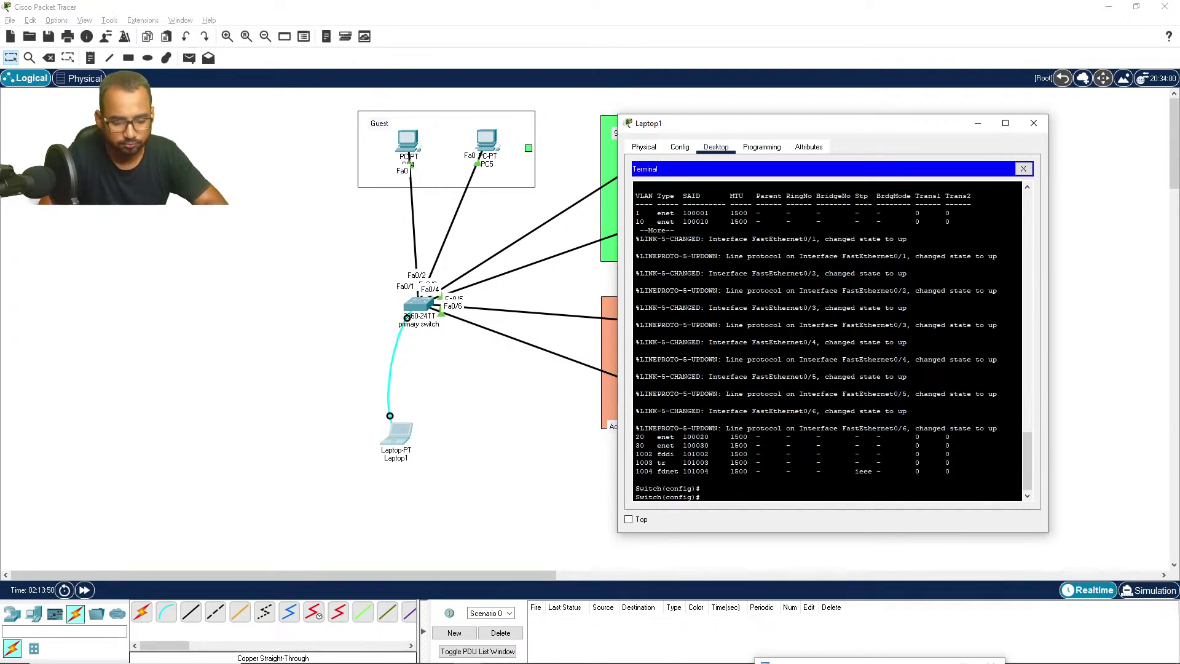
{"action": "type", "text": "inter"}
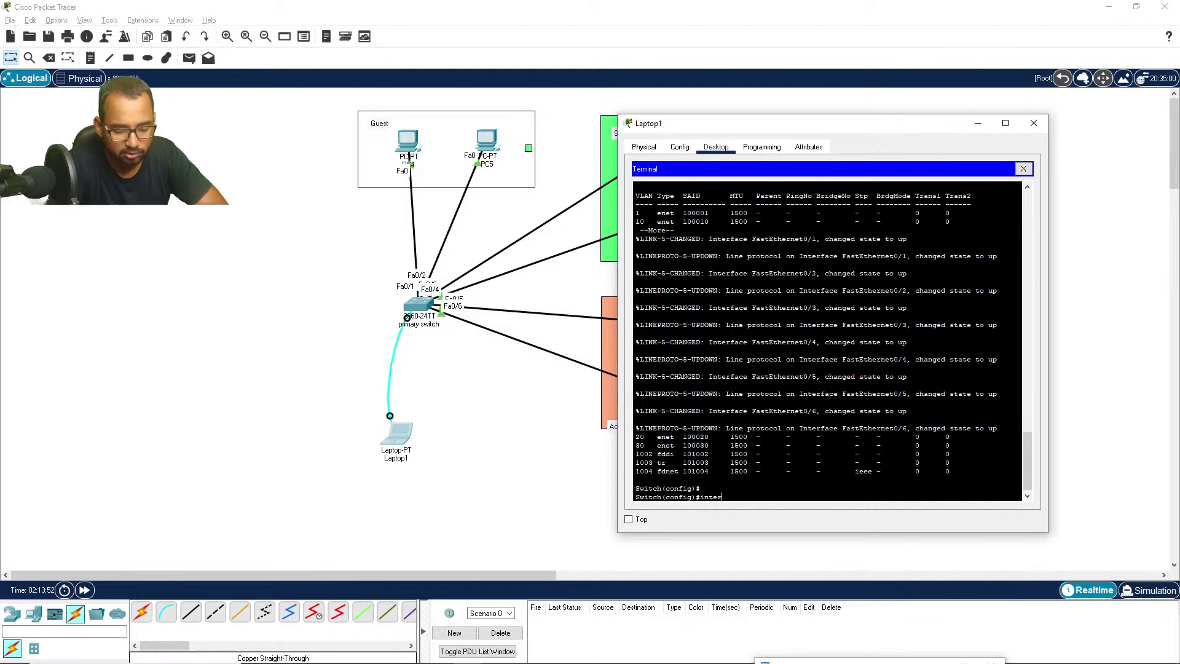
{"action": "type", "text": "face"}
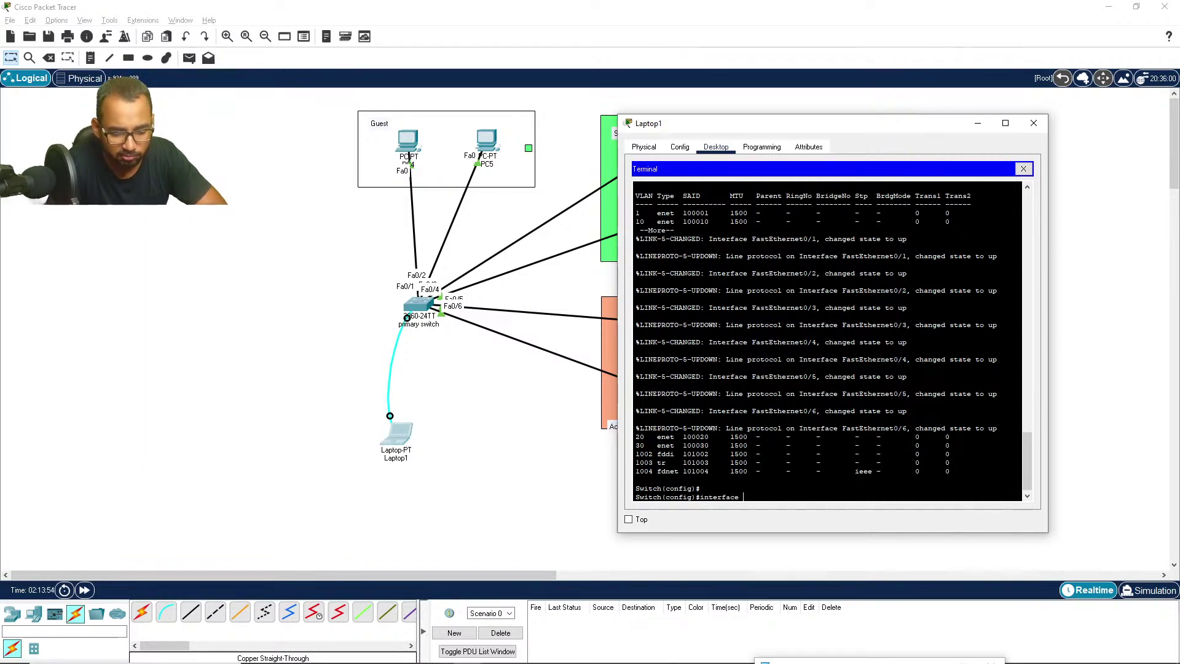
{"action": "type", "text": " range fa"}
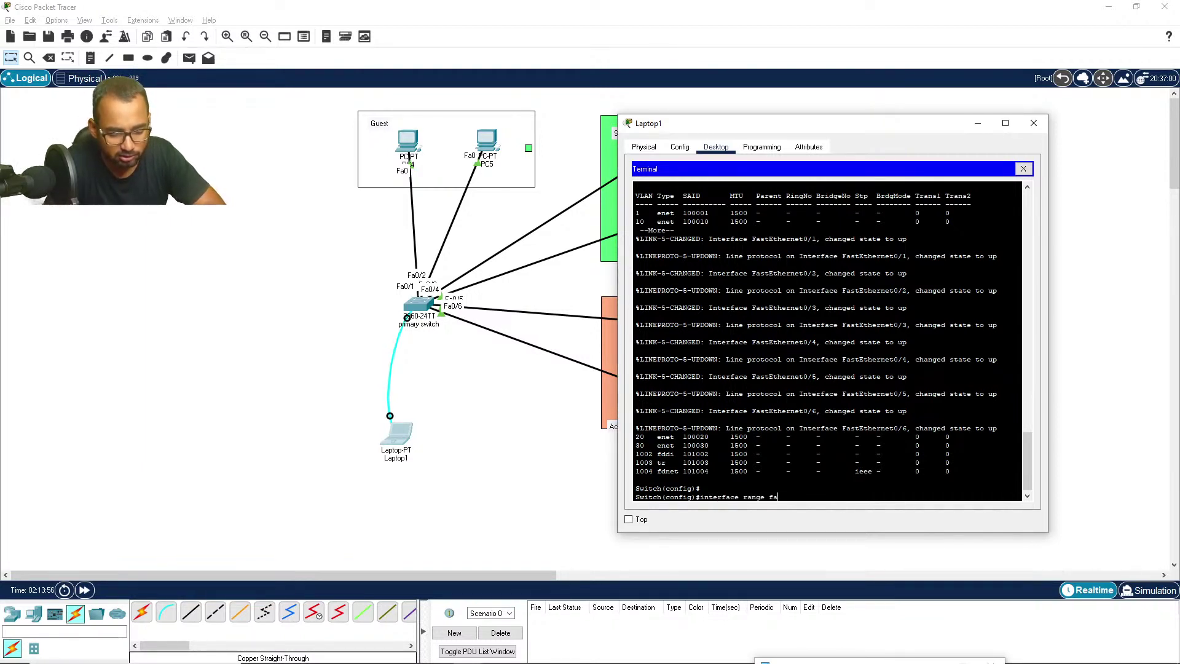
{"action": "type", "text": "0/1"}
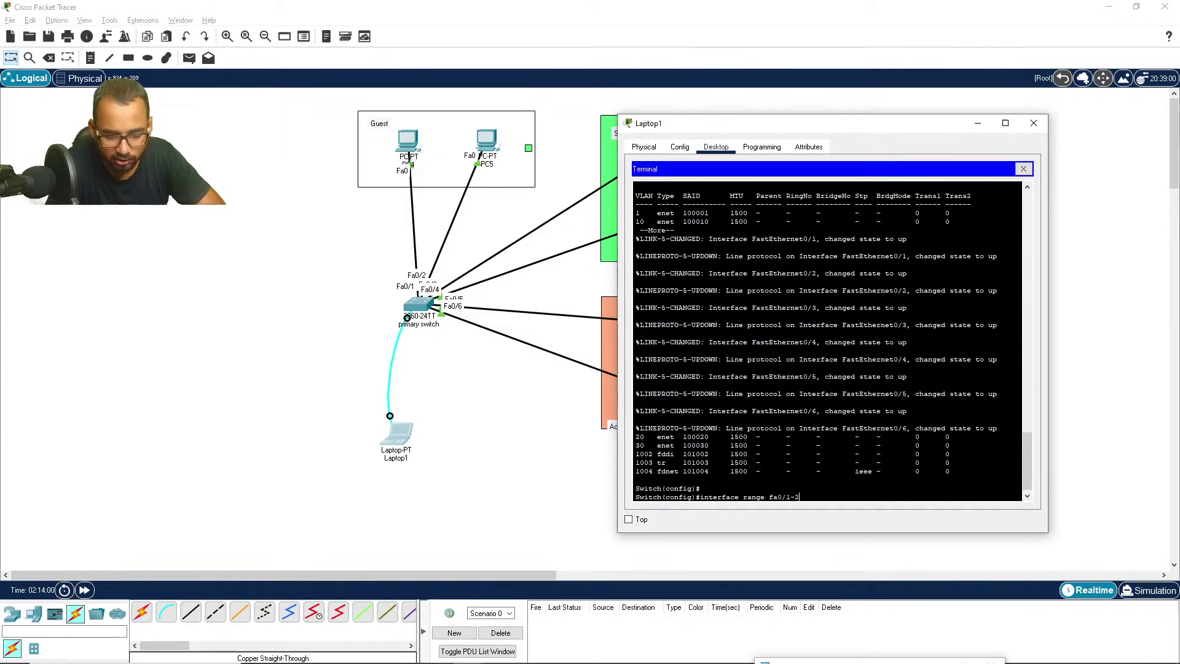
{"action": "type", "text": "-2"}
{"action": "key", "text": "Return"}
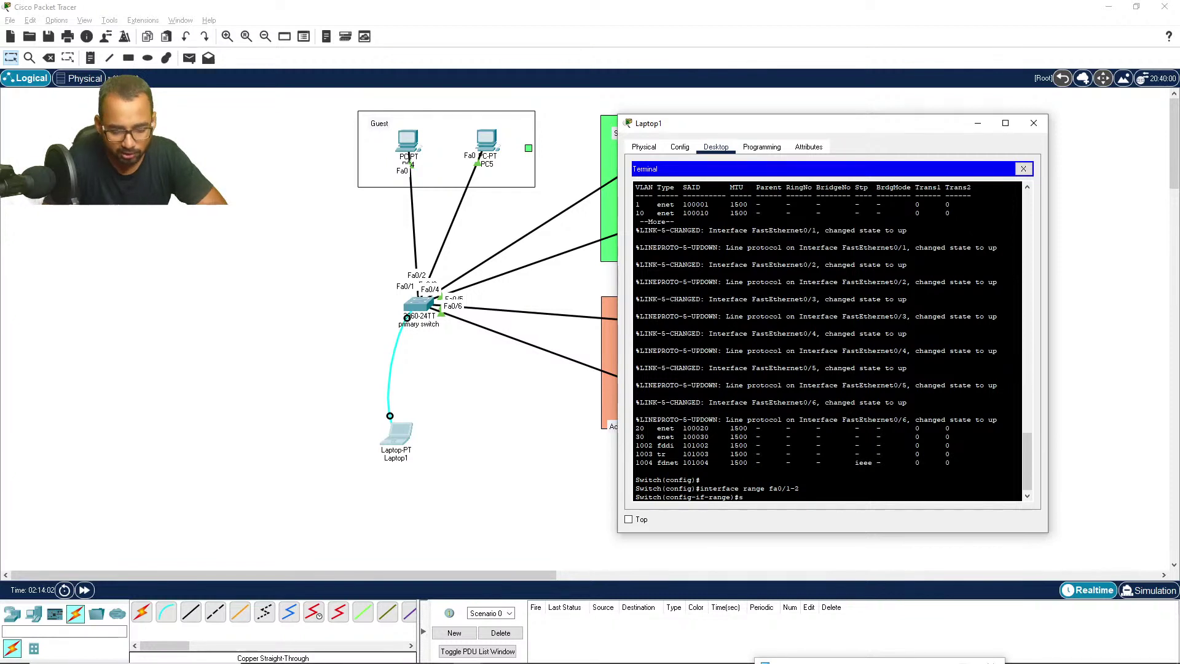
Step: Set the fa0/1-2 interface range to access mode with switchport mode access
{"action": "type", "text": "switch"}
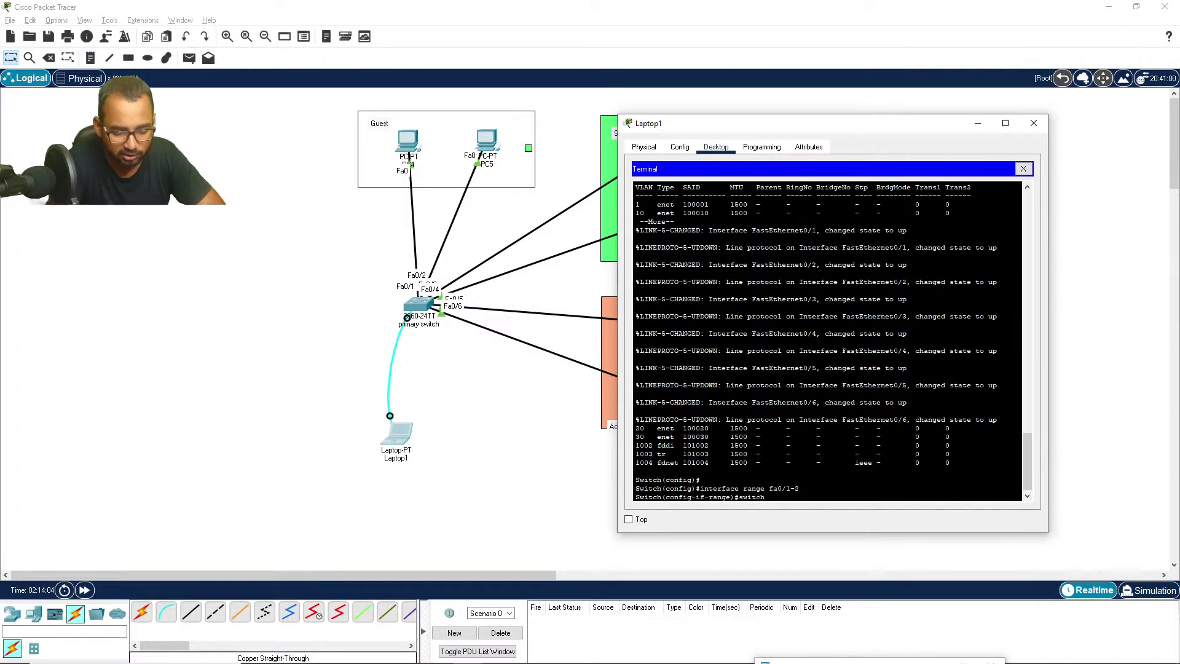
{"action": "type", "text": "p"}
{"action": "key", "text": "Tab"}
{"action": "type", "text": "mode"}
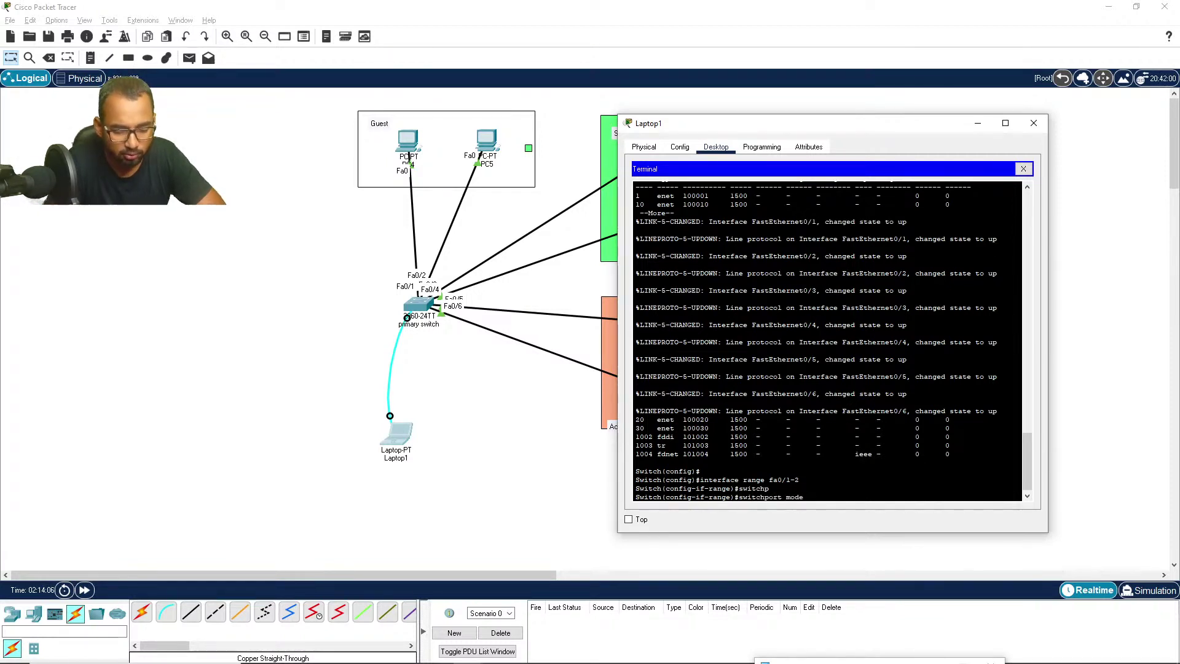
{"action": "type", "text": " acc"}
{"action": "key", "text": "Tab"}
{"action": "key", "text": "Return"}
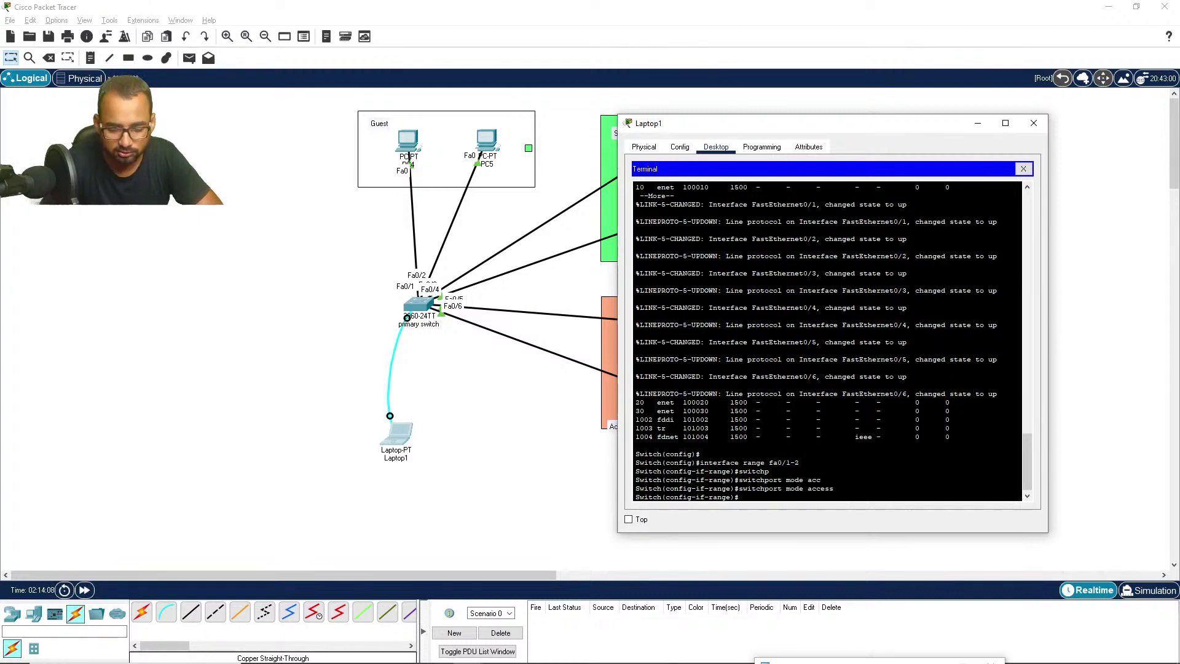
Step: Assign the fa0/1-2 range to VLAN 10 with switchport access vlan 10, and exit to global configuration mode
{"action": "type", "text": "switc"}
{"action": "key", "text": "Tab"}
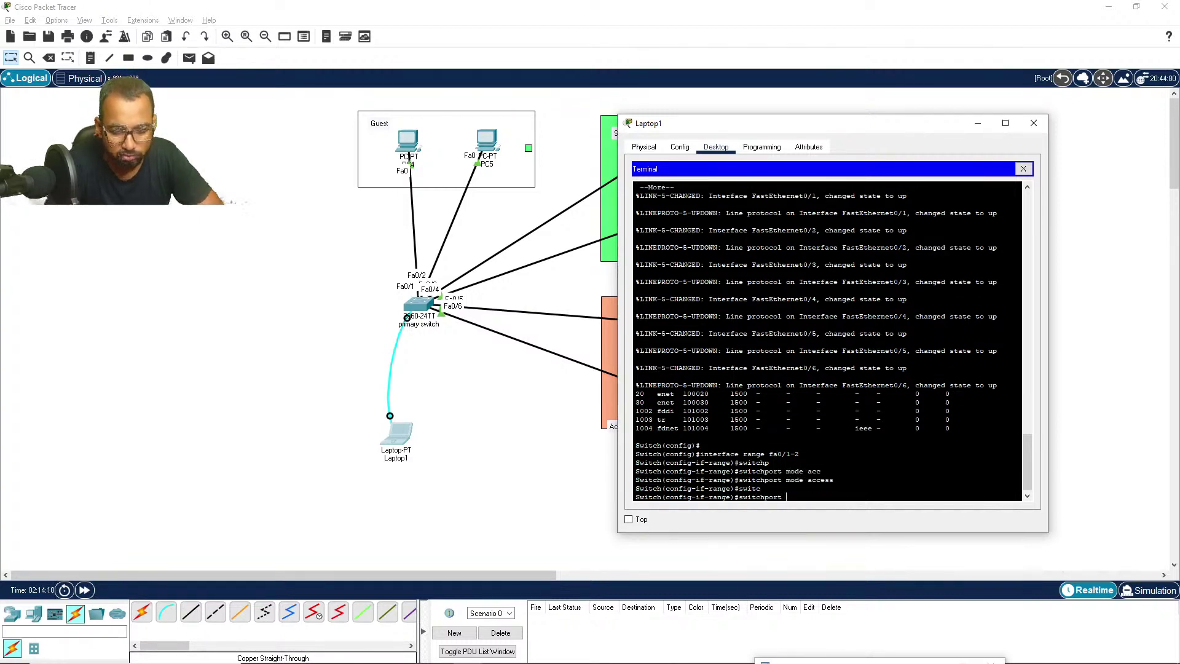
{"action": "type", "text": "acc"}
{"action": "key", "text": "Tab"}
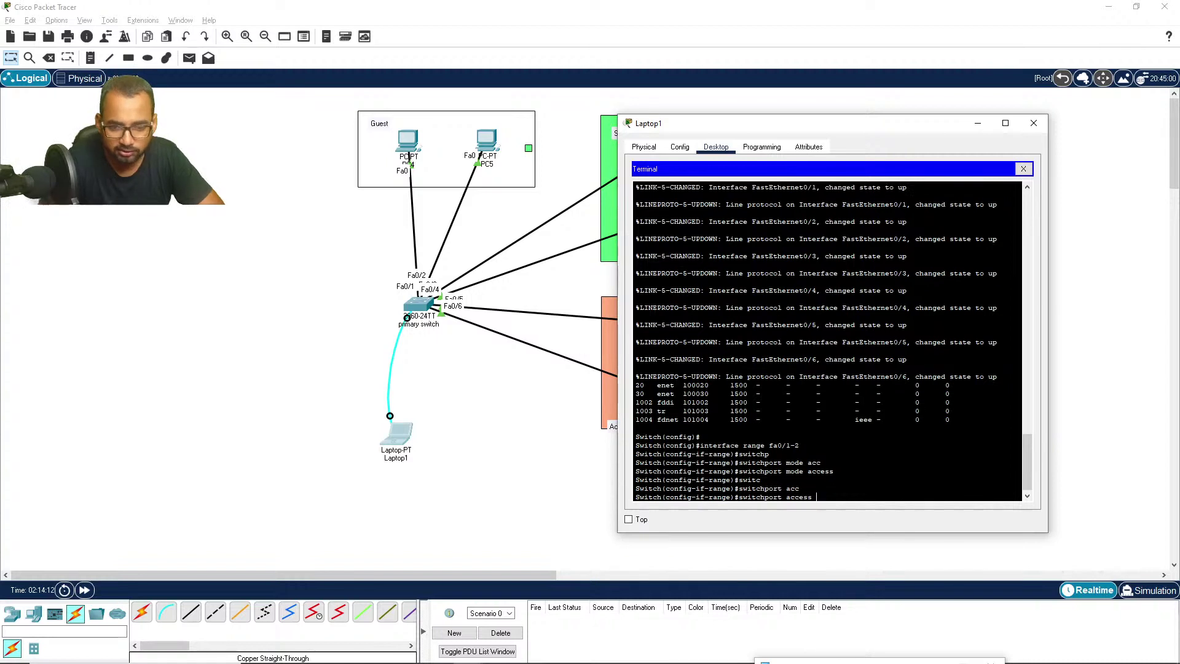
{"action": "type", "text": "vl"}
{"action": "key", "text": "Tab"}
{"action": "type", "text": "1"}
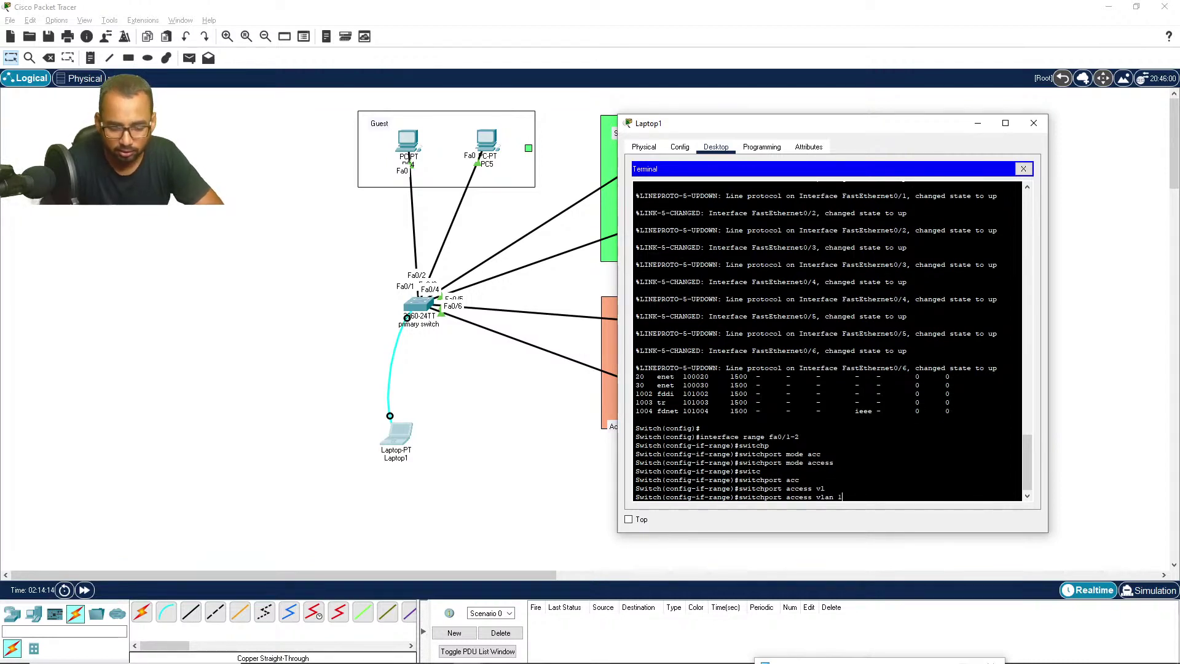
{"action": "type", "text": "0"}
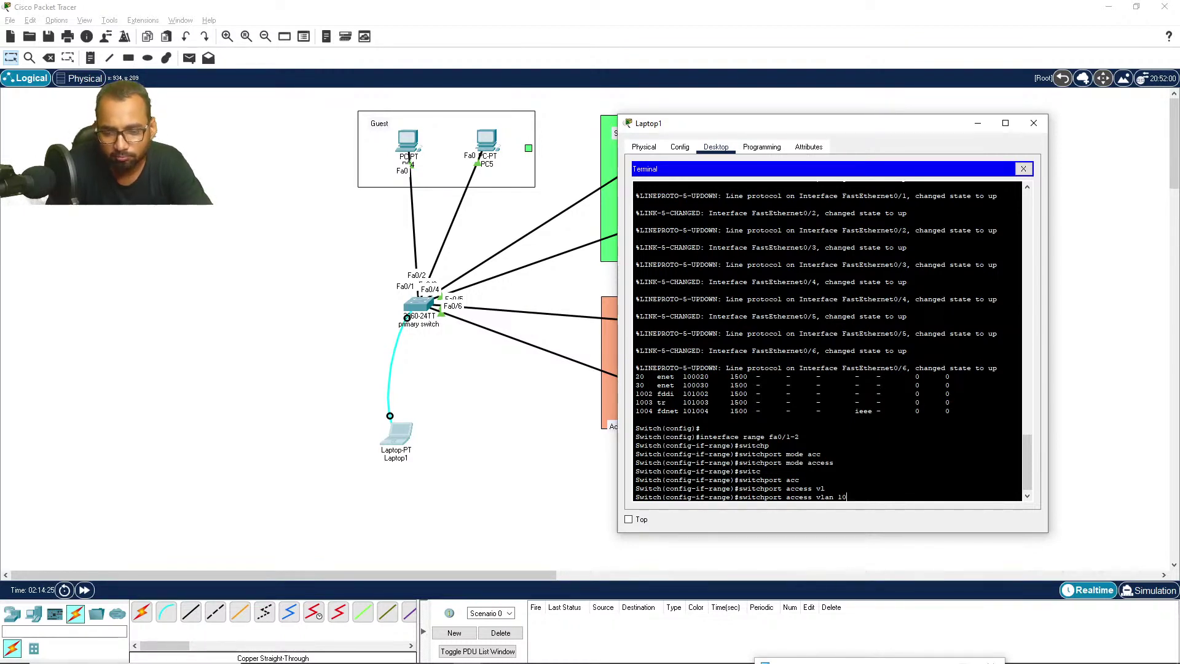
{"action": "type", "text": "?"}
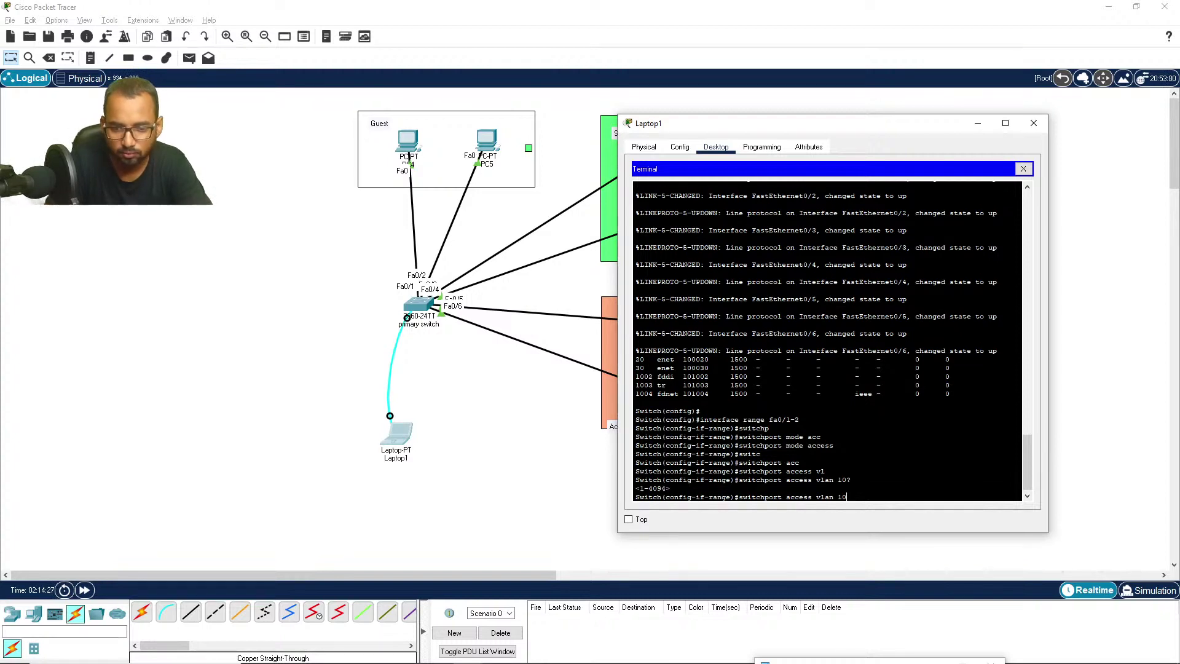
{"action": "key", "text": "Return"}
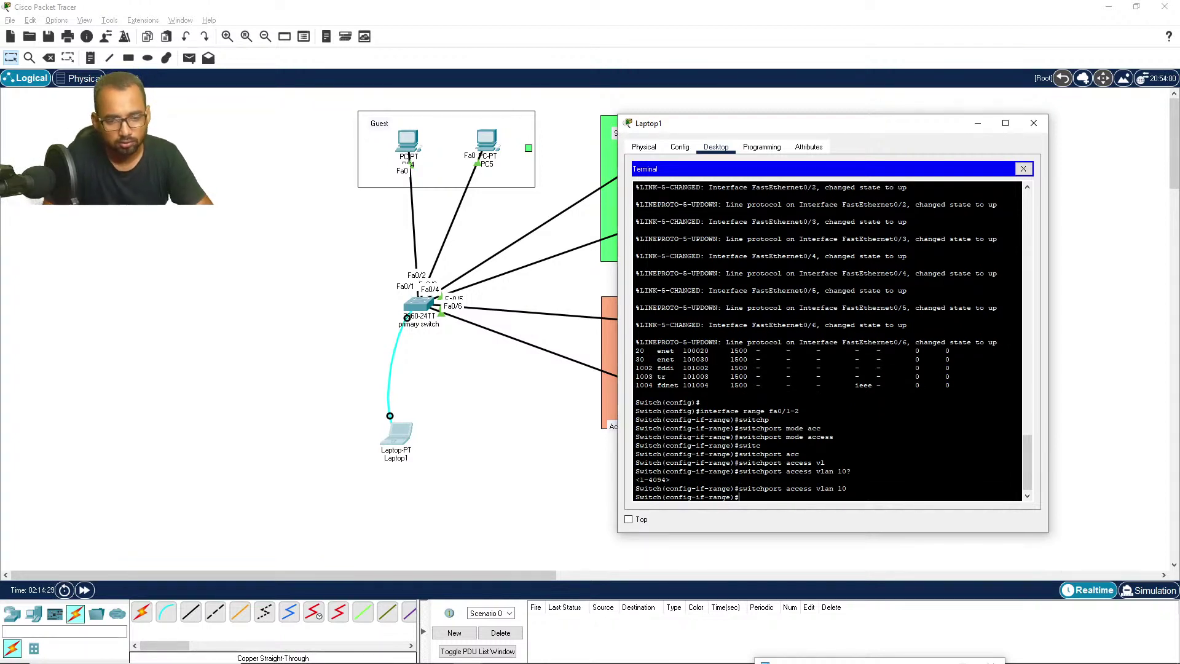
{"action": "type", "text": "exit"}
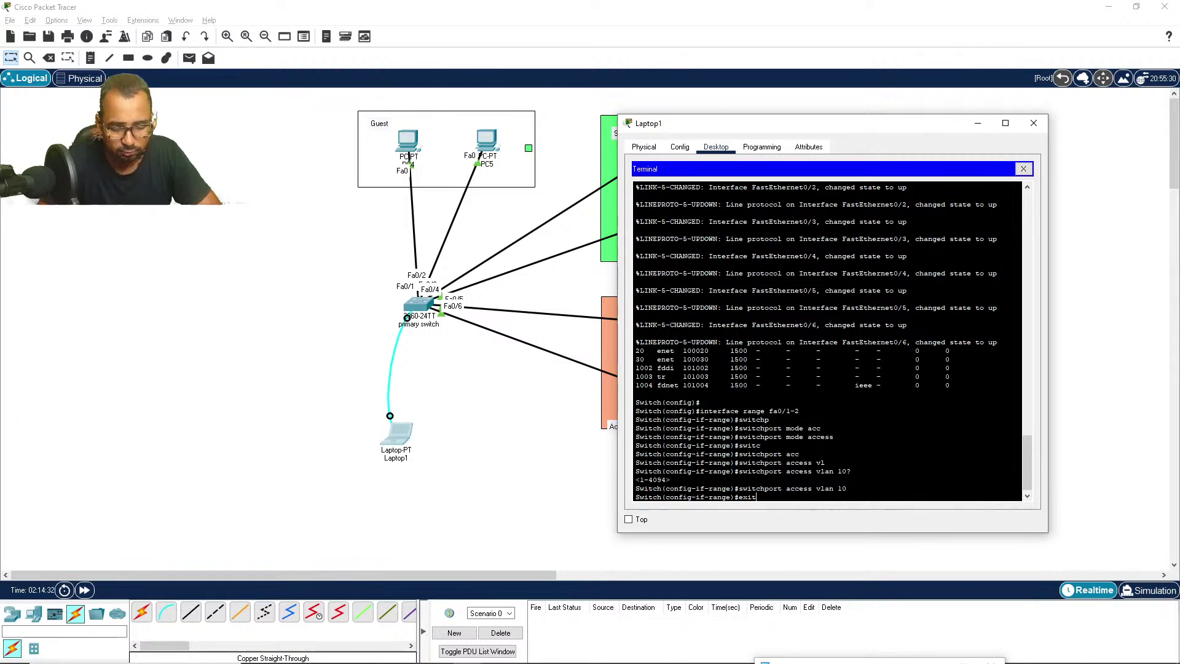
{"action": "key", "text": "Return"}
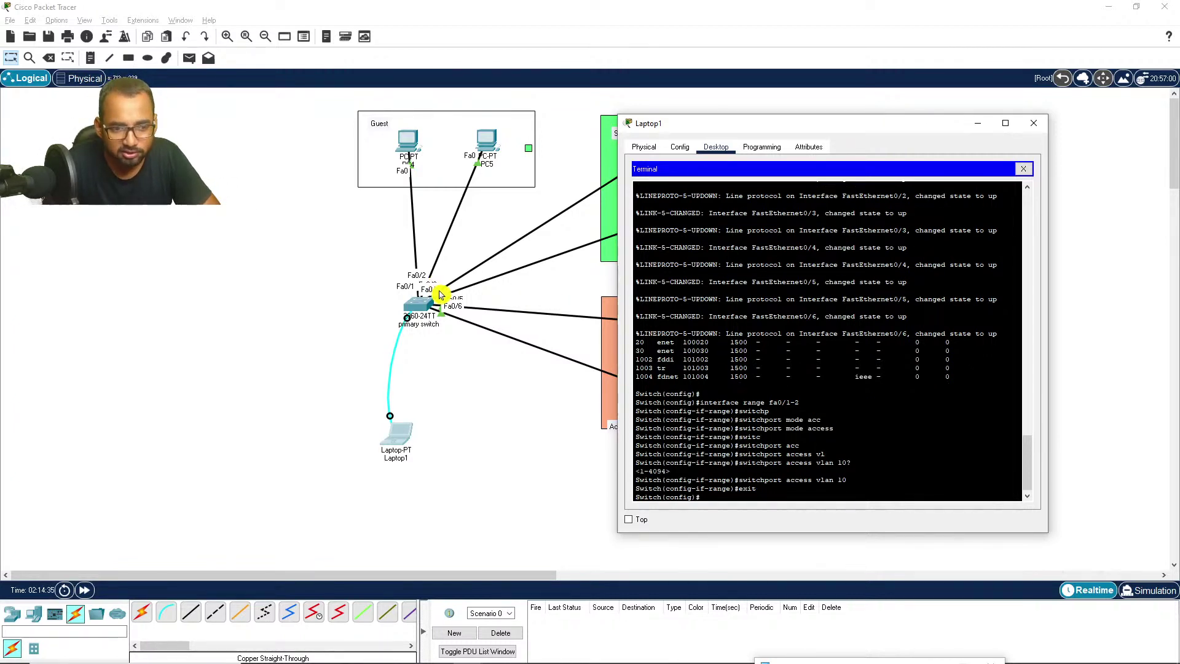
Step: Move the Laptop1 window clear of the Sales and Accounts groups, check the VLAN list, and enter interface range fa0/3-4
{"action": "left_click_drag", "start_coordinate": [760, 130], "coordinate": [867, 149]}
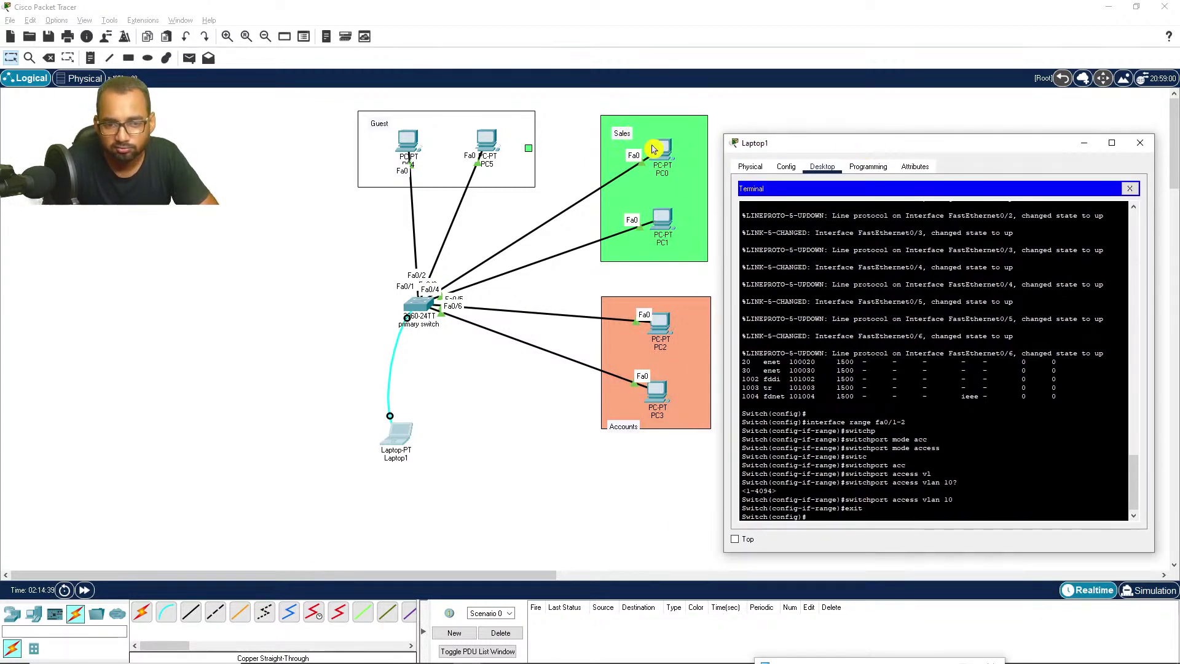
{"action": "scroll", "coordinate": [935, 360], "scroll_direction": "up", "scroll_amount": 10}
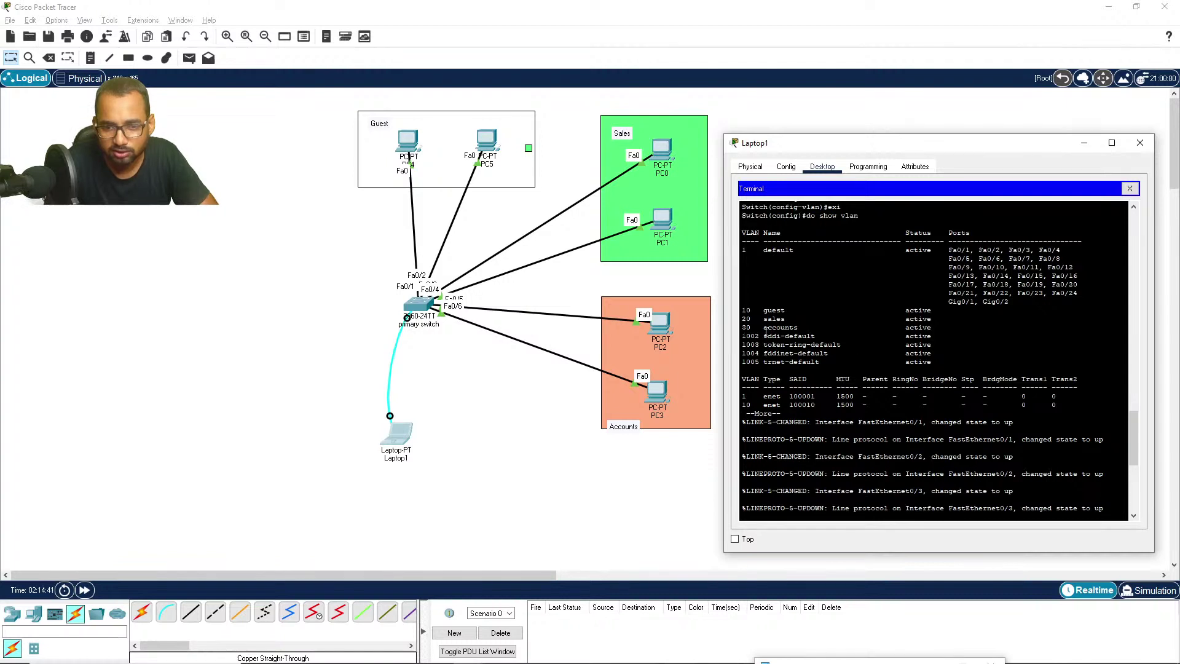
{"action": "scroll", "coordinate": [864, 391], "scroll_direction": "down", "scroll_amount": 10}
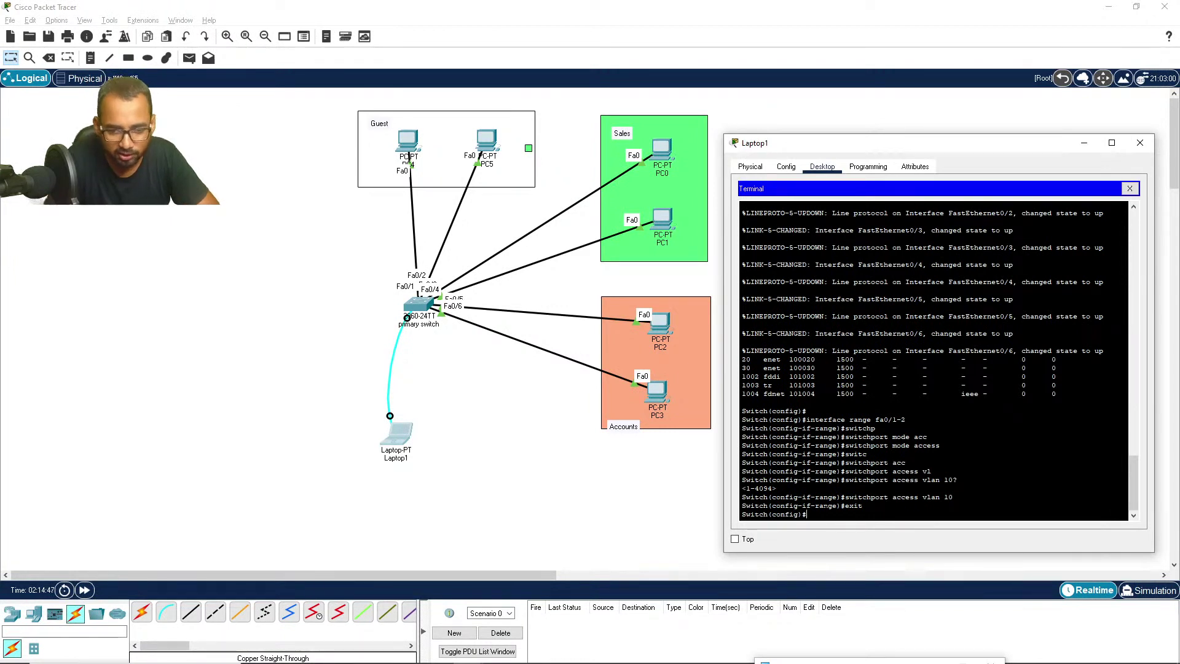
{"action": "type", "text": "in"}
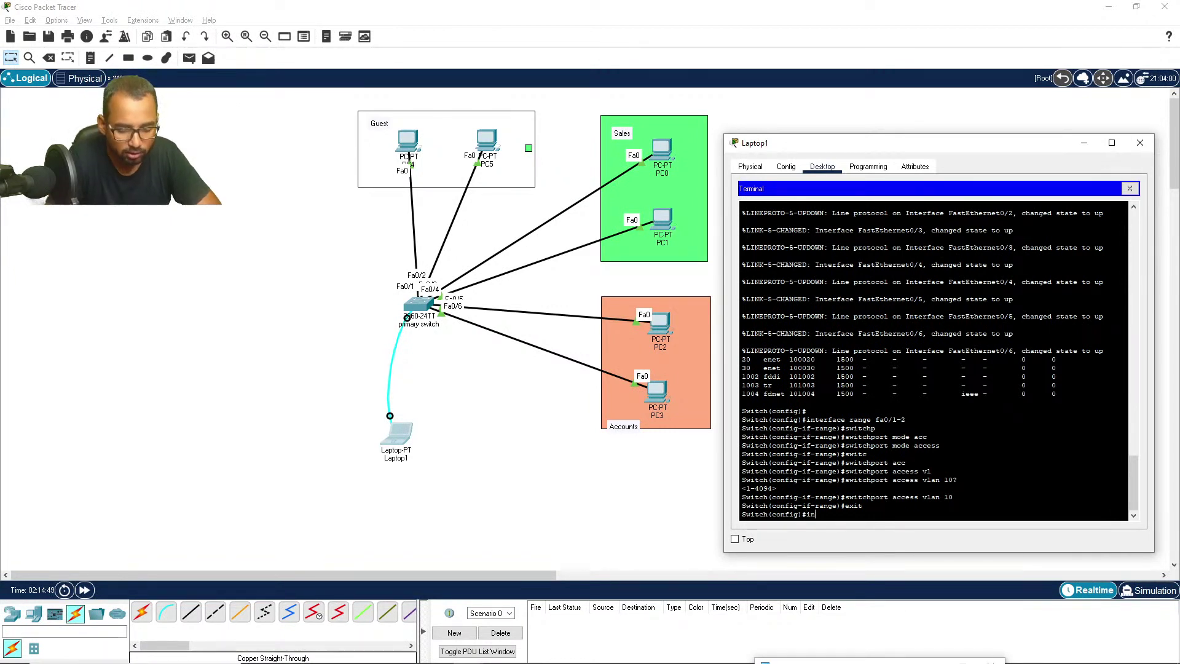
{"action": "type", "text": "terface r"}
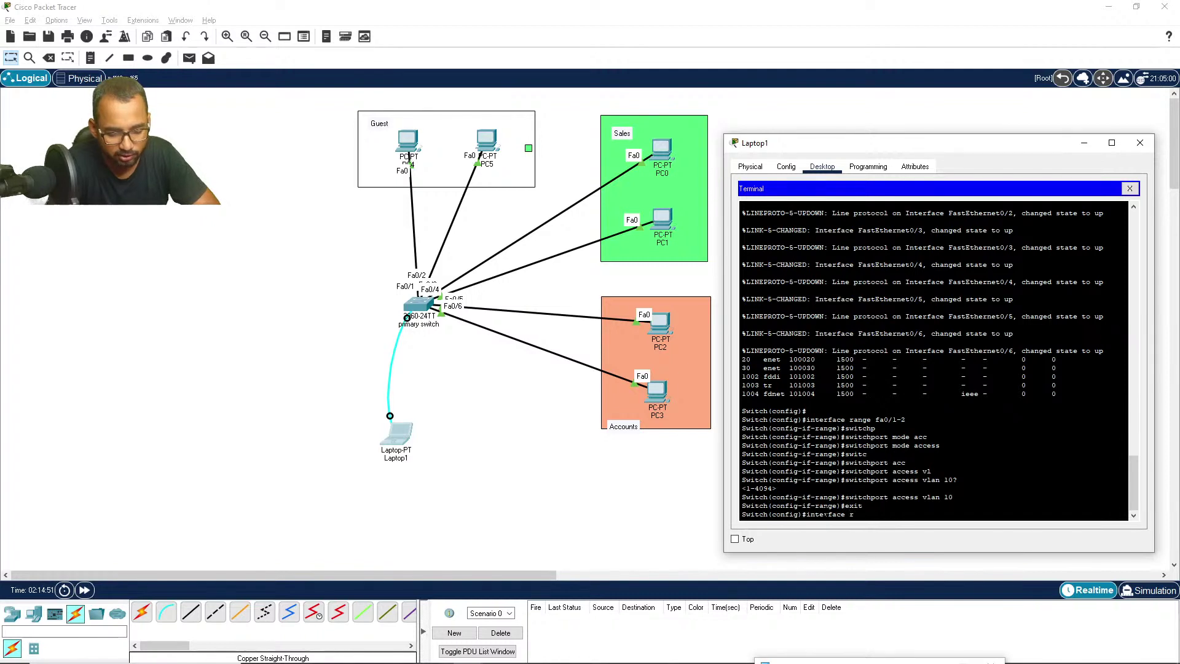
{"action": "type", "text": "ange "}
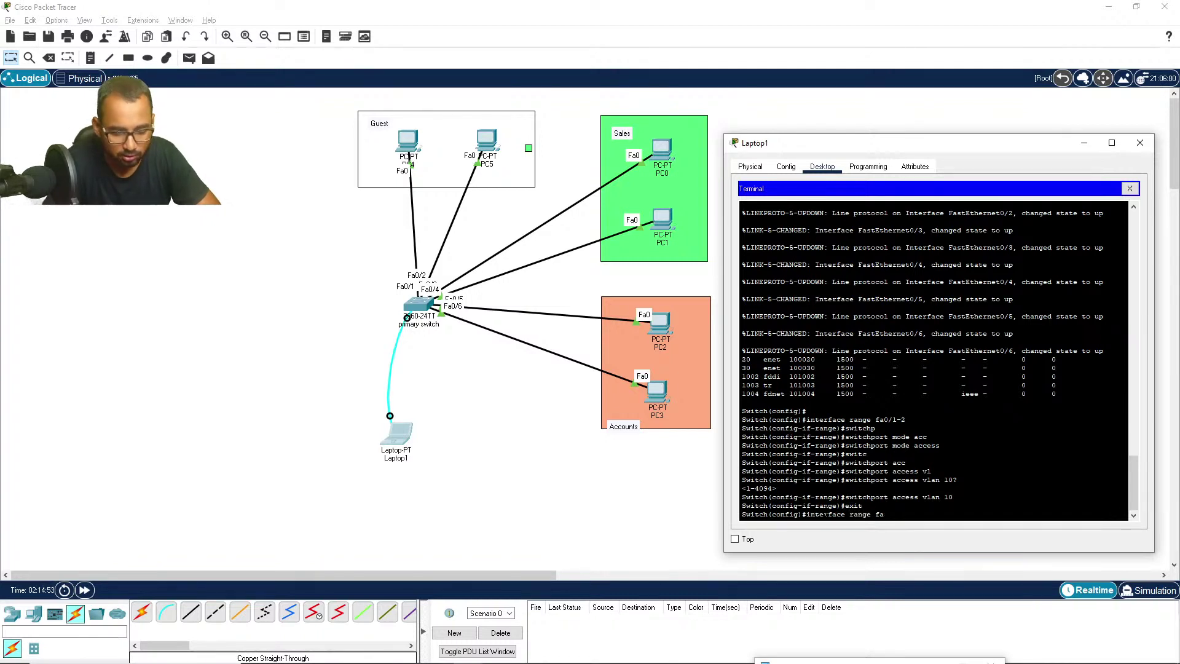
{"action": "type", "text": "fa0/"}
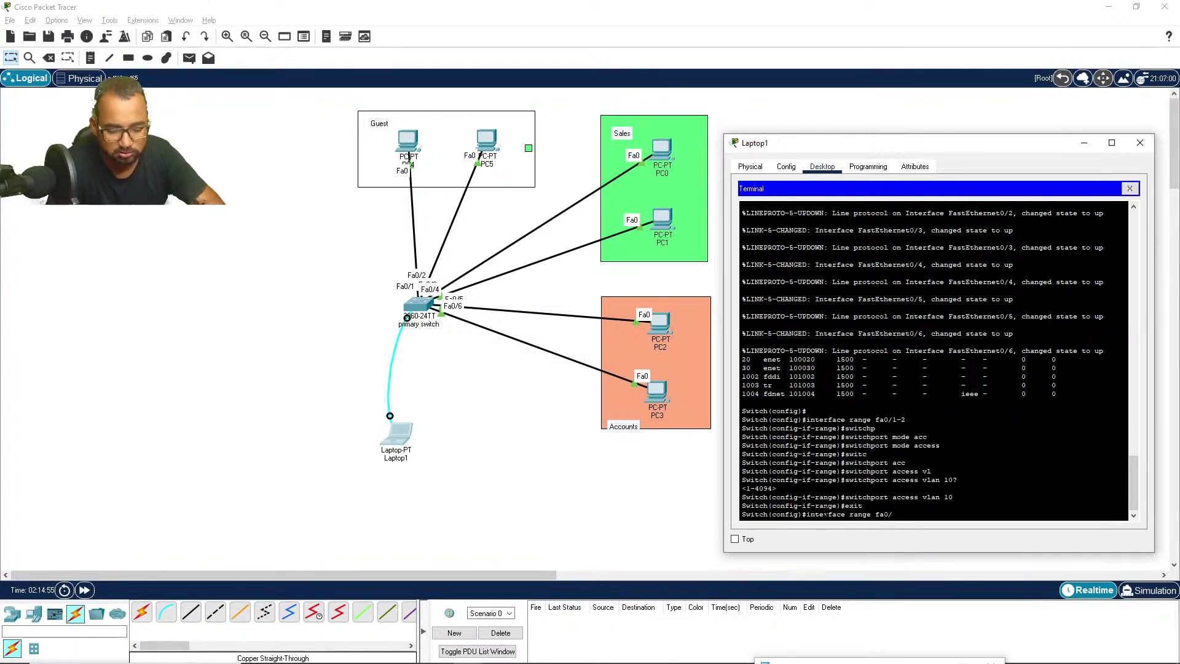
{"action": "type", "text": "3-4"}
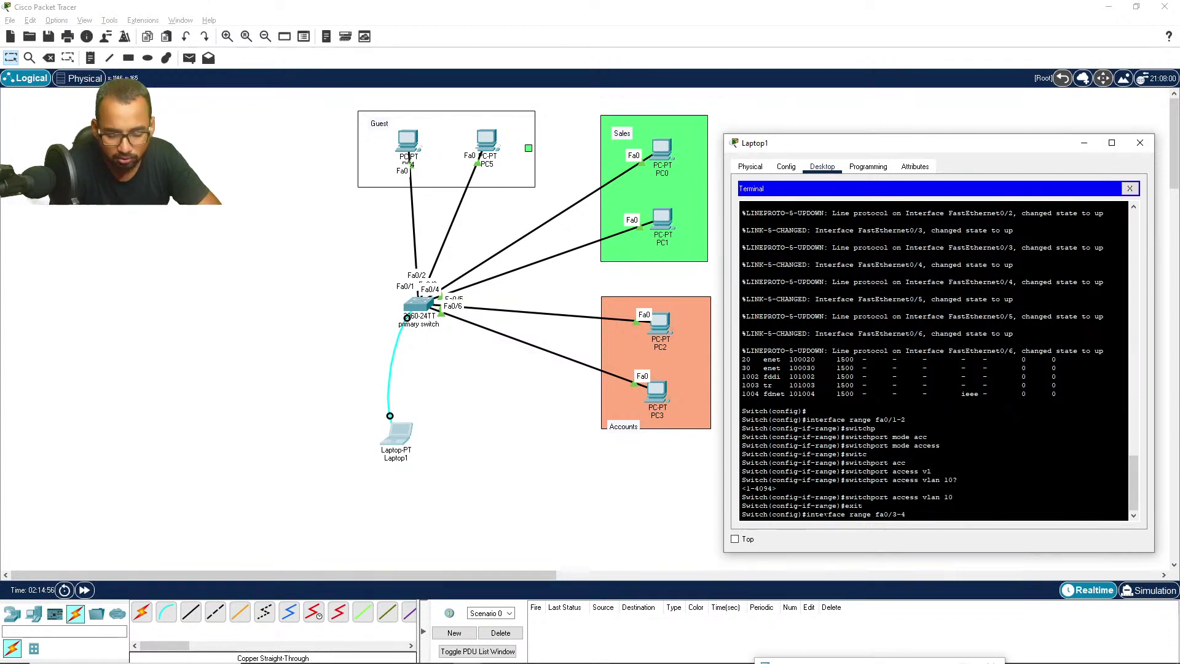
{"action": "key", "text": "Return"}
Step: Set the fa0/3-4 interface range to access mode with switchport mode access
{"action": "type", "text": "switc"}
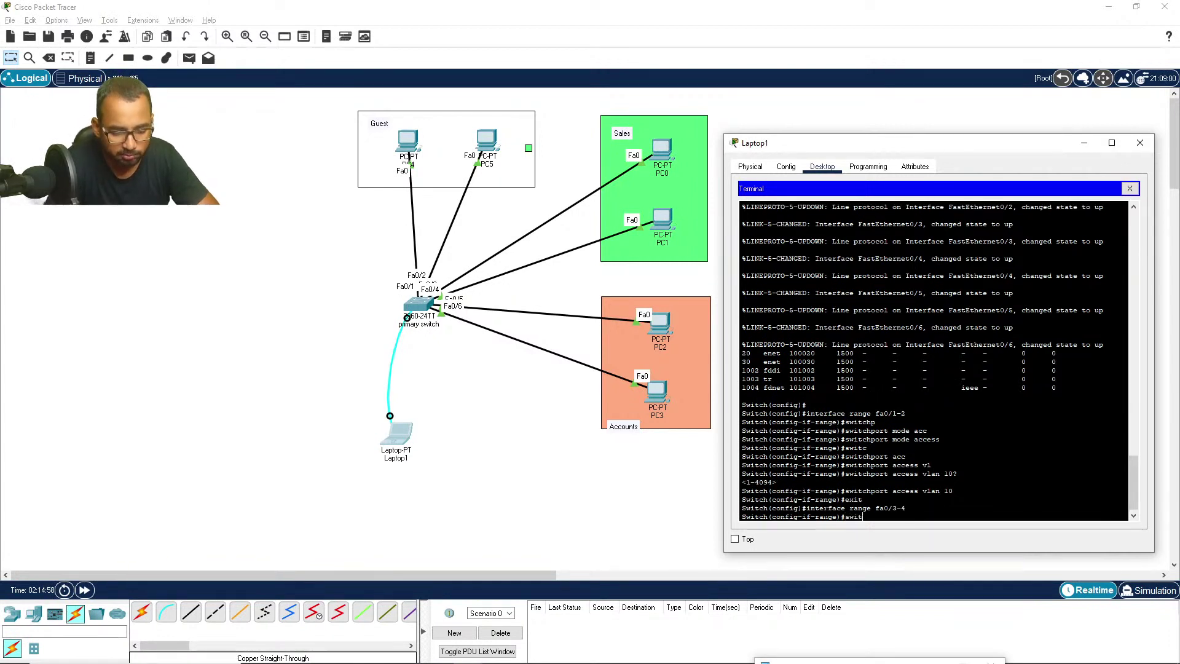
{"action": "key", "text": "Tab"}
{"action": "type", "text": "mode a"}
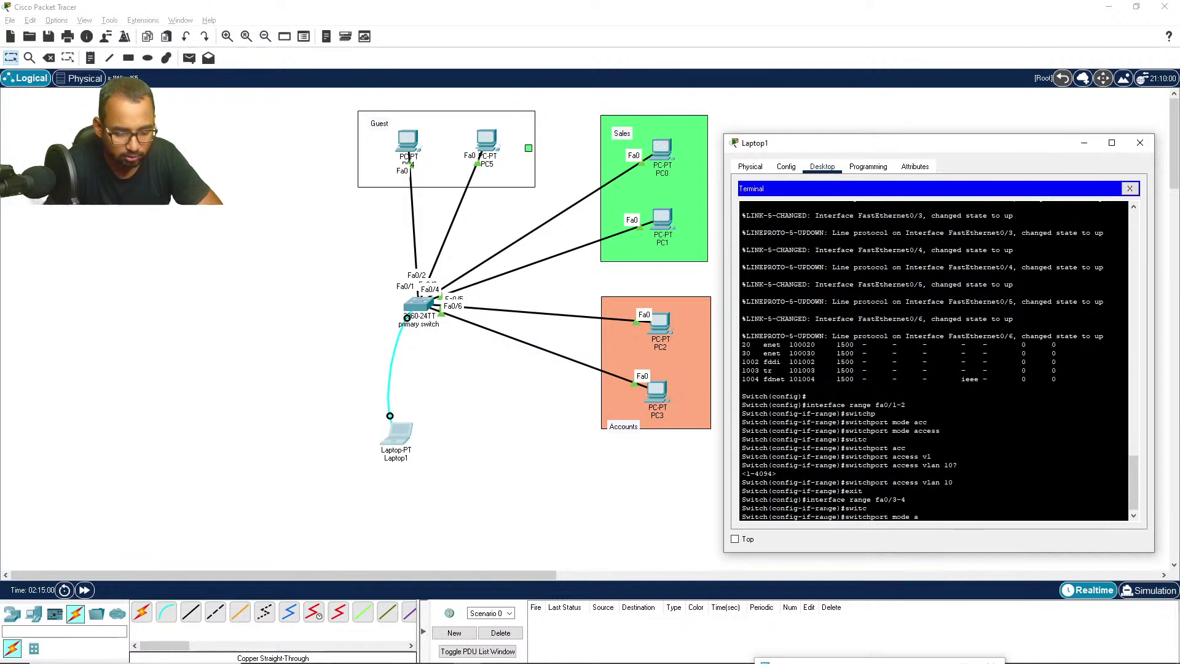
{"action": "type", "text": "cc"}
{"action": "key", "text": "Tab"}
{"action": "key", "text": "Return"}
Step: Assign the fa0/3-4 range to VLAN 20 with switchport access vlan 20, and exit to global configuration mode
{"action": "type", "text": "s"}
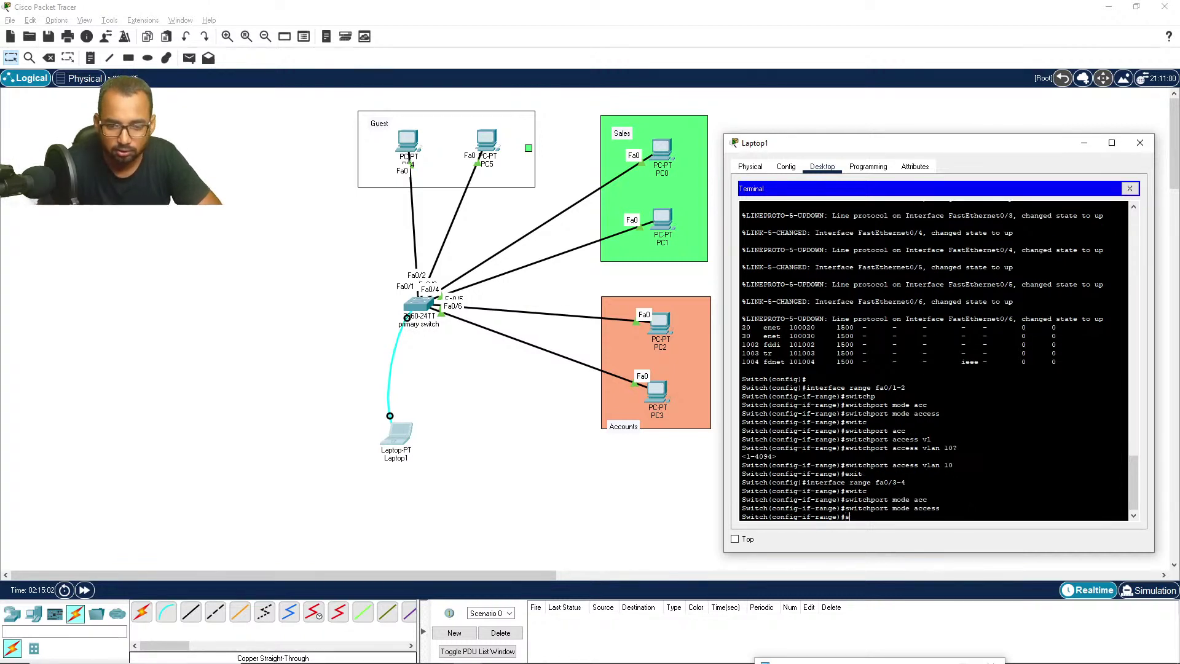
{"action": "type", "text": "witc"}
{"action": "key", "text": "Tab"}
{"action": "type", "text": "a"}
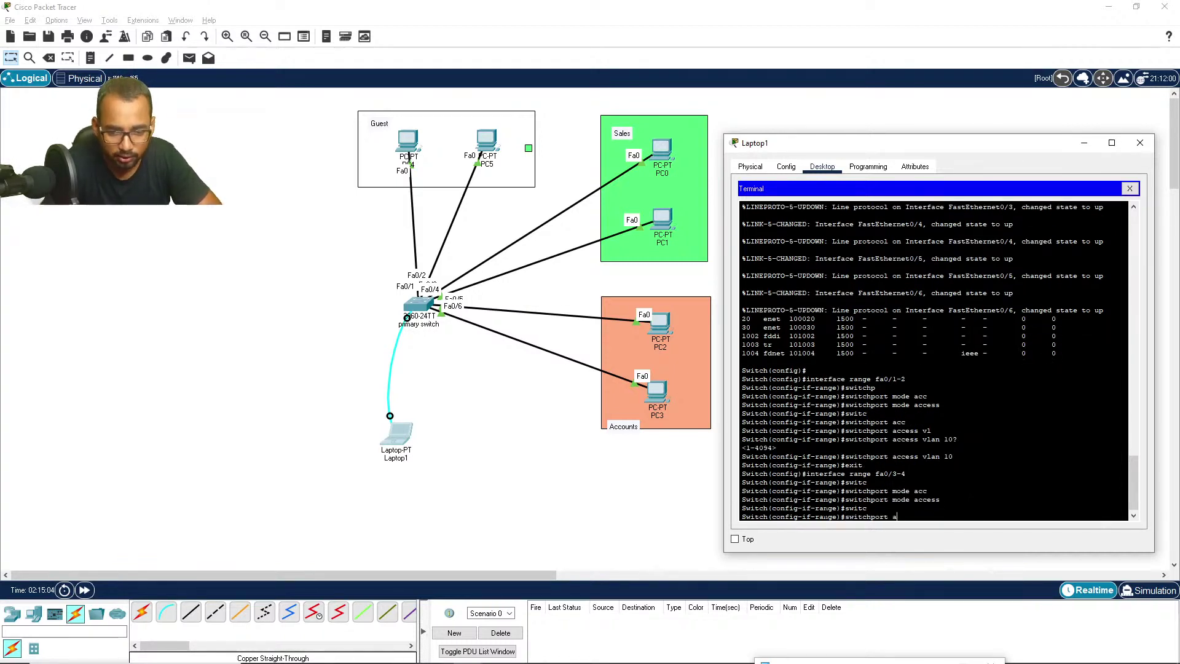
{"action": "type", "text": "cc"}
{"action": "key", "text": "Tab"}
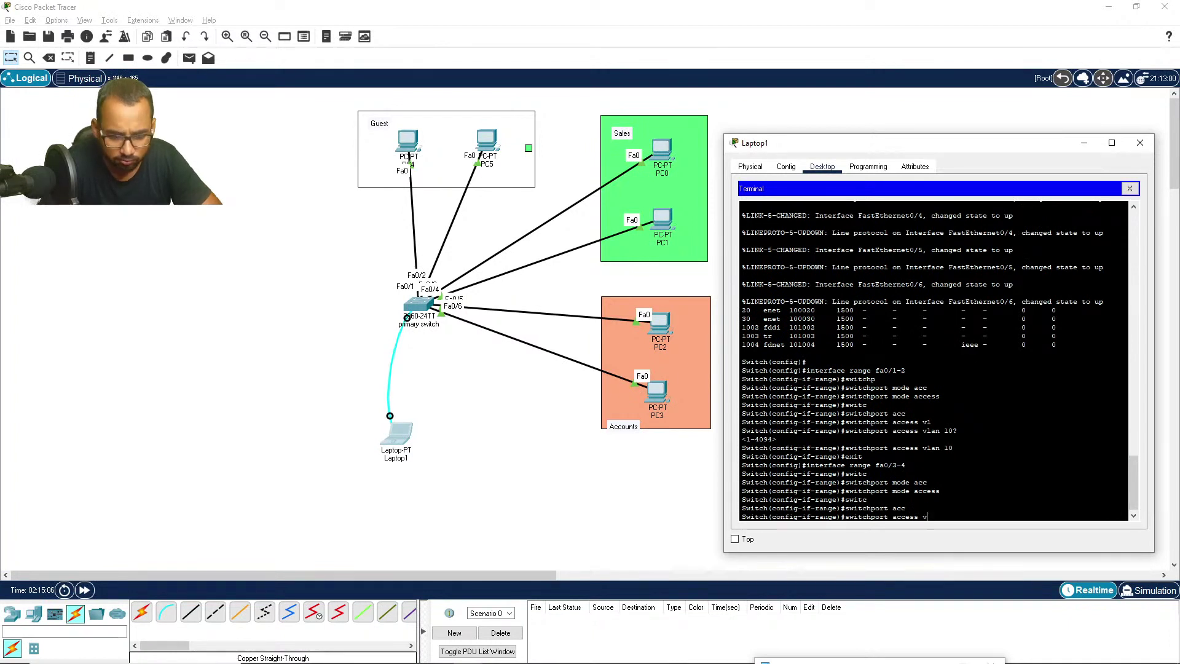
{"action": "type", "text": "vla"}
{"action": "key", "text": "Tab"}
{"action": "type", "text": "20"}
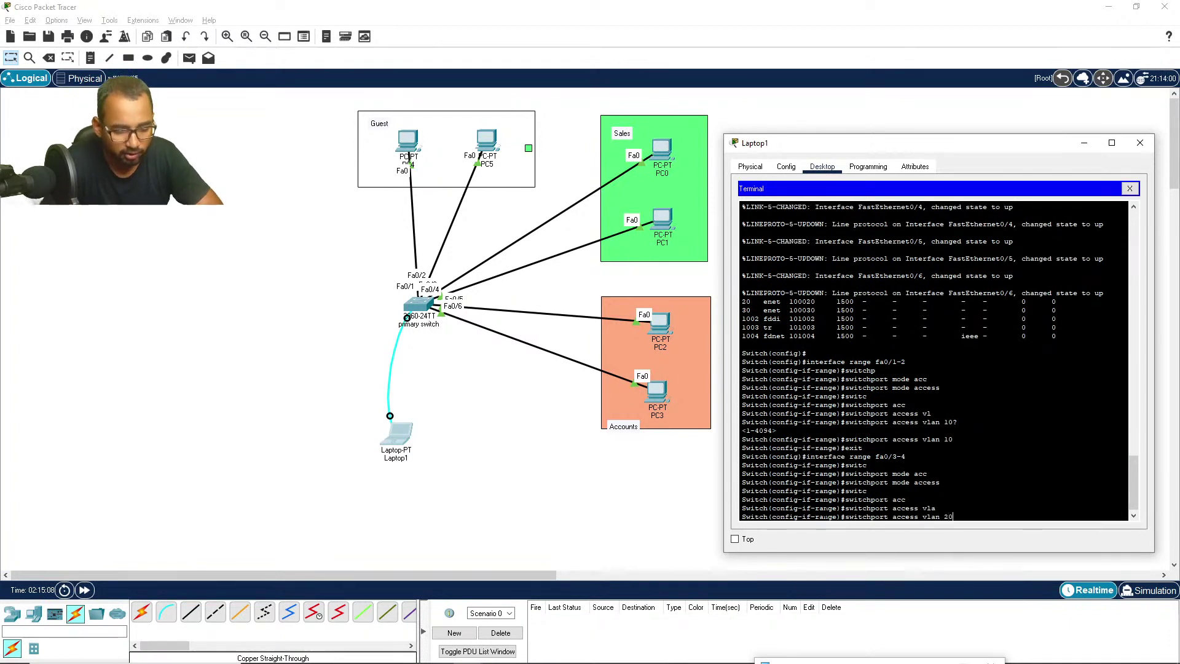
{"action": "key", "text": "Return"}
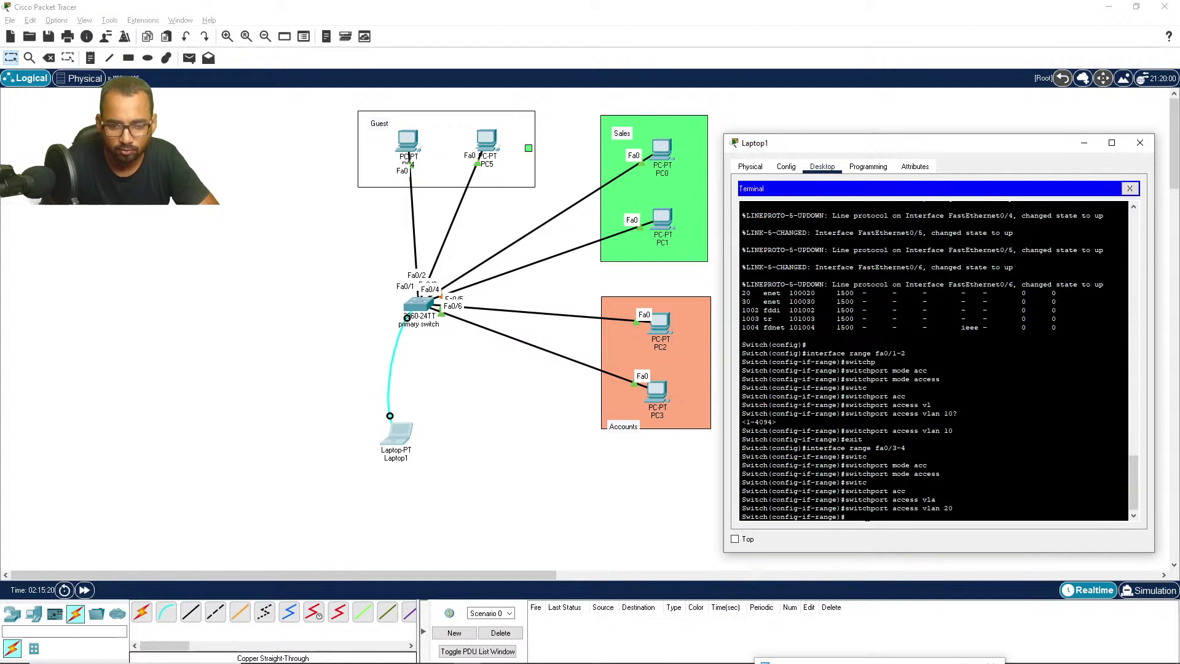
{"action": "type", "text": "exit"}
{"action": "key", "text": "Return"}
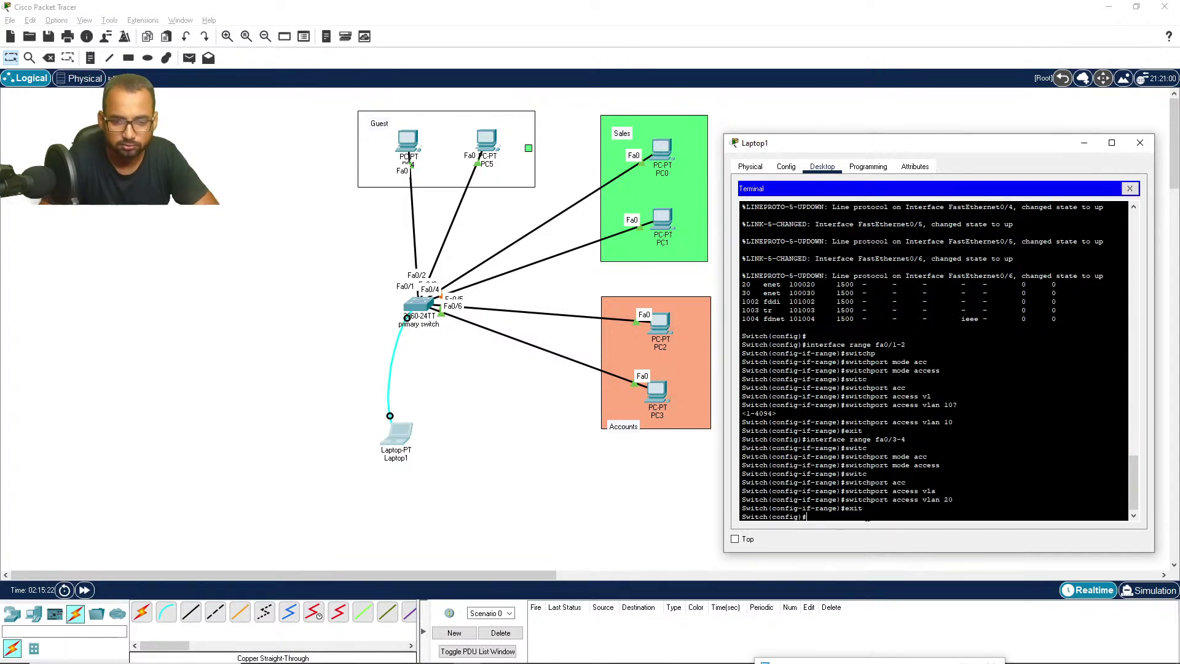
Step: Enter configuration for ports fa0/5-6 with interface range fa0/5-6, correcting the command that lacks the range keyword
{"action": "type", "text": "interfac"}
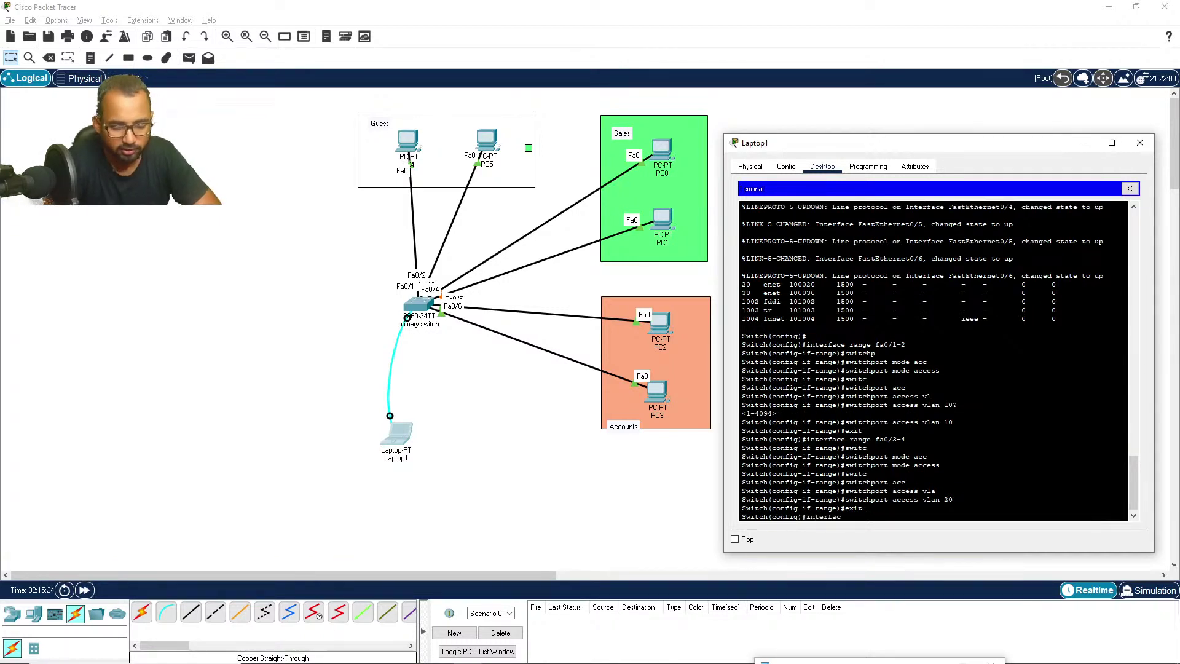
{"action": "type", "text": "e f"}
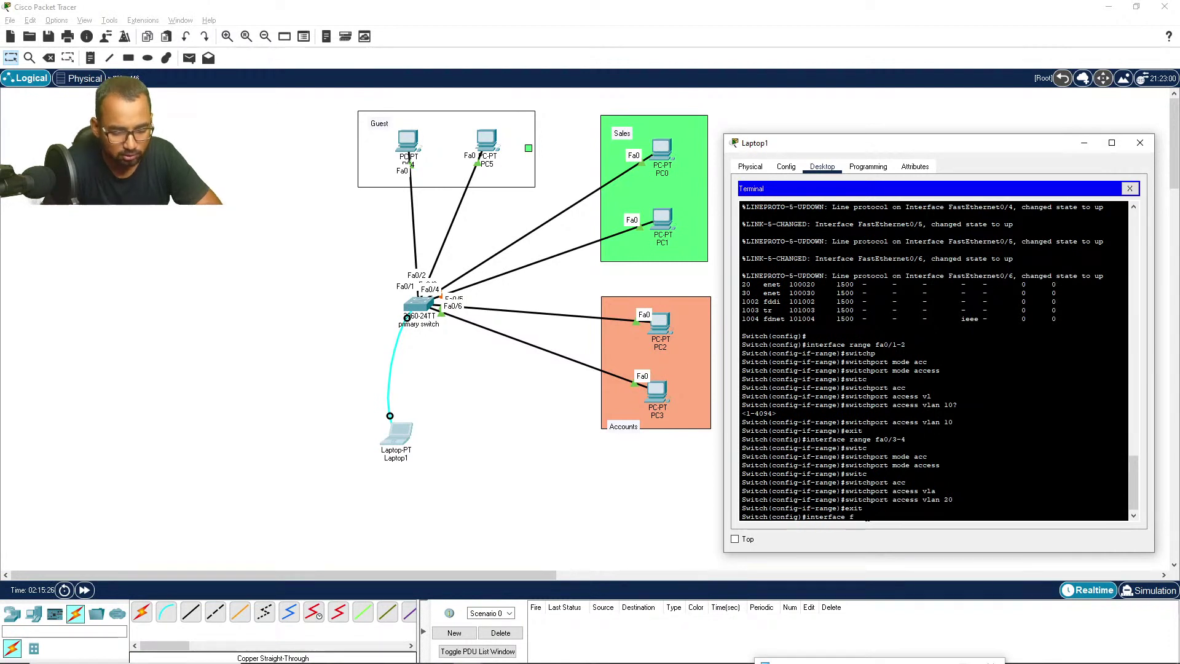
{"action": "type", "text": "a0/"}
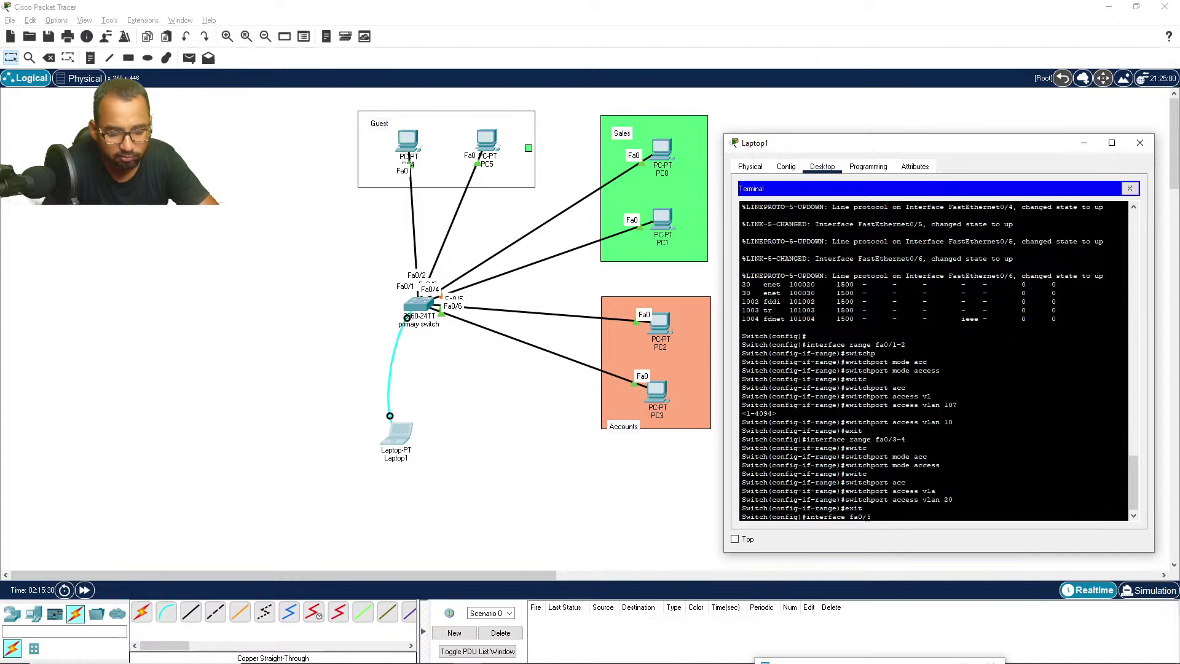
{"action": "type", "text": "5-"}
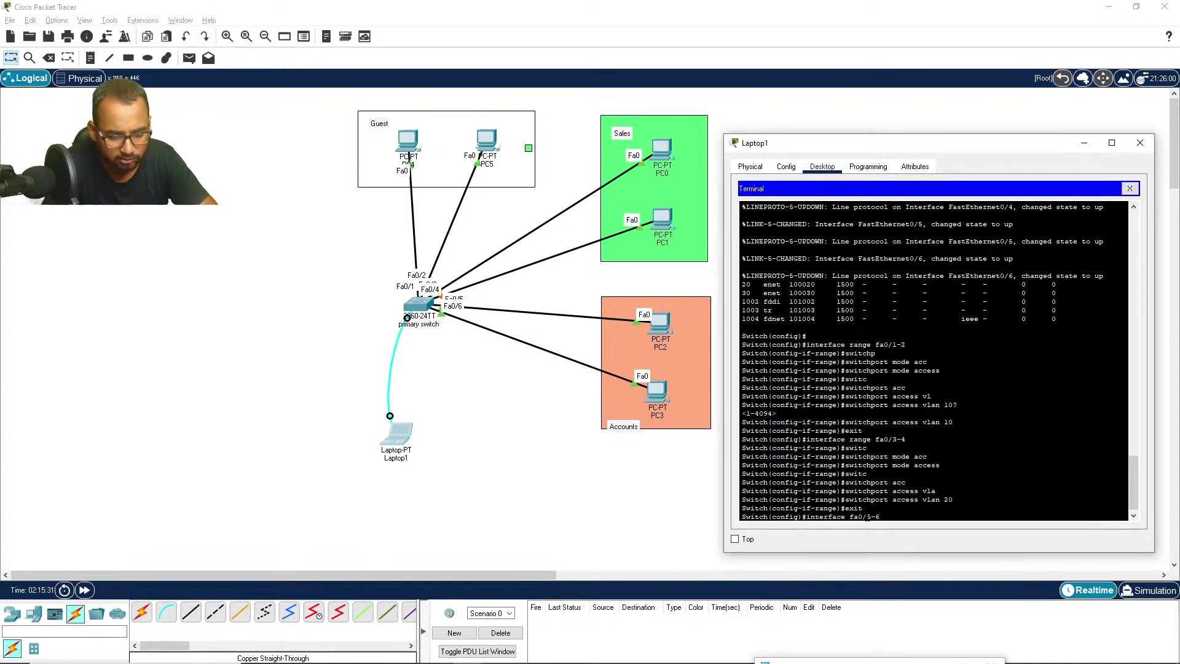
{"action": "type", "text": "6"}
{"action": "key", "text": "Return"}
{"action": "key", "text": "Up"}
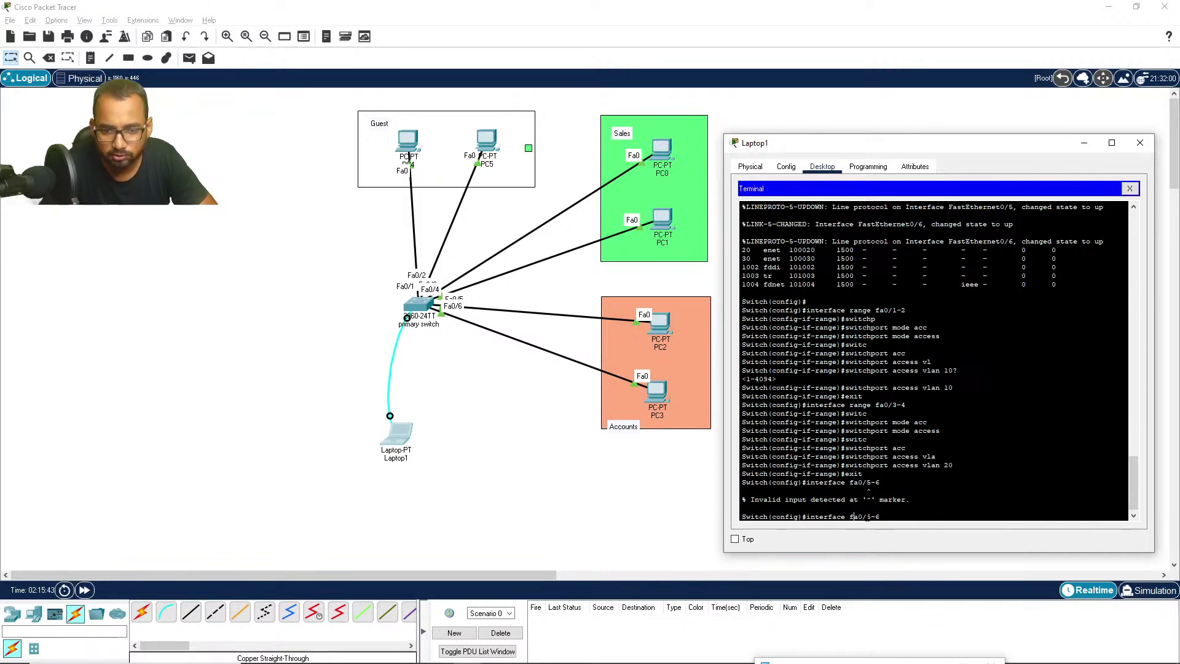
{"action": "type", "text": "ange"}
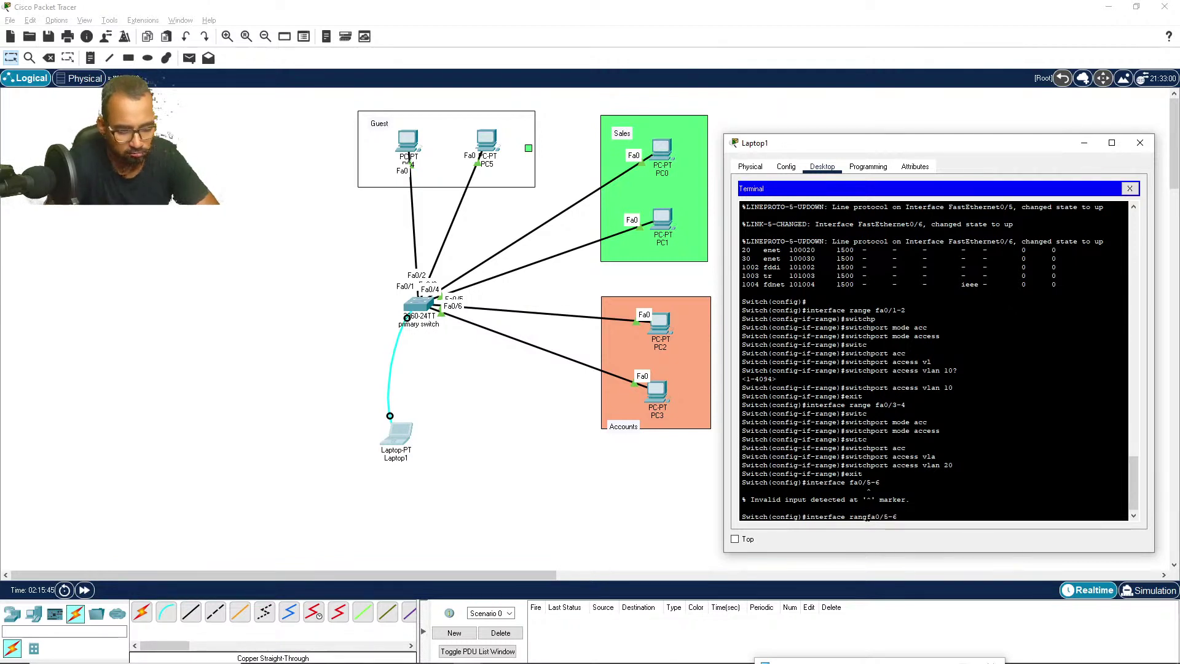
{"action": "key", "text": "Return"}
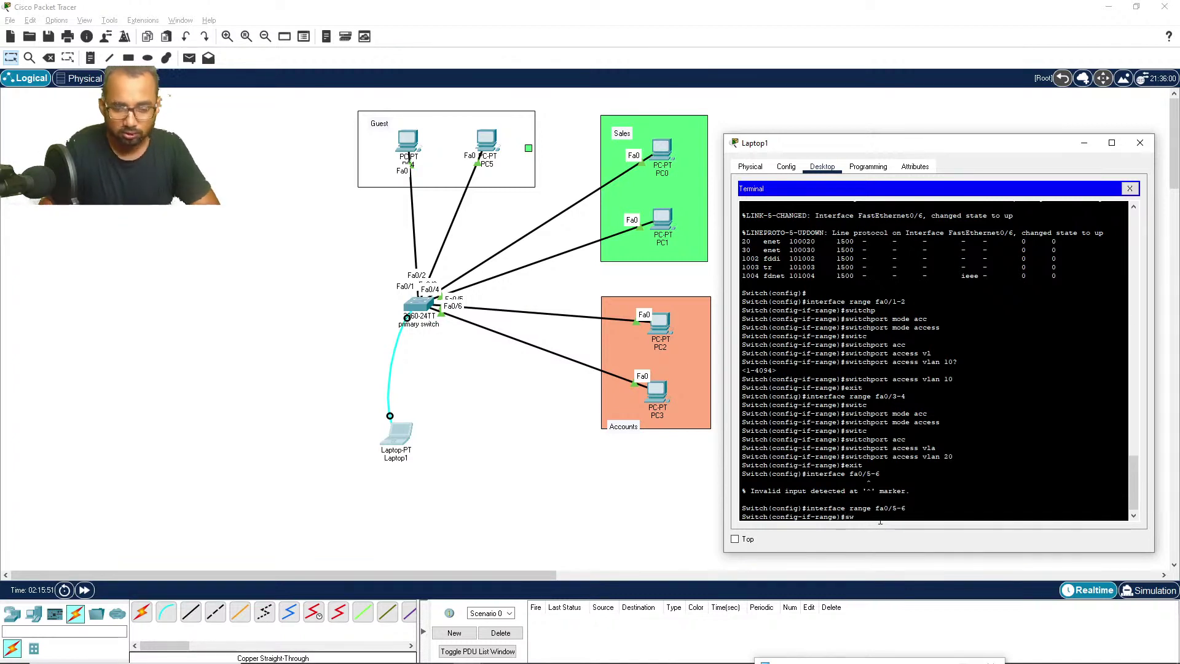
Step: Set the fa0/5-6 interface range to access mode with switchport mode access
{"action": "type", "text": "itchport"}
{"action": "key", "text": "Tab"}
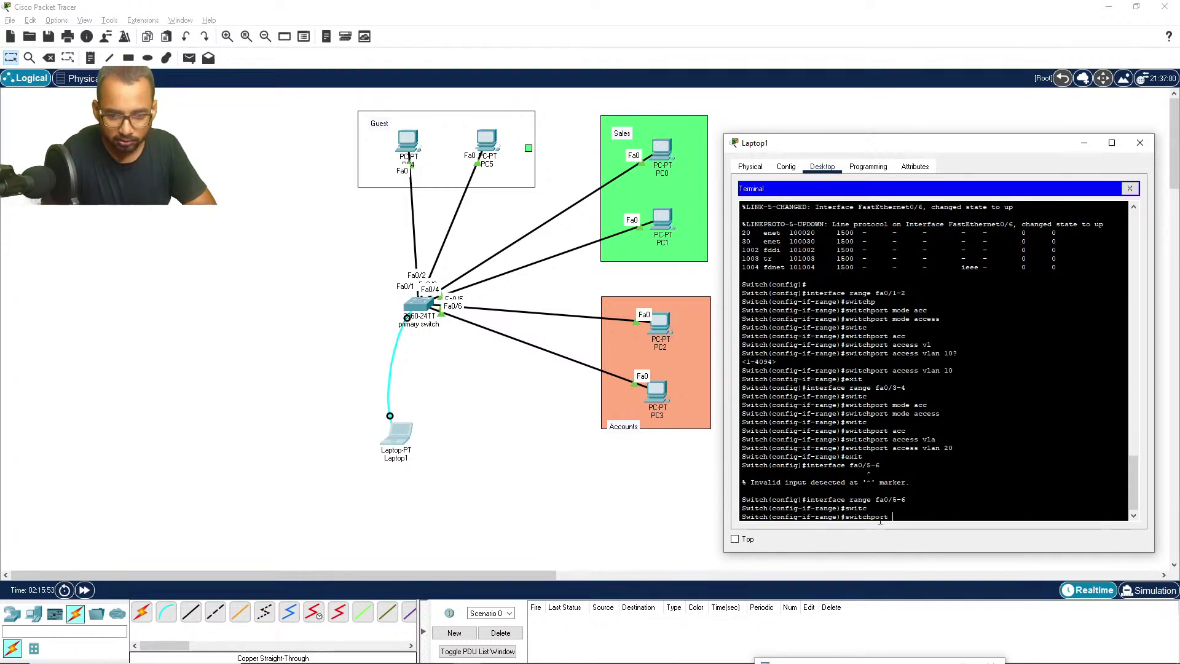
{"action": "type", "text": "mode acc"}
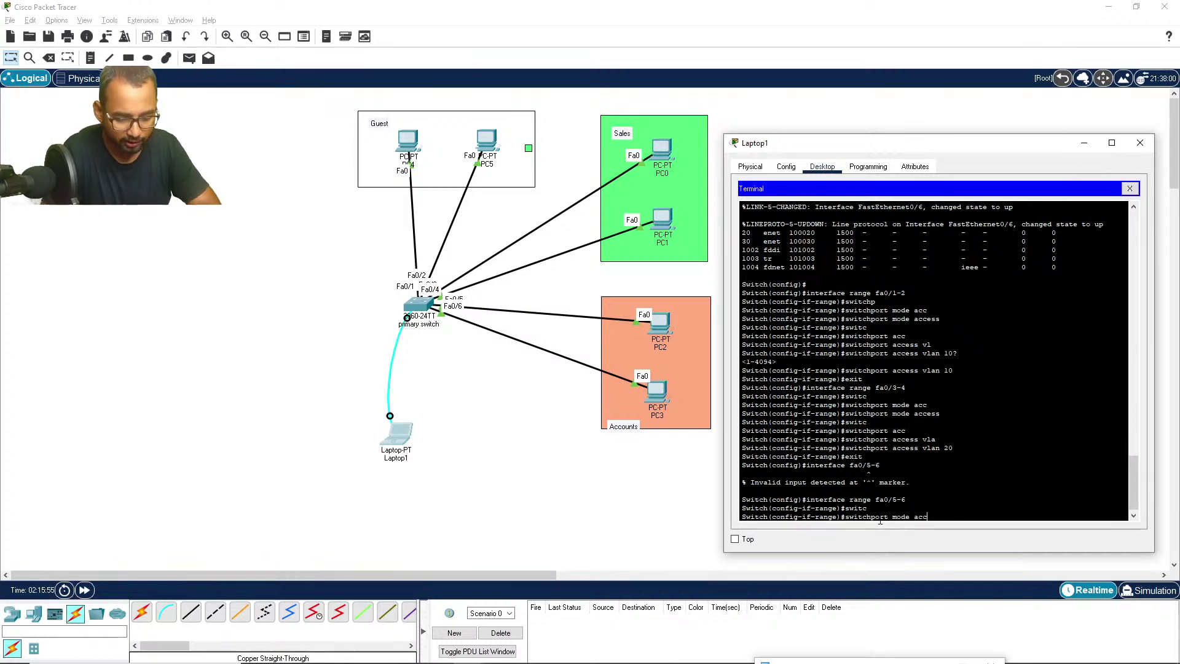
{"action": "key", "text": "Tab"}
{"action": "key", "text": "Return"}
Step: Assign the fa0/5-6 range to VLAN 30 with switchport access vlan 30, and exit to global configuration mode
{"action": "type", "text": "switc"}
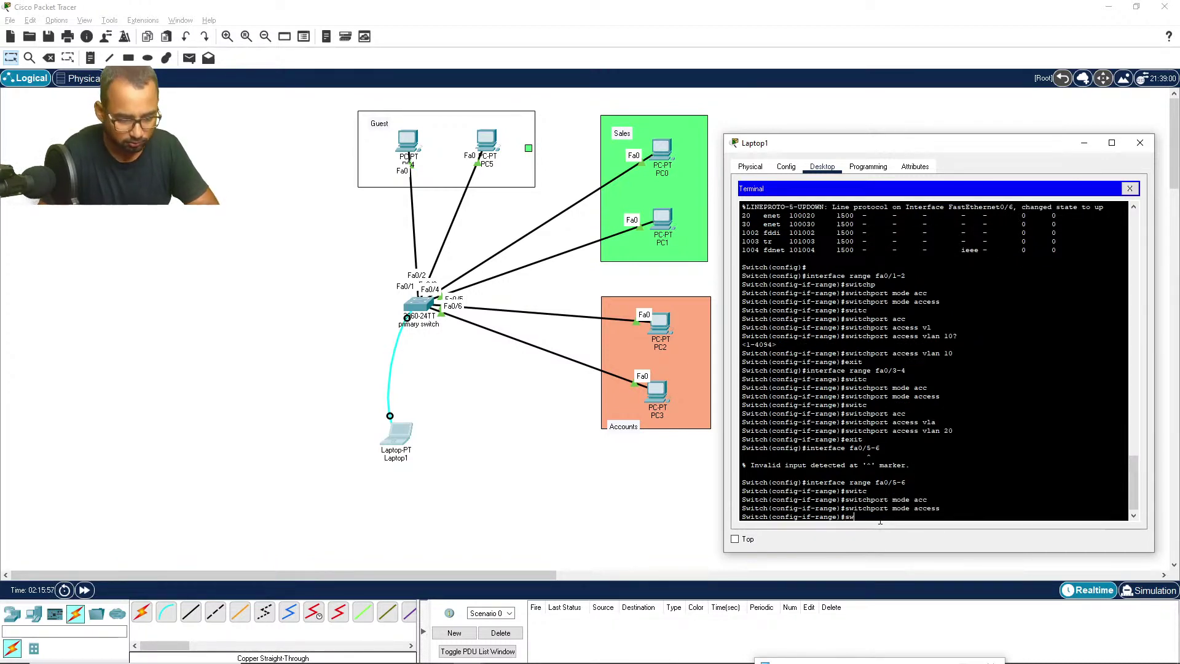
{"action": "key", "text": "Tab"}
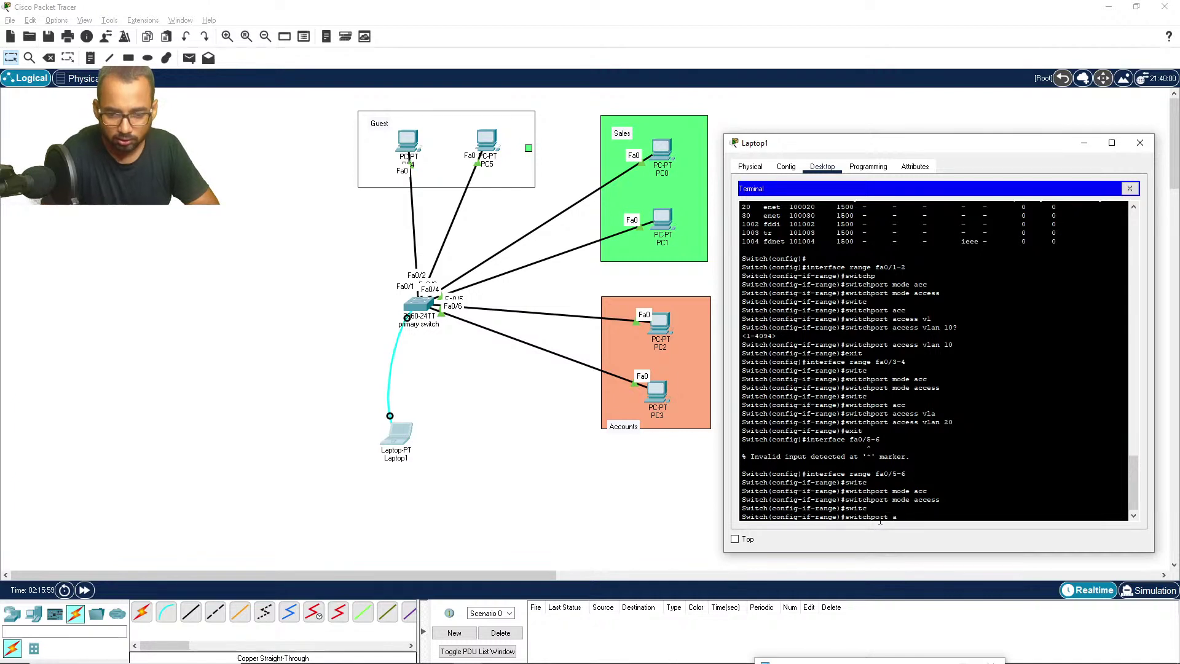
{"action": "type", "text": "acc"}
{"action": "key", "text": "Tab"}
{"action": "type", "text": "vla"}
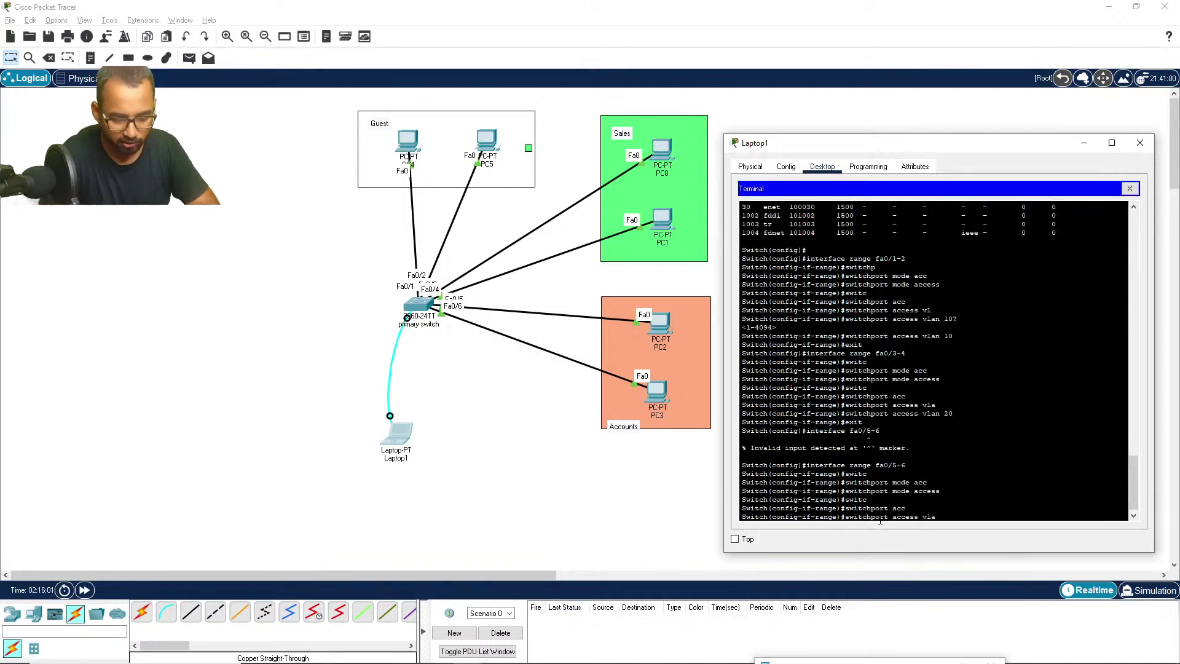
{"action": "key", "text": "Tab"}
{"action": "type", "text": "30"}
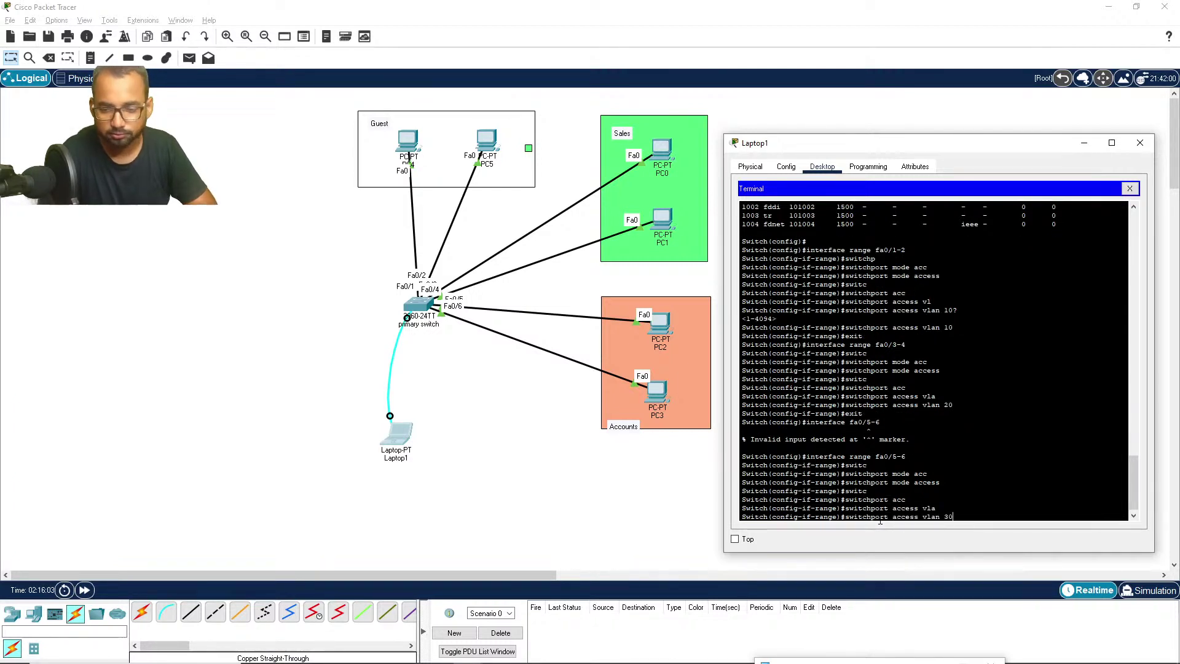
{"action": "key", "text": "Return"}
{"action": "key", "text": "Return"}
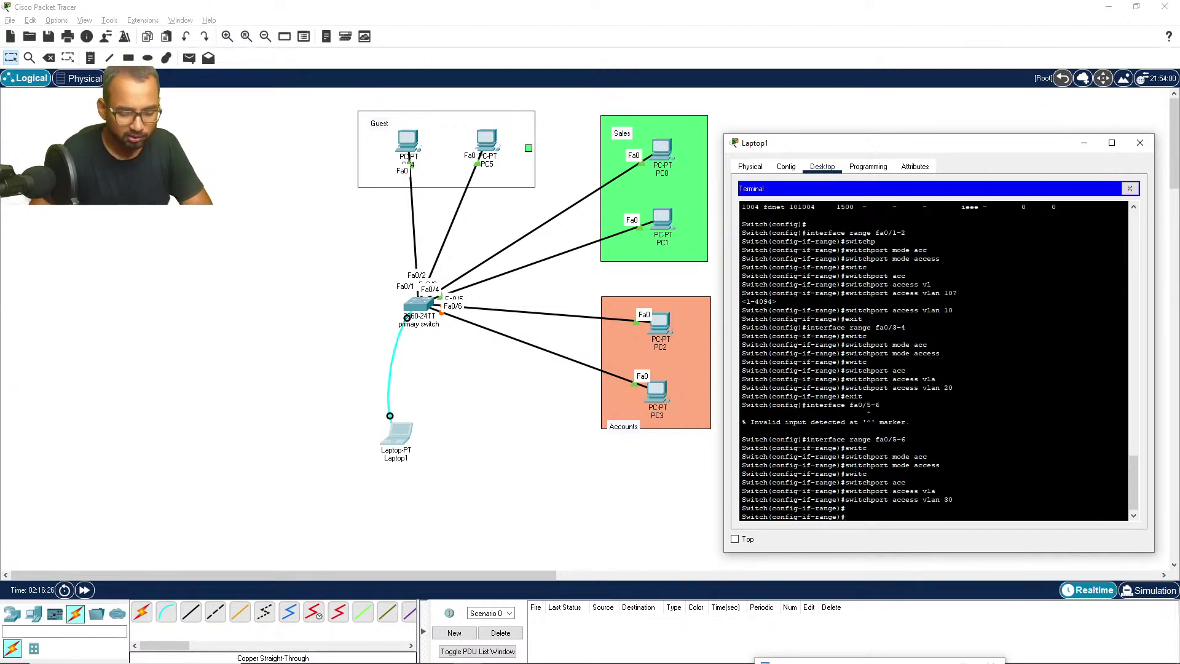
{"action": "key", "text": "Return"}
{"action": "key", "text": "Return"}
{"action": "type", "text": "e"}
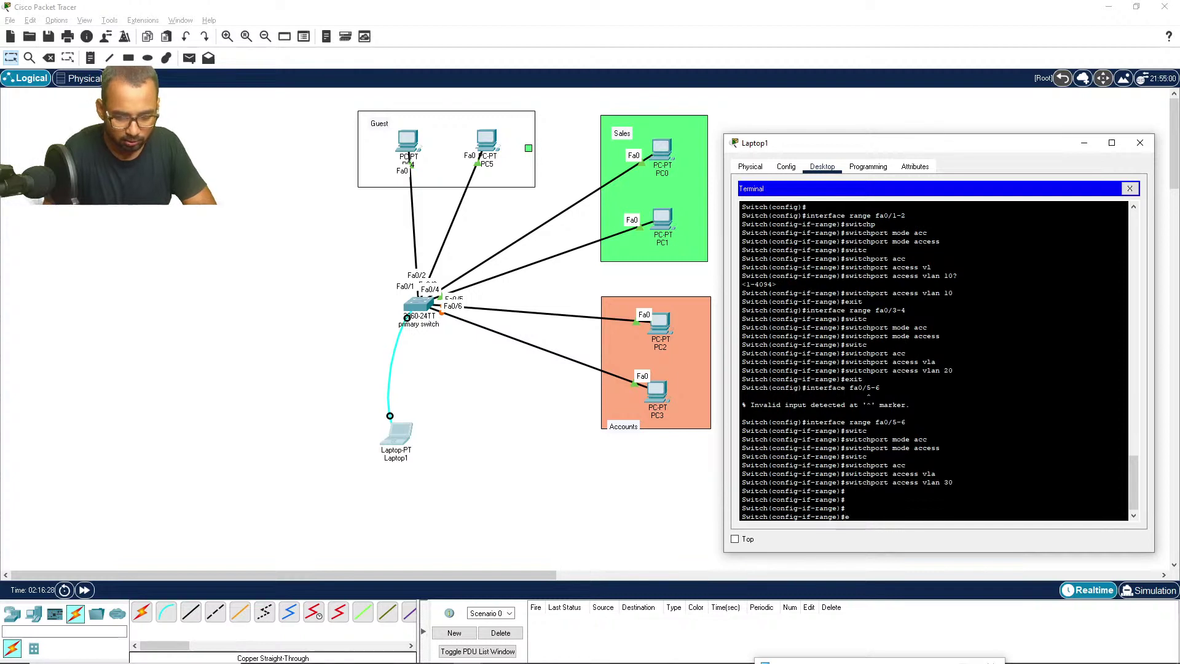
{"action": "type", "text": "xit"}
{"action": "key", "text": "Return"}
Step: Enter configuration of the switch's VLAN 10 virtual interface with interface vlan 10
{"action": "type", "text": "itch(config)#i"}
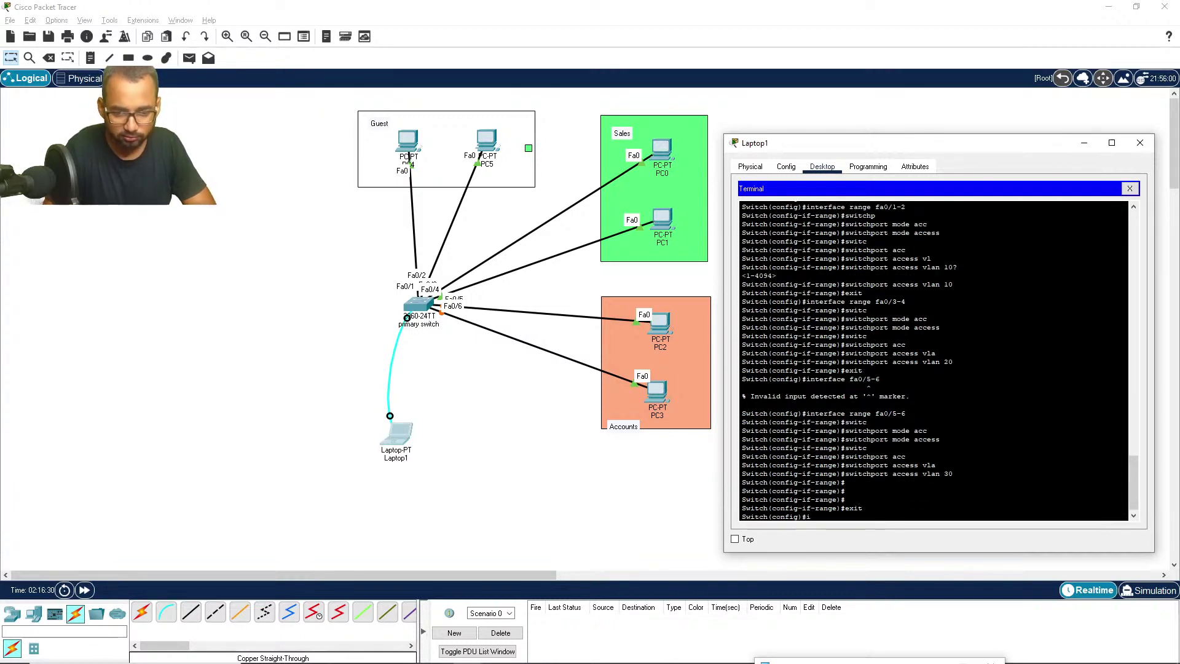
{"action": "type", "text": "nter"}
{"action": "key", "text": "Tab"}
{"action": "type", "text": "v"}
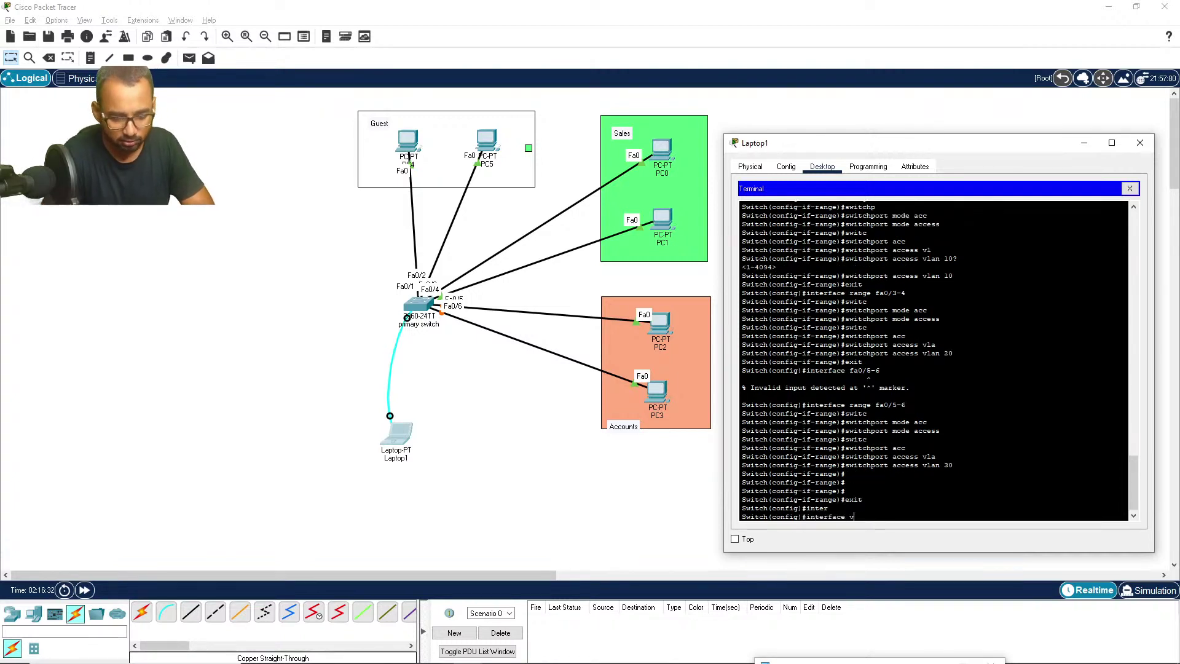
{"action": "type", "text": "lan 10"}
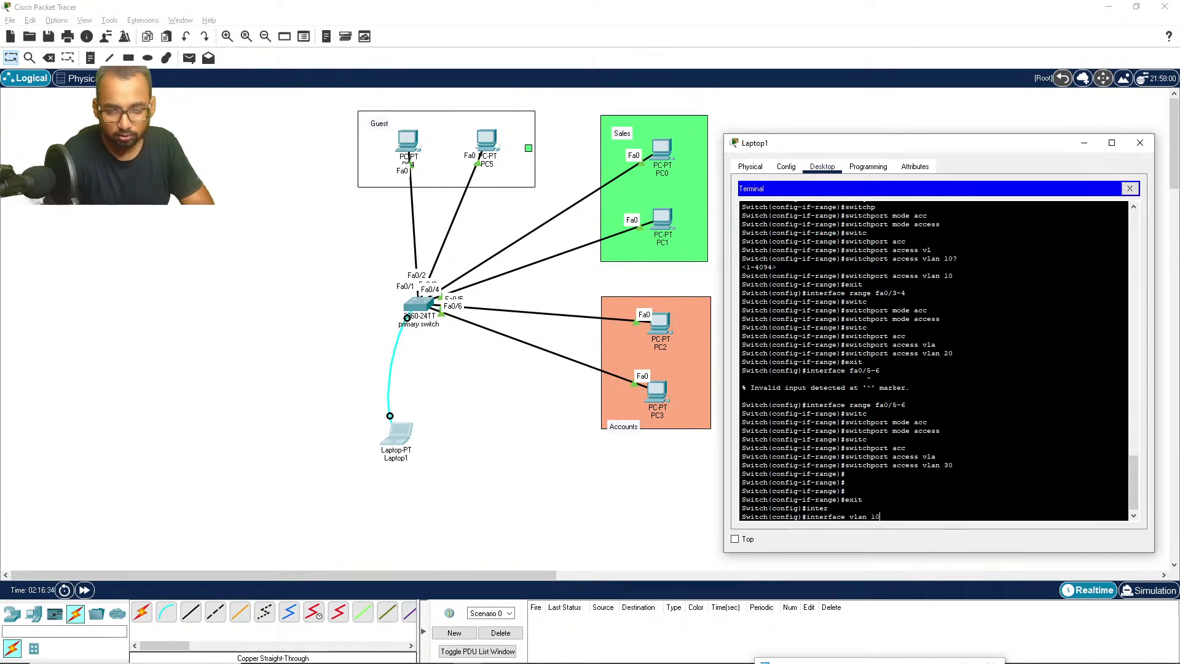
{"action": "key", "text": "Return"}
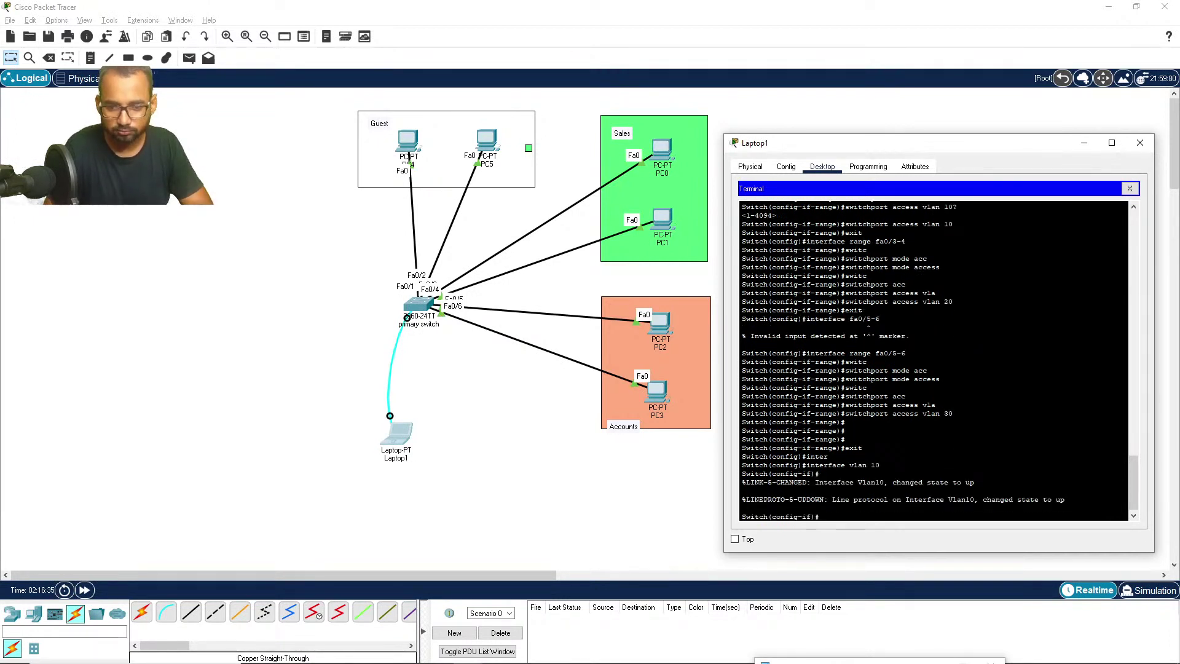
{"action": "key", "text": "Return"}
{"action": "key", "text": "Return"}
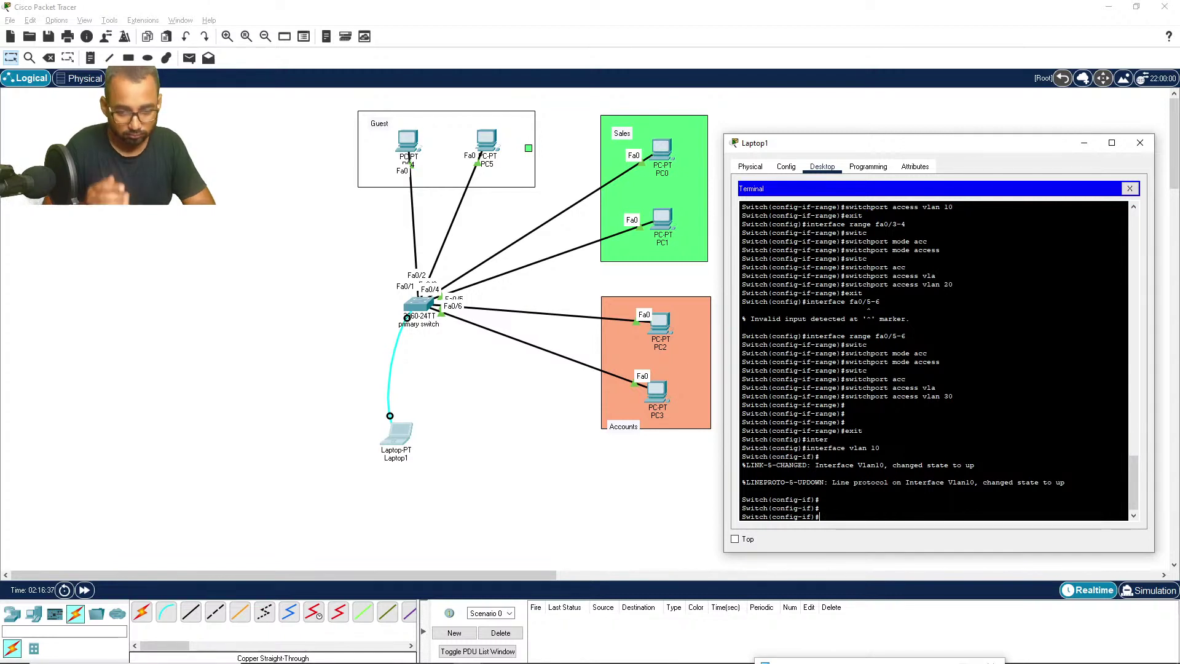
Step: Give the VLAN 10 interface the IP address 192.168.1.2 with subnet mask 255.255.255.0
{"action": "type", "text": "ip "}
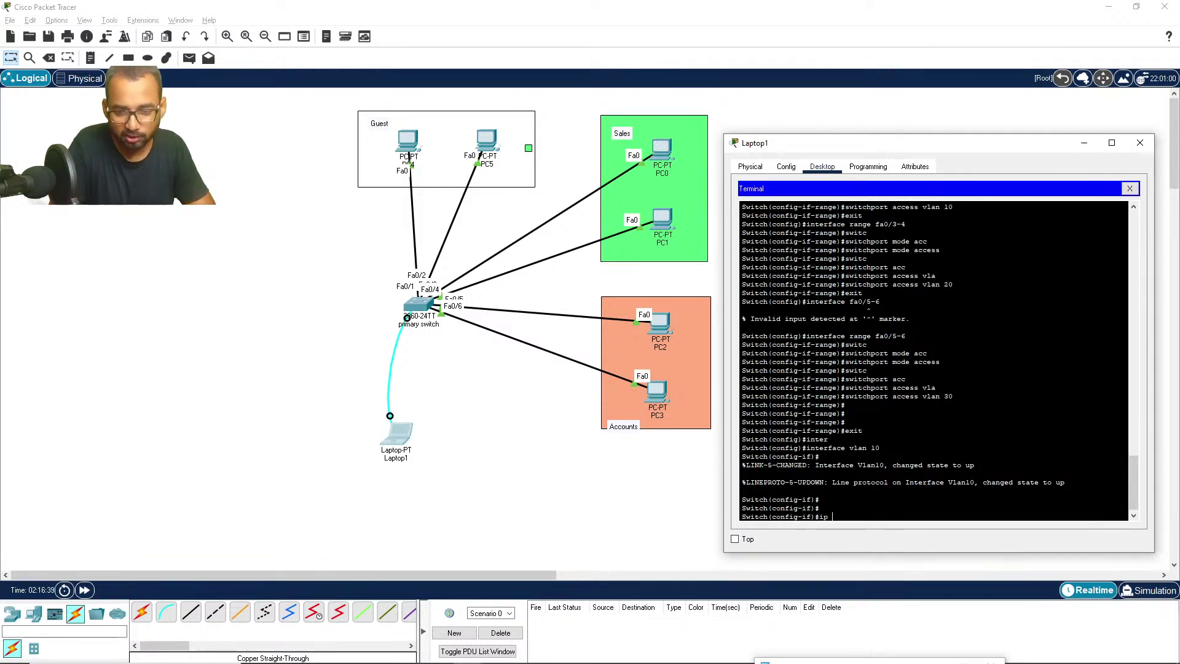
{"action": "type", "text": "add"}
{"action": "key", "text": "Tab"}
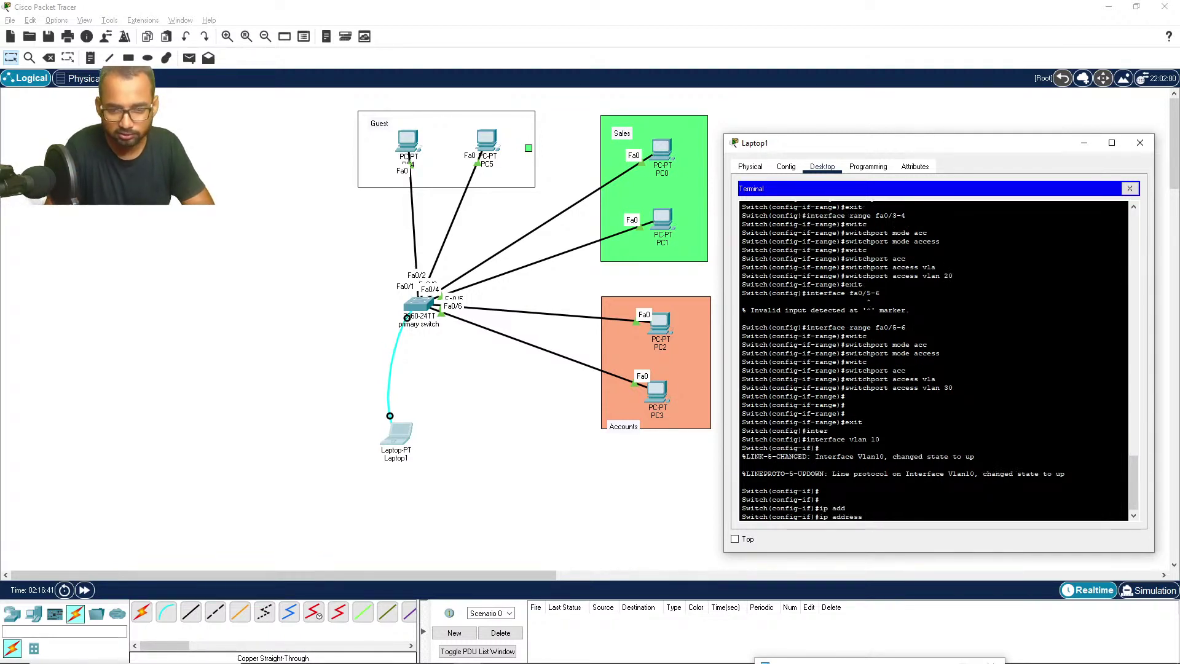
{"action": "type", "text": "192"}
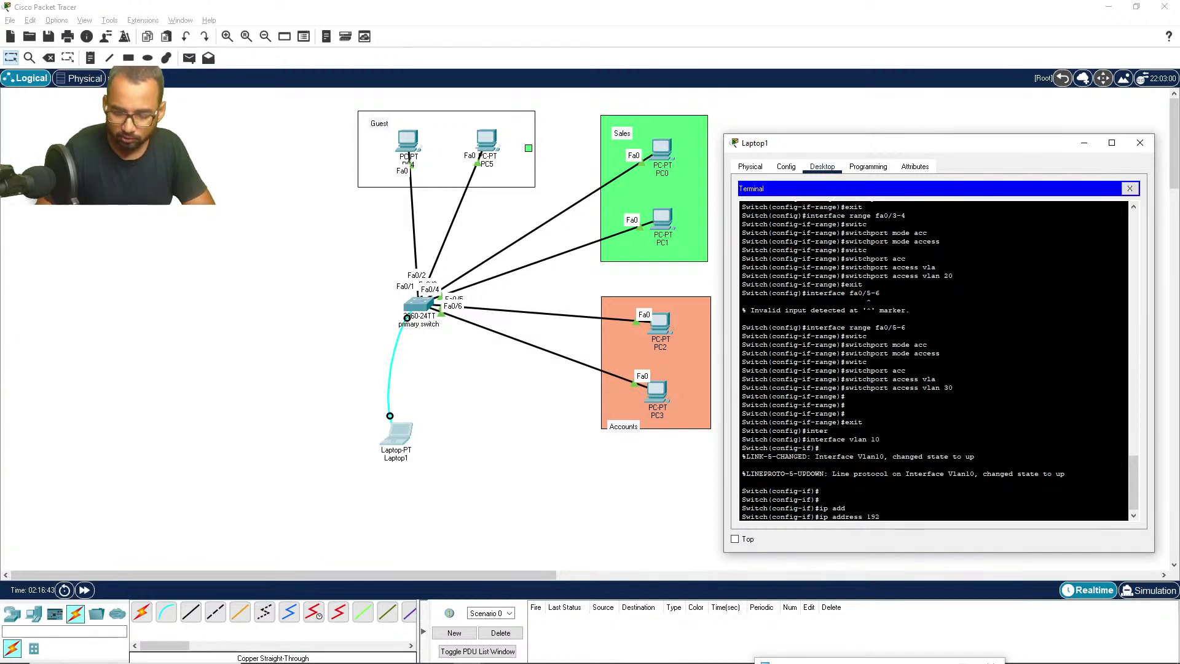
{"action": "type", "text": ".168.1"}
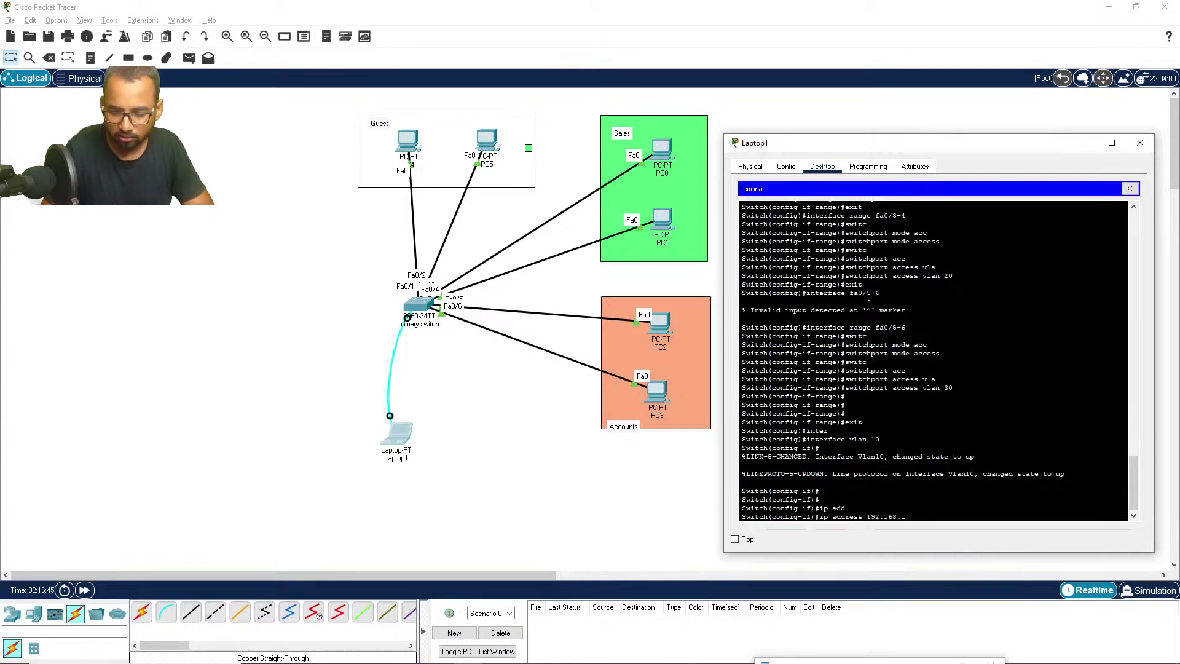
{"action": "type", "text": "."}
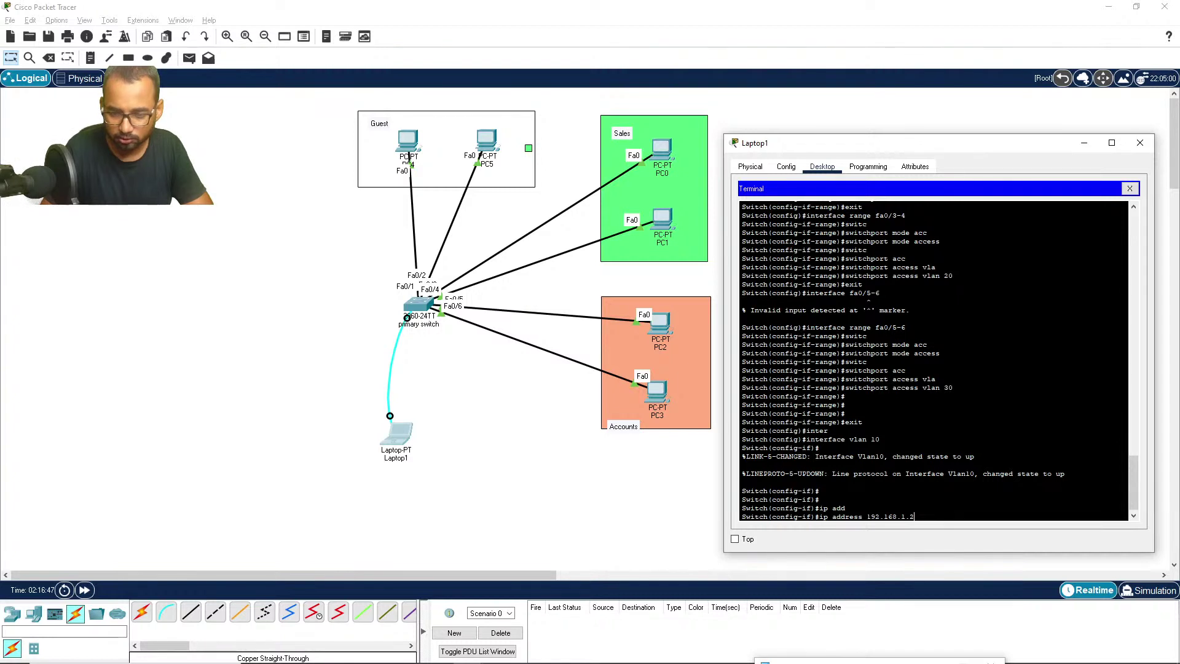
{"action": "type", "text": "2 255.2"}
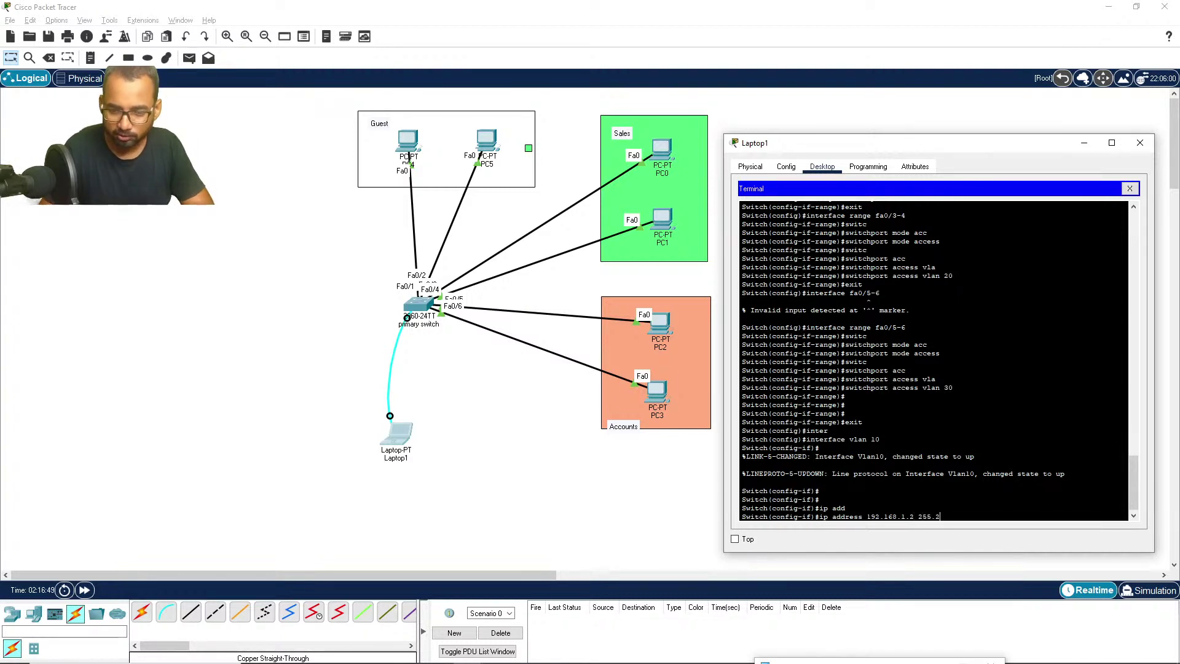
{"action": "type", "text": "55.255.0"}
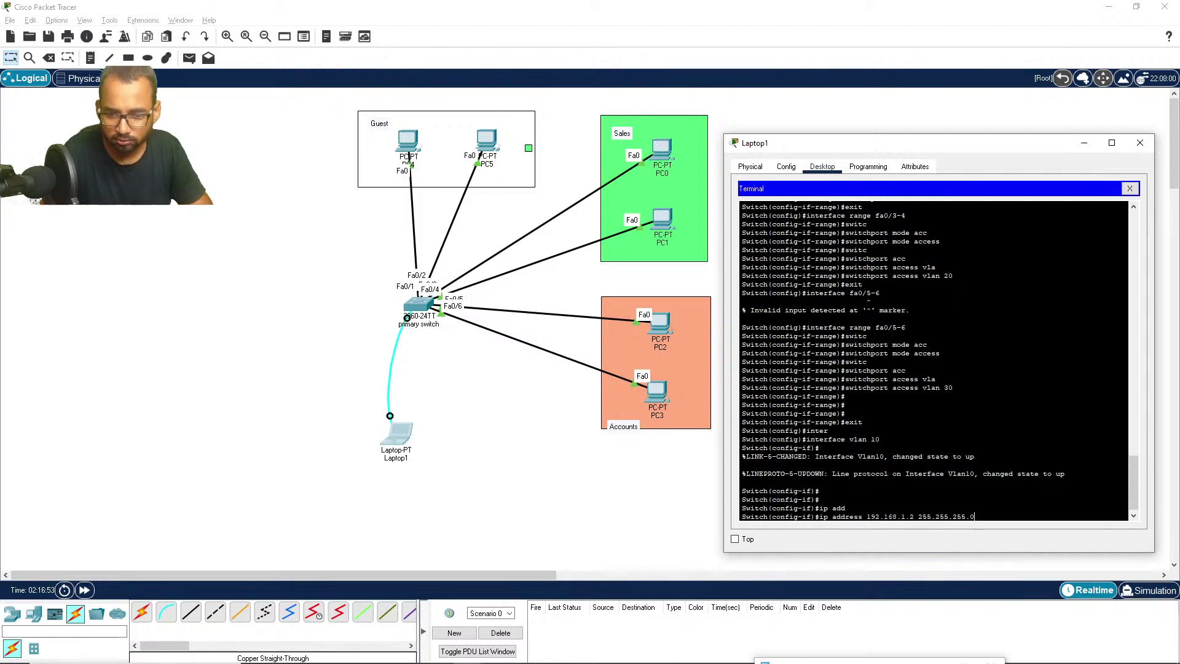
{"action": "key", "text": "Return"}
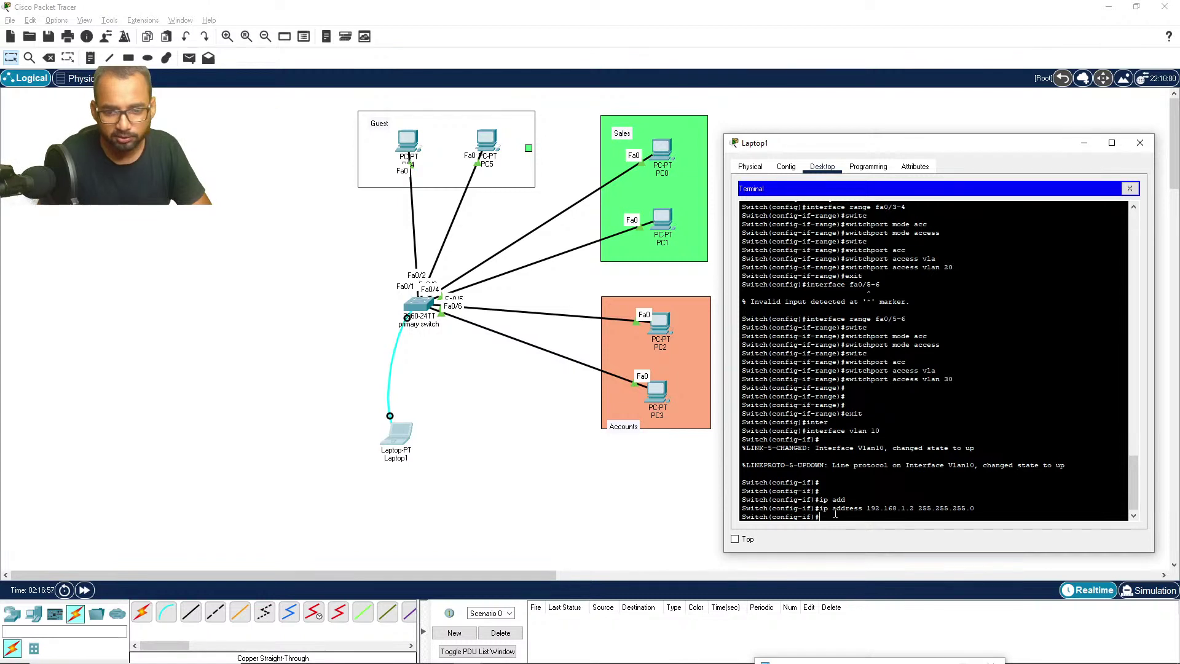
Step: Enable the VLAN 10 interface with no shut, and exit to global configuration mode
{"action": "type", "text": "no"}
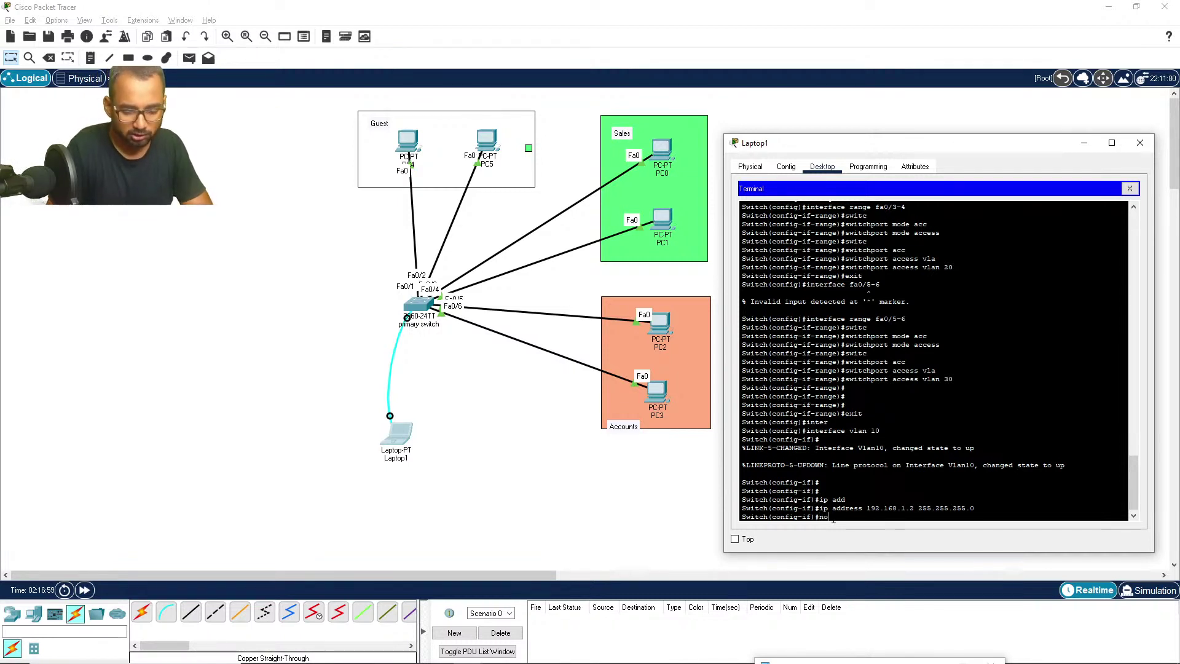
{"action": "type", "text": " shu"}
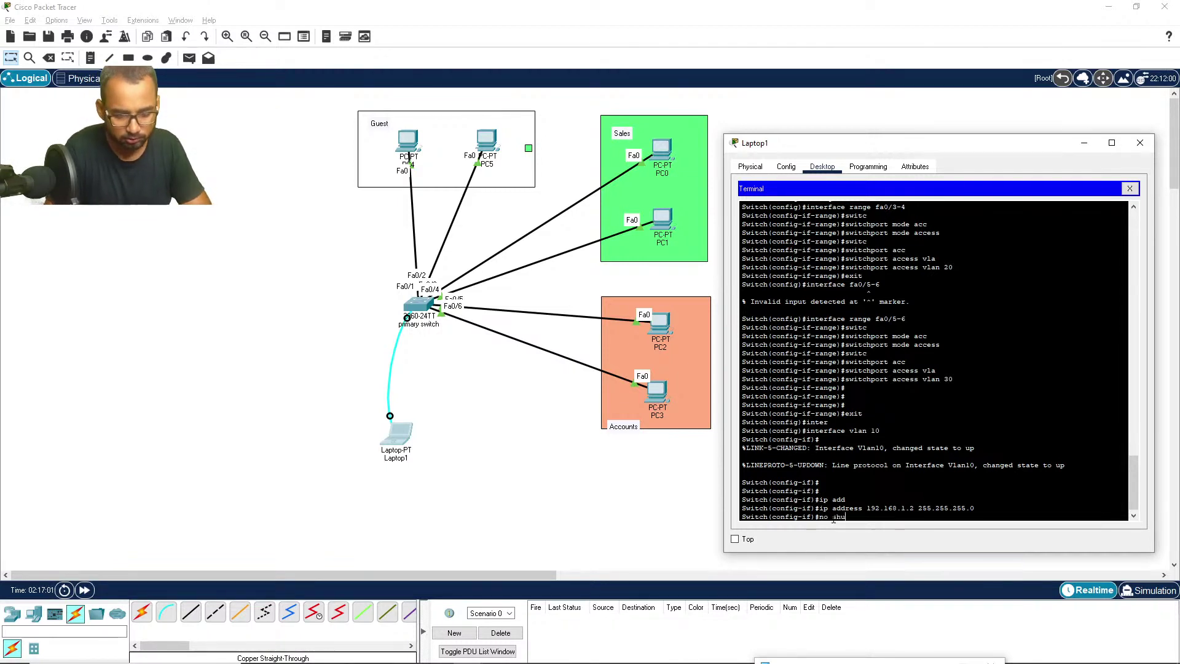
{"action": "type", "text": "t"}
{"action": "key", "text": "Return"}
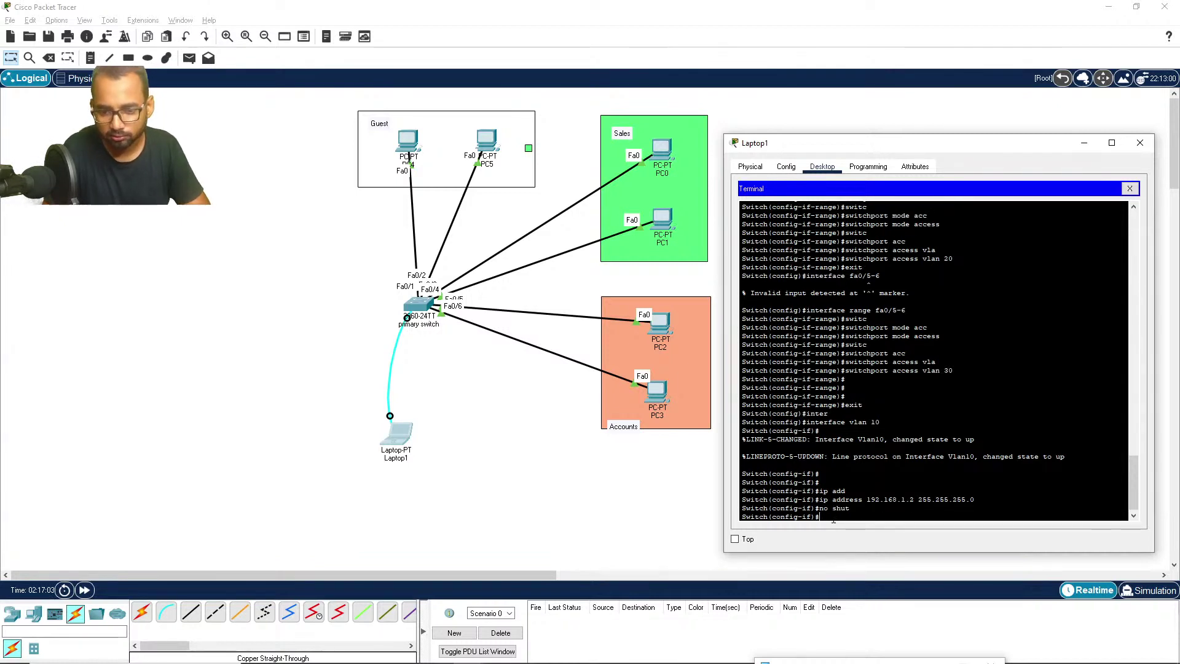
{"action": "key", "text": "Return"}
{"action": "type", "text": "ex"}
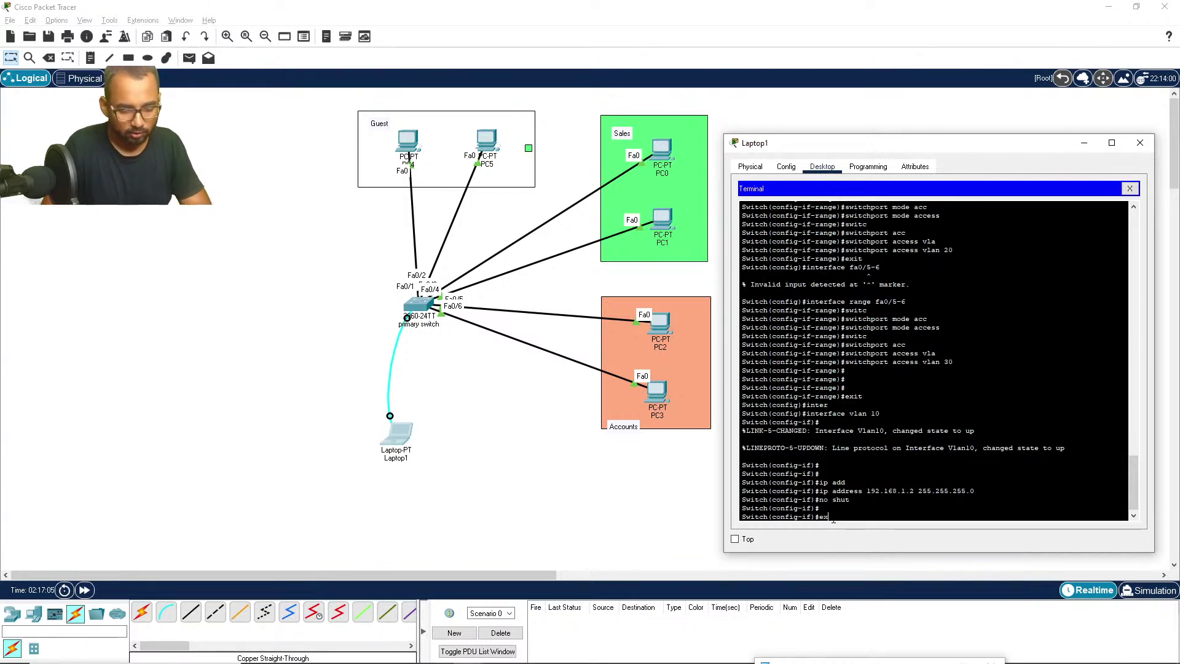
{"action": "type", "text": "it"}
{"action": "key", "text": "Return"}
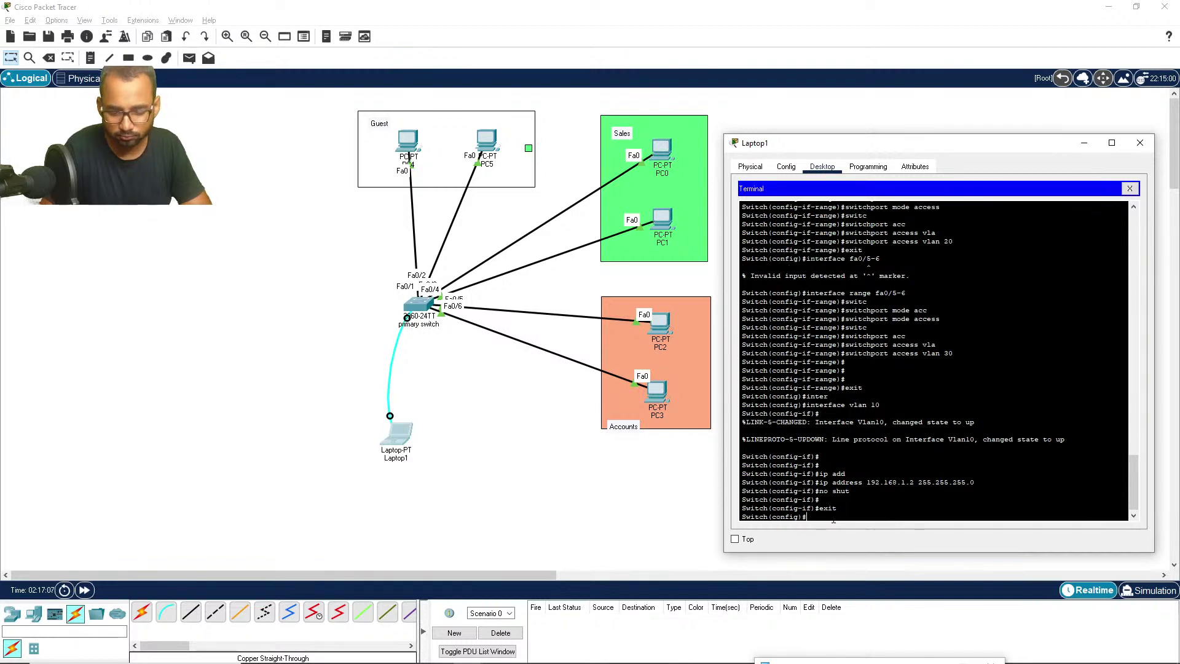
Step: Enter configuration of the switch's VLAN 20 virtual interface with interface vlan 20
{"action": "type", "text": "in"}
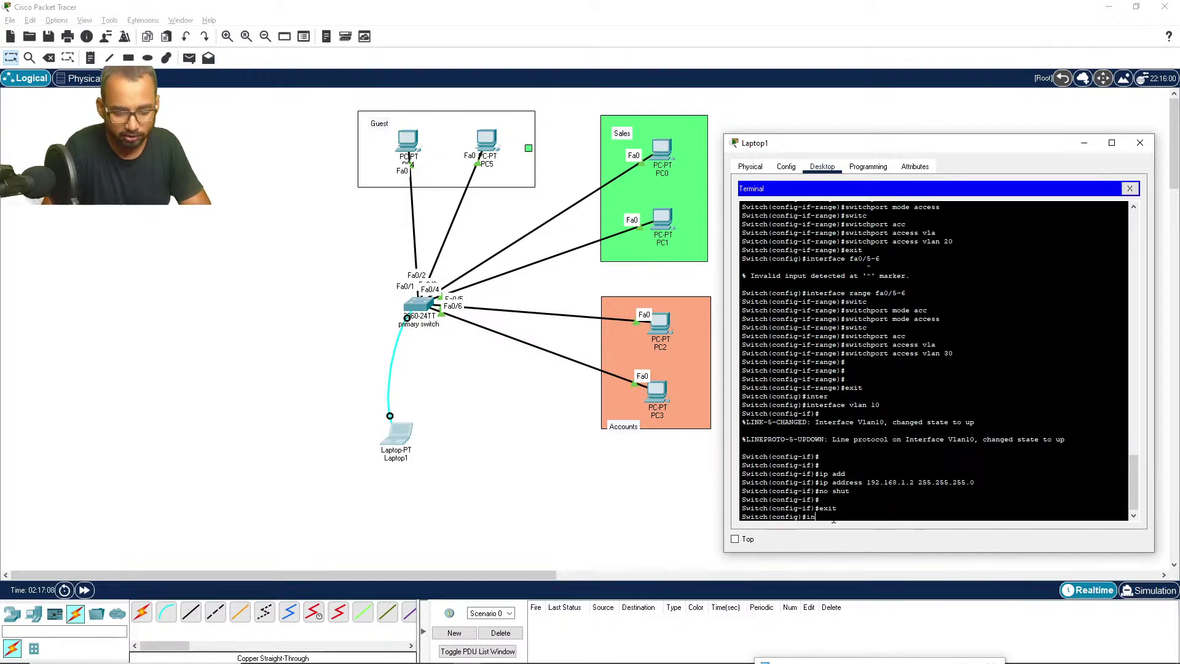
{"action": "type", "text": "terface vlan 20"}
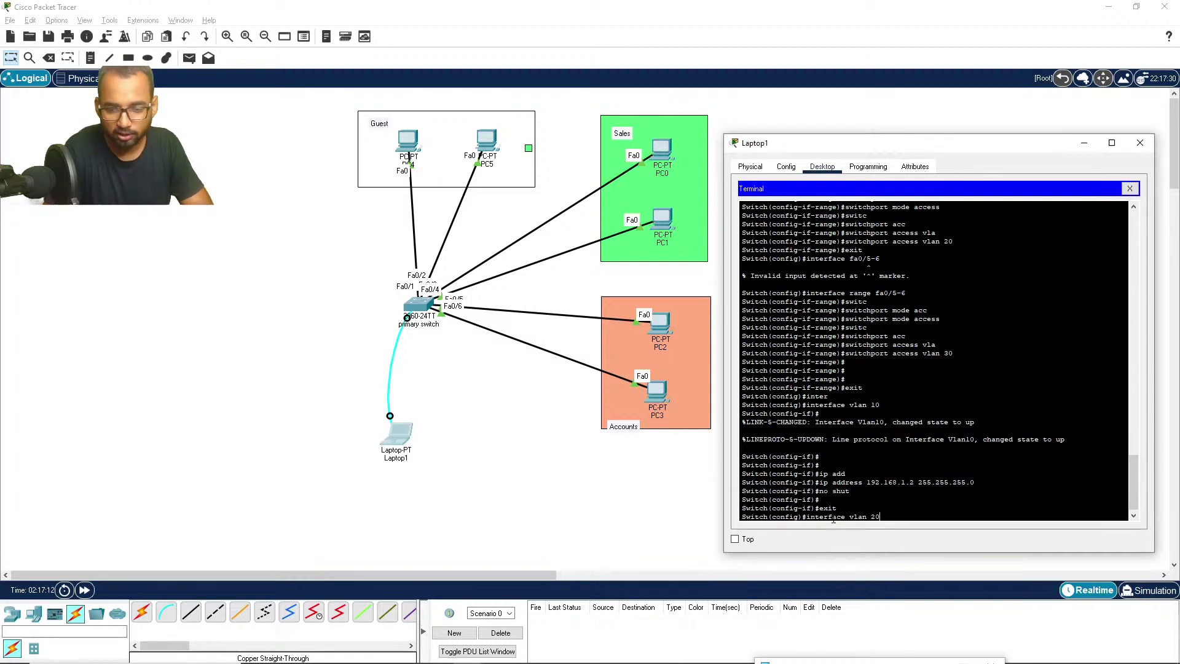
{"action": "key", "text": "Return"}
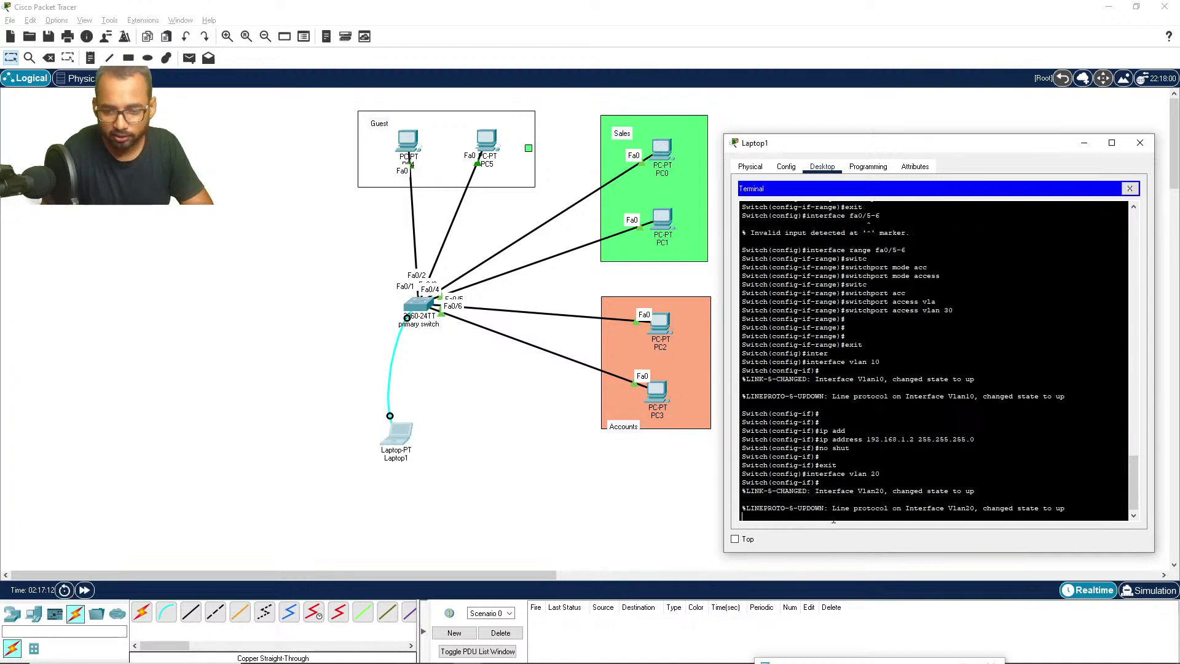
{"action": "key", "text": "Return"}
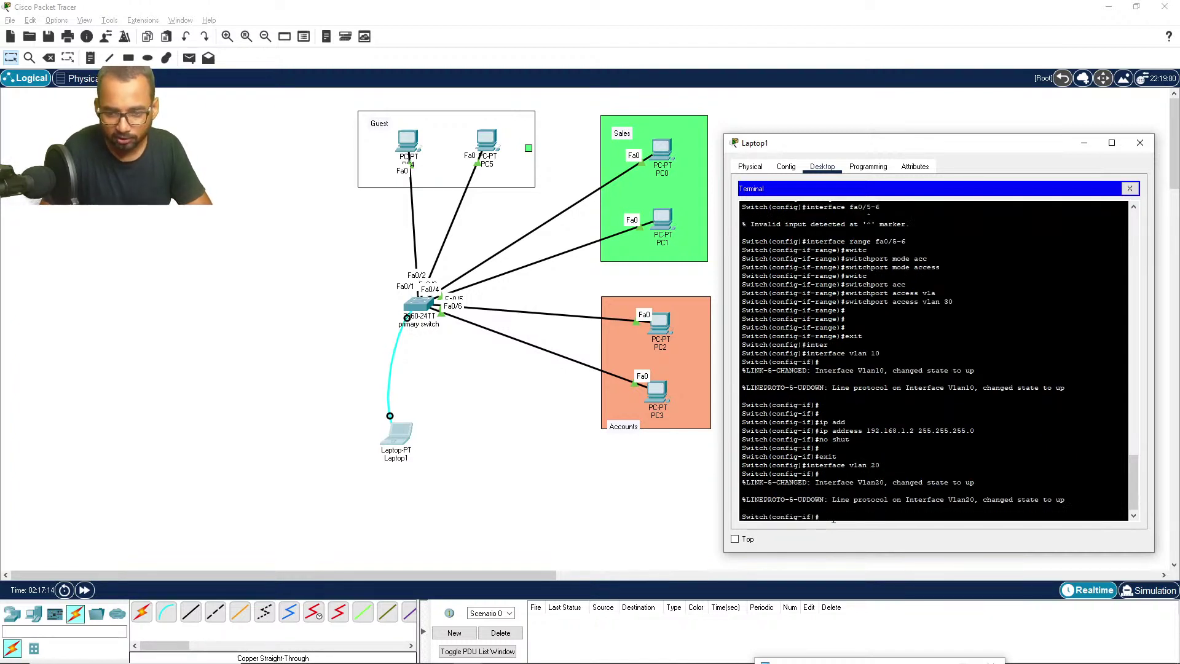
Step: Give the VLAN 20 interface the IP address 192.168.2.2 with subnet mask 255.255.255.0
{"action": "type", "text": "ip a"}
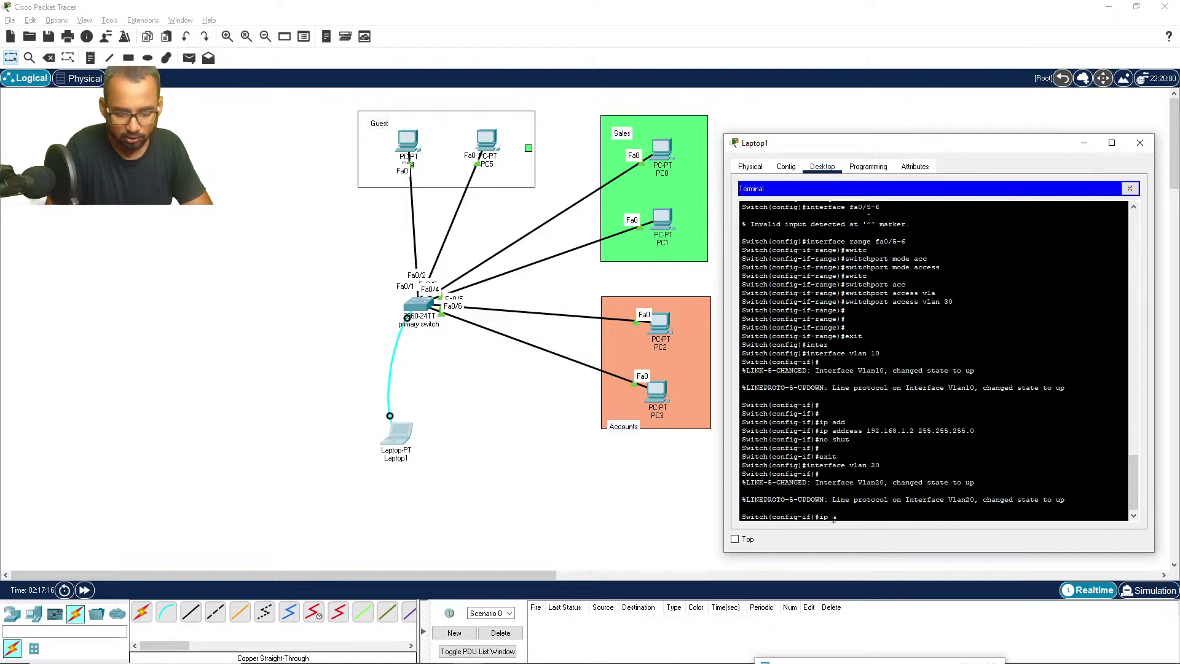
{"action": "type", "text": "dd"}
{"action": "key", "text": "Tab"}
{"action": "type", "text": "192.168"}
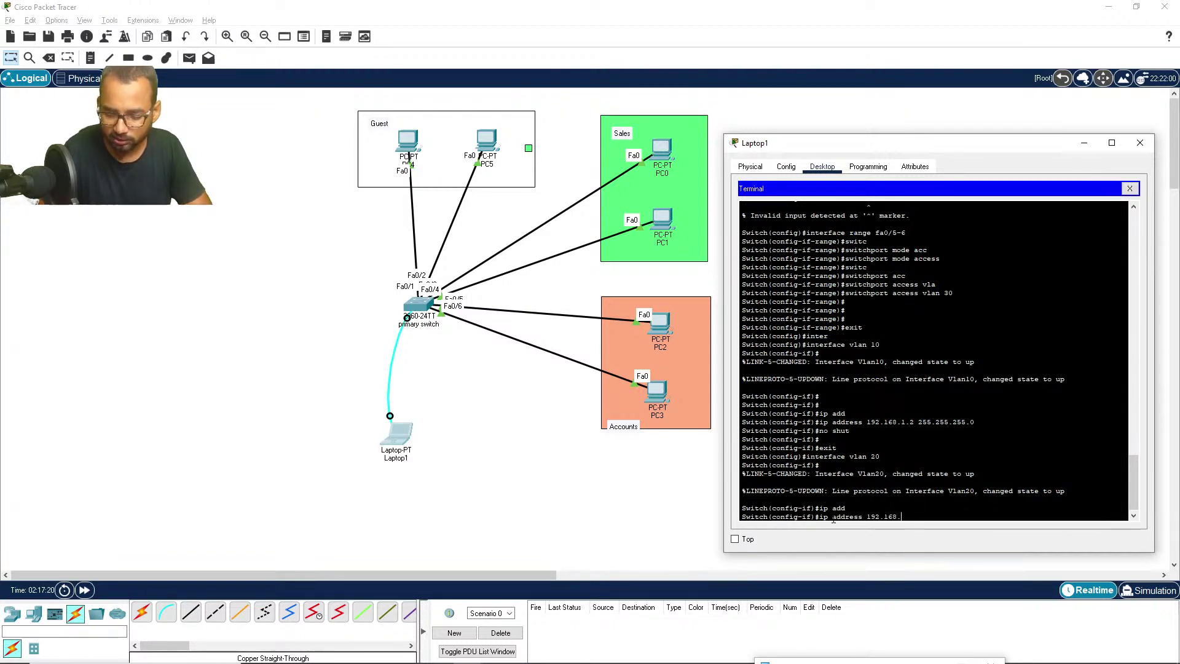
{"action": "type", "text": ".2.2 255"}
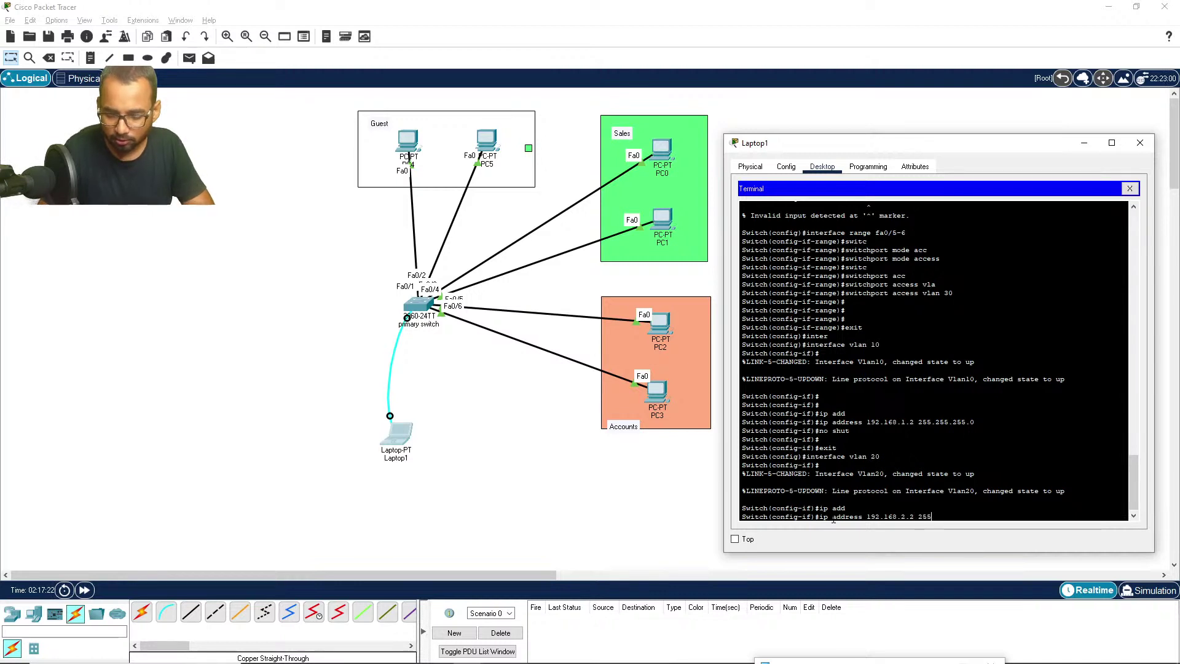
{"action": "type", "text": ".255.255.0"}
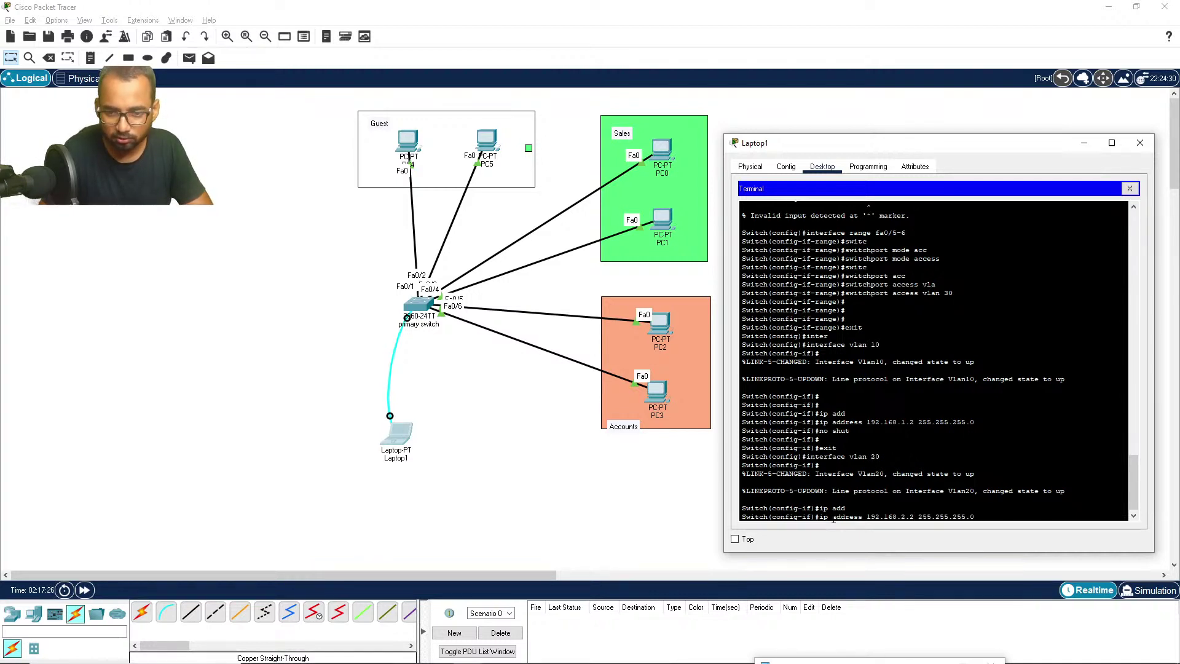
{"action": "key", "text": "Return"}
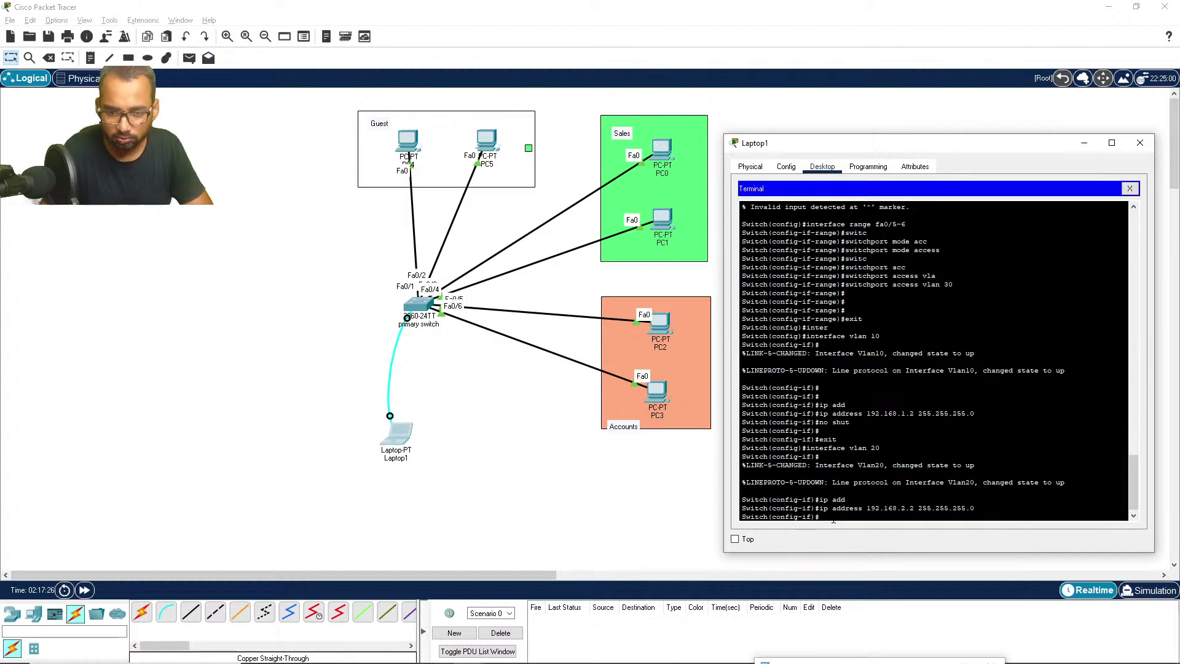
Step: Enable the VLAN 20 interface with no shut, and exit to global configuration mode
{"action": "type", "text": "no shut"}
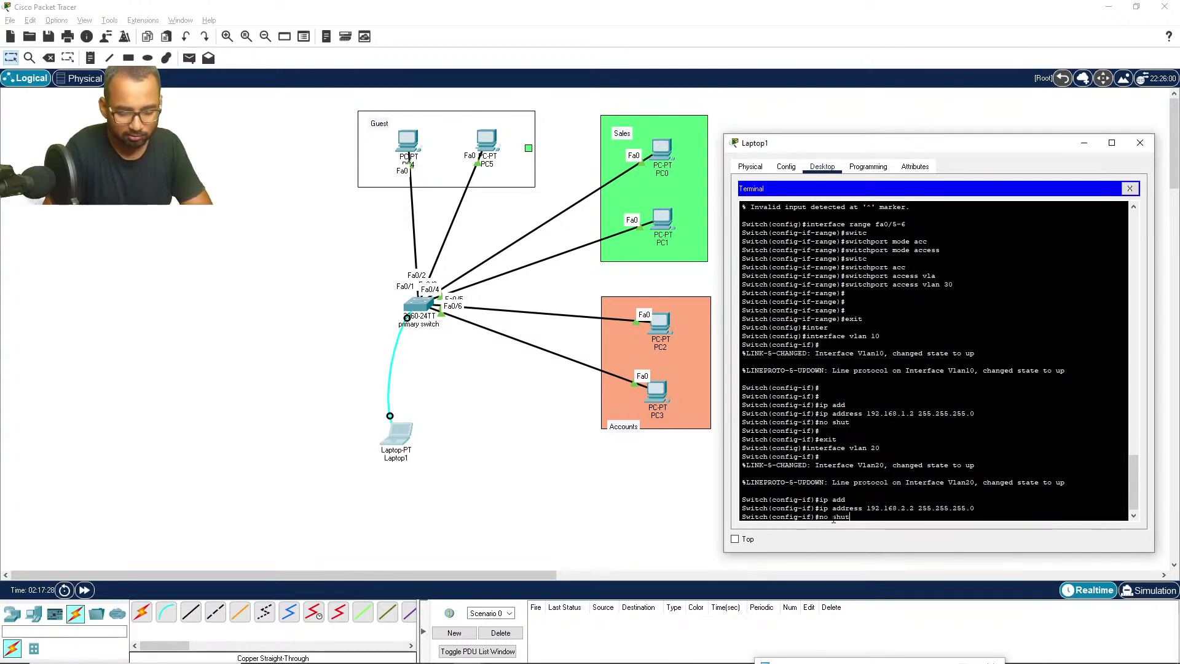
{"action": "key", "text": "Return"}
{"action": "type", "text": "exi"}
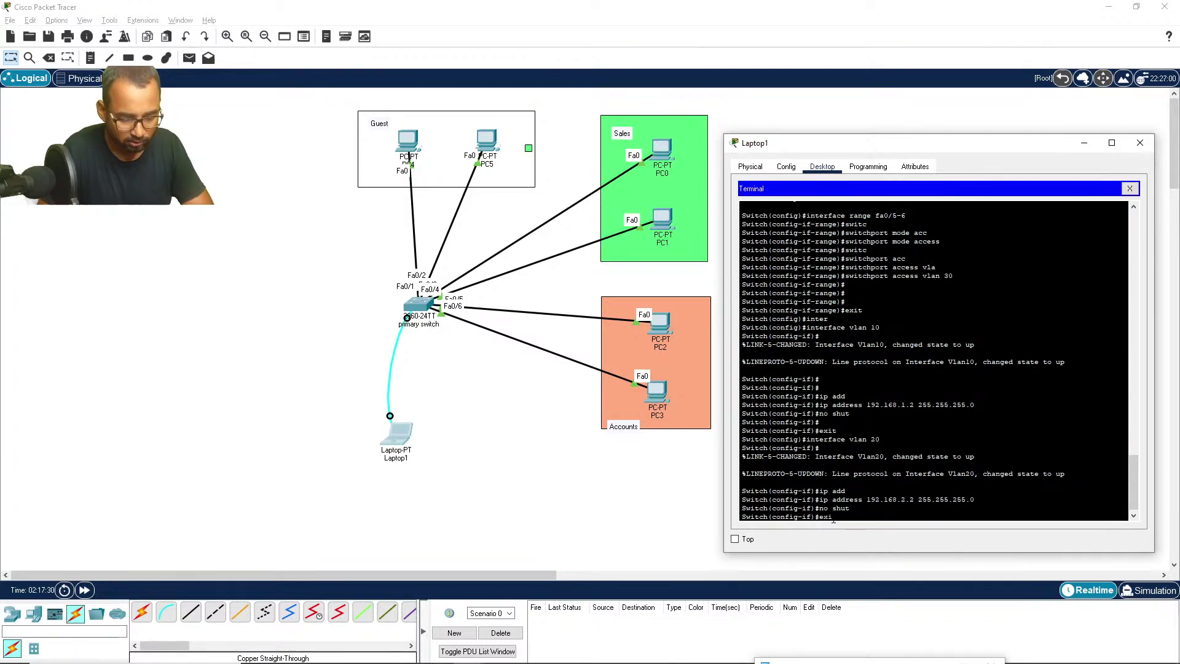
{"action": "type", "text": "t"}
{"action": "key", "text": "Return"}
{"action": "type", "text": "vla"}
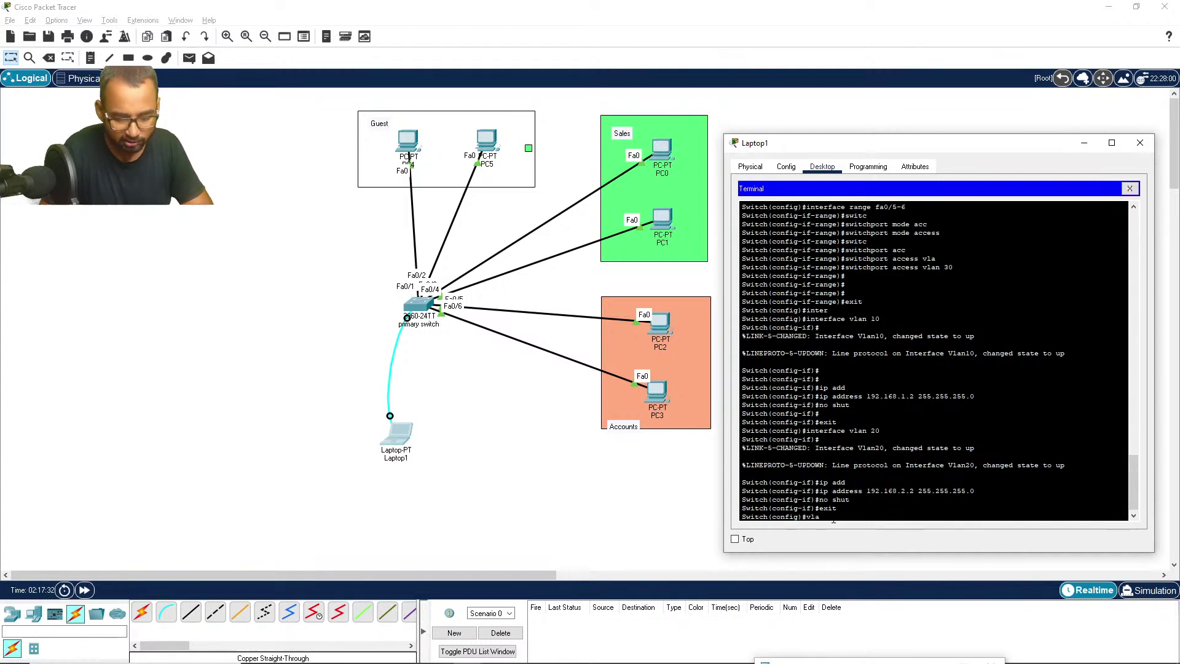
{"action": "type", "text": "n 30"}
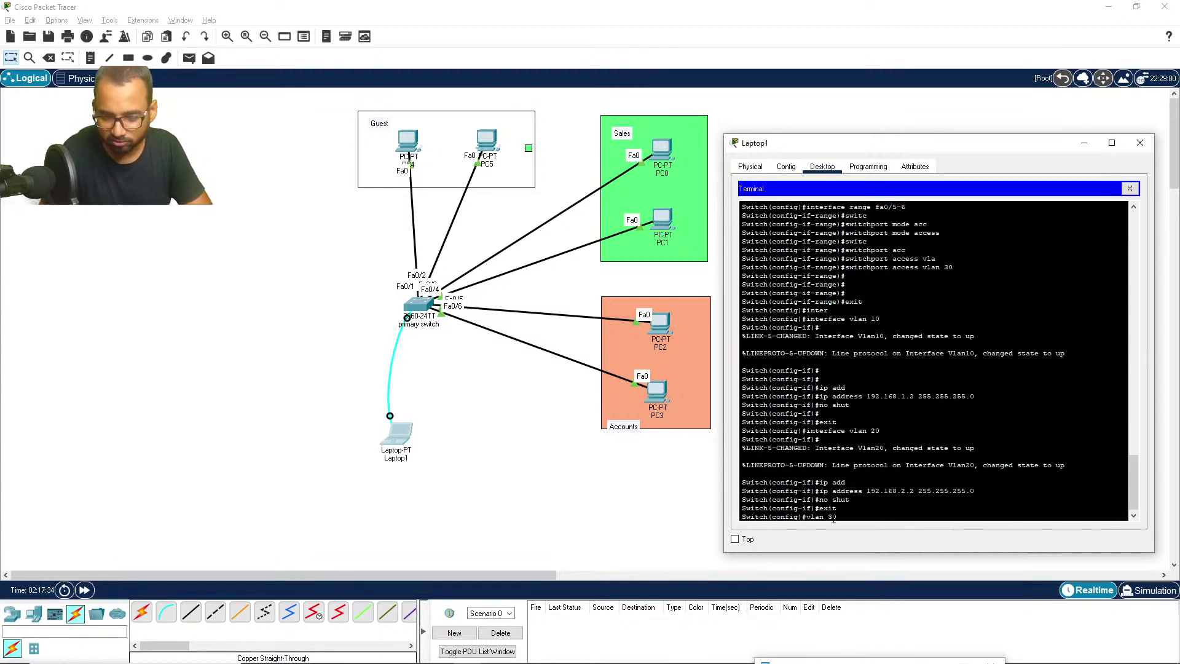
{"action": "key", "text": "Return"}
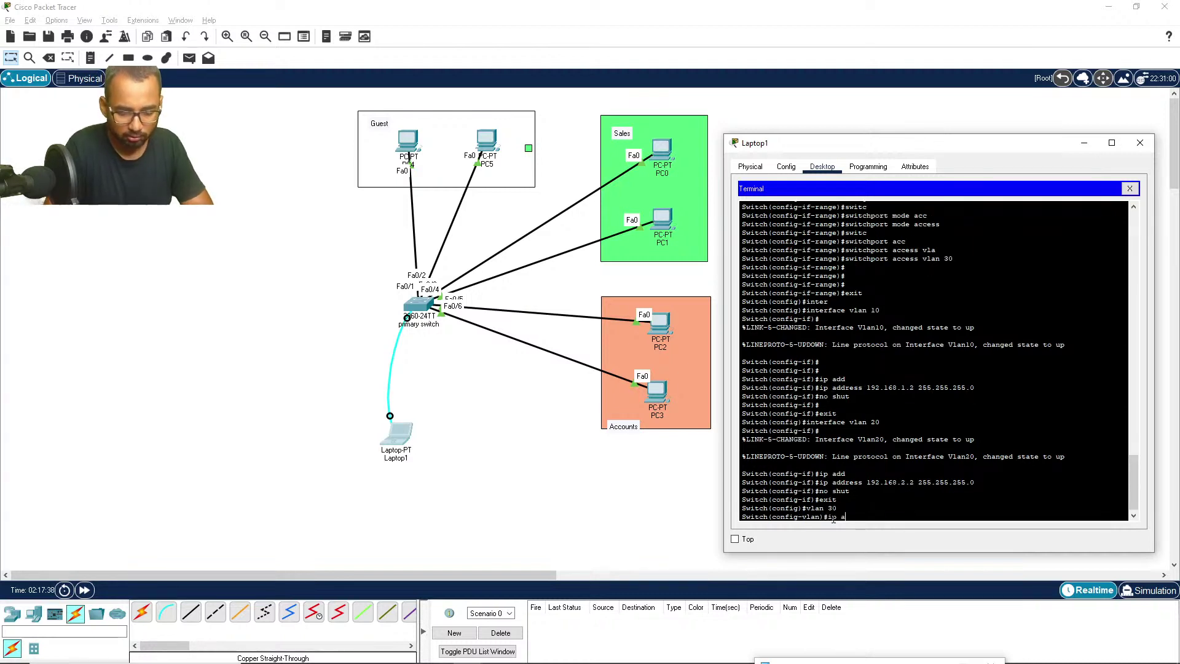
{"action": "type", "text": "ip add"}
{"action": "key", "text": "Tab"}
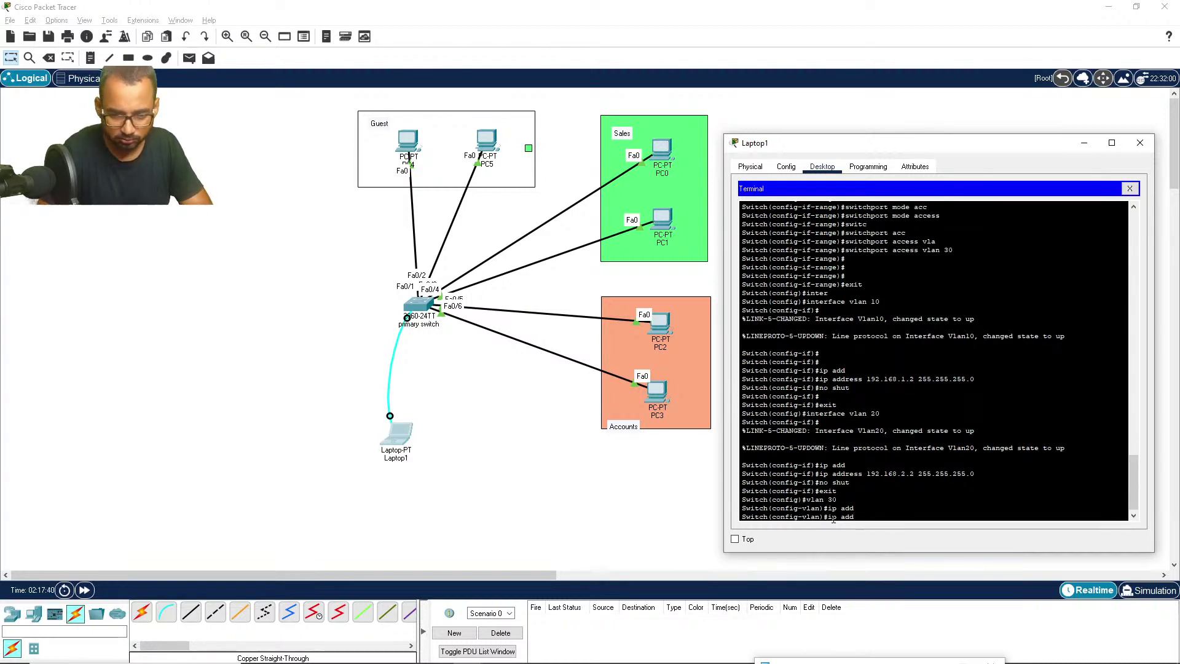
{"action": "type", "text": "r"}
{"action": "key", "text": "Tab"}
{"action": "key", "text": "BackSpace"}
{"action": "key", "text": "BackSpace"}
{"action": "key", "text": "BackSpace"}
{"action": "key", "text": "BackSpace"}
{"action": "key", "text": "BackSpace"}
{"action": "key", "text": "BackSpace"}
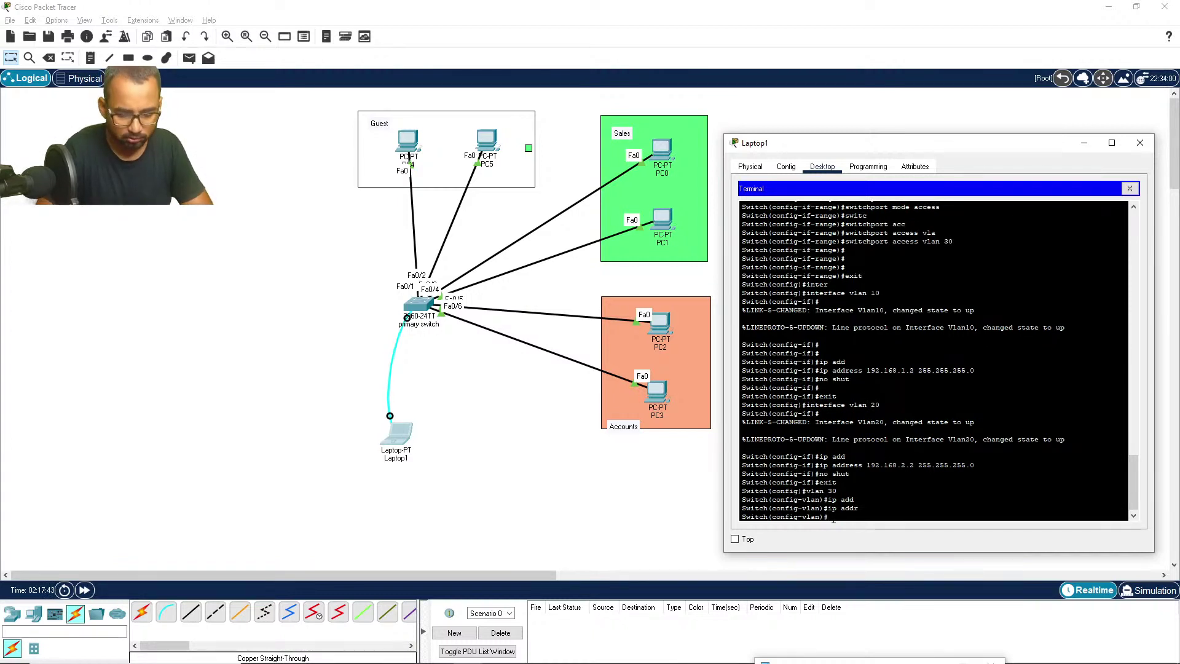
{"action": "type", "text": "exit"}
{"action": "key", "text": "Return"}
Step: Enter configuration of the switch's VLAN 30 virtual interface with interface vlan 30
{"action": "type", "text": "inter"}
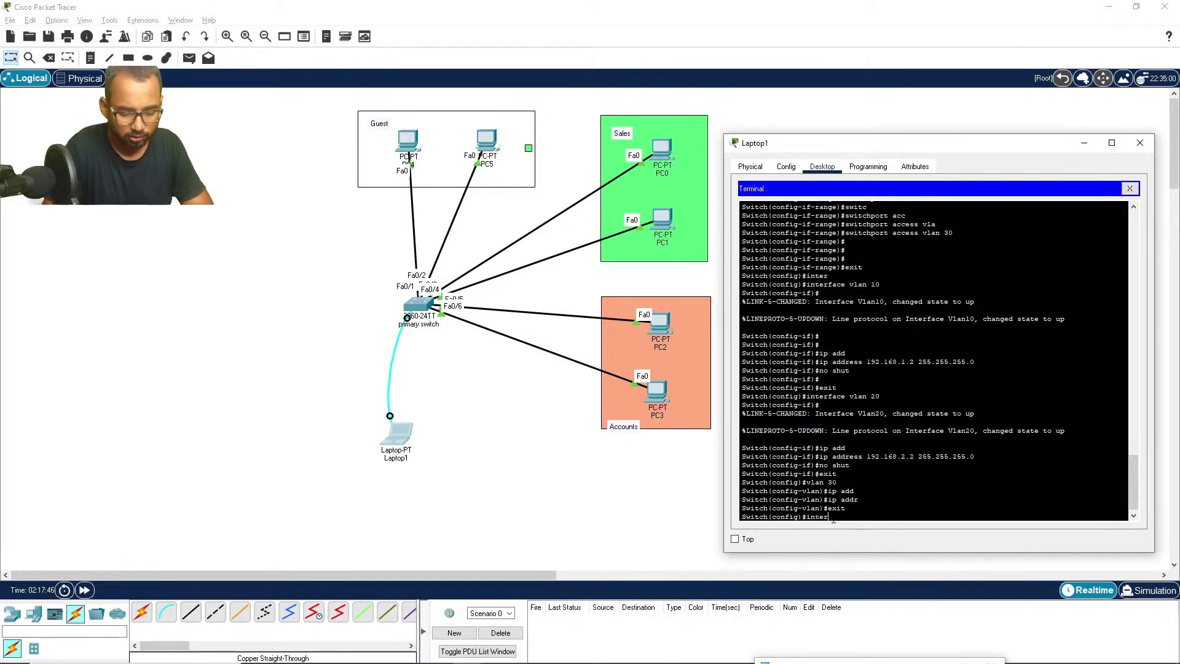
{"action": "key", "text": "Tab"}
{"action": "type", "text": "vlan"}
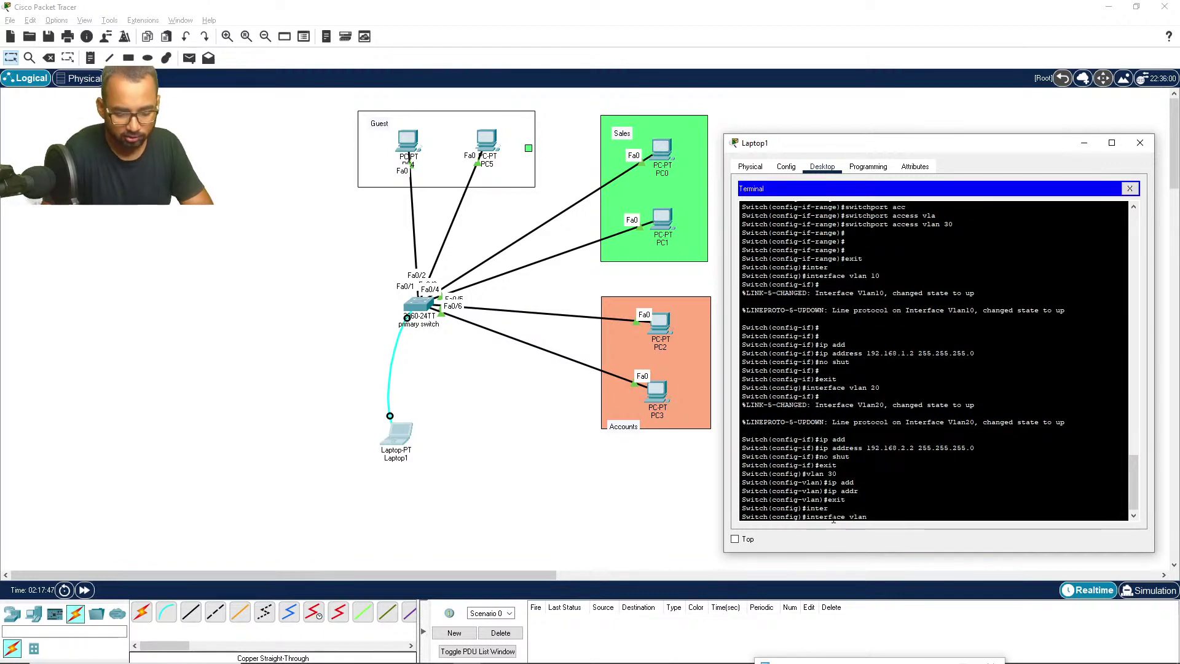
{"action": "type", "text": " 30"}
{"action": "key", "text": "Return"}
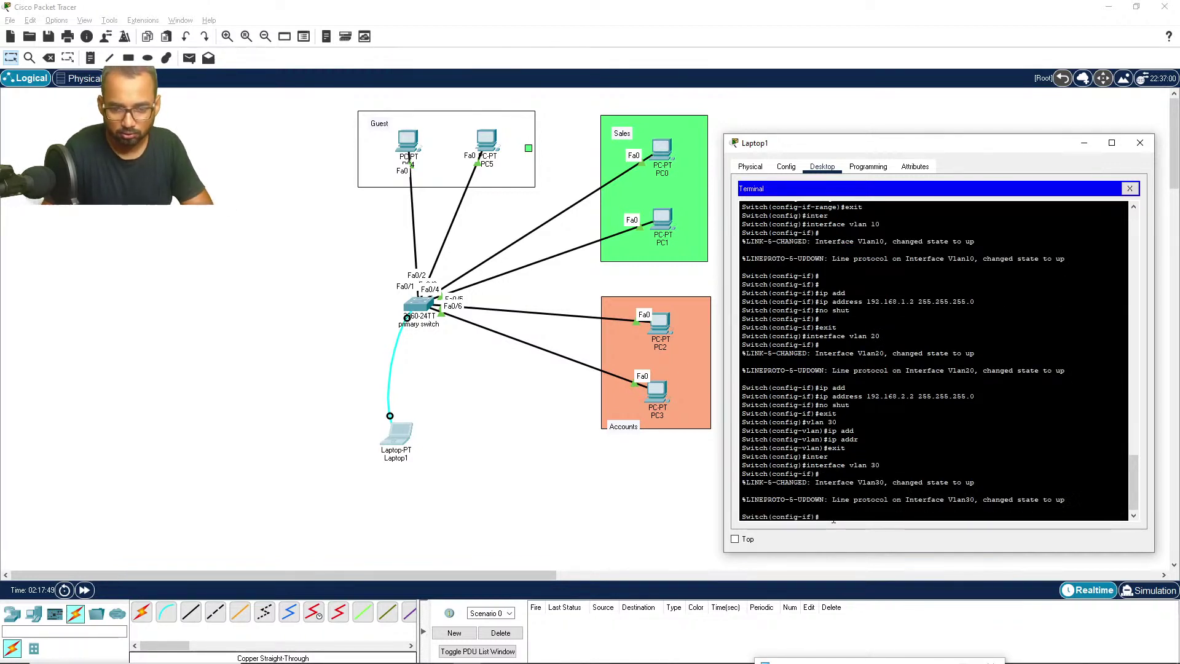
Step: Give the VLAN 30 interface the IP address 192.168.3.2 with subnet mask 255.255.255.0, and exit to global configuration mode
{"action": "type", "text": "ip add"}
{"action": "key", "text": "Tab"}
{"action": "type", "text": "19"}
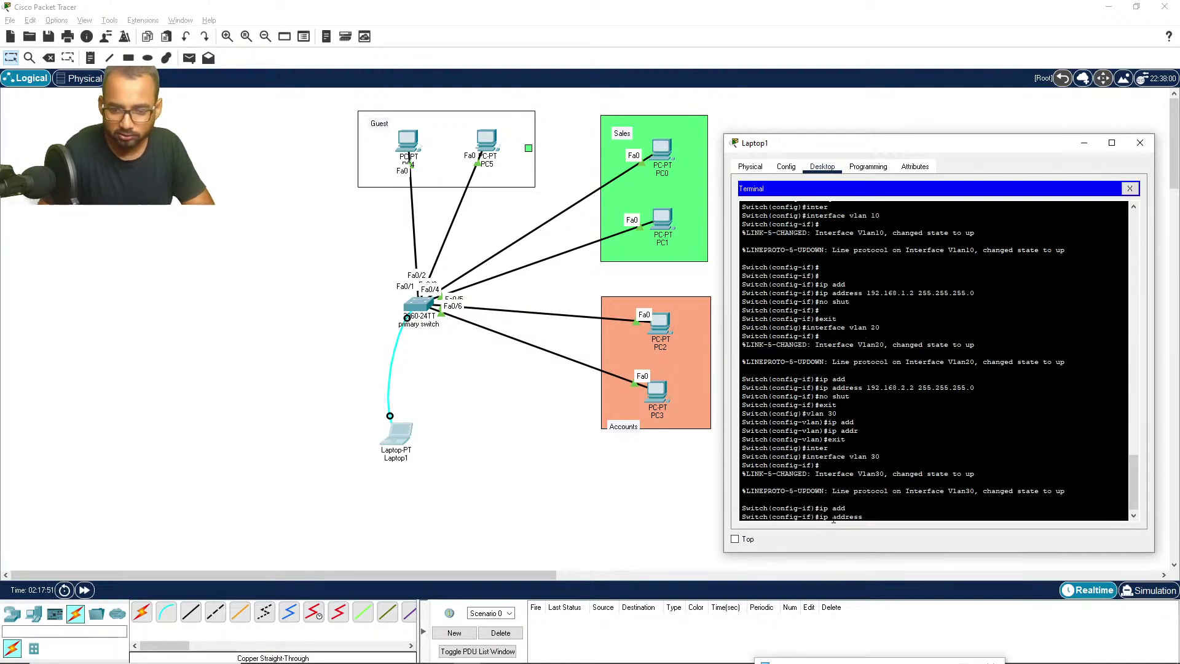
{"action": "type", "text": "2.168"}
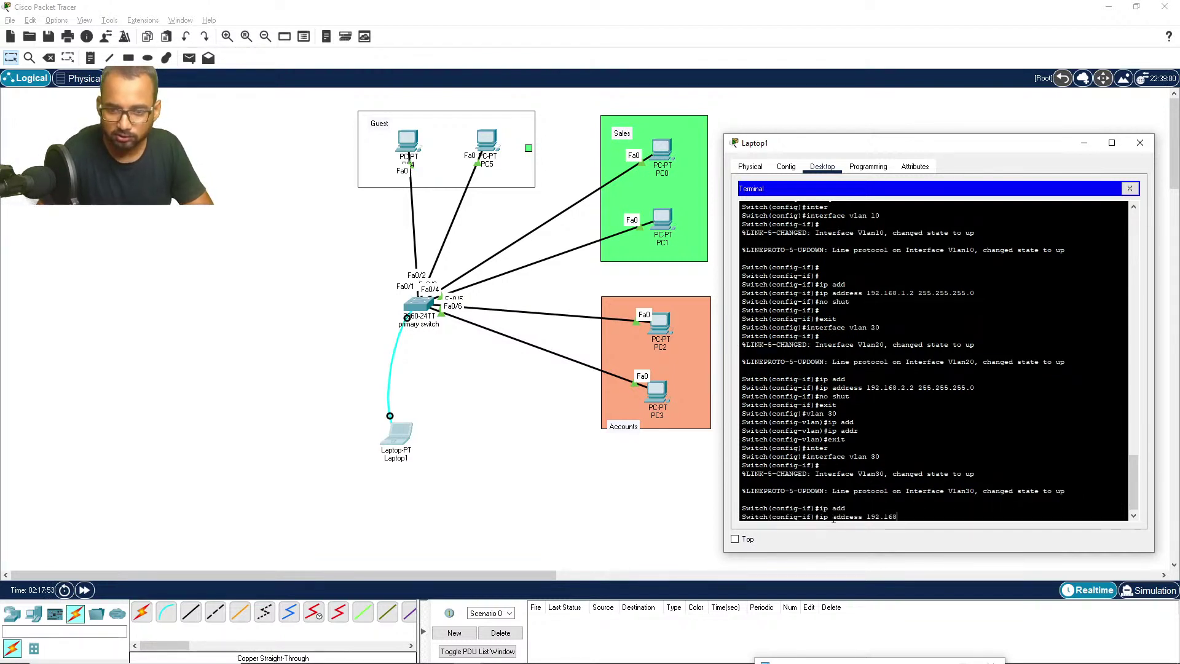
{"action": "type", "text": ".3.2"}
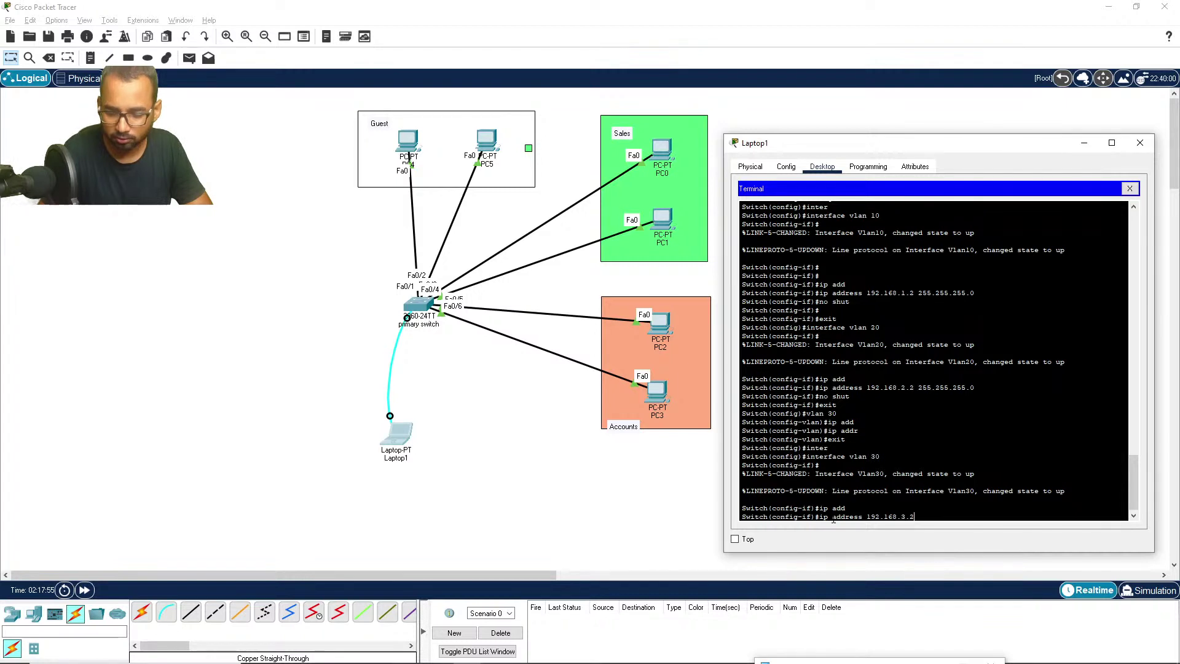
{"action": "type", "text": " 255.255.2"}
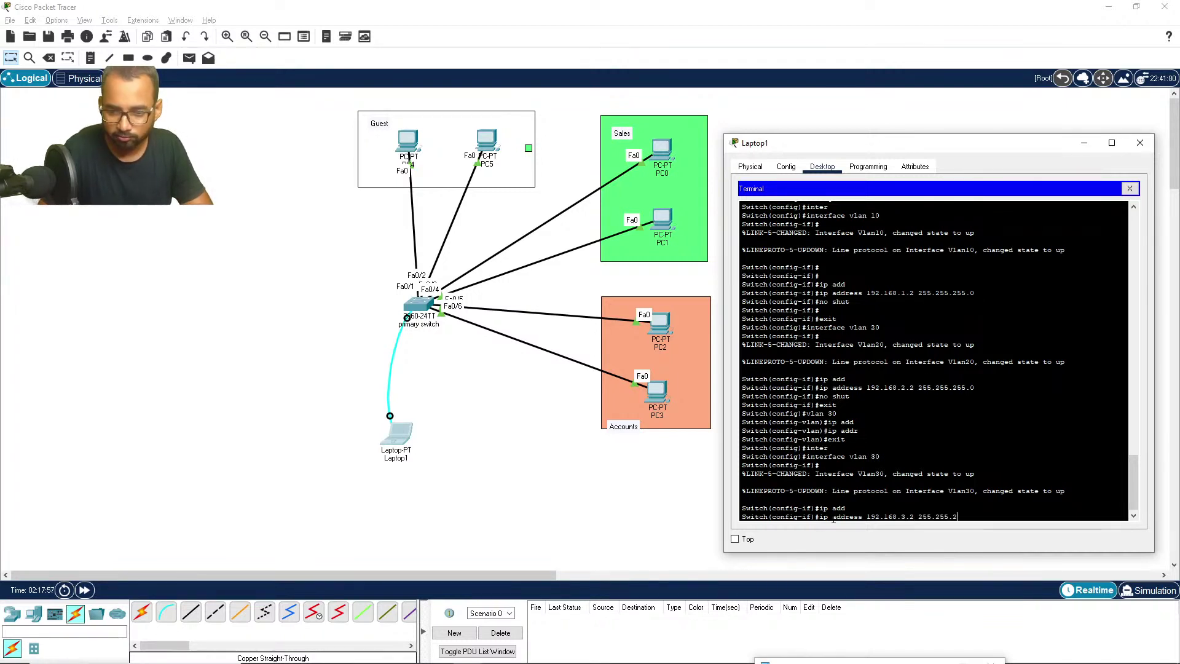
{"action": "type", "text": "55.0"}
{"action": "key", "text": "Return"}
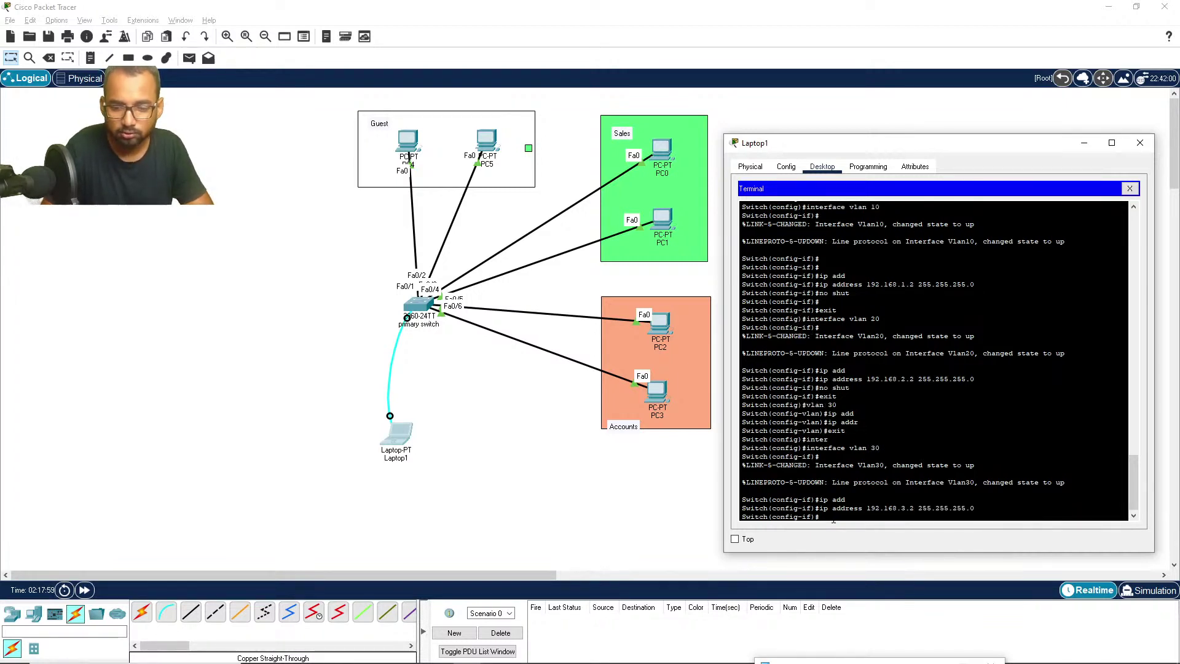
{"action": "key", "text": "Return"}
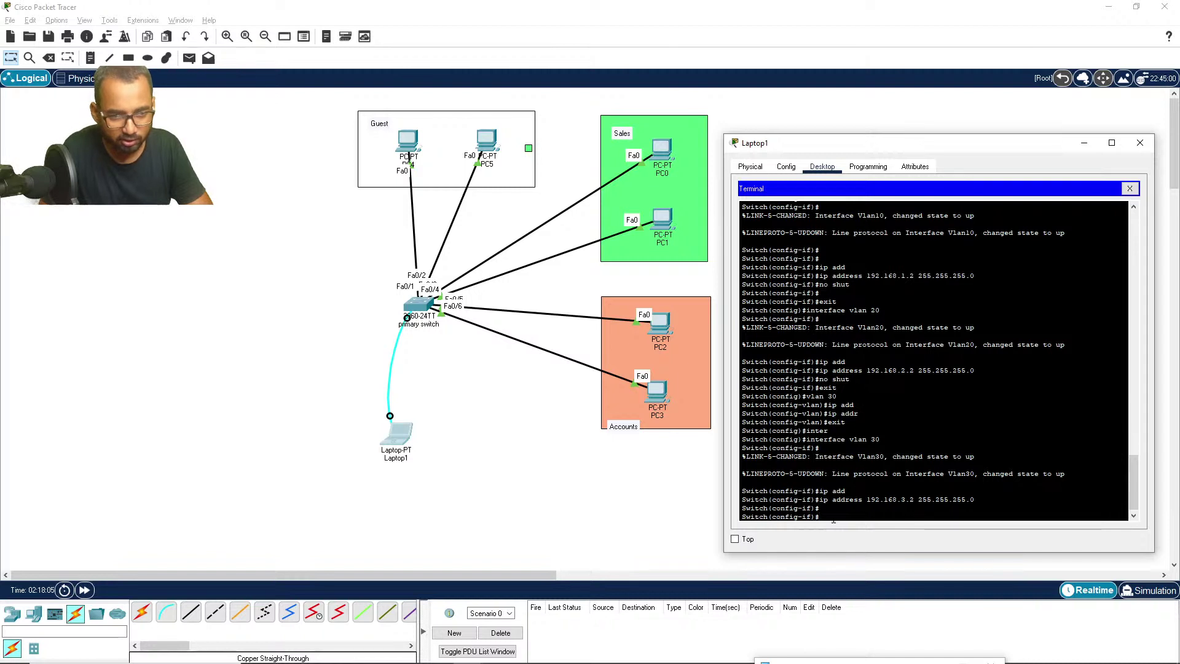
{"action": "type", "text": "xi"}
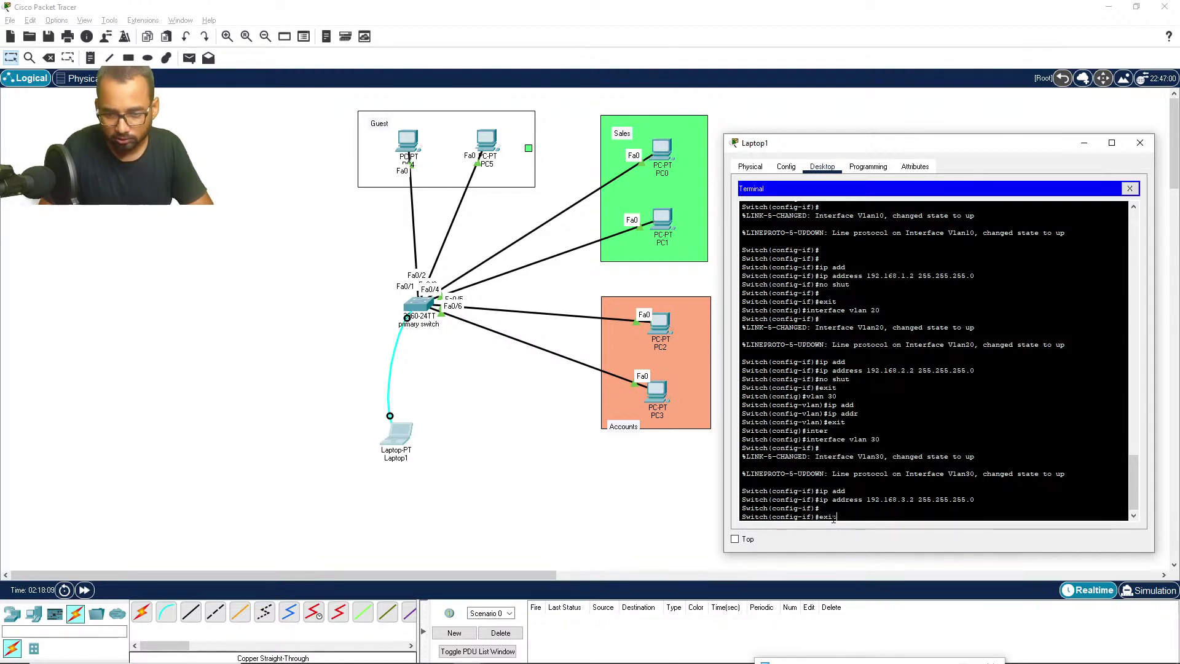
{"action": "type", "text": "t"}
{"action": "key", "text": "Return"}
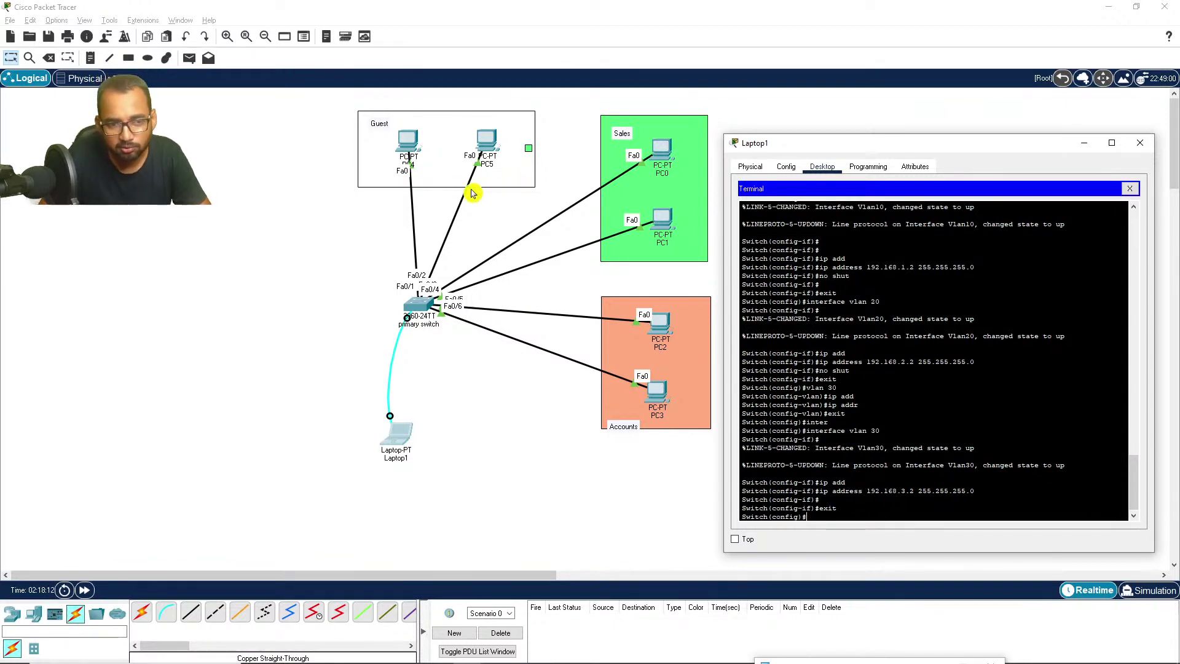
Step: Configure PC4 in the Guest group with static IPv4 address 192.168.1.3 and subnet mask 255.255.255.0, and close its window
{"action": "left_click", "coordinate": [407, 148]}
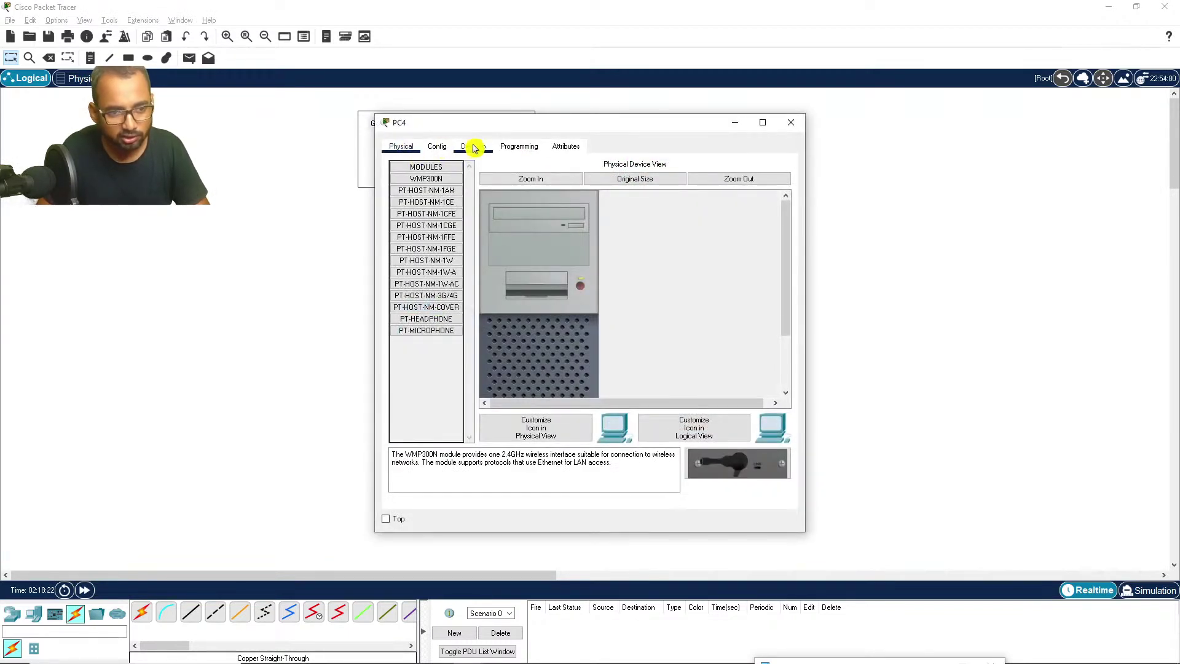
{"action": "left_click", "coordinate": [473, 147]}
{"action": "left_click", "coordinate": [428, 210]}
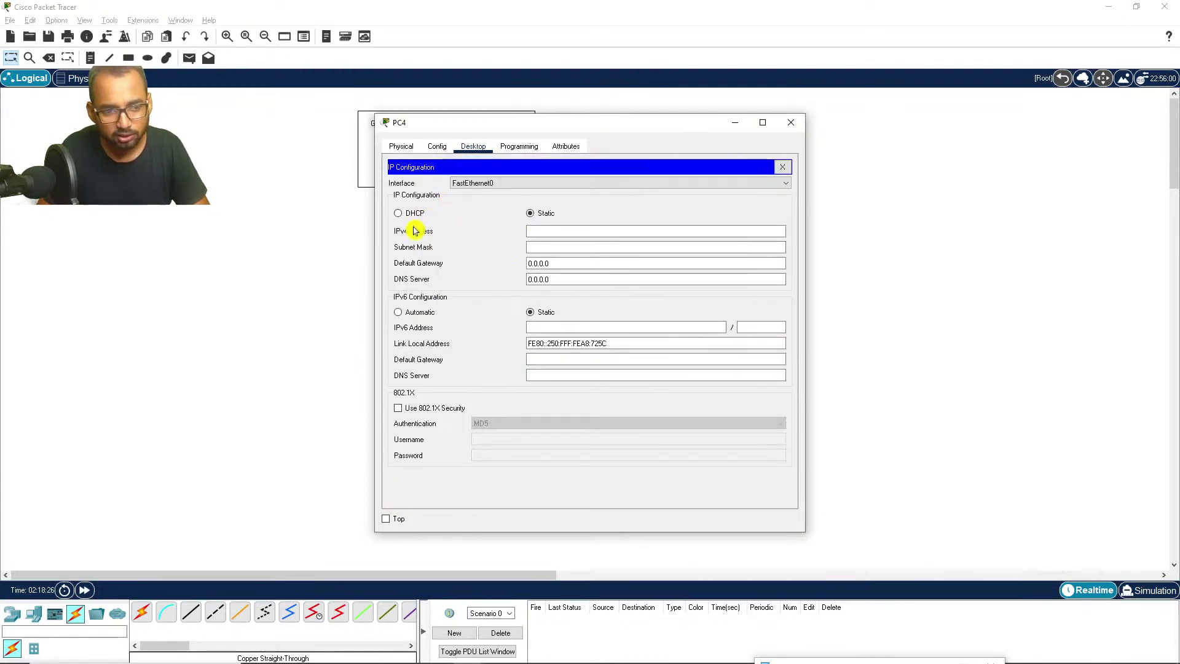
{"action": "left_click", "coordinate": [561, 232]}
{"action": "type", "text": "192.168"}
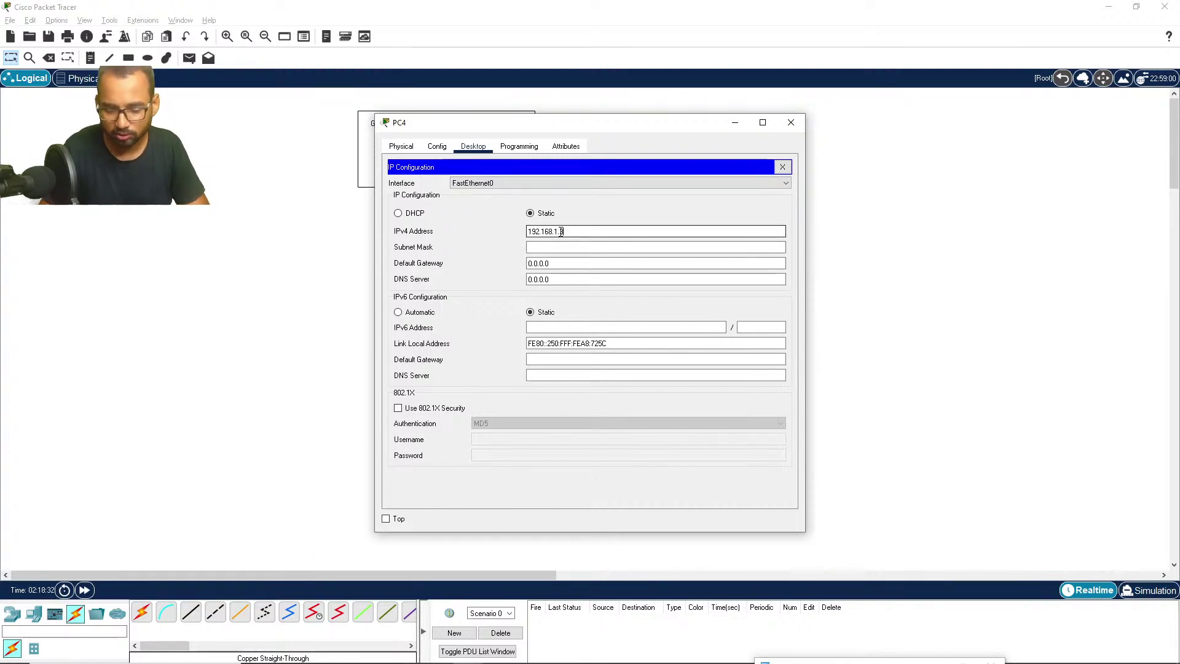
{"action": "type", "text": ".1.3"}
{"action": "key", "text": "Tab"}
{"action": "left_click", "coordinate": [569, 253]}
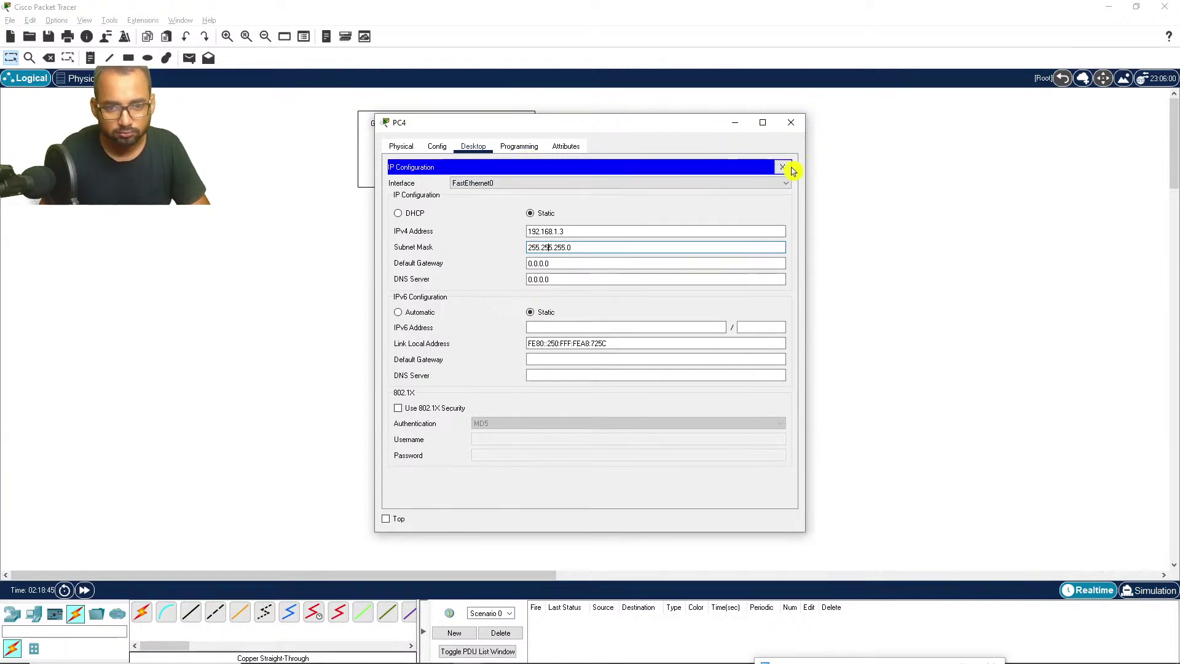
{"action": "left_click", "coordinate": [784, 171]}
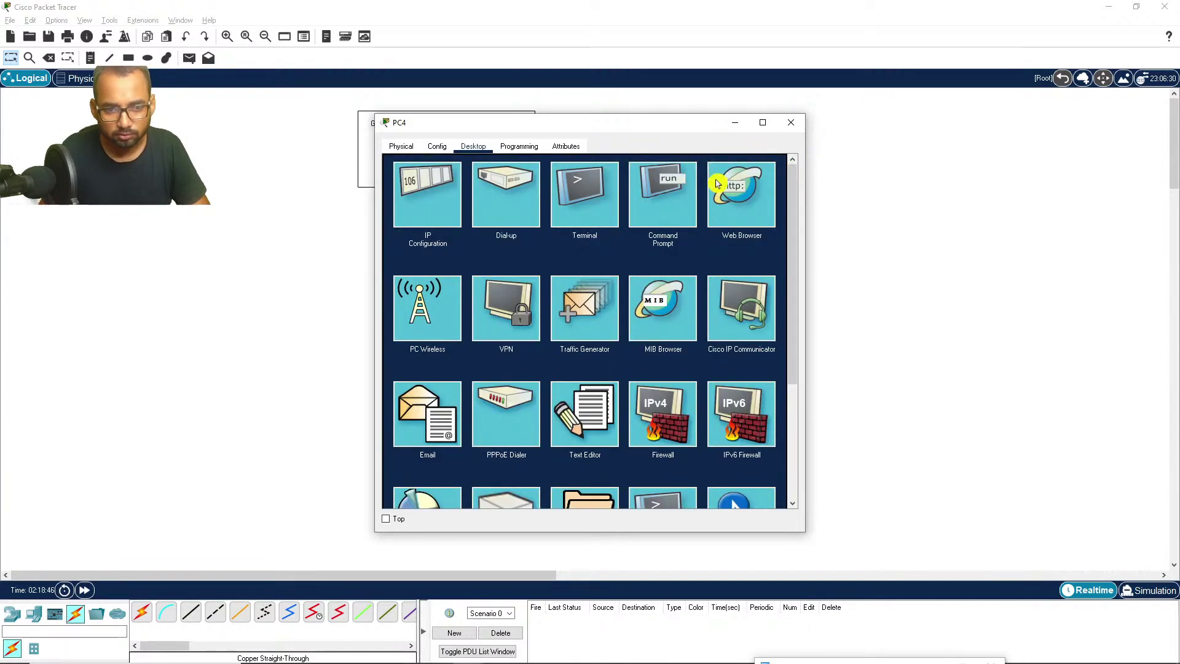
{"action": "left_click", "coordinate": [792, 122]}
Step: Configure PC5 in the Guest group with static IPv4 address 192.168.1.4 and subnet mask 255.255.255.0, and close its window
{"action": "left_click", "coordinate": [490, 148]}
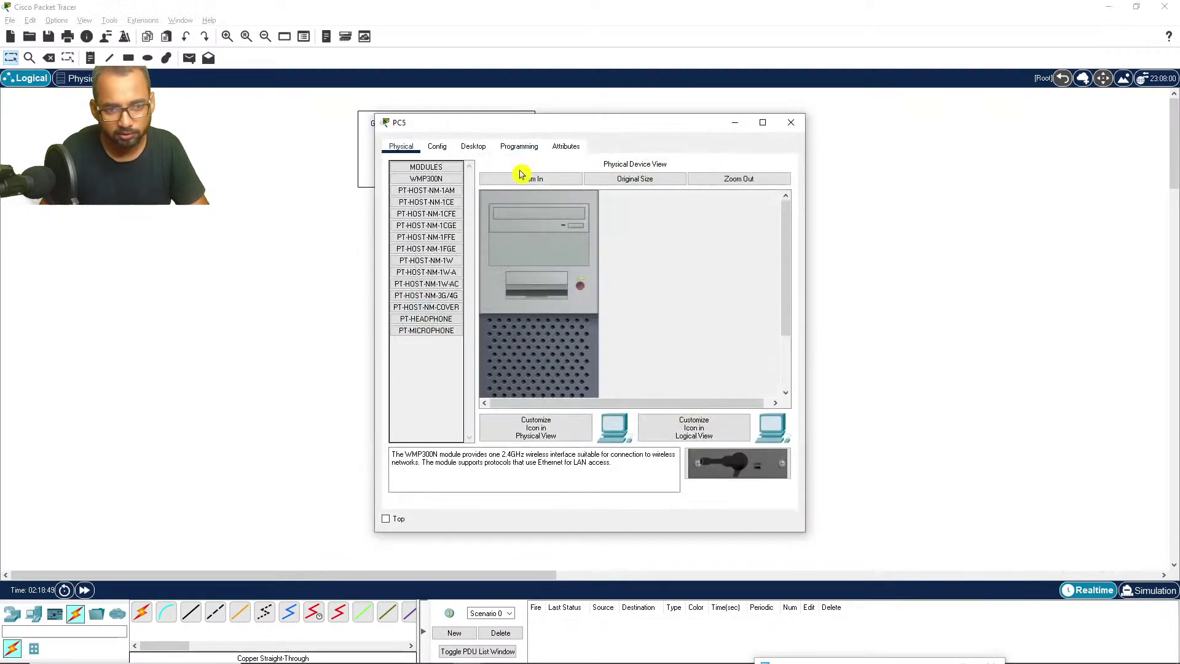
{"action": "left_click", "coordinate": [470, 148]}
{"action": "left_click", "coordinate": [430, 209]}
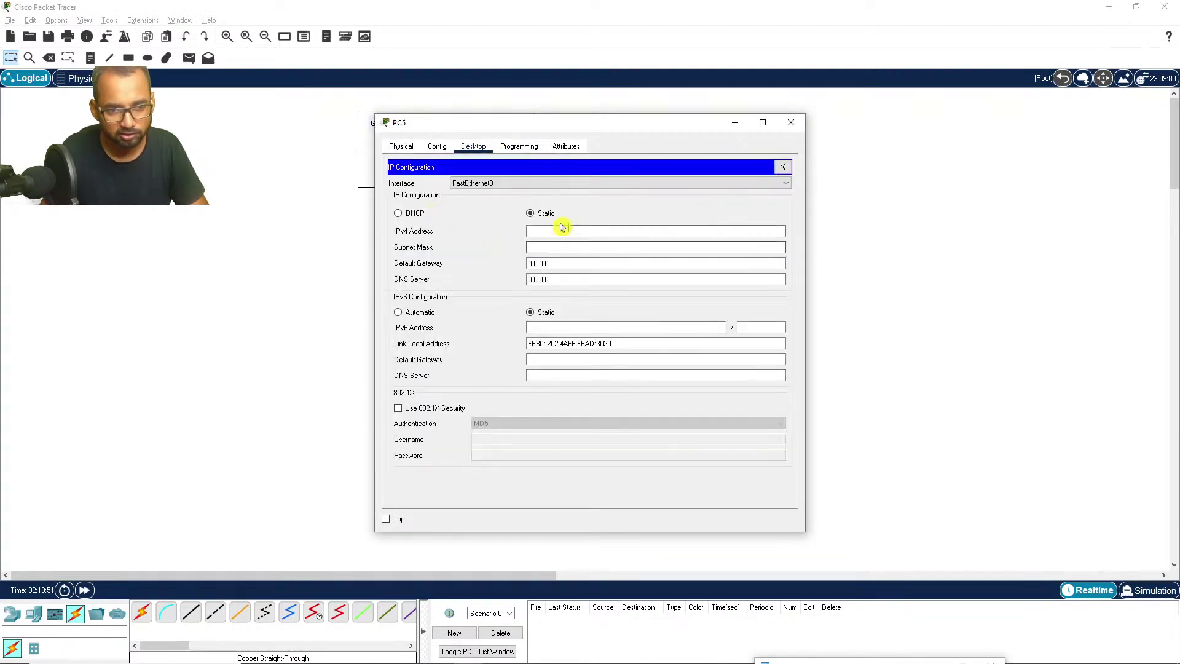
{"action": "left_click", "coordinate": [553, 229]}
{"action": "type", "text": "192.168.1.4"}
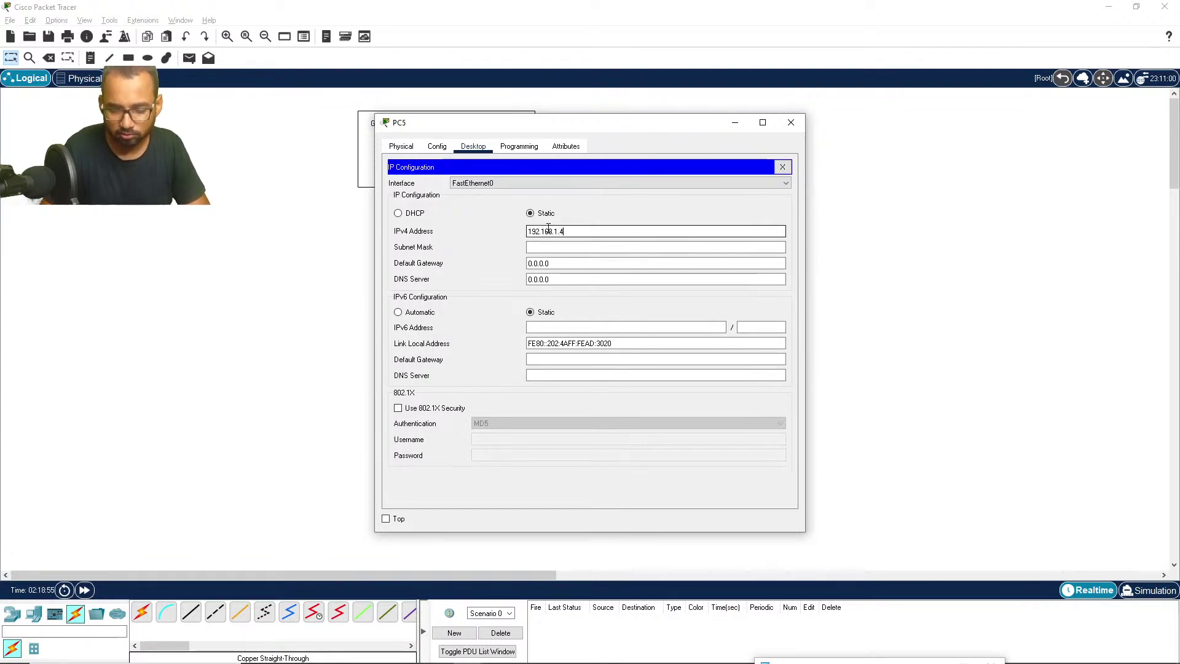
{"action": "left_click", "coordinate": [551, 248]}
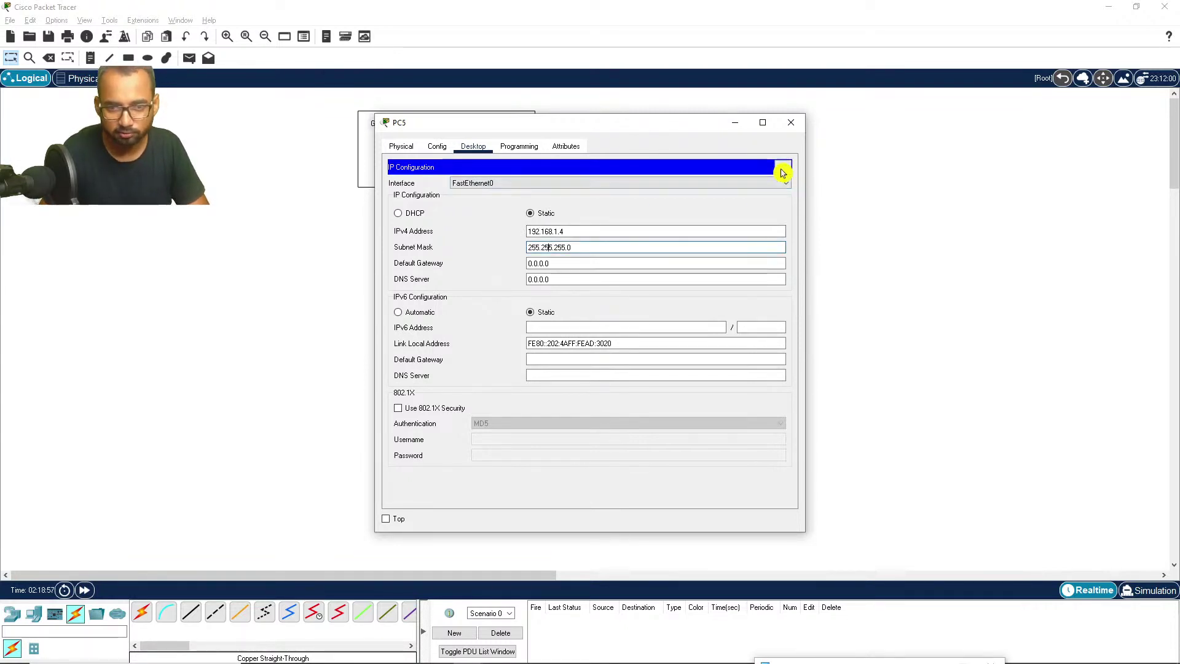
{"action": "left_click", "coordinate": [783, 167]}
{"action": "left_click", "coordinate": [791, 122]}
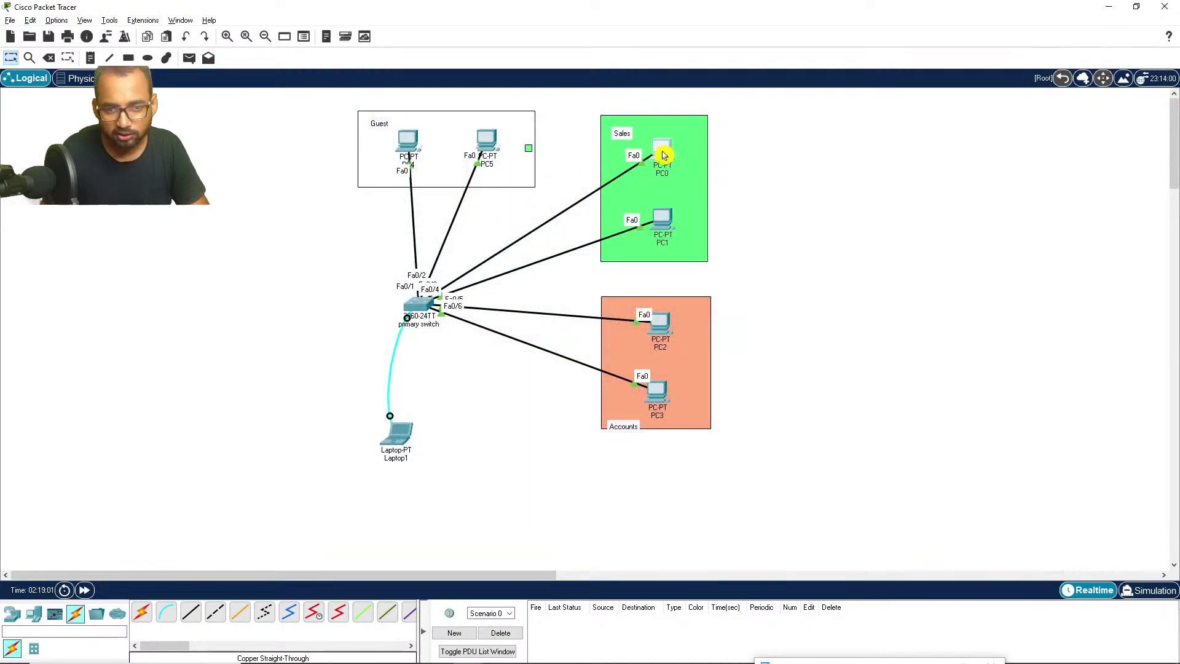
Step: Configure PC0 in the Sales group with static IPv4 address 192.168.2.3, fill in its subnet mask, and close its window
{"action": "left_click", "coordinate": [663, 154]}
{"action": "left_click", "coordinate": [474, 146]}
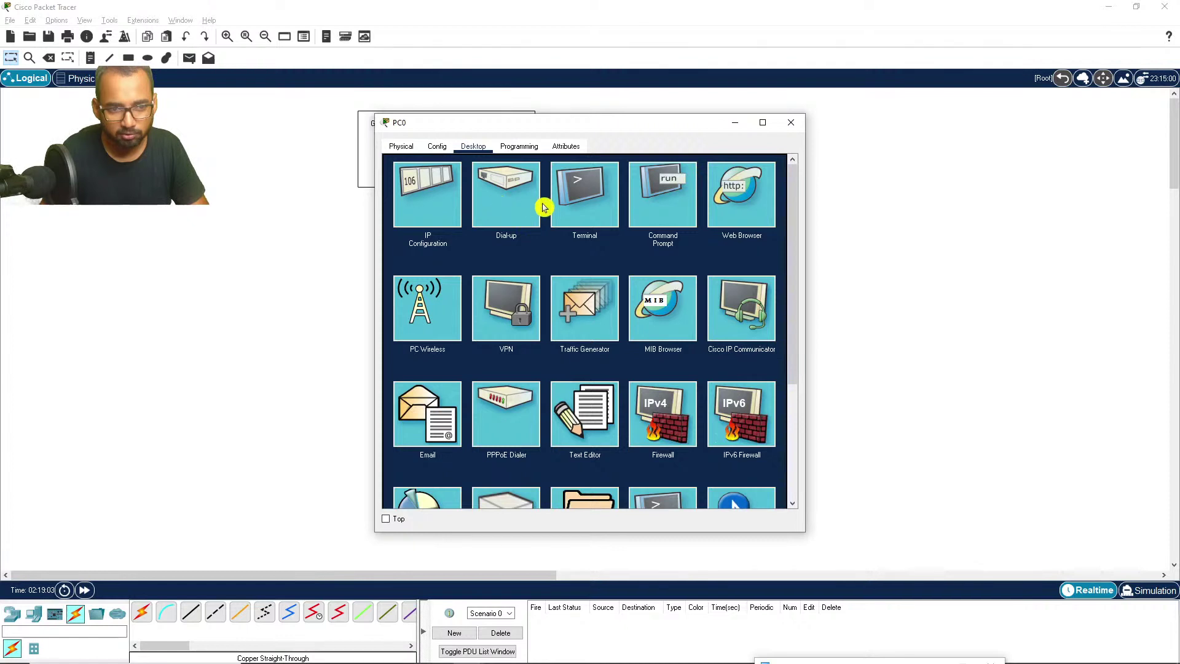
{"action": "left_click", "coordinate": [426, 195]}
{"action": "left_click", "coordinate": [542, 232]}
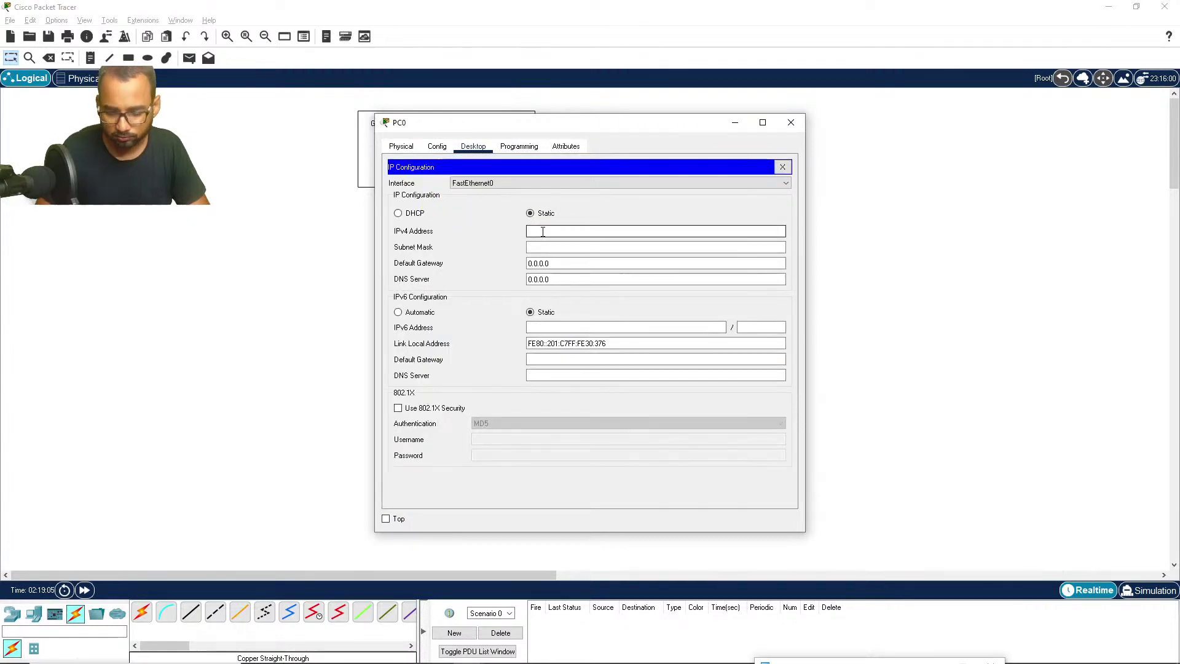
{"action": "type", "text": "192.168.2"}
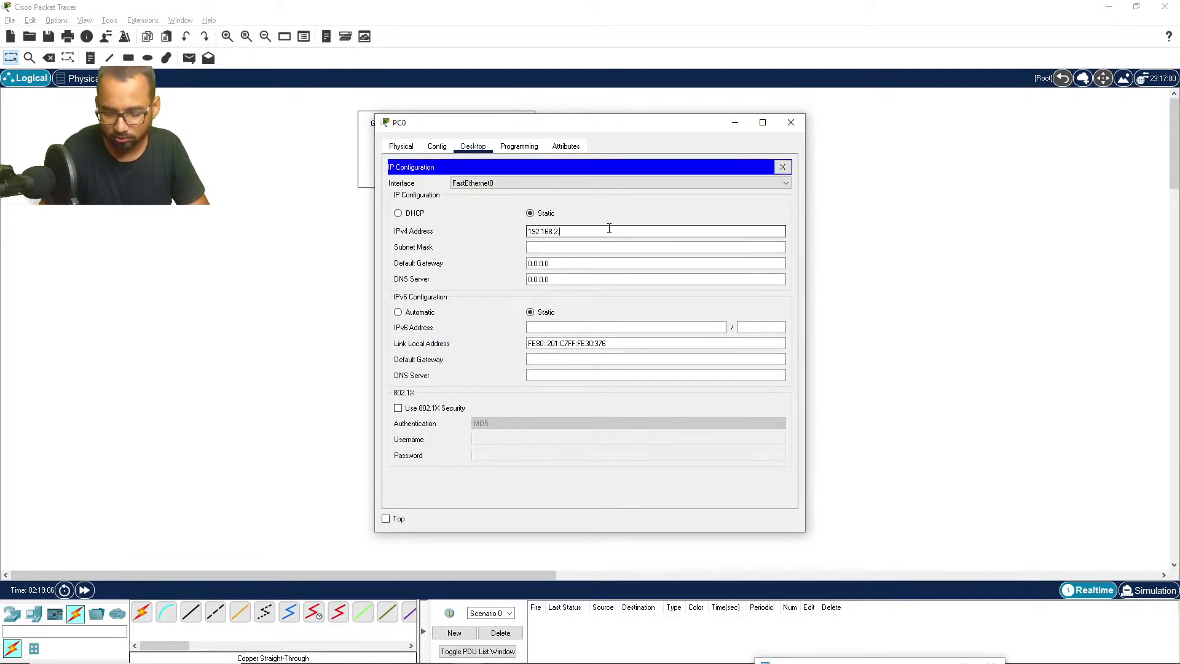
{"action": "type", "text": ".3"}
{"action": "left_click", "coordinate": [585, 248]}
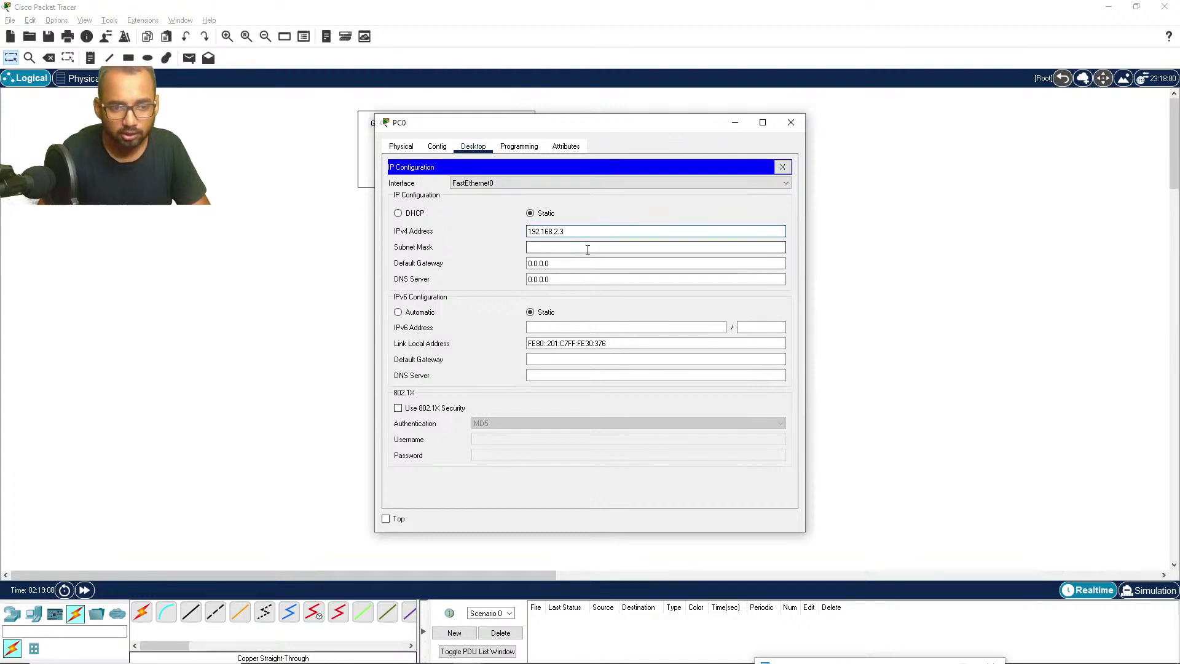
{"action": "left_click", "coordinate": [783, 167]}
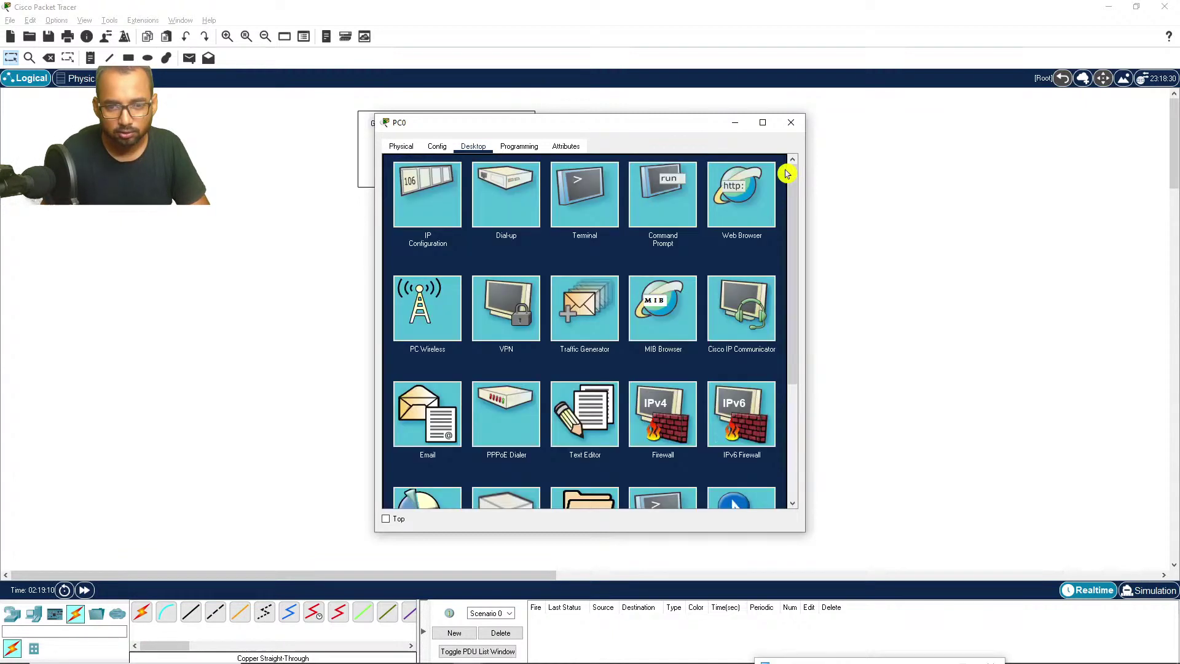
{"action": "left_click", "coordinate": [791, 122]}
Step: Configure PC1 in the Sales group with static IPv4 address 192.168.2.4 and subnet mask 255.255.255.0, and close its window
{"action": "left_click", "coordinate": [667, 226]}
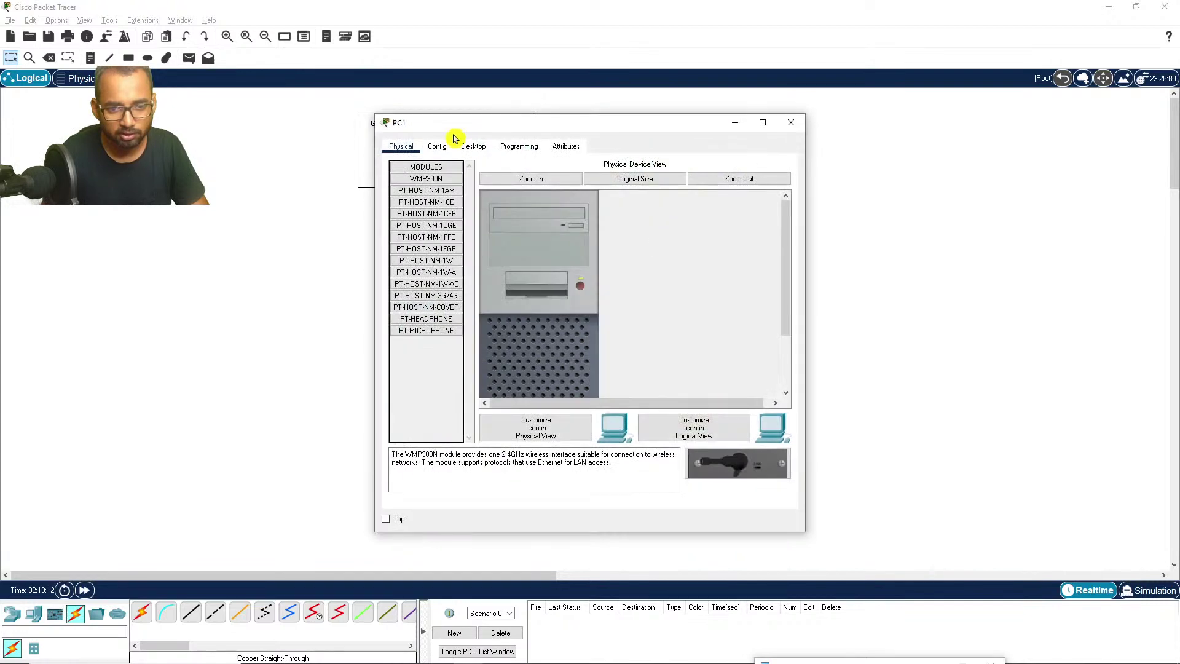
{"action": "left_click", "coordinate": [469, 147]}
{"action": "left_click", "coordinate": [451, 201]}
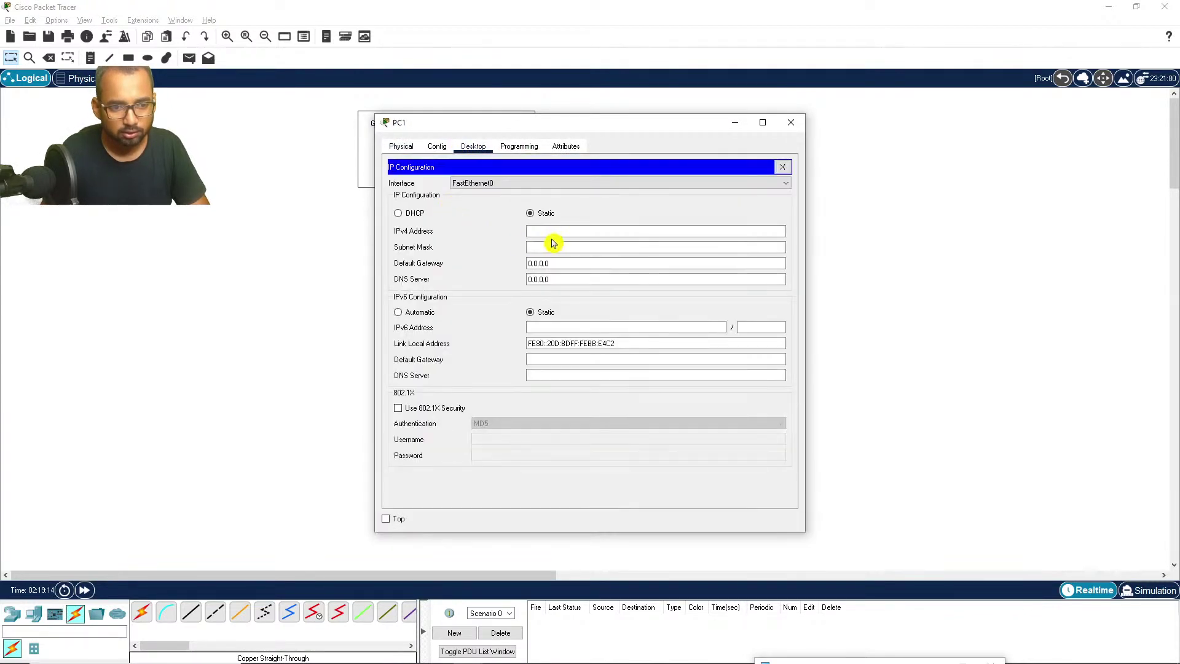
{"action": "left_click", "coordinate": [552, 232]}
{"action": "type", "text": "192.1"}
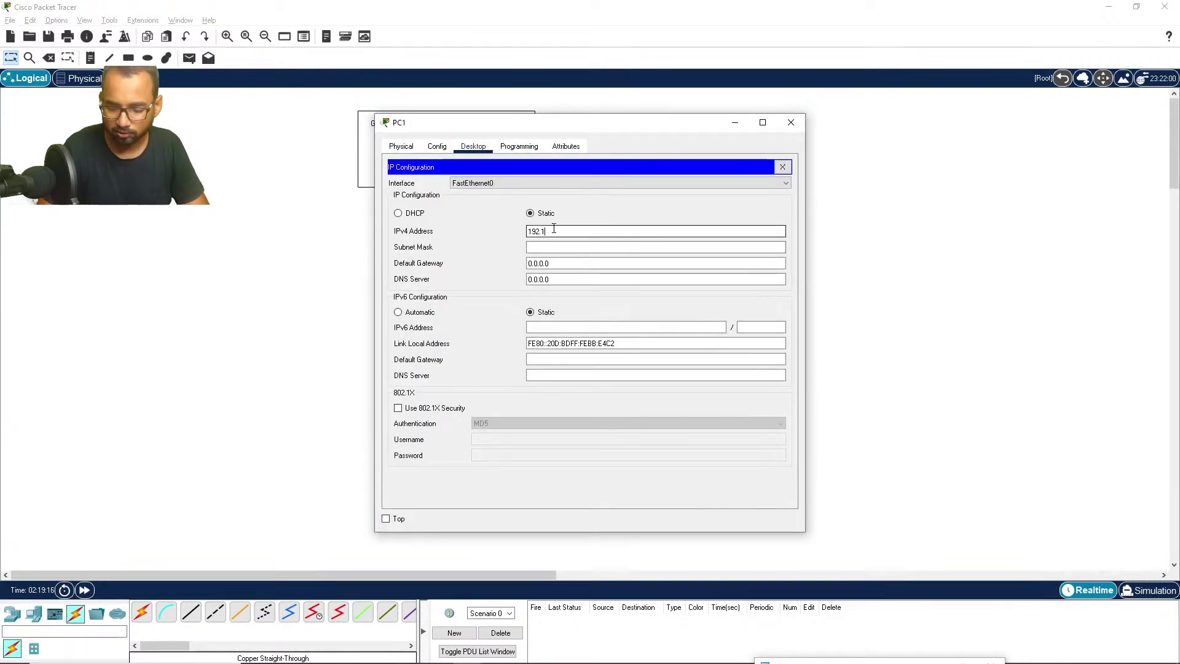
{"action": "type", "text": "68.2.4"}
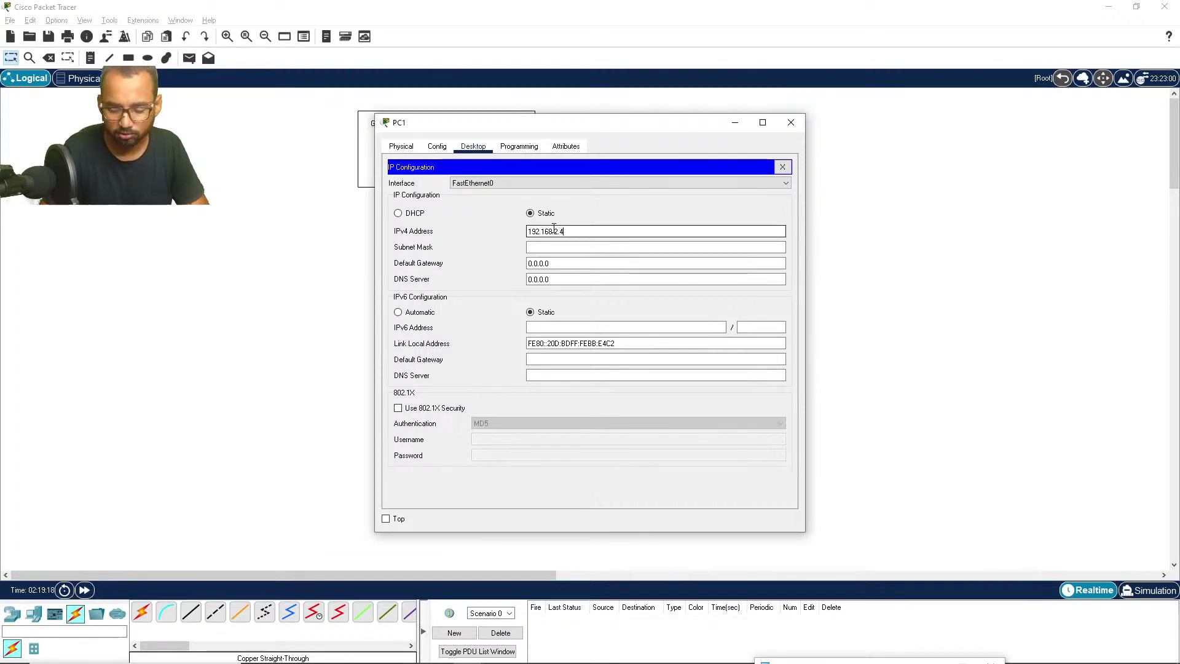
{"action": "left_click", "coordinate": [550, 247]}
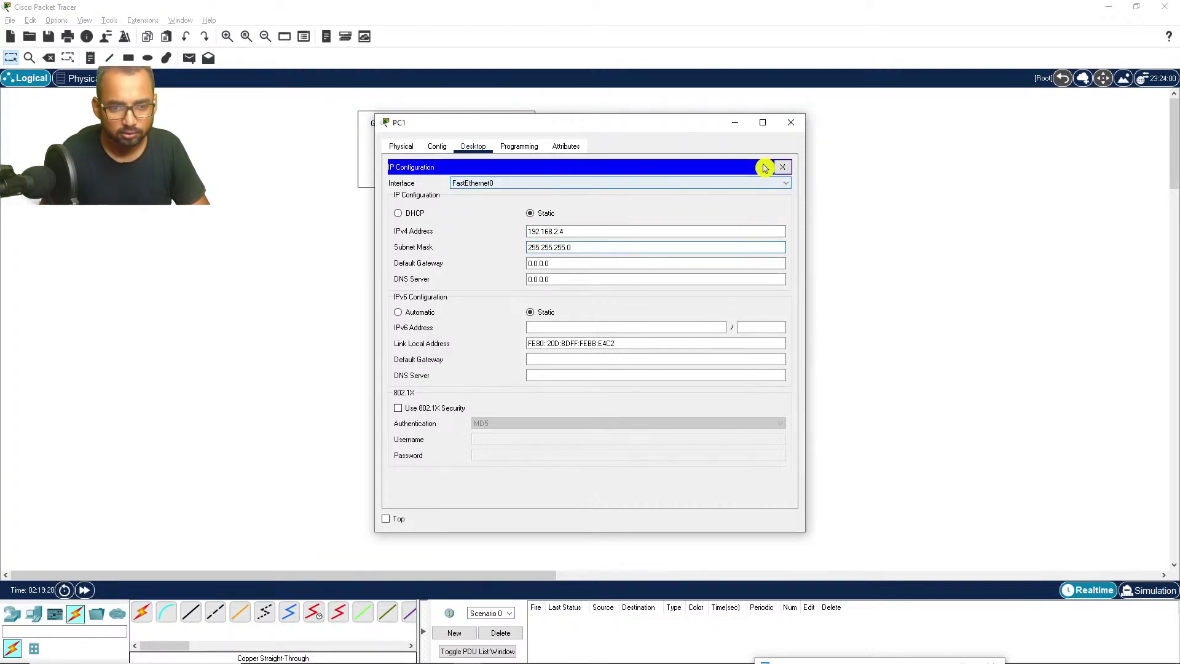
{"action": "left_click", "coordinate": [782, 168]}
{"action": "left_click", "coordinate": [791, 122]}
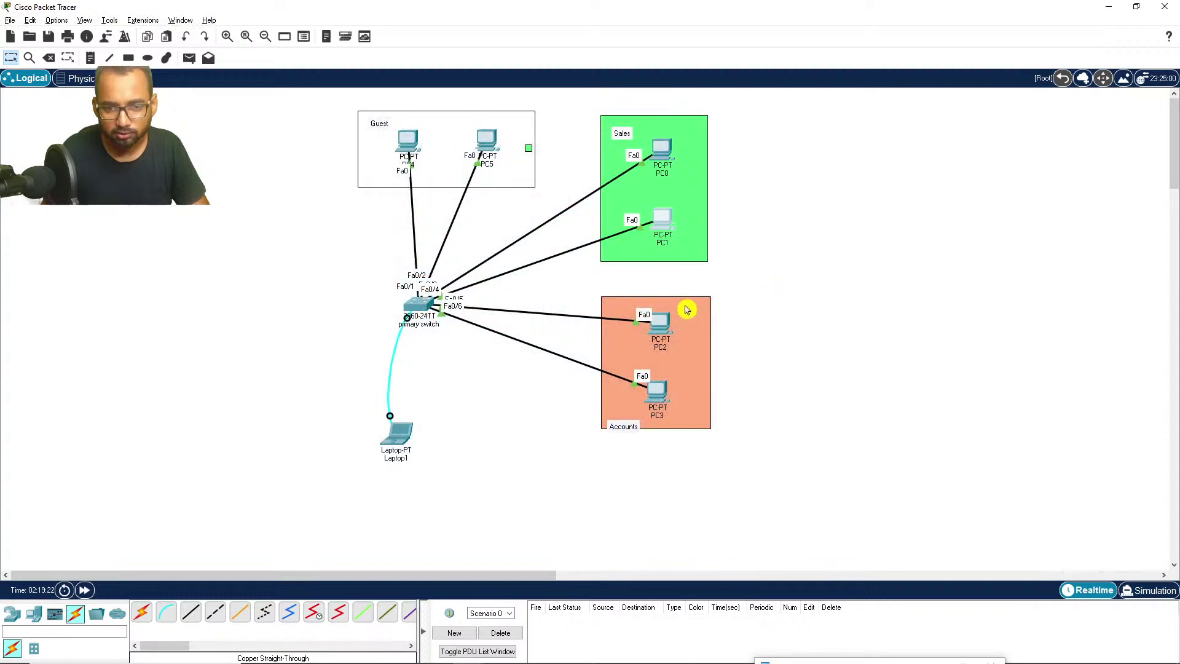
Step: Configure PC2 in the Accounts group with static IPv4 address 192.168.3.3 and subnet mask 255.255.255.0, and close its window
{"action": "left_click", "coordinate": [662, 328]}
{"action": "left_click", "coordinate": [438, 147]}
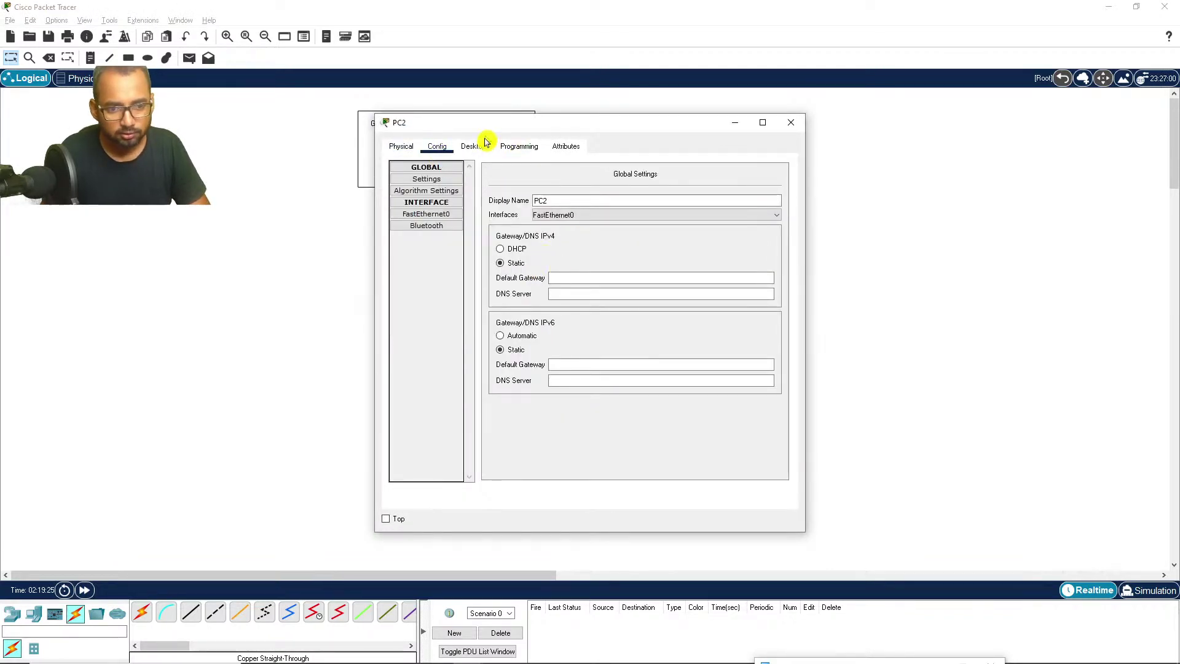
{"action": "left_click", "coordinate": [474, 145]}
{"action": "left_click", "coordinate": [453, 195]}
{"action": "left_click", "coordinate": [589, 232]}
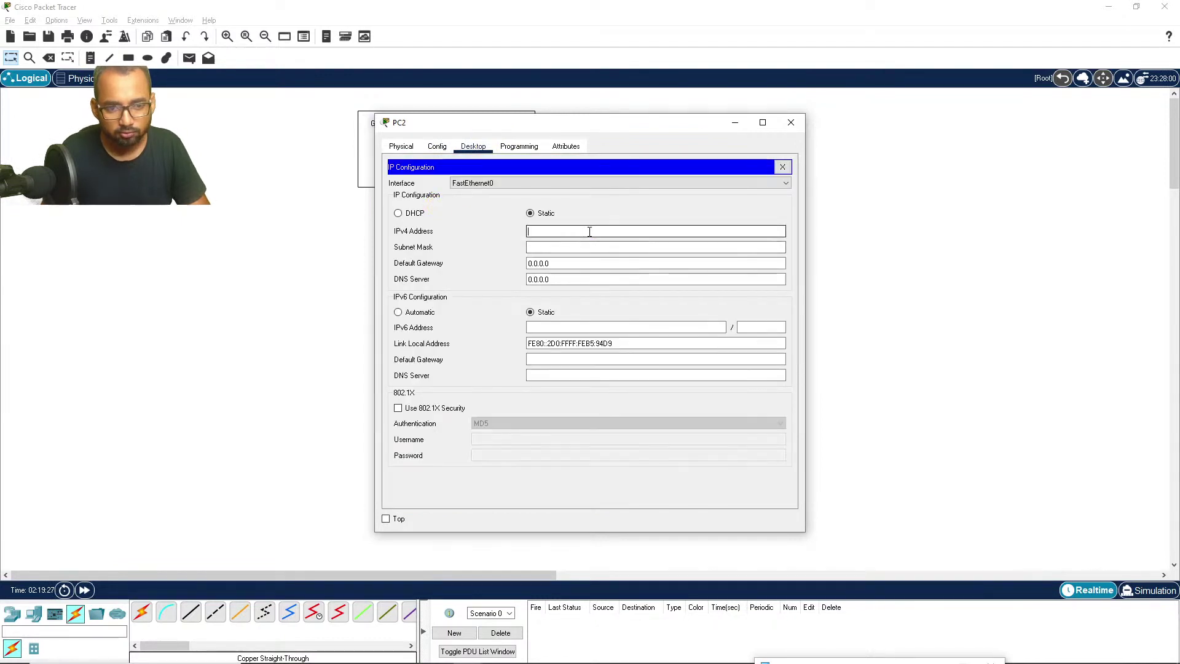
{"action": "type", "text": "192.168.3.3"}
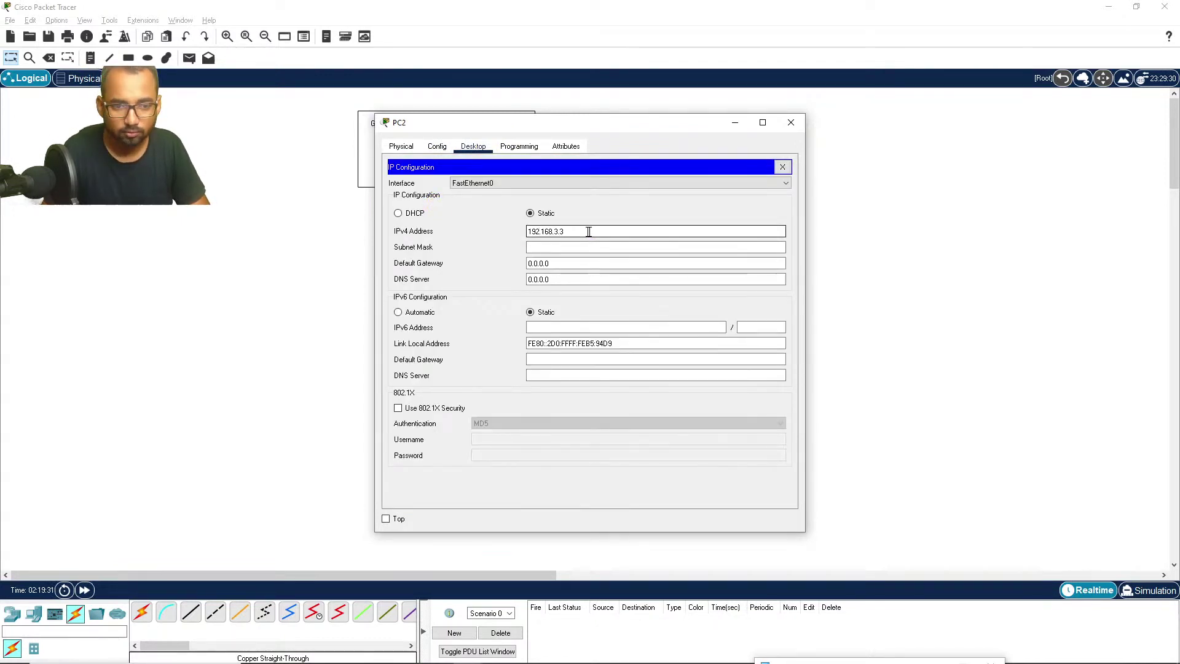
{"action": "key", "text": "Tab"}
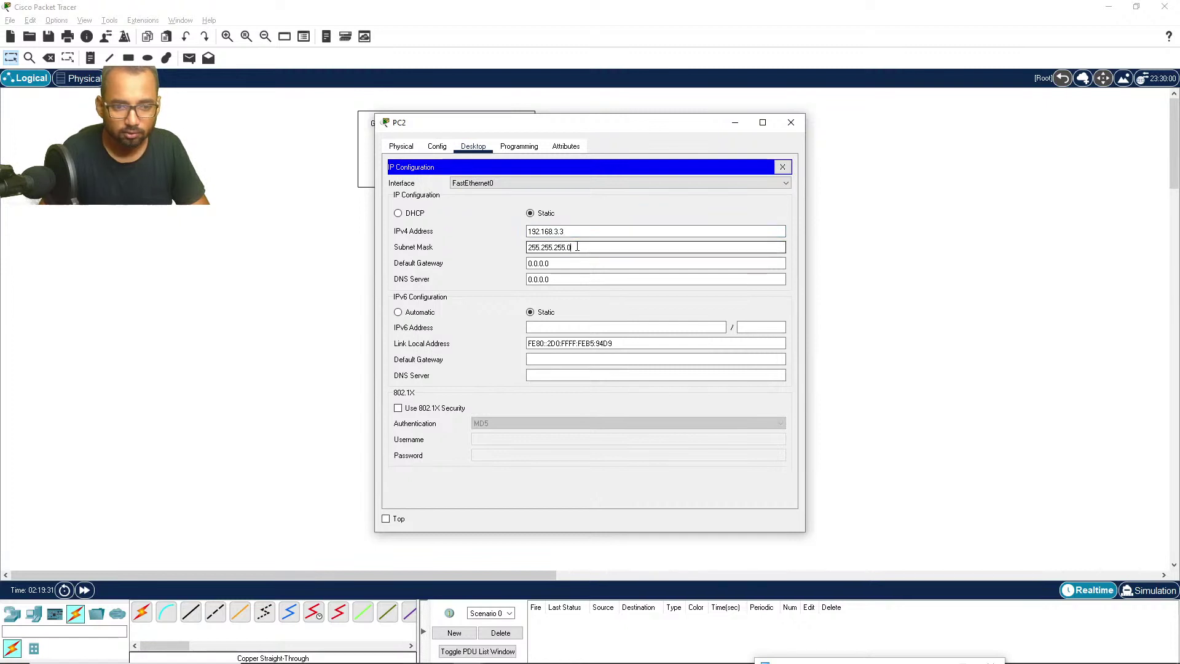
{"action": "left_click", "coordinate": [783, 167]}
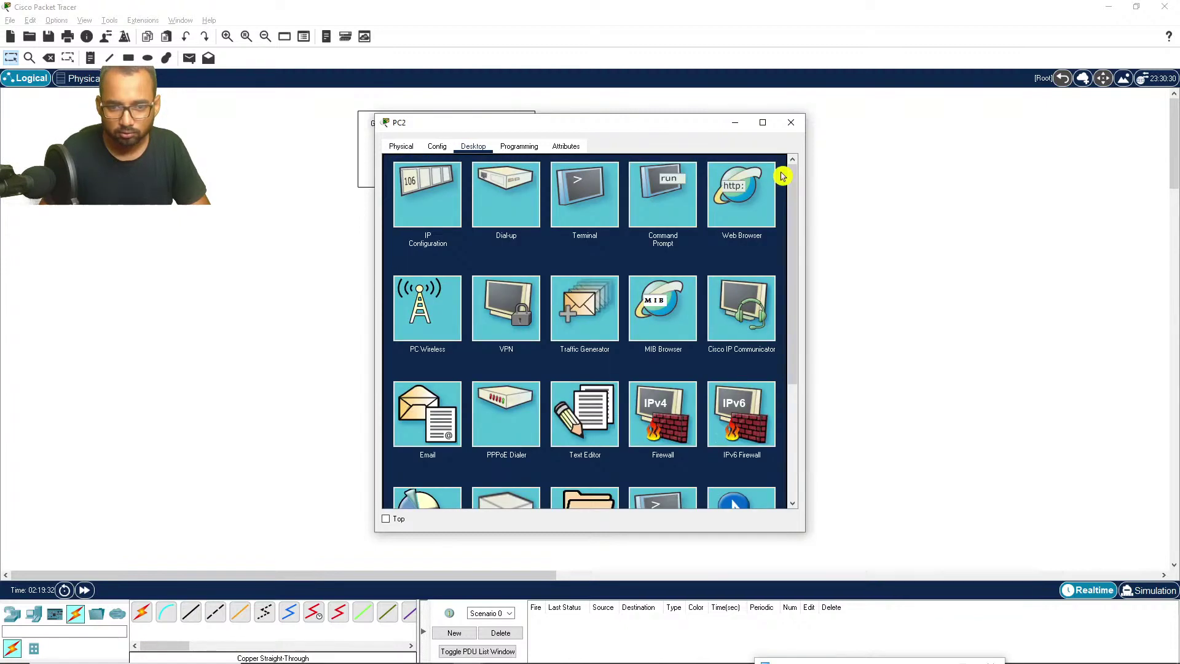
{"action": "left_click", "coordinate": [791, 122]}
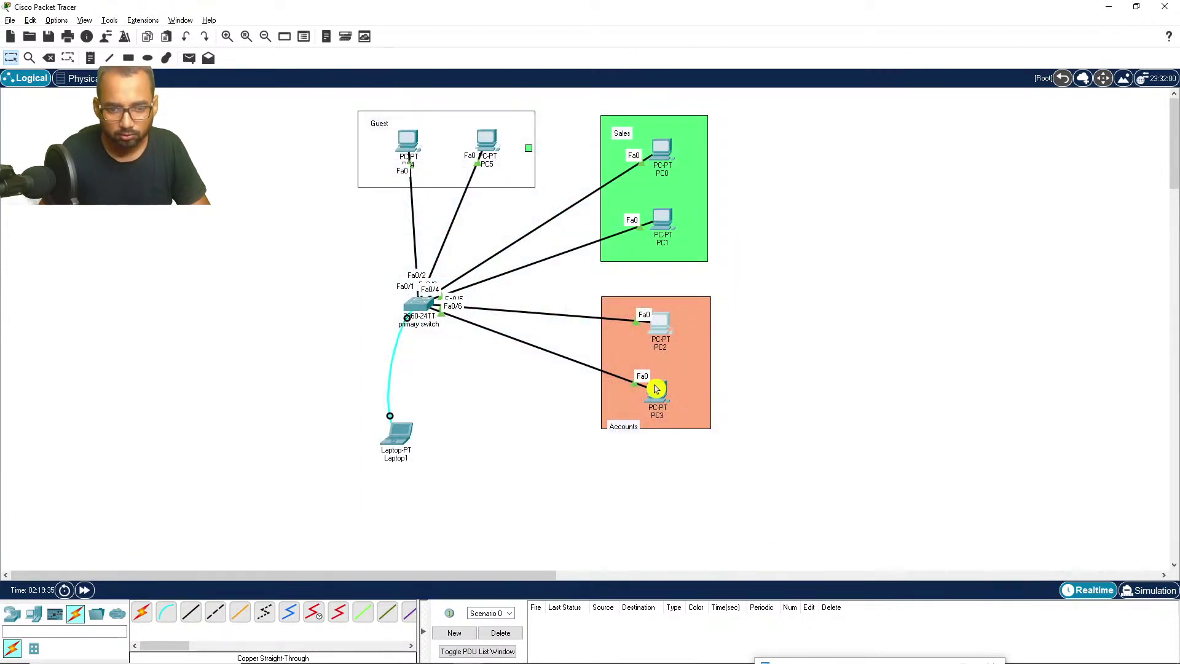
Step: Configure PC3 in the Accounts group with static IPv4 address 192.168.3.4 and subnet mask 255.255.255.0, and close its window
{"action": "left_click", "coordinate": [656, 387]}
{"action": "left_click", "coordinate": [473, 146]}
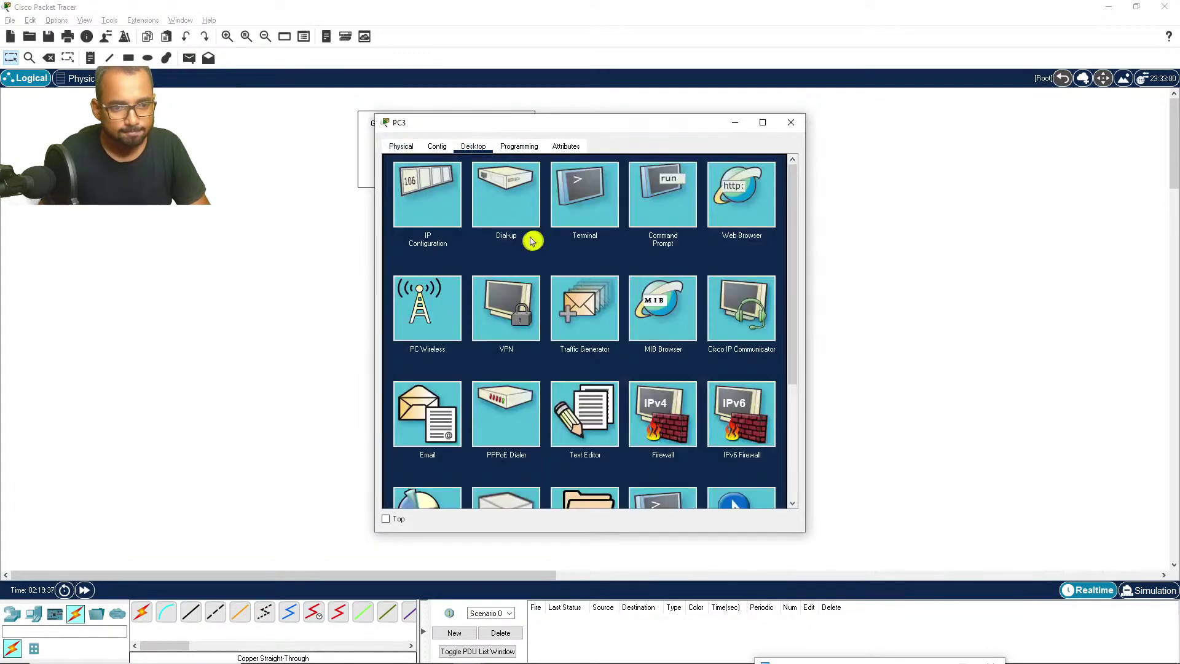
{"action": "left_click", "coordinate": [430, 211]}
{"action": "left_click", "coordinate": [558, 230]}
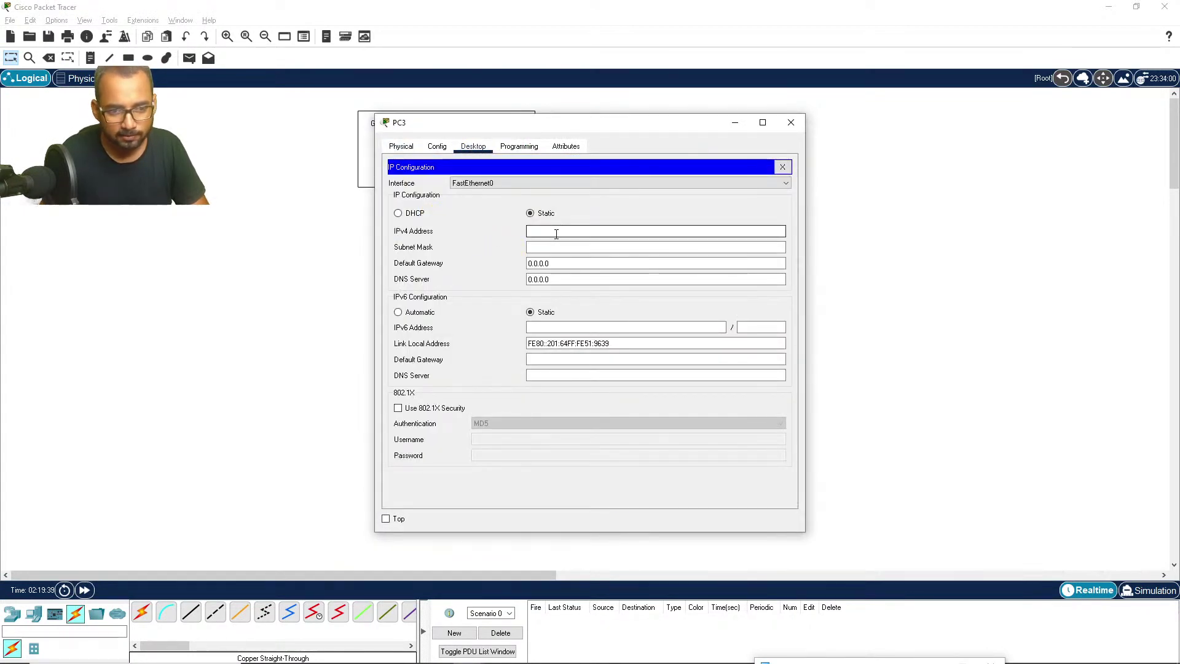
{"action": "type", "text": "192.16"}
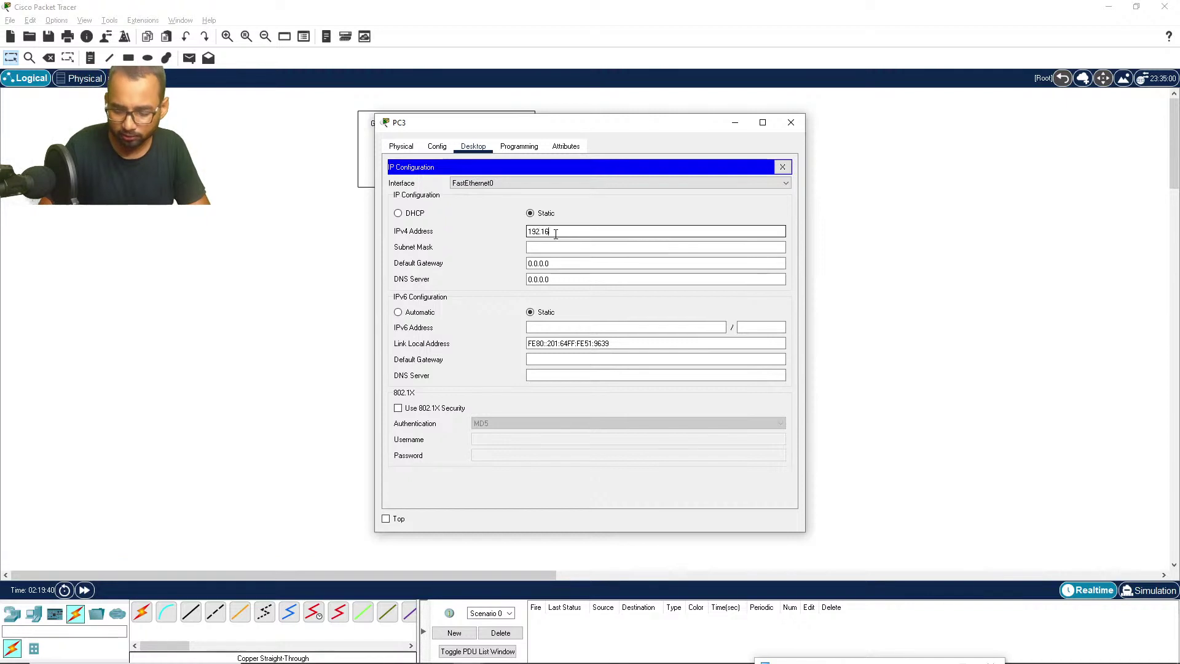
{"action": "type", "text": "8.3.4"}
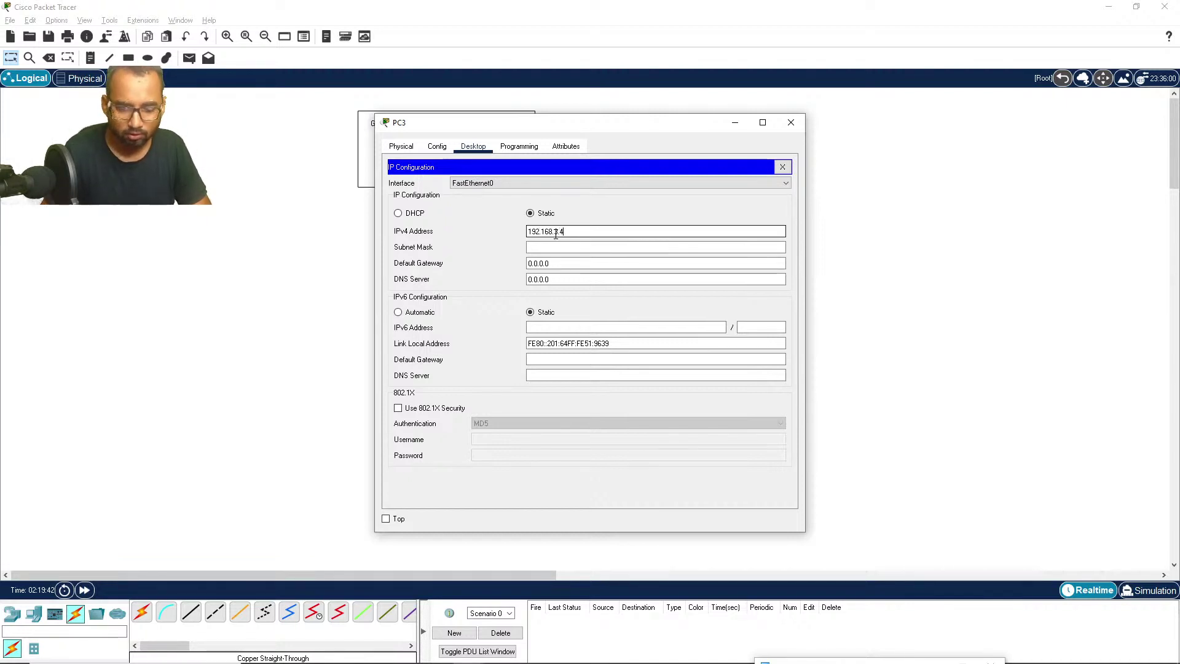
{"action": "left_click", "coordinate": [550, 246]}
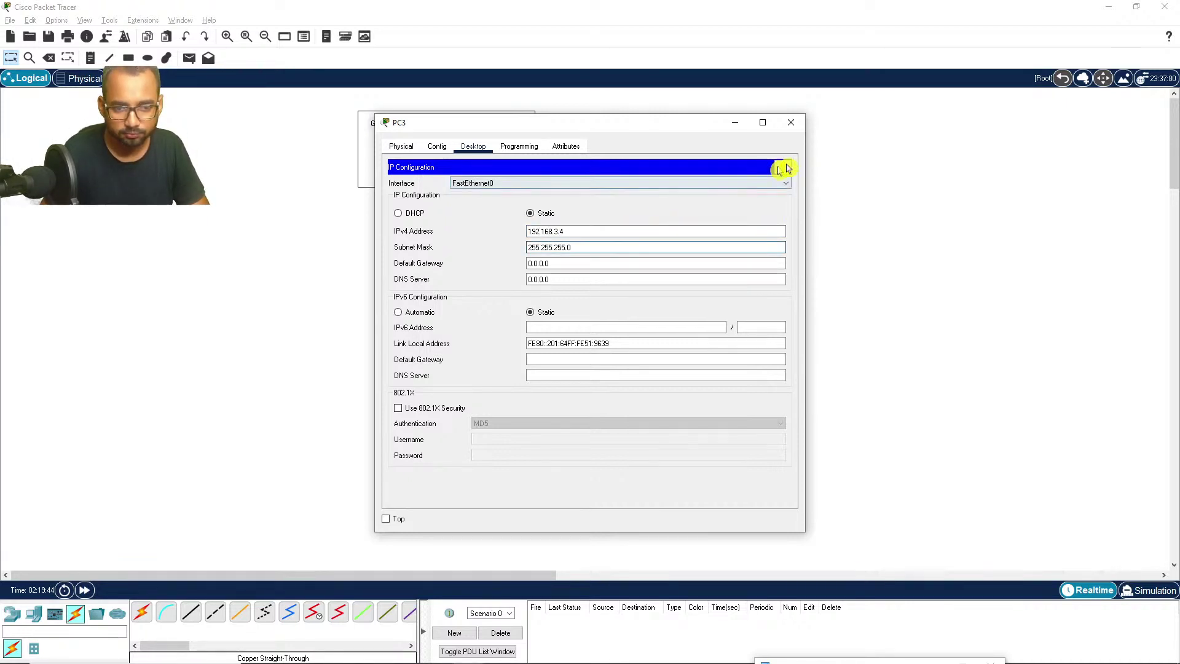
{"action": "left_click", "coordinate": [782, 167]}
{"action": "left_click", "coordinate": [796, 127]}
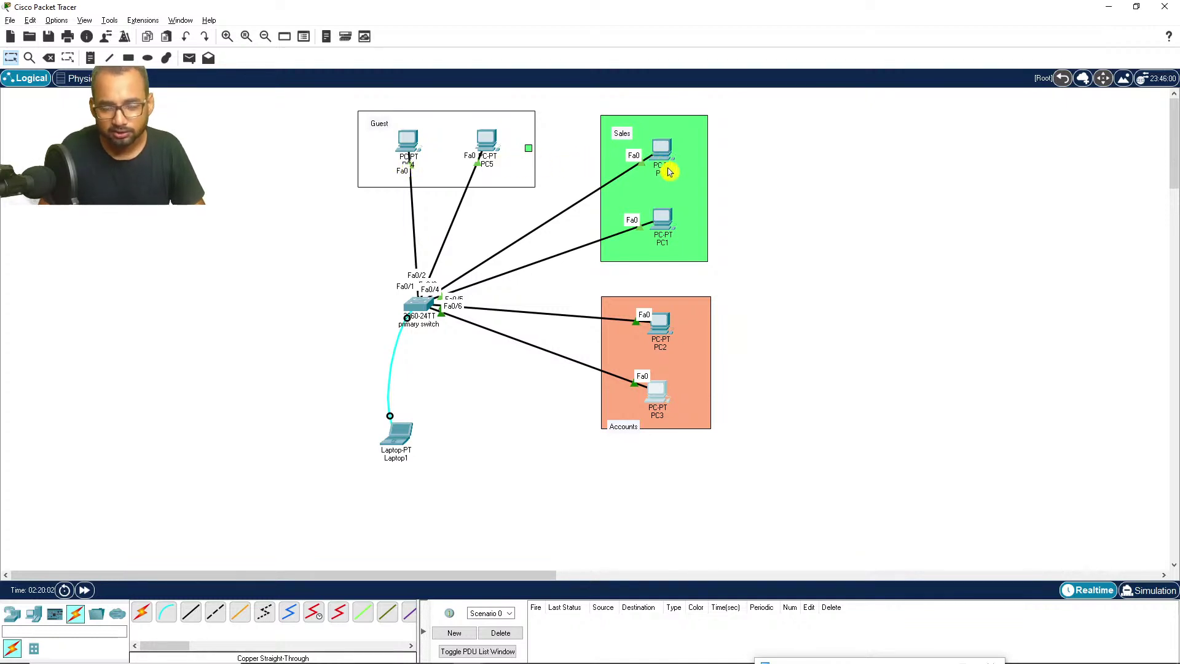
Step: Reopen Laptop1's terminal session to the switch and bring up a fresh global configuration prompt
{"action": "mouse_move", "coordinate": [670, 176]}
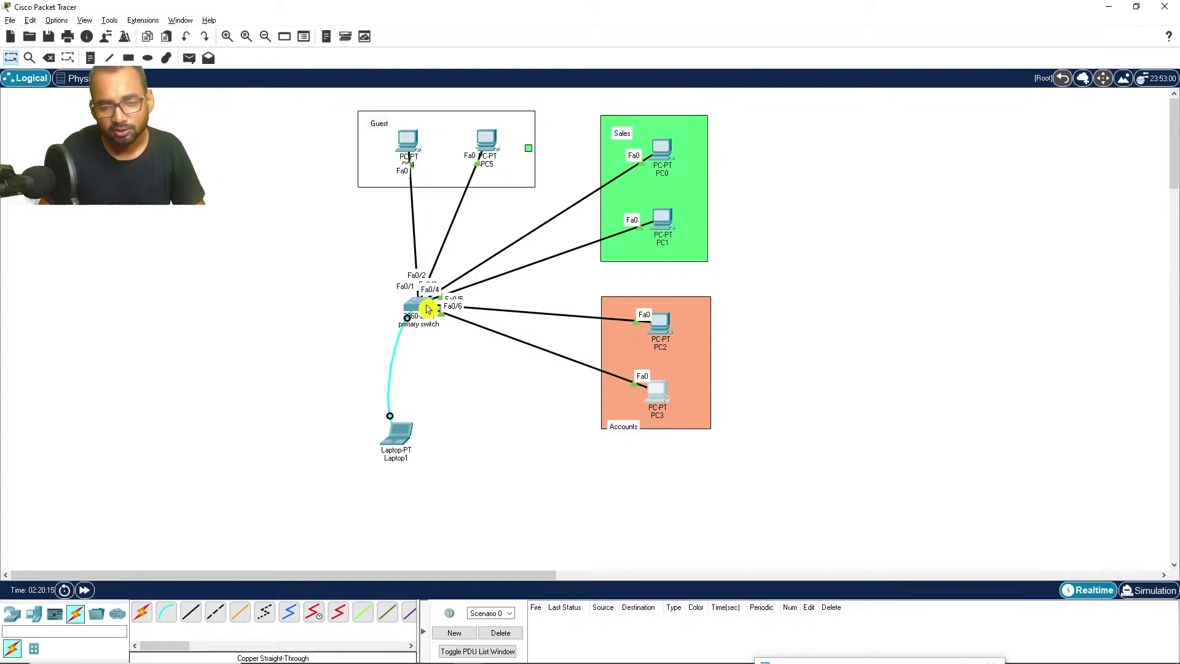
{"action": "mouse_move", "coordinate": [428, 309]}
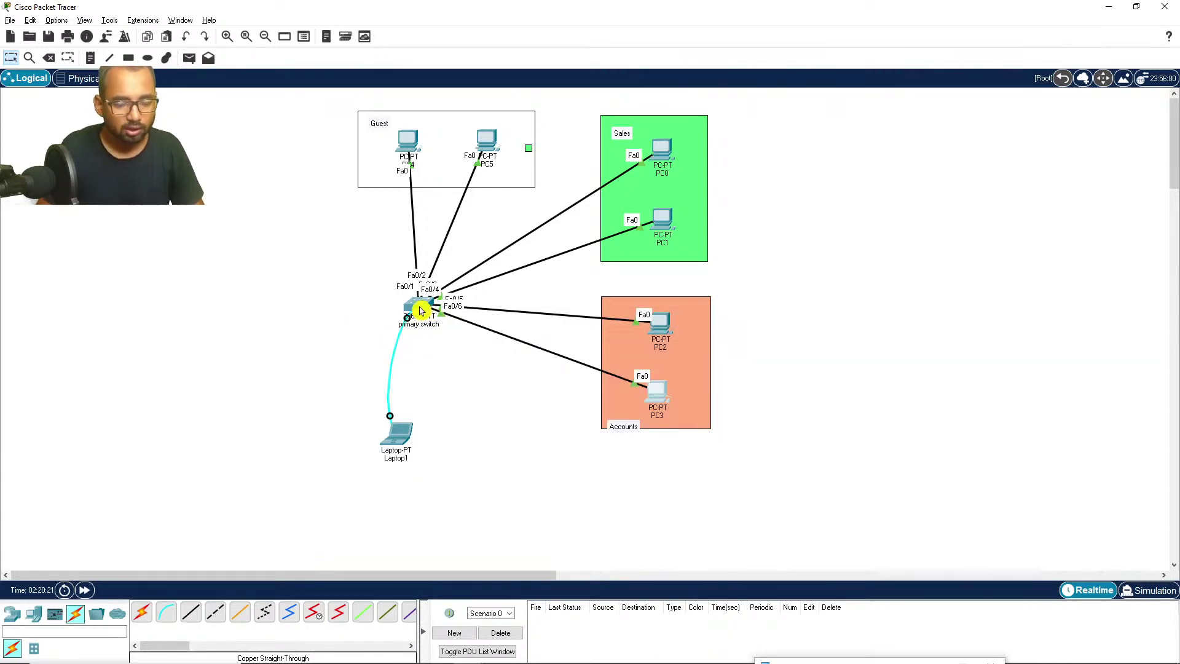
{"action": "left_click", "coordinate": [398, 434]}
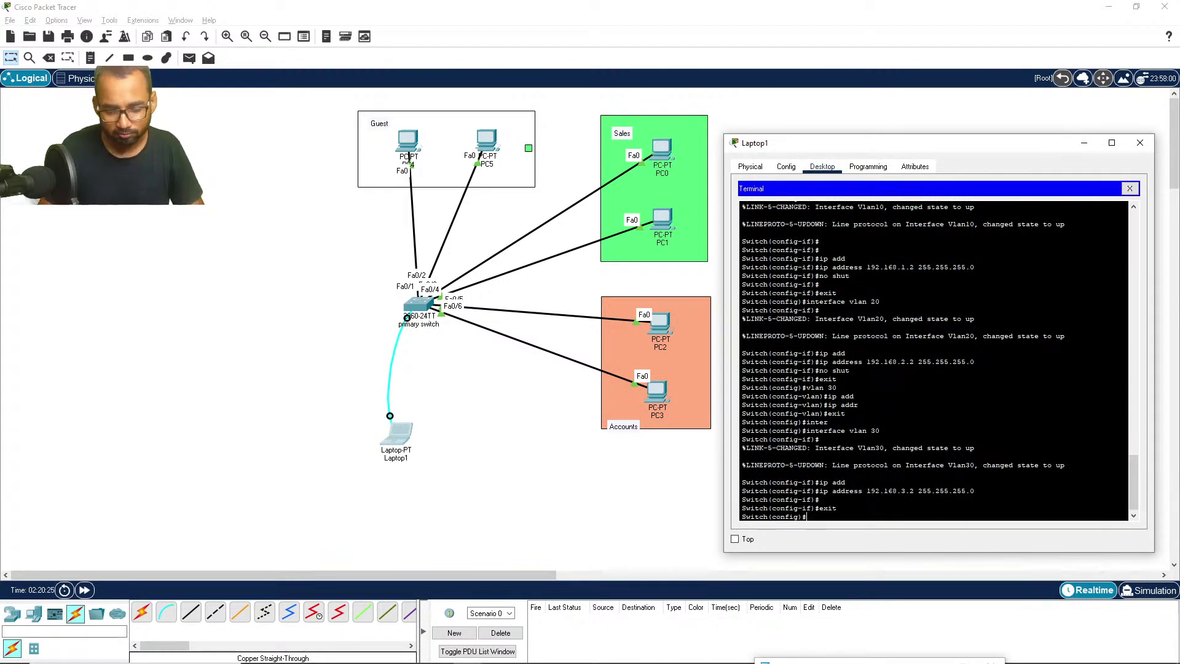
{"action": "key", "text": "Return"}
{"action": "key", "text": "Return"}
{"action": "key", "text": "Return"}
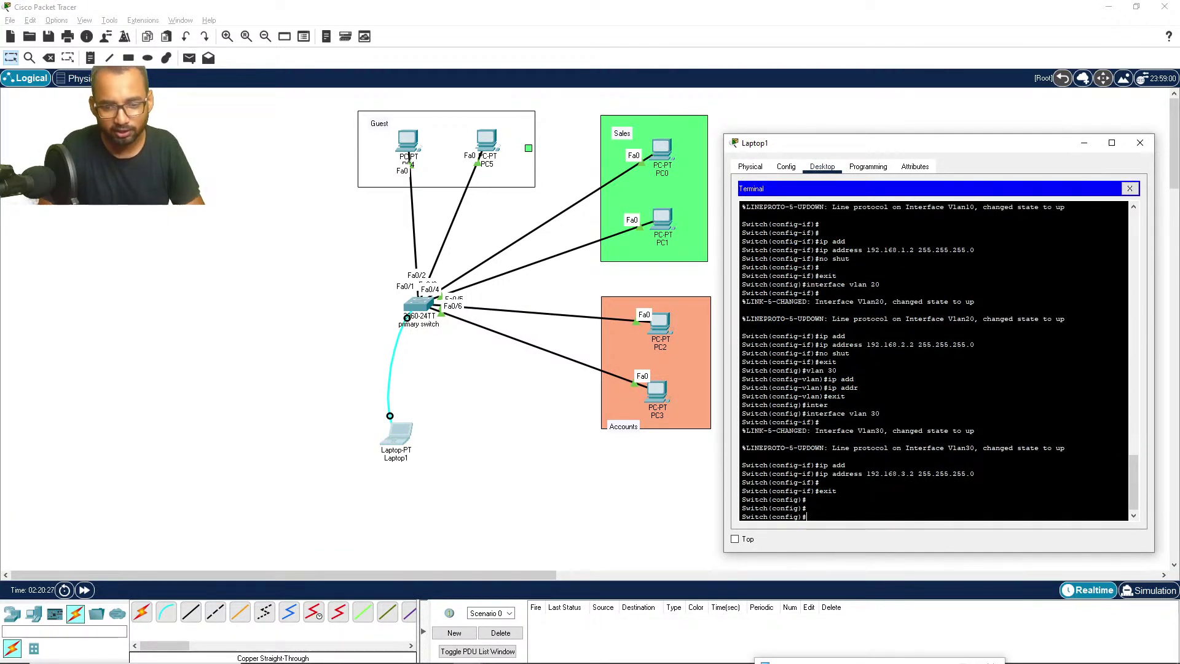
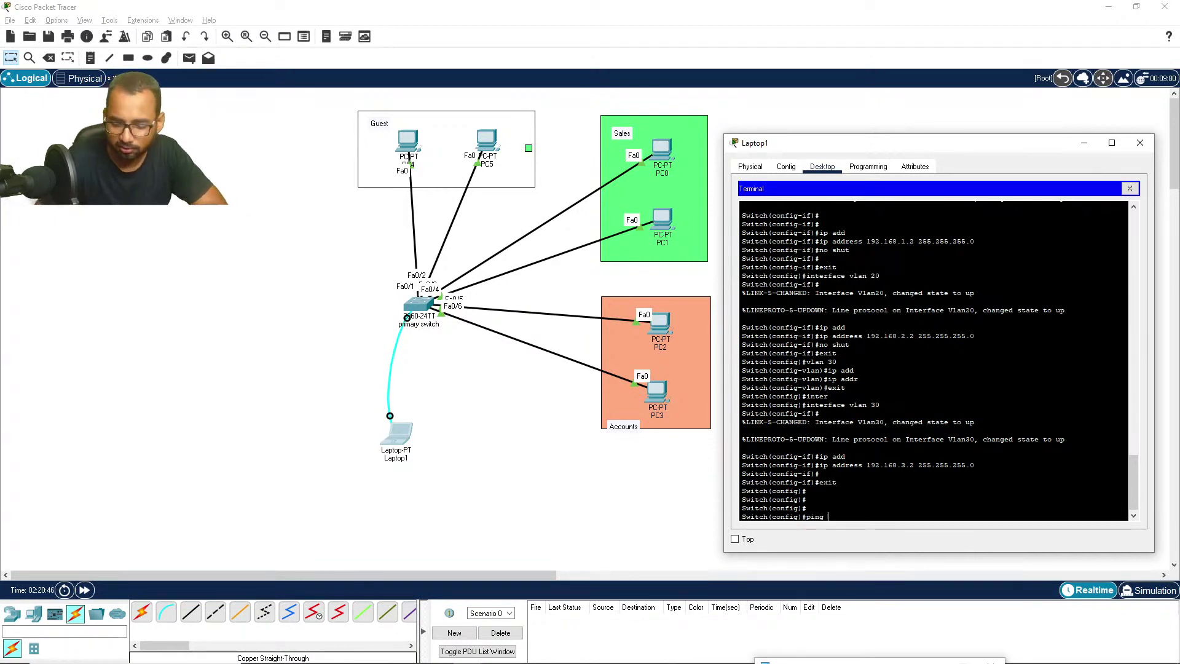
Step: Ping 192.168.1.3 from the switch's global configuration mode, using the do prefix to run the command
{"action": "type", "text": "168.1.3"}
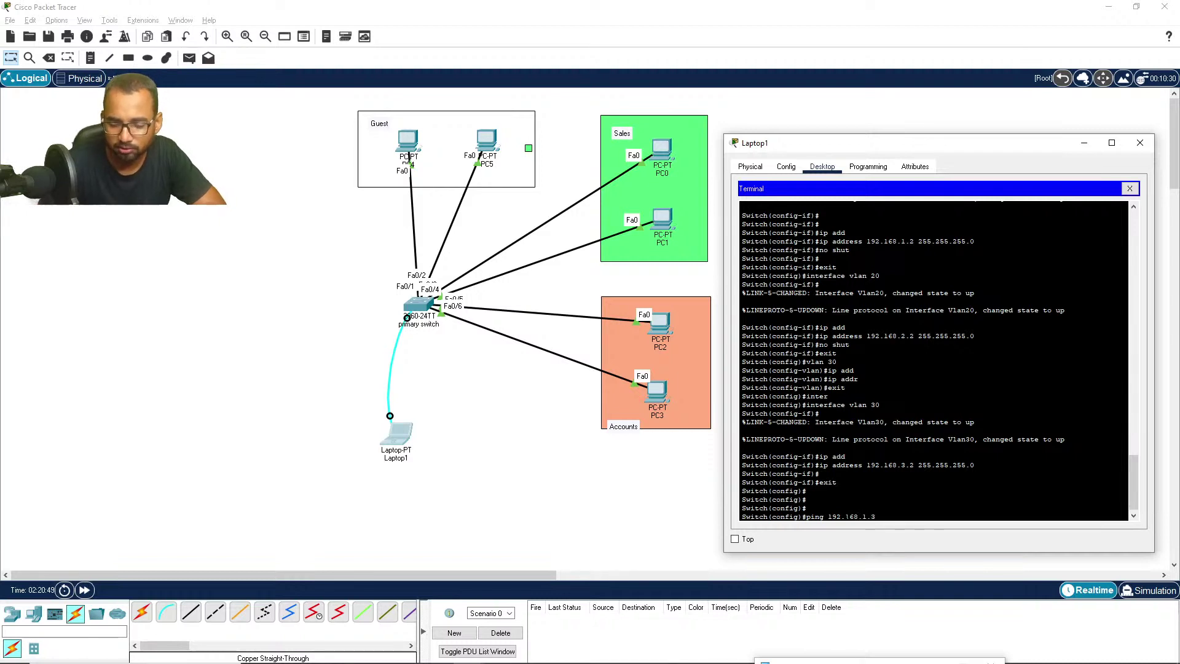
{"action": "key", "text": "Return"}
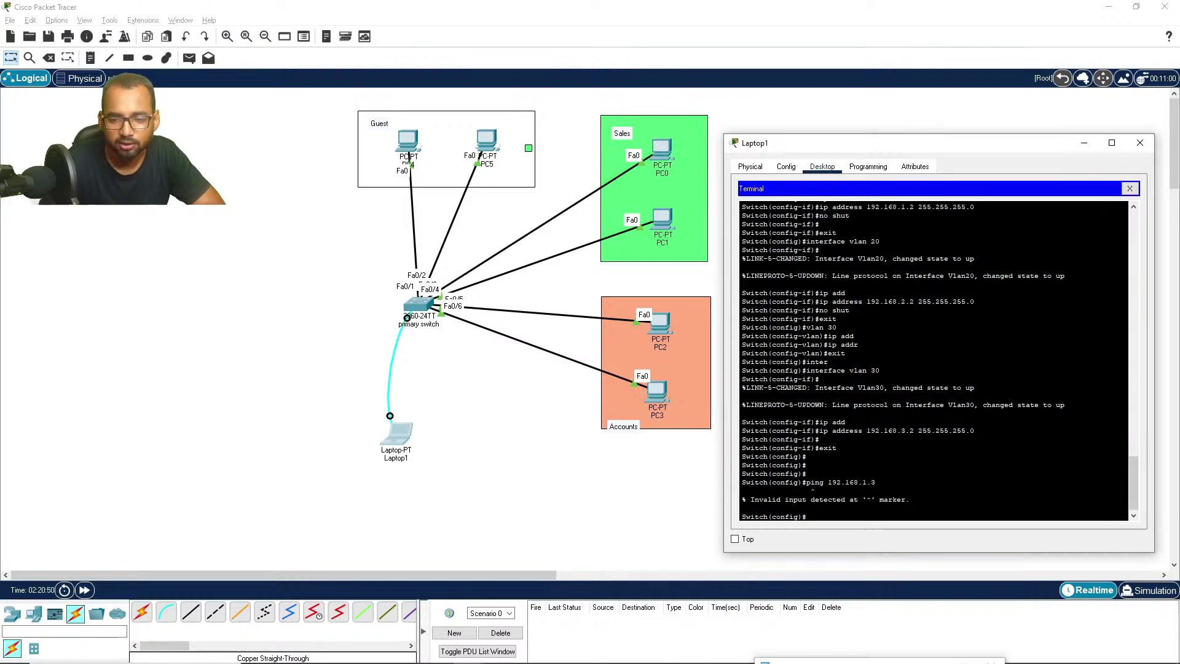
{"action": "key", "text": "Up"}
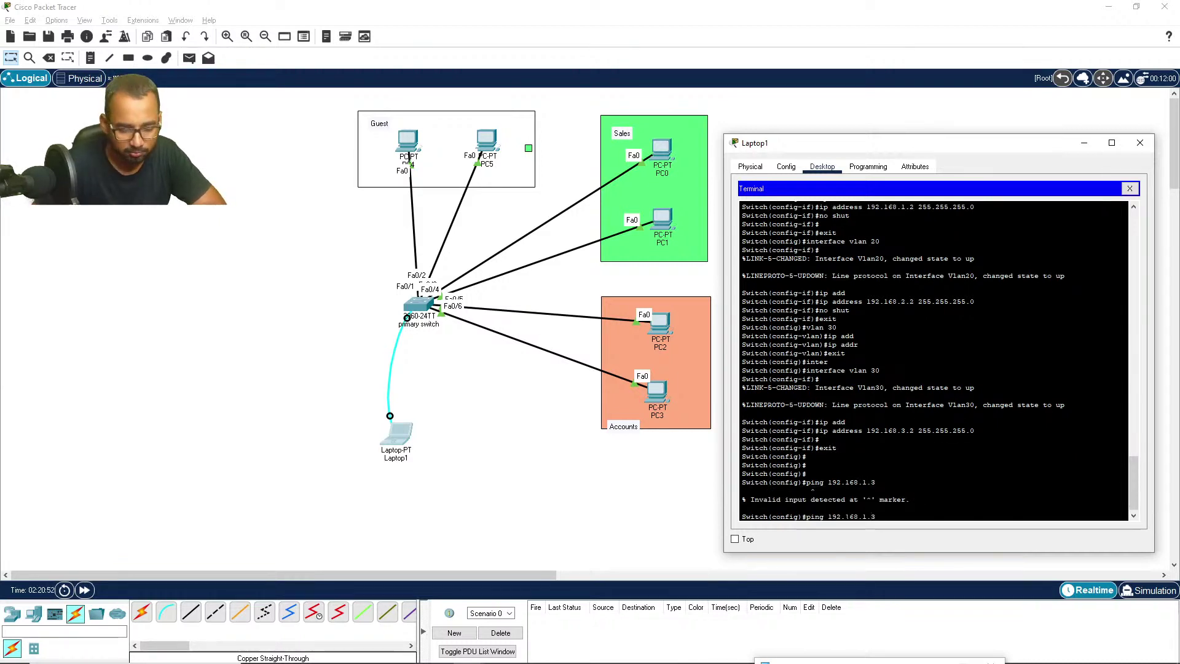
{"action": "type", "text": "do"}
{"action": "key", "text": "Return"}
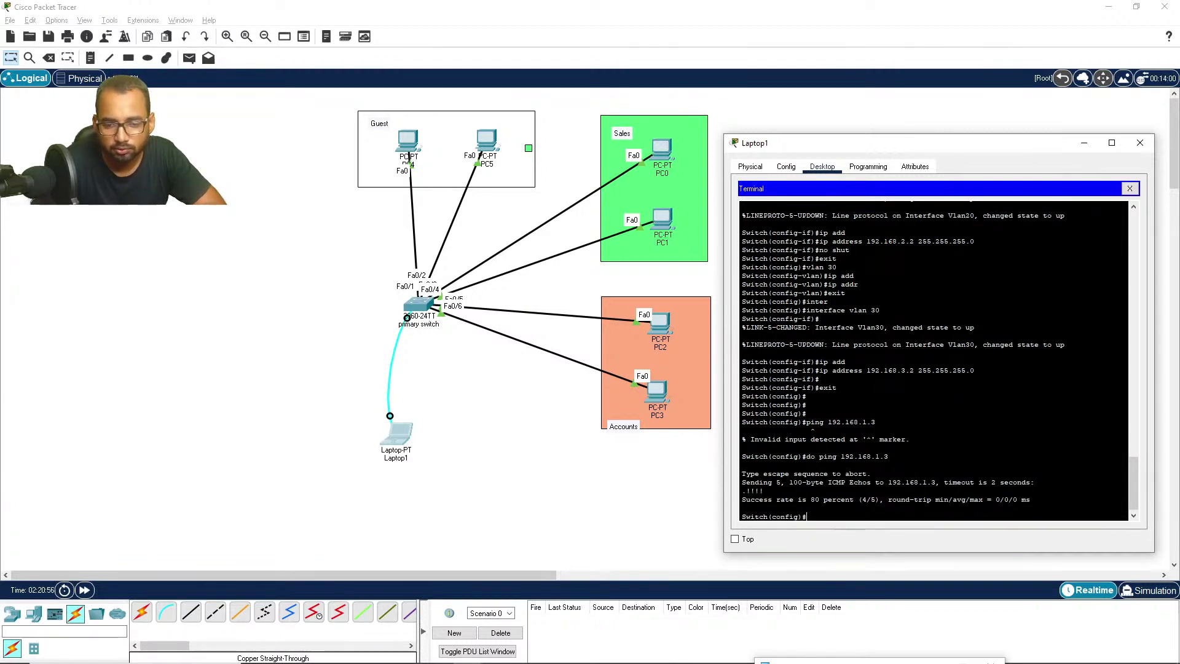
Step: Ping 192.168.1.4 from the switch's configuration mode
{"action": "key", "text": "Up"}
{"action": "key", "text": "BackSpace"}
{"action": "type", "text": "4"}
{"action": "key", "text": "Return"}
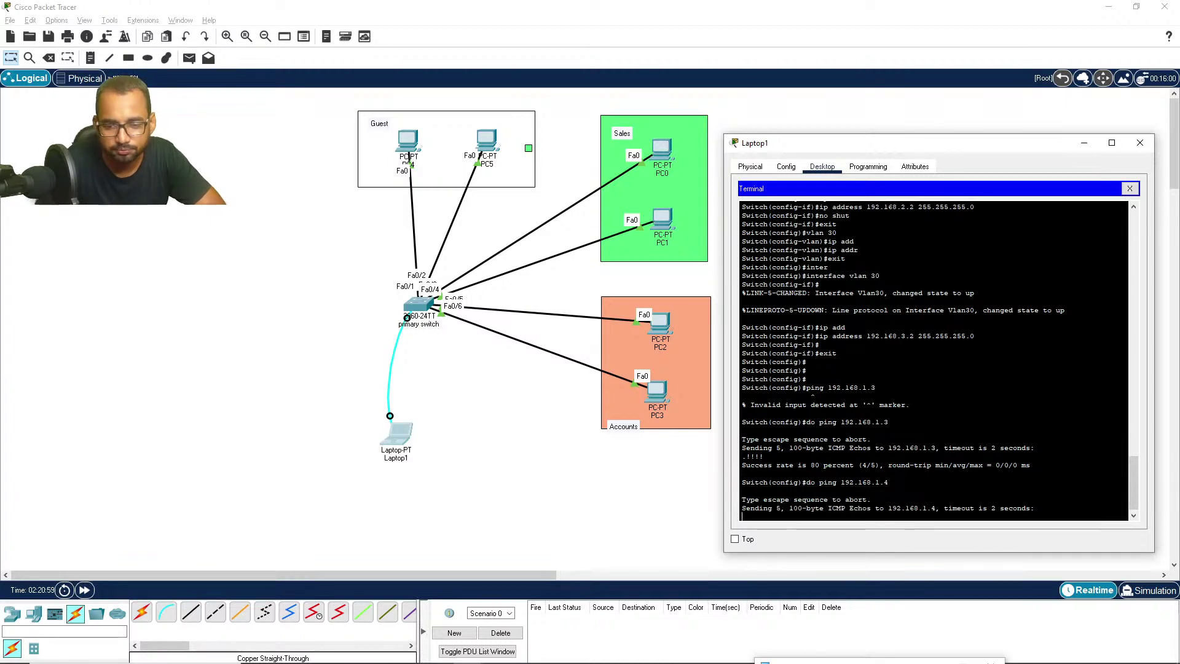
Step: Test the switch's connectivity to 192.168.2.4 by pinging it from configuration mode
{"action": "key", "text": "Up"}
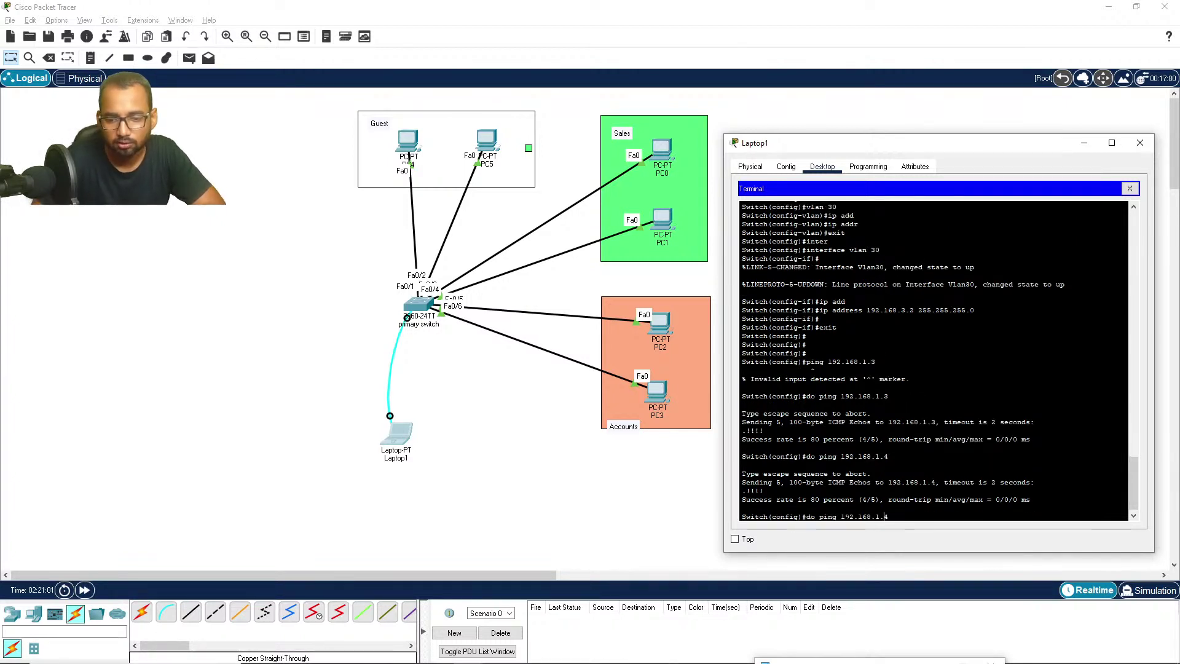
{"action": "key", "text": "BackSpace"}
{"action": "key", "text": "BackSpace"}
{"action": "key", "text": "BackSpace"}
{"action": "type", "text": "2.4"}
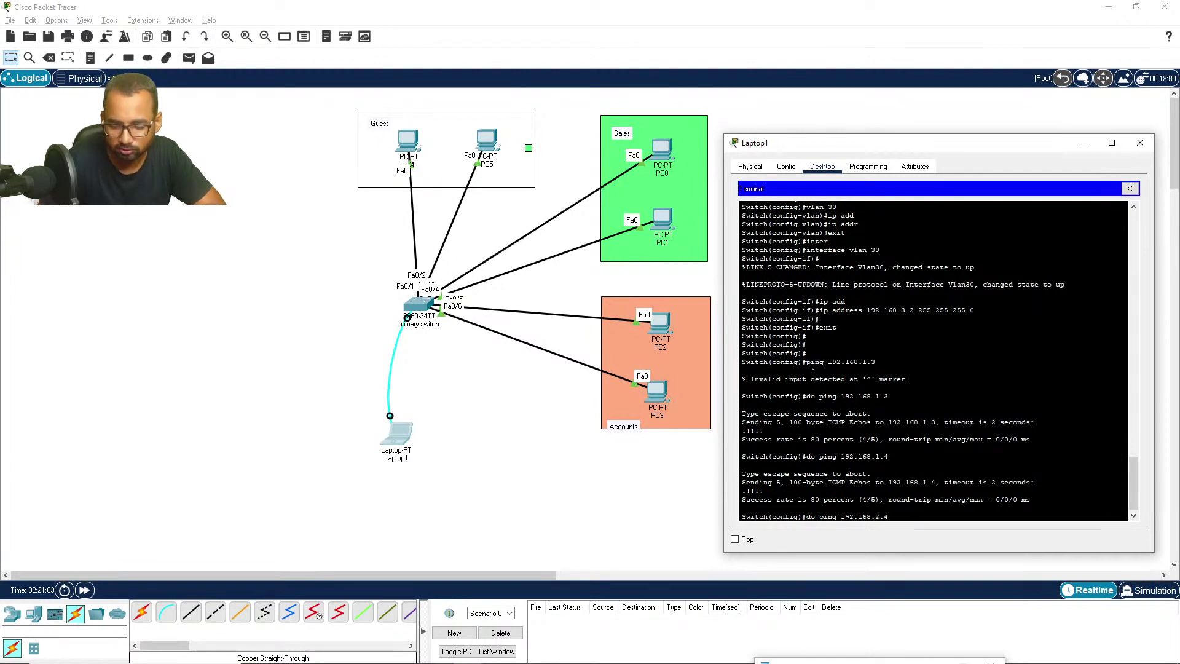
{"action": "key", "text": "Return"}
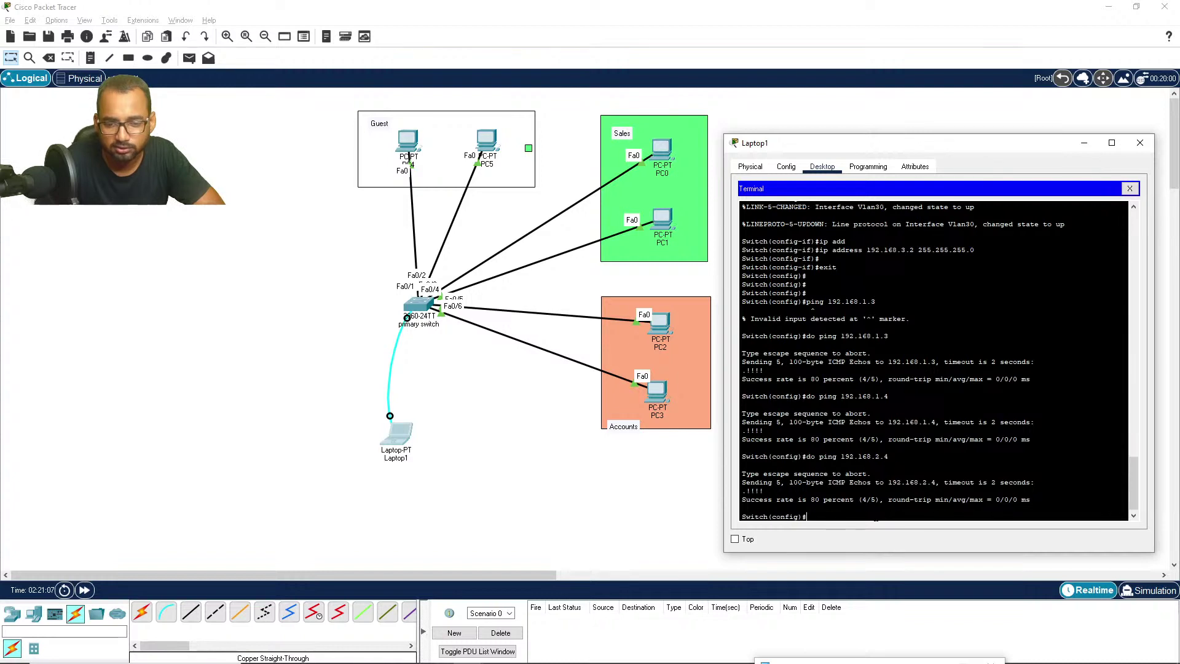
Step: Test the switch's connectivity to 192.168.3.4 by pinging it from configuration mode
{"action": "key", "text": "Up"}
{"action": "key", "text": "Left"}
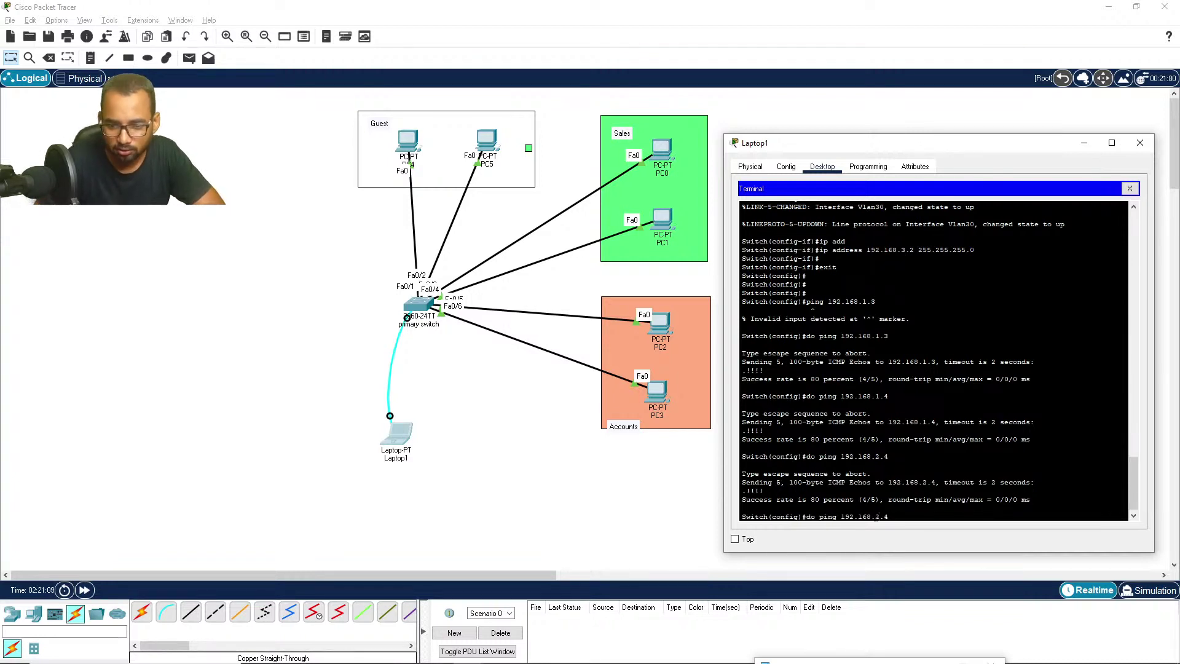
{"action": "type", "text": "3"}
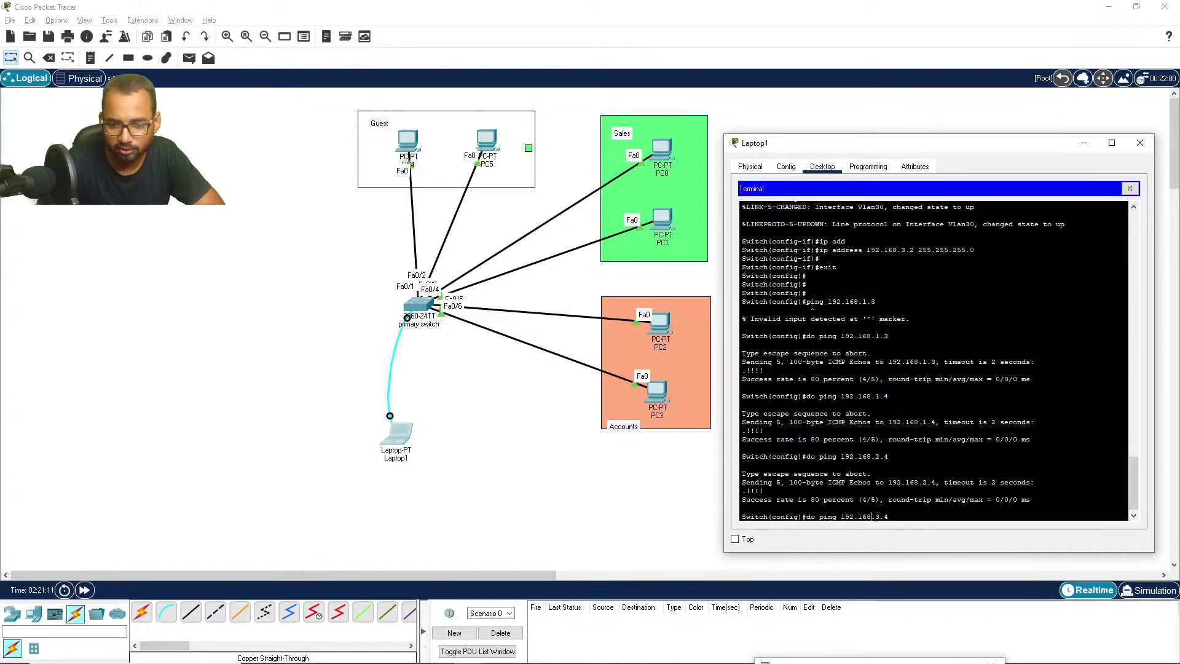
{"action": "key", "text": "Return"}
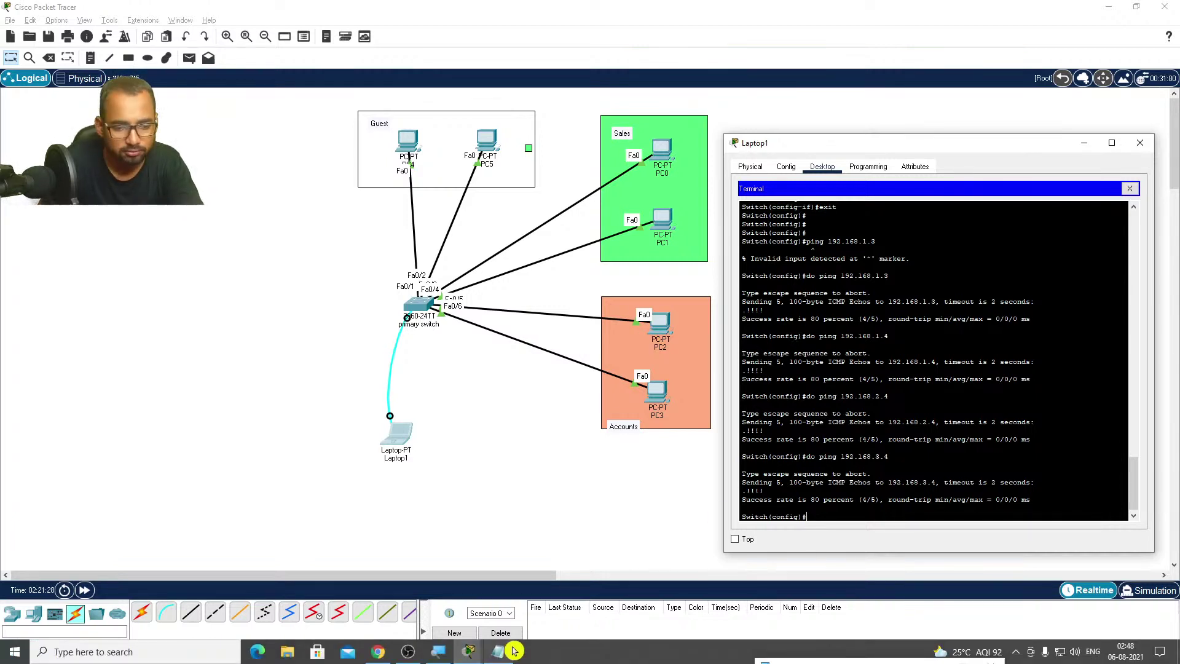
Step: Switch to the Notepad task list and change the number of other switches in task 4 to 2
{"action": "left_click", "coordinate": [500, 660]}
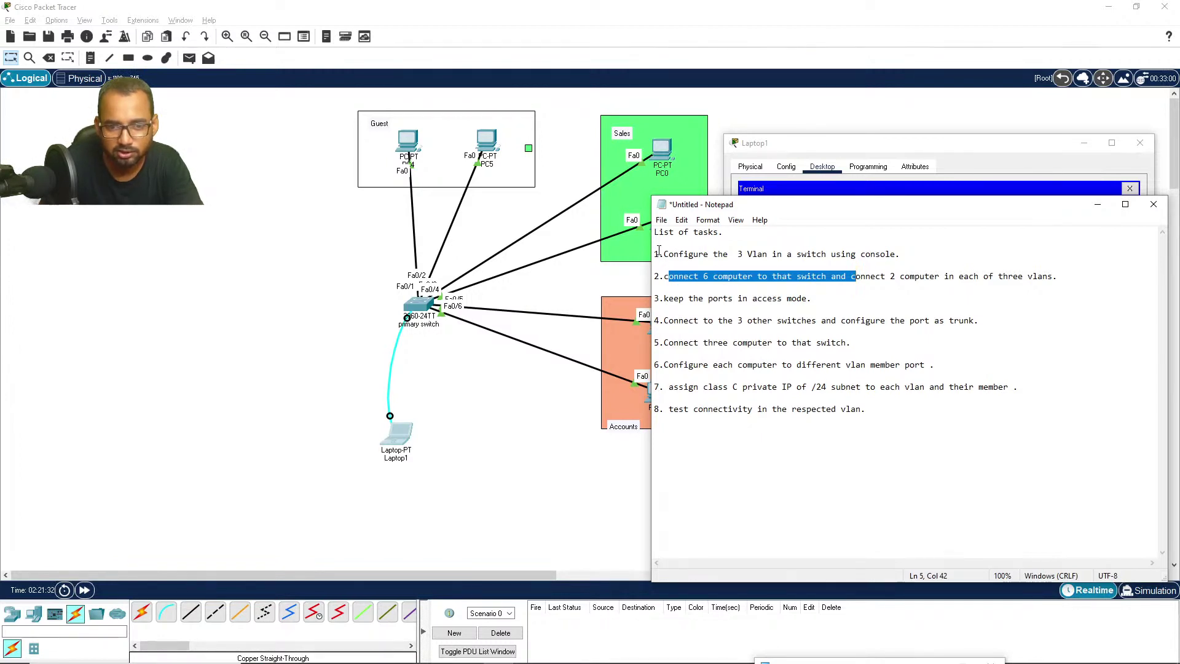
{"action": "left_click_drag", "start_coordinate": [659, 254], "coordinate": [981, 322]}
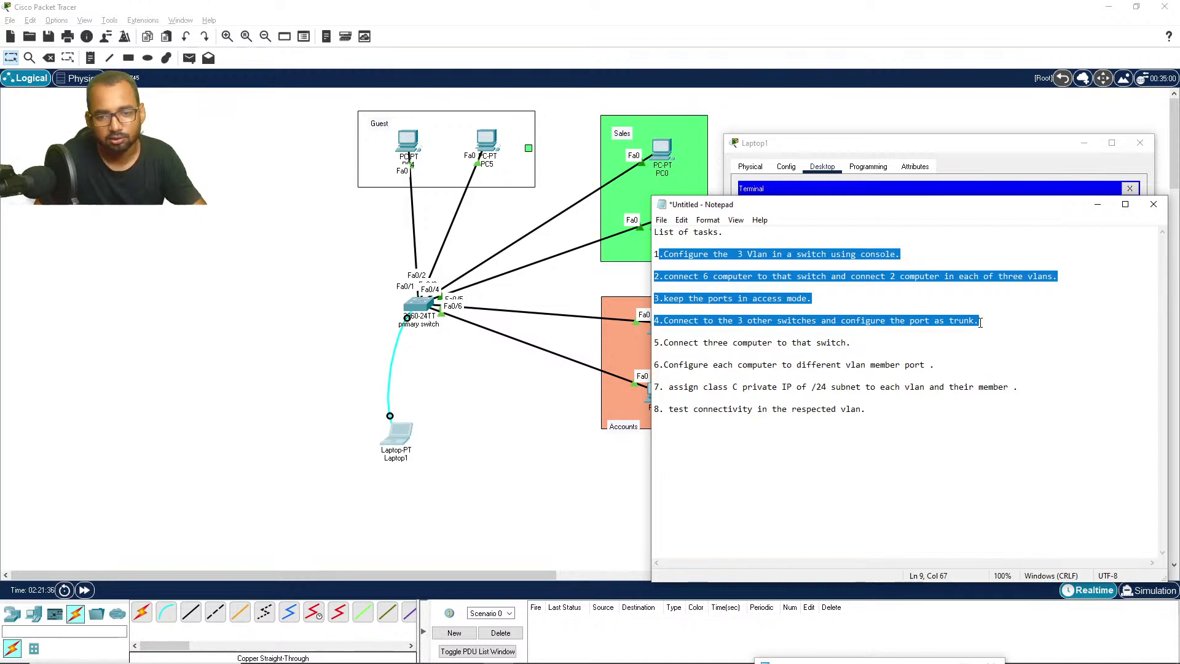
{"action": "left_click", "coordinate": [746, 320]}
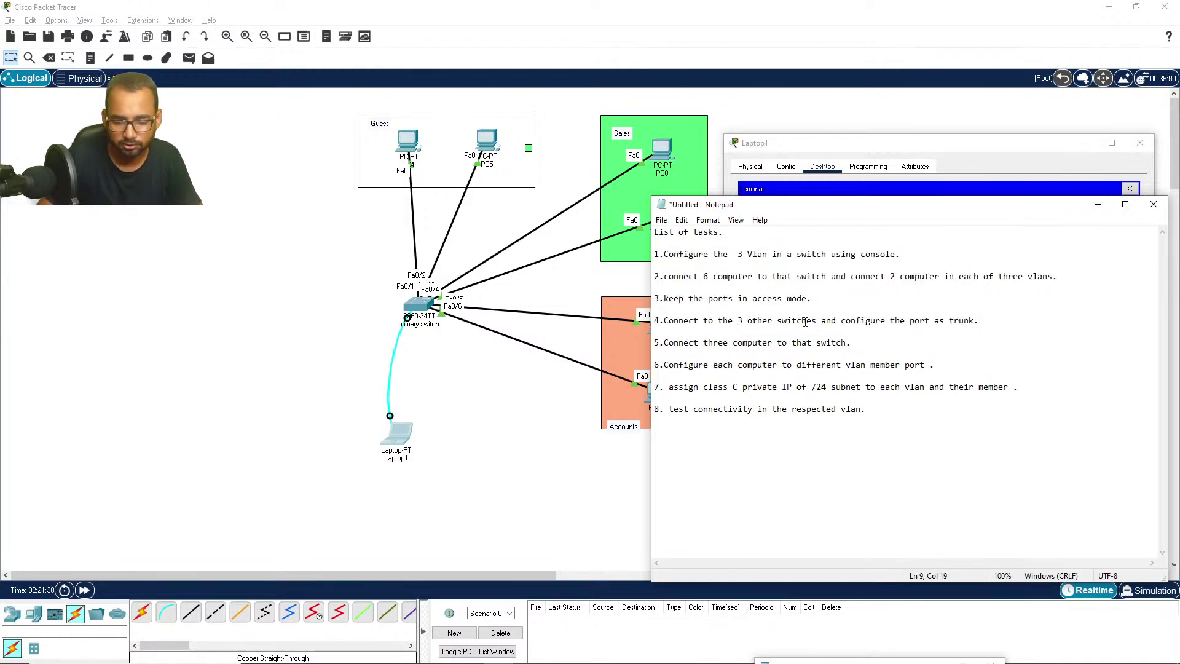
{"action": "key", "text": "BackSpace"}
{"action": "type", "text": "2"}
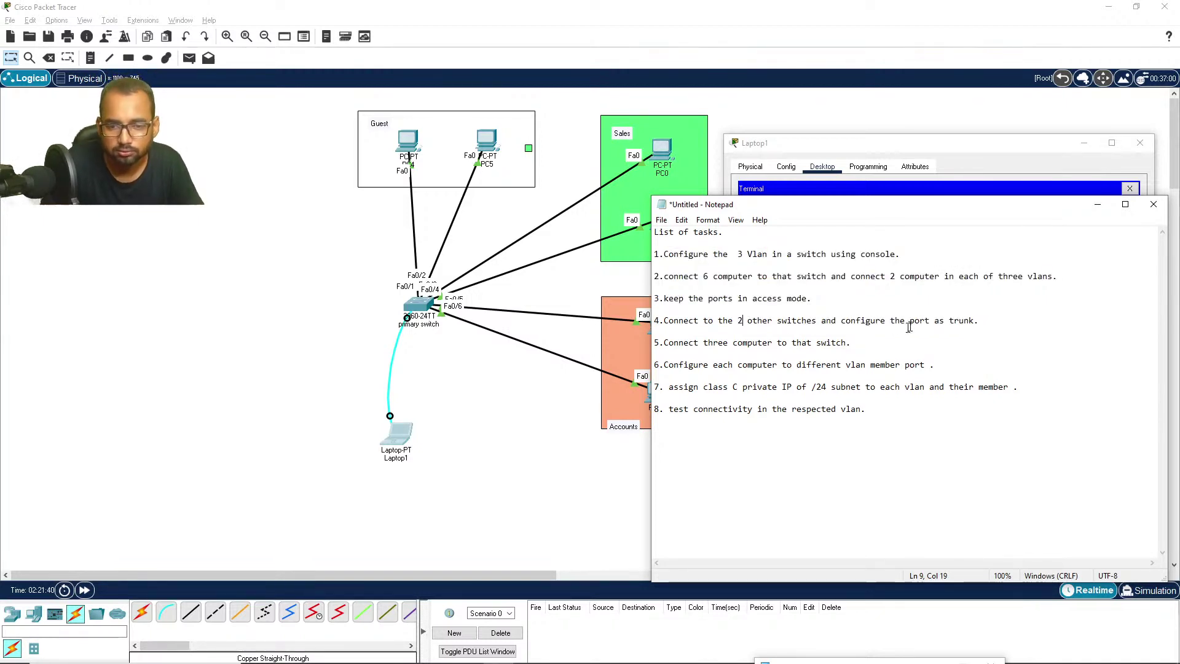
{"action": "left_click", "coordinate": [1105, 210]}
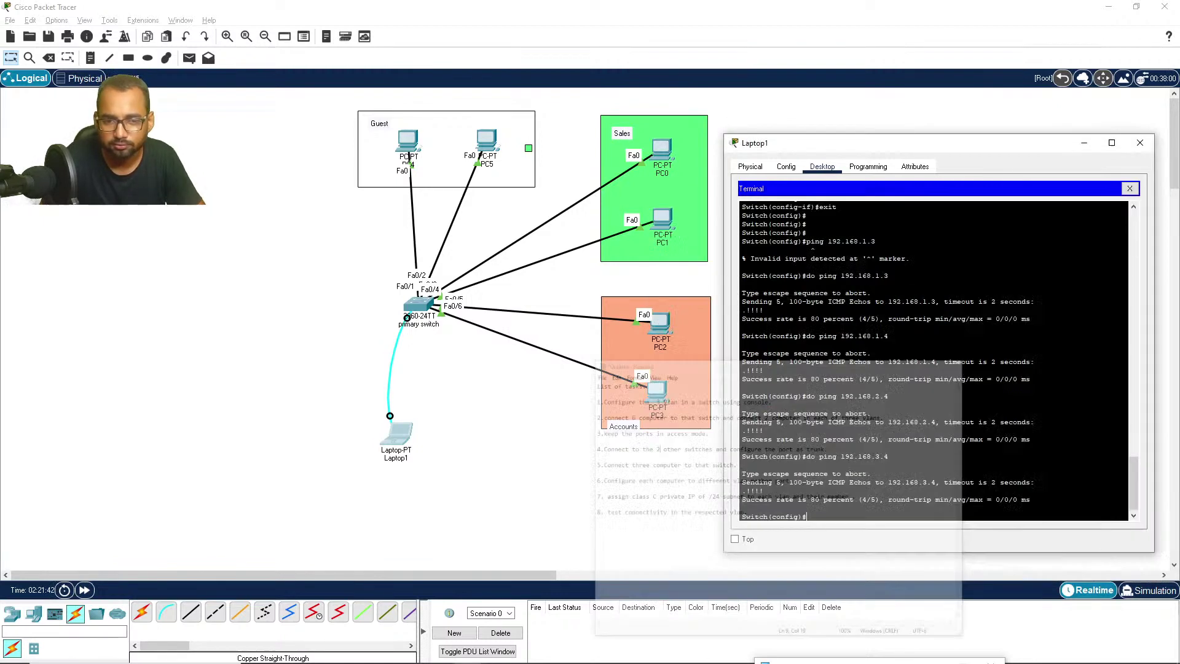
Step: Hide the laptop's terminal and place a 2960 switch in the empty workspace beyond the Sales and Accounts areas
{"action": "left_click", "coordinate": [1088, 144]}
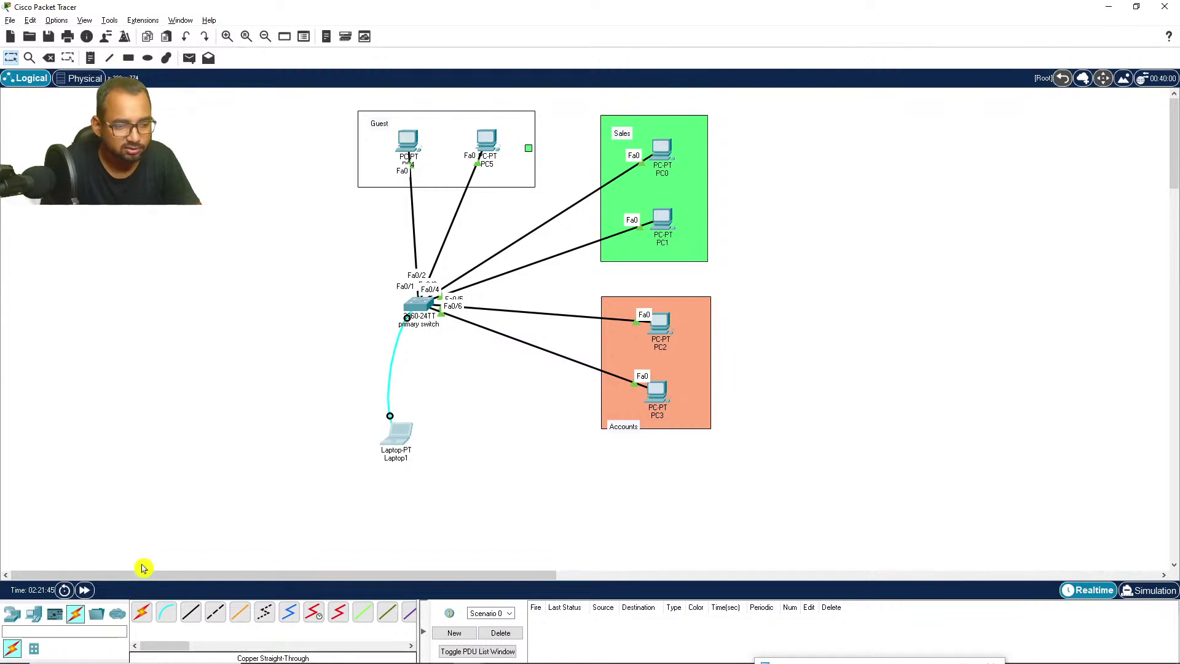
{"action": "left_click", "coordinate": [31, 617]}
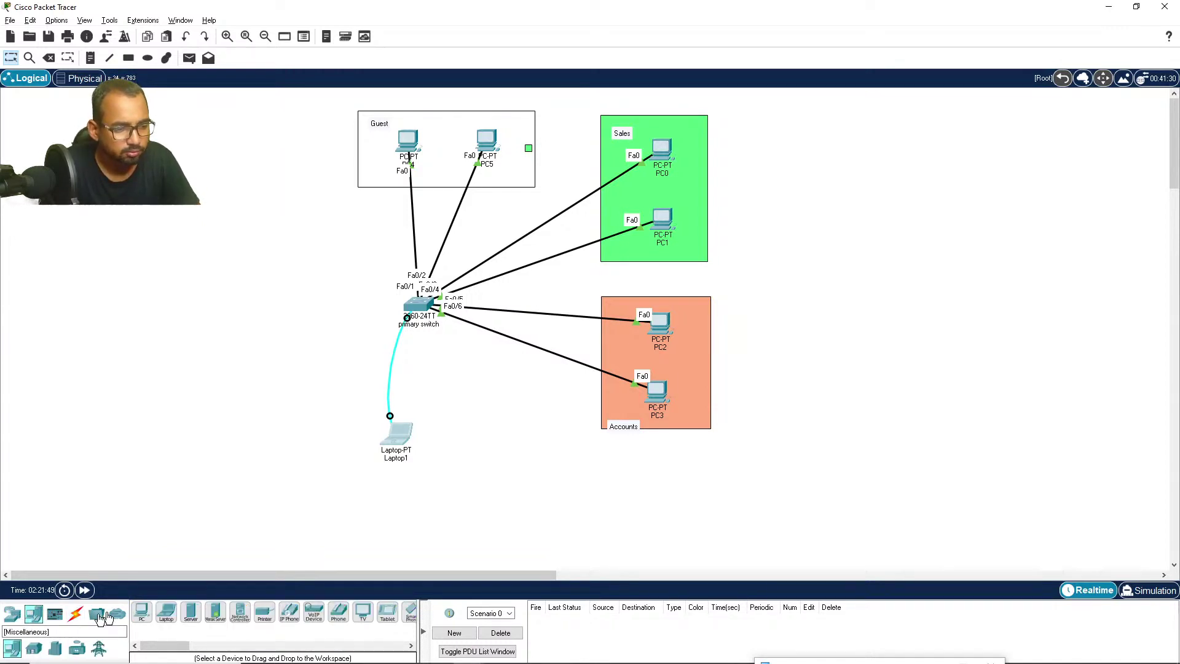
{"action": "left_click", "coordinate": [13, 615]}
{"action": "left_click", "coordinate": [37, 651]}
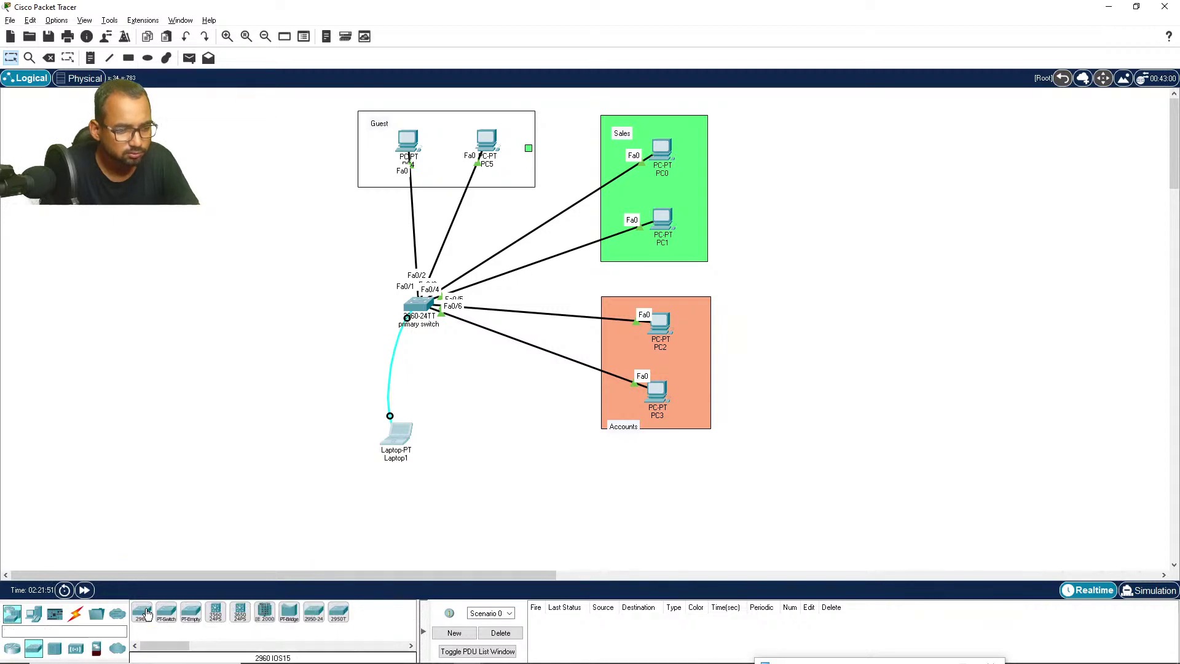
{"action": "left_click", "coordinate": [141, 612]}
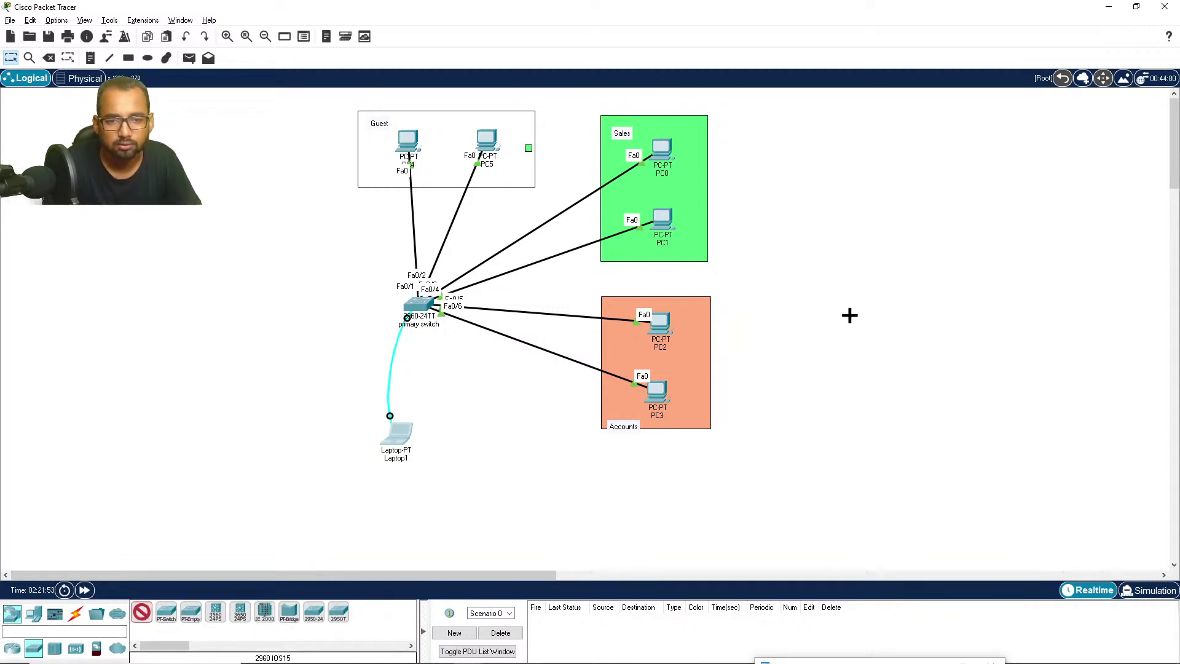
{"action": "left_click", "coordinate": [856, 284]}
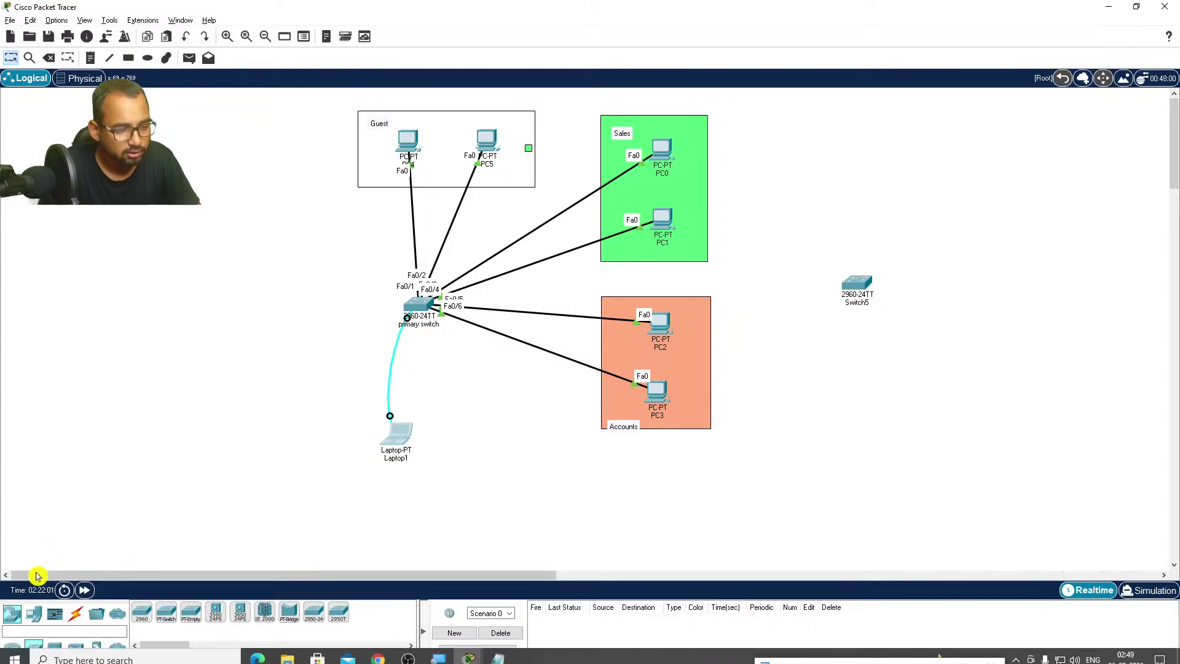
Step: Place three PCs in a vertical row on the far side of the new 2960 switch
{"action": "left_click", "coordinate": [28, 615]}
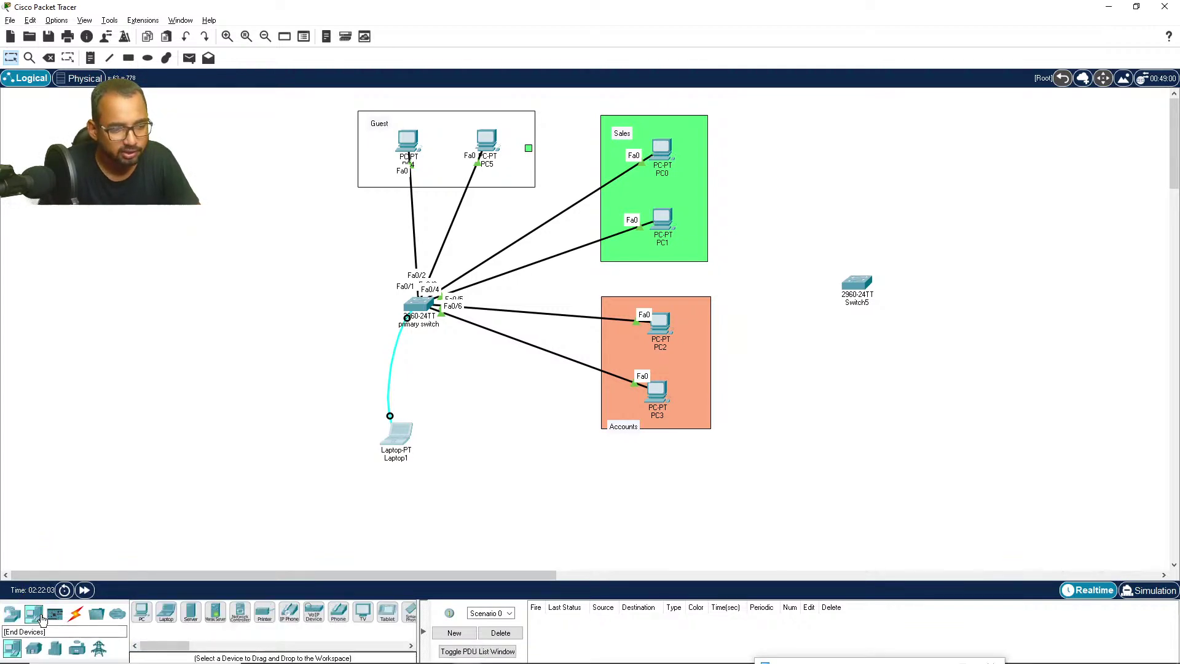
{"action": "left_click", "coordinate": [145, 615]}
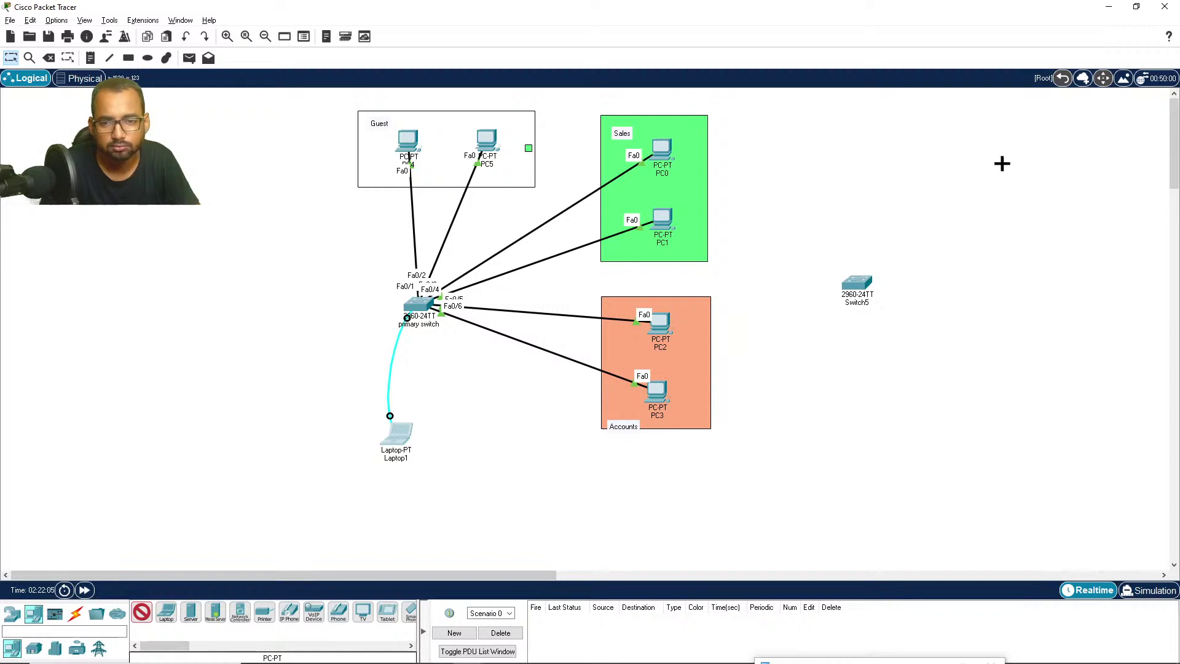
{"action": "left_click", "coordinate": [1002, 164]}
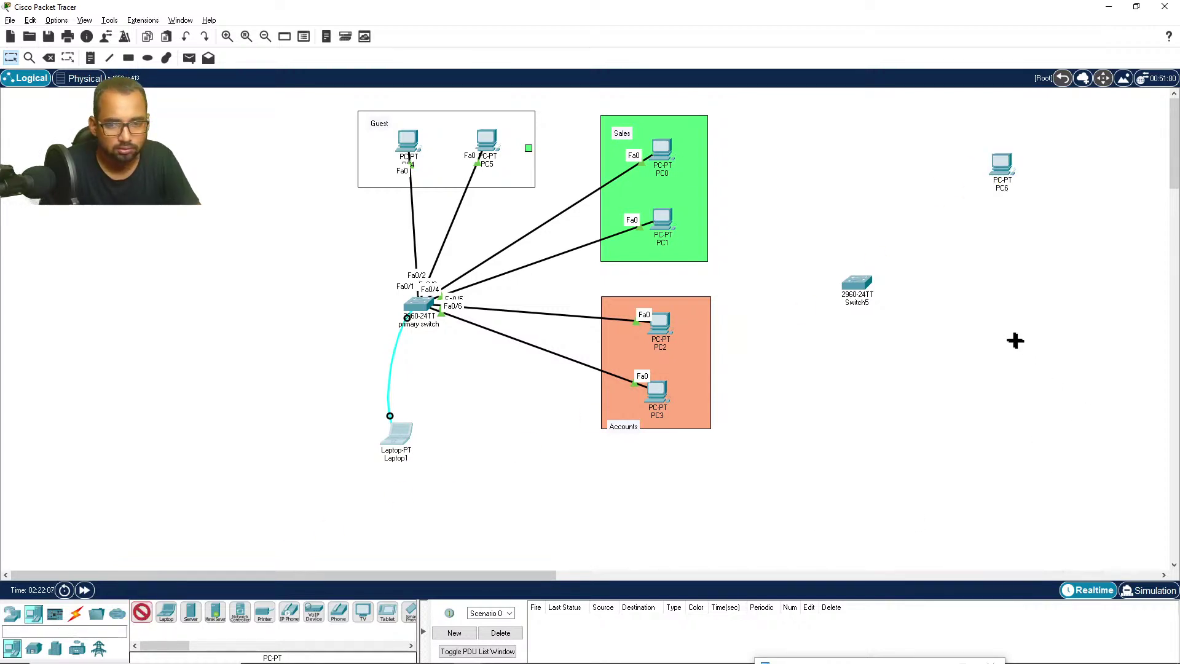
{"action": "left_click", "coordinate": [1011, 299]}
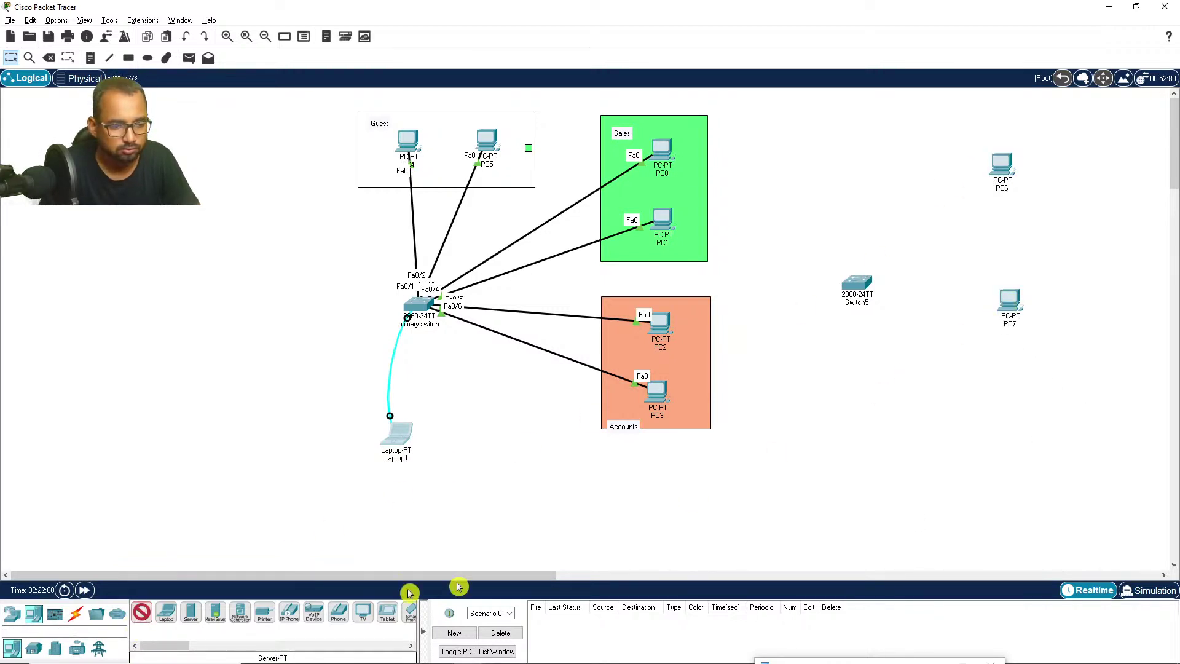
{"action": "left_click", "coordinate": [1015, 397]}
Step: Move the new switch and its three PCs upward, lining the PCs up in a closely spaced column
{"action": "left_click_drag", "start_coordinate": [872, 281], "coordinate": [855, 196]}
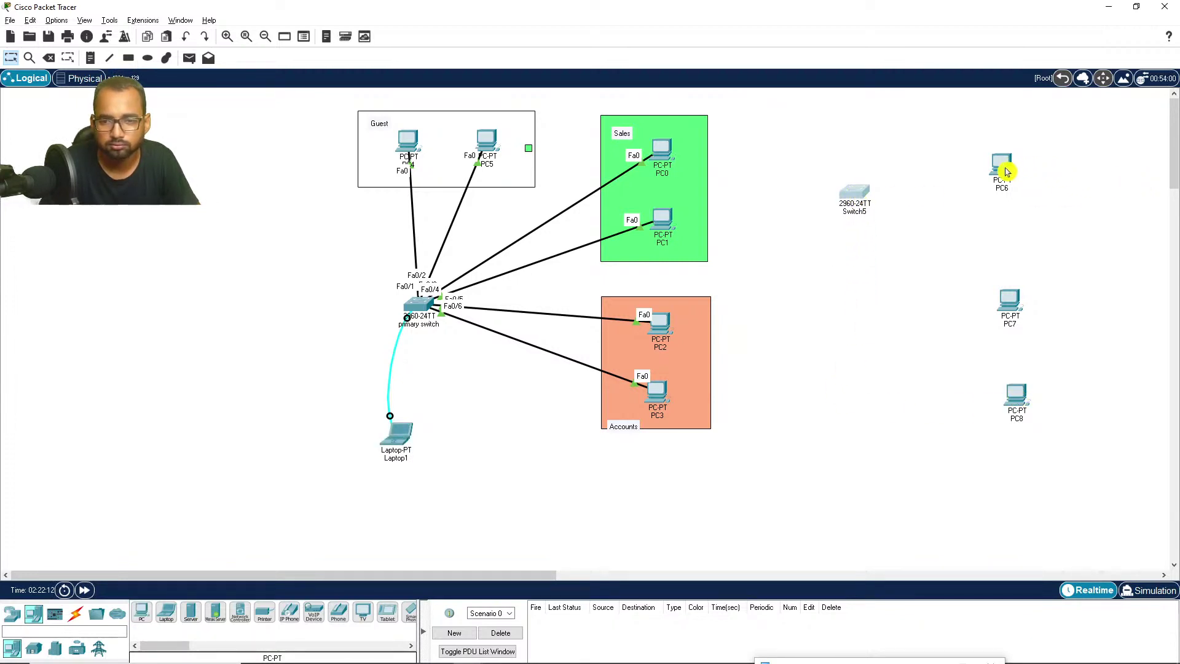
{"action": "left_click_drag", "start_coordinate": [1002, 165], "coordinate": [996, 123]}
{"action": "left_click_drag", "start_coordinate": [1019, 304], "coordinate": [994, 200]}
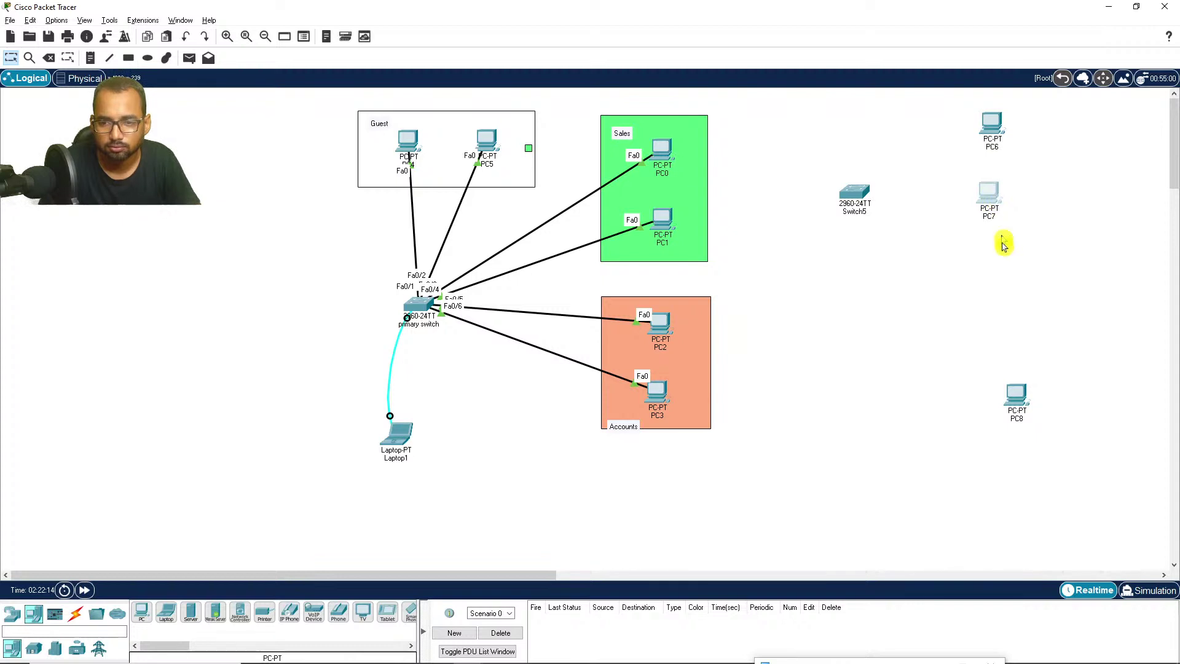
{"action": "left_click_drag", "start_coordinate": [1018, 399], "coordinate": [996, 282]}
{"action": "left_click_drag", "start_coordinate": [988, 200], "coordinate": [995, 204]}
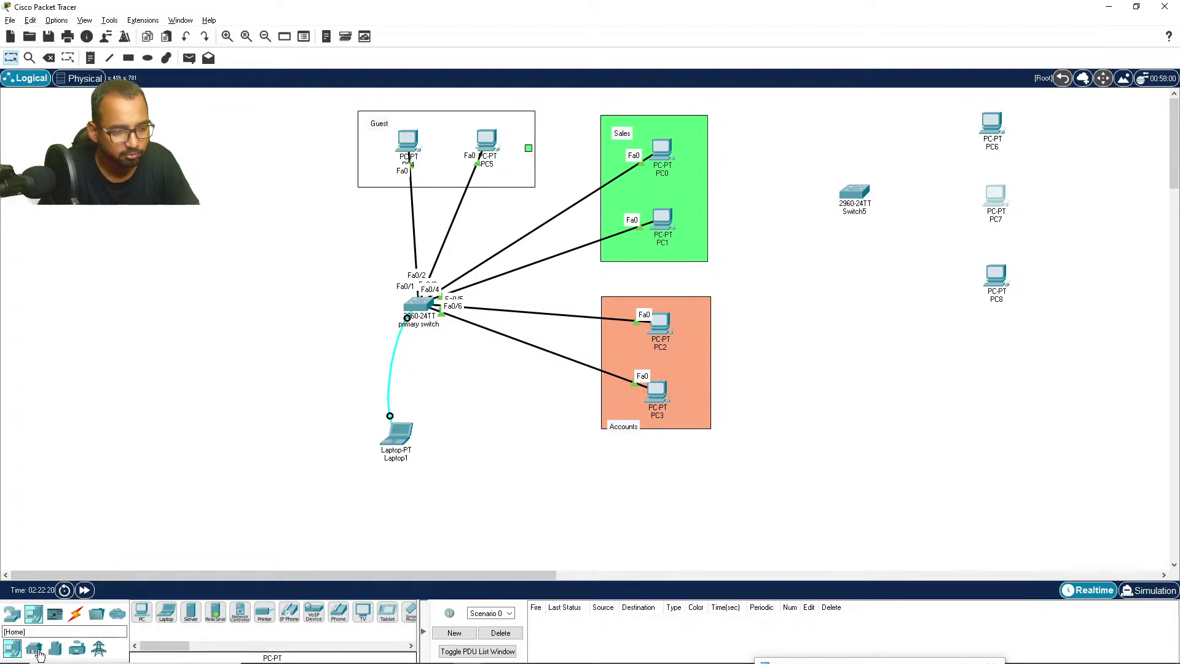
Step: Place a second additional 2960 switch in the free space well below Switch5
{"action": "left_click", "coordinate": [10, 620]}
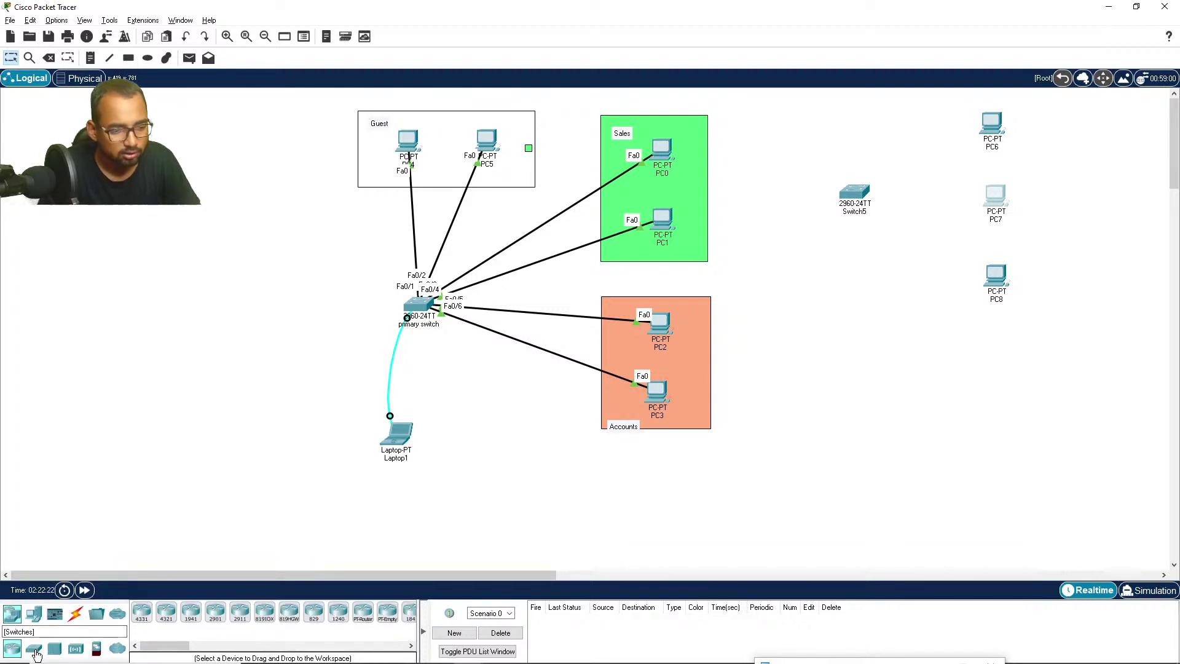
{"action": "left_click", "coordinate": [34, 650]}
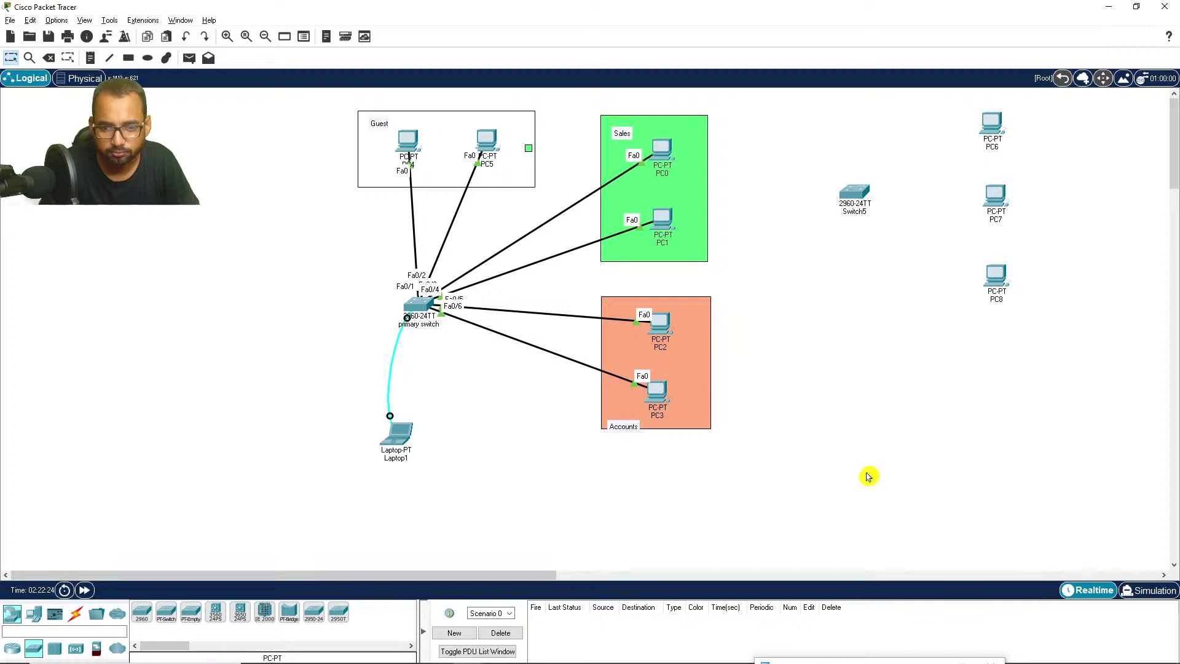
{"action": "left_click", "coordinate": [142, 612]}
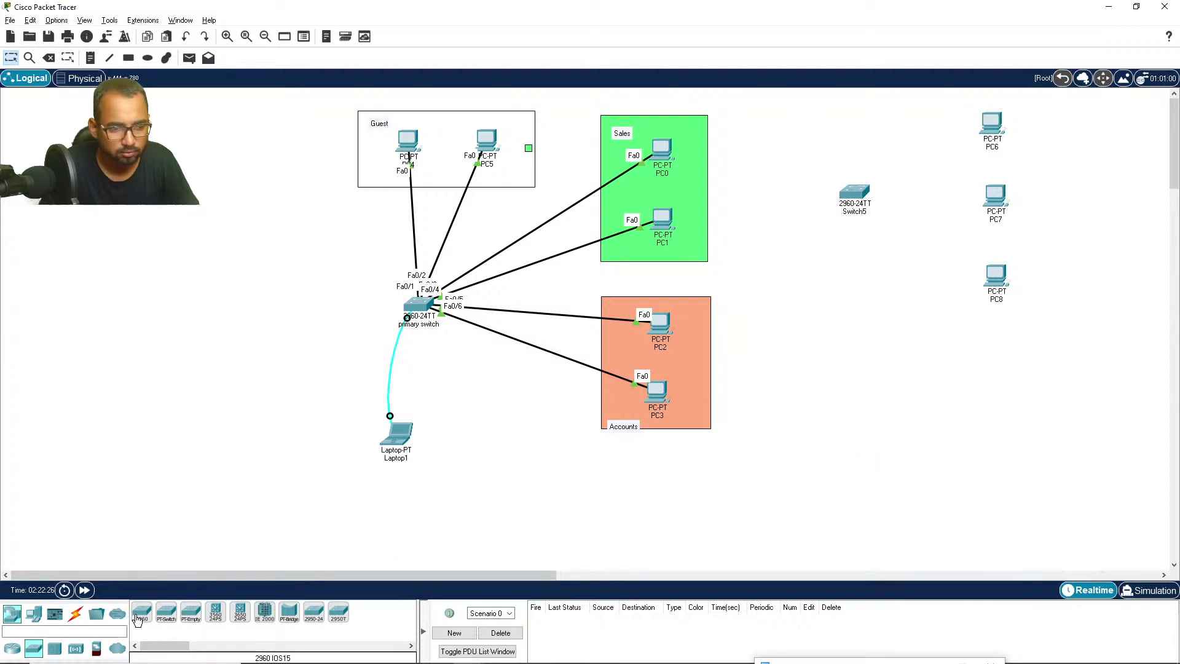
{"action": "left_click", "coordinate": [876, 456]}
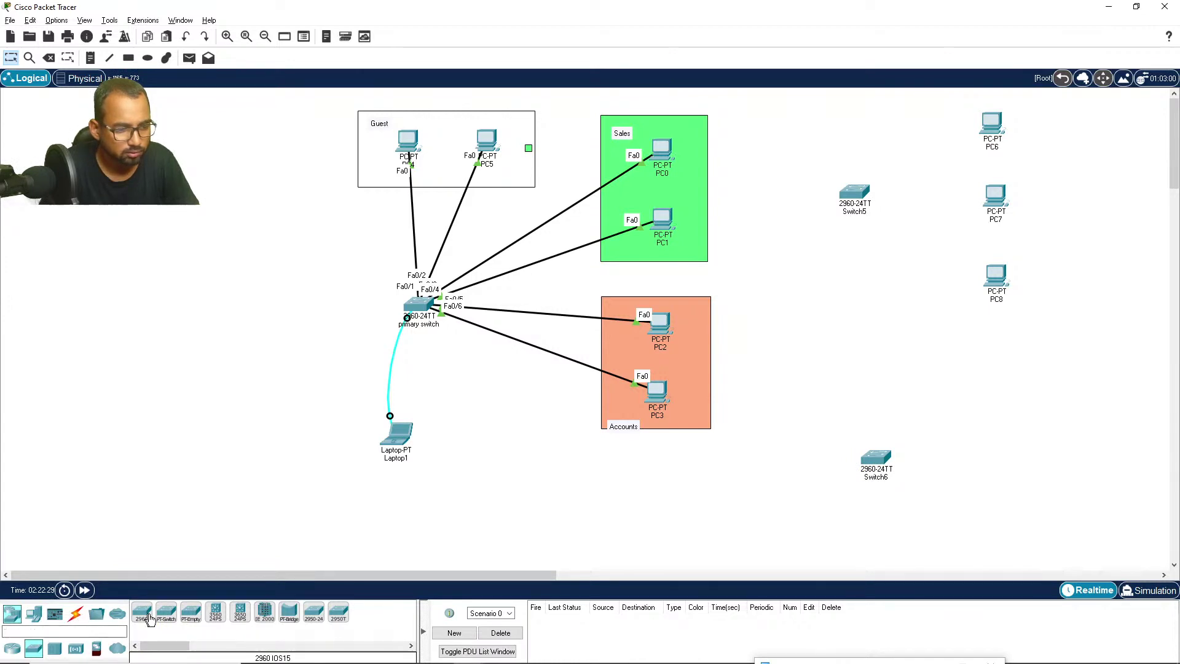
Step: Place three PCs in a vertical column on the far side of Switch6
{"action": "left_click", "coordinate": [40, 618]}
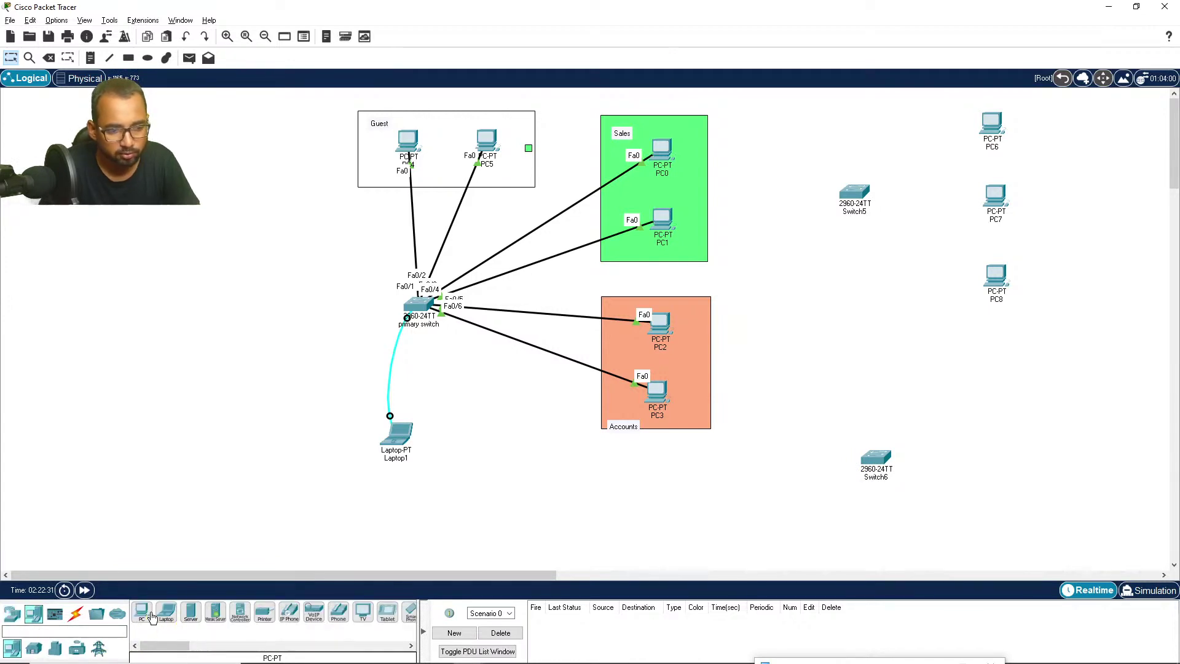
{"action": "left_click", "coordinate": [143, 613]}
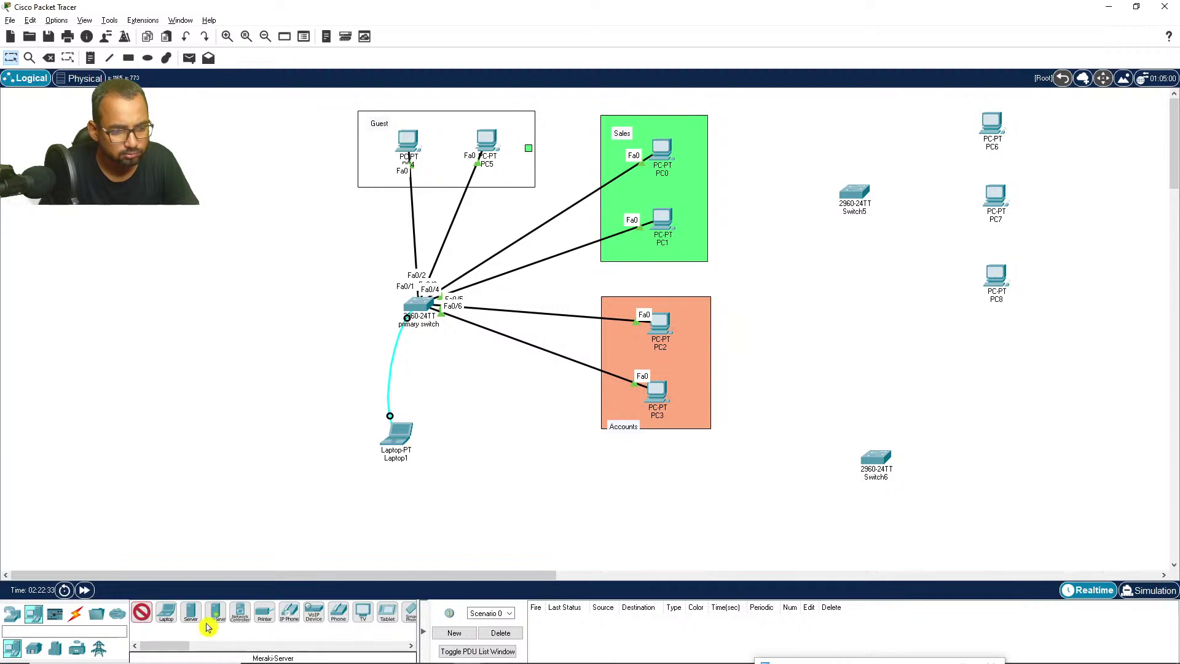
{"action": "left_click", "coordinate": [1005, 403]}
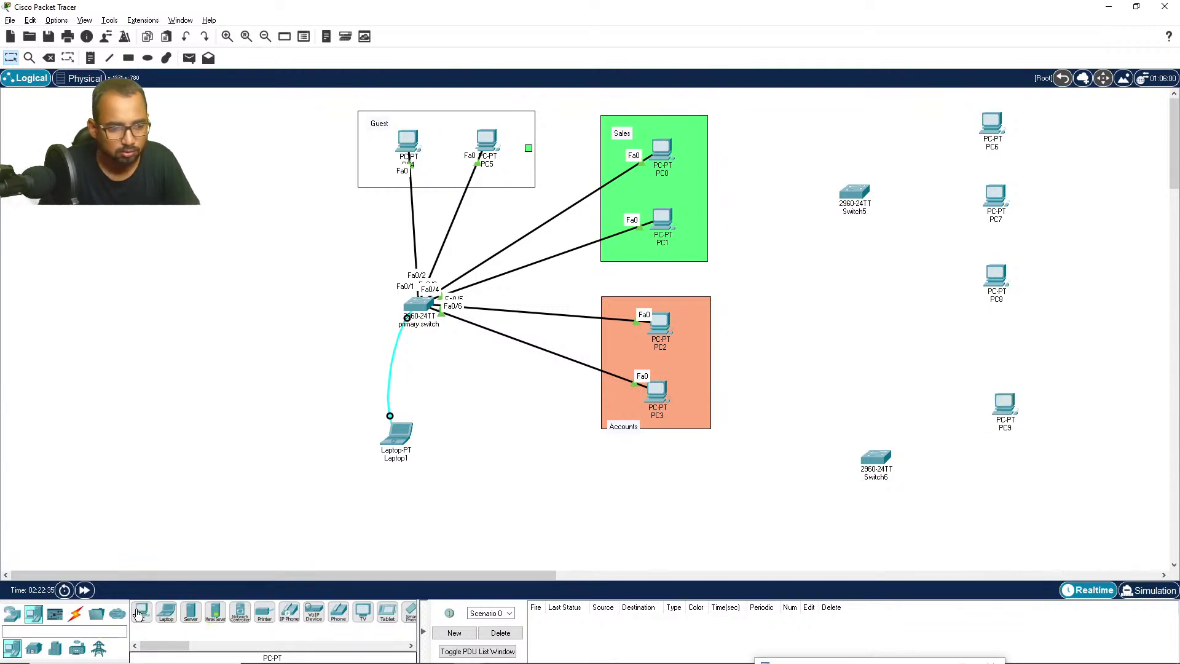
{"action": "left_click", "coordinate": [139, 615]}
{"action": "left_click", "coordinate": [1007, 478]}
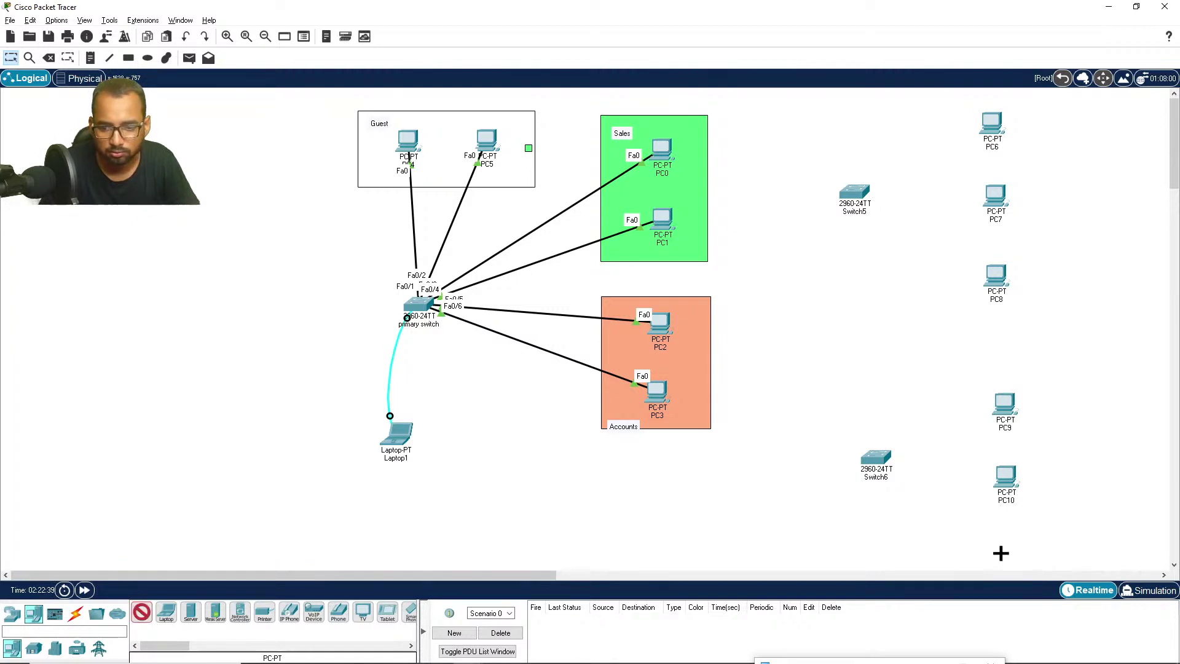
{"action": "left_click", "coordinate": [1001, 554]}
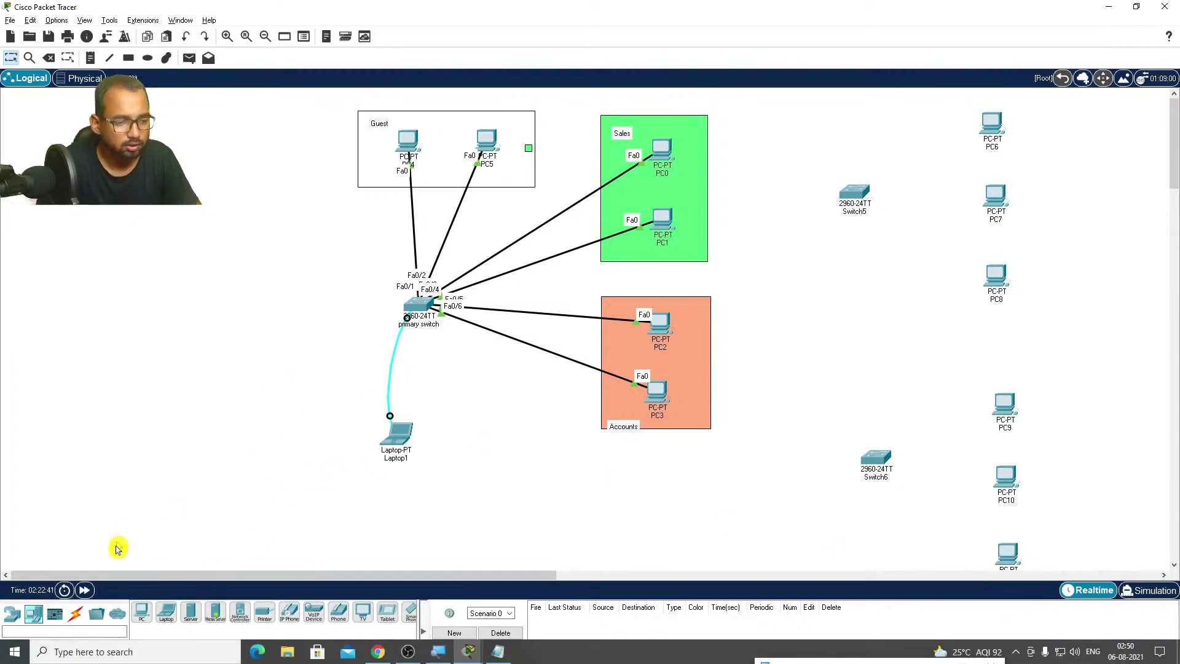
Step: Connect FastEthernet0/1 of Switch5 to FastEthernet0 of PC6 with a copper straight-through cable
{"action": "left_click", "coordinate": [75, 613]}
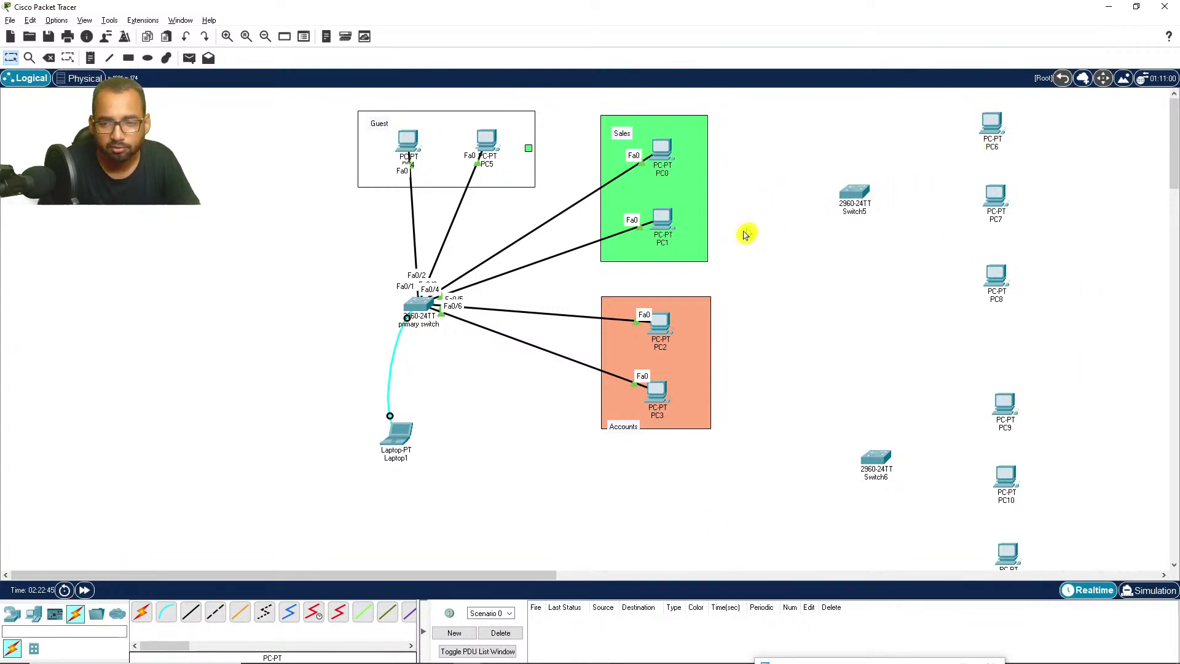
{"action": "left_click", "coordinate": [191, 612]}
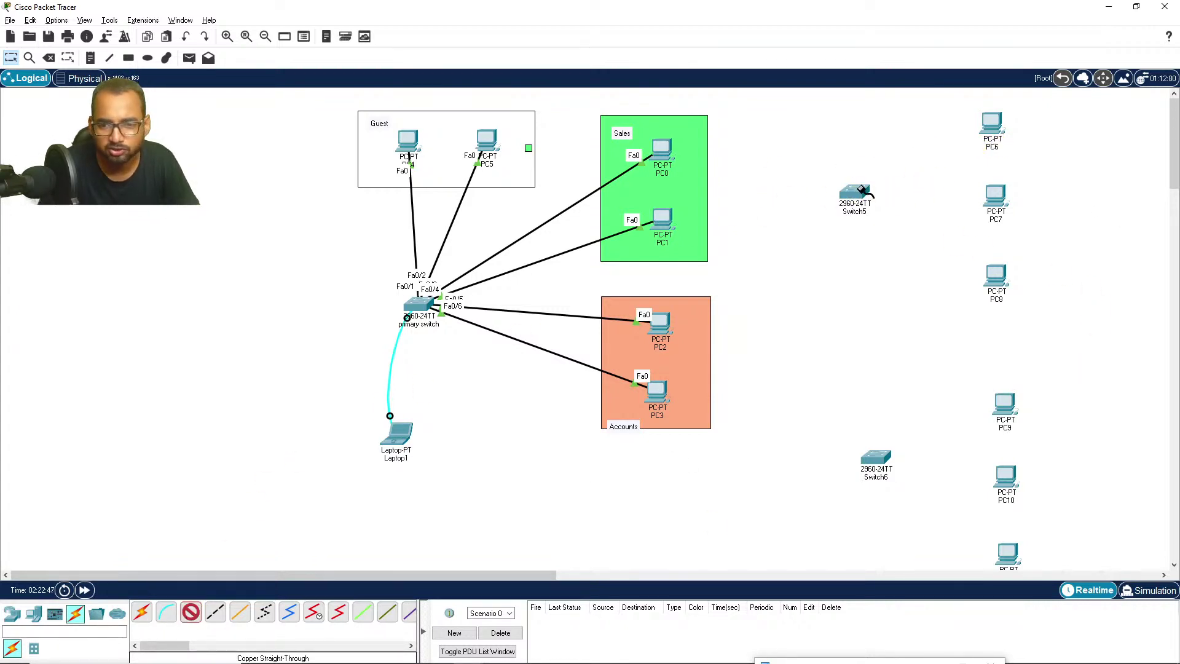
{"action": "left_click", "coordinate": [863, 190]}
{"action": "left_click", "coordinate": [896, 211]}
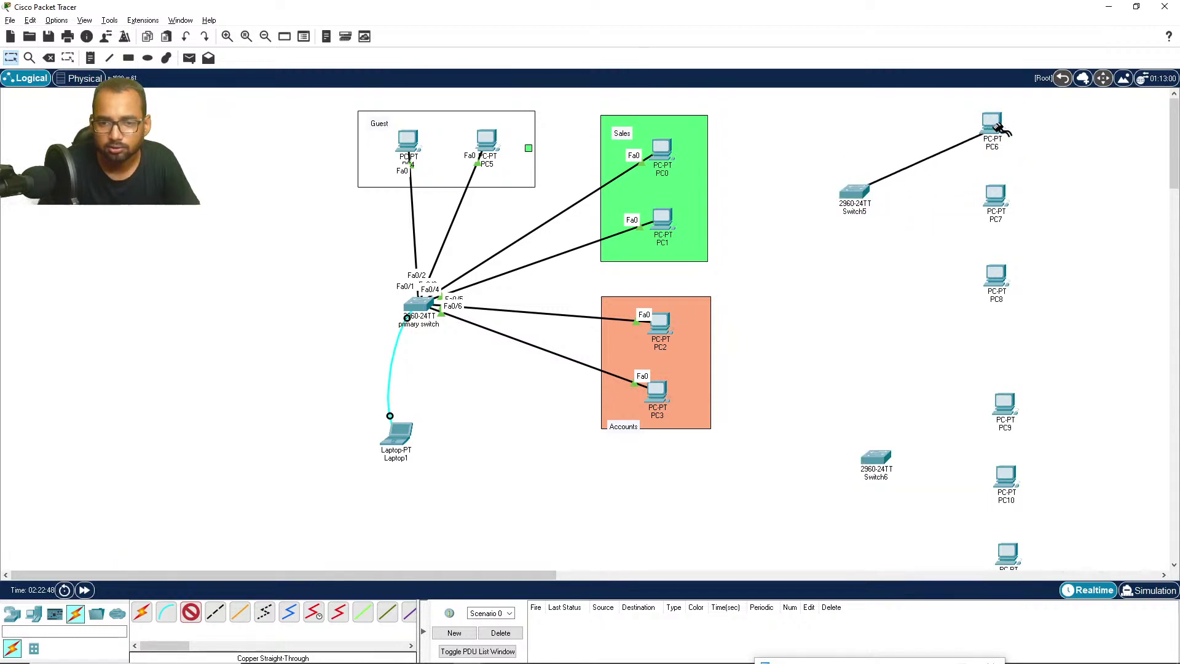
{"action": "left_click", "coordinate": [997, 128]}
{"action": "left_click", "coordinate": [1024, 174]}
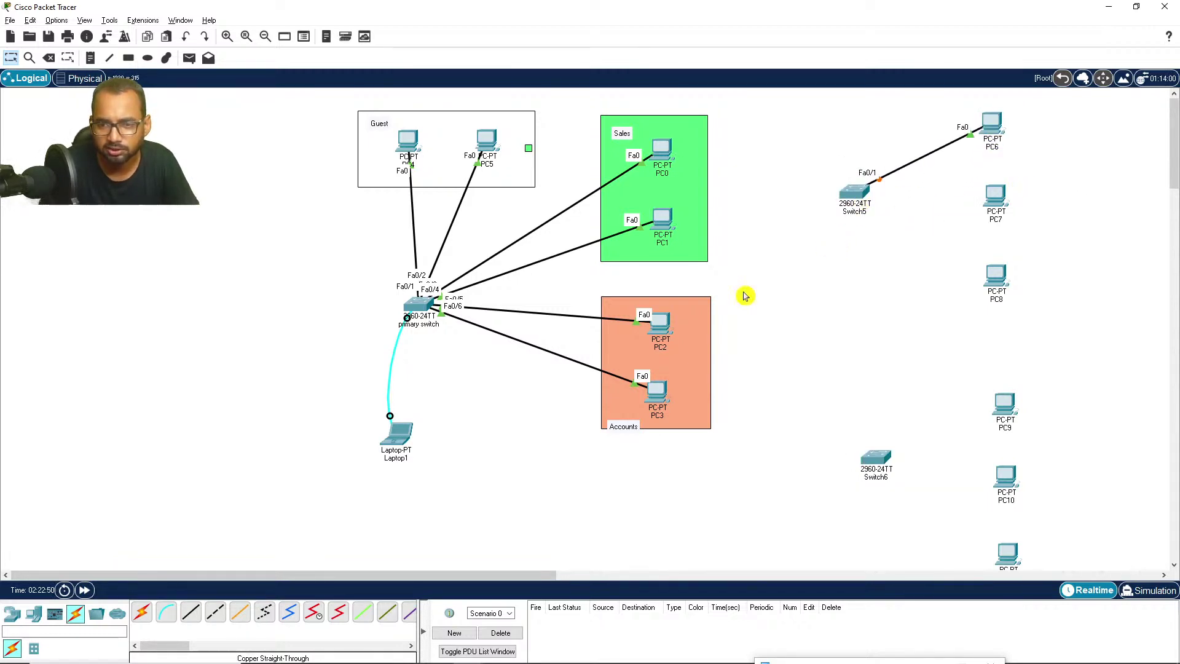
Step: Connect FastEthernet0/2 of Switch5 to FastEthernet0 of PC7 with a copper straight-through cable
{"action": "left_click", "coordinate": [191, 612]}
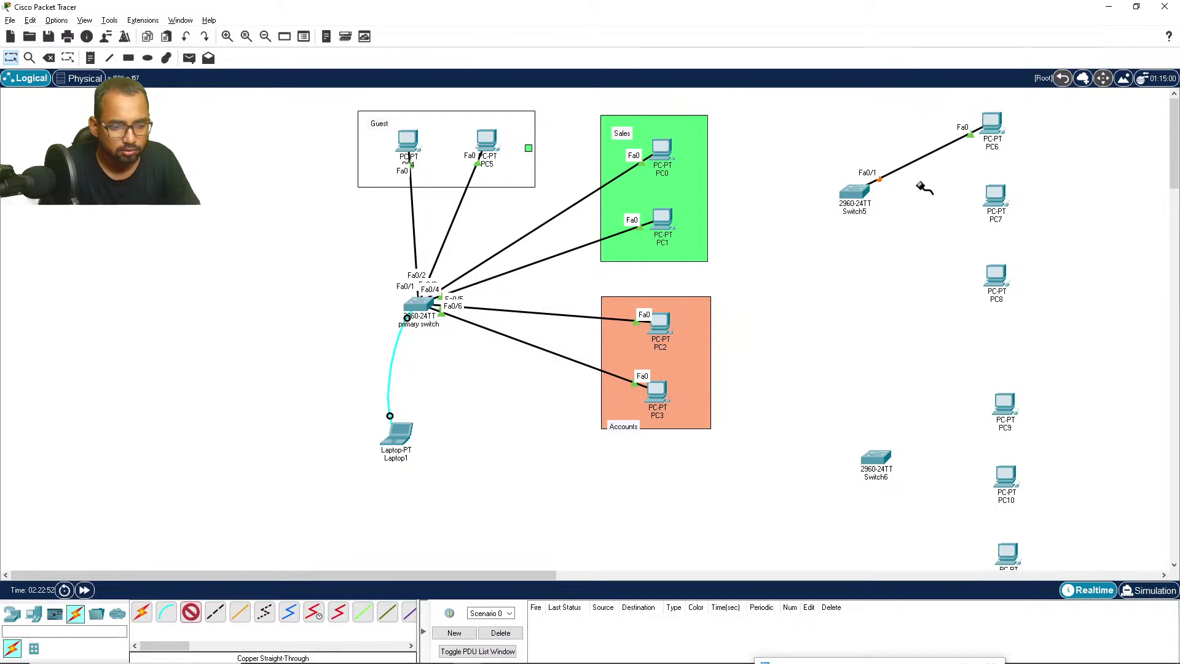
{"action": "left_click", "coordinate": [863, 190]}
{"action": "left_click", "coordinate": [870, 220]}
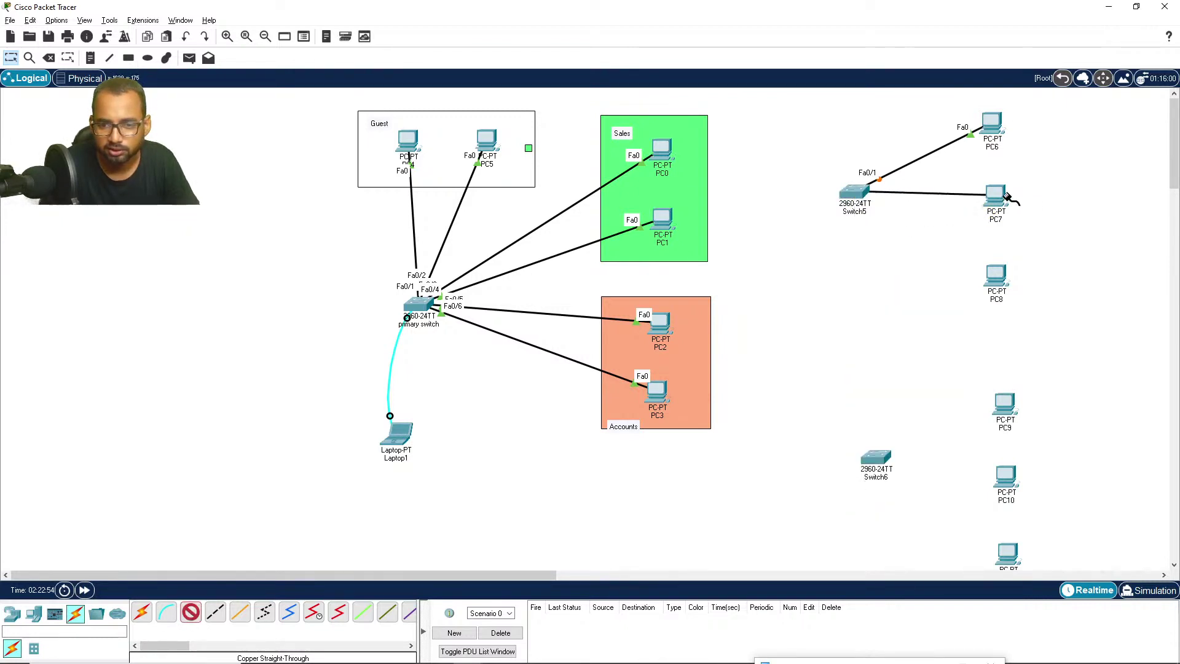
{"action": "left_click", "coordinate": [1007, 196]}
{"action": "left_click", "coordinate": [1040, 248]}
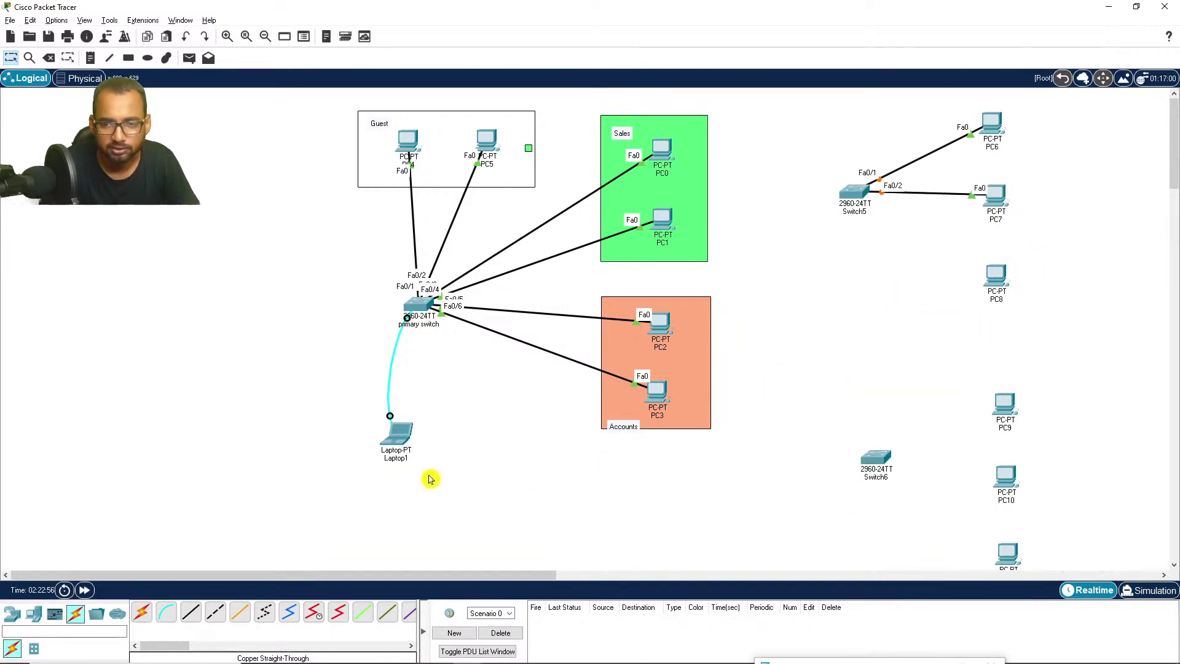
Step: Connect FastEthernet0/3 of Switch5 to FastEthernet0 of PC8 with a copper straight-through cable
{"action": "left_click", "coordinate": [191, 612]}
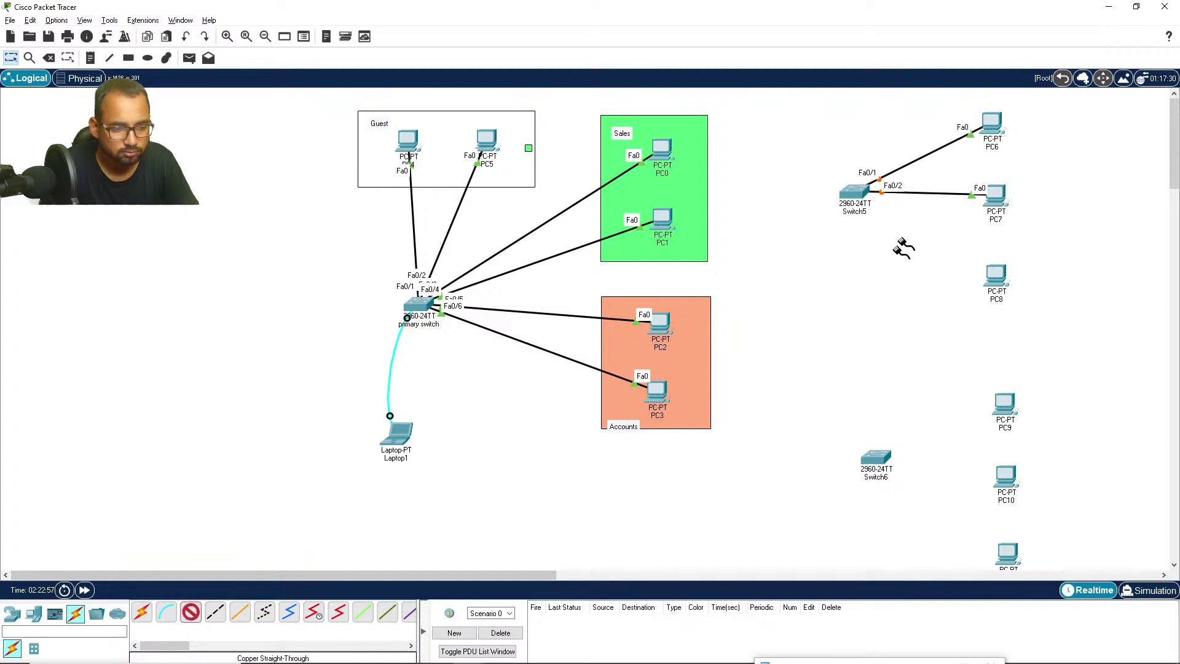
{"action": "left_click", "coordinate": [855, 194]}
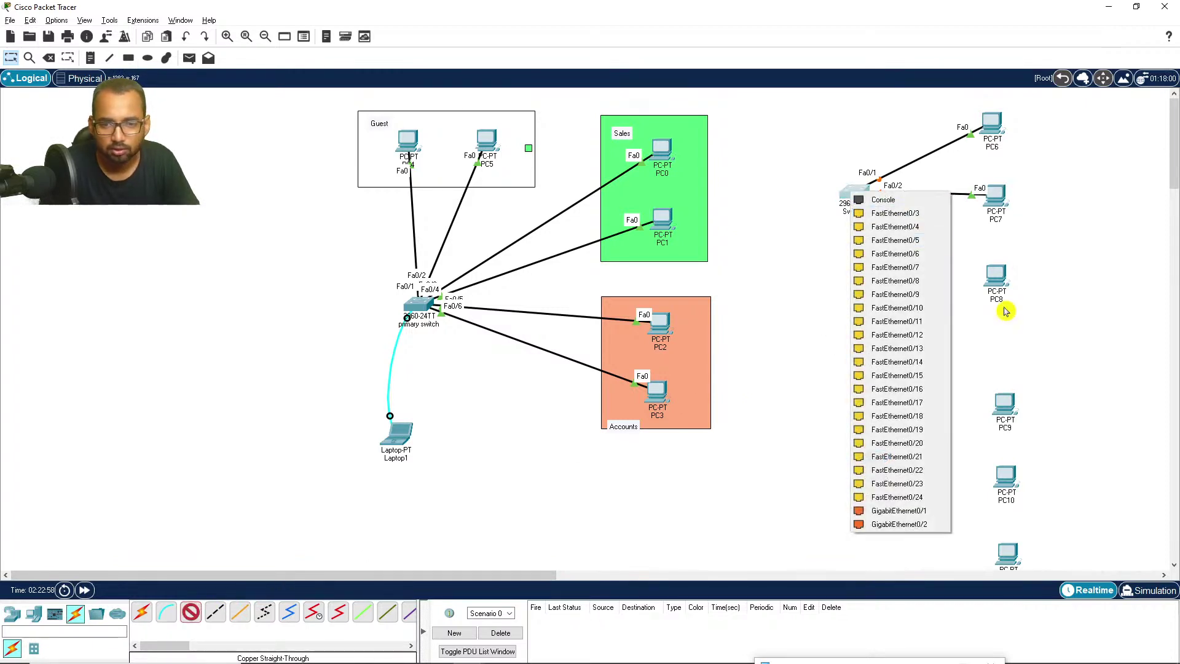
{"action": "left_click", "coordinate": [918, 220]}
{"action": "left_click", "coordinate": [996, 278]}
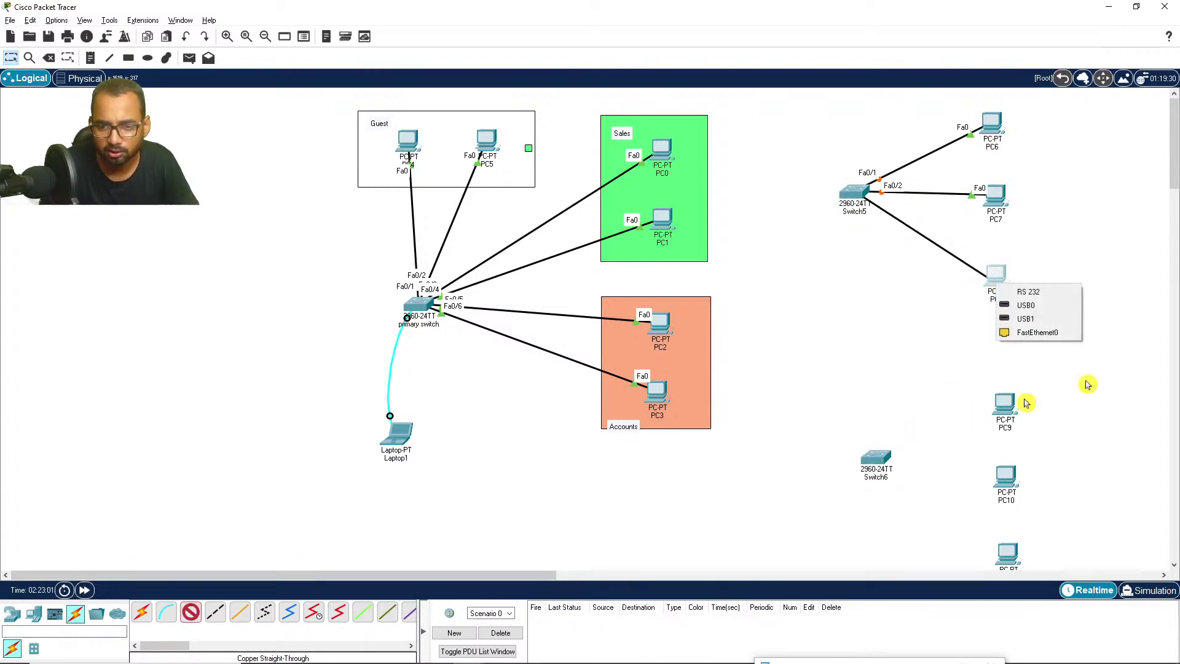
{"action": "left_click", "coordinate": [1065, 342]}
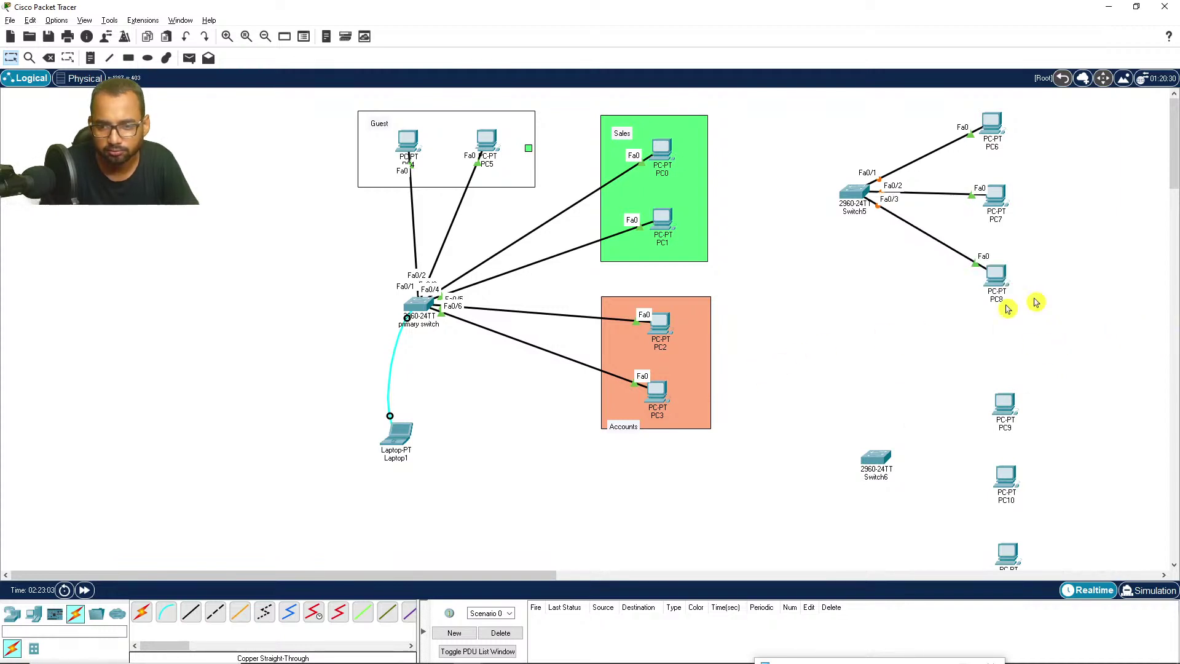
Step: Rename the first two PCs on Switch5 as "PC6 guest" and "PC7 sales"
{"action": "left_click", "coordinate": [994, 147]}
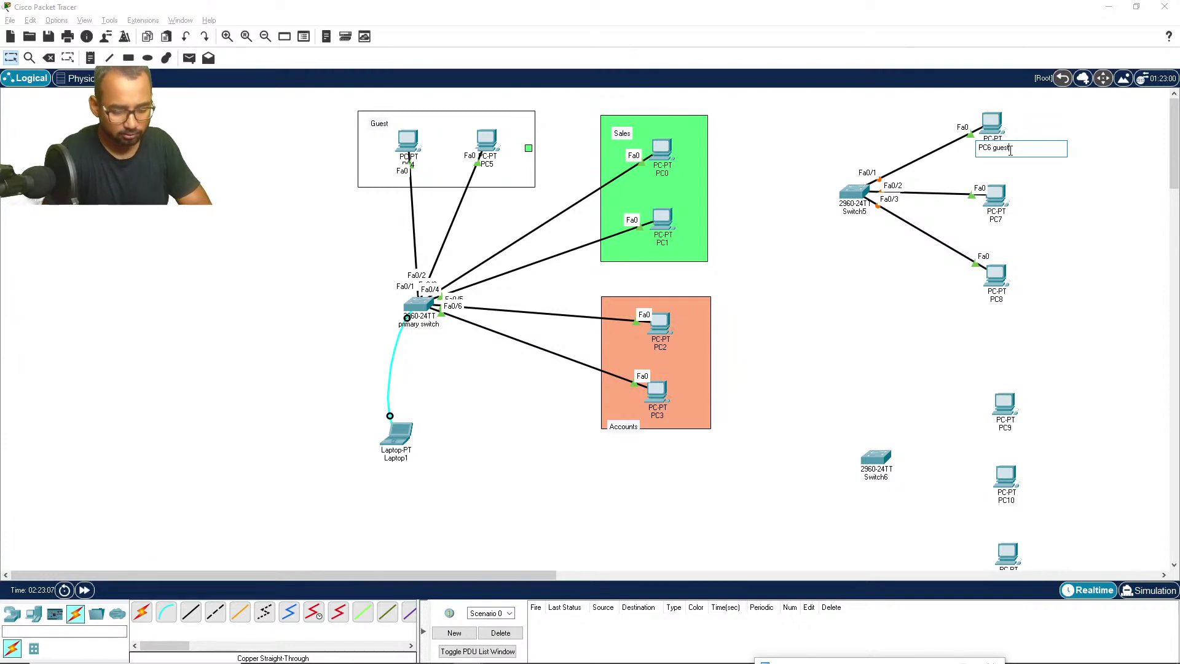
{"action": "left_click", "coordinate": [1001, 219]}
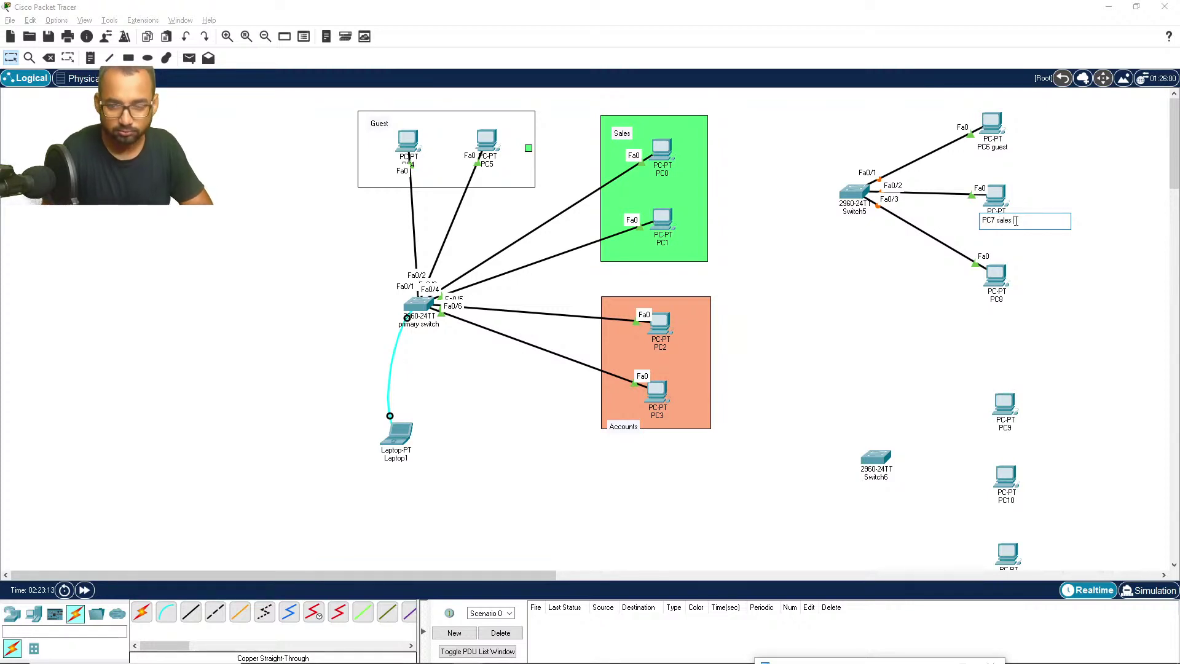
{"action": "key", "text": "Return"}
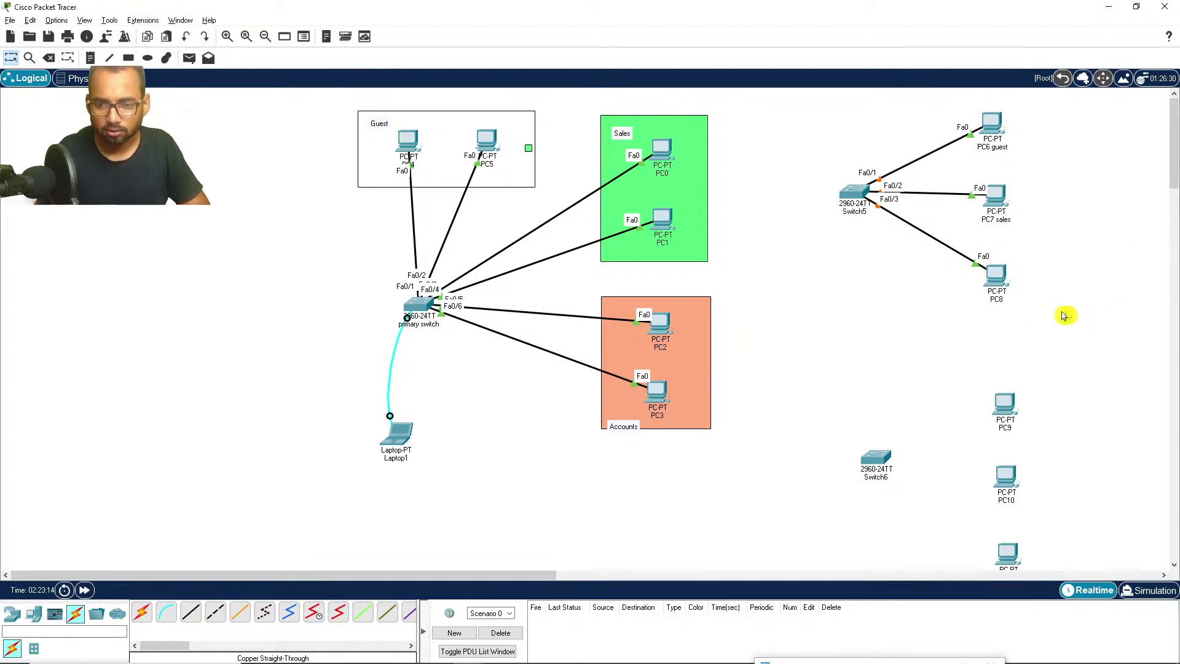
Step: Rename the third PC on Switch5 as "PC8 Accounts"
{"action": "double_click", "coordinate": [1004, 304]}
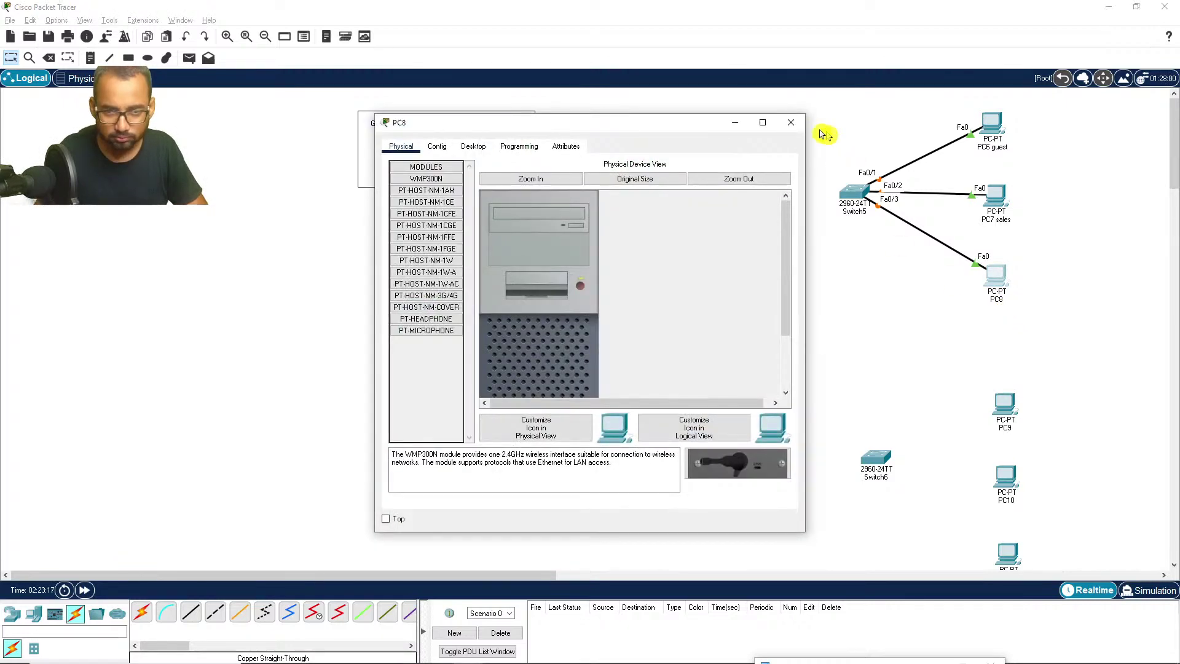
{"action": "left_click", "coordinate": [791, 122]}
{"action": "left_click", "coordinate": [1006, 304]}
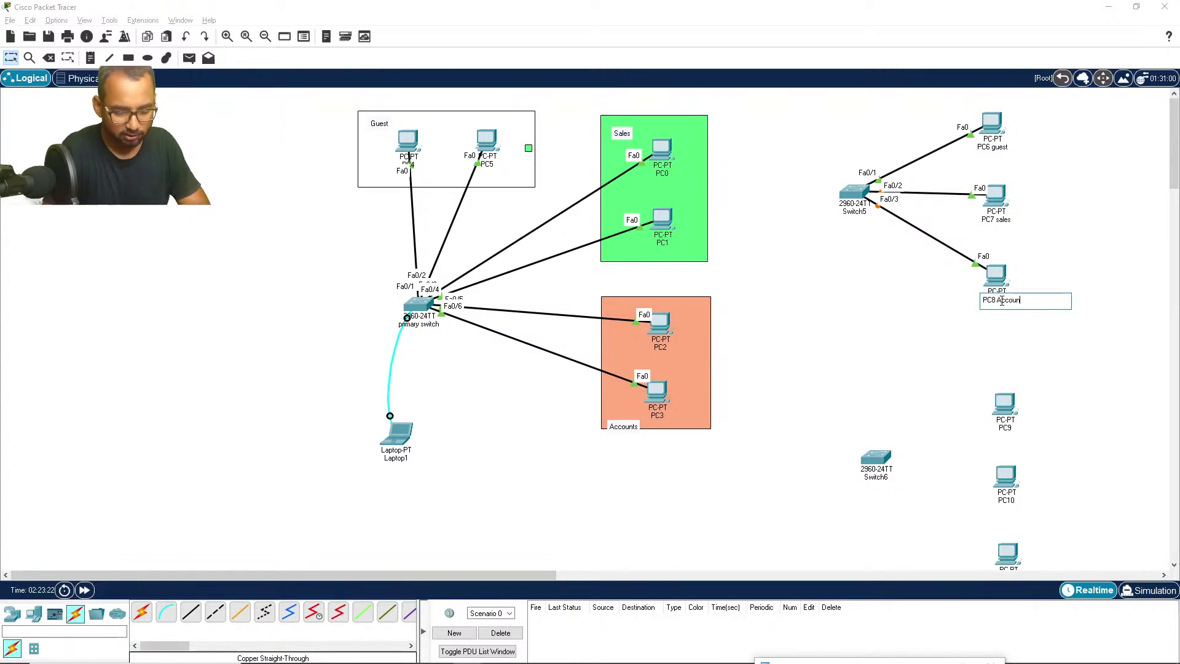
{"action": "type", "text": "Accounts"}
{"action": "key", "text": "Return"}
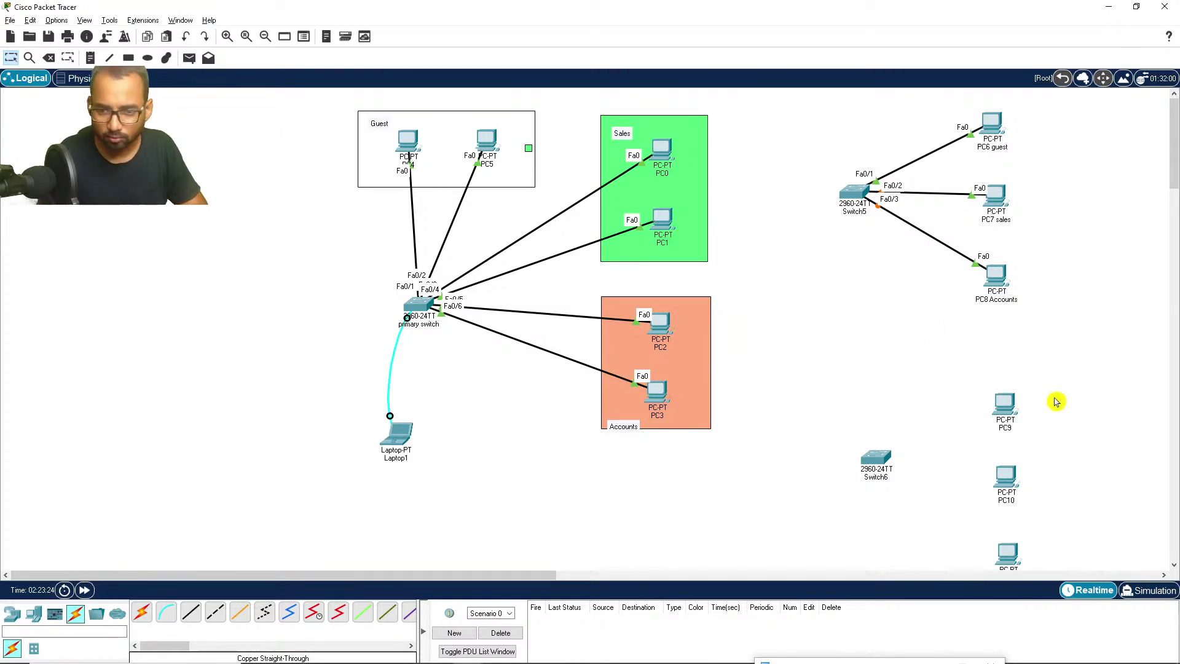
Step: Rename the upper two PCs beside Switch6 as "PC9 guest" and "PC10 sales"
{"action": "left_click", "coordinate": [1013, 429]}
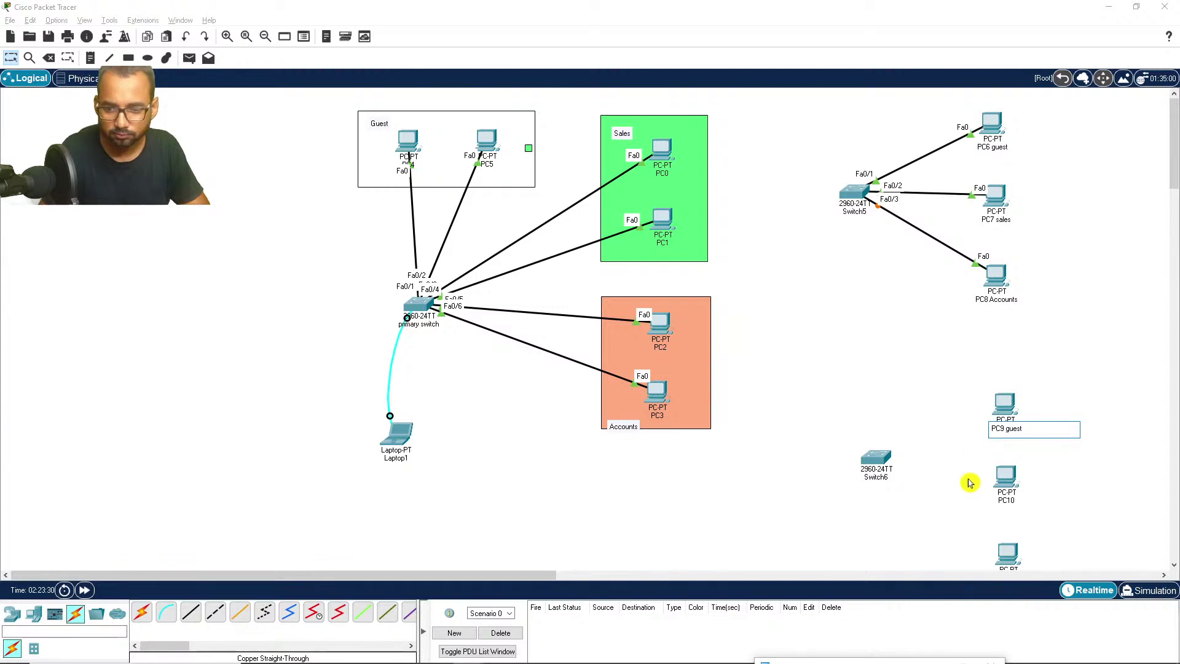
{"action": "left_click", "coordinate": [1009, 499]}
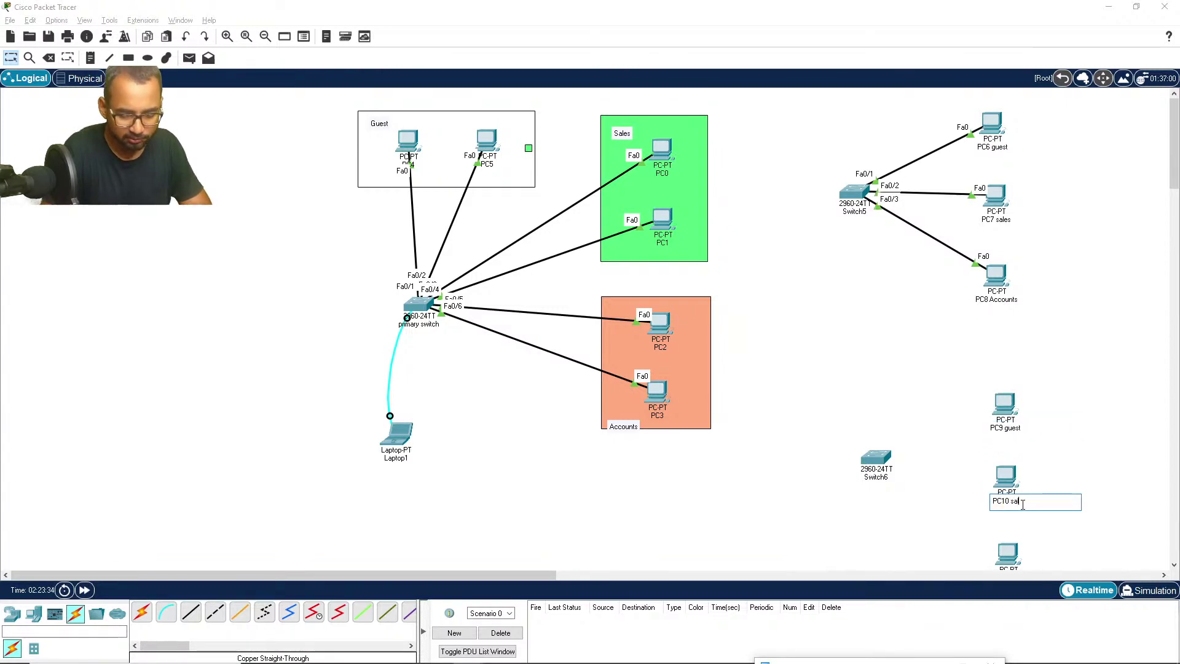
{"action": "type", "text": "sales"}
Step: Rename the lowest PC beside Switch6 as "PC11 Accounts"
{"action": "double_click", "coordinate": [1008, 556]}
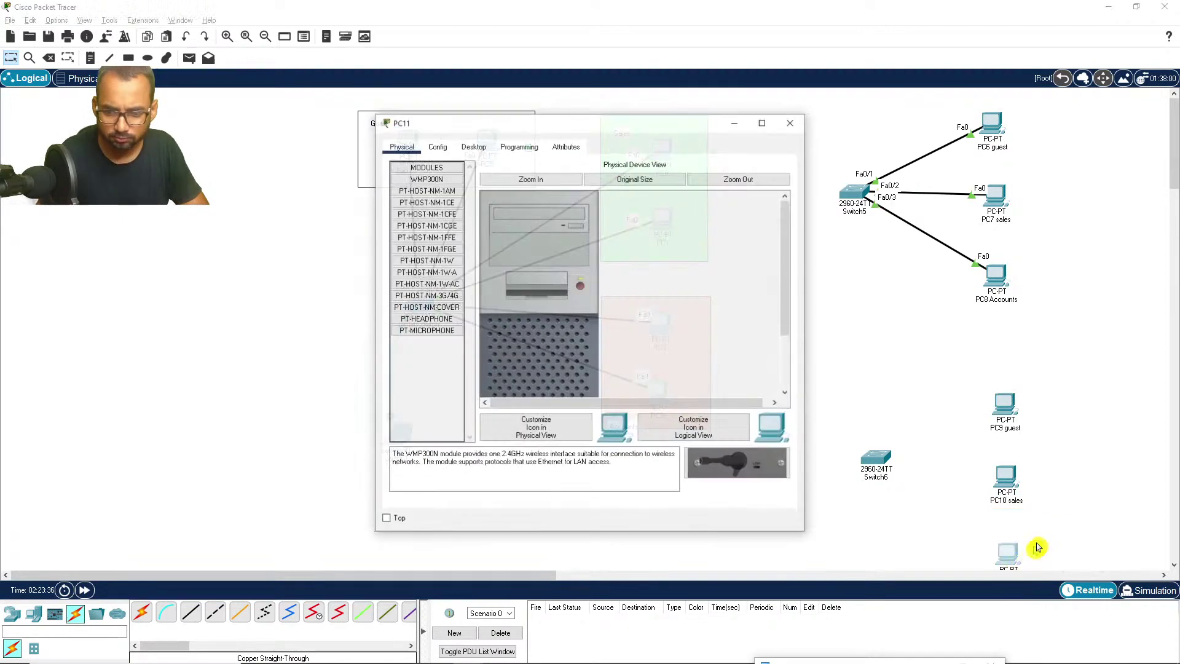
{"action": "scroll", "coordinate": [851, 414], "scroll_direction": "down", "scroll_amount": 3}
{"action": "left_click", "coordinate": [791, 123]}
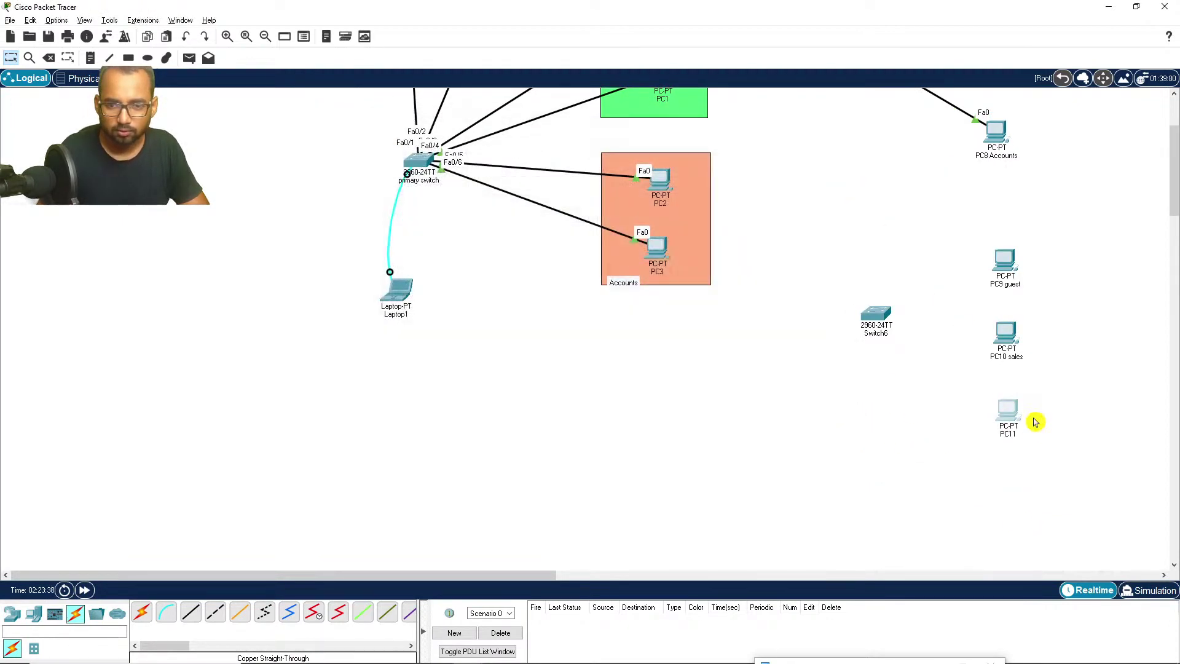
{"action": "double_click", "coordinate": [1012, 438]}
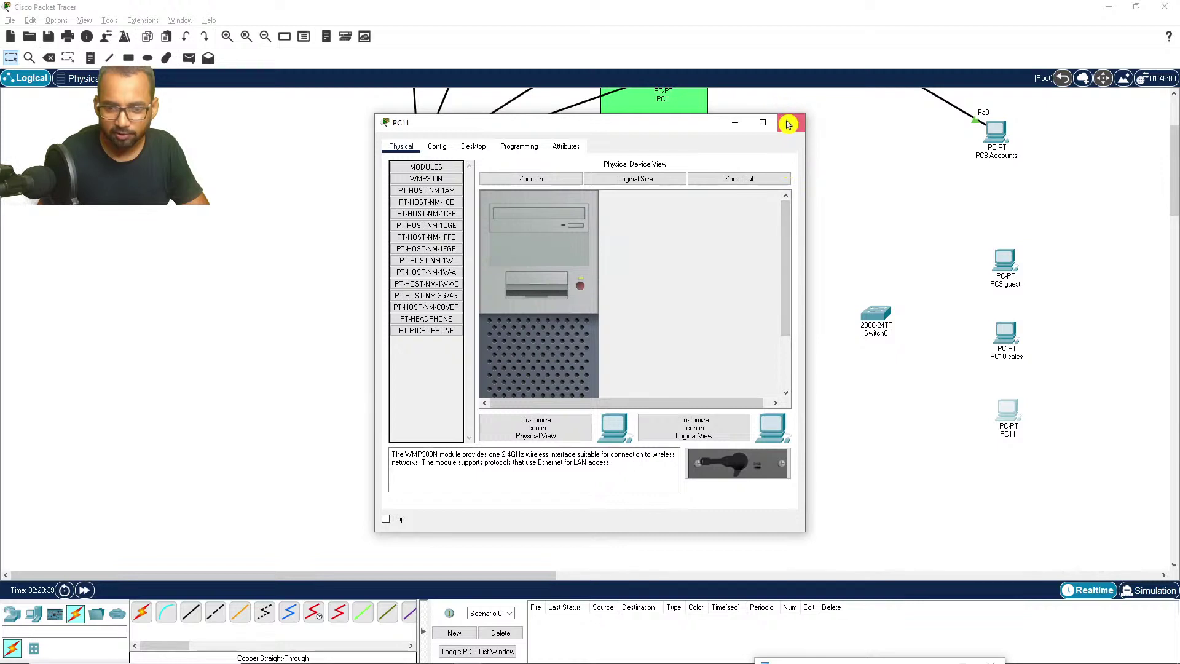
{"action": "left_click", "coordinate": [791, 123]}
{"action": "left_click", "coordinate": [1006, 436]}
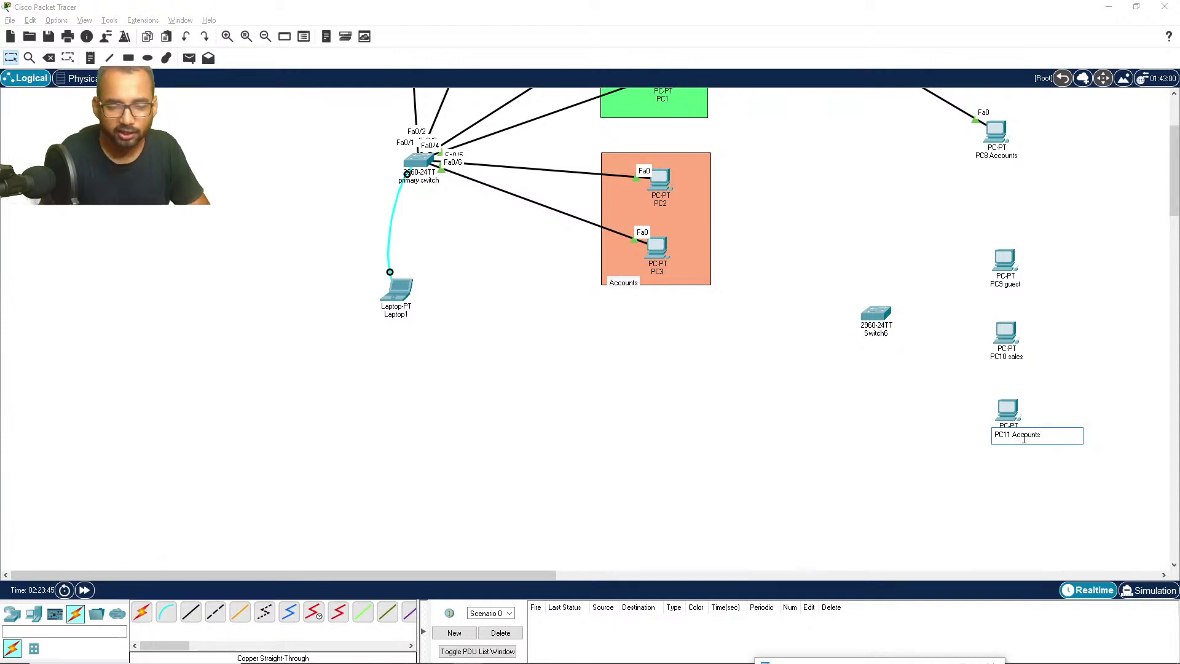
{"action": "left_click", "coordinate": [789, 422]}
{"action": "scroll", "coordinate": [774, 427], "scroll_direction": "up", "scroll_amount": 3}
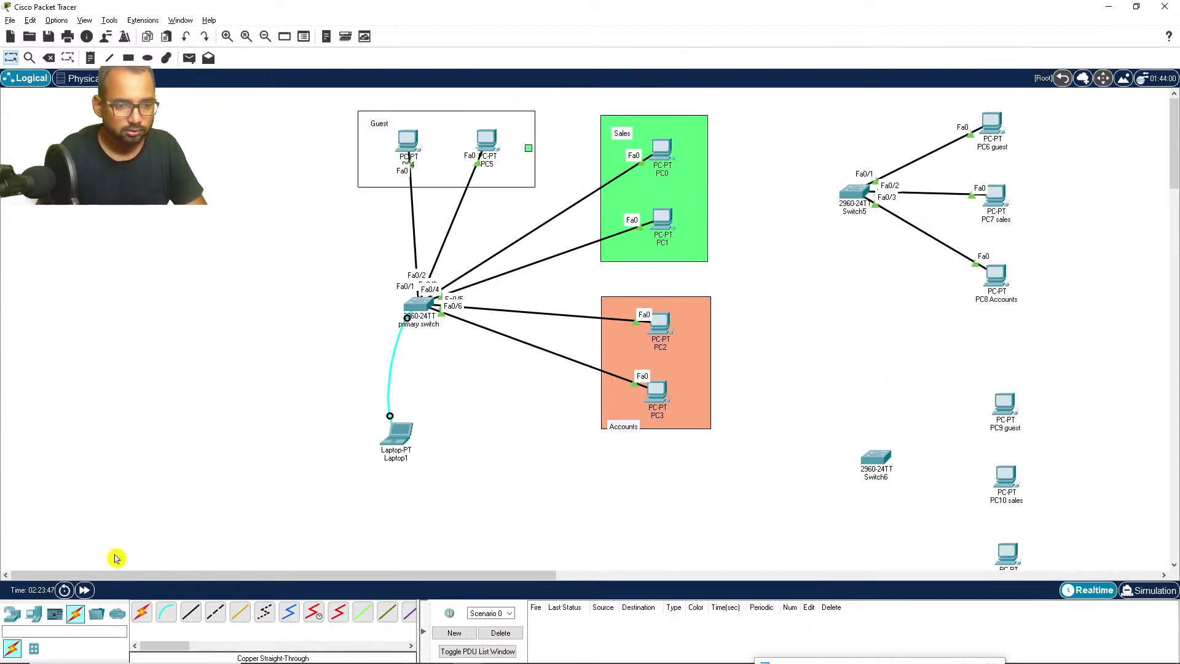
{"action": "left_click", "coordinate": [142, 611]}
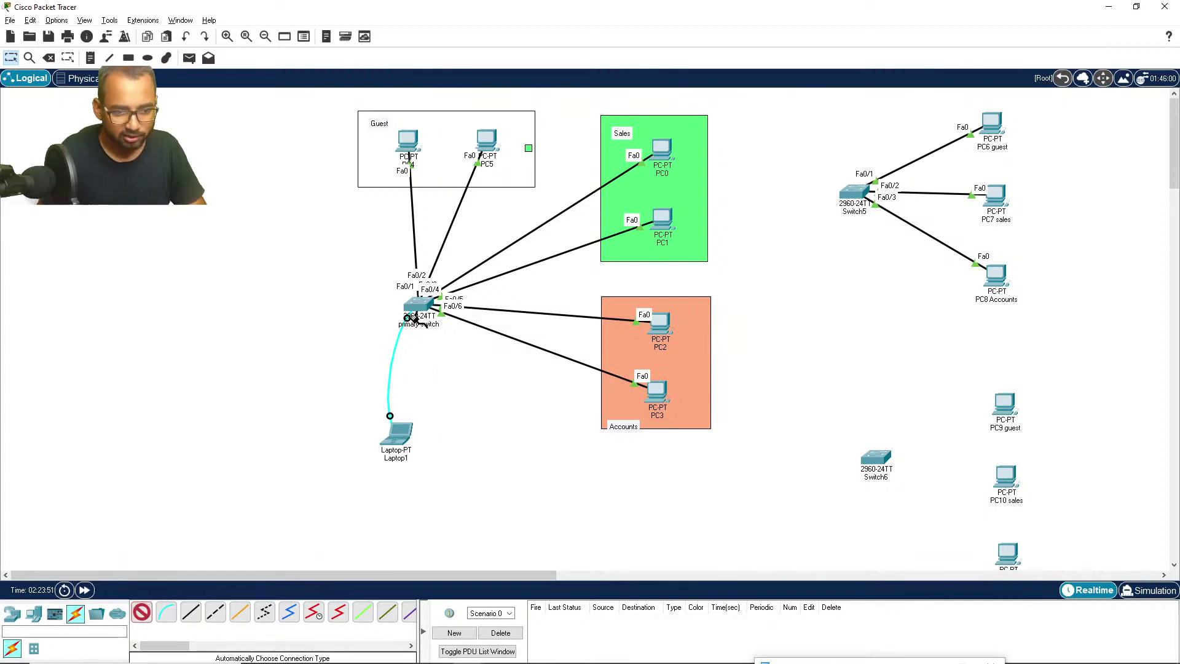
{"action": "left_click", "coordinate": [433, 355]}
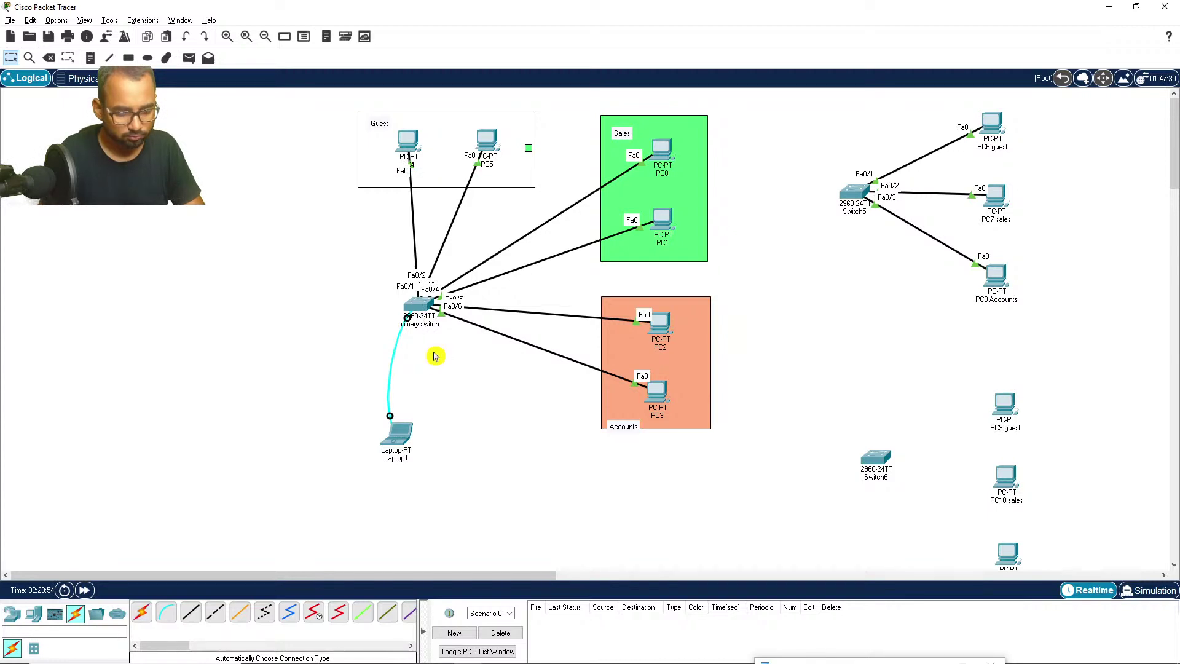
{"action": "left_click", "coordinate": [421, 310]}
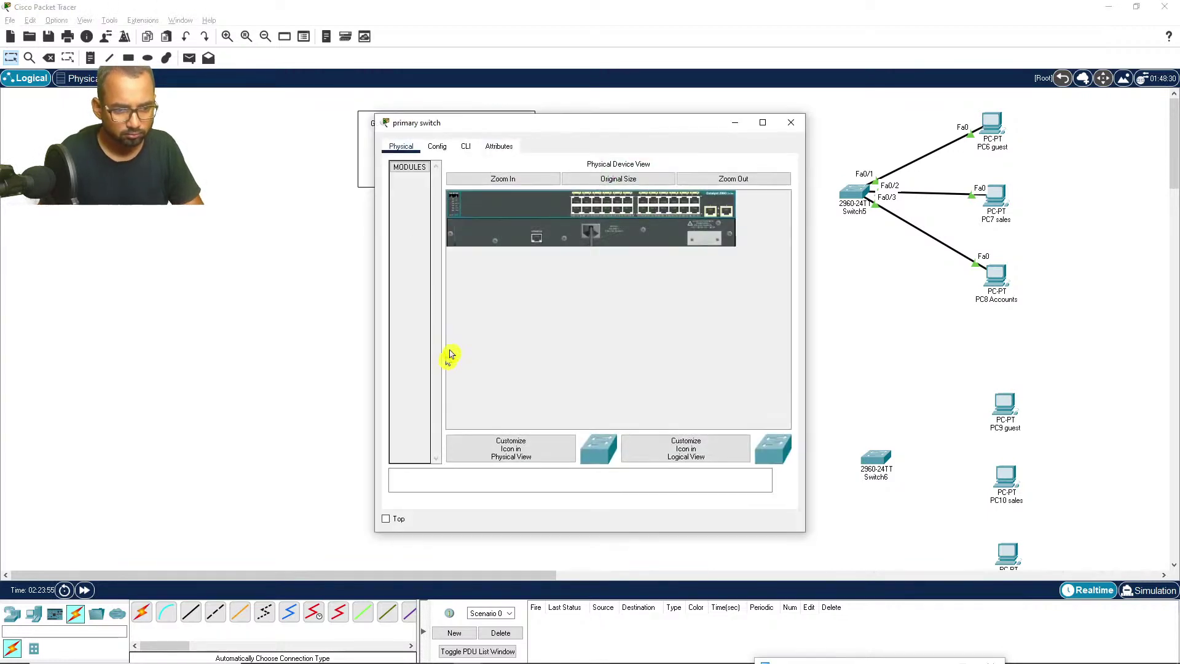
{"action": "left_click", "coordinate": [795, 123]}
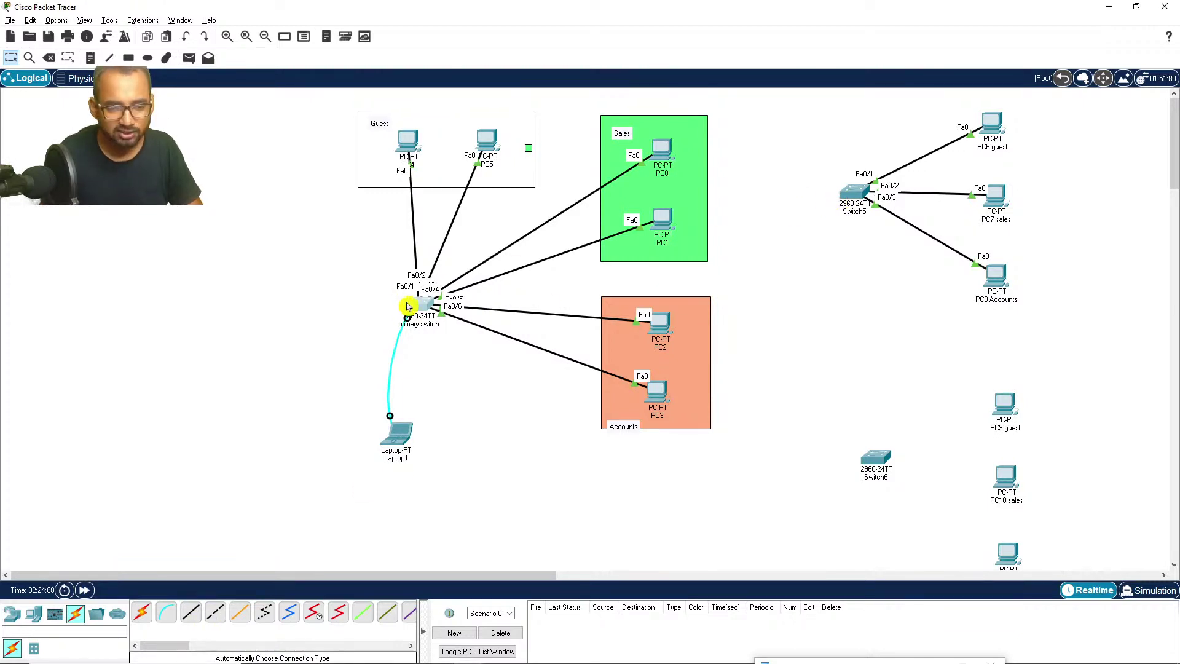
Step: Connect the primary switch's GigabitEthernet0/1 to Switch5's GigabitEthernet0/1 with a Copper Cross-Over cable
{"action": "left_click", "coordinate": [215, 615]}
{"action": "left_click", "coordinate": [423, 307]}
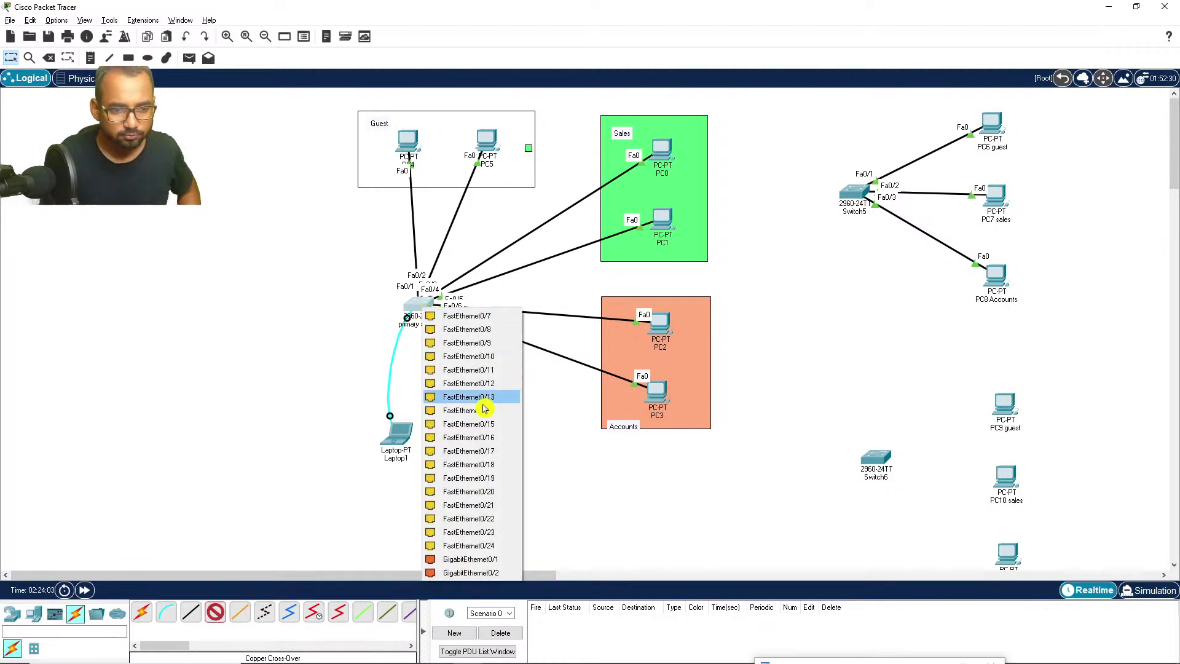
{"action": "left_click", "coordinate": [466, 553]}
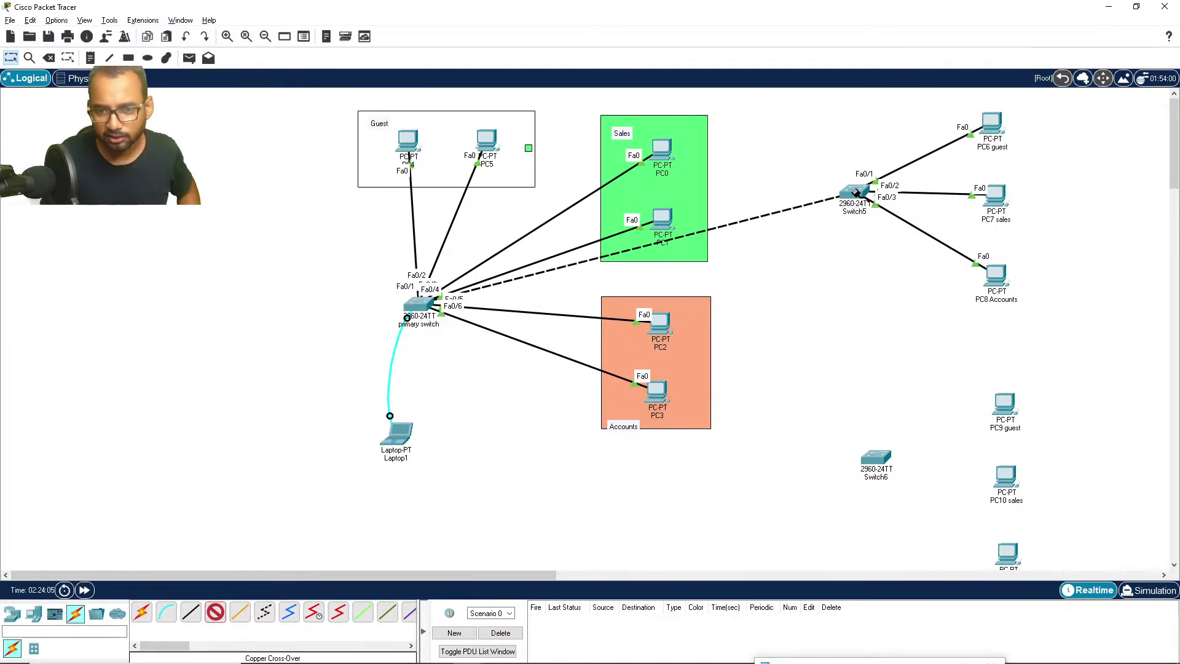
{"action": "left_click", "coordinate": [857, 193]}
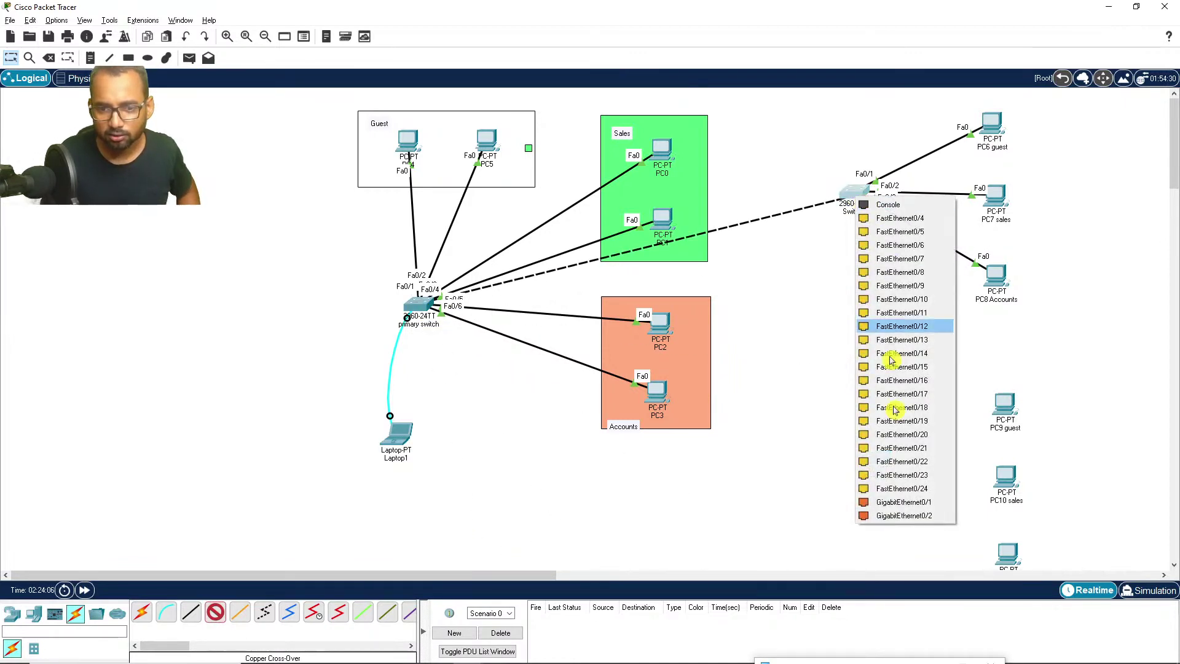
{"action": "left_click", "coordinate": [897, 505]}
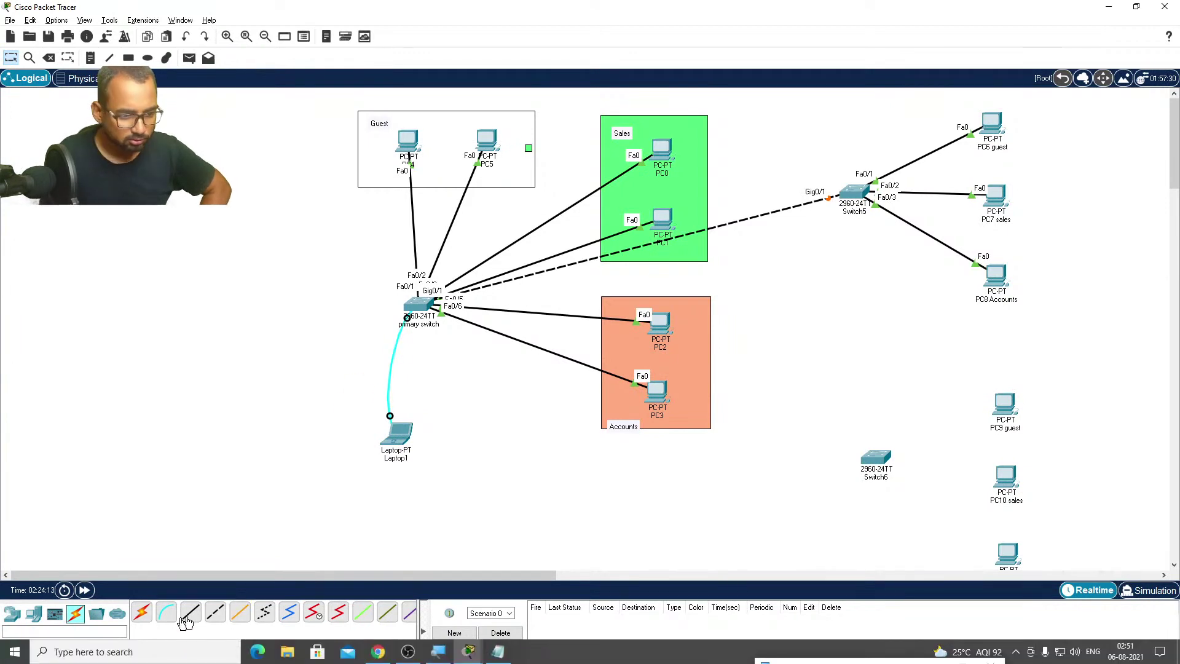
Step: Connect Switch5's GigabitEthernet0/2 to Switch6's GigabitEthernet0/1 with a Copper Cross-Over cable
{"action": "left_click", "coordinate": [215, 612]}
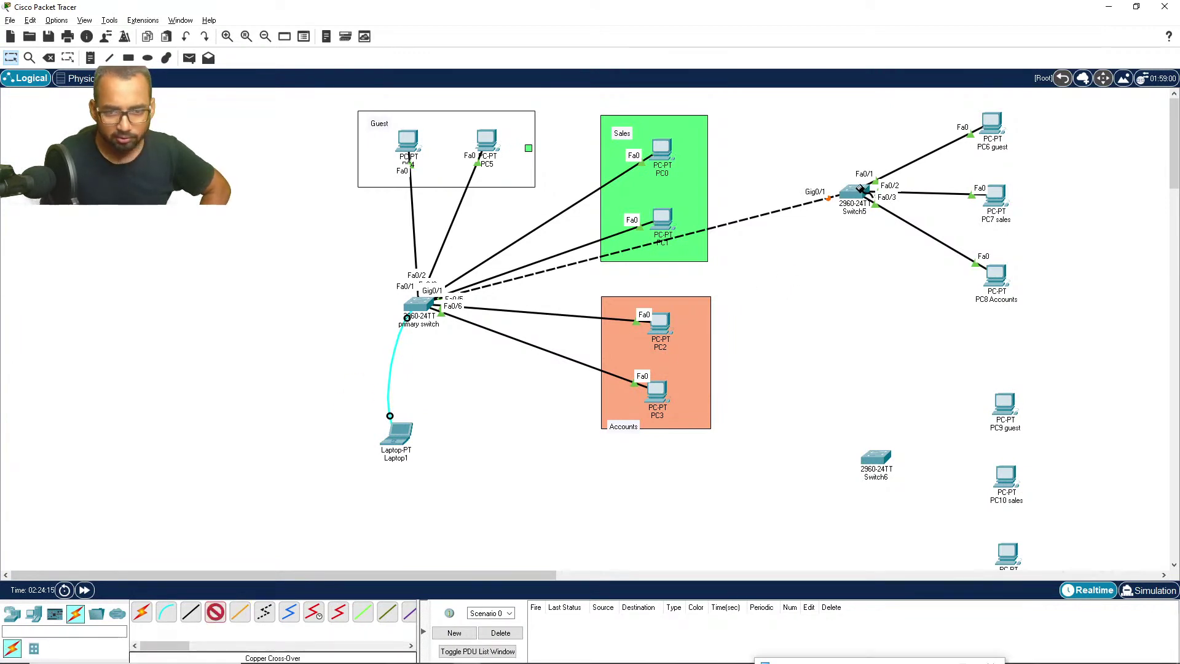
{"action": "left_click", "coordinate": [860, 193]}
{"action": "left_click", "coordinate": [909, 496]}
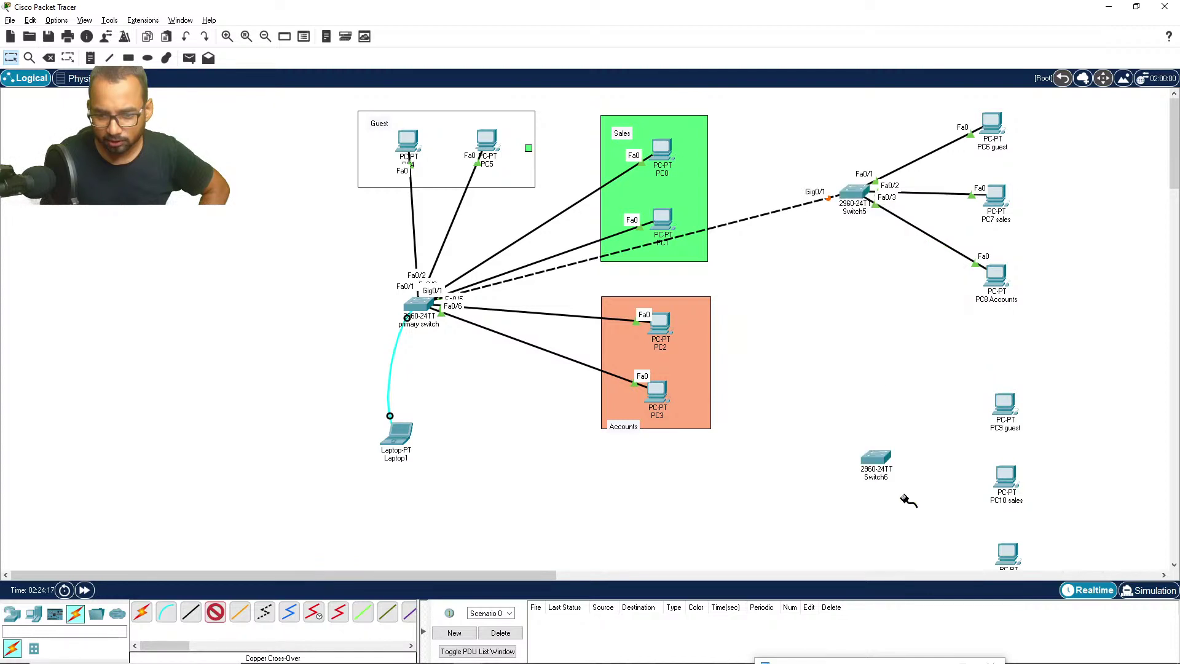
{"action": "left_click", "coordinate": [883, 462]}
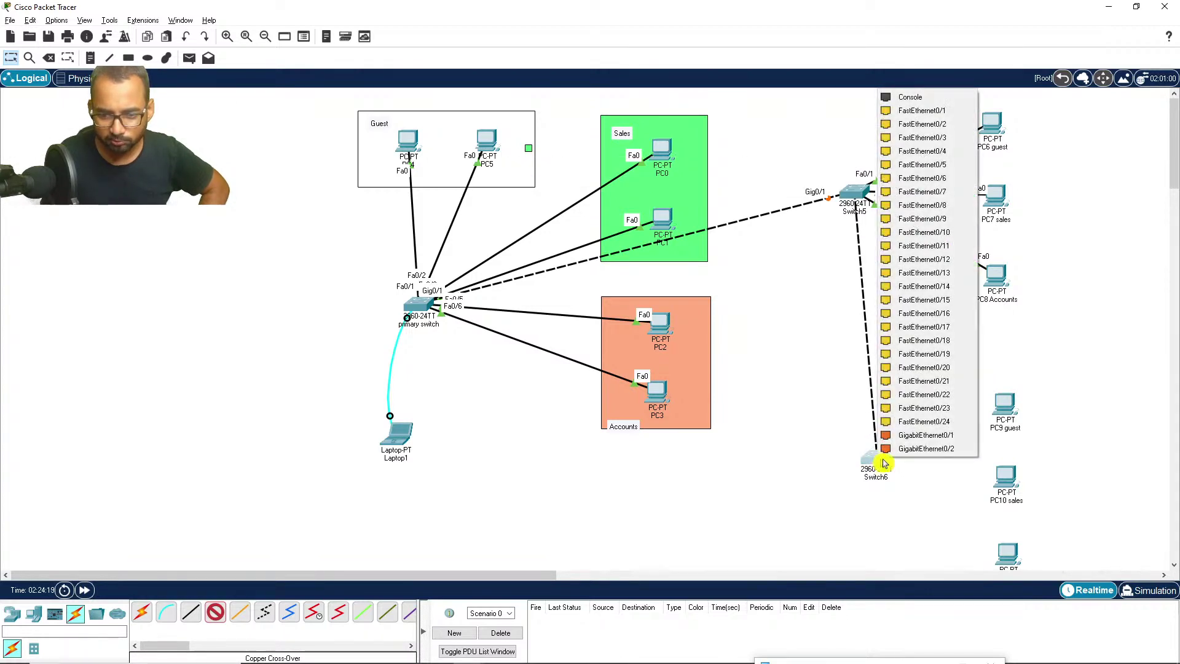
{"action": "left_click", "coordinate": [925, 436]}
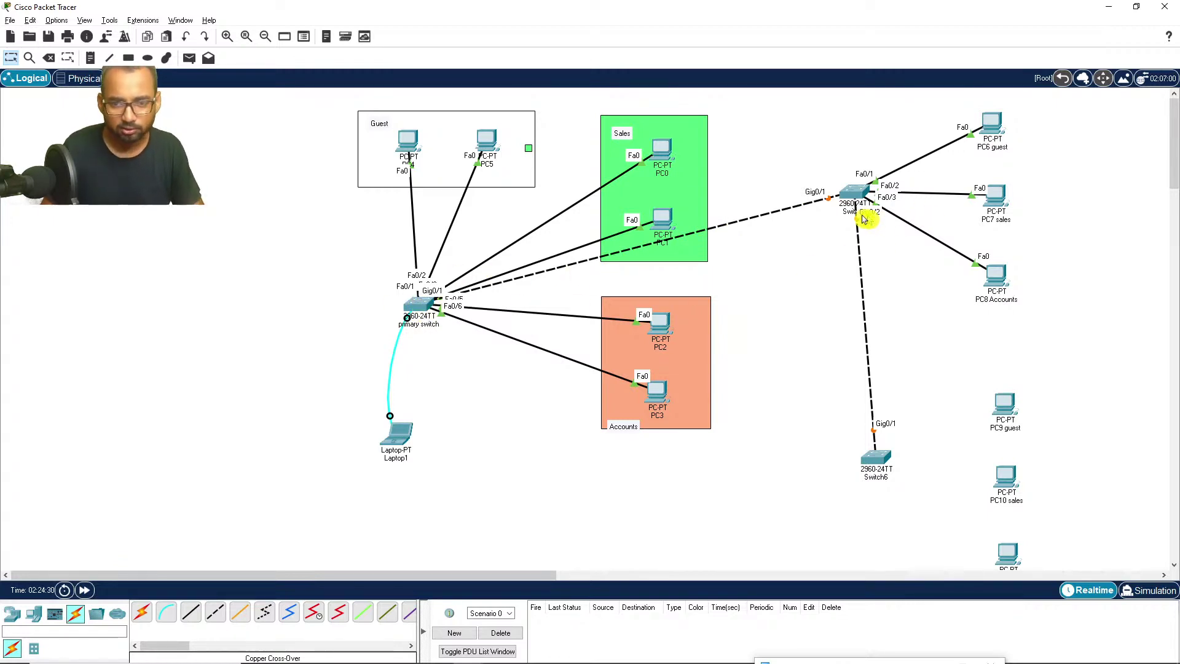
Step: Rename Switch5 as "second floor switch" and dismiss its device window
{"action": "left_click", "coordinate": [850, 211]}
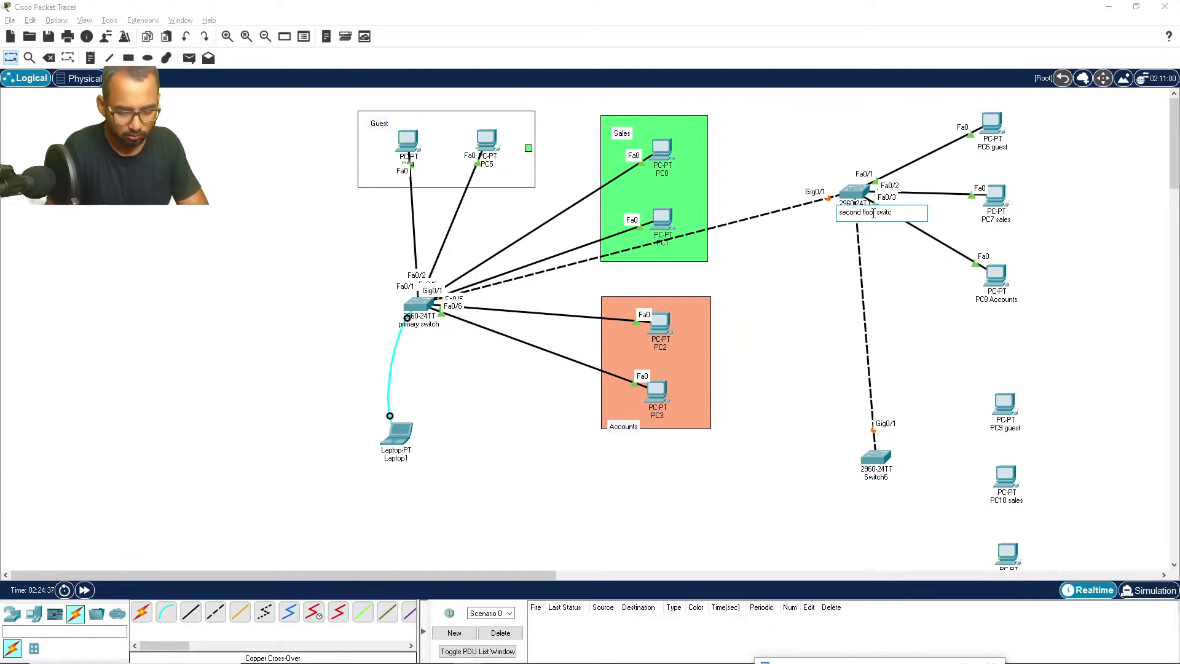
{"action": "left_click", "coordinate": [847, 198]}
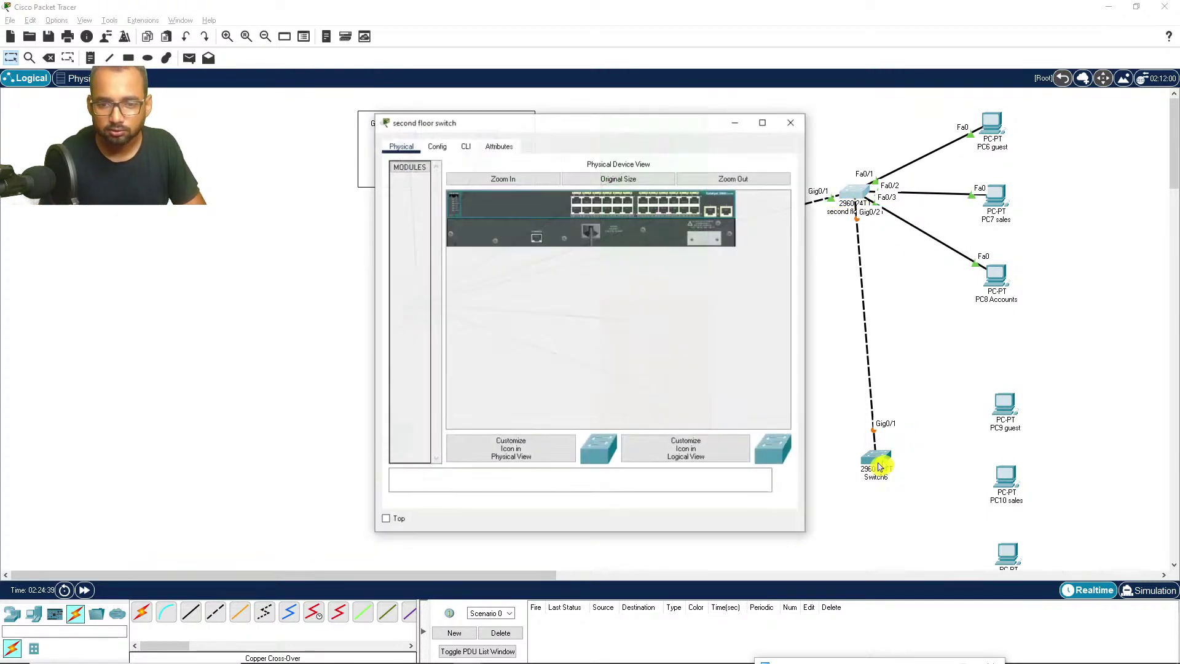
{"action": "left_click", "coordinate": [803, 118]}
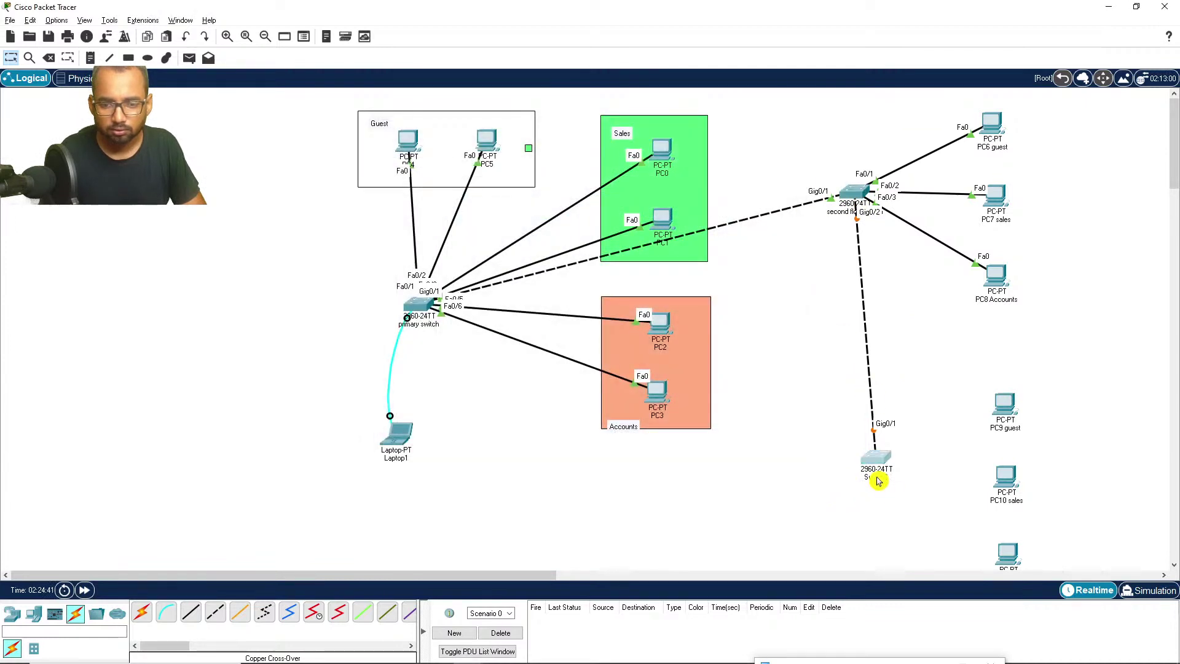
Step: Rename Switch6 as "third floor switch" and dismiss its device window
{"action": "left_click", "coordinate": [878, 477]}
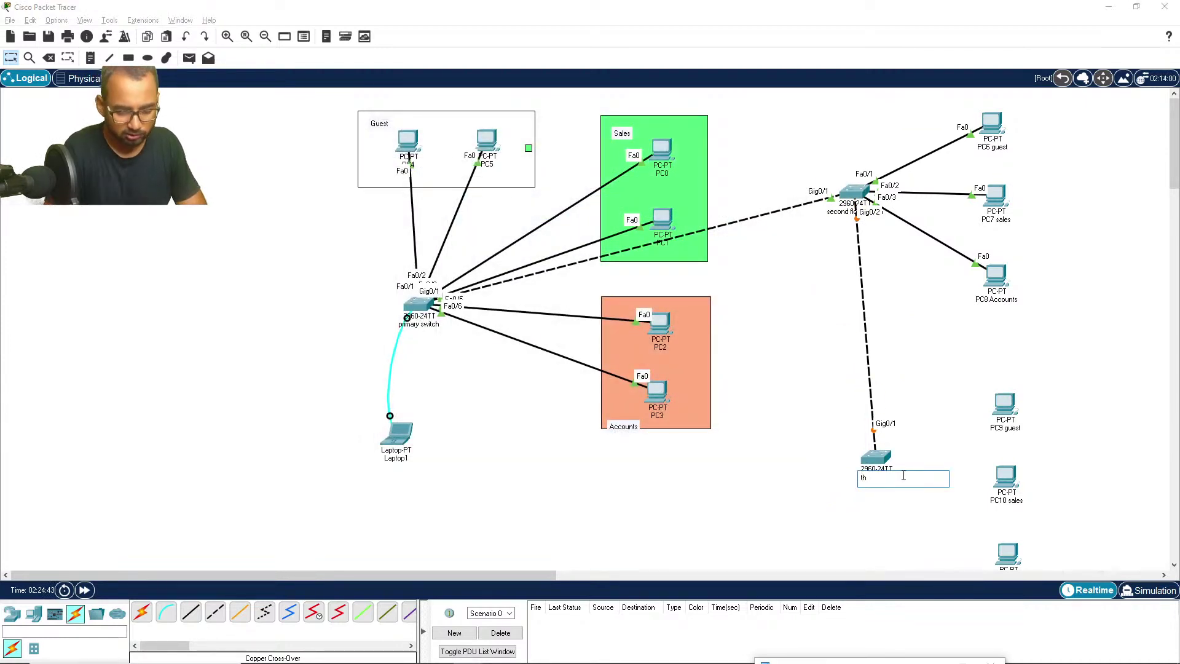
{"action": "type", "text": "oor"}
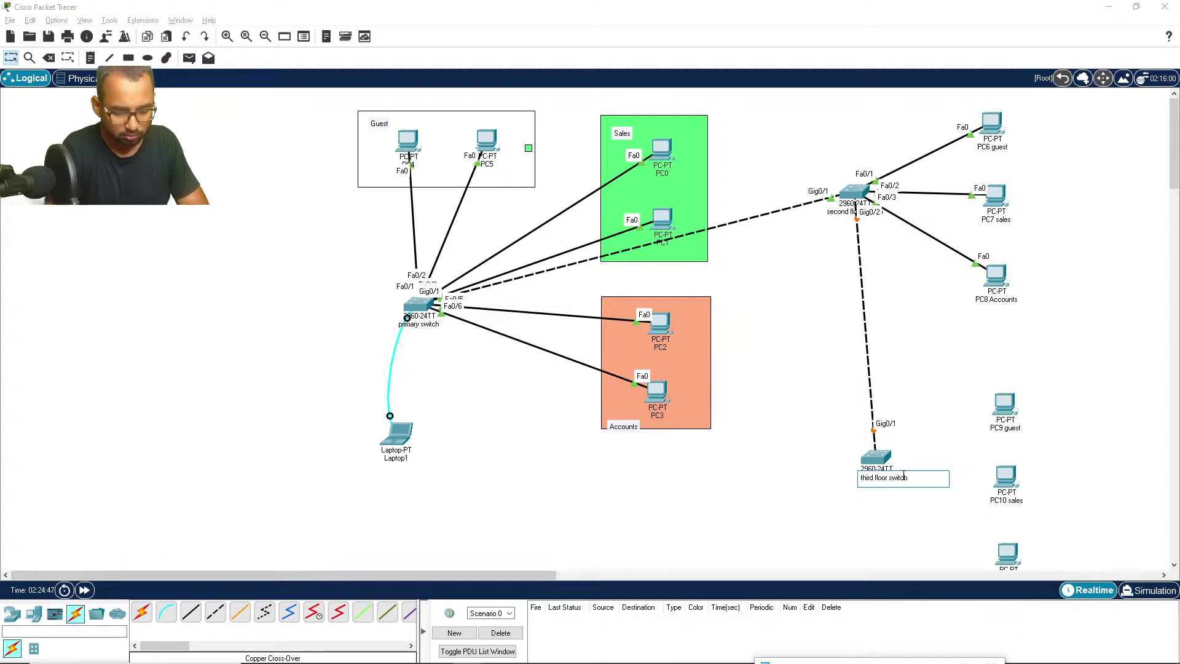
{"action": "type", "text": " switch"}
{"action": "left_click", "coordinate": [876, 457]}
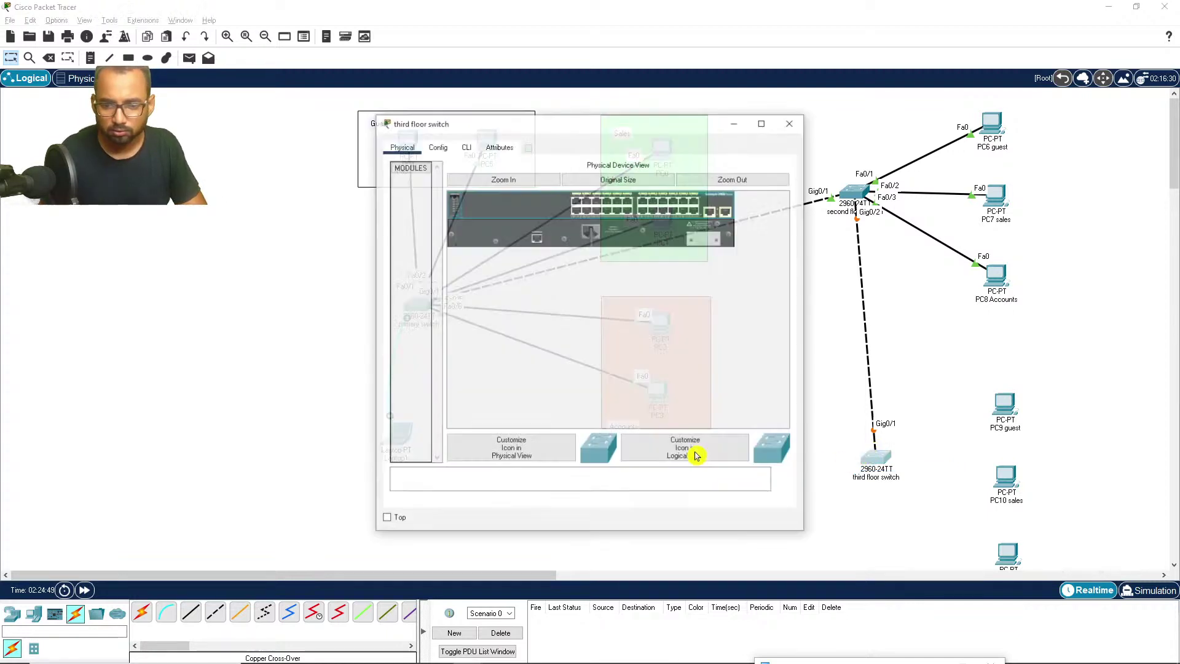
{"action": "left_click", "coordinate": [791, 122]}
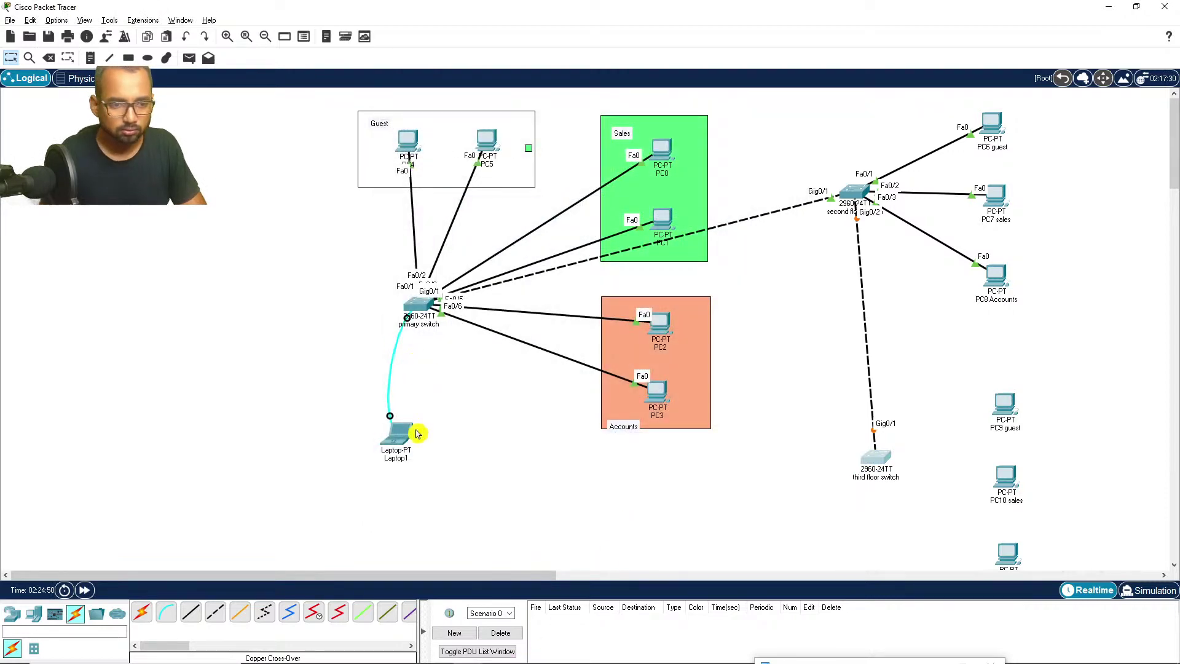
Step: In Laptop1's terminal session on the primary switch, enter interface configuration for gigabitEthernet 0/1
{"action": "mouse_move", "coordinate": [425, 309]}
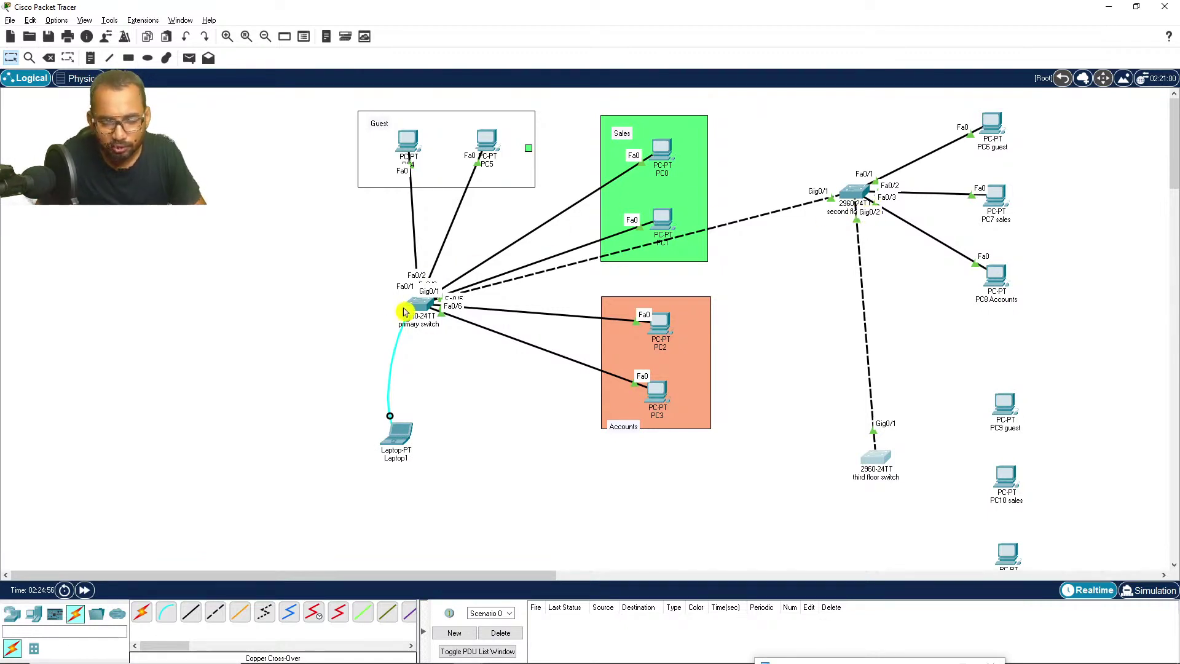
{"action": "left_click", "coordinate": [404, 438]}
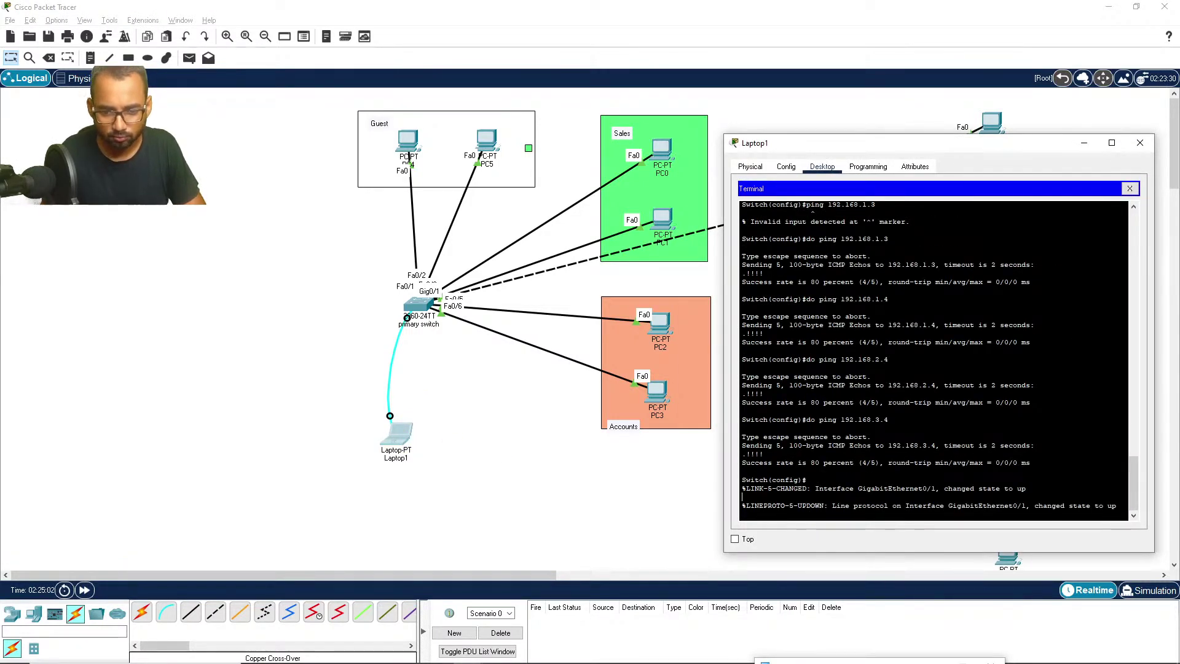
{"action": "key", "text": "Return"}
{"action": "key", "text": "Return"}
{"action": "key", "text": "Return"}
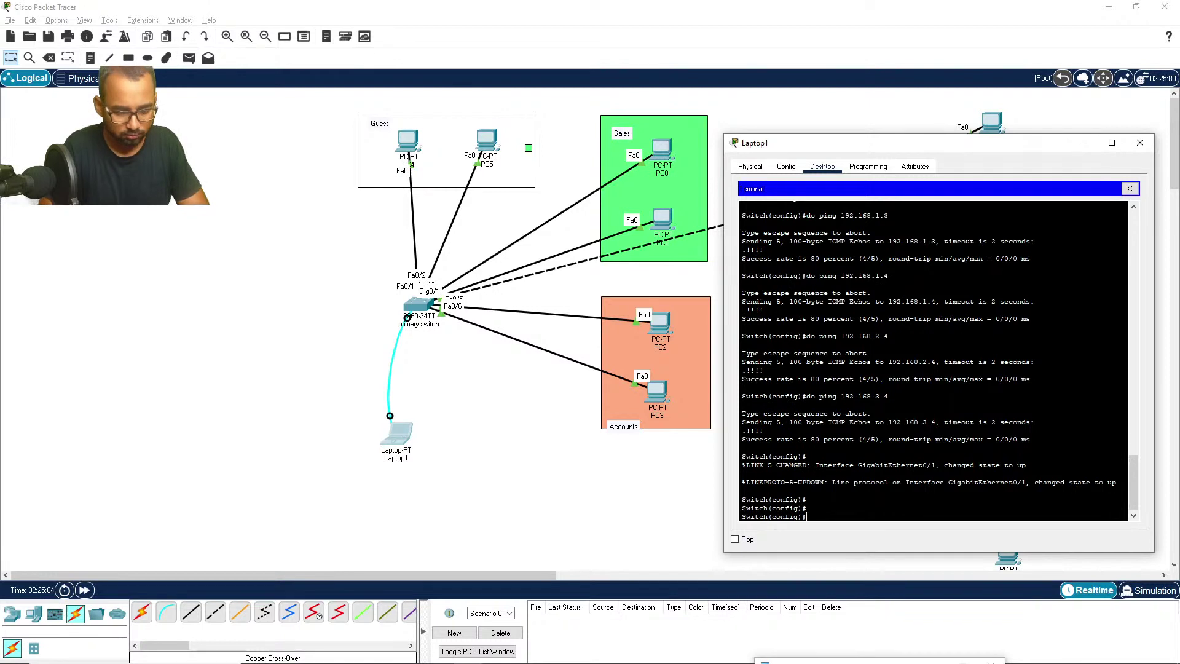
{"action": "type", "text": "interface"}
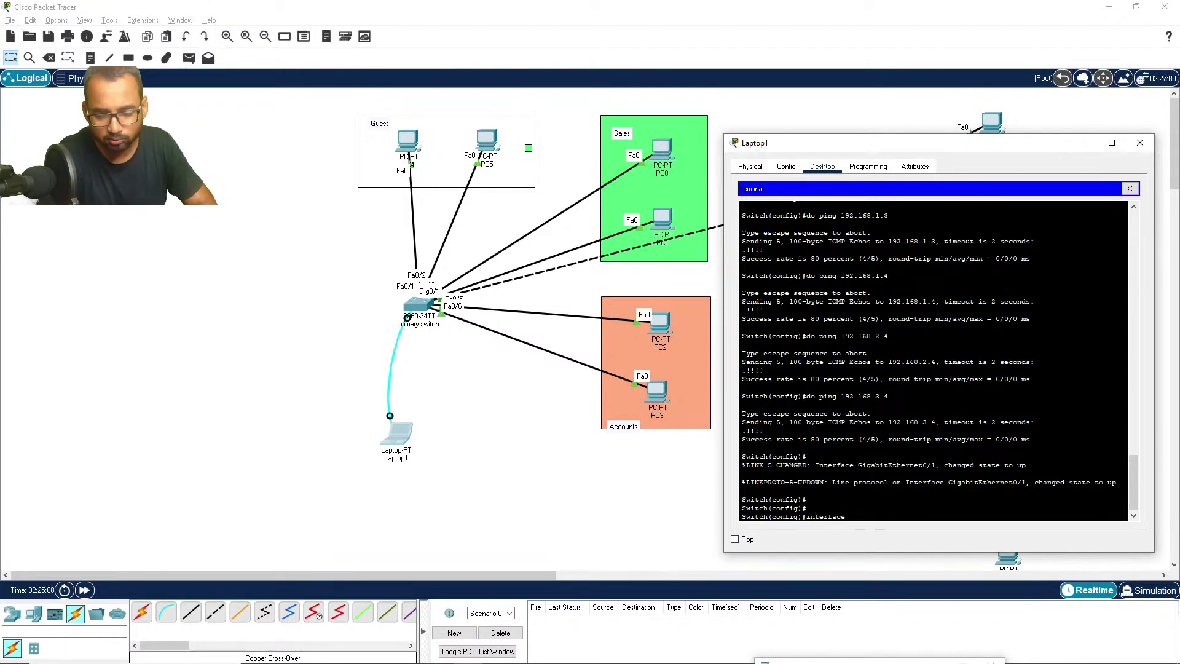
{"action": "type", "text": " gi"}
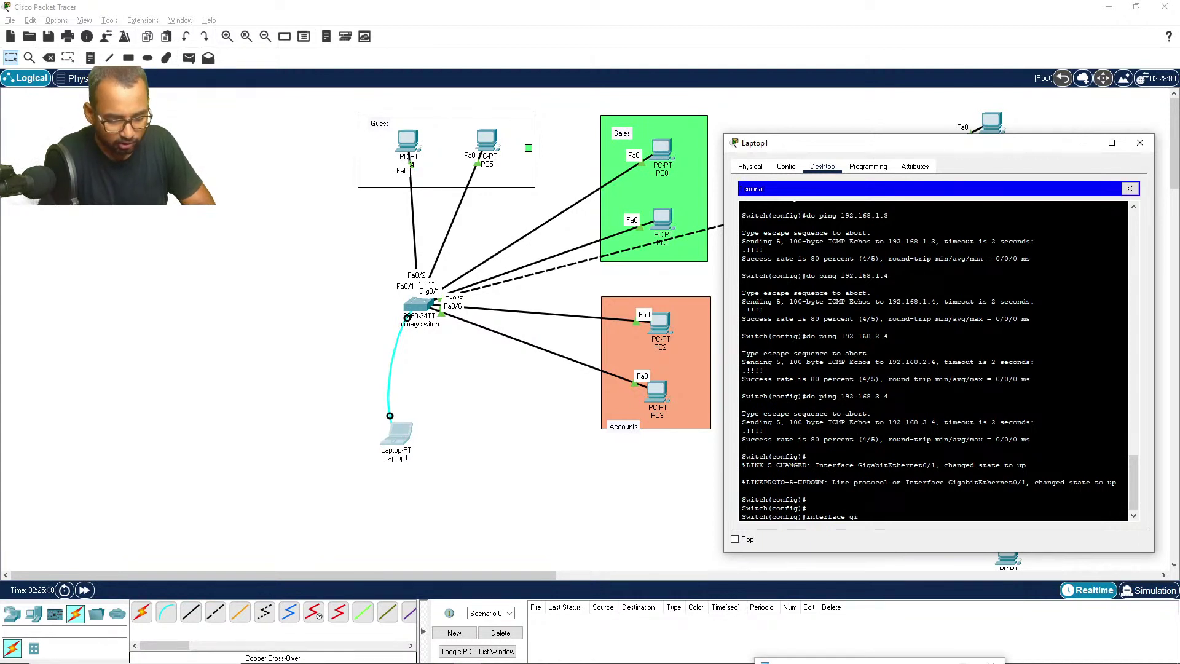
{"action": "type", "text": "g"}
{"action": "key", "text": "Tab"}
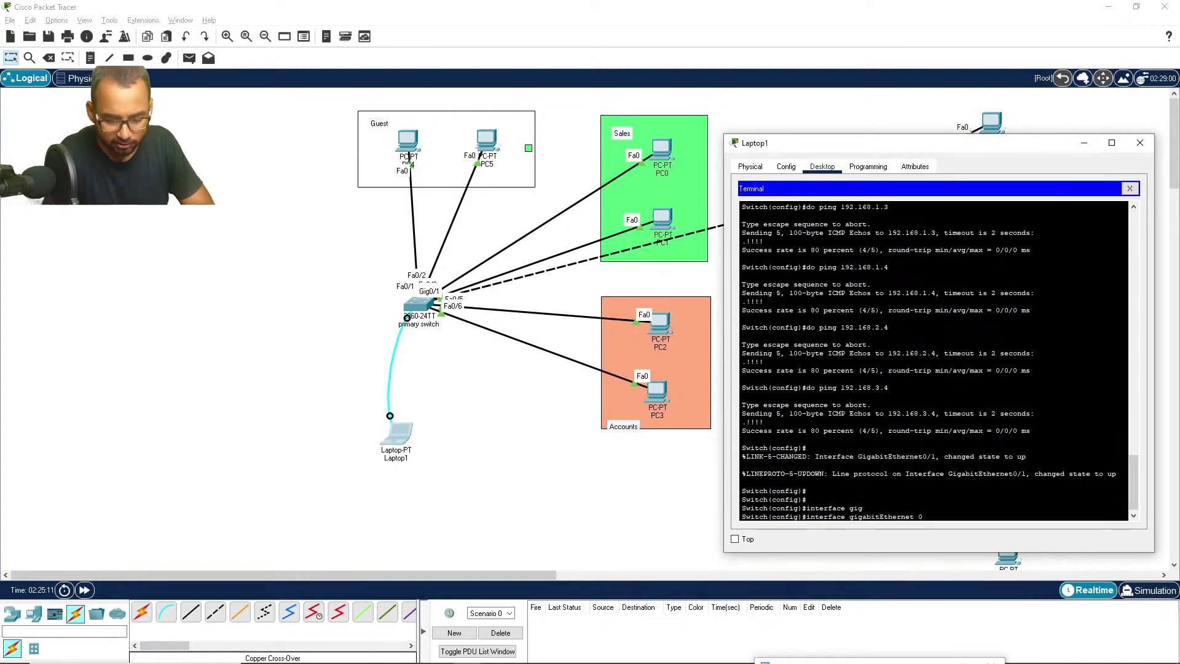
{"action": "type", "text": "0/1"}
{"action": "key", "text": "Return"}
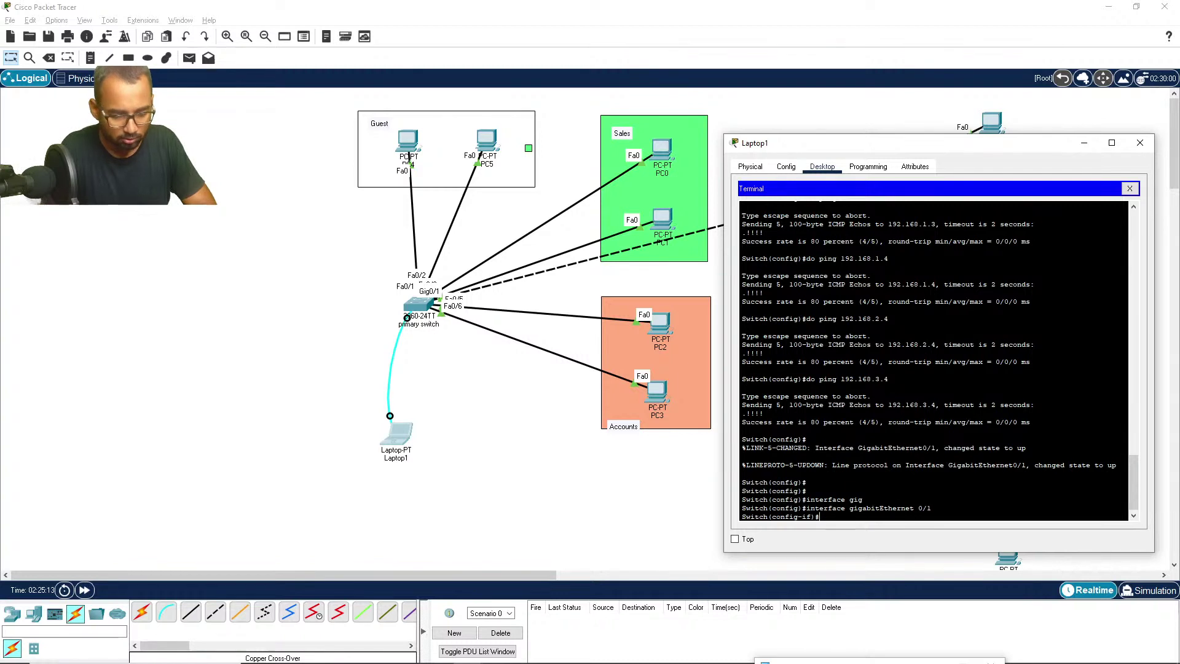
Step: Set the primary switch's gigabitEthernet 0/1 to trunk mode with "switchport mode trunk"
{"action": "type", "text": "switch"}
{"action": "key", "text": "Tab"}
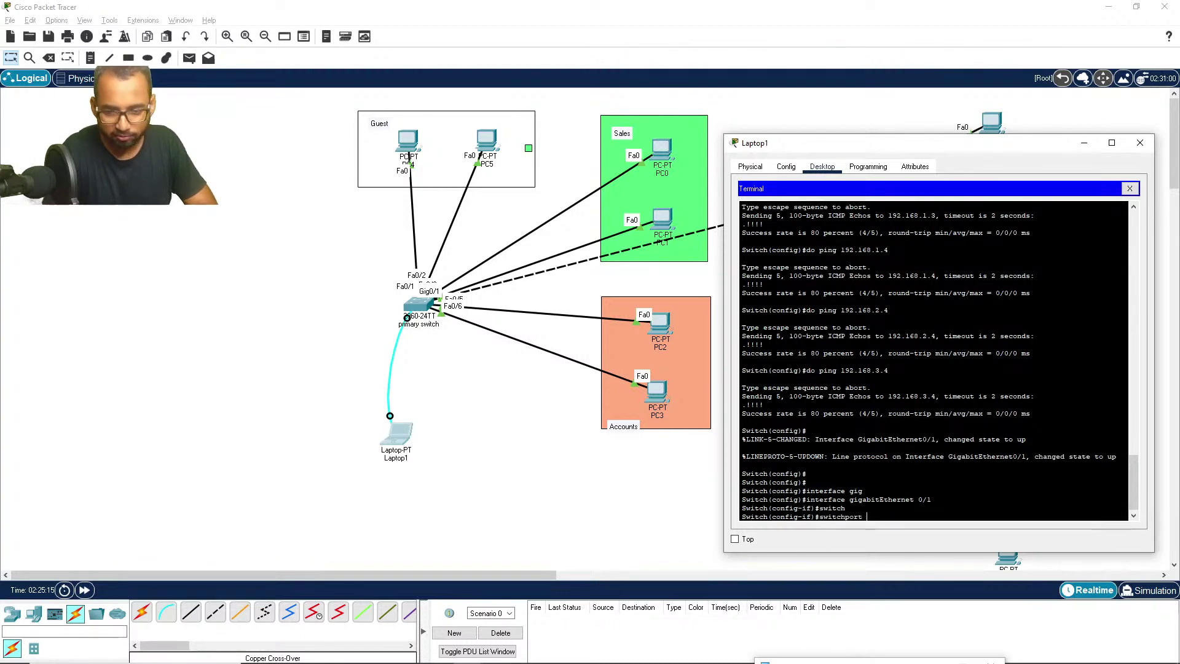
{"action": "type", "text": "mode"}
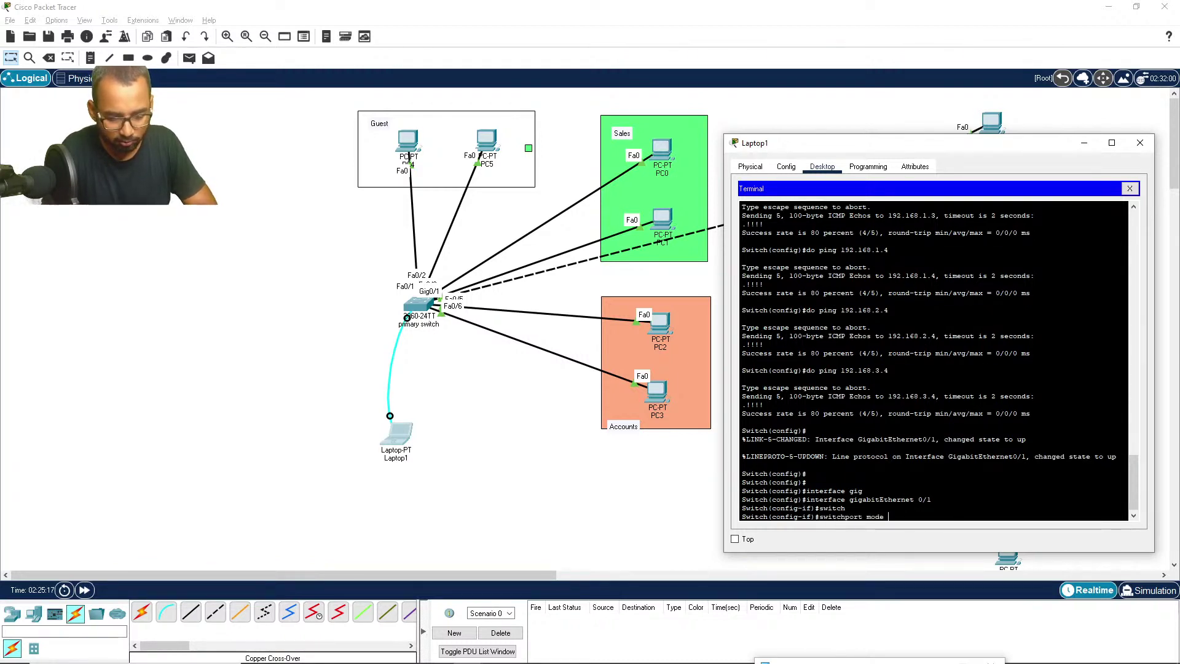
{"action": "type", "text": " tr"}
{"action": "key", "text": "Tab"}
{"action": "key", "text": "Return"}
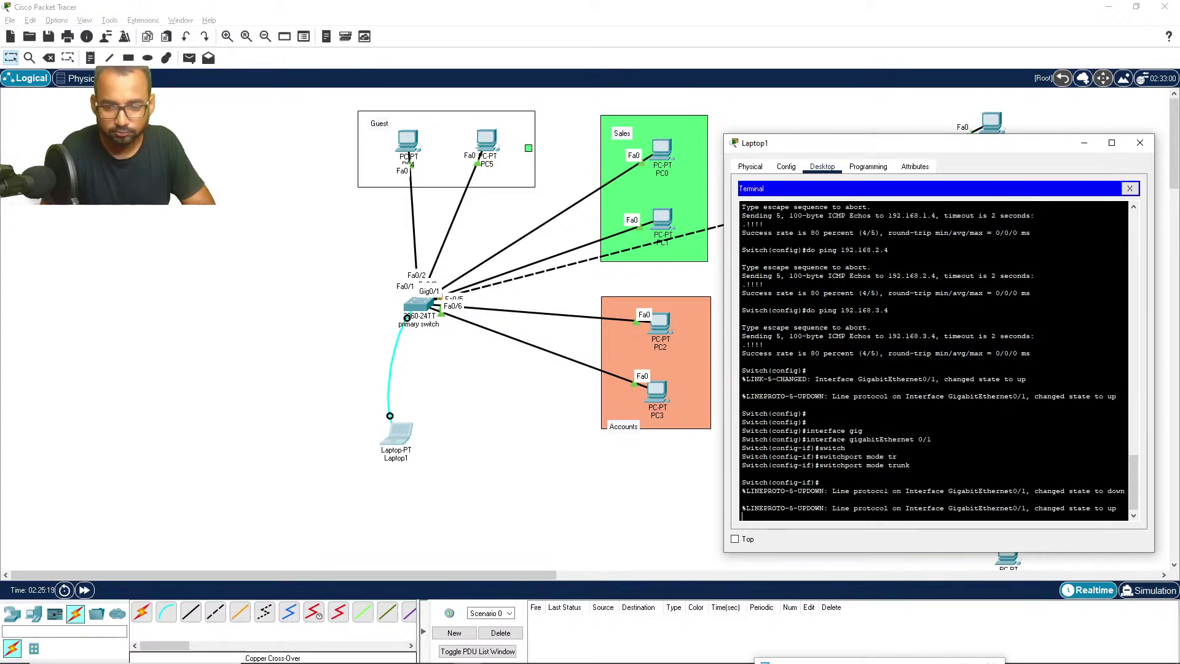
{"action": "key", "text": "Return"}
{"action": "key", "text": "Return"}
{"action": "key", "text": "Return"}
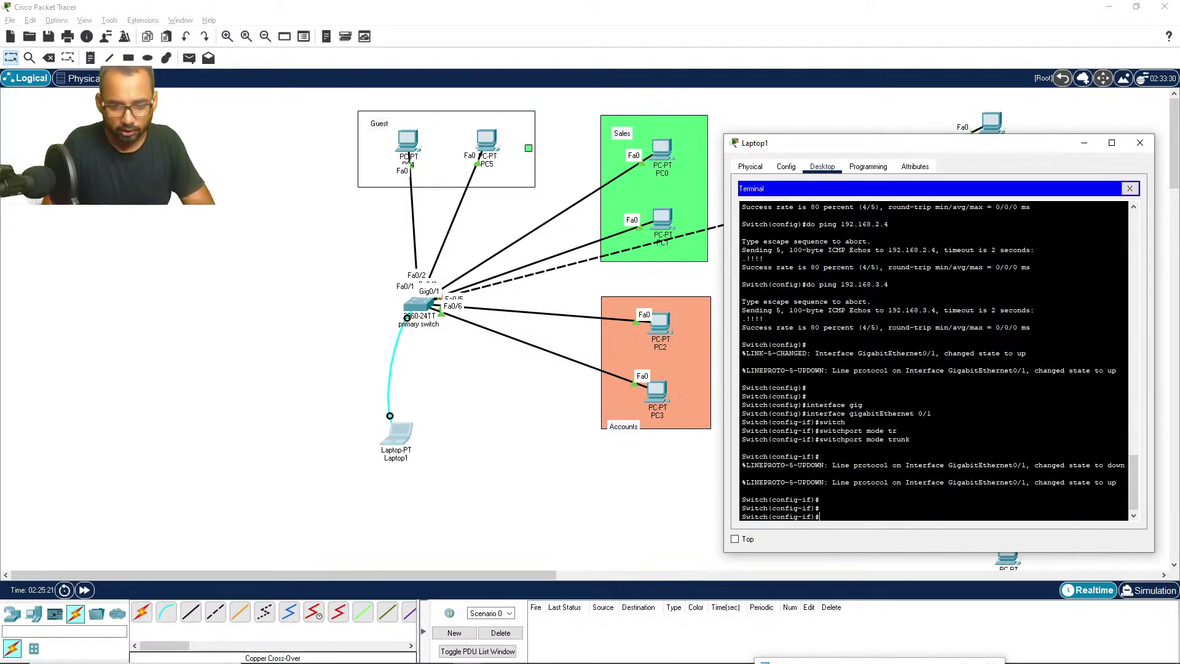
Step: Allow VLANs 10, 20 and 30 on the primary switch's trunk with "switchport trunk allowed vlan 10,20,30"
{"action": "type", "text": "switc"}
{"action": "key", "text": "Tab"}
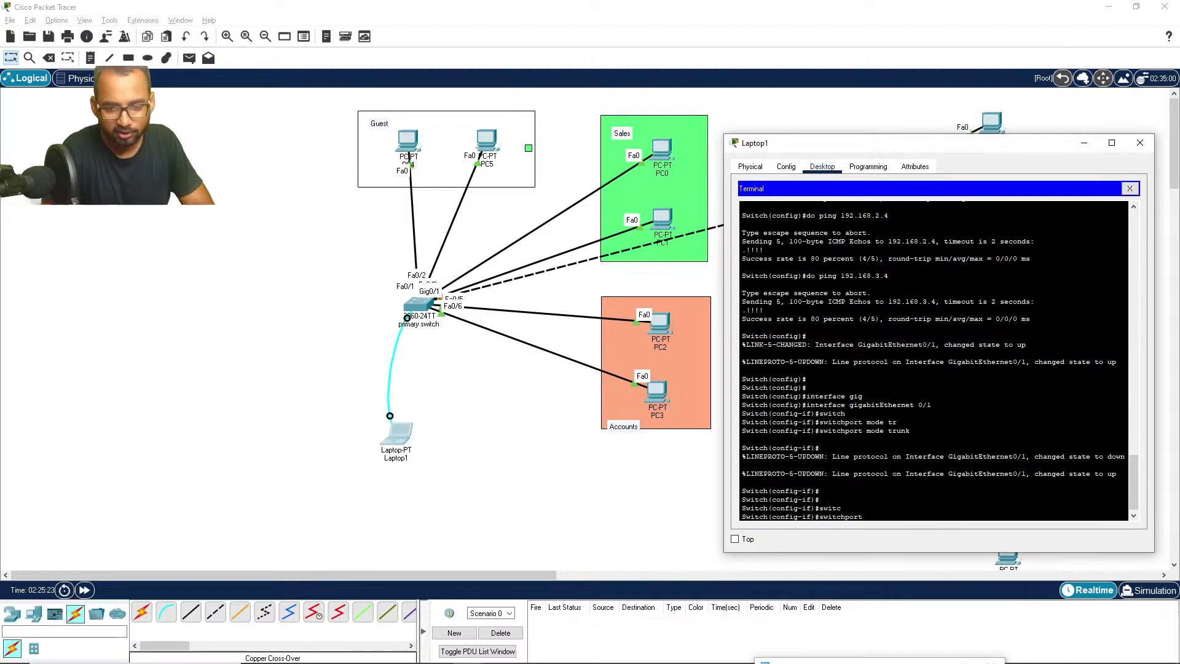
{"action": "type", "text": "tr"}
{"action": "key", "text": "Tab"}
{"action": "type", "text": "al"}
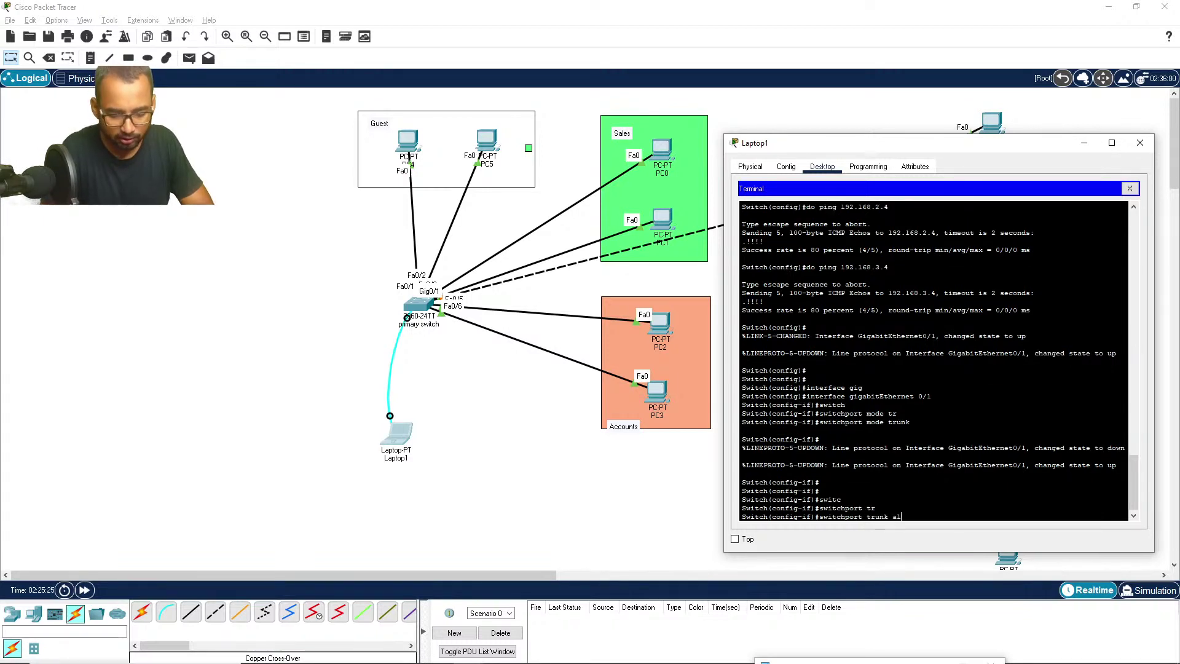
{"action": "type", "text": "l"}
{"action": "key", "text": "Tab"}
{"action": "type", "text": "vl"}
{"action": "key", "text": "Tab"}
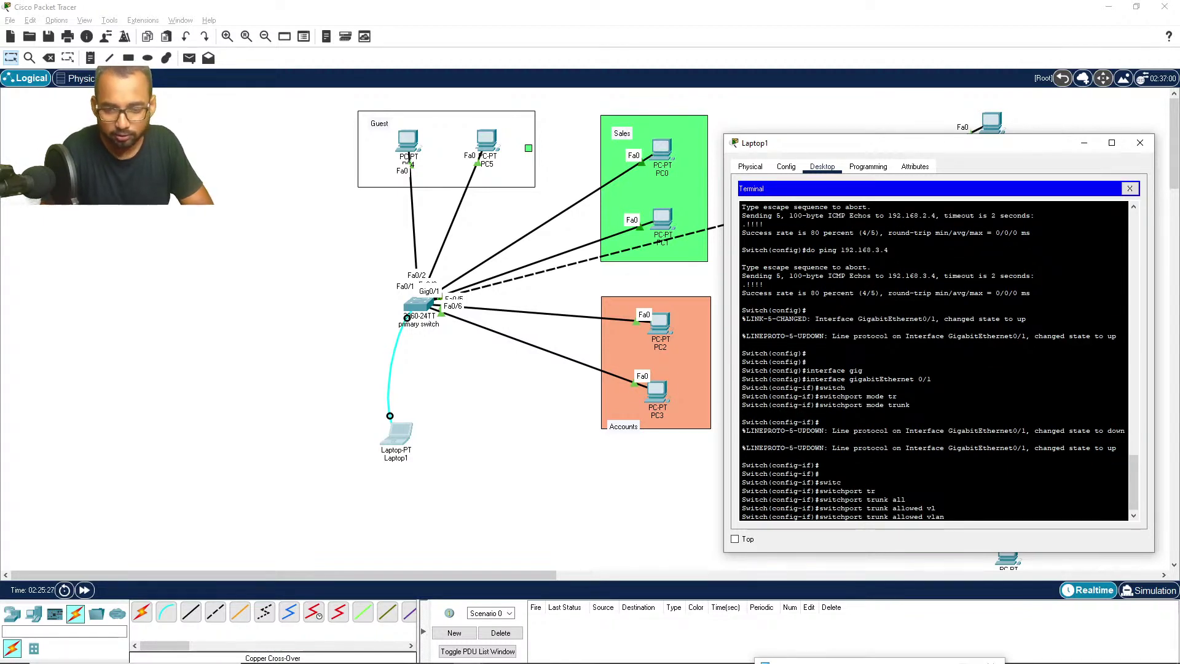
{"action": "type", "text": "10,2"}
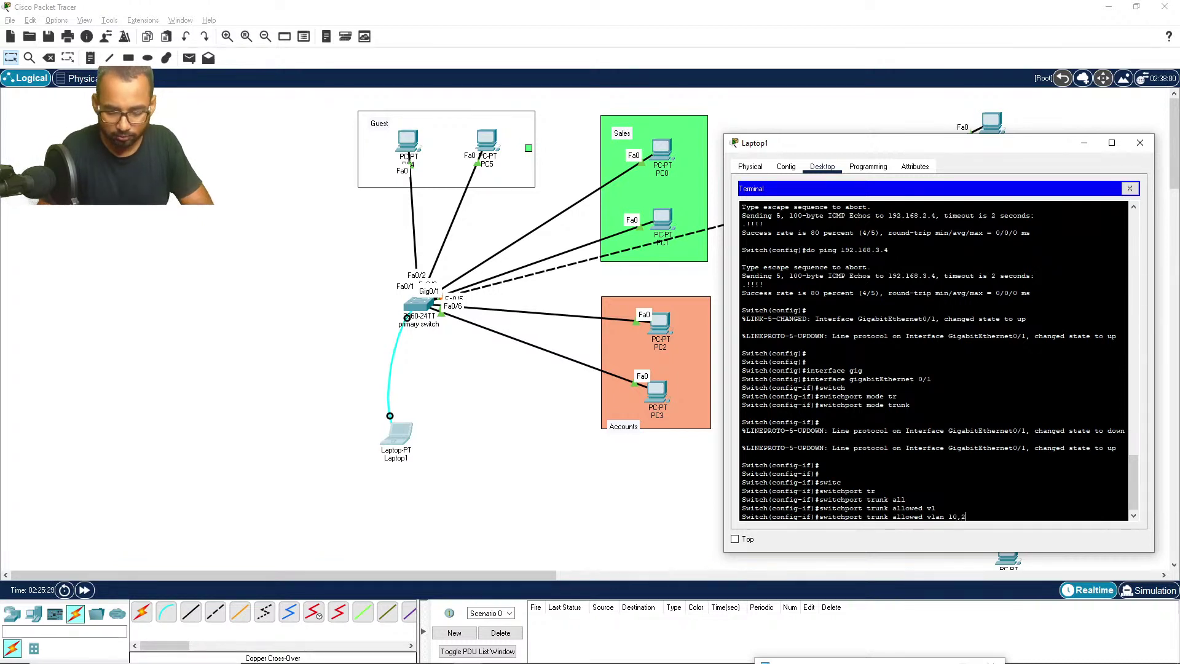
{"action": "type", "text": "0,30"}
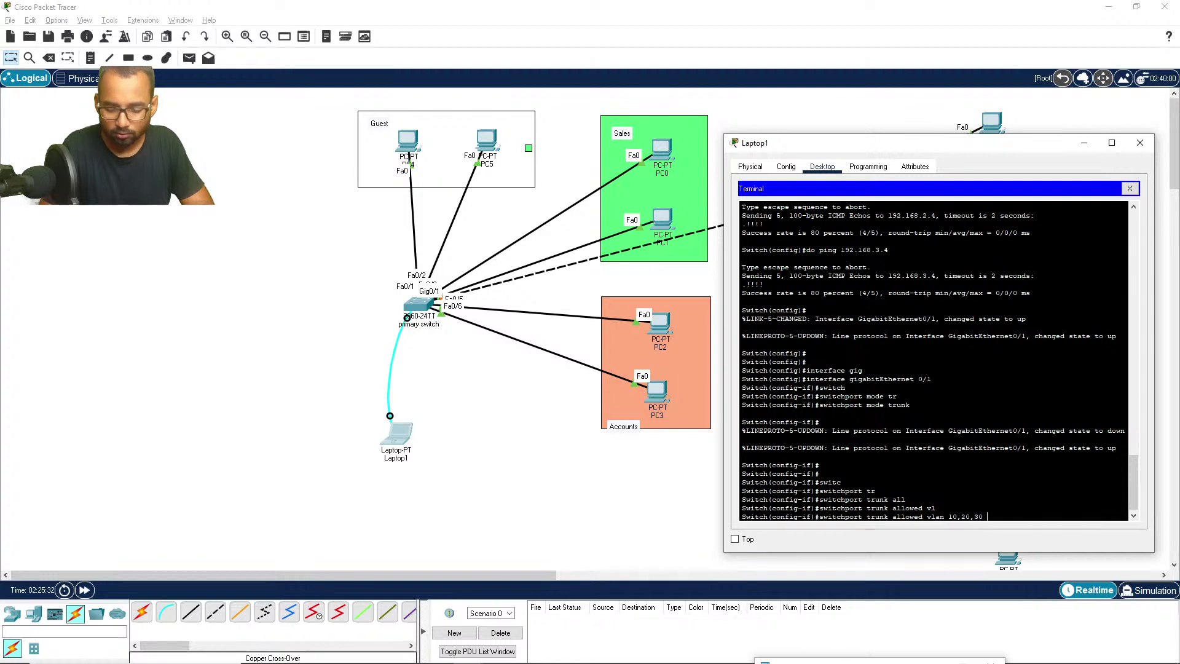
{"action": "type", "text": " ?"}
{"action": "key", "text": "Return"}
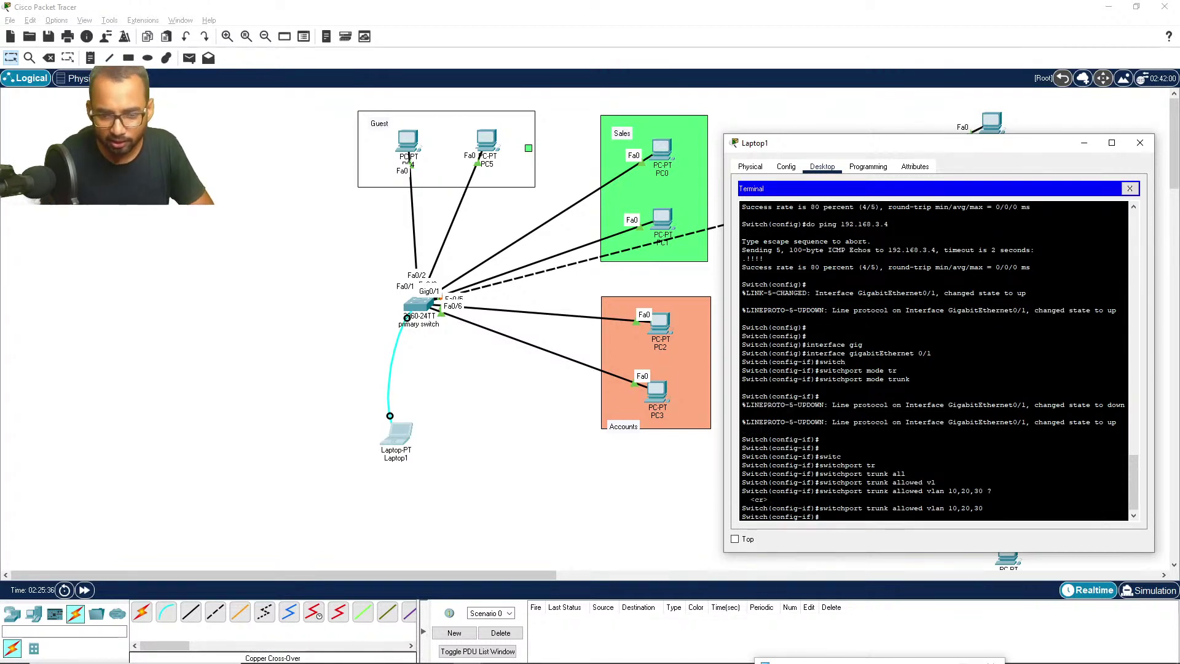
Step: Close the terminal session on Laptop1 and its device window
{"action": "left_click_drag", "start_coordinate": [1006, 148], "coordinate": [245, 145]}
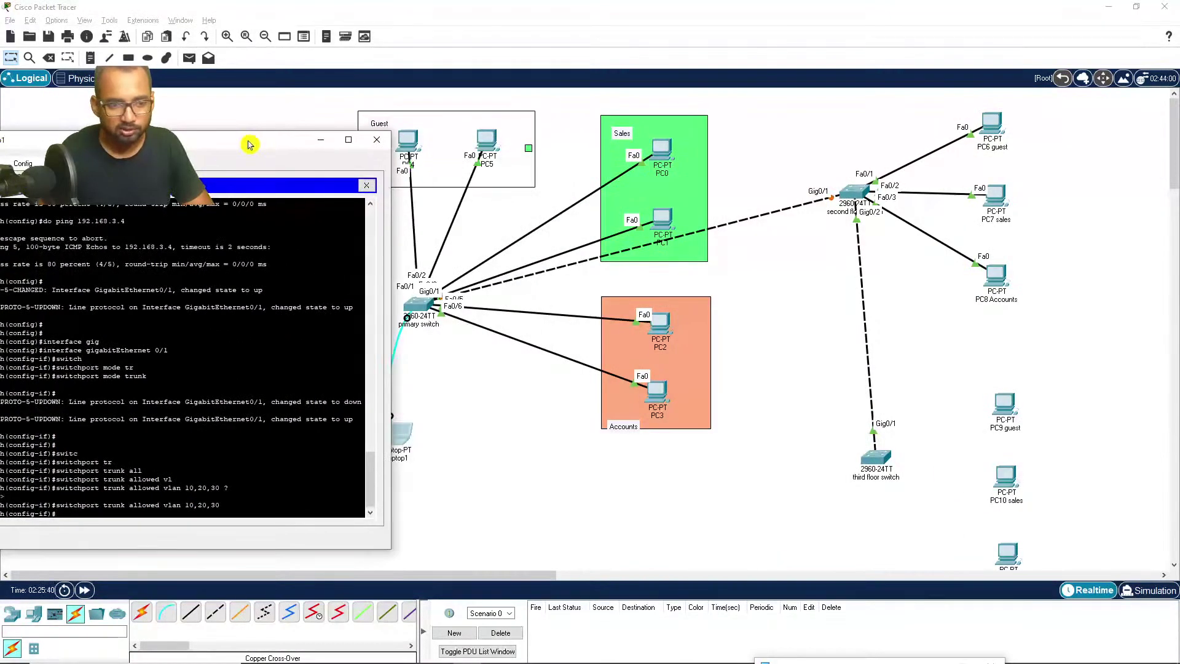
{"action": "left_click", "coordinate": [361, 188]}
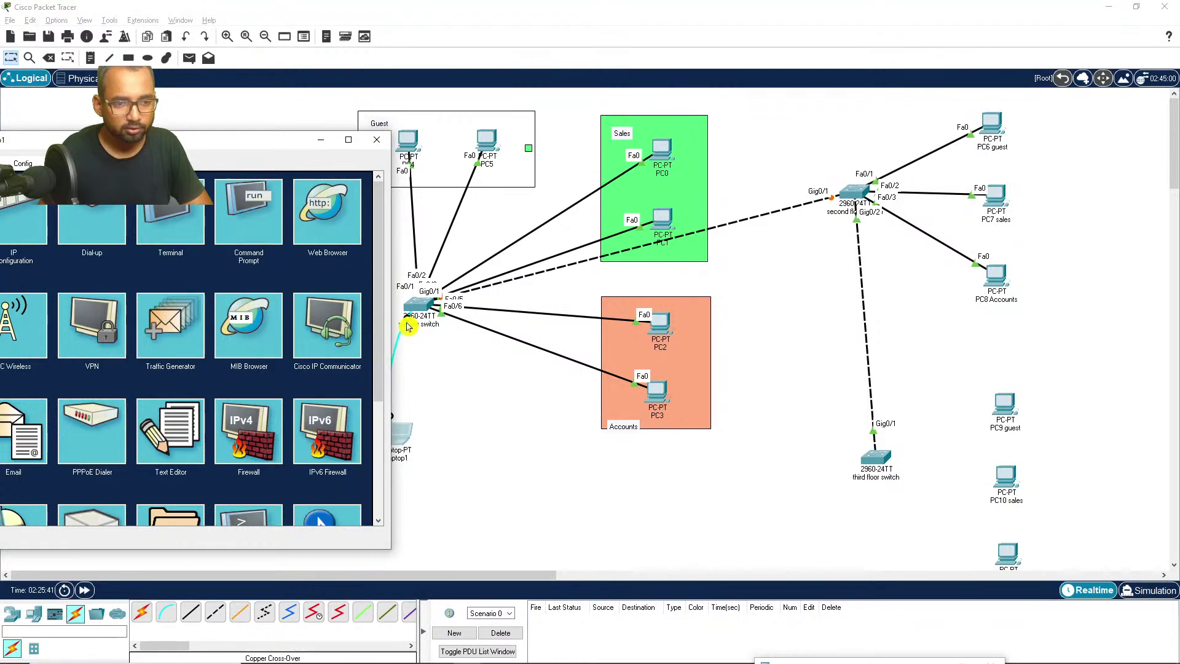
{"action": "left_click", "coordinate": [377, 140]}
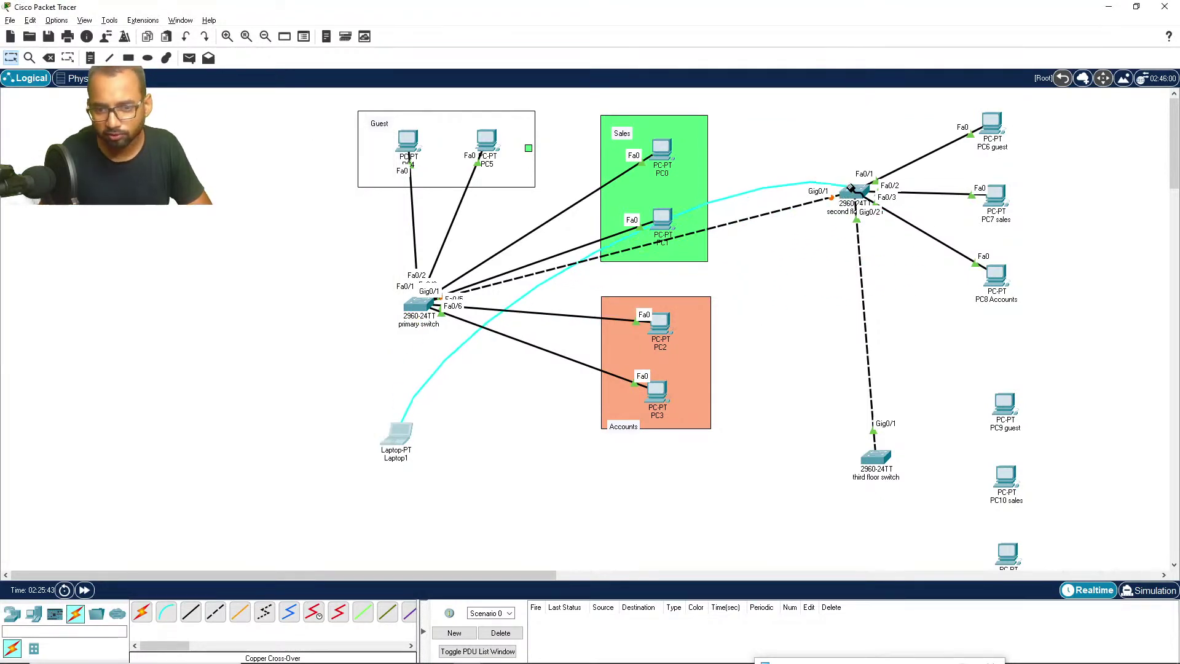
Step: Finish the console cable from Laptop1 at the second floor switch's Console port and open Laptop1's terminal with the default serial settings
{"action": "left_click", "coordinate": [853, 192]}
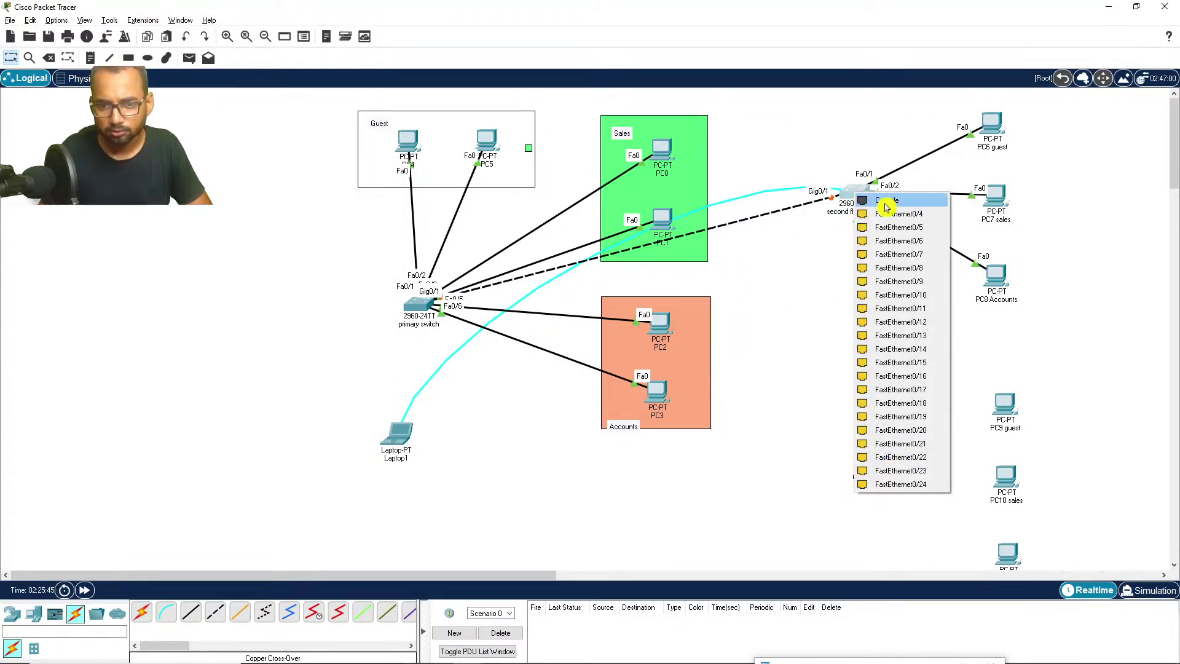
{"action": "left_click", "coordinate": [888, 206]}
{"action": "left_click", "coordinate": [395, 444]}
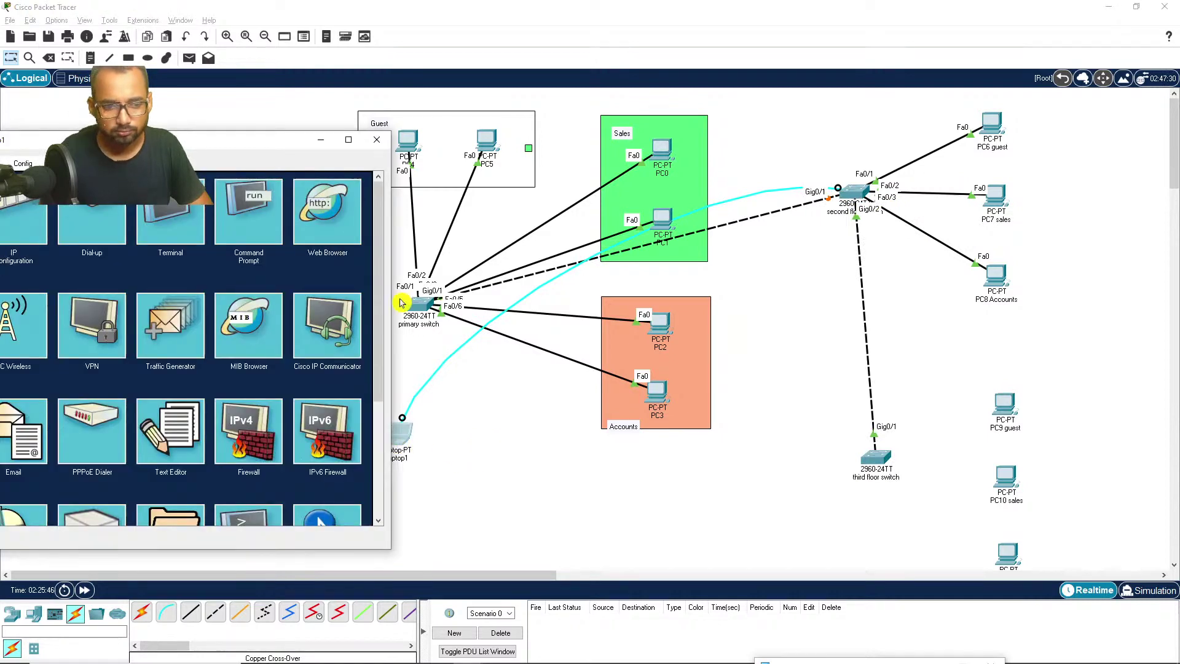
{"action": "left_click", "coordinate": [192, 220]}
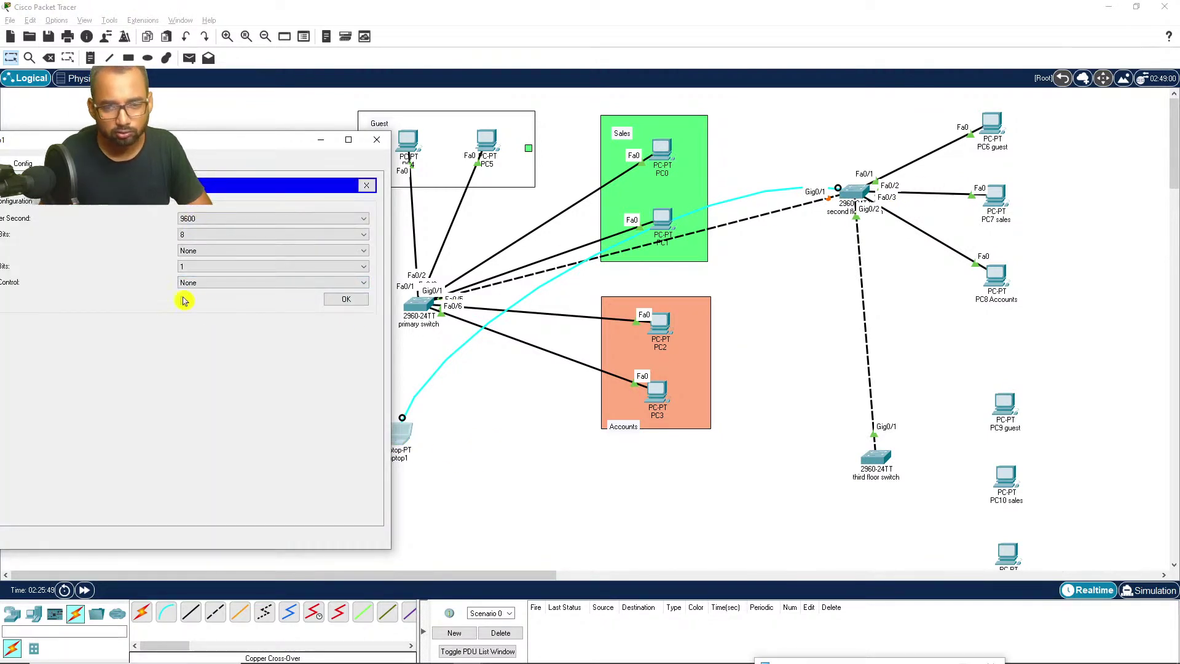
{"action": "left_click", "coordinate": [341, 299]}
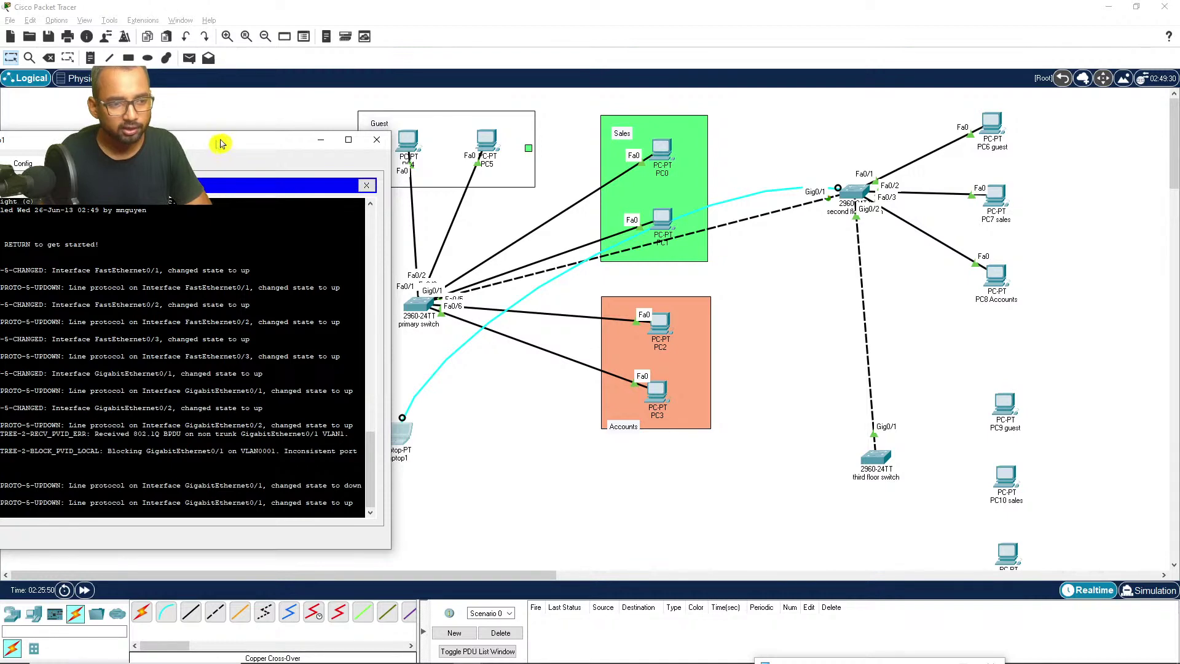
{"action": "left_click_drag", "start_coordinate": [220, 143], "coordinate": [434, 114]}
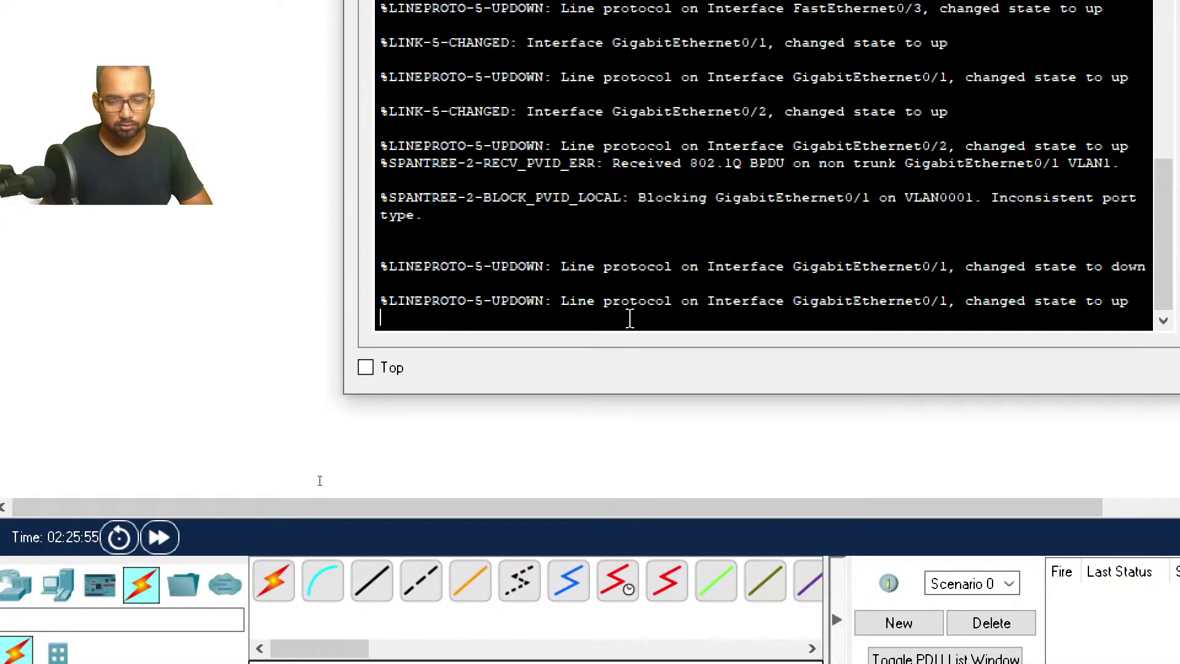
Step: On the second floor switch's console, enter privileged mode with "en" and global configuration with "config t"
{"action": "key", "text": "Return"}
{"action": "key", "text": "Return"}
{"action": "key", "text": "Return"}
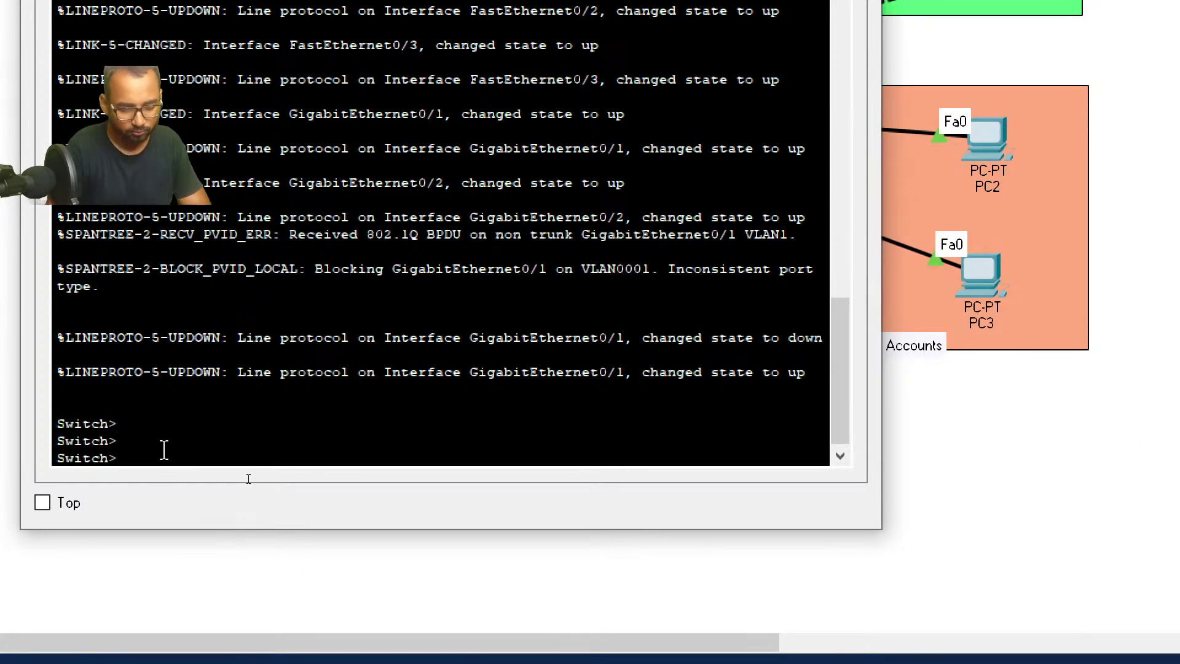
{"action": "type", "text": "en"}
{"action": "key", "text": "Return"}
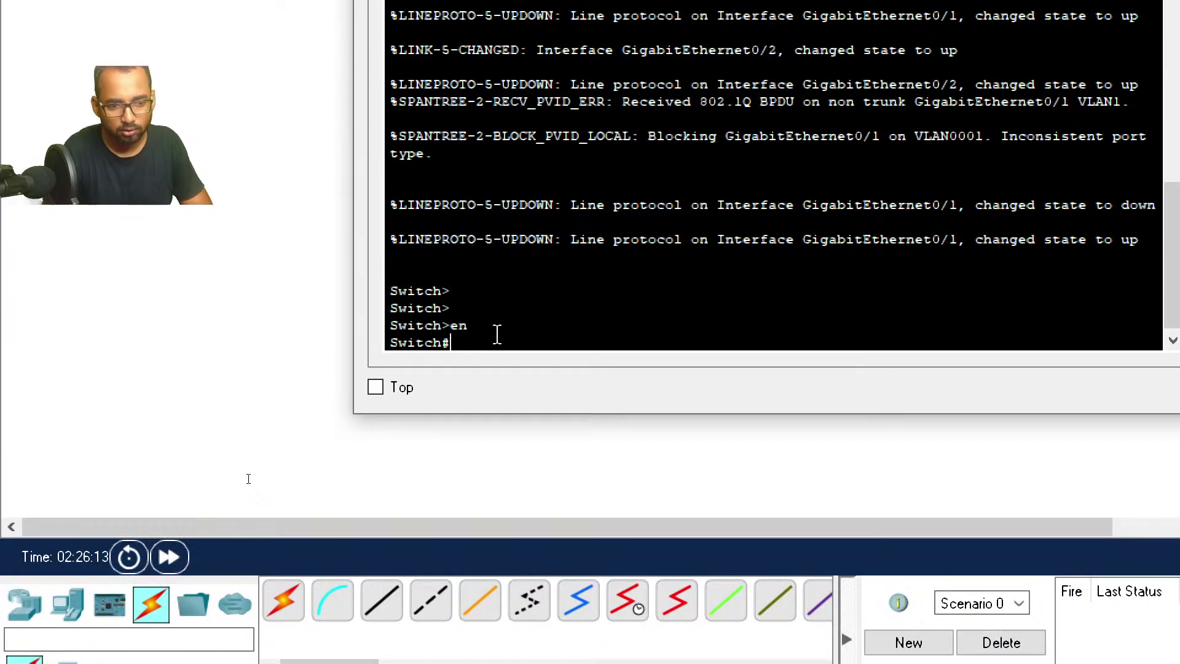
{"action": "type", "text": "c"}
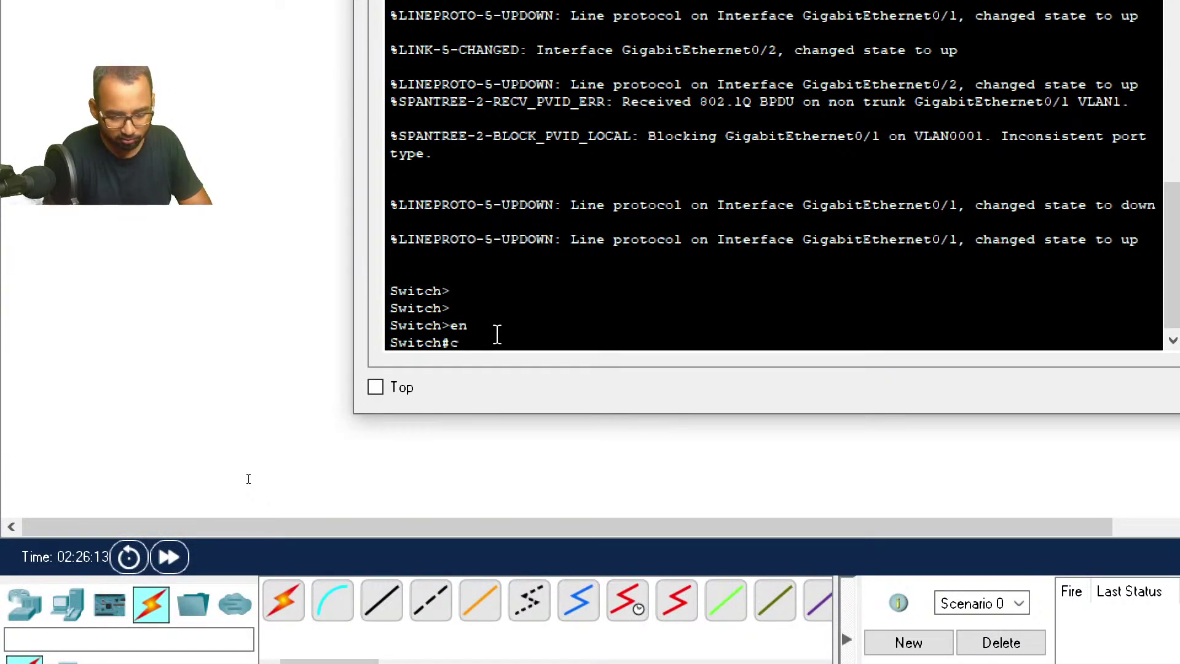
{"action": "type", "text": "onfig t"}
{"action": "key", "text": "Return"}
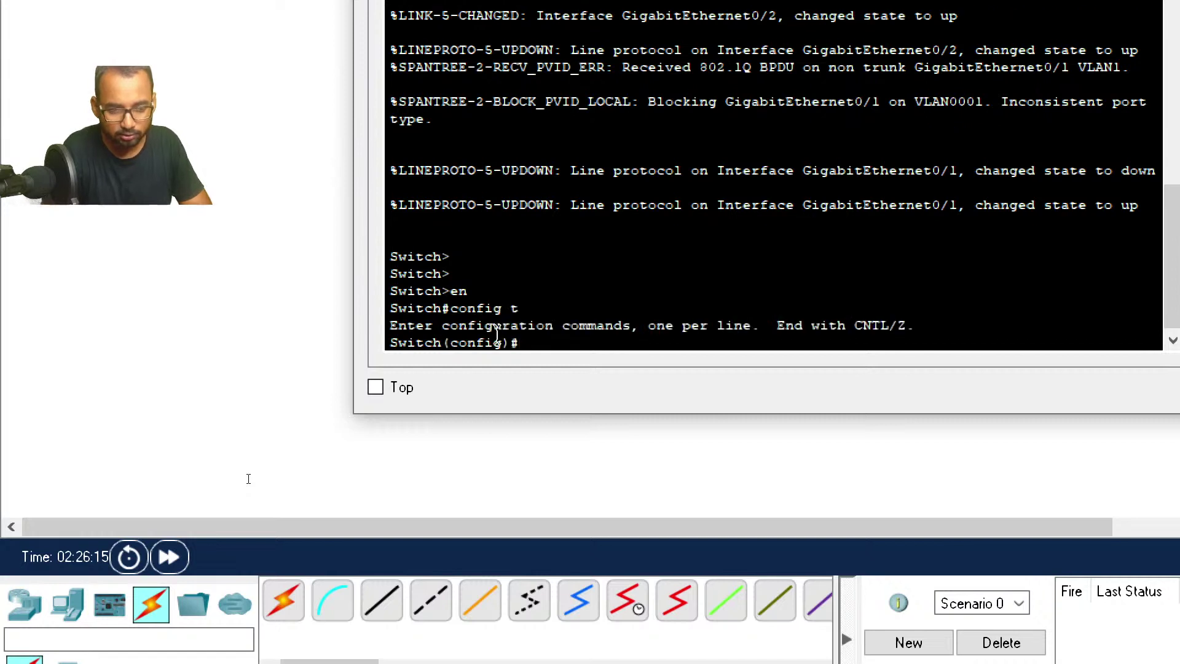
Step: Enter the second floor switch's interface fa0/1 and set it to access mode with "switchport mode access"
{"action": "type", "text": "interf"}
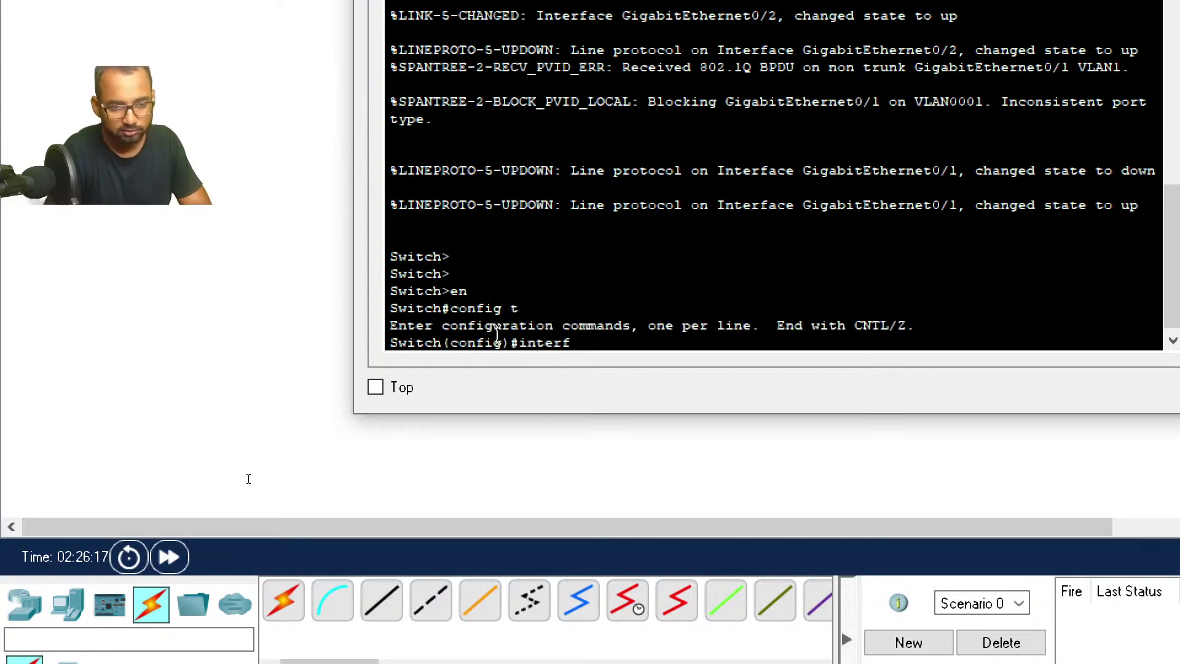
{"action": "key", "text": "Tab"}
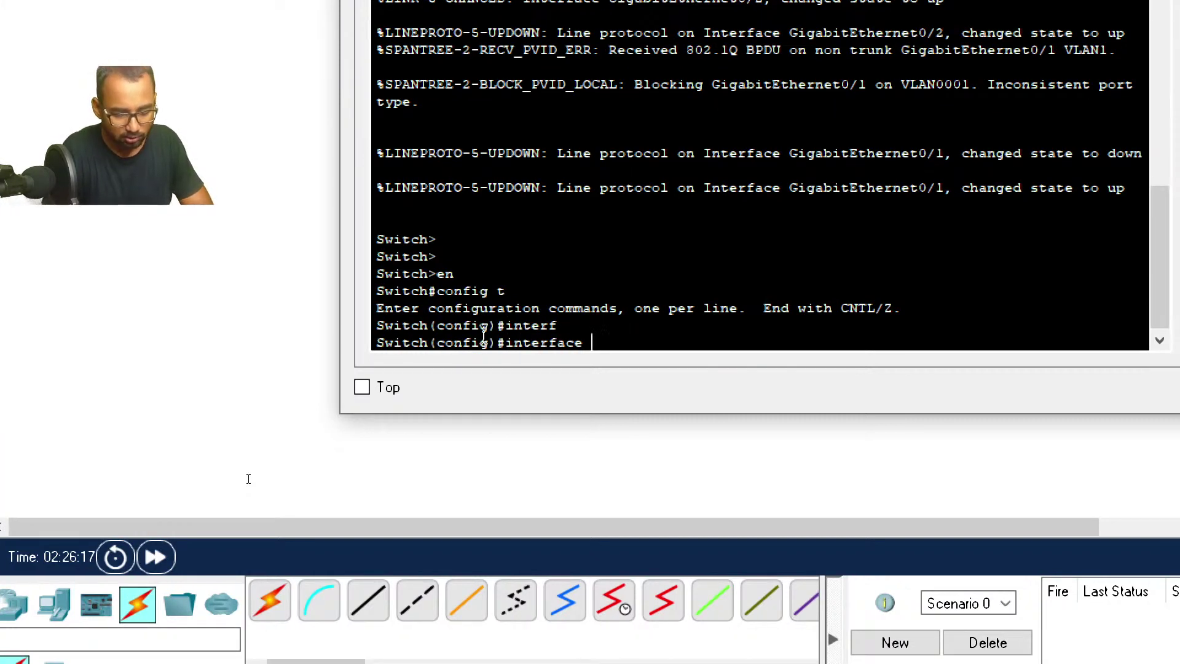
{"action": "type", "text": "fa0/1"}
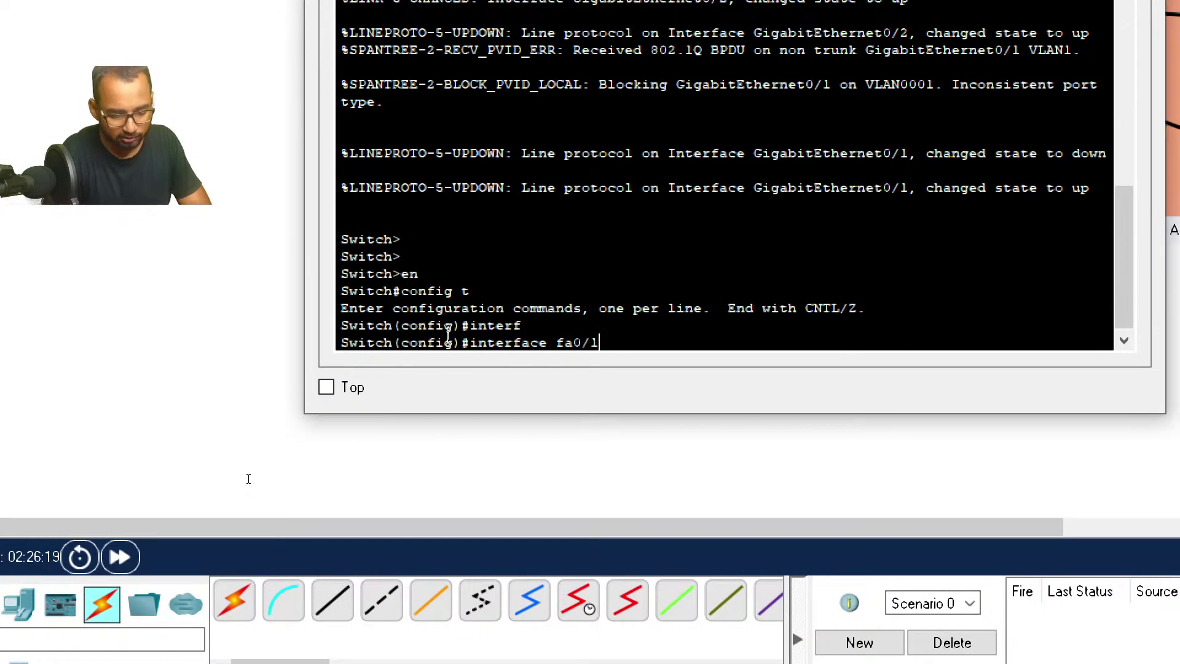
{"action": "key", "text": "Return"}
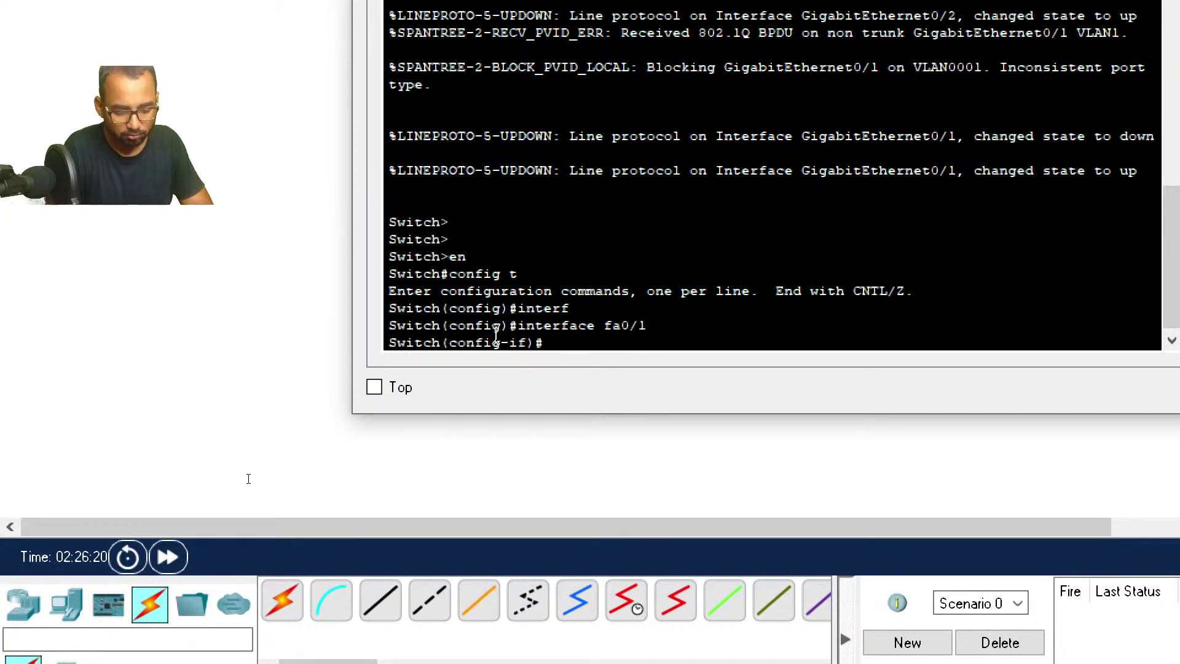
{"action": "type", "text": "switch"}
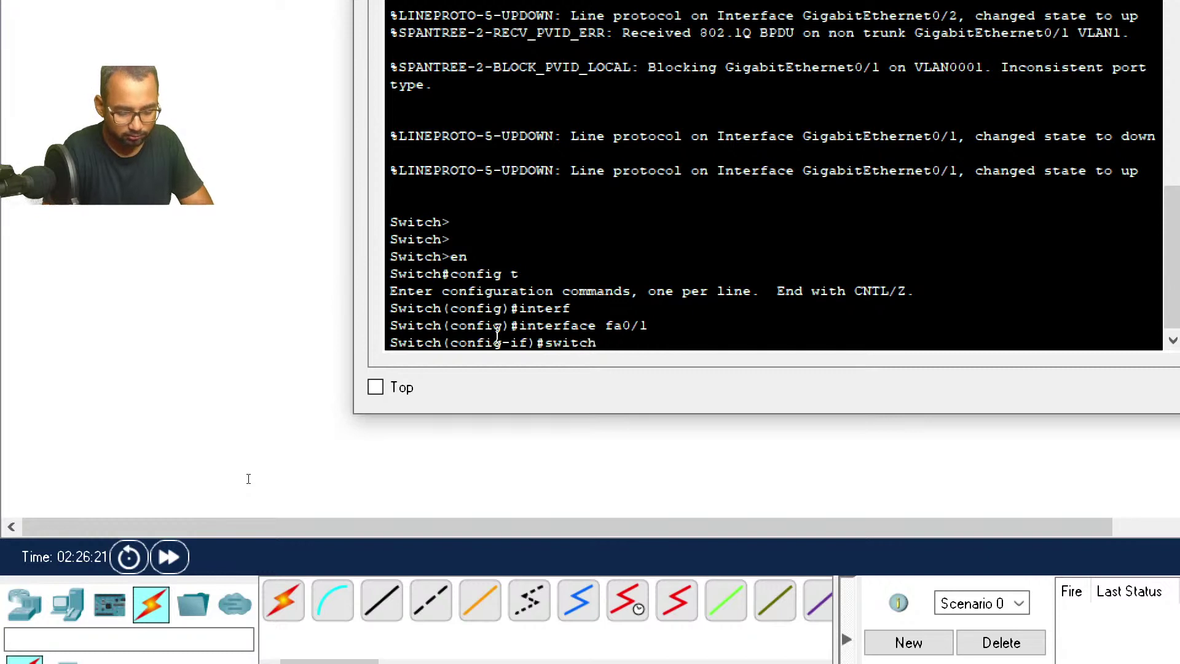
{"action": "key", "text": "Tab"}
{"action": "type", "text": "mod"}
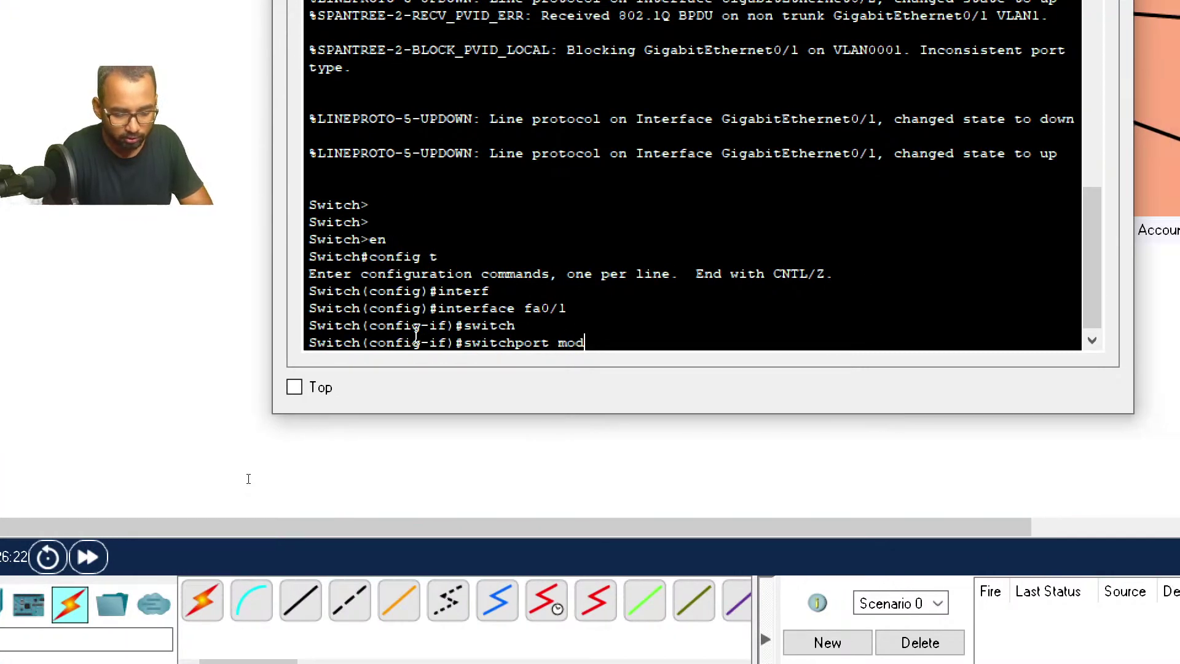
{"action": "type", "text": "e acc"}
{"action": "key", "text": "Tab"}
{"action": "key", "text": "Return"}
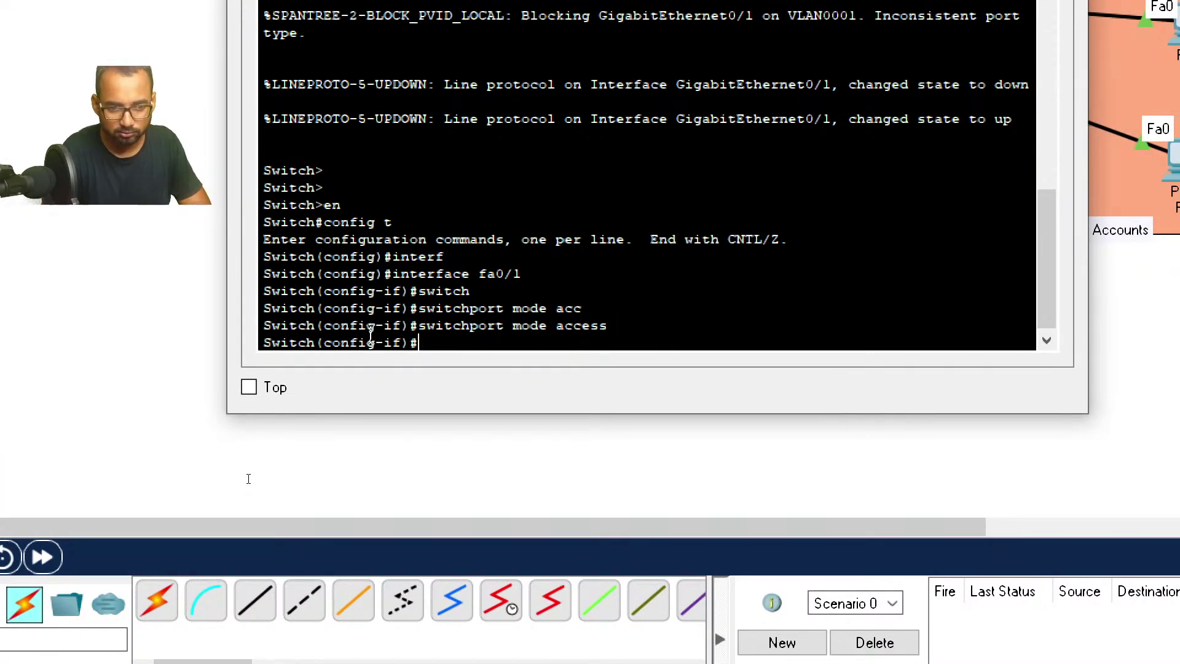
Step: Assign the second floor switch's fa0/1 to VLAN 10 with "switchport access vlan 10"
{"action": "type", "text": "sw"}
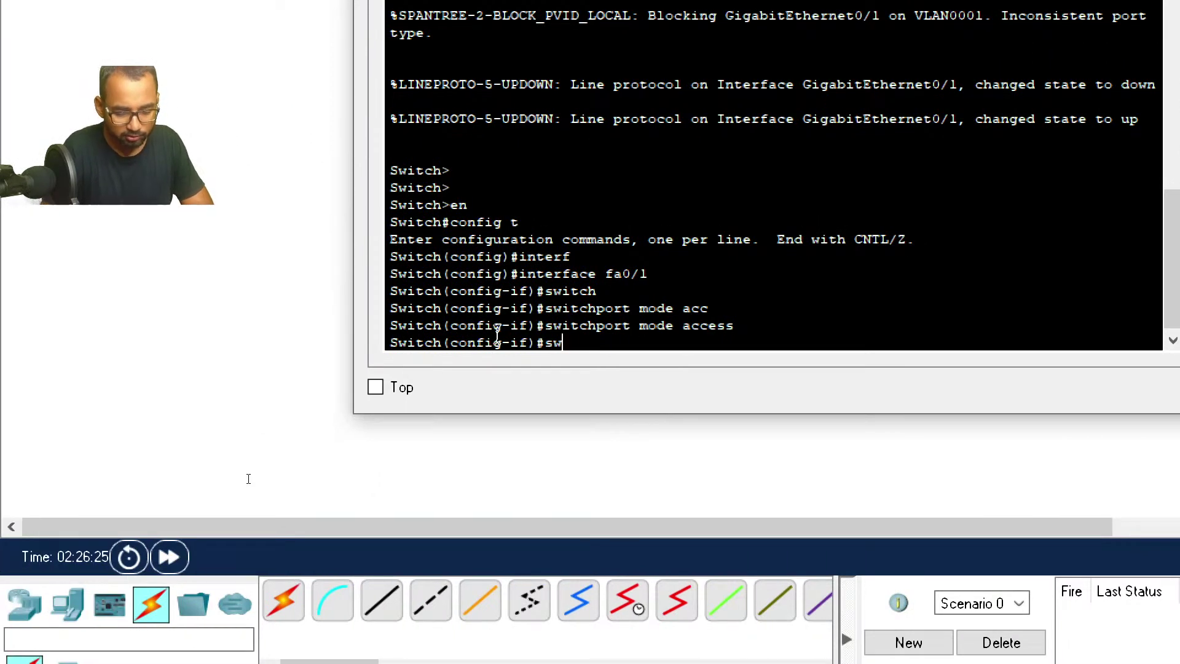
{"action": "type", "text": "i"}
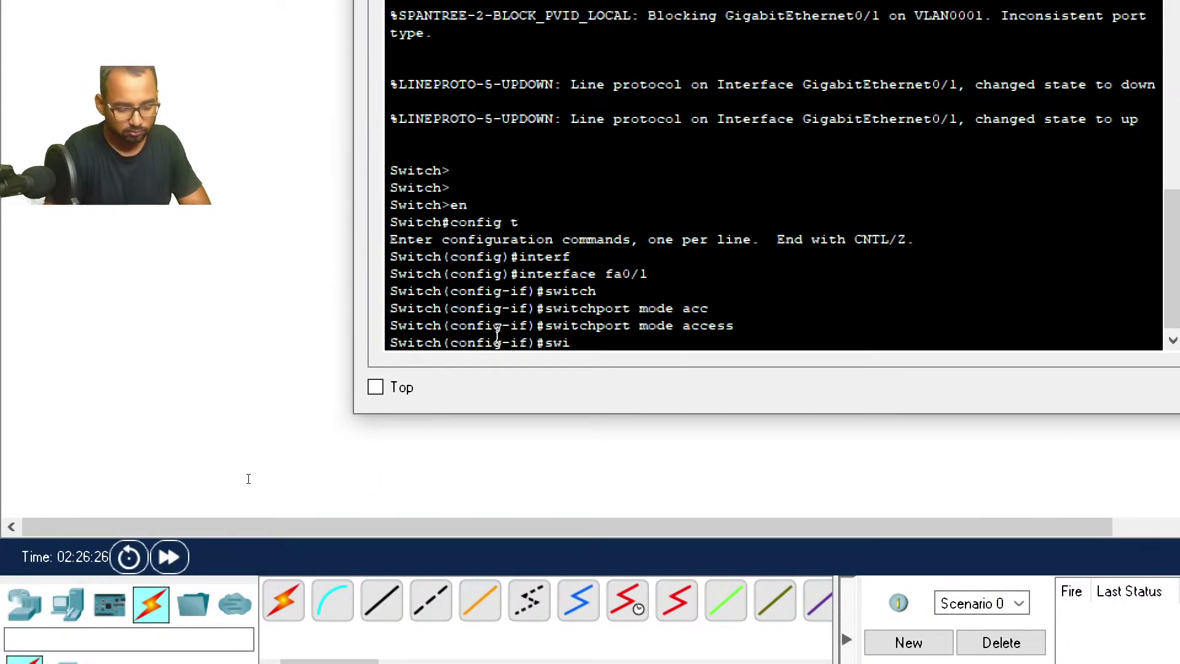
{"action": "type", "text": "tc"}
{"action": "key", "text": "Tab"}
{"action": "type", "text": "acc"}
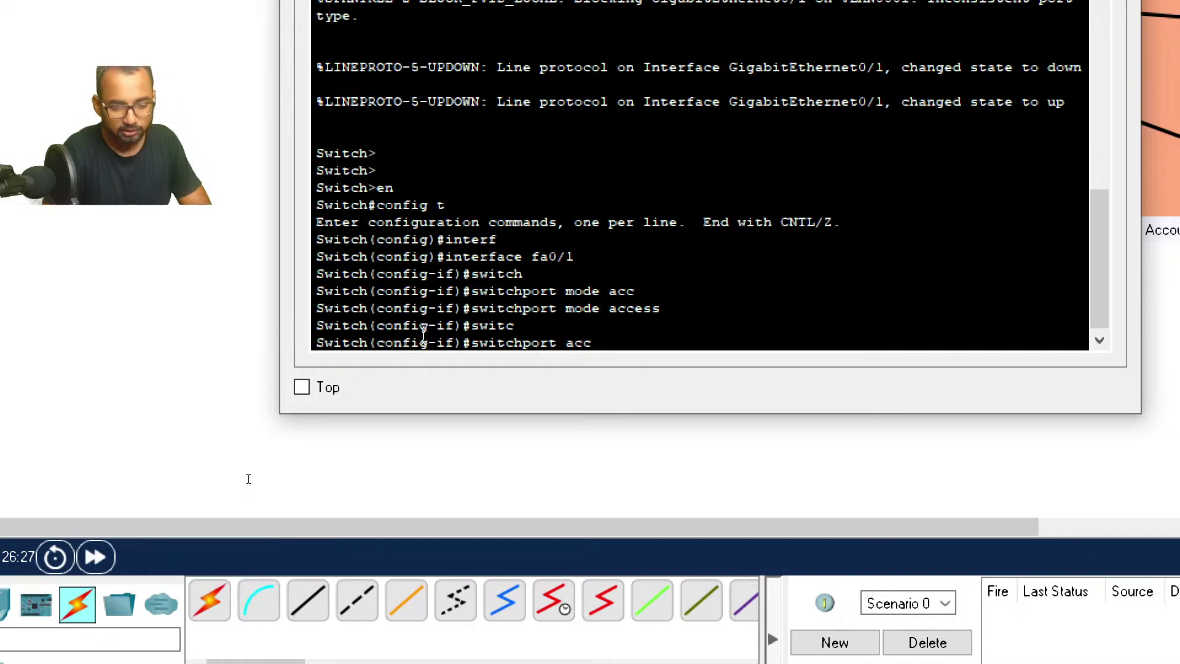
{"action": "key", "text": "Tab"}
{"action": "type", "text": "vla"}
{"action": "key", "text": "Tab"}
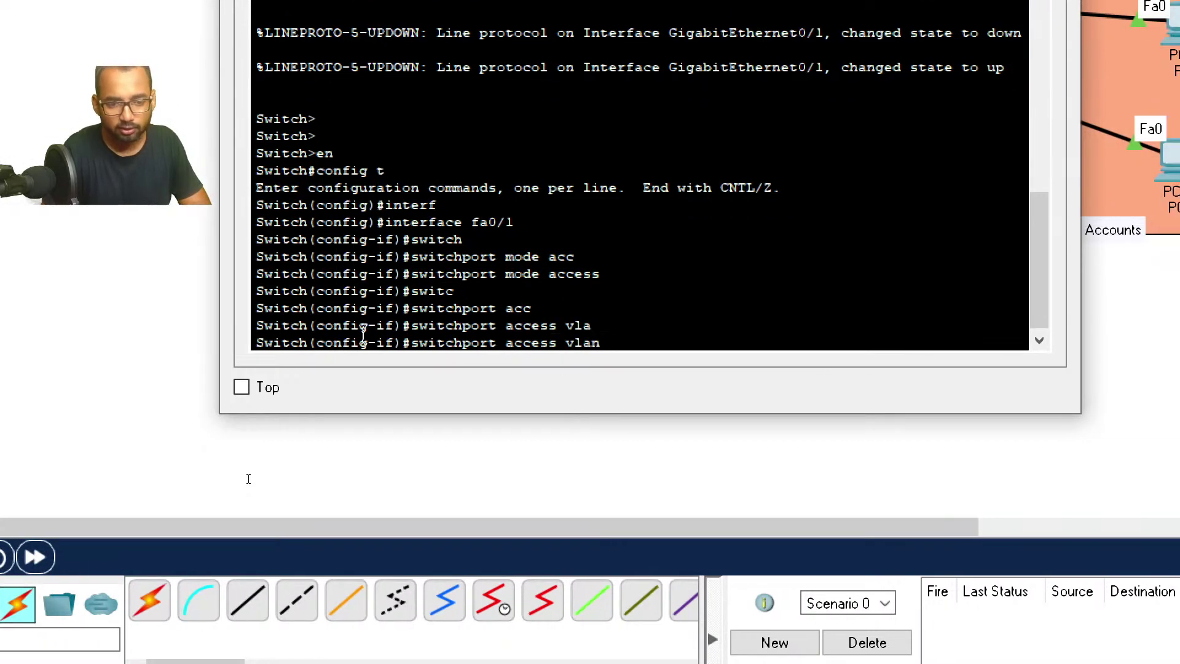
{"action": "type", "text": "10"}
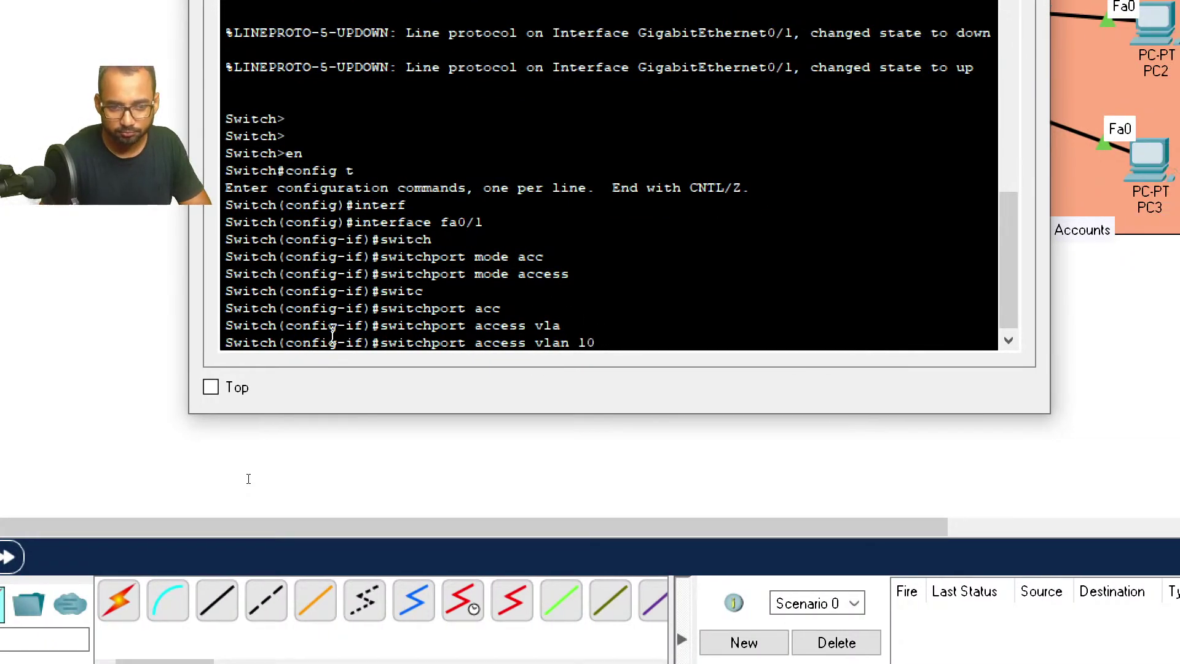
{"action": "key", "text": "Return"}
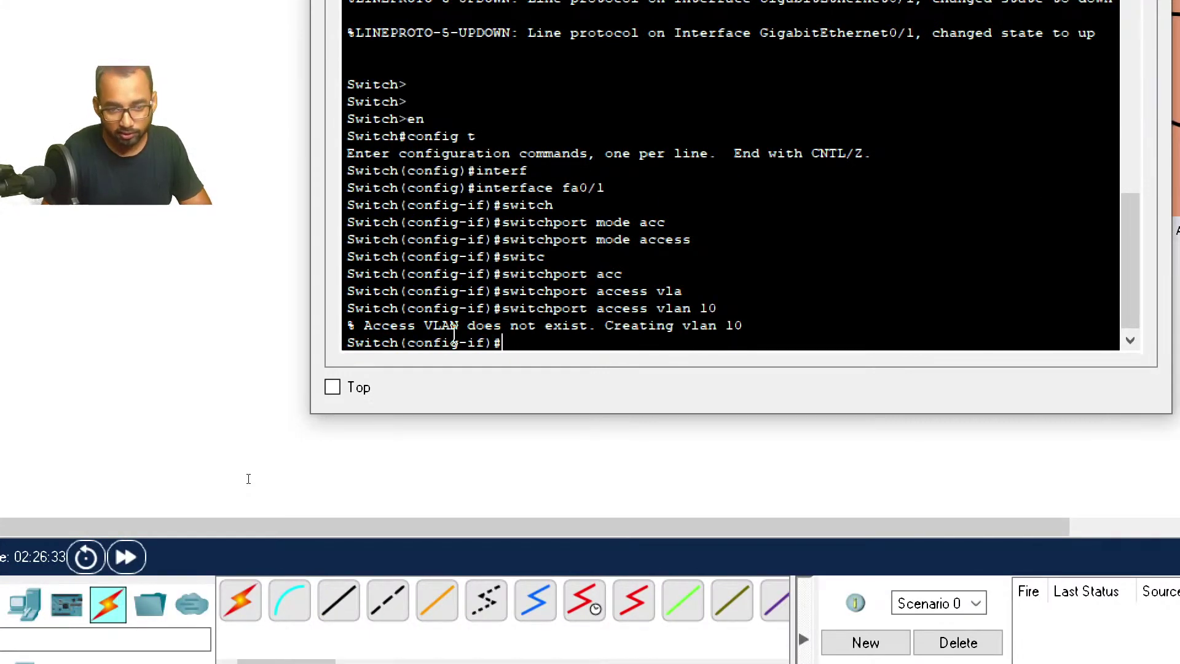
Step: Leave the interface configuration, name VLAN 10 "sales" on the second floor switch, and return to global configuration
{"action": "type", "text": "exit"}
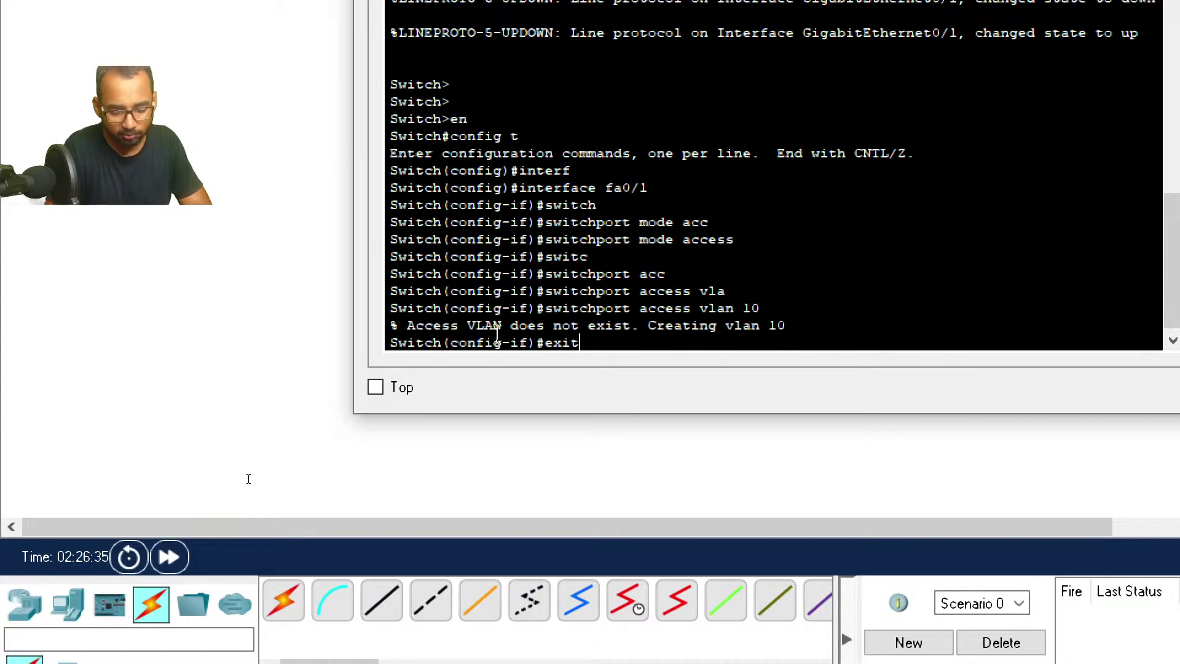
{"action": "key", "text": "Return"}
{"action": "type", "text": "exit"}
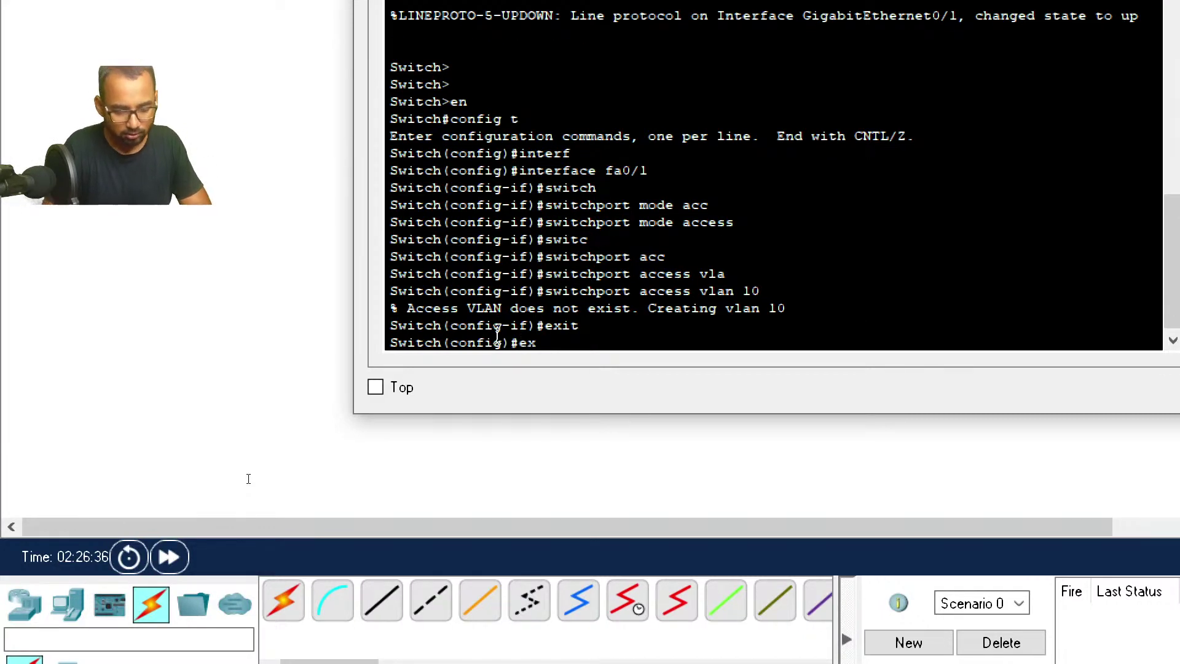
{"action": "key", "text": "BackSpace"}
{"action": "key", "text": "BackSpace"}
{"action": "key", "text": "BackSpace"}
{"action": "key", "text": "BackSpace"}
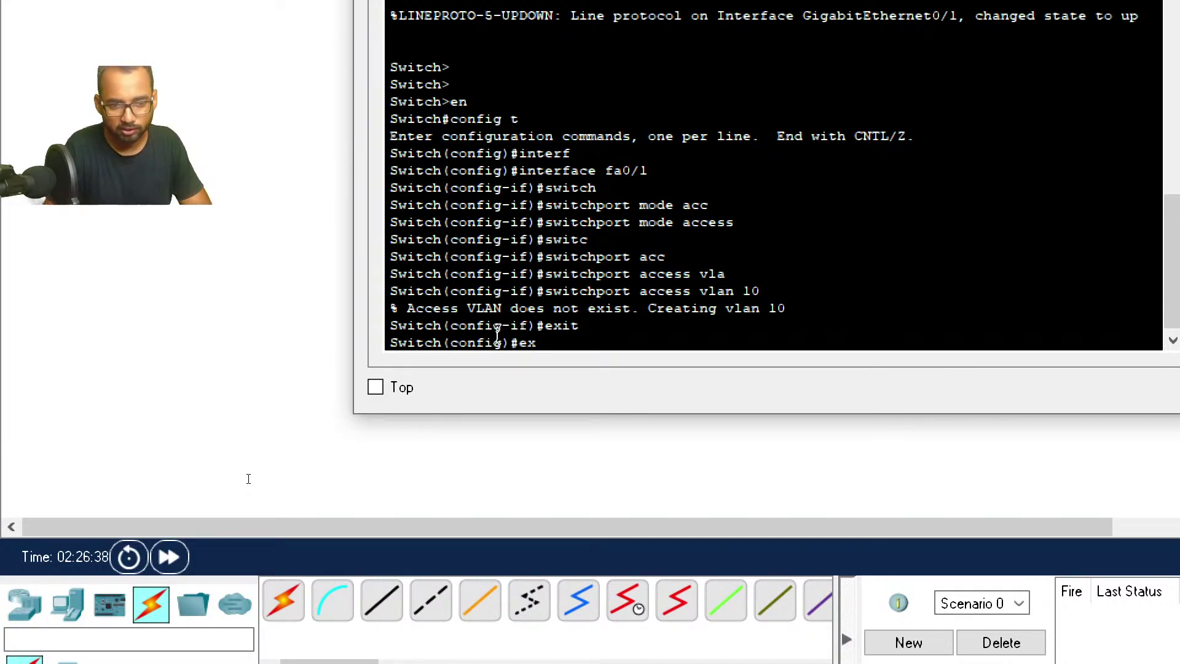
{"action": "type", "text": "vlan 10"}
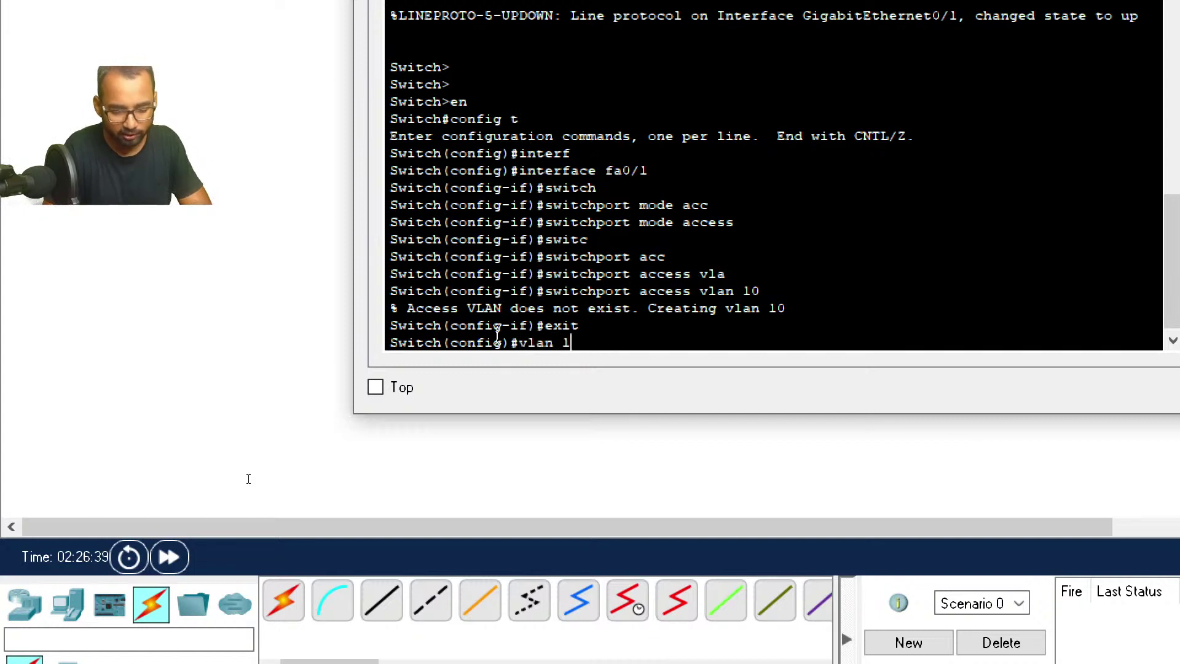
{"action": "key", "text": "Return"}
{"action": "type", "text": "name sales"}
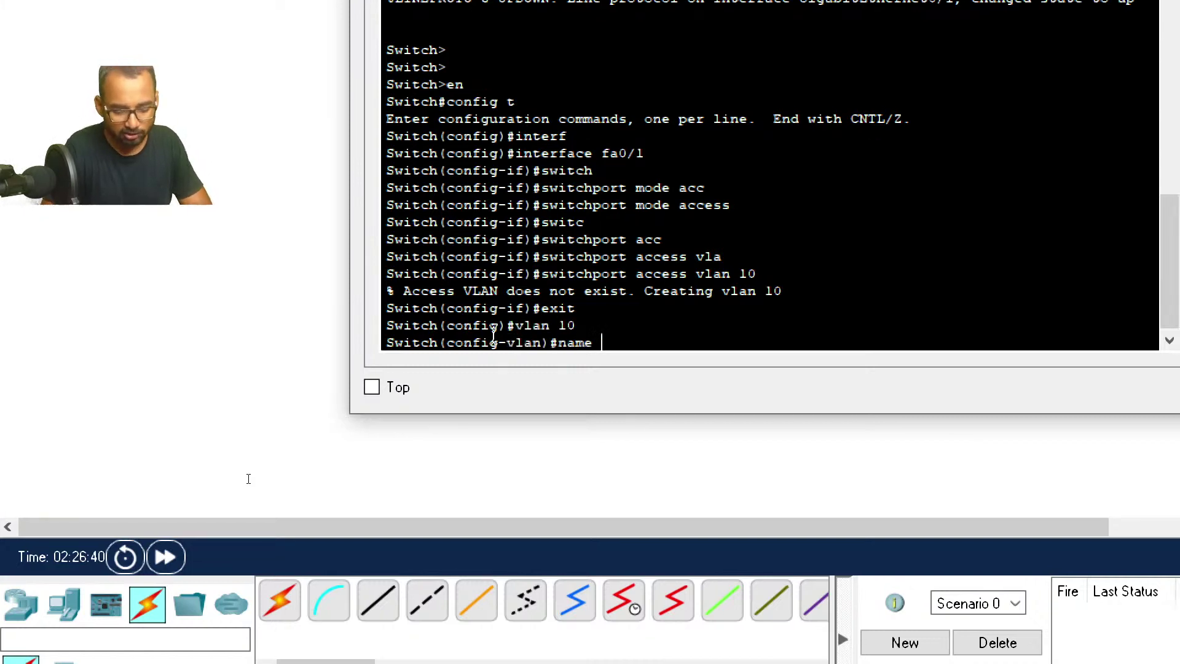
{"action": "key", "text": "Return"}
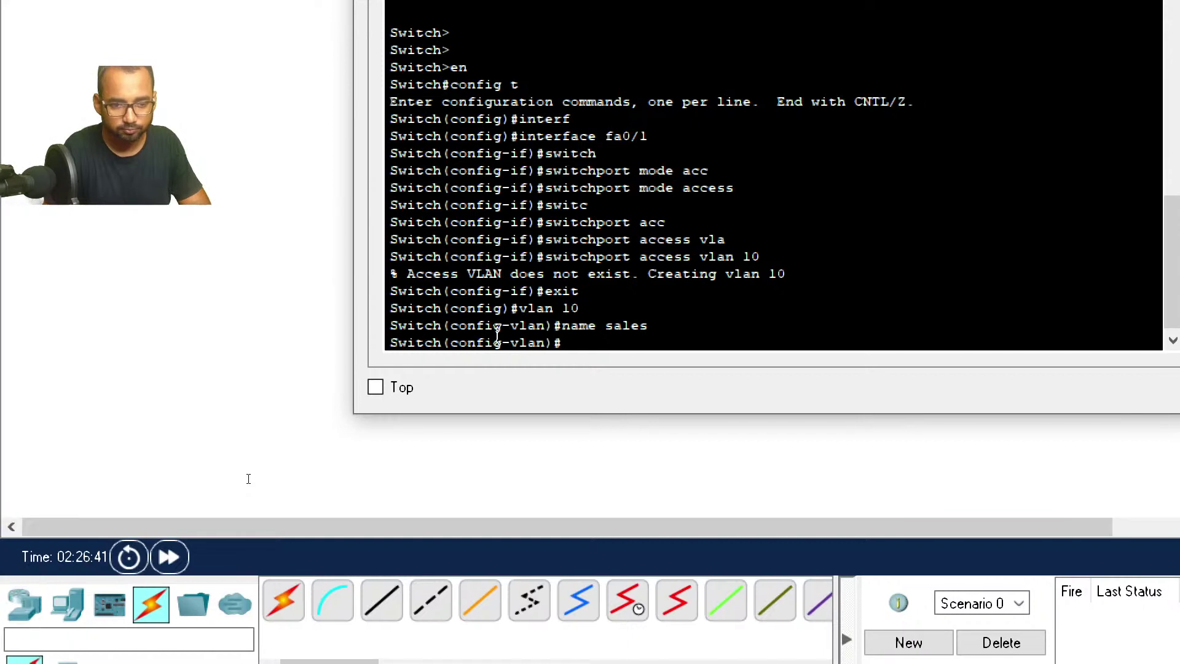
{"action": "type", "text": "exi"}
{"action": "type", "text": "t"}
{"action": "key", "text": "Return"}
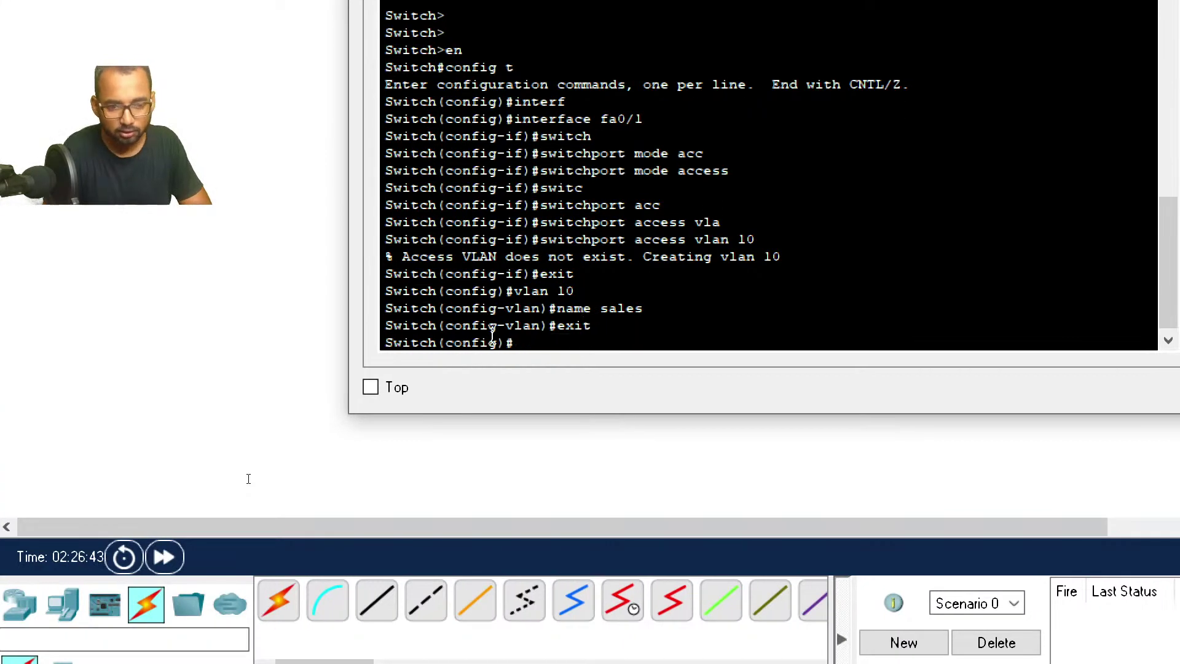
Step: Create VLAN 20 on the second floor switch, try to name it "sales", and return to global configuration
{"action": "type", "text": "vlan 20"}
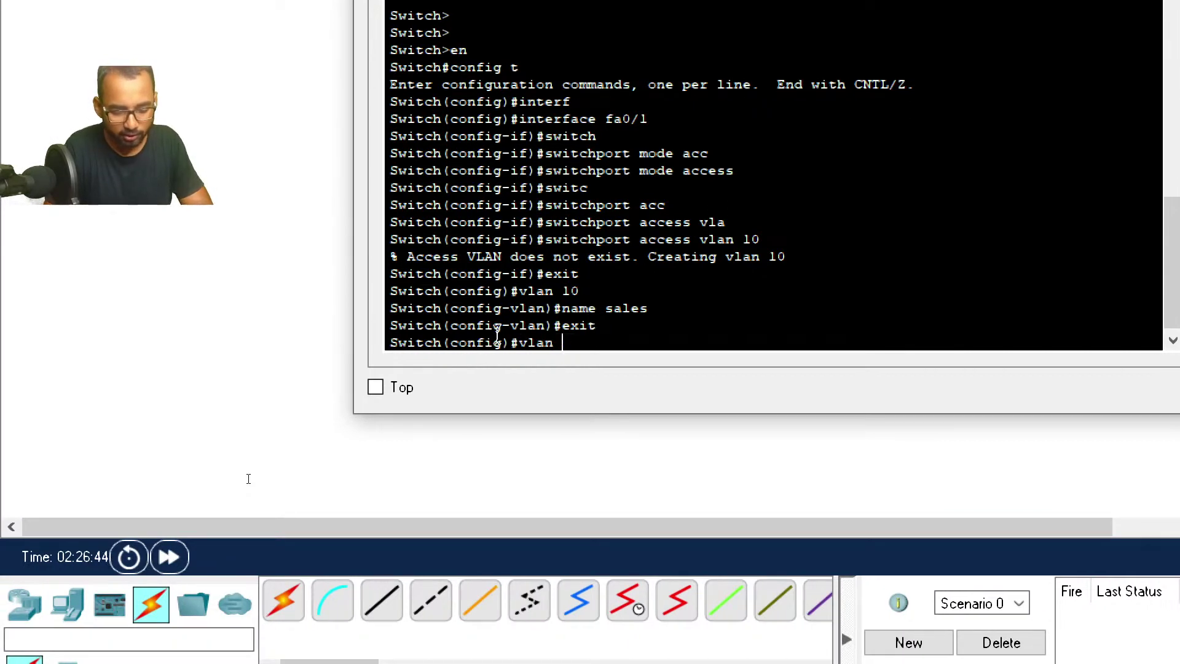
{"action": "key", "text": "Return"}
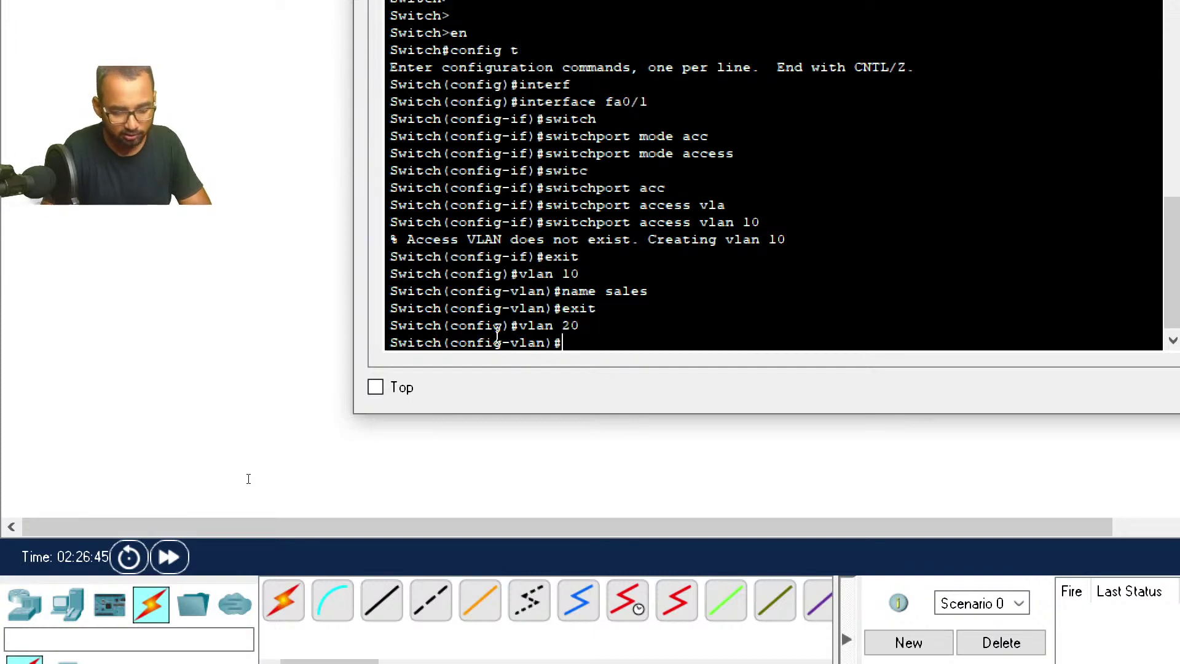
{"action": "type", "text": "name"}
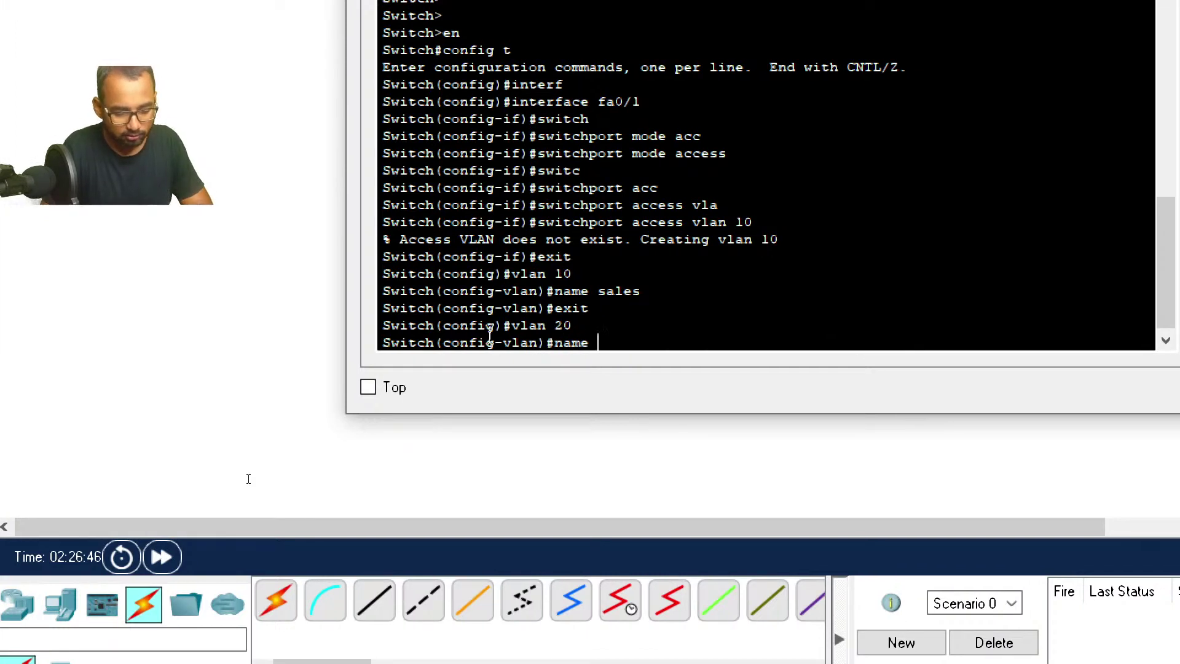
{"action": "type", "text": " sales"}
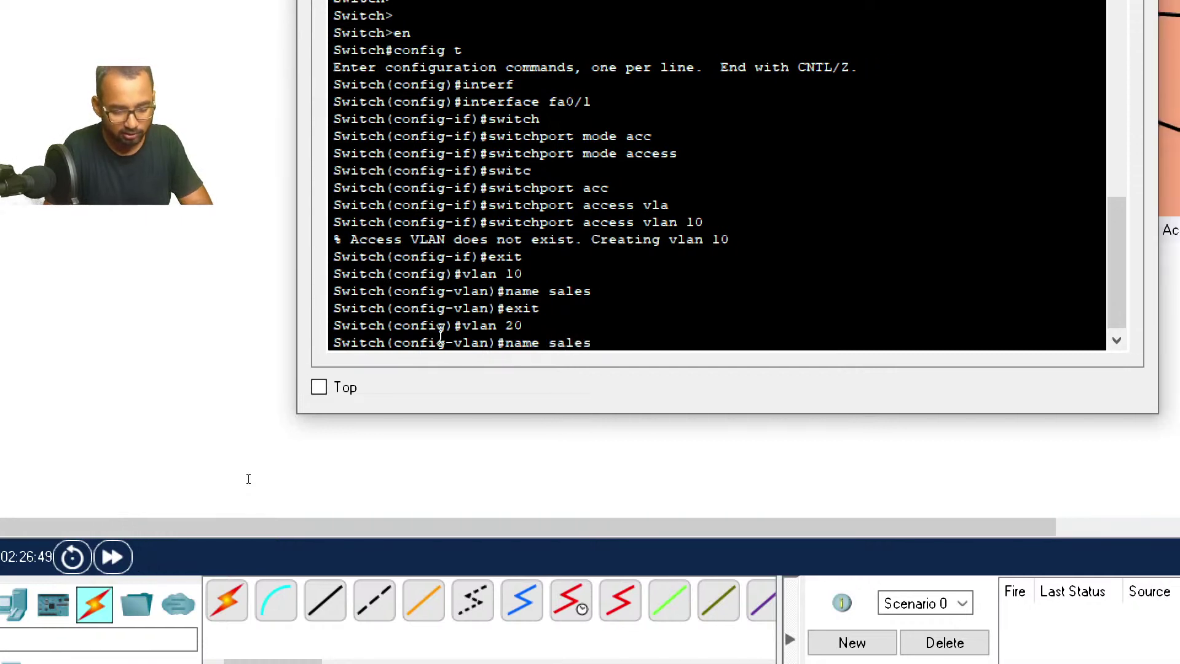
{"action": "key", "text": "Return"}
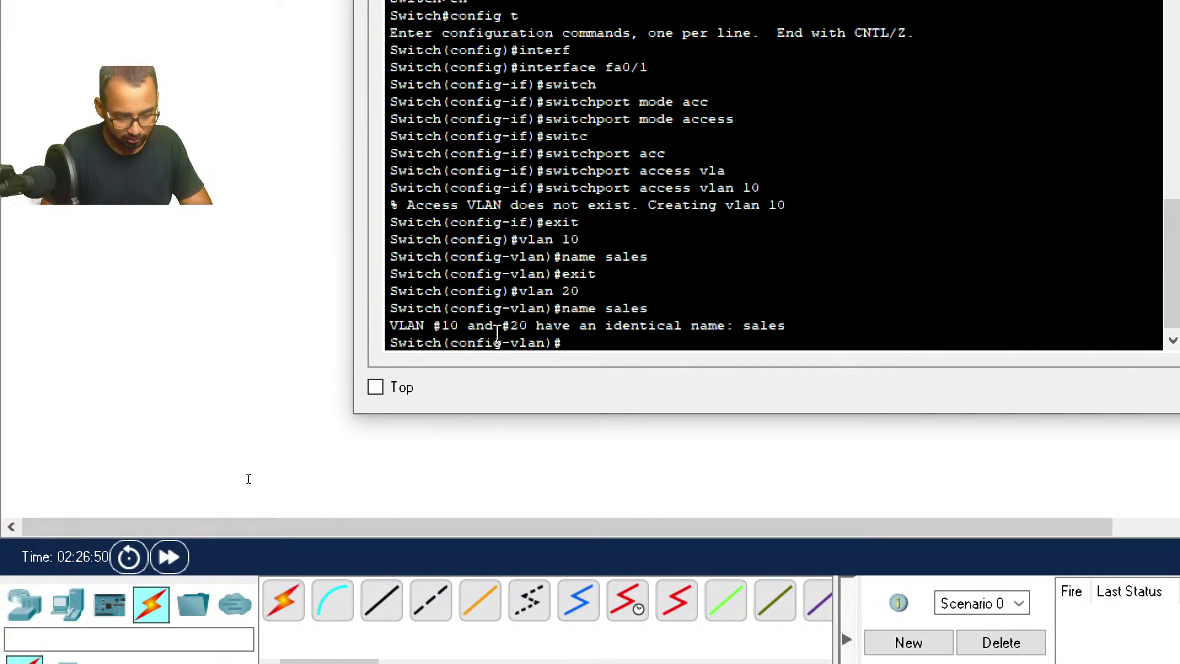
{"action": "type", "text": "exit"}
{"action": "key", "text": "Return"}
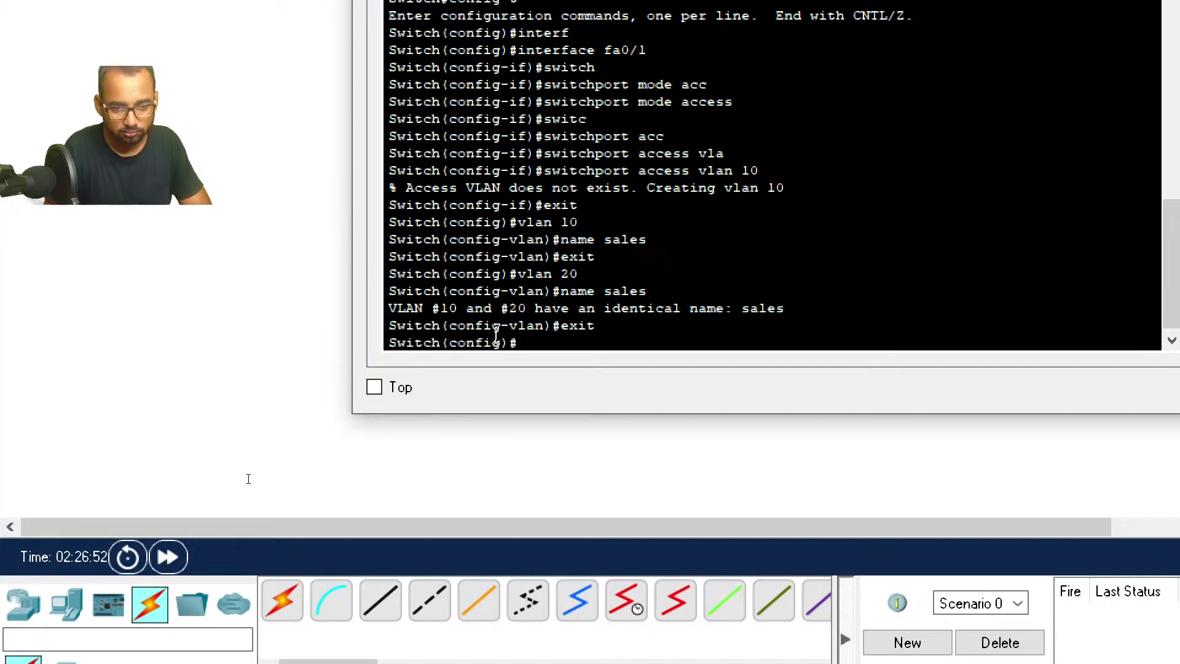
Step: Rename VLAN 10 as "guest" on the second floor switch and return to global configuration
{"action": "type", "text": "vlan 10"}
{"action": "key", "text": "Return"}
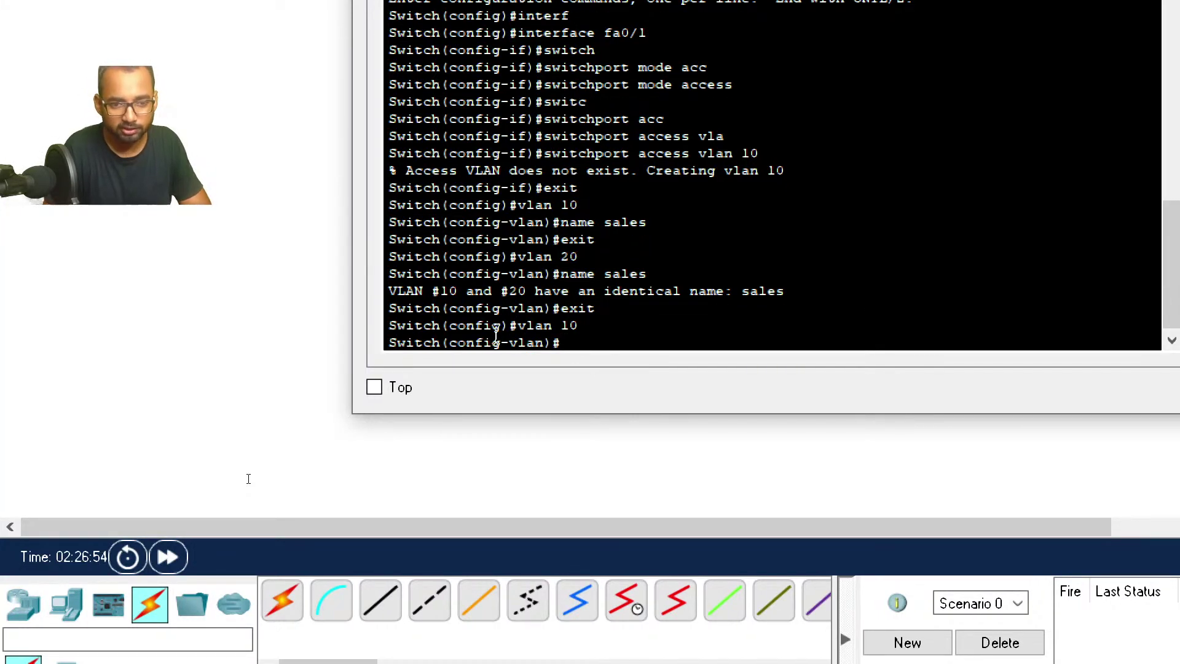
{"action": "type", "text": "name gues"}
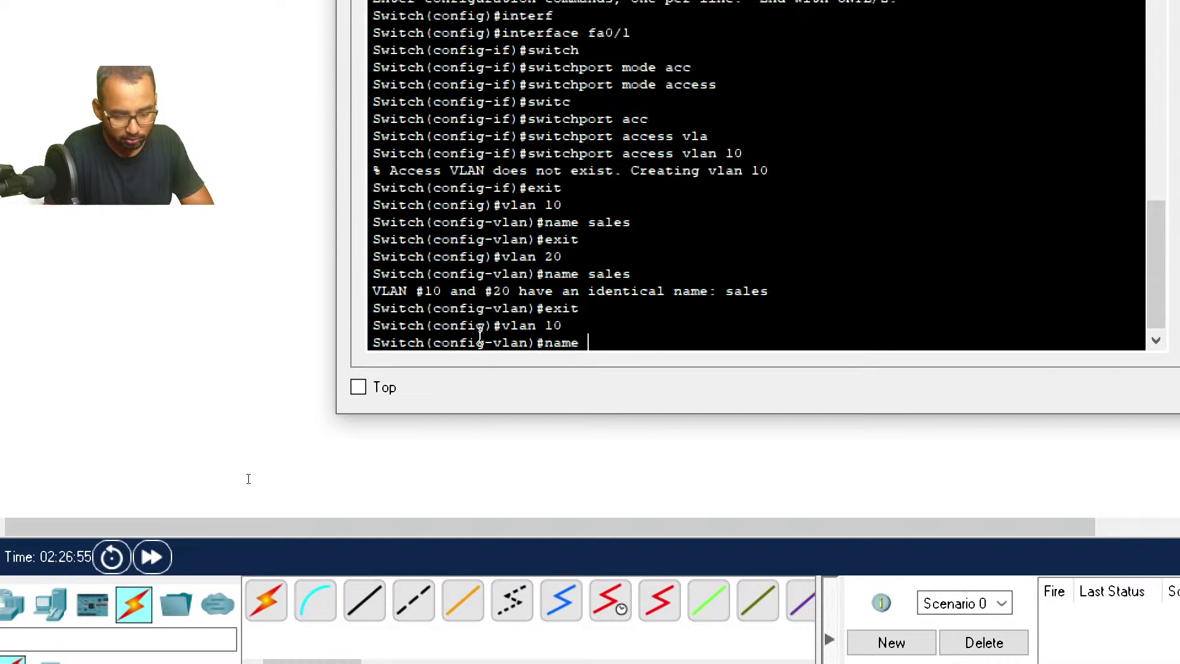
{"action": "type", "text": "t"}
{"action": "key", "text": "Return"}
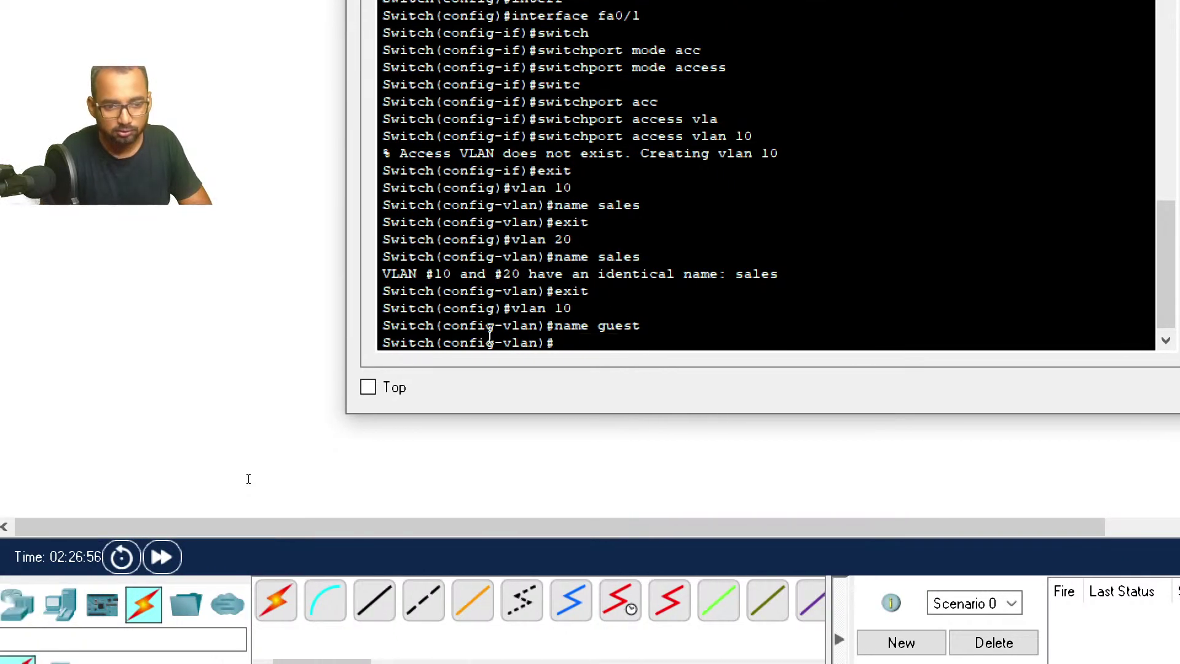
{"action": "type", "text": "exit"}
{"action": "key", "text": "Return"}
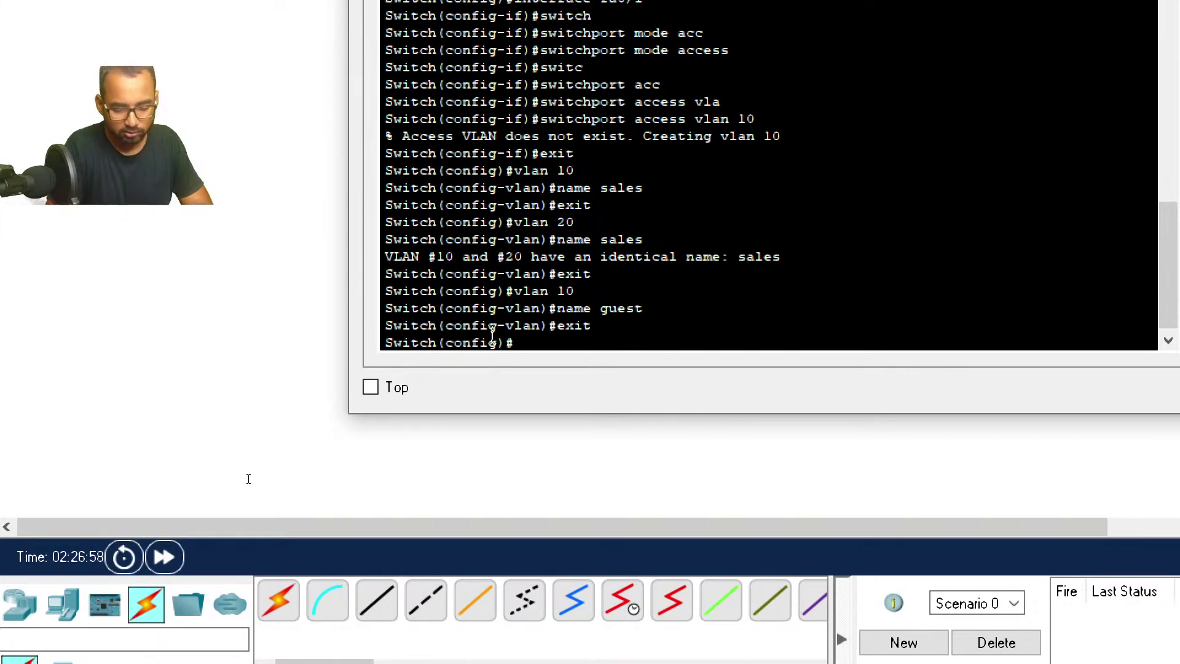
Step: Name VLAN 20 "sales" on the second floor switch and return to global configuration
{"action": "type", "text": "vlan"}
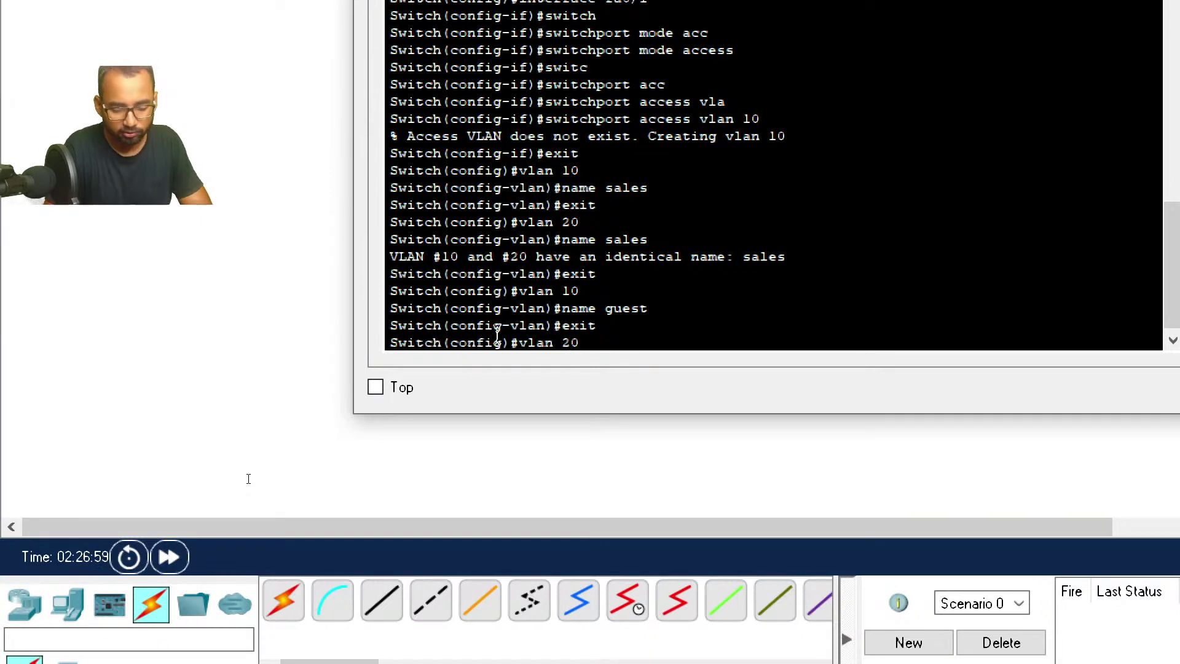
{"action": "type", "text": " 20"}
{"action": "key", "text": "Return"}
{"action": "type", "text": "name sales"}
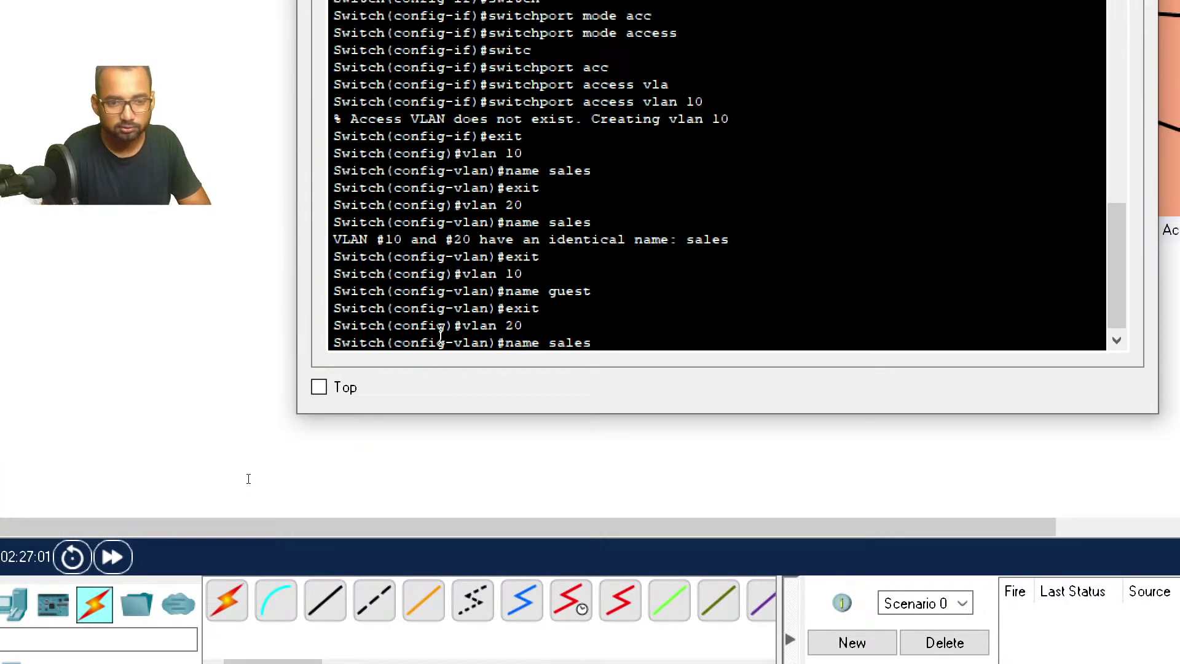
{"action": "key", "text": "Return"}
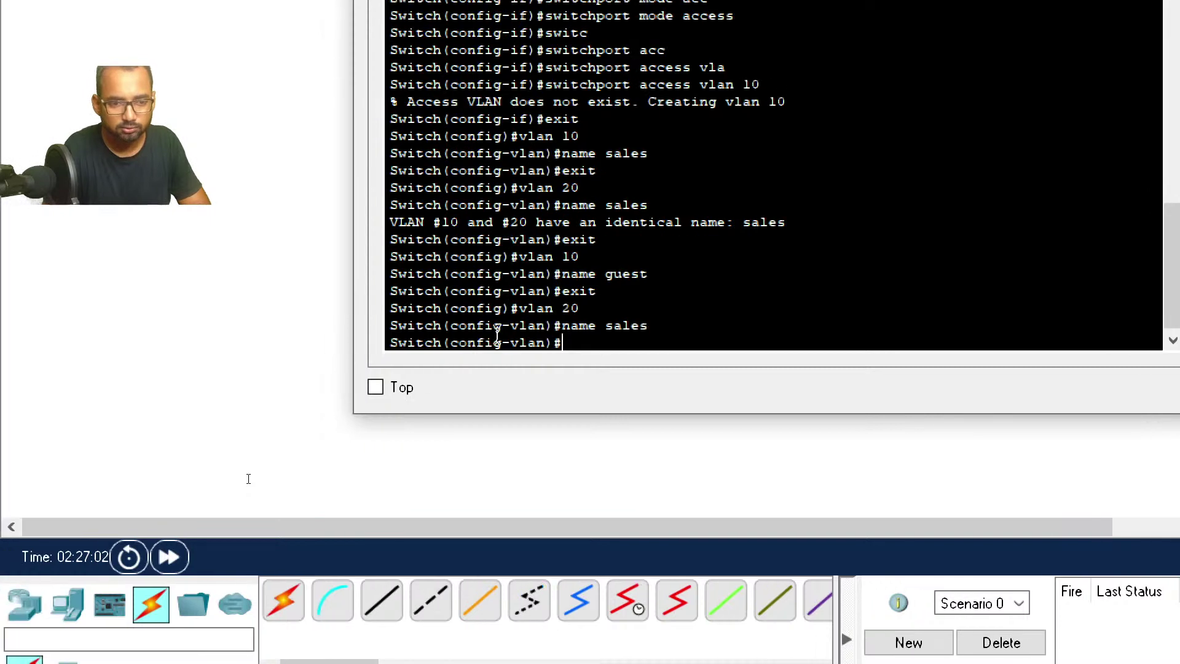
{"action": "type", "text": "exit"}
{"action": "key", "text": "Return"}
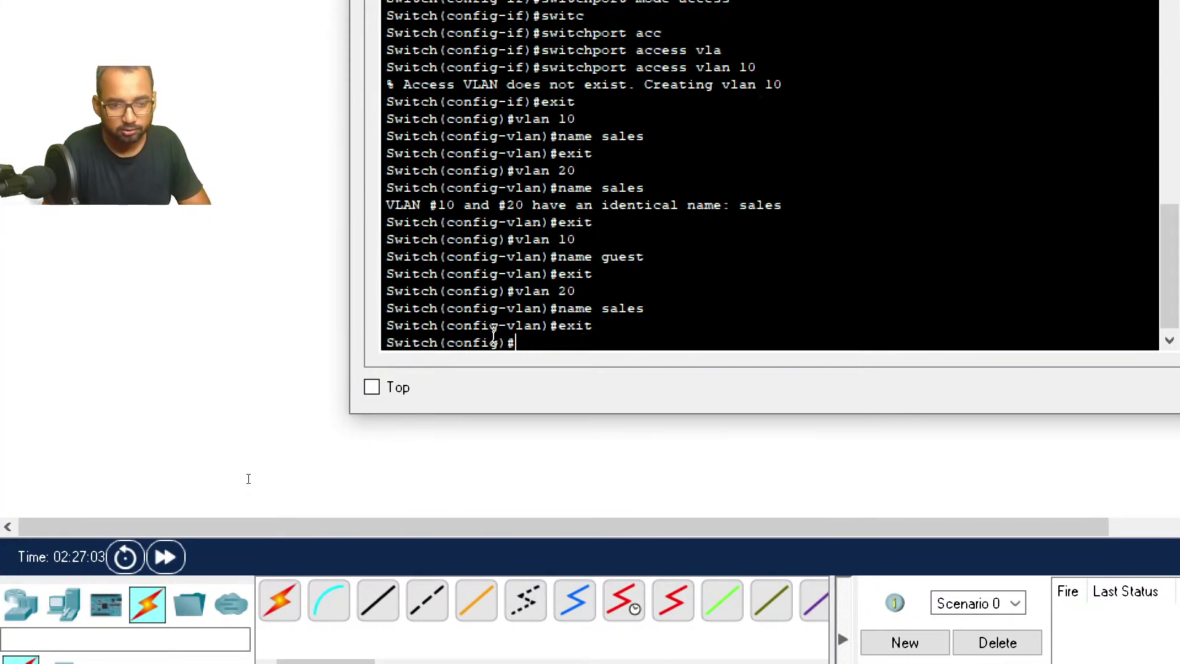
Step: Create VLAN 30 on the second floor switch, name it "accounts", and return to global configuration
{"action": "type", "text": "vlan 3"}
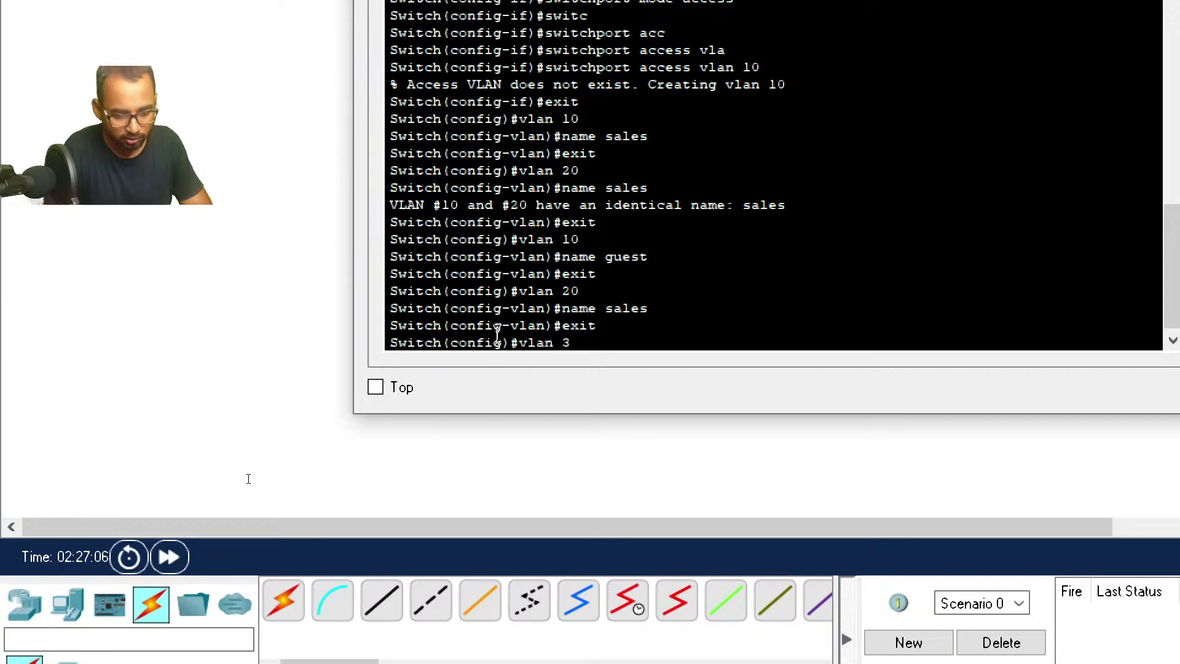
{"action": "type", "text": "0"}
{"action": "key", "text": "Return"}
{"action": "type", "text": "name"}
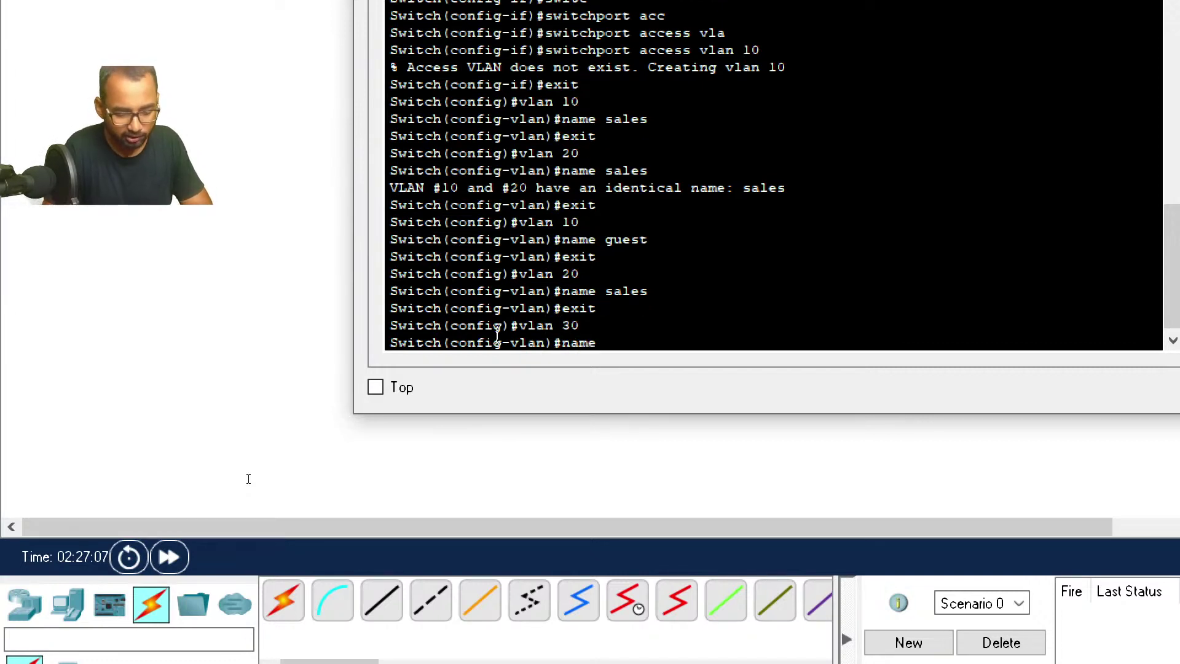
{"action": "type", "text": " account"}
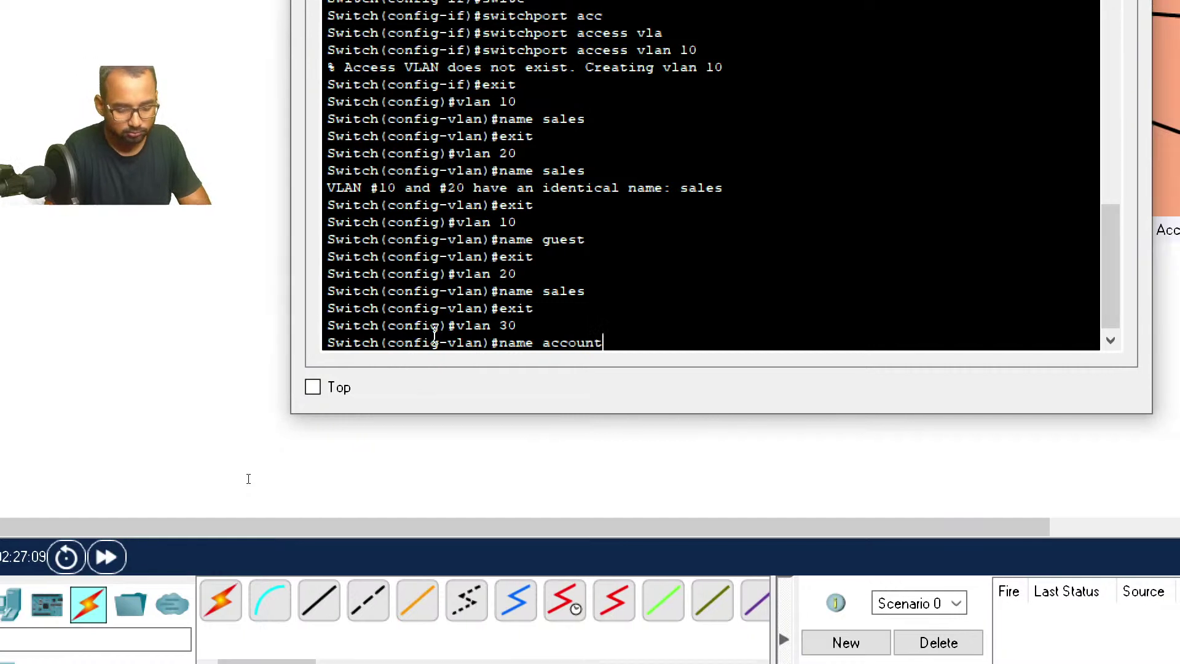
{"action": "type", "text": "s"}
{"action": "key", "text": "Return"}
{"action": "key", "text": "Return"}
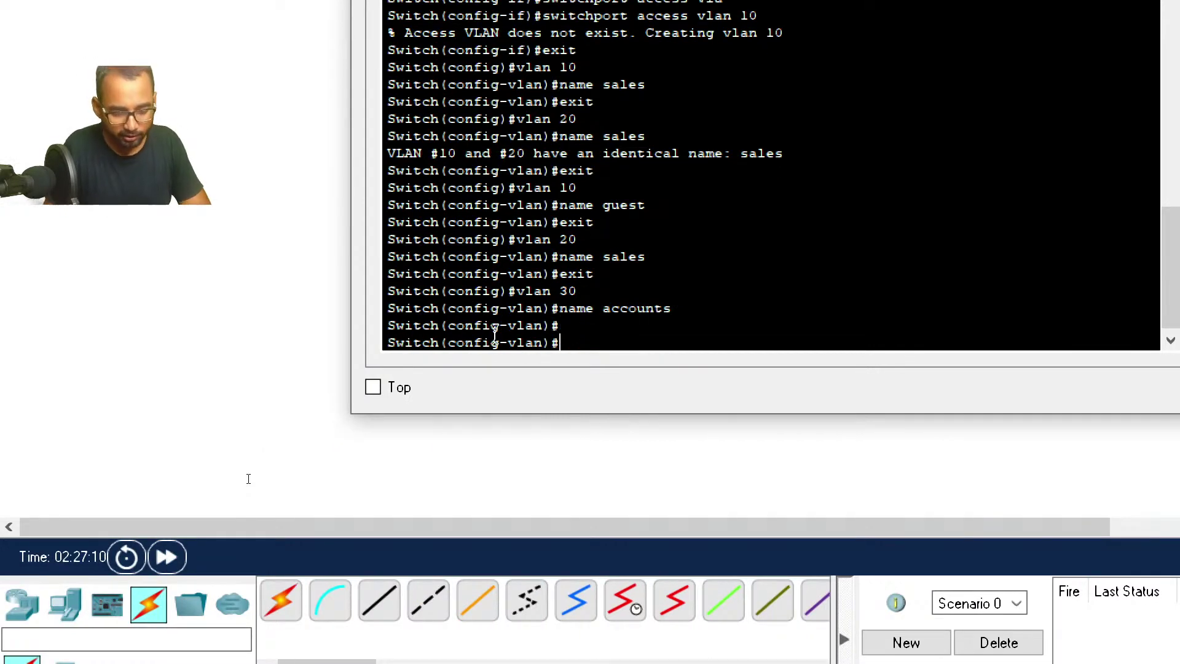
{"action": "type", "text": "exit"}
{"action": "key", "text": "Return"}
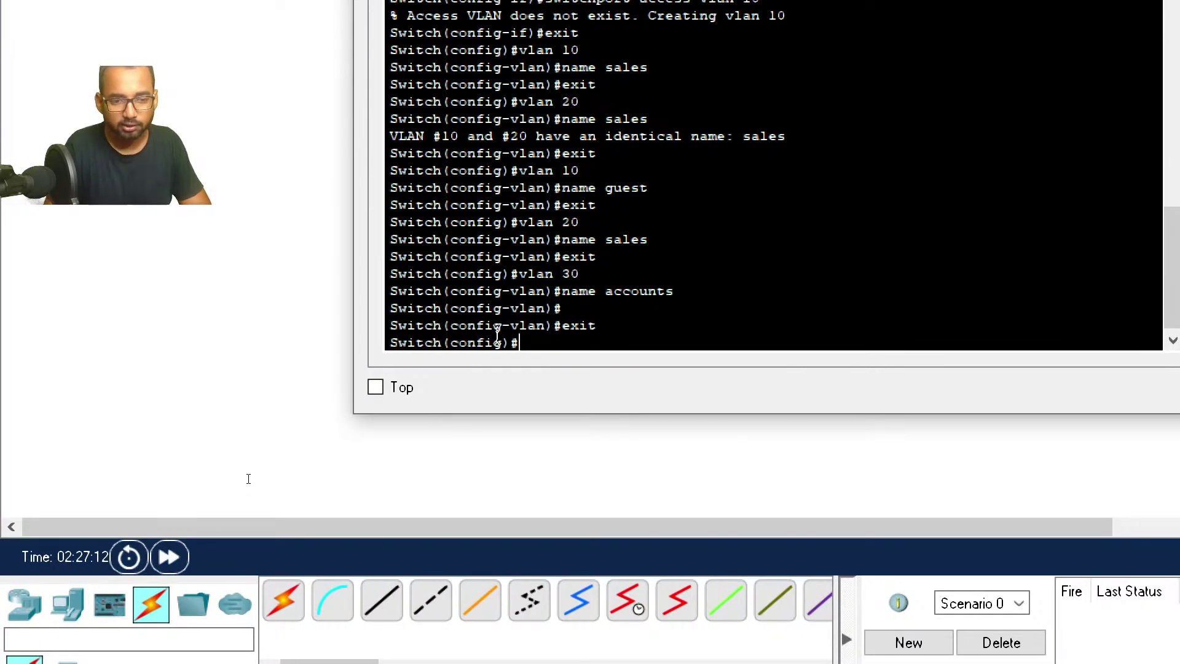
Step: Assign interface fa0/1 to VLAN 10 again with "switchport access vlan 10" and return to global configuration
{"action": "type", "text": "interfac"}
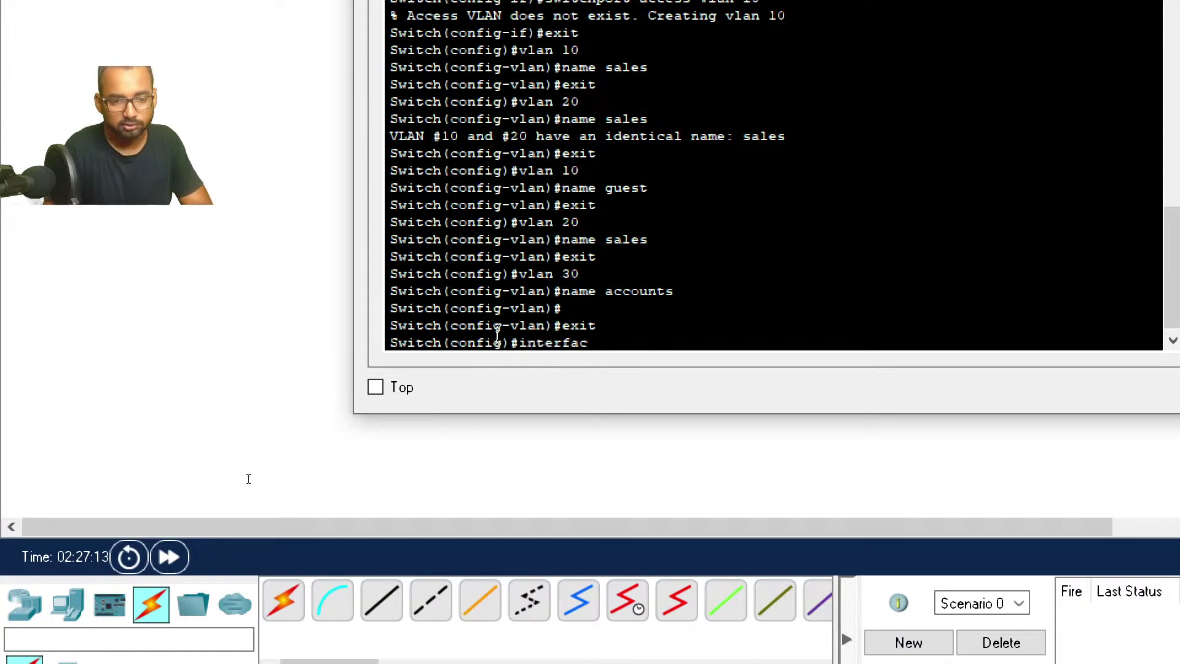
{"action": "type", "text": "e fa0"}
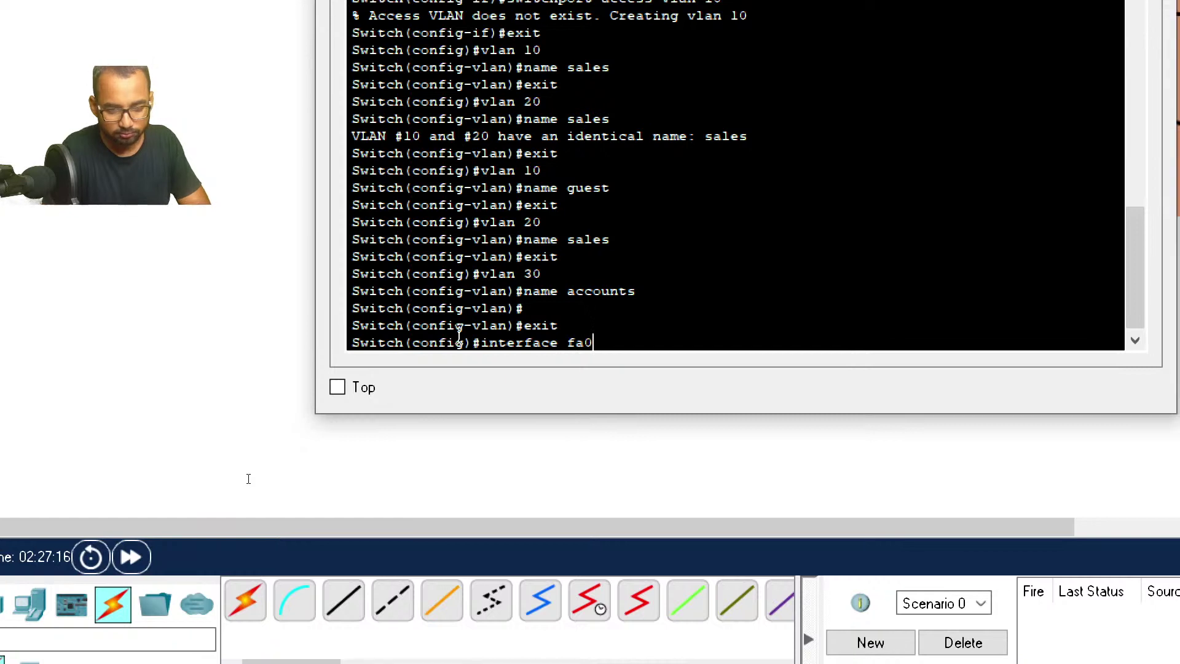
{"action": "type", "text": "1"}
{"action": "key", "text": "Return"}
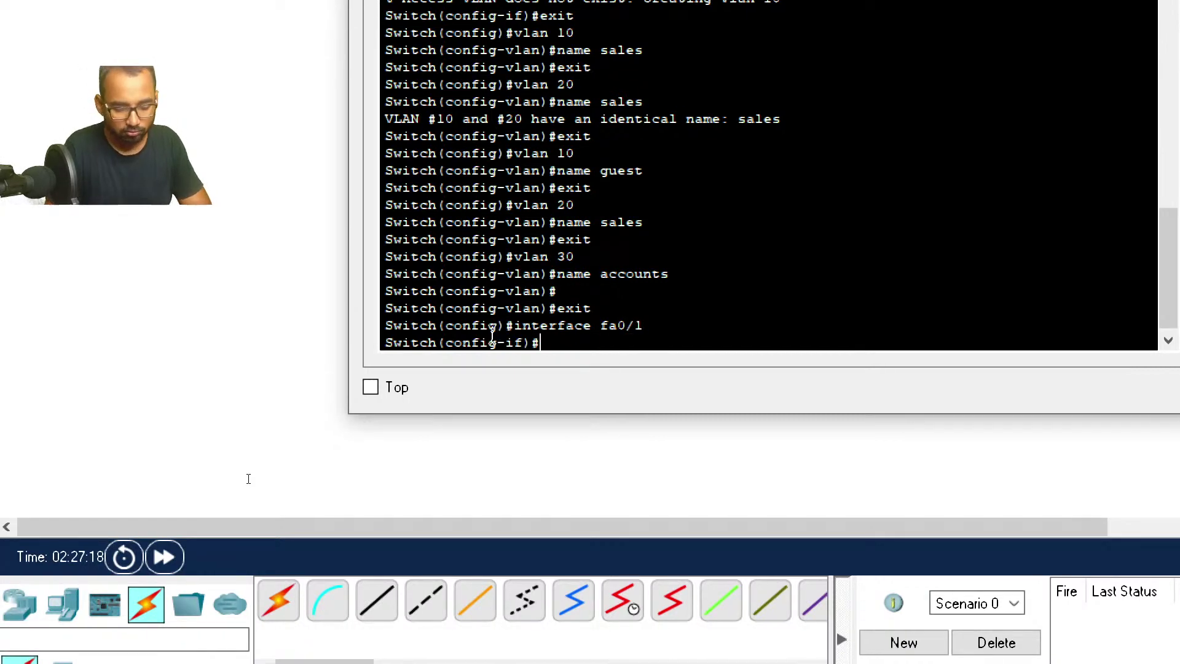
{"action": "type", "text": "swit"}
{"action": "key", "text": "Tab"}
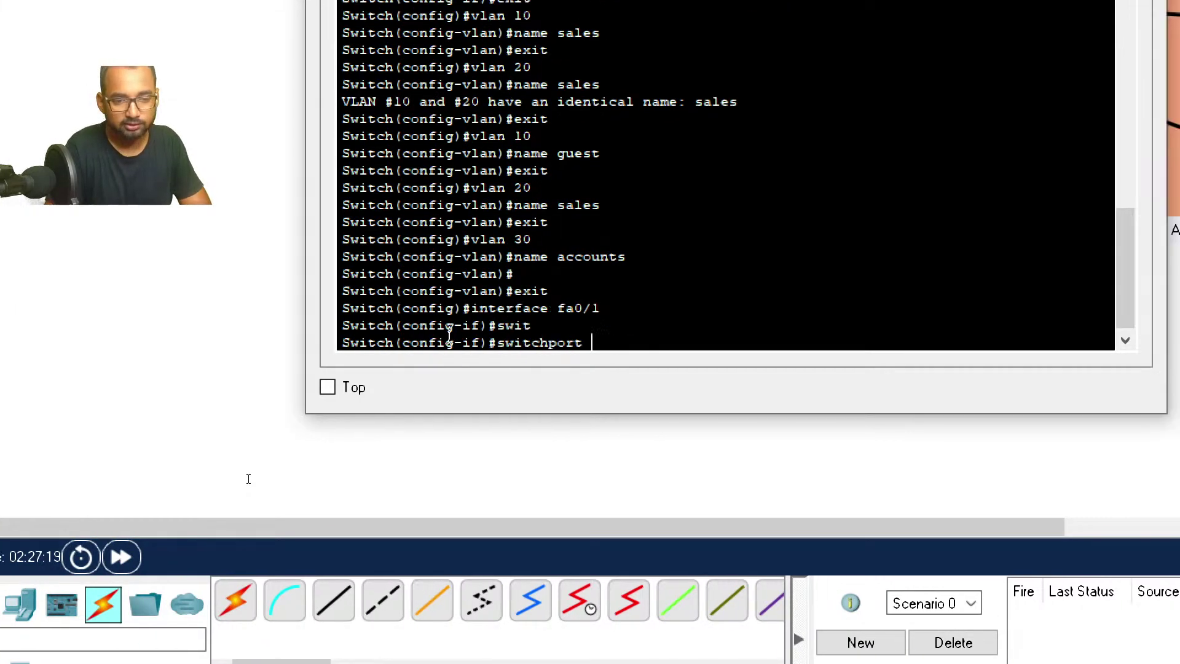
{"action": "type", "text": "acc"}
{"action": "key", "text": "Tab"}
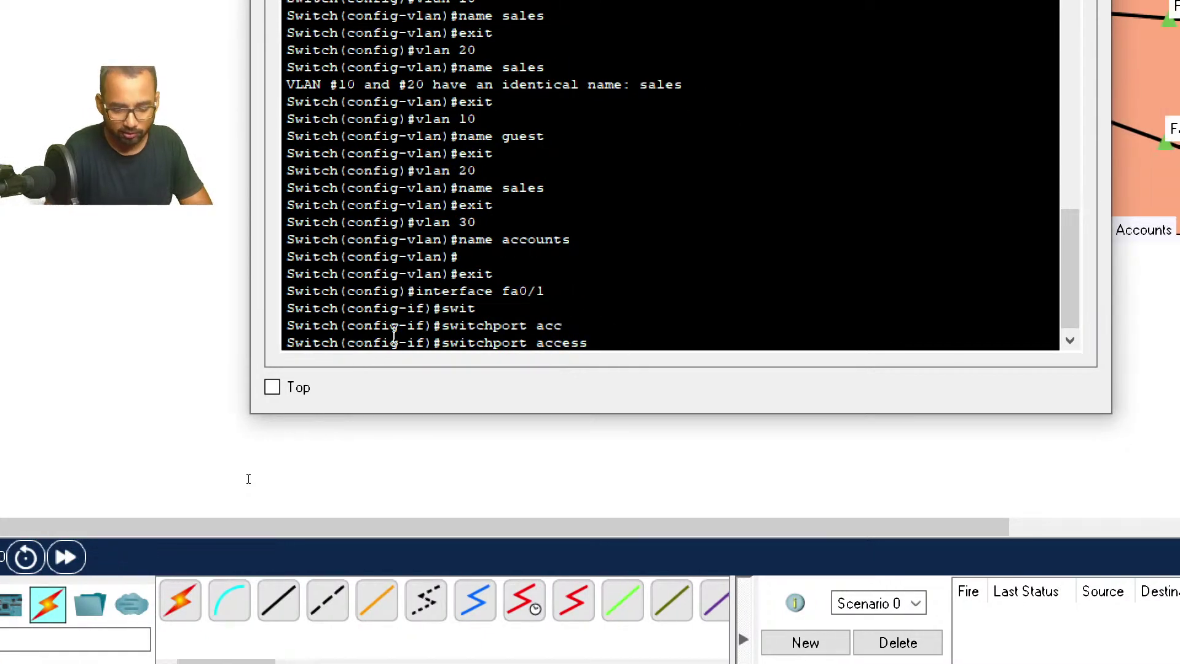
{"action": "type", "text": "vla"}
{"action": "key", "text": "Tab"}
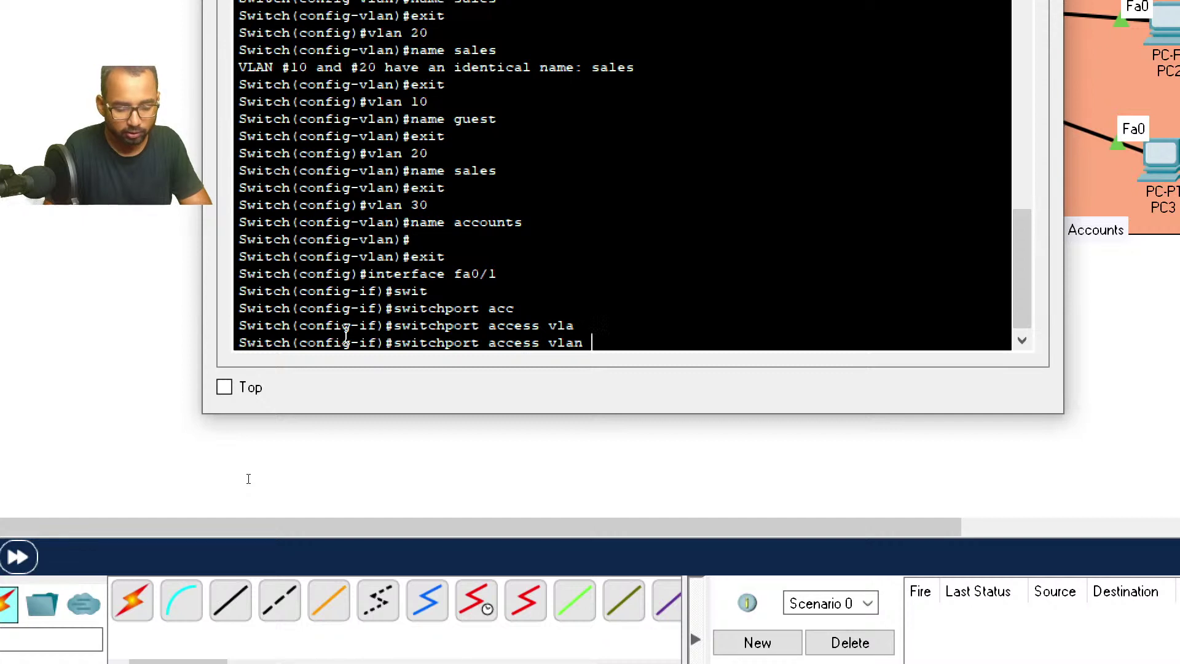
{"action": "type", "text": "10"}
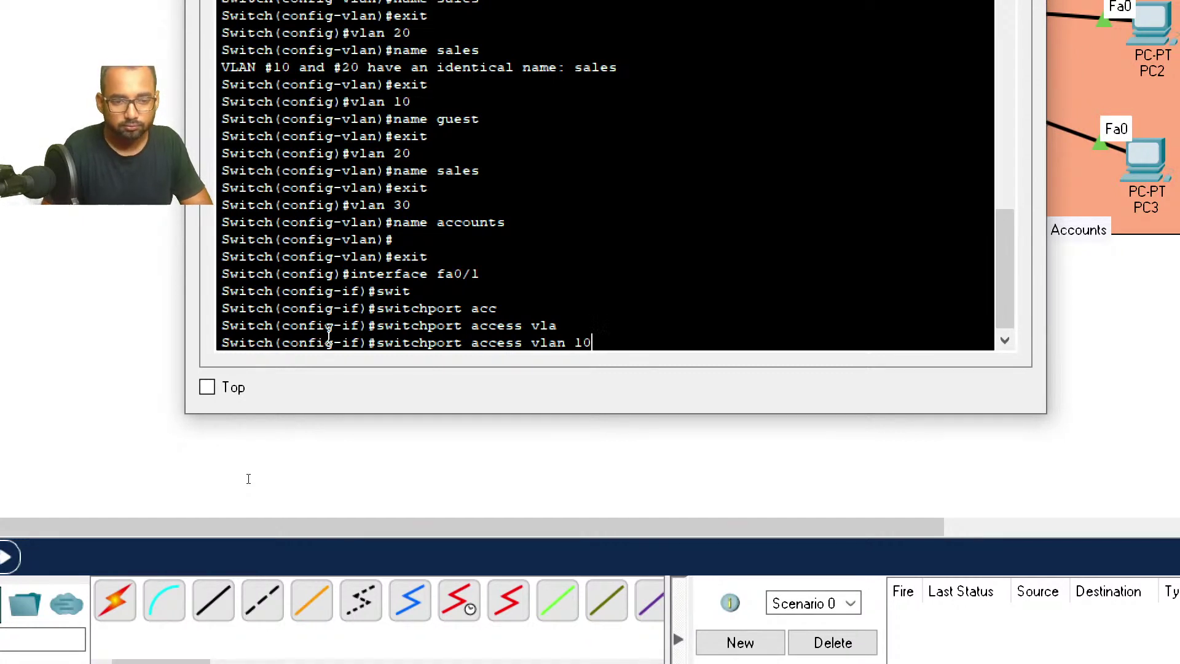
{"action": "key", "text": "Return"}
{"action": "type", "text": "exit"}
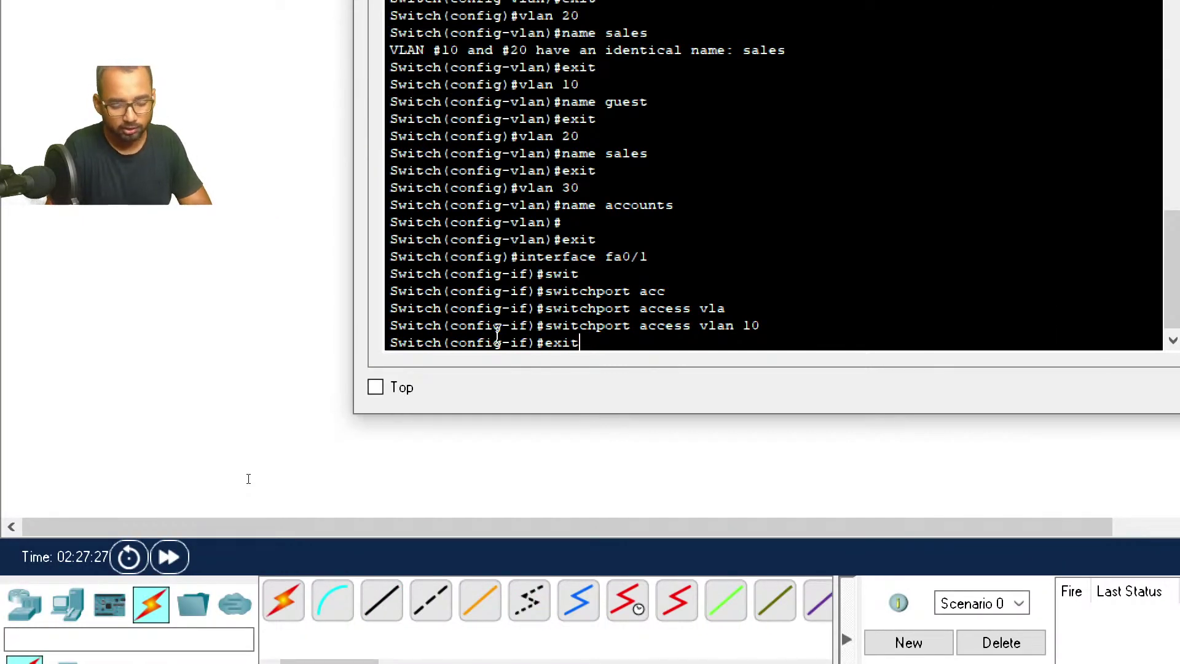
{"action": "key", "text": "Return"}
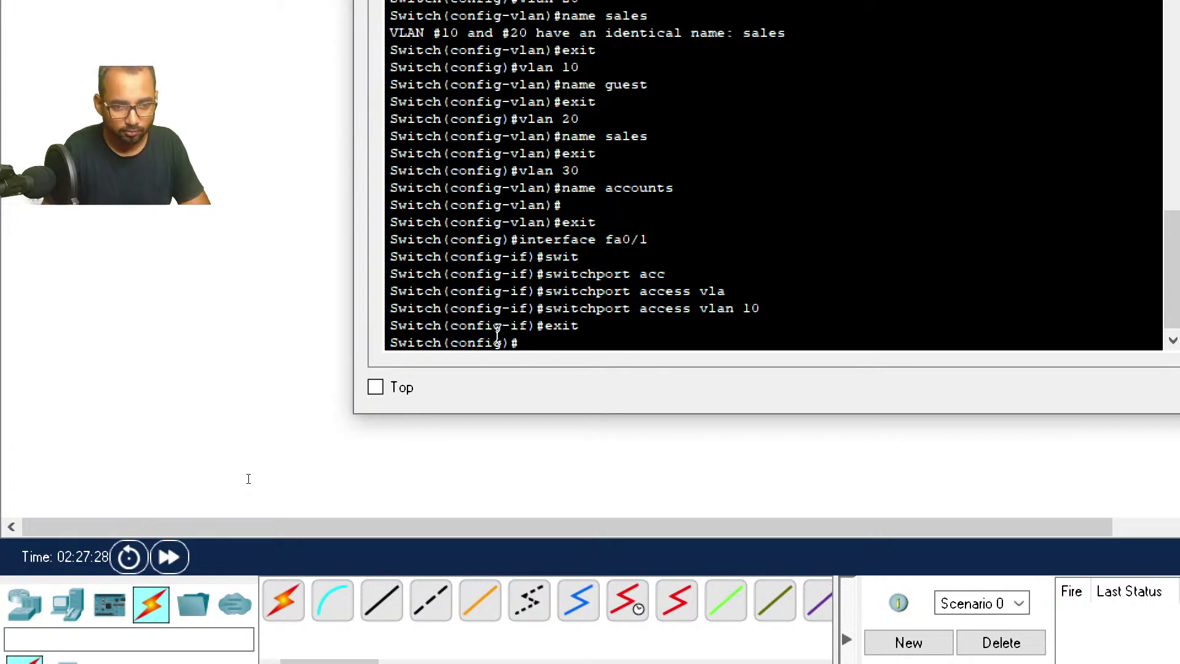
Step: Enter the second floor switch's interface fa0/2 and set it to access mode with "switchport mode access"
{"action": "type", "text": "interfa"}
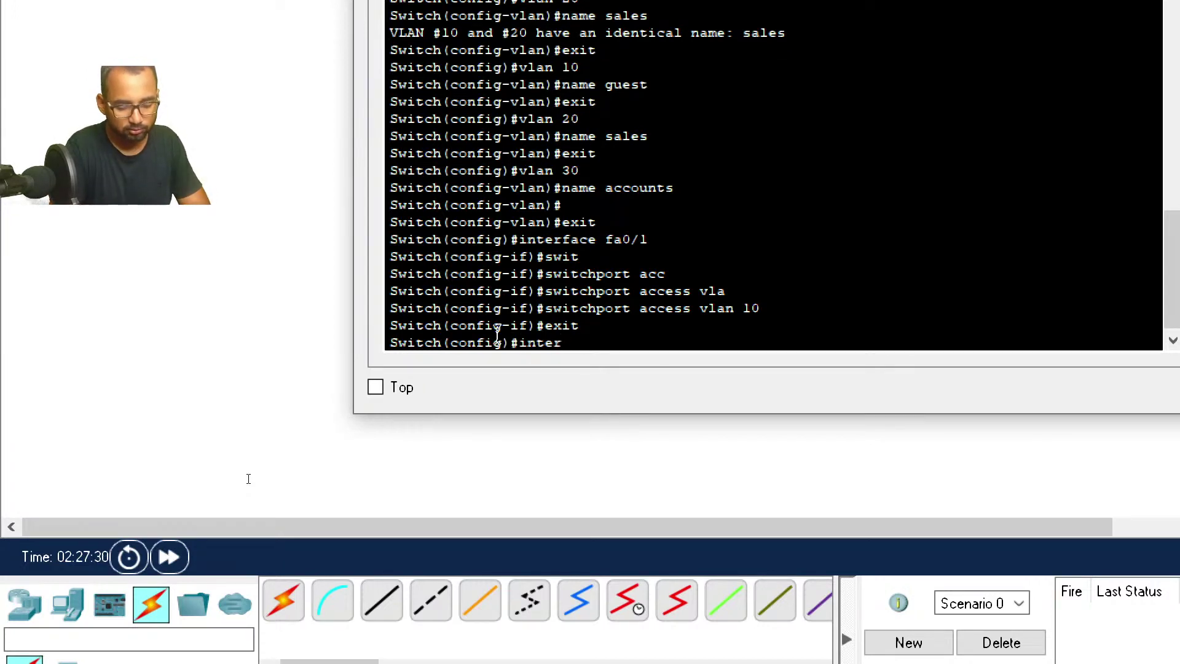
{"action": "key", "text": "Tab"}
{"action": "type", "text": "fa0"}
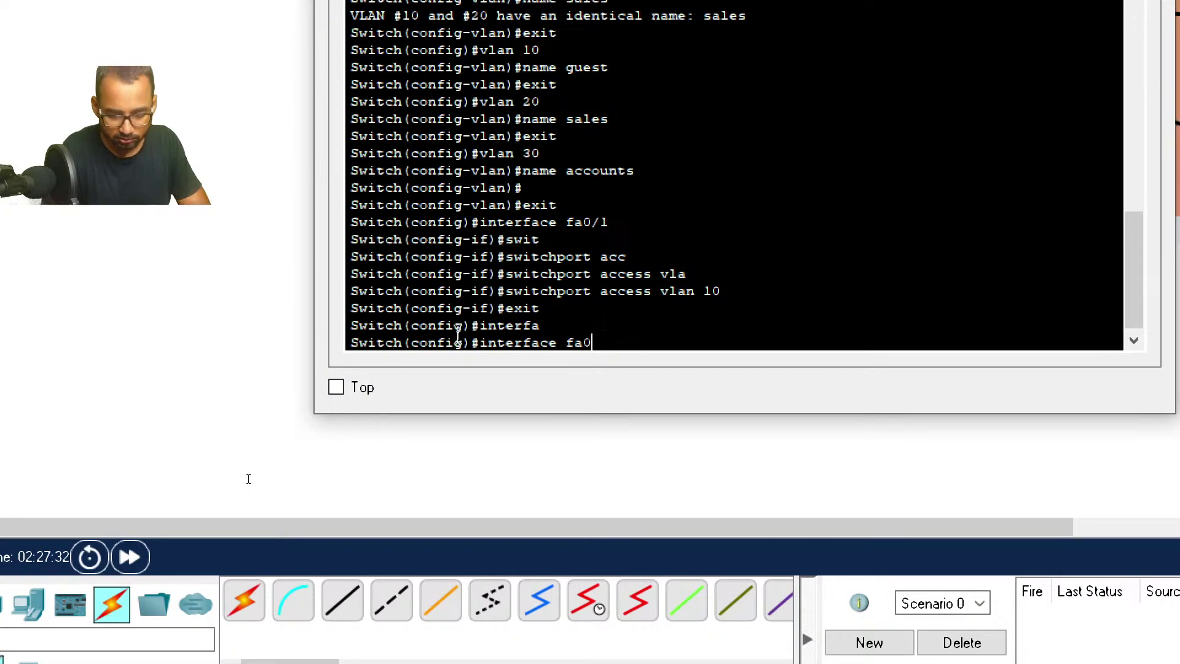
{"action": "type", "text": "/2"}
{"action": "key", "text": "Return"}
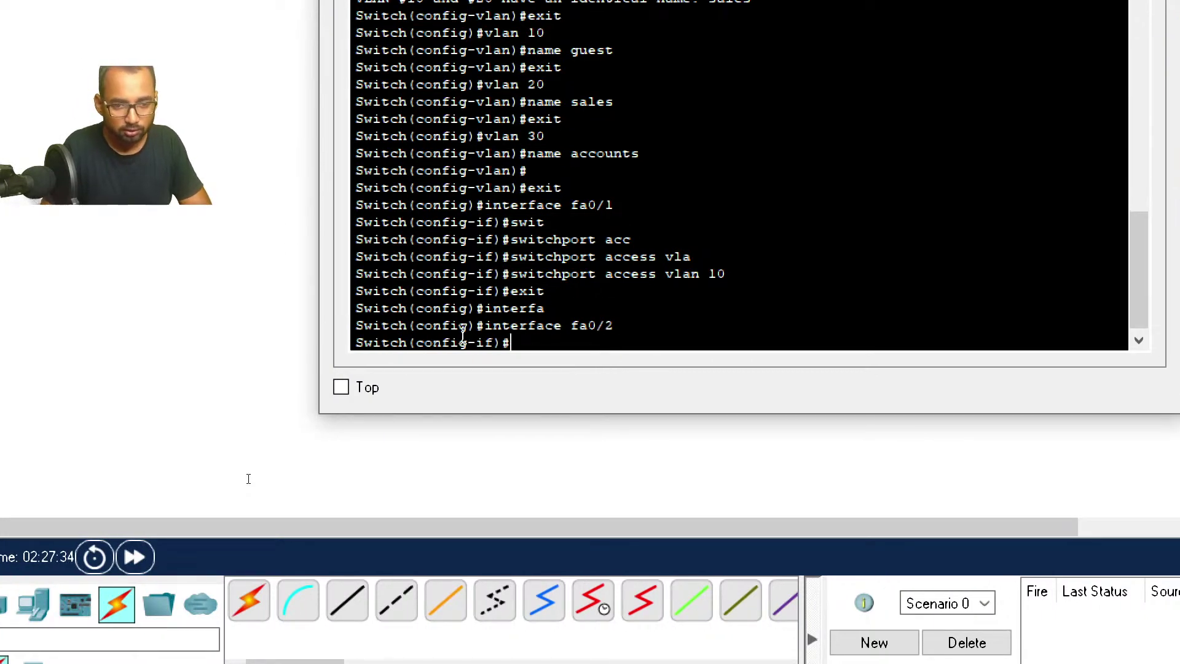
{"action": "type", "text": "switc"}
{"action": "key", "text": "Tab"}
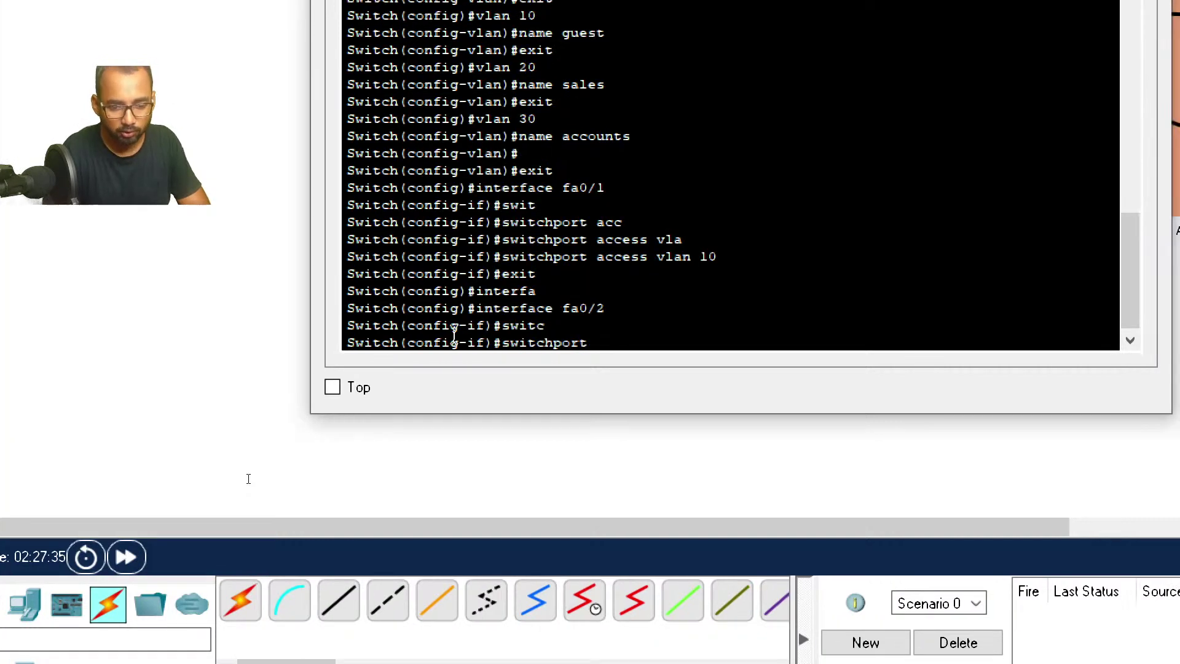
{"action": "type", "text": "mode acc"}
{"action": "key", "text": "Tab"}
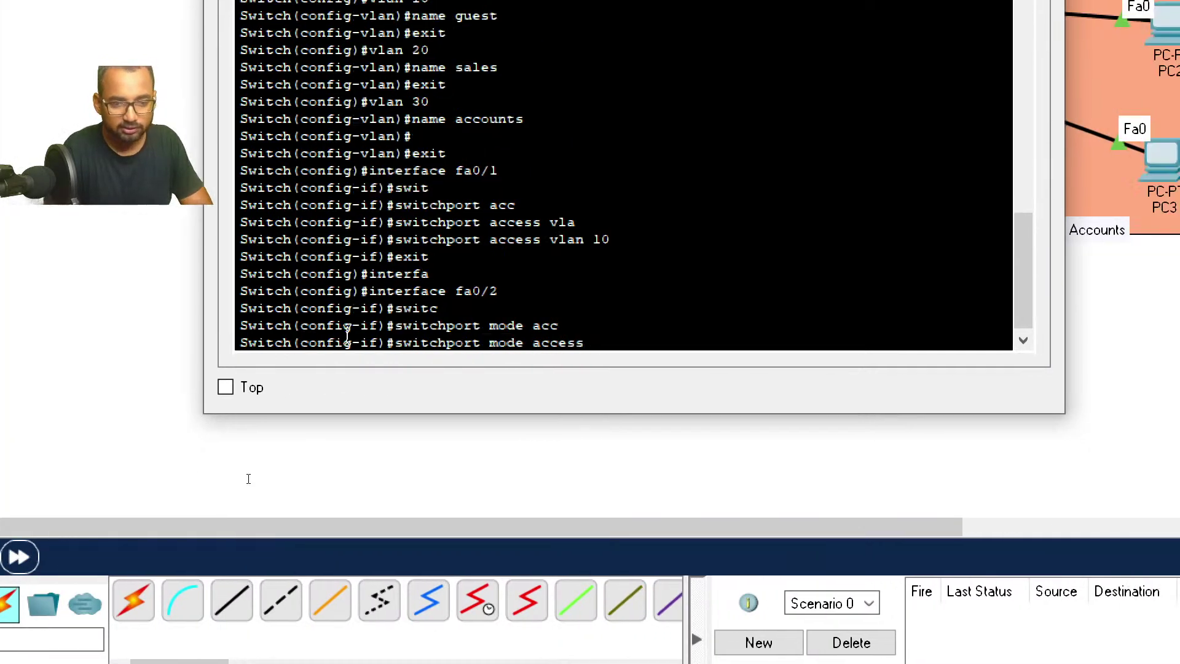
{"action": "key", "text": "Return"}
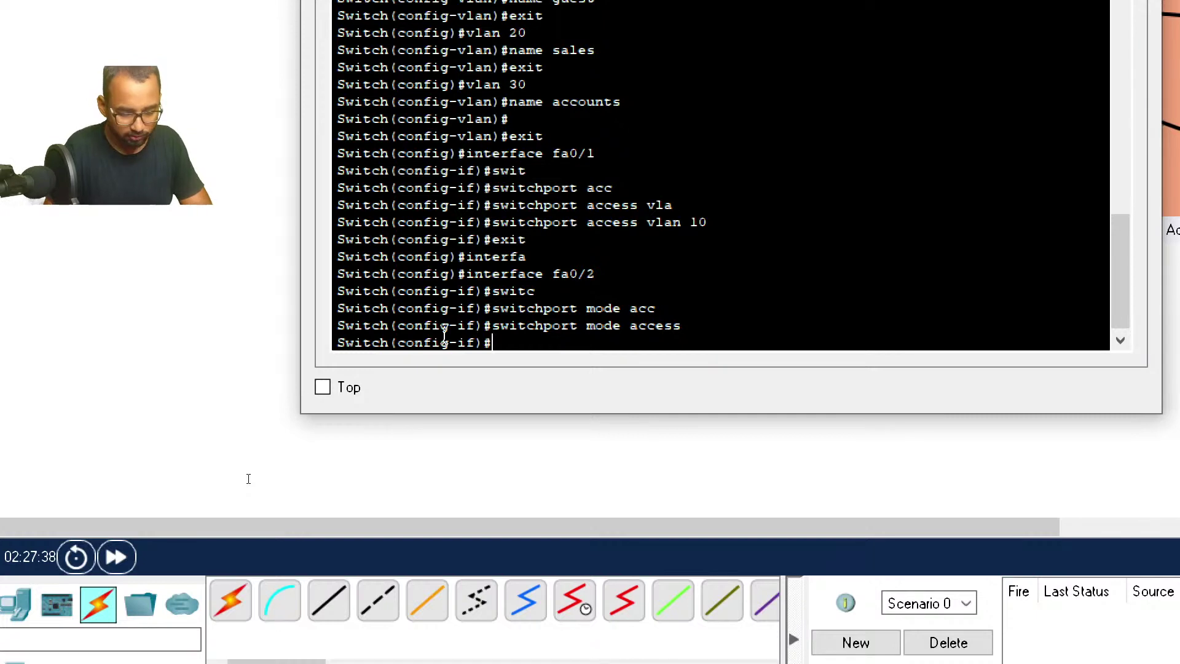
Step: Assign fa0/2 to VLAN 20 with "switchport access vlan 20" and return to global configuration
{"action": "type", "text": "switc"}
{"action": "key", "text": "Tab"}
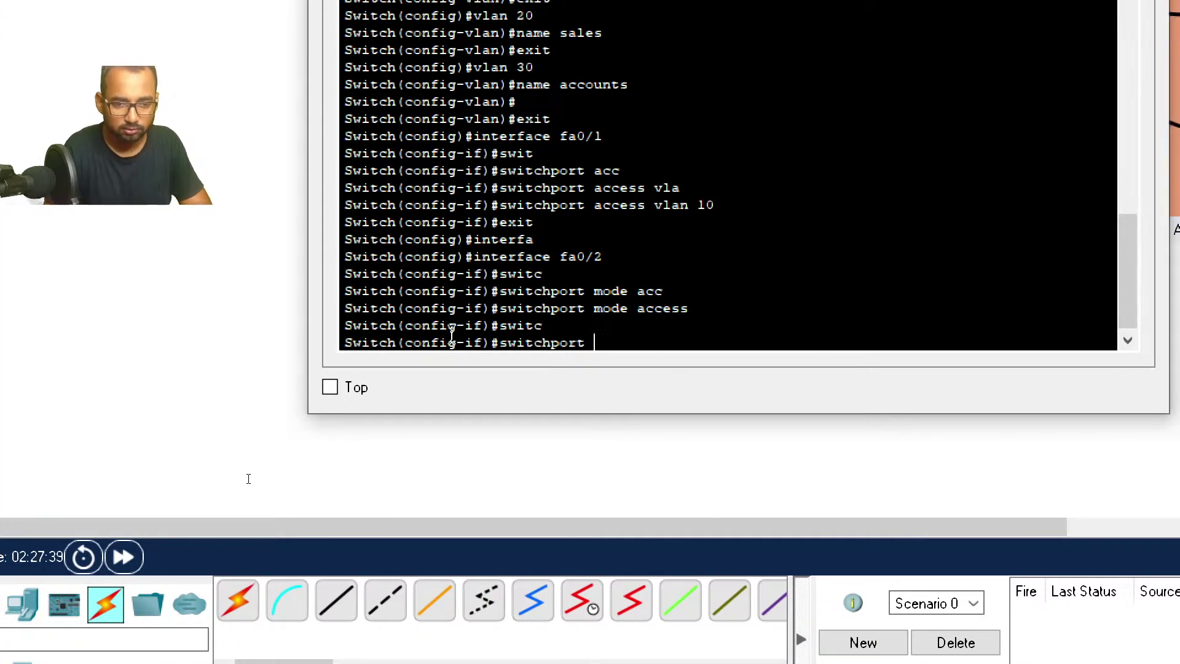
{"action": "type", "text": "acc"}
{"action": "key", "text": "Tab"}
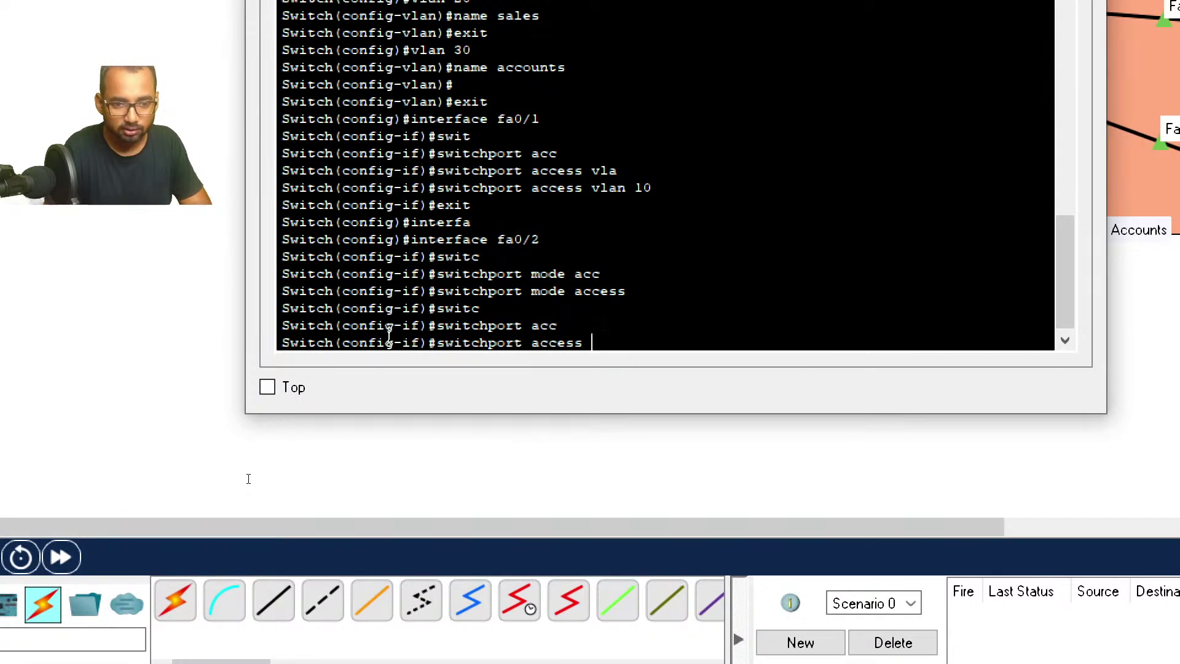
{"action": "type", "text": "vl"}
{"action": "key", "text": "Tab"}
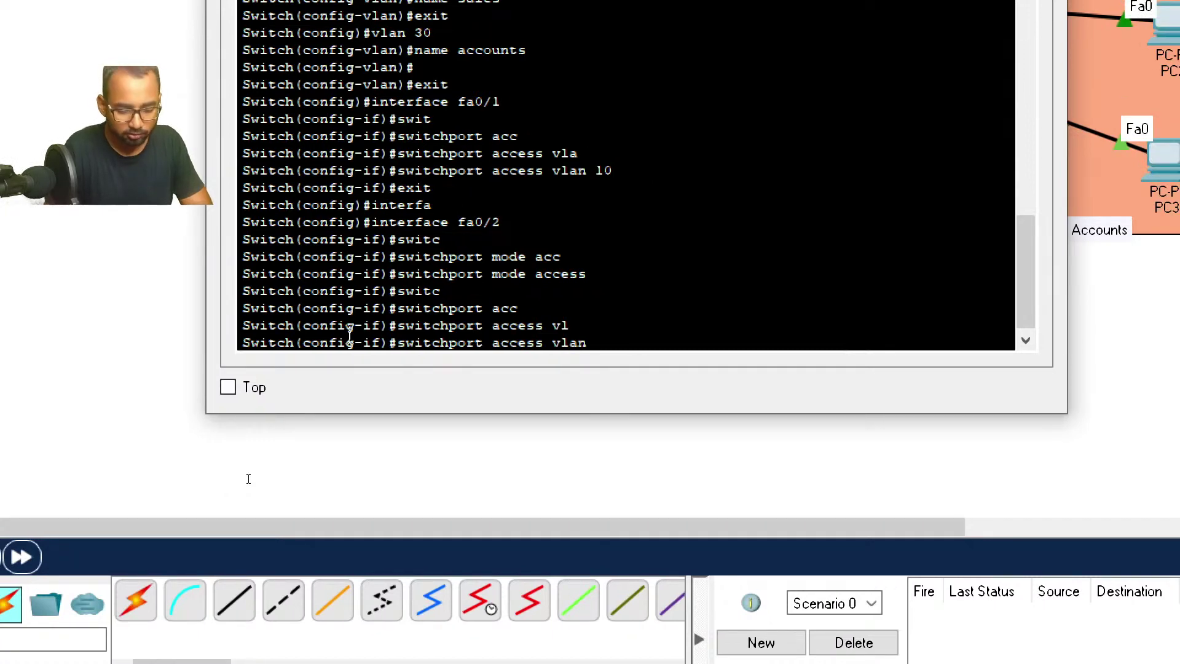
{"action": "type", "text": "20"}
{"action": "key", "text": "Return"}
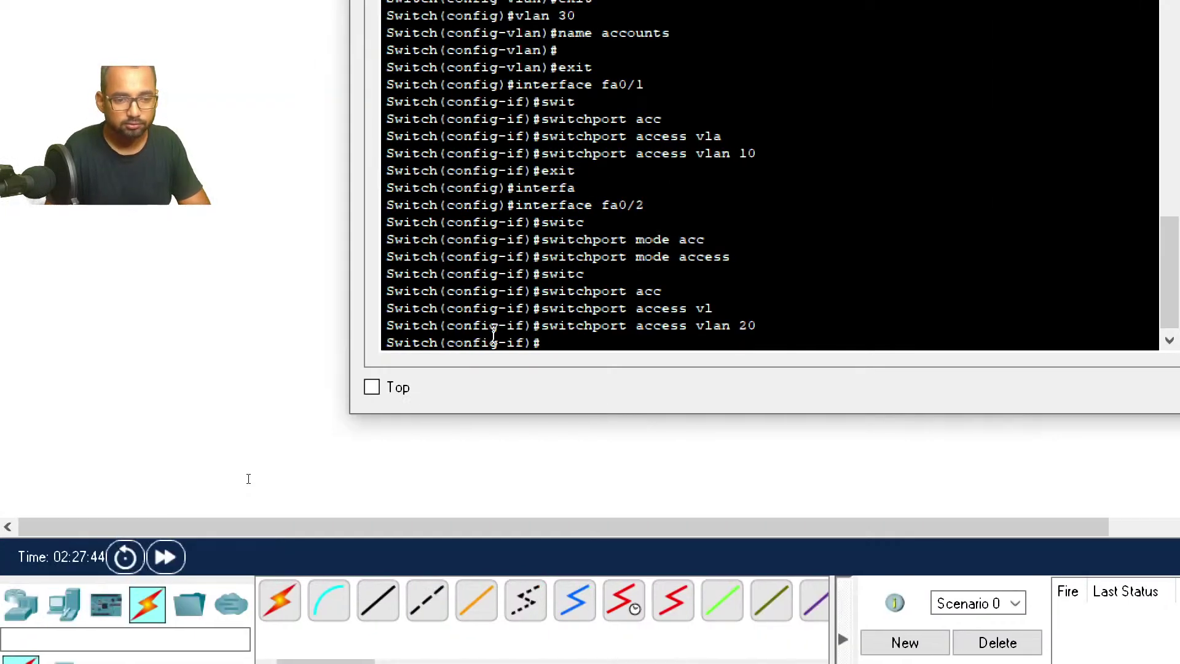
{"action": "type", "text": "exit"}
{"action": "key", "text": "Return"}
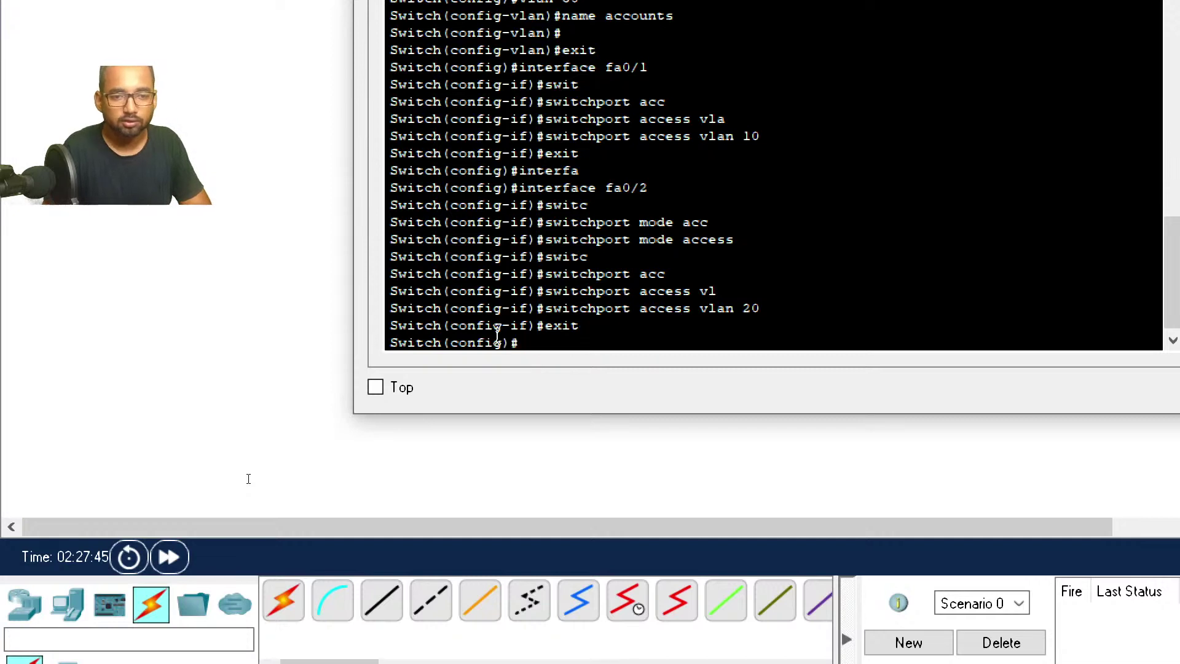
Step: Enter interface configuration for fastEthernet 0/3 on the second floor switch
{"action": "type", "text": "interfac"}
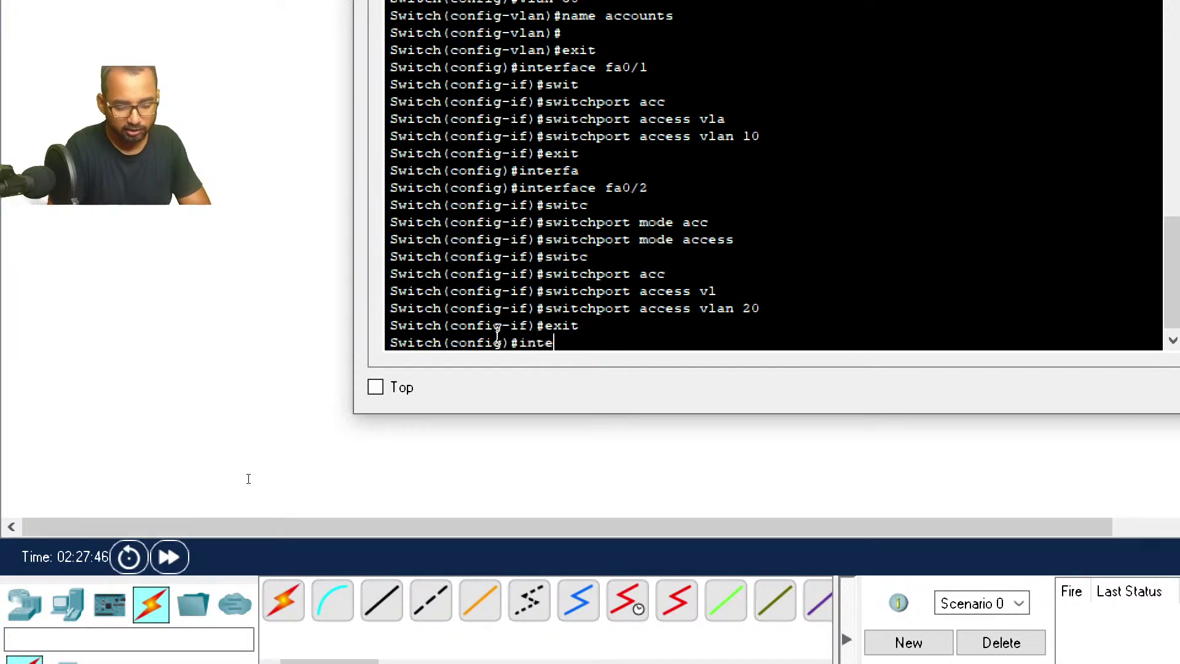
{"action": "key", "text": "Tab"}
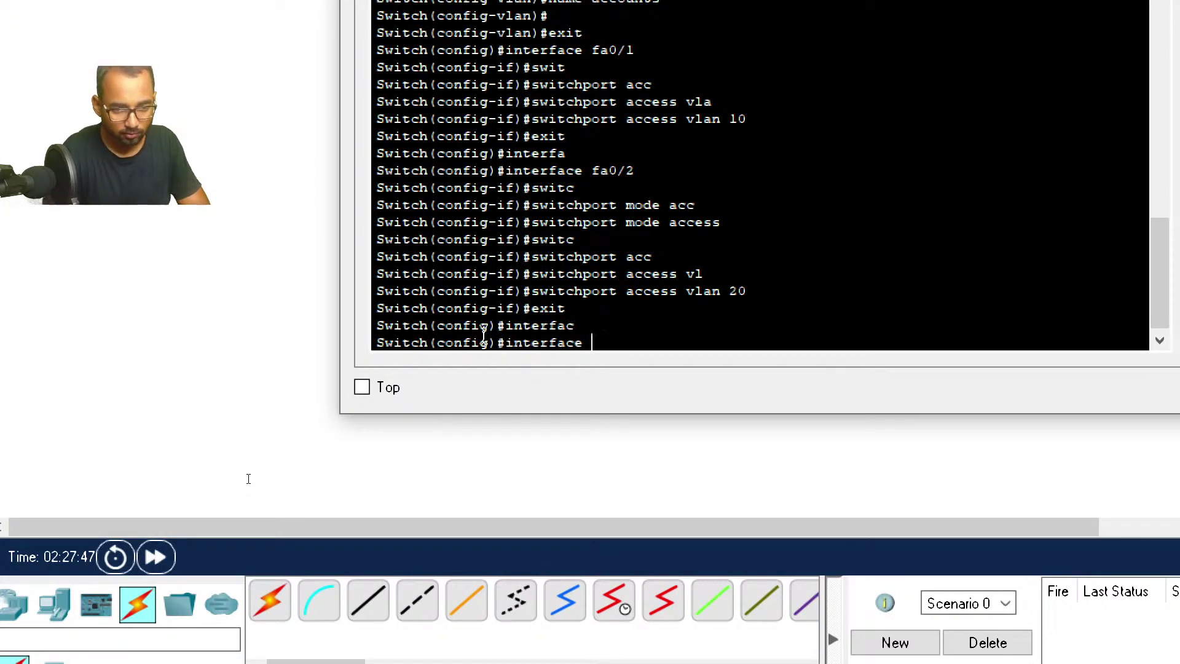
{"action": "type", "text": "fa"}
{"action": "key", "text": "Tab"}
{"action": "type", "text": "0"}
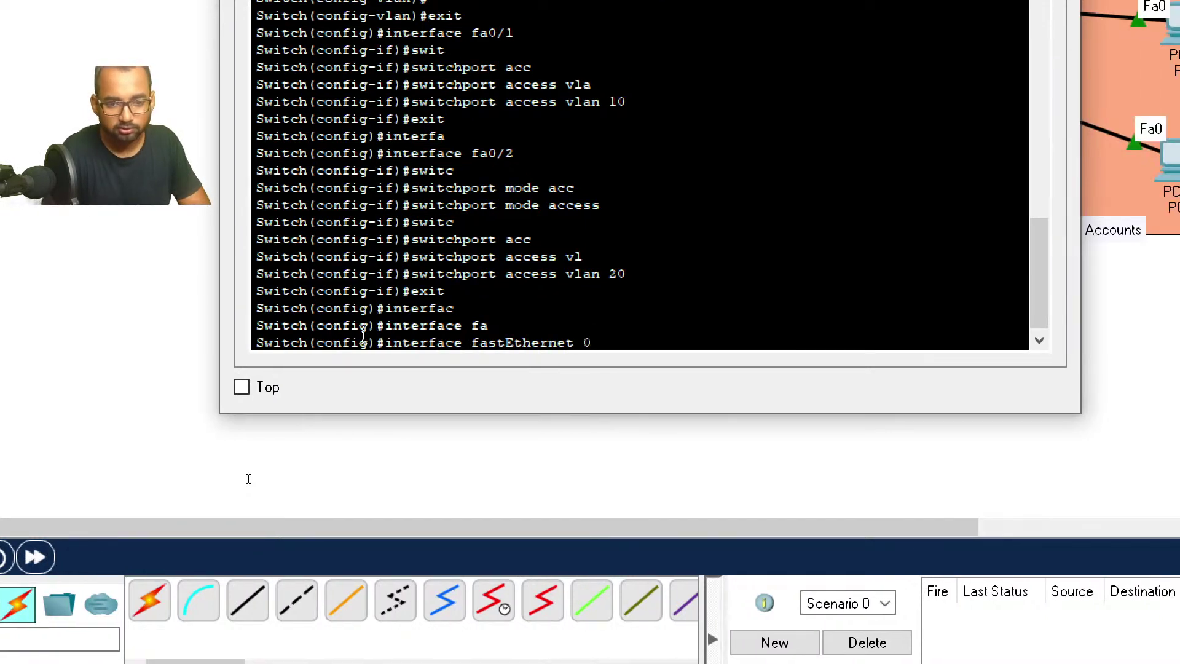
{"action": "type", "text": "/3"}
{"action": "key", "text": "Return"}
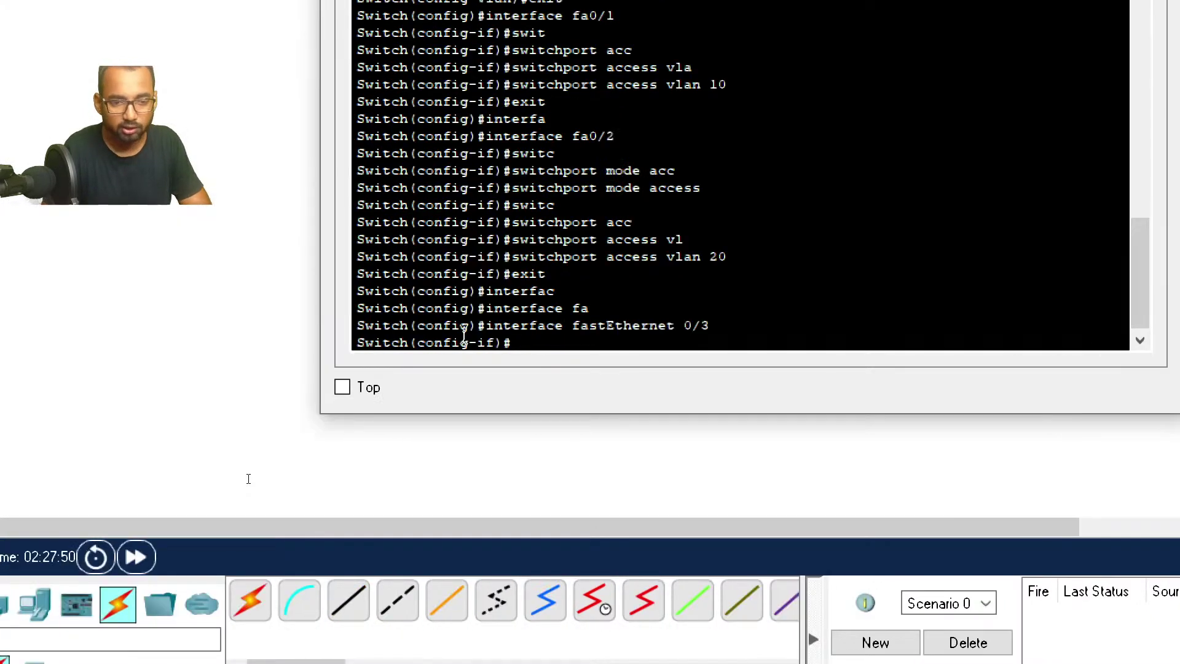
Step: Assign fastEthernet 0/3 to VLAN 30 with "switchport access vlan 30" and return to global configuration
{"action": "type", "text": "swit"}
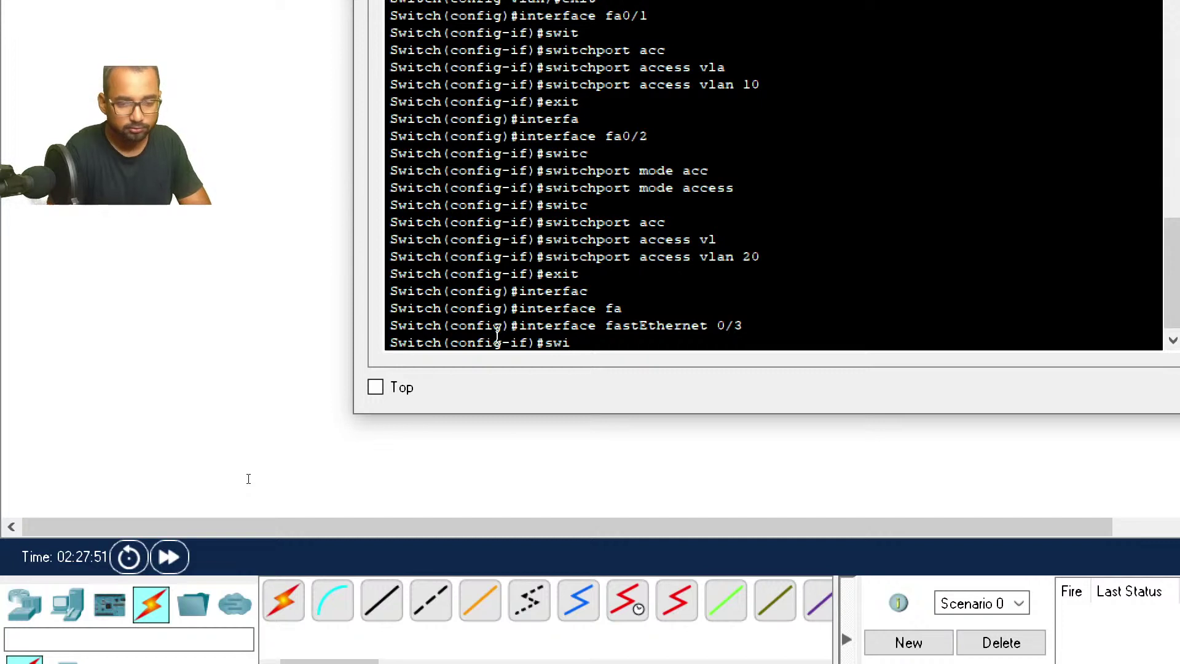
{"action": "key", "text": "Tab"}
{"action": "type", "text": "a"}
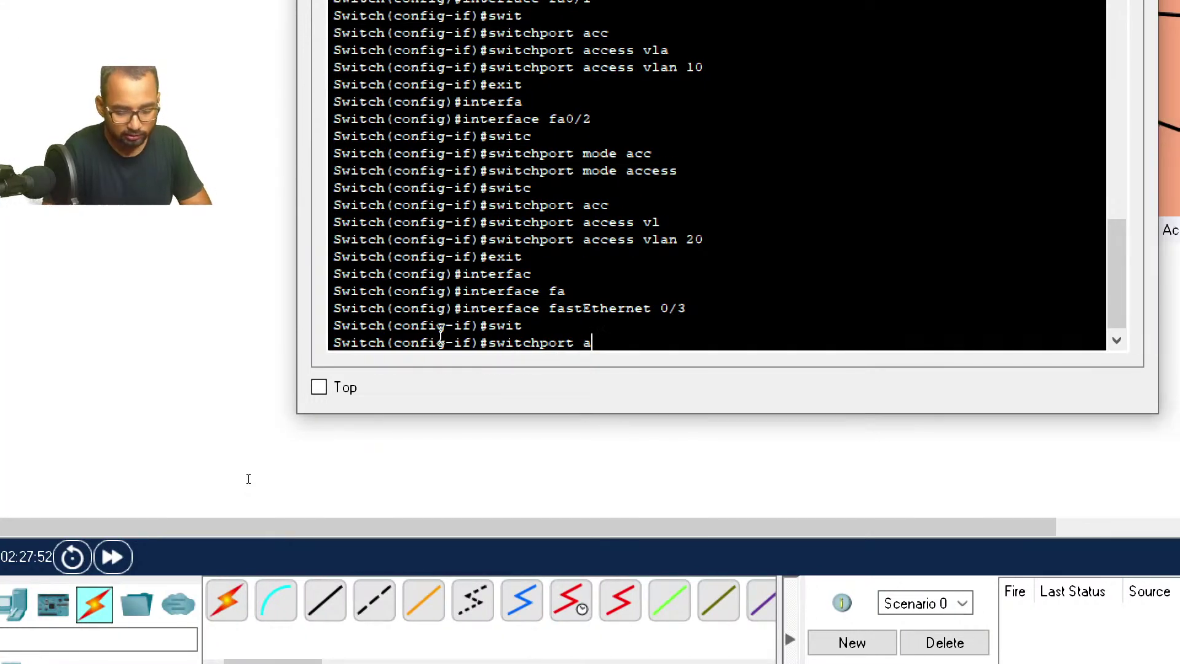
{"action": "type", "text": "c"}
{"action": "key", "text": "Tab"}
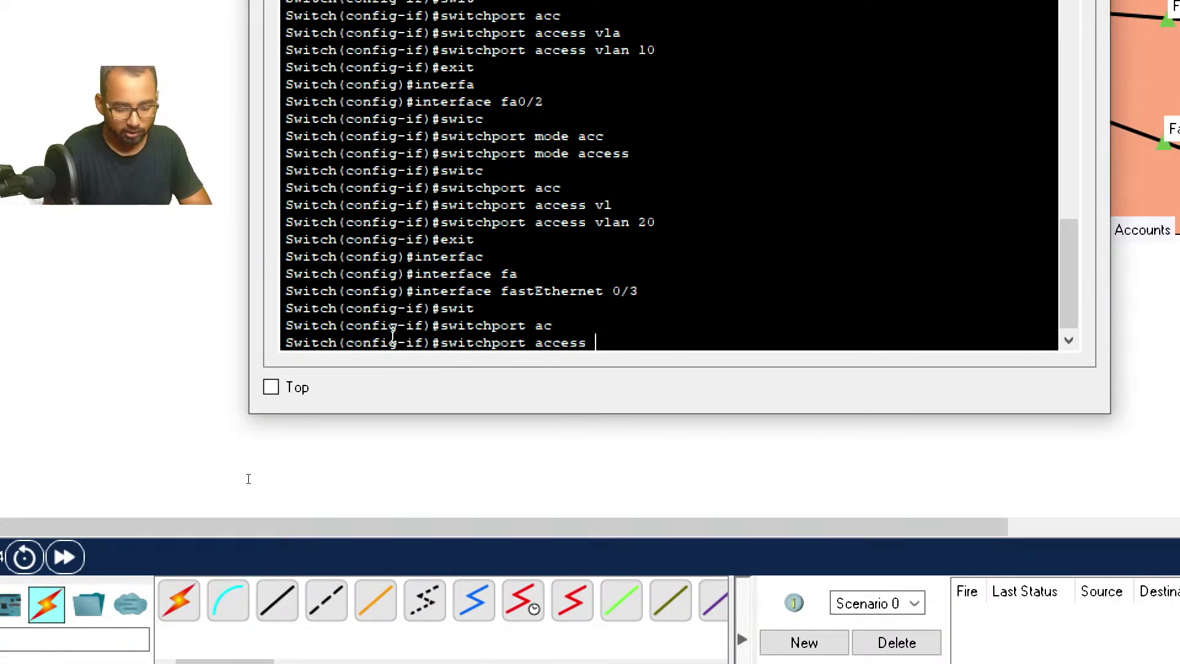
{"action": "type", "text": "vl"}
{"action": "key", "text": "Tab"}
{"action": "type", "text": "30"}
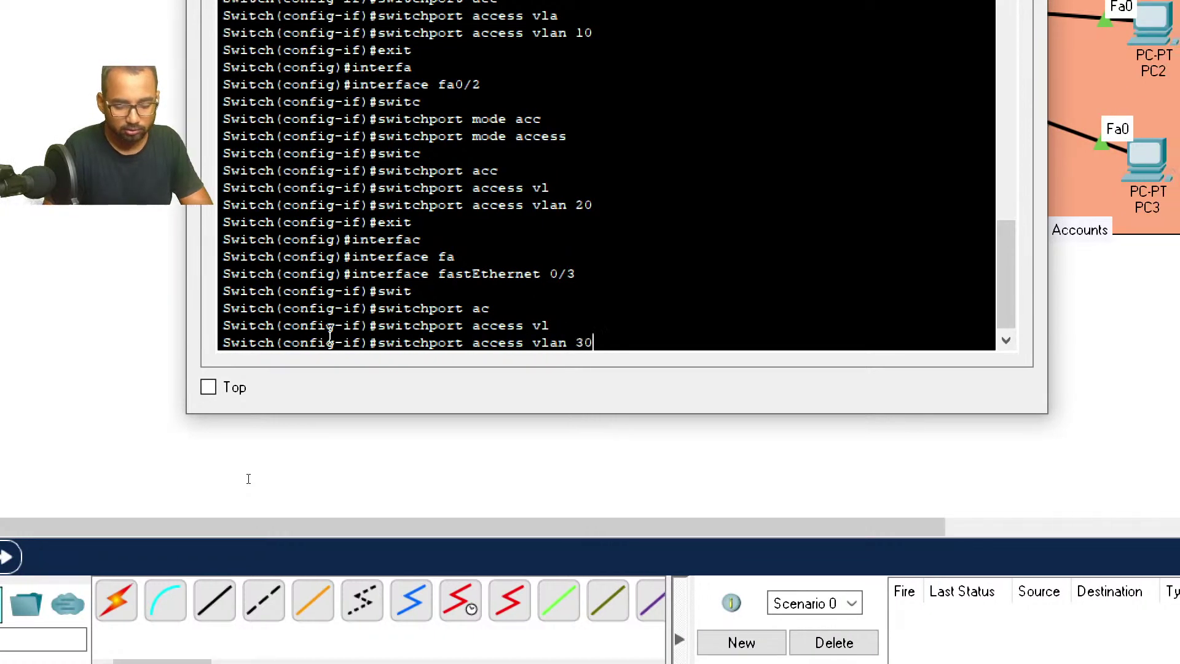
{"action": "key", "text": "Return"}
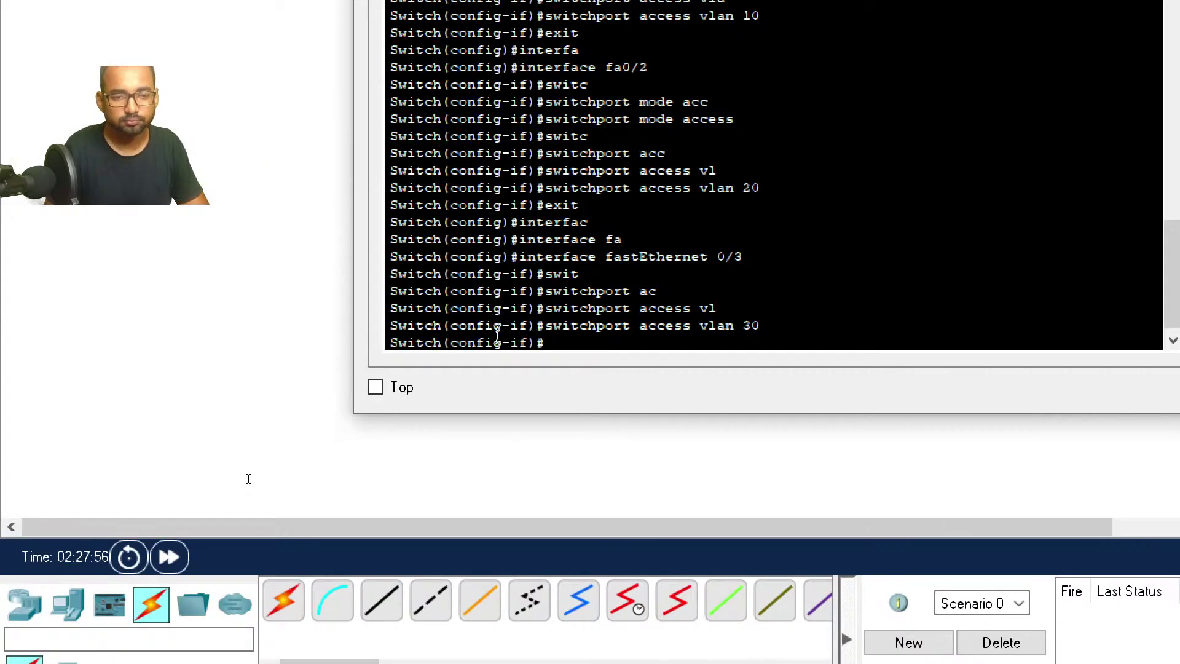
{"action": "key", "text": "Return"}
{"action": "key", "text": "Return"}
{"action": "type", "text": "exit"}
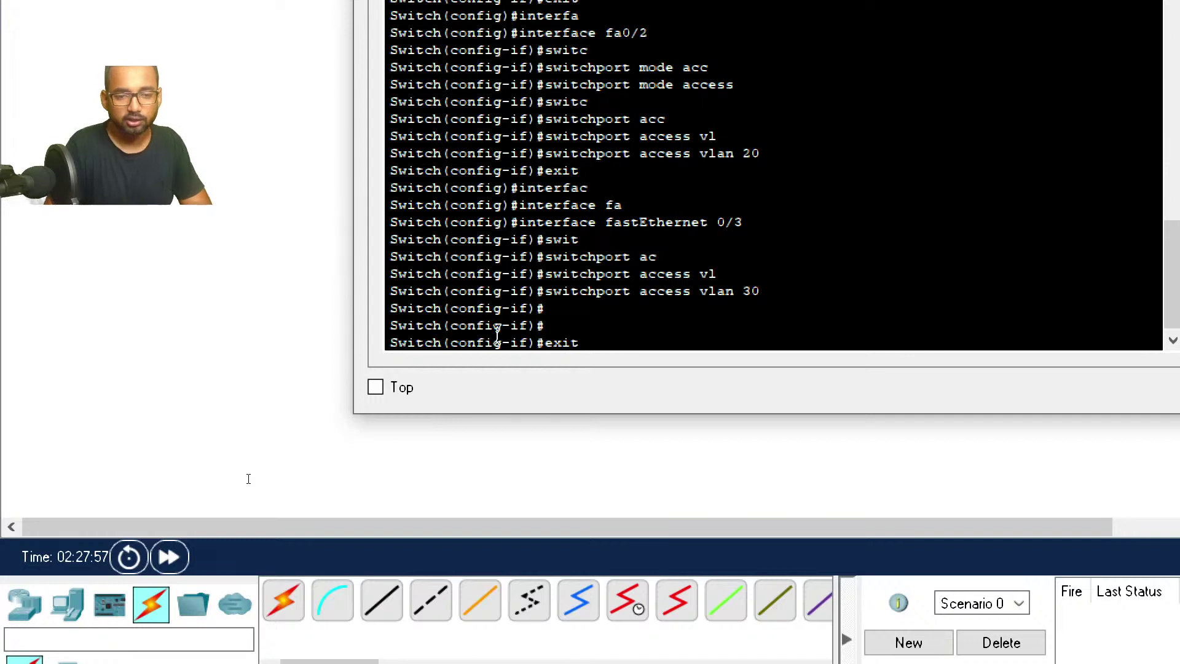
{"action": "key", "text": "Return"}
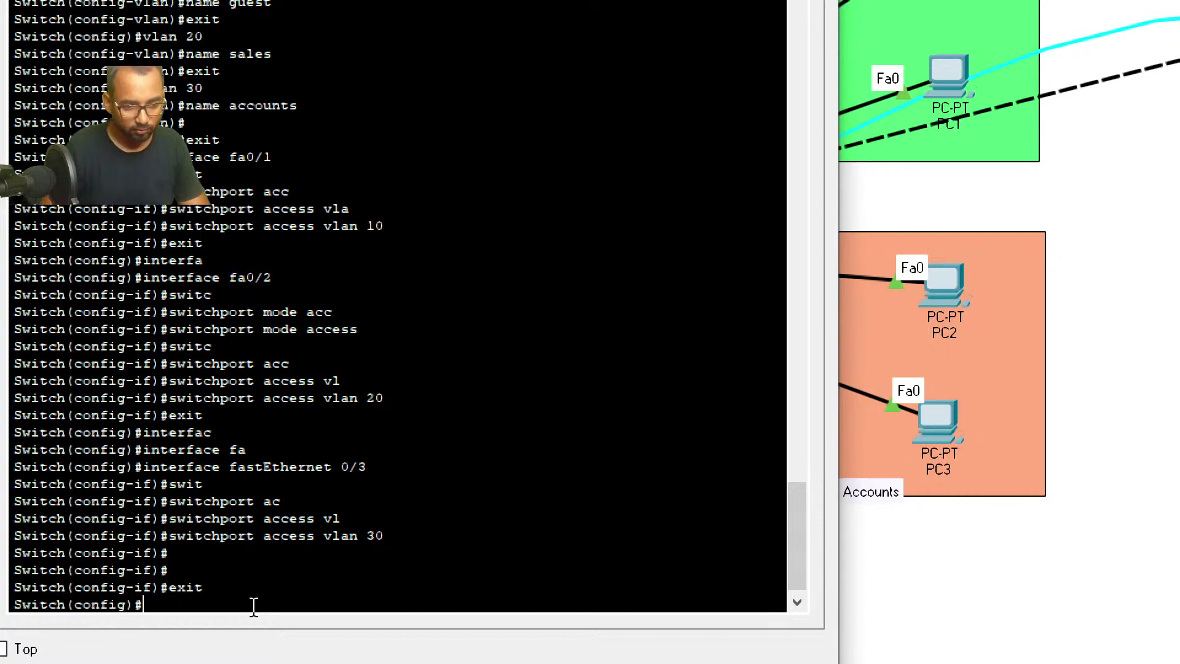
Step: Enter interface configuration for gigabitEthernet 0/1 on the second floor switch and begin a "switchport" command
{"action": "type", "text": "int"}
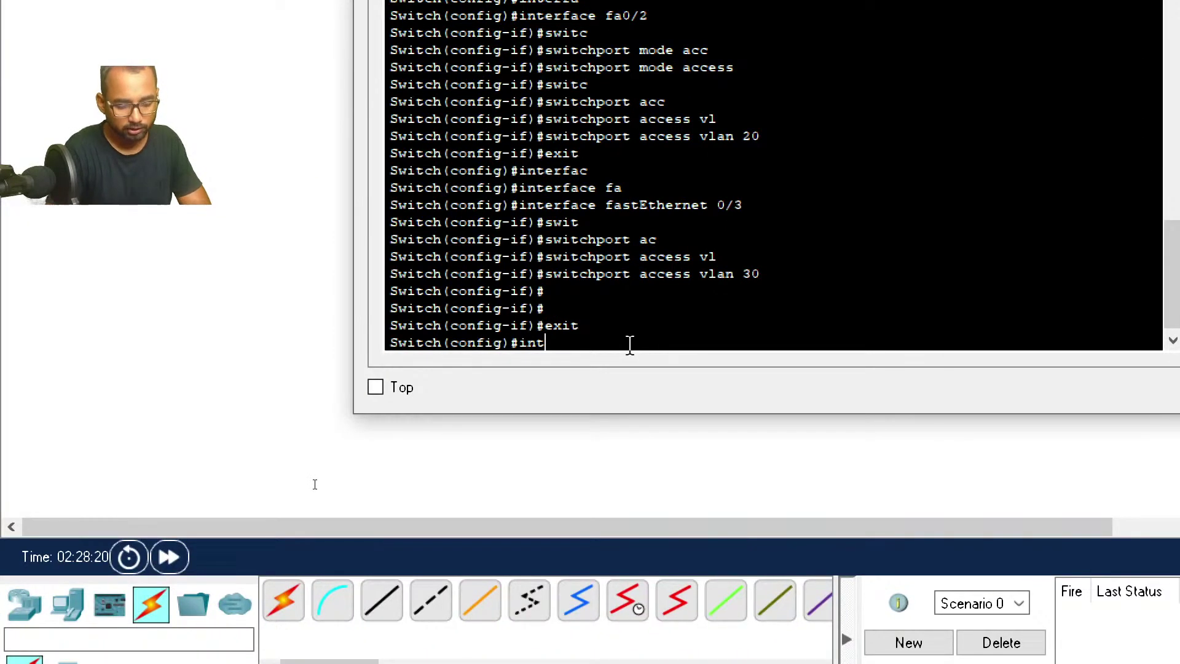
{"action": "type", "text": "er"}
{"action": "key", "text": "Tab"}
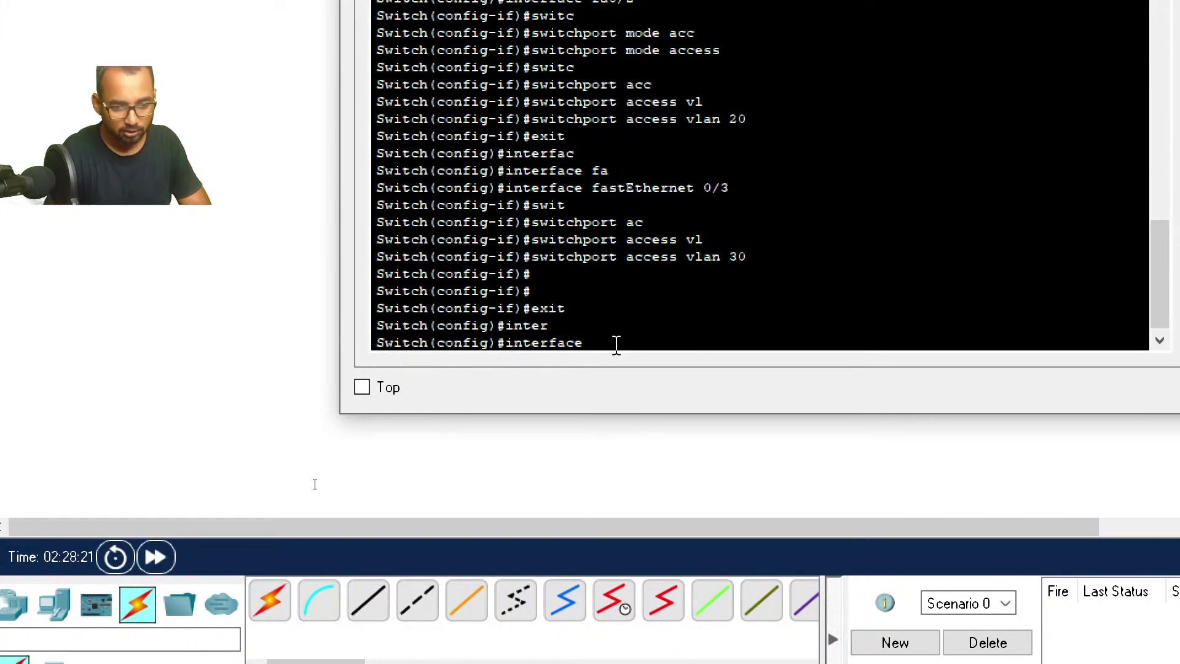
{"action": "type", "text": "gig"}
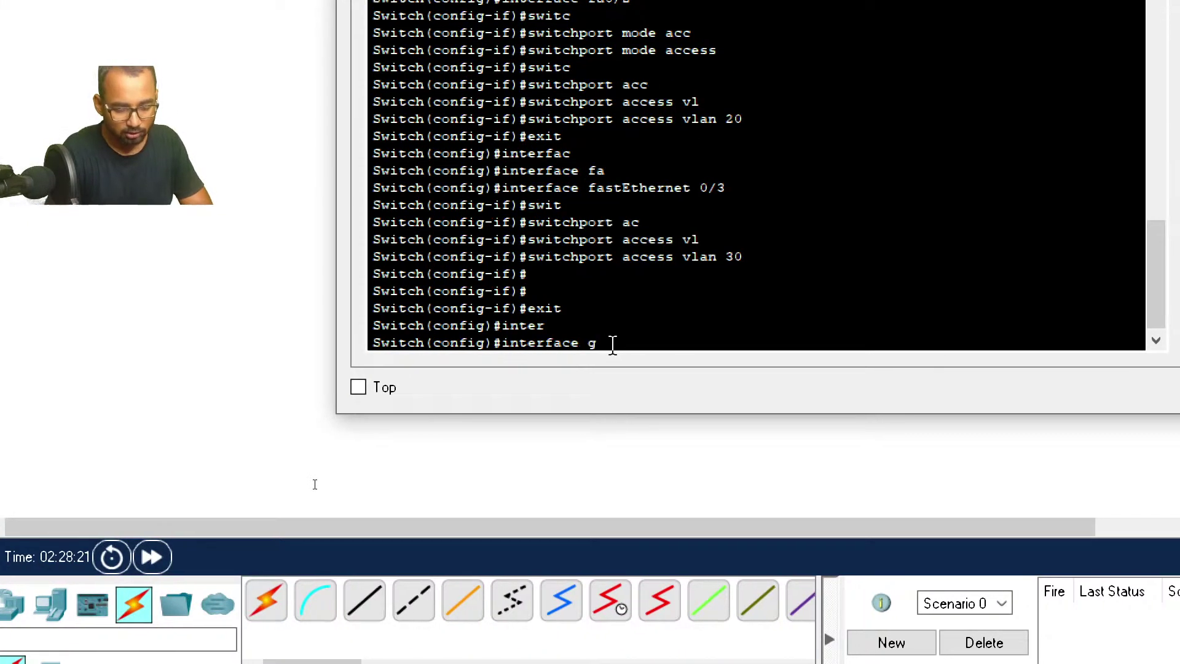
{"action": "key", "text": "Tab"}
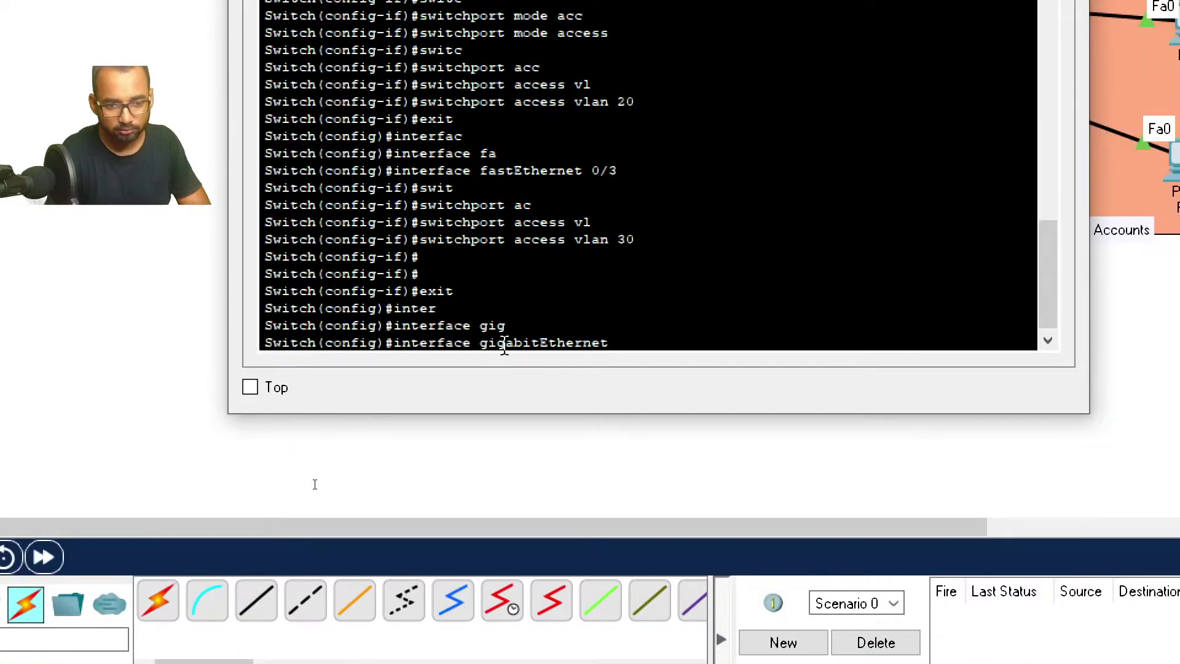
{"action": "type", "text": "0/1"}
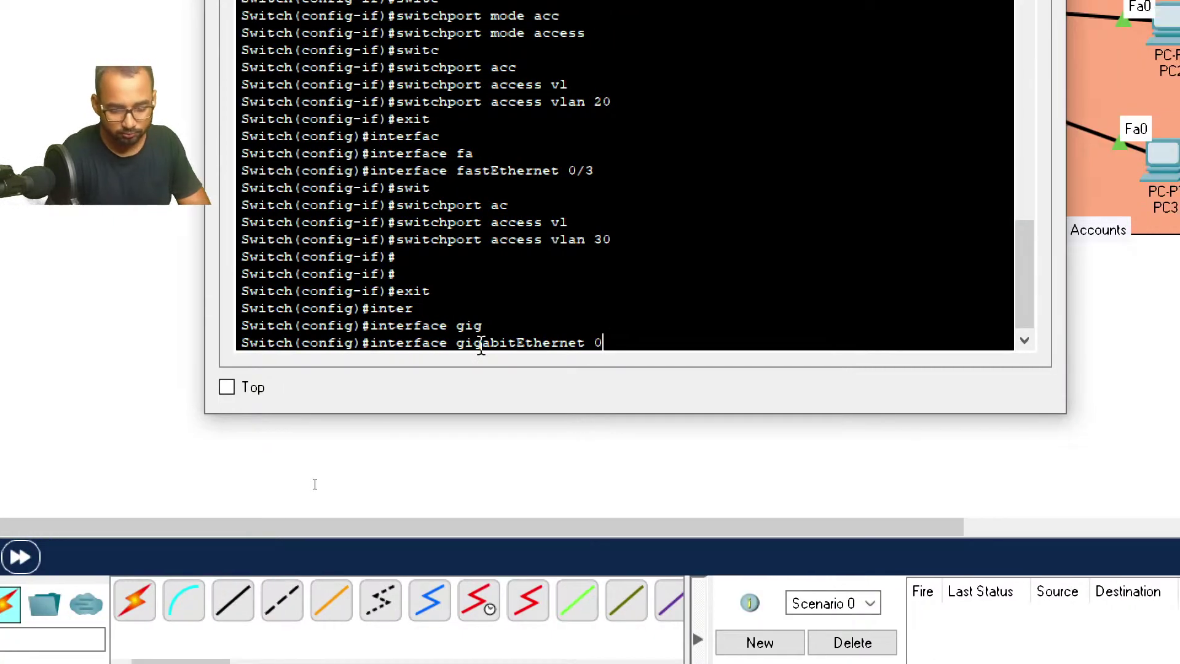
{"action": "key", "text": "Return"}
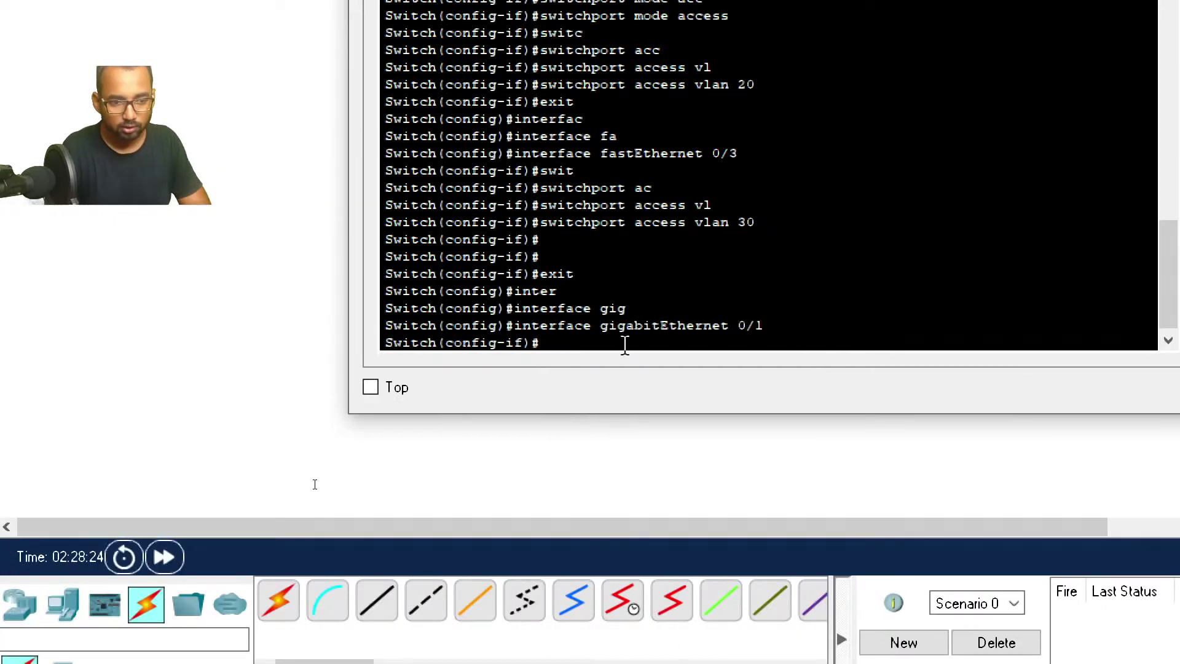
{"action": "type", "text": "switc"}
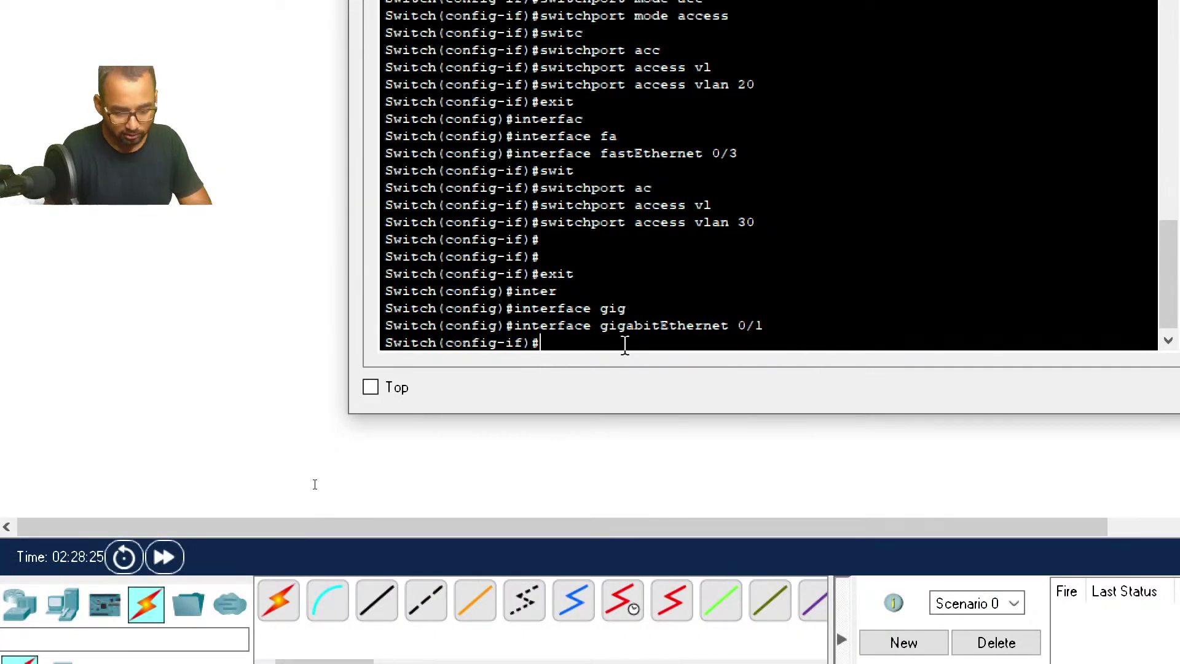
{"action": "key", "text": "Tab"}
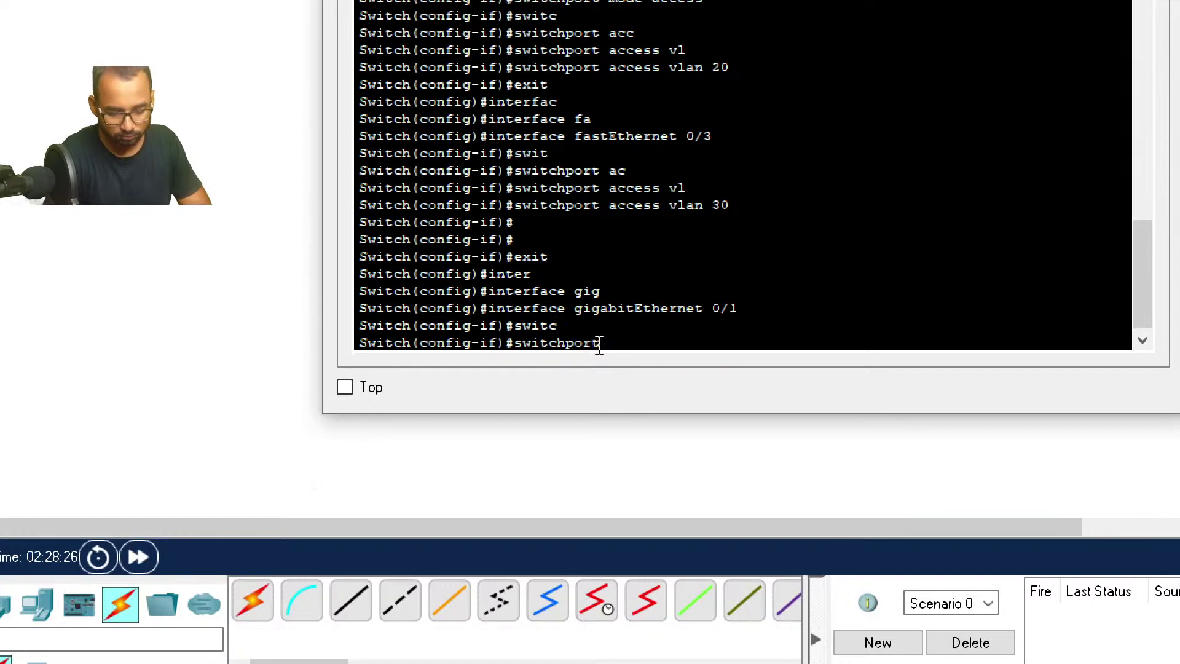
{"action": "type", "text": "tr"}
{"action": "key", "text": "Tab"}
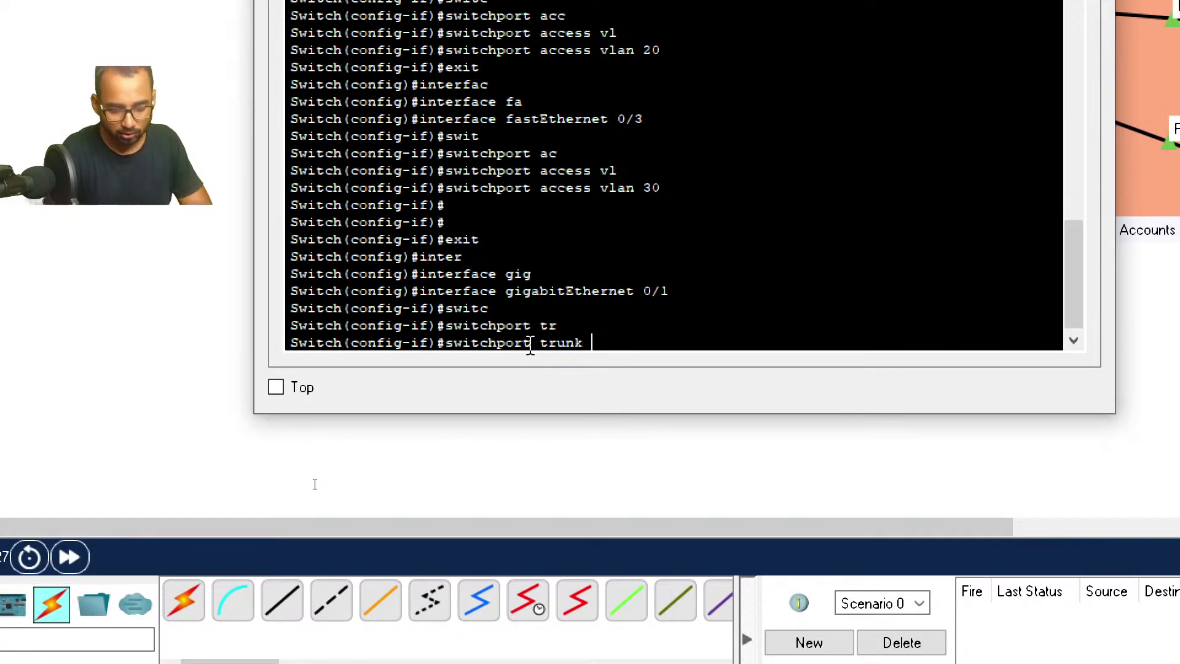
{"action": "type", "text": "a"}
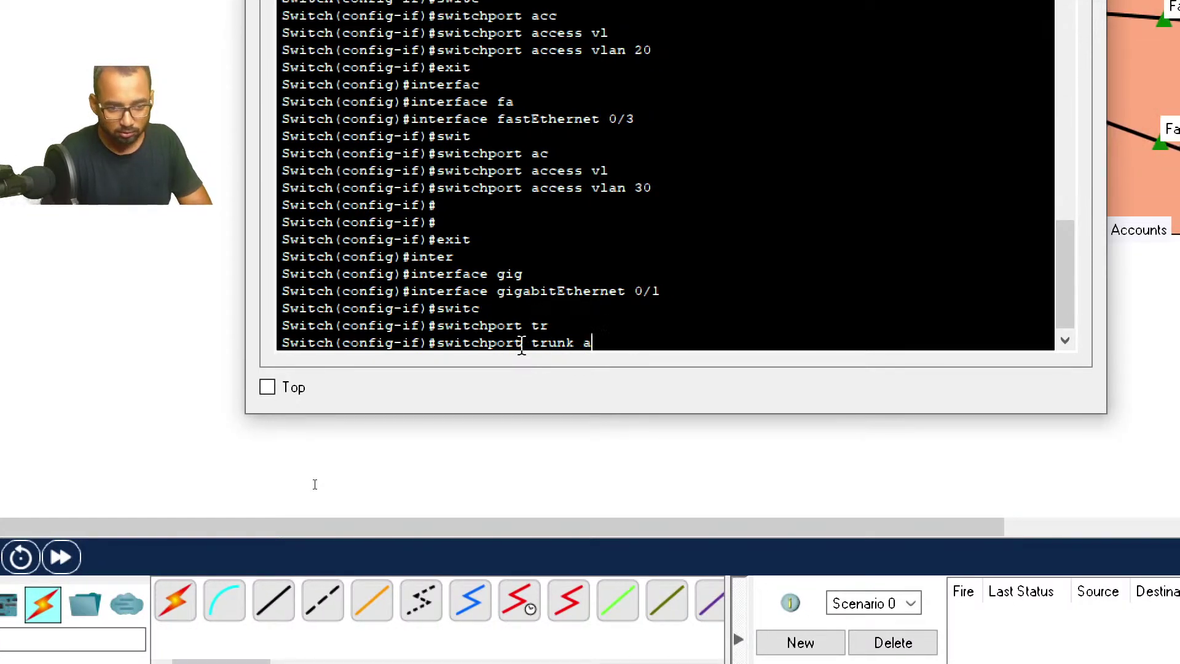
{"action": "key", "text": "BackSpace"}
{"action": "key", "text": "BackSpace"}
{"action": "key", "text": "BackSpace"}
{"action": "key", "text": "BackSpace"}
{"action": "key", "text": "BackSpace"}
{"action": "key", "text": "BackSpace"}
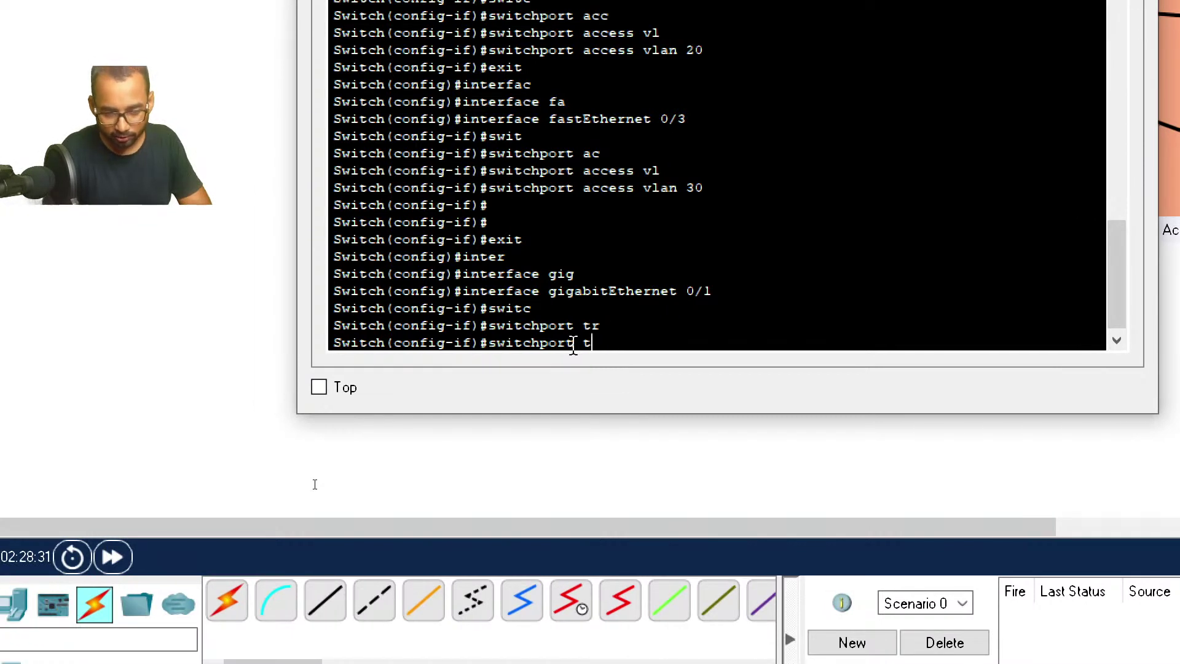
{"action": "key", "text": "BackSpace"}
{"action": "key", "text": "BackSpace"}
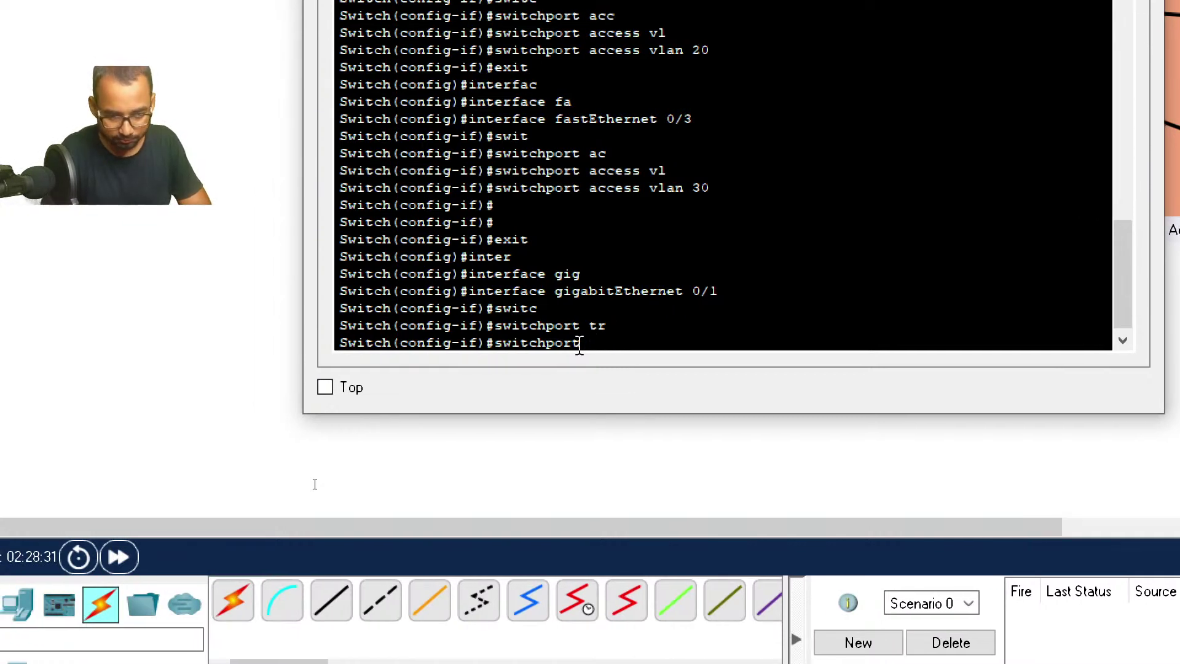
Step: Complete the command as "switchport mode trunk" to set gigabitEthernet 0/1 to trunk mode
{"action": "type", "text": "mode tr"}
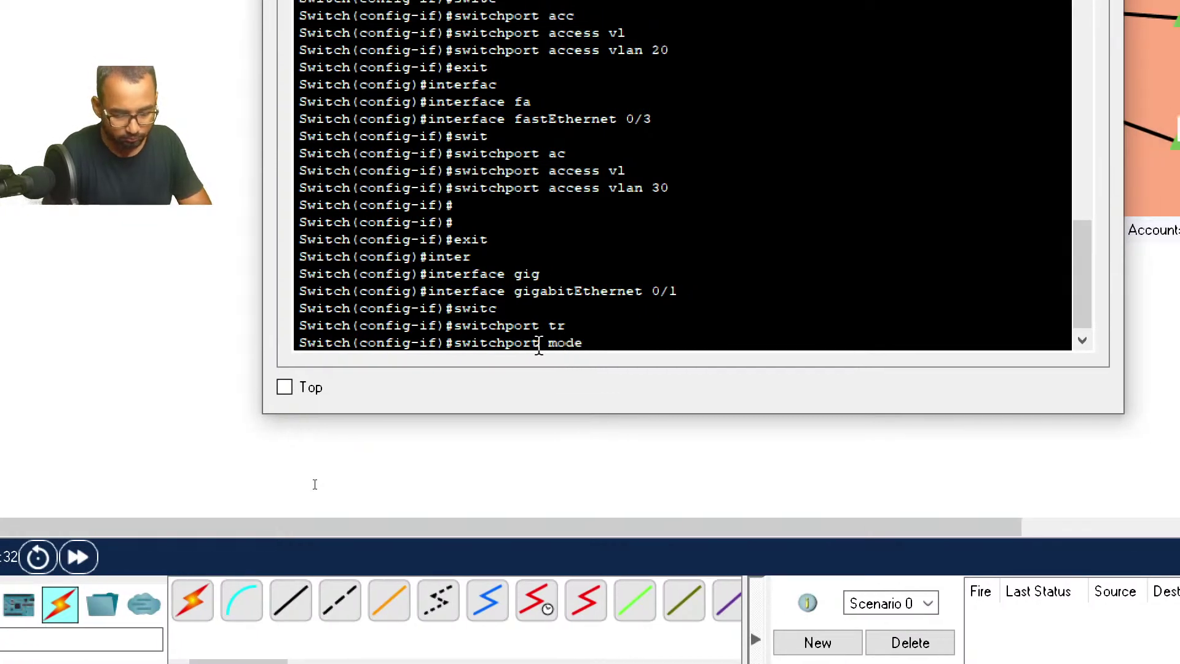
{"action": "key", "text": "Tab"}
{"action": "key", "text": "Return"}
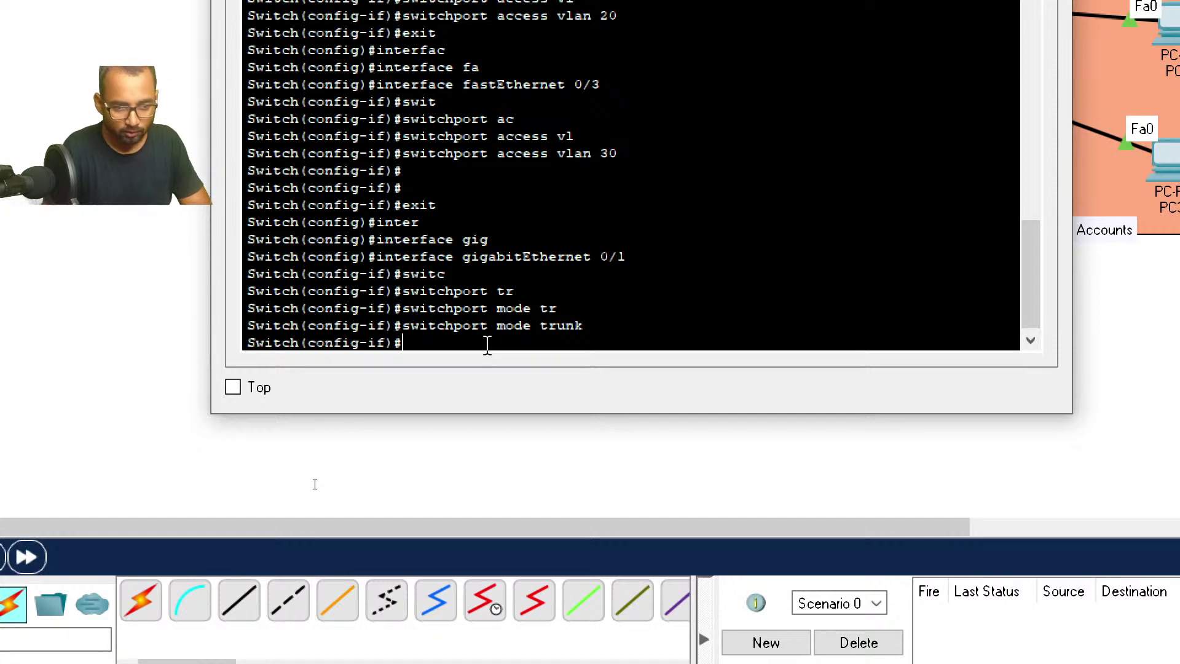
Step: Allow VLANs 10, 20 and 30 on the trunk with "switchport trunk allowed vlan 10,20,30" and return to global configuration
{"action": "type", "text": "switc"}
{"action": "key", "text": "Tab"}
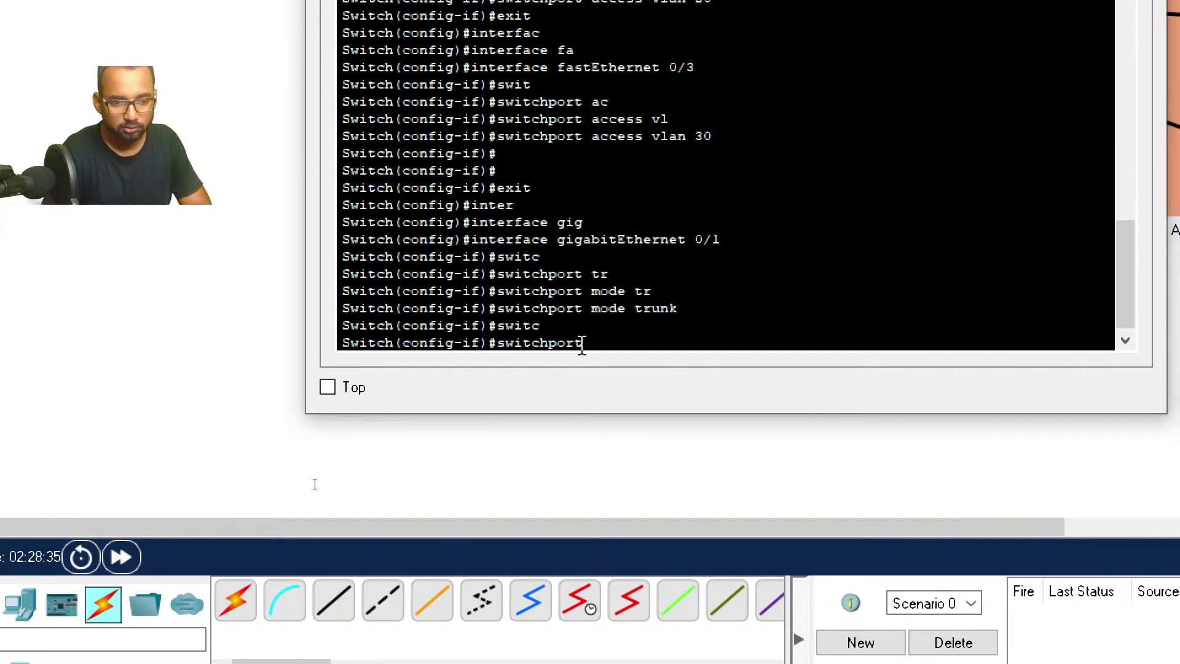
{"action": "type", "text": "tr"}
{"action": "key", "text": "Tab"}
{"action": "type", "text": "all"}
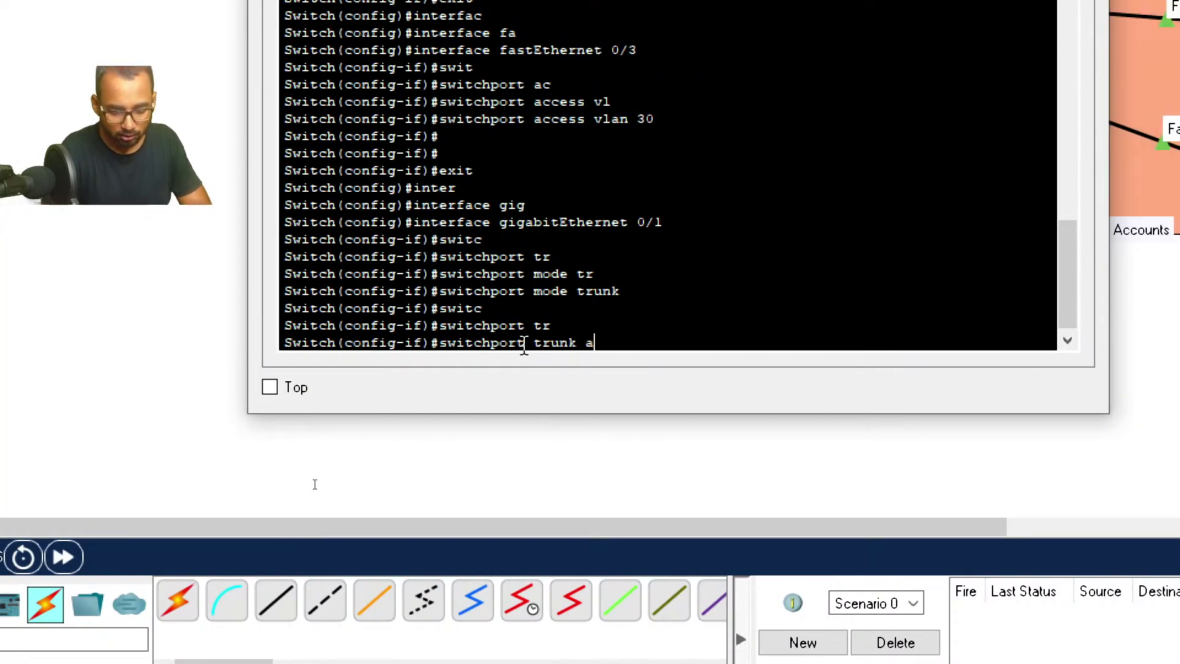
{"action": "key", "text": "Tab"}
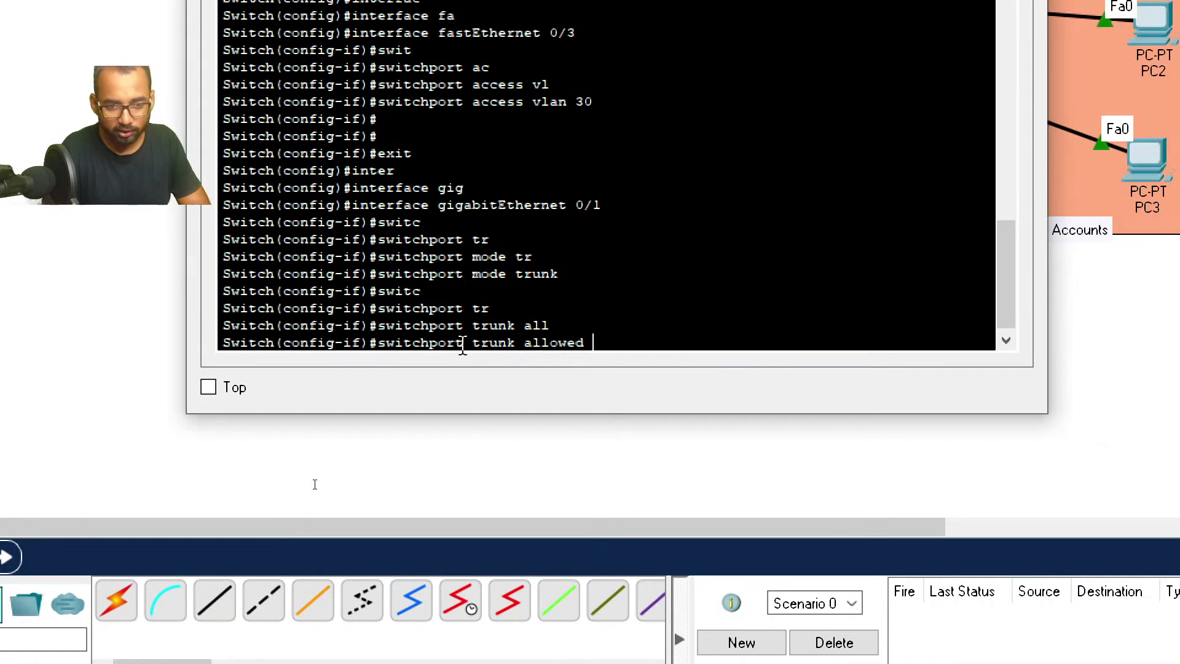
{"action": "type", "text": "vl"}
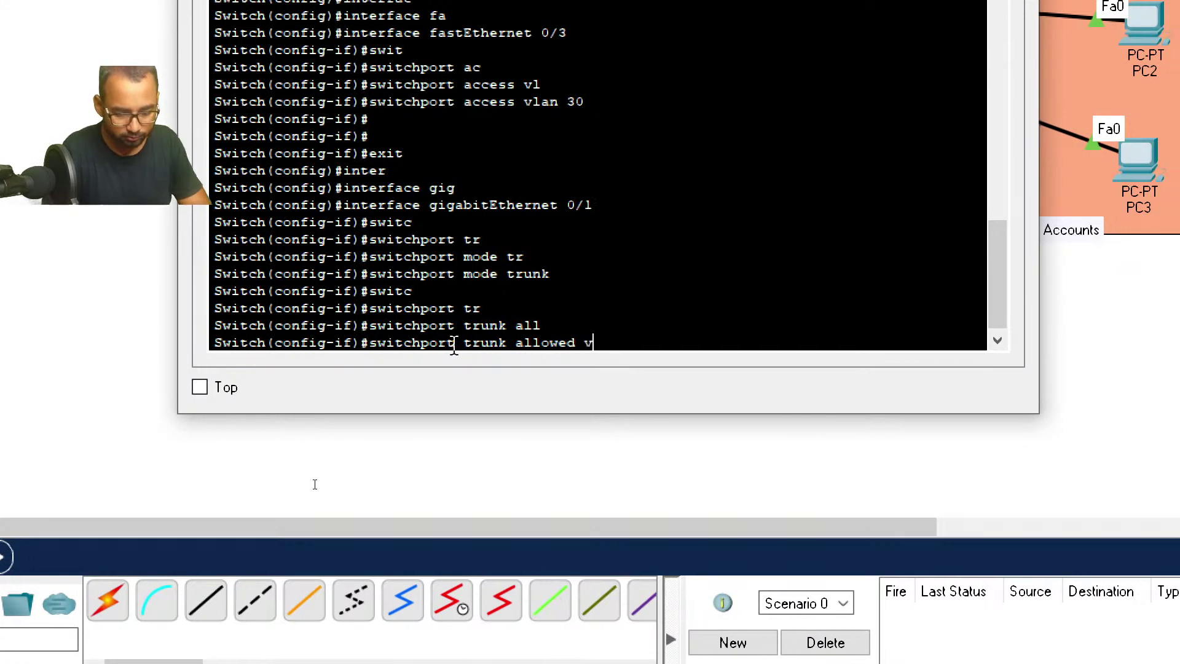
{"action": "key", "text": "Tab"}
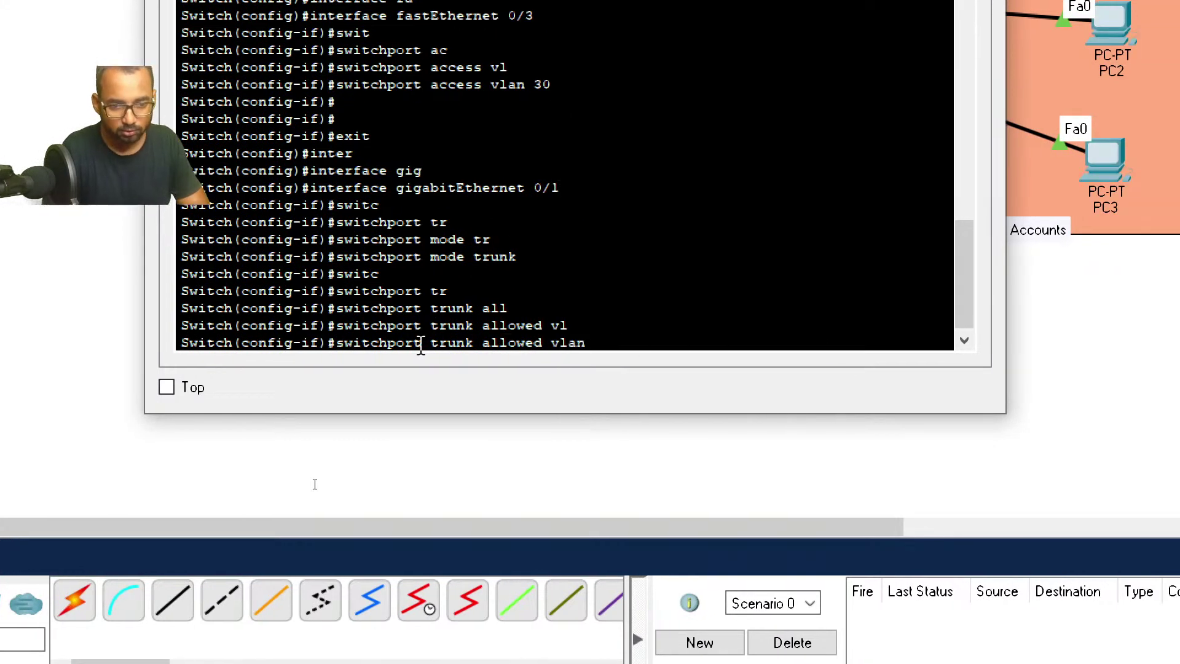
{"action": "type", "text": "10,20"}
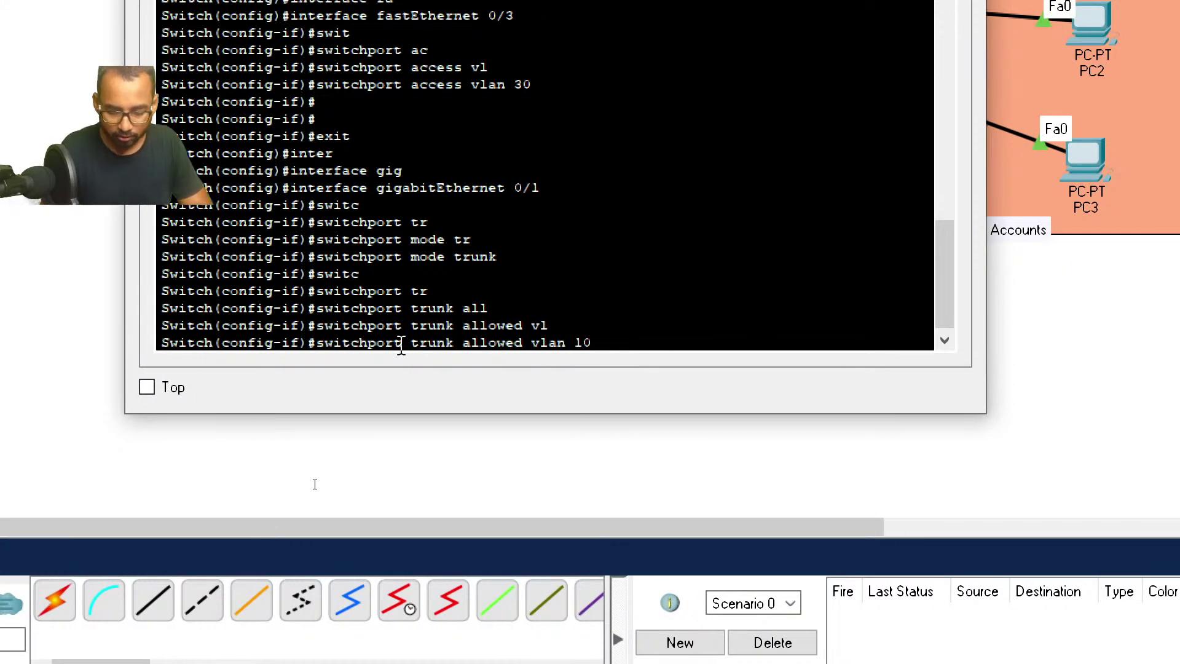
{"action": "type", "text": ",30"}
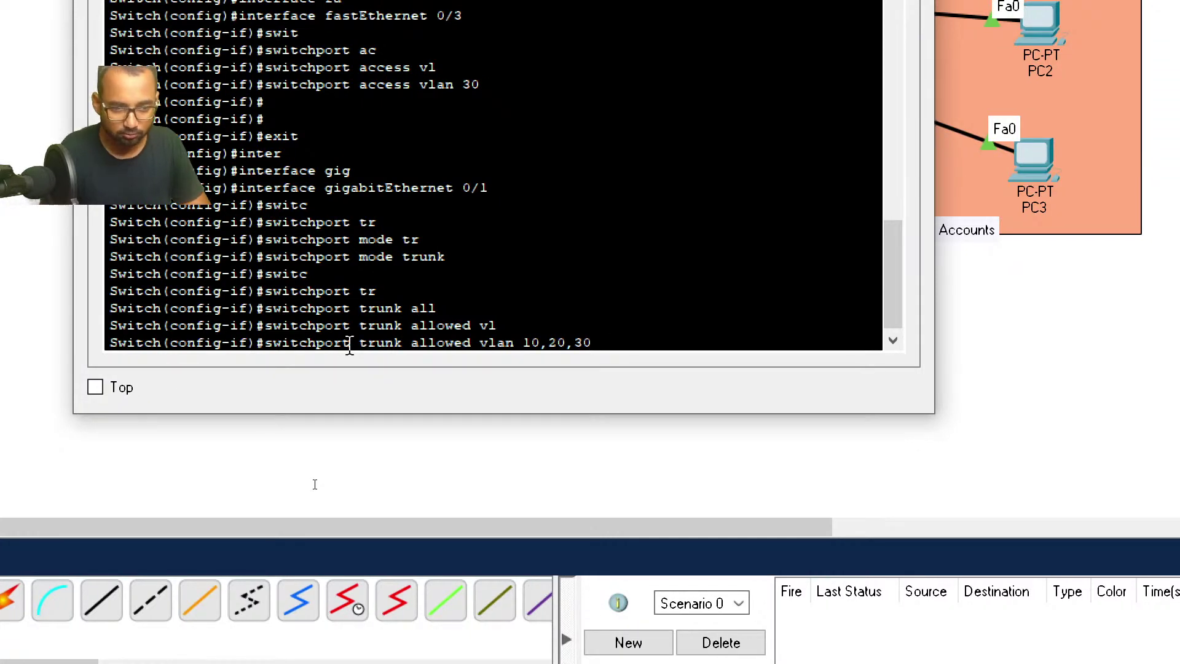
{"action": "key", "text": "Return"}
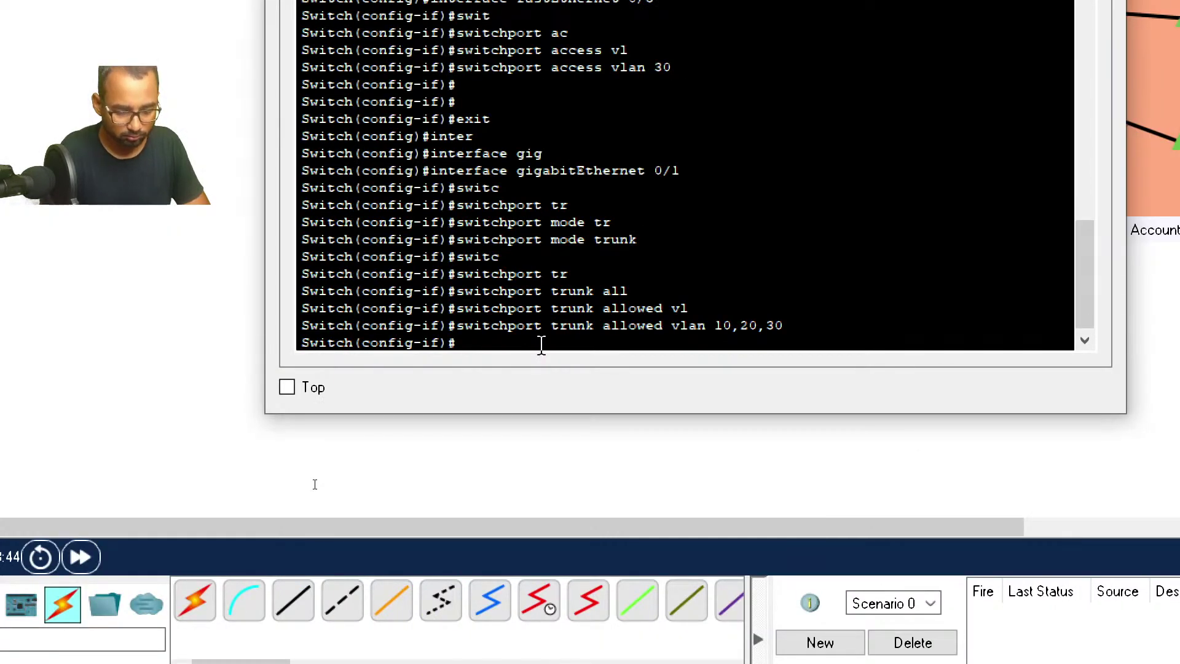
{"action": "type", "text": "exi"}
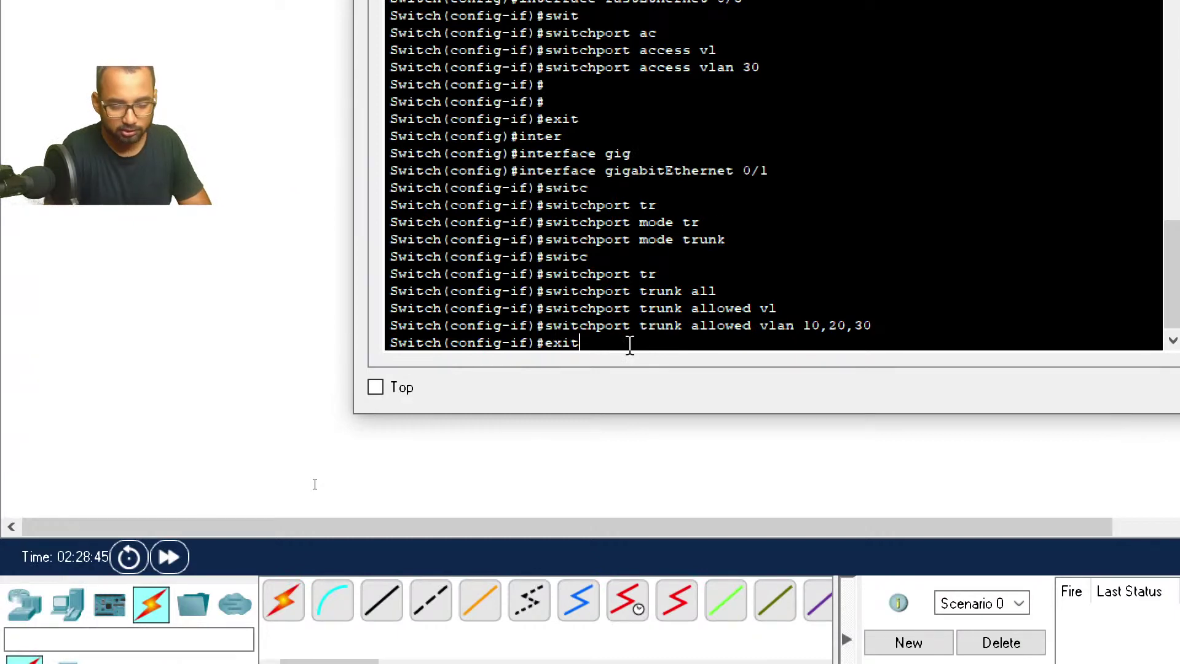
{"action": "type", "text": "t"}
{"action": "key", "text": "Return"}
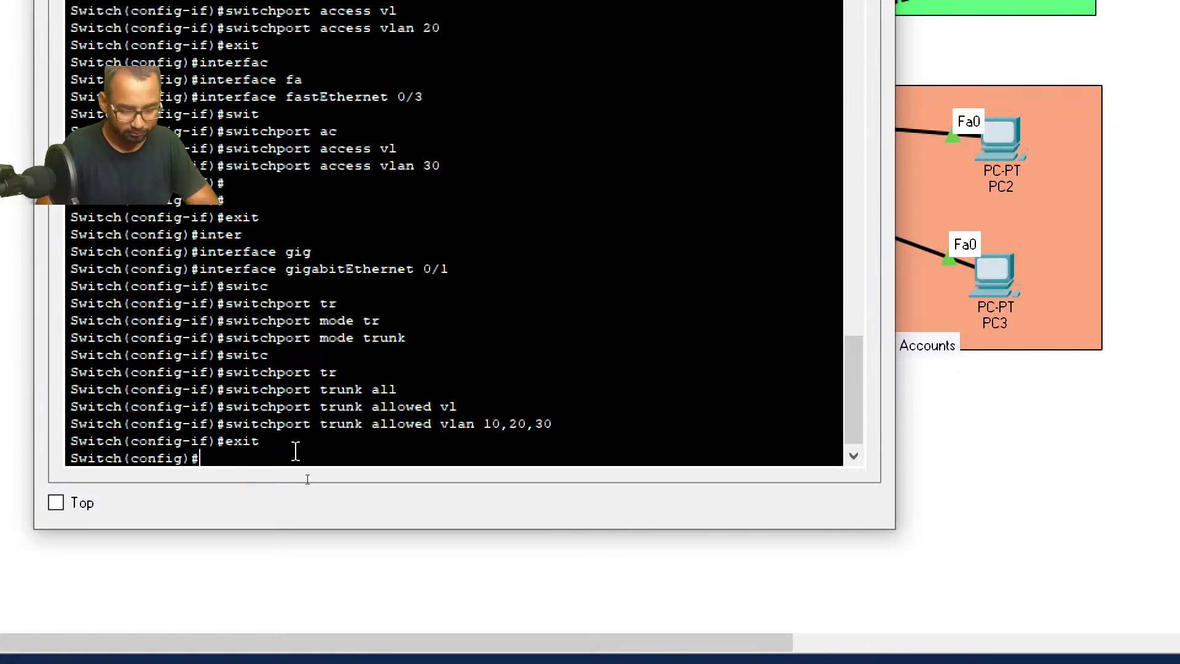
{"action": "type", "text": "exi"}
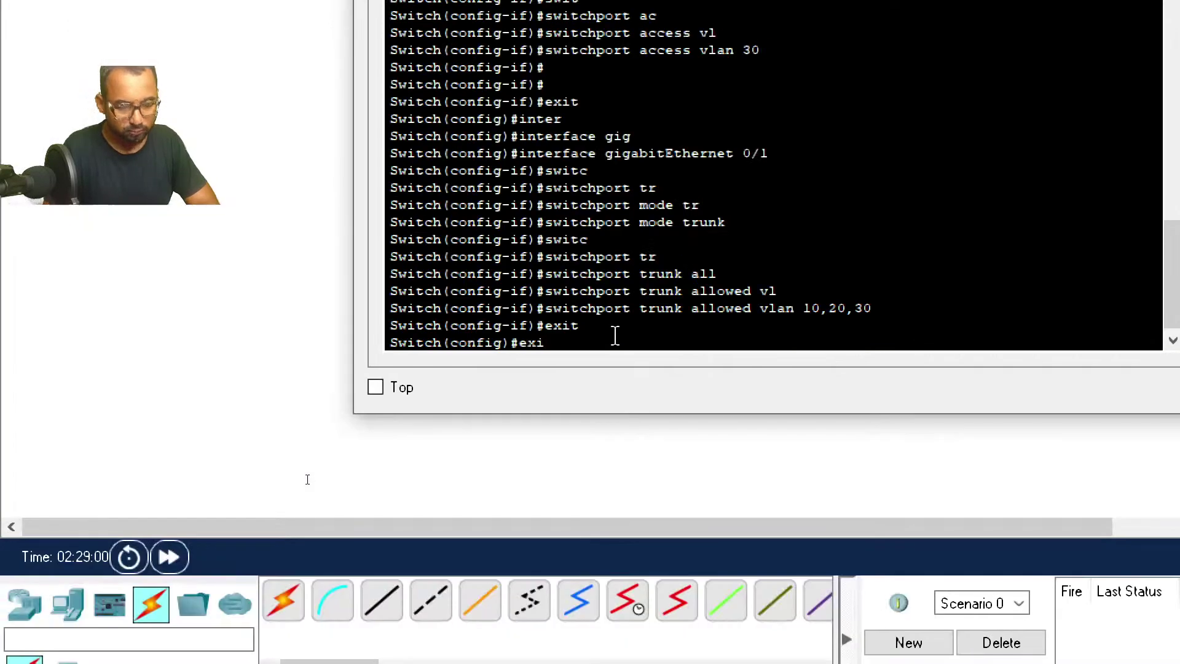
{"action": "key", "text": "BackSpace"}
{"action": "key", "text": "BackSpace"}
{"action": "key", "text": "BackSpace"}
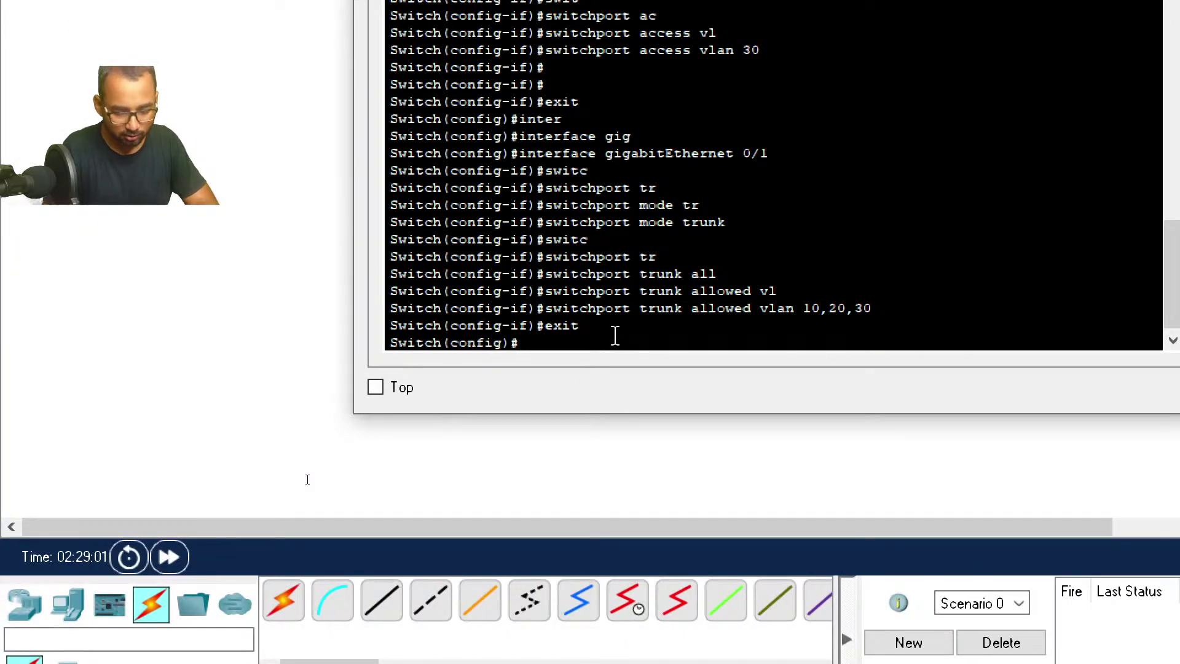
Step: Enter interface configuration for VLAN 10 on the switch with "interface vlan 10"
{"action": "type", "text": "inter"}
{"action": "key", "text": "Tab"}
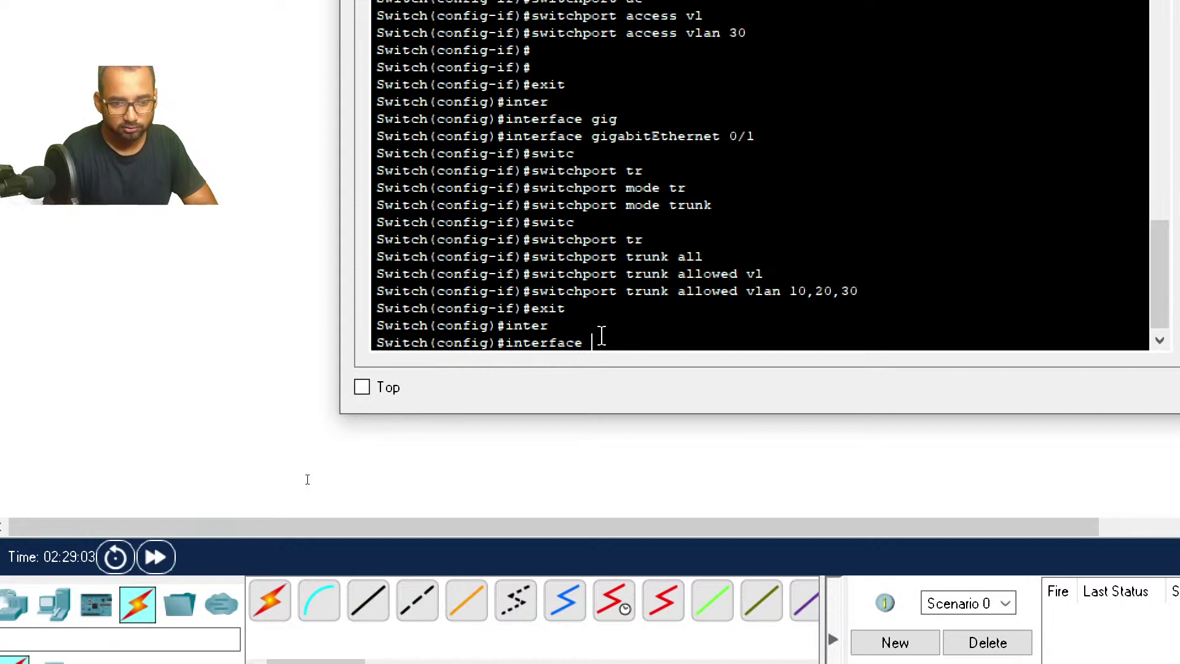
{"action": "type", "text": "vla"}
{"action": "key", "text": "Tab"}
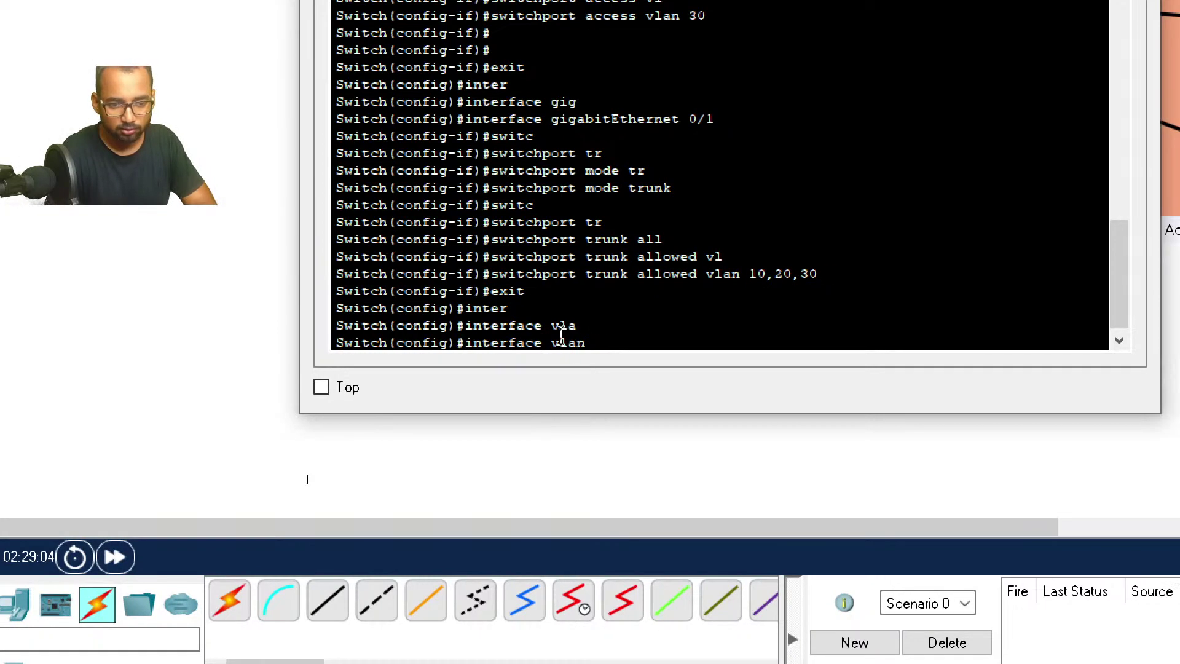
{"action": "type", "text": "1"}
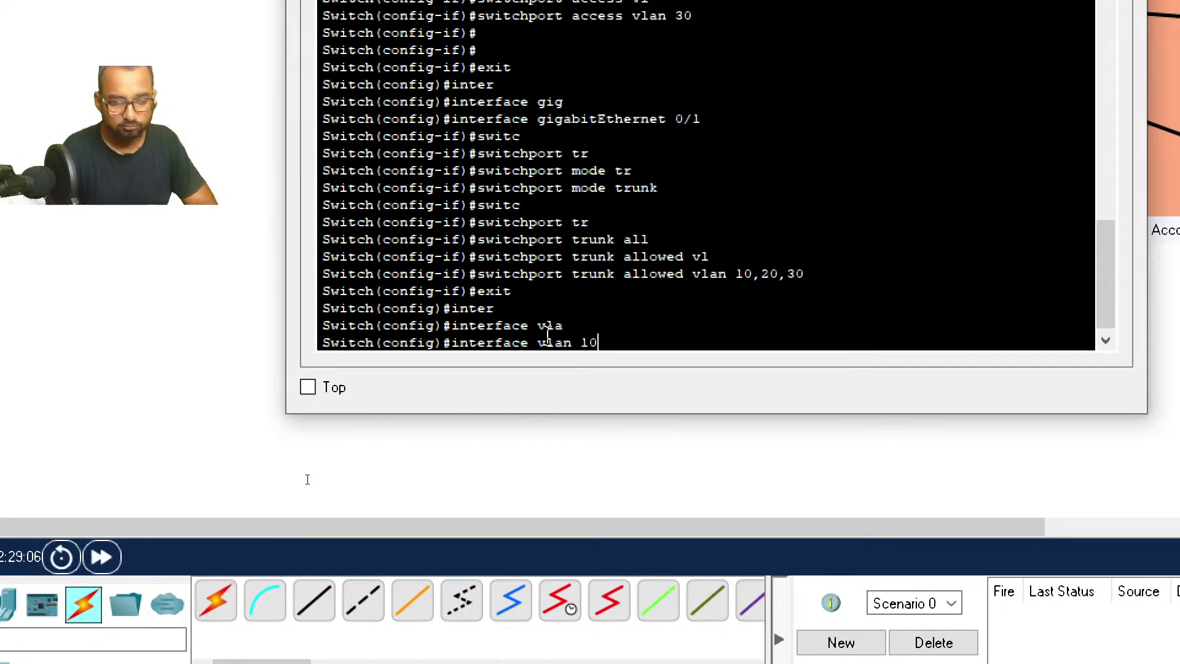
{"action": "type", "text": "0"}
{"action": "key", "text": "Return"}
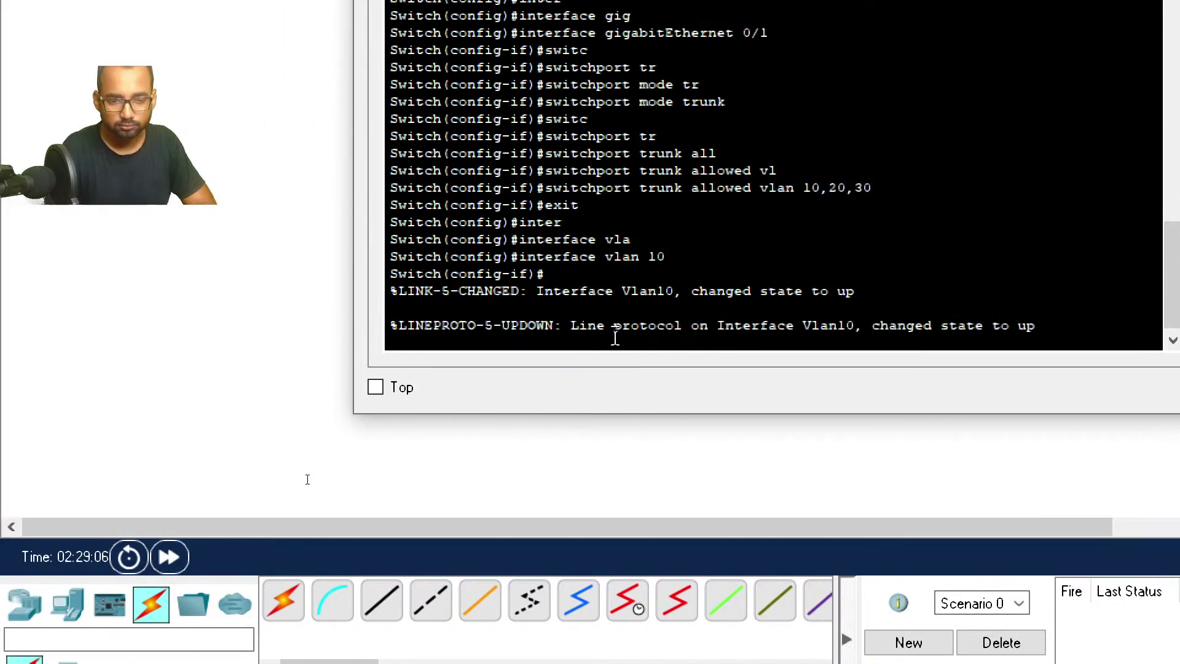
{"action": "key", "text": "Return"}
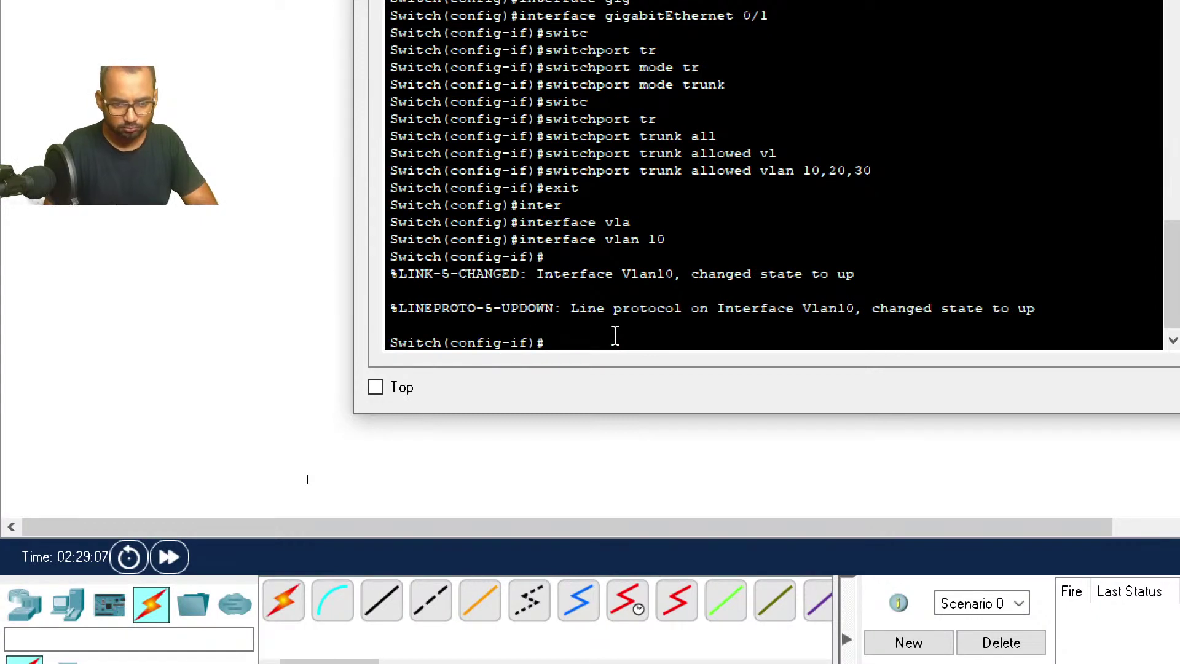
Step: Assign the VLAN 10 interface the address 192.168.1.12 with mask 255.255.255.0 and return to global configuration
{"action": "type", "text": "ip add"}
{"action": "key", "text": "Tab"}
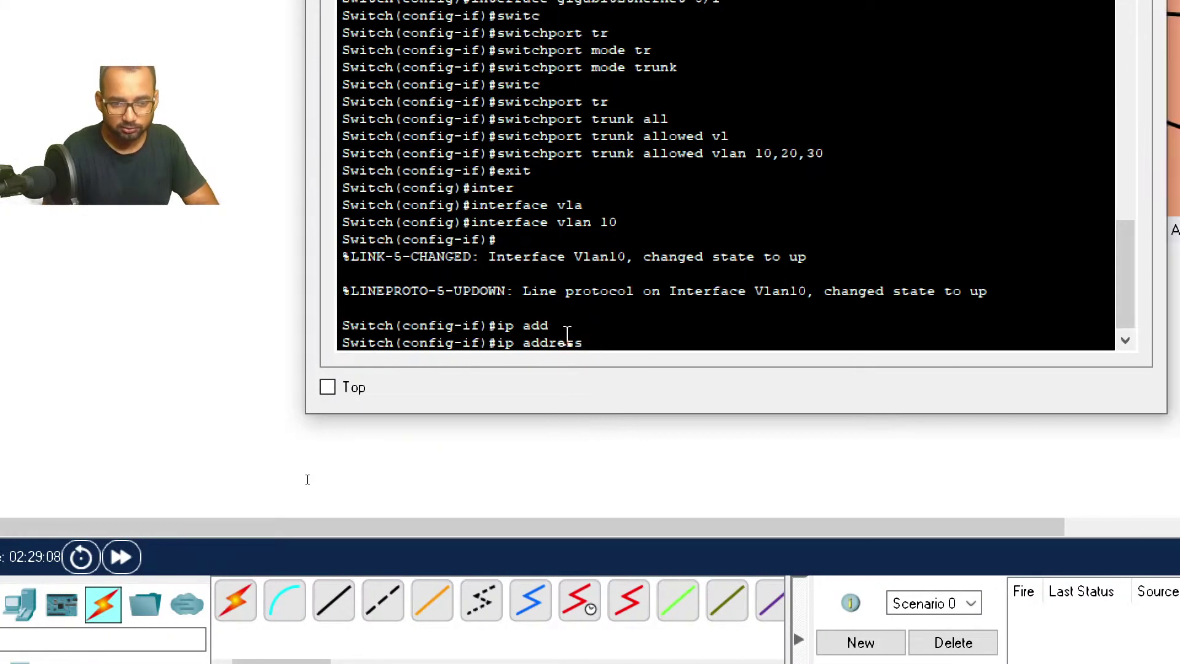
{"action": "type", "text": "192.168."}
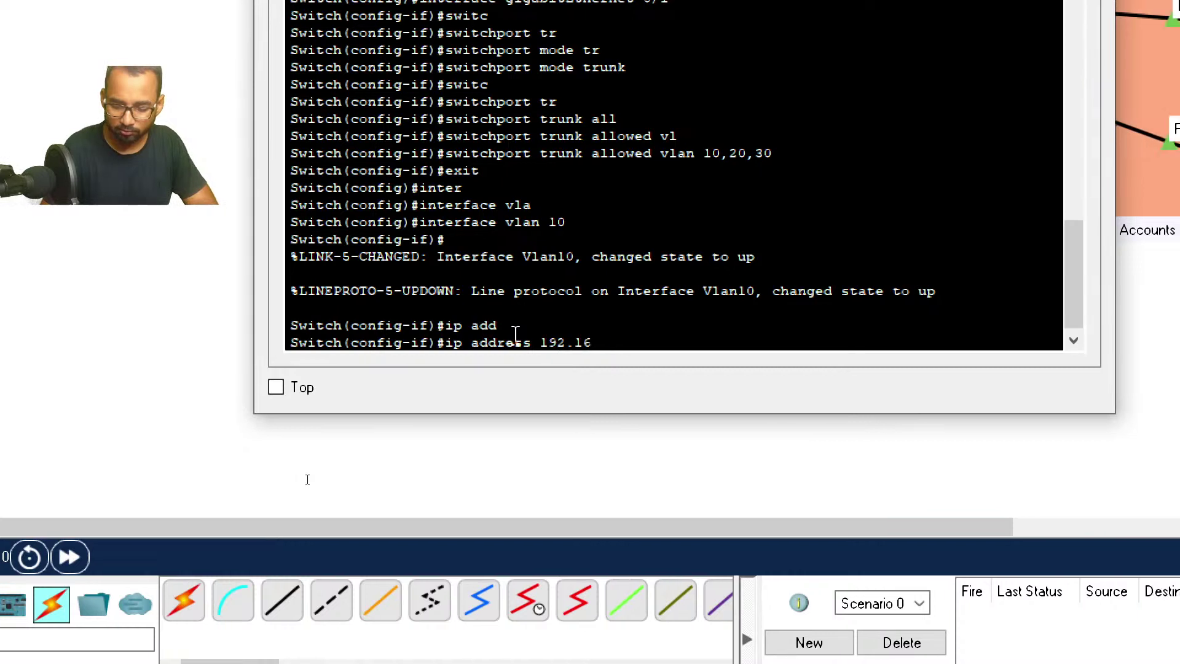
{"action": "type", "text": "1."}
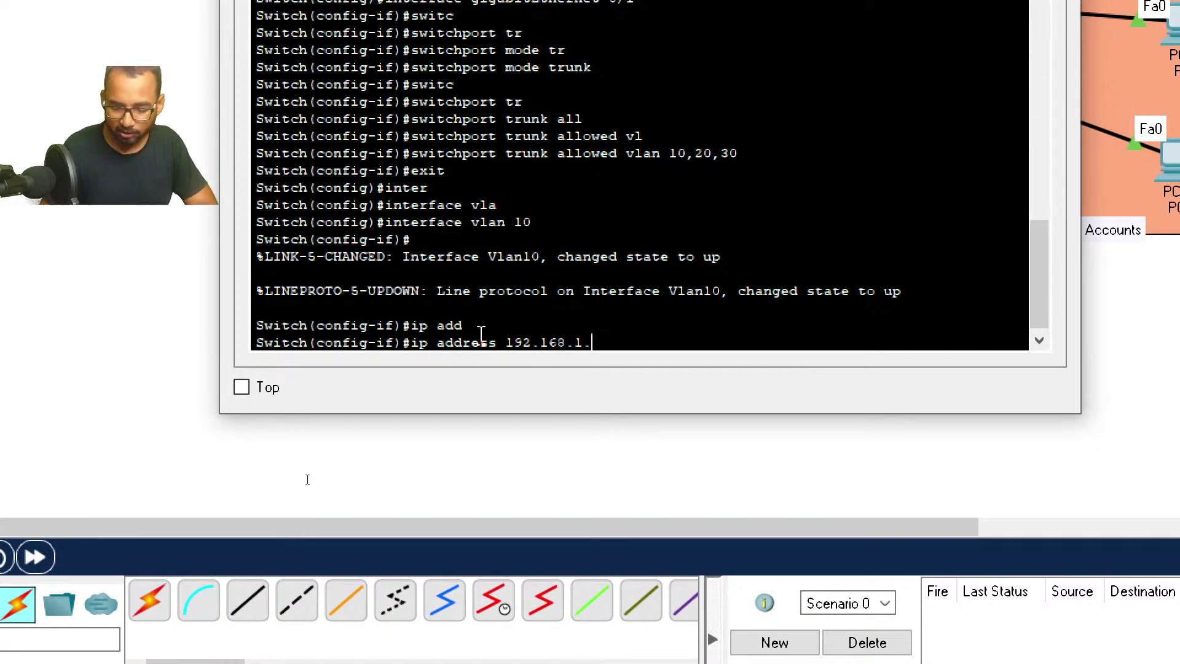
{"action": "type", "text": "1"}
{"action": "type", "text": "2"}
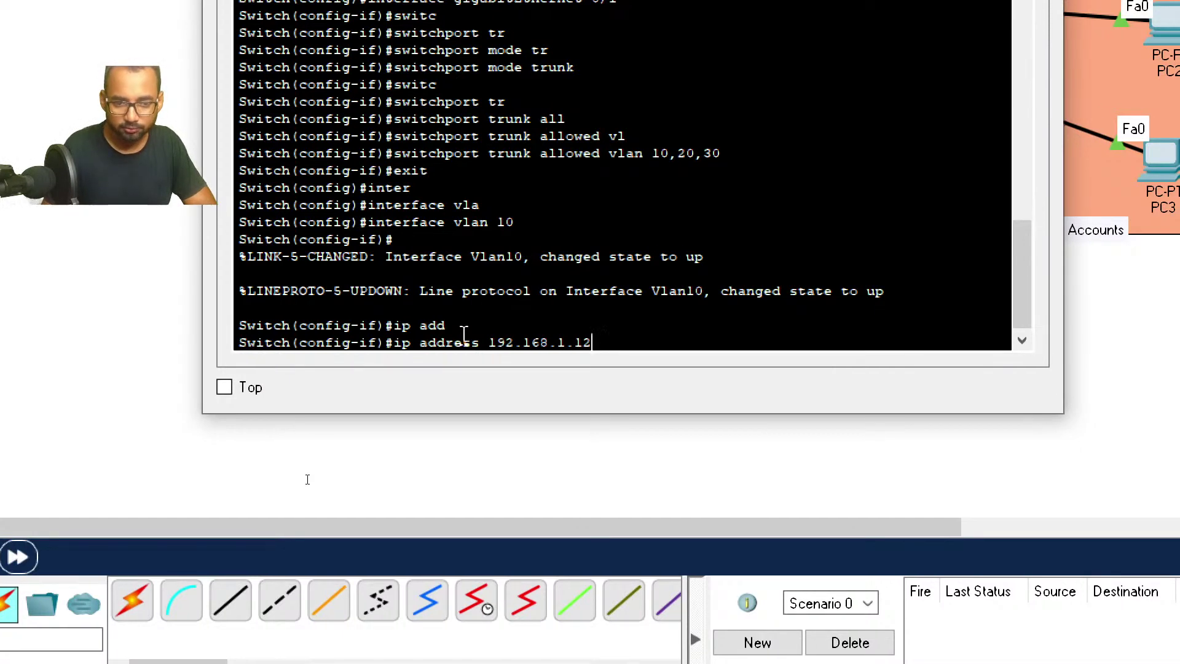
{"action": "type", "text": " 255.255."}
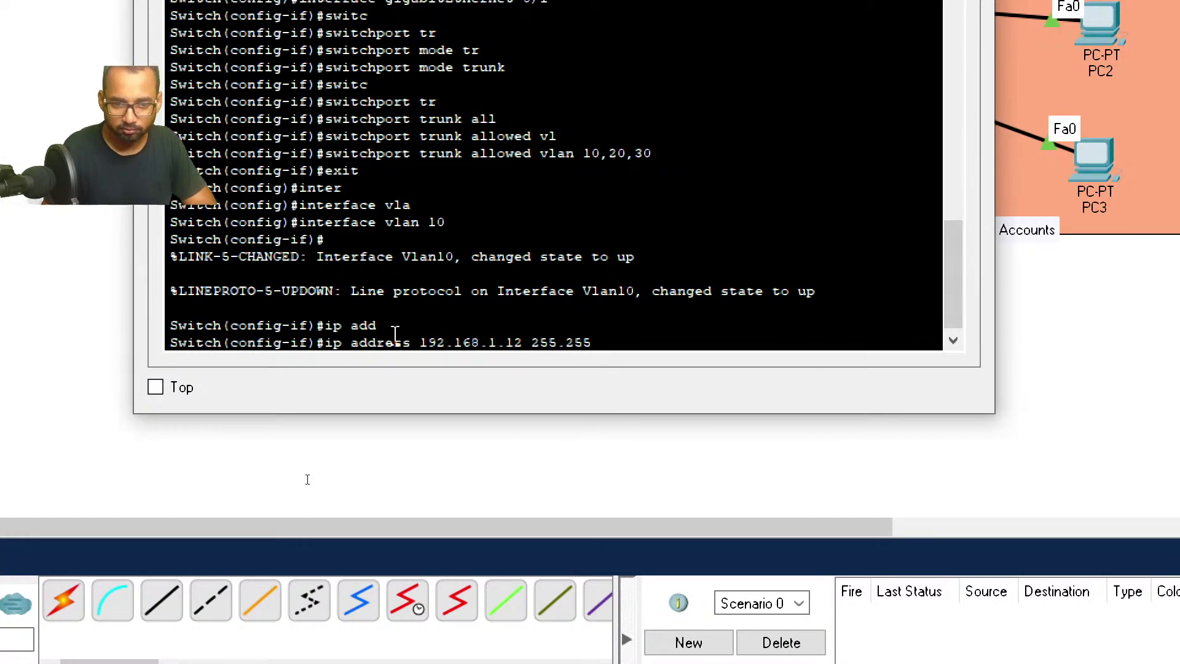
{"action": "type", "text": "255.0"}
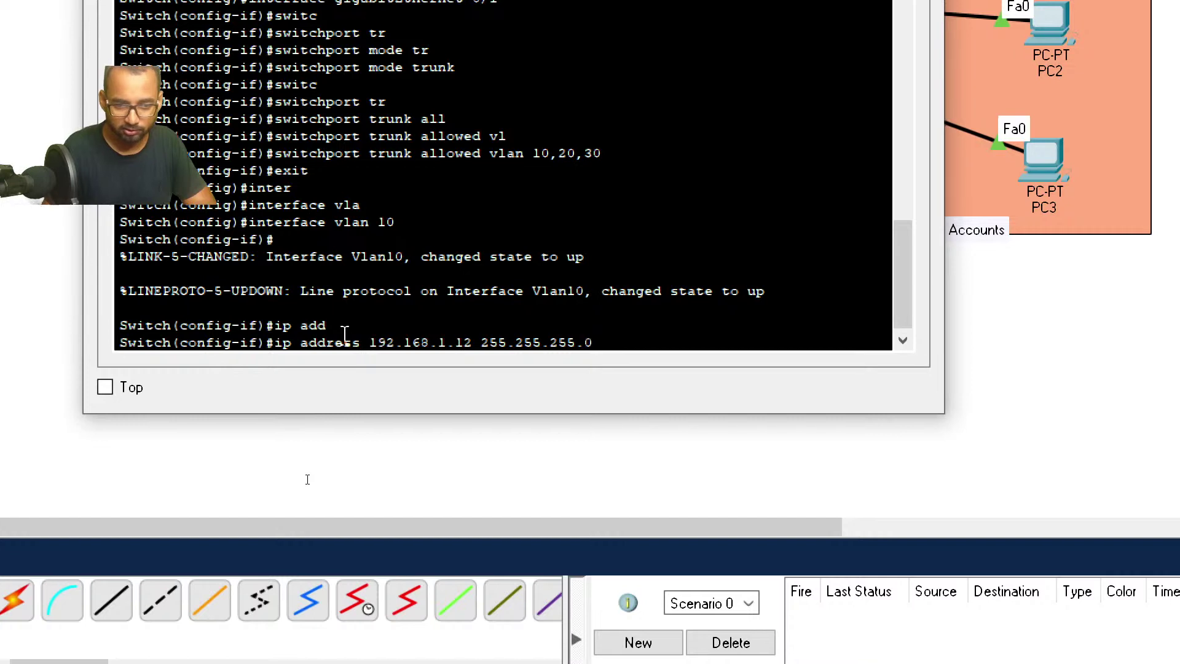
{"action": "key", "text": "Return"}
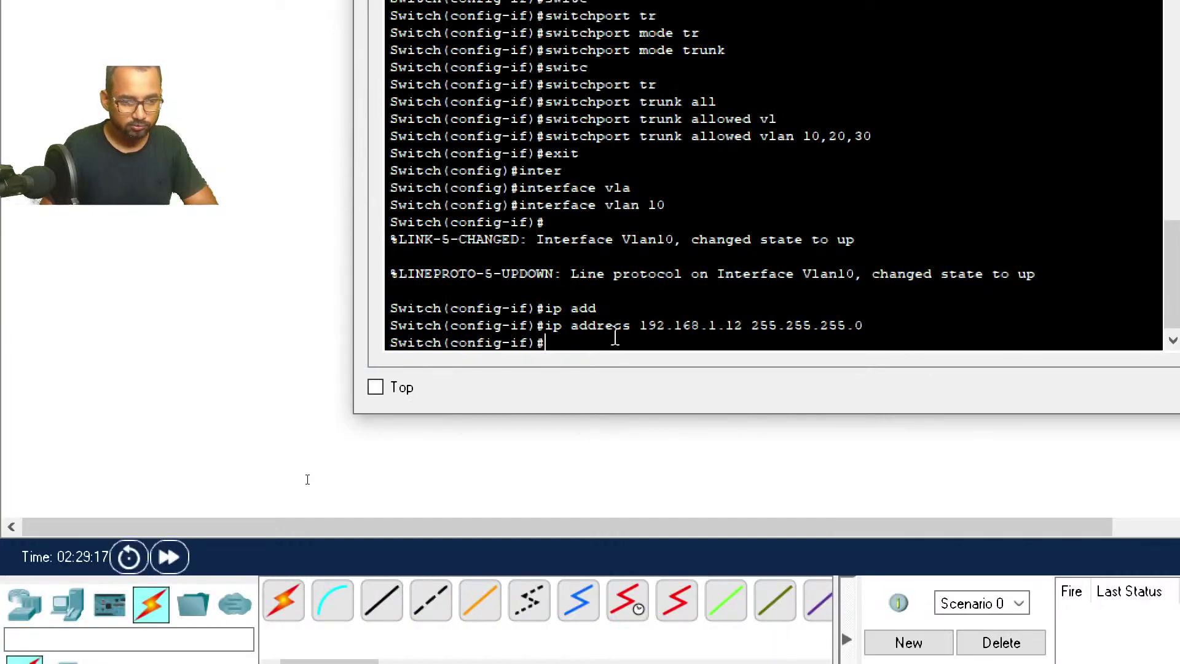
{"action": "type", "text": "exit"}
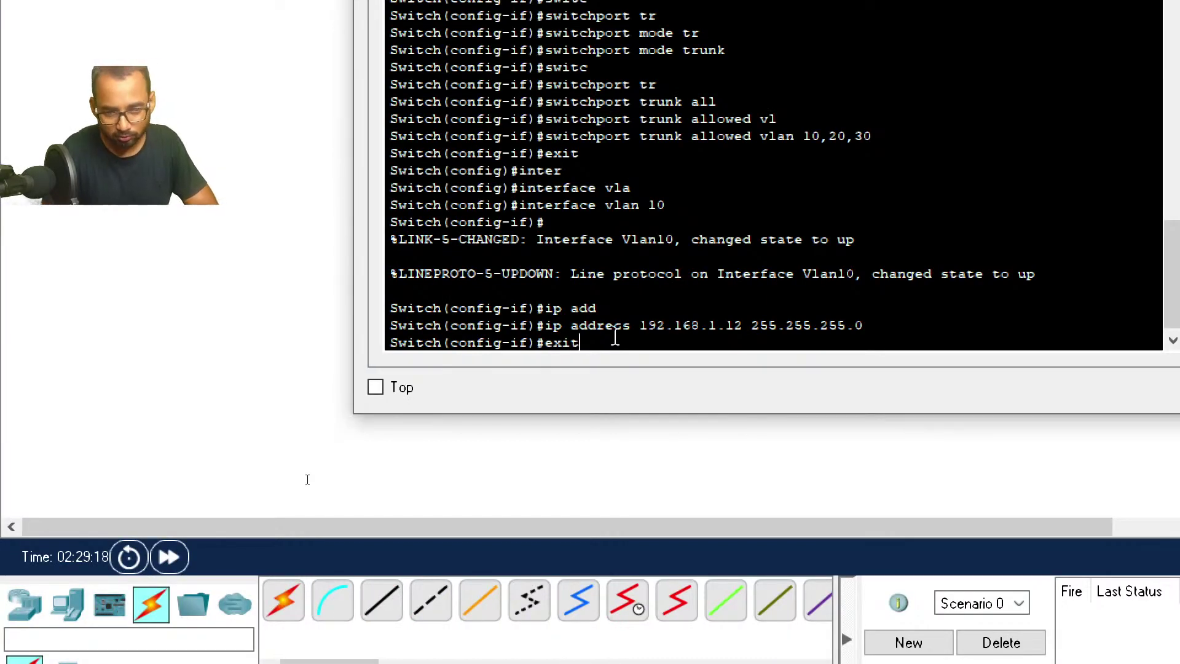
{"action": "key", "text": "Return"}
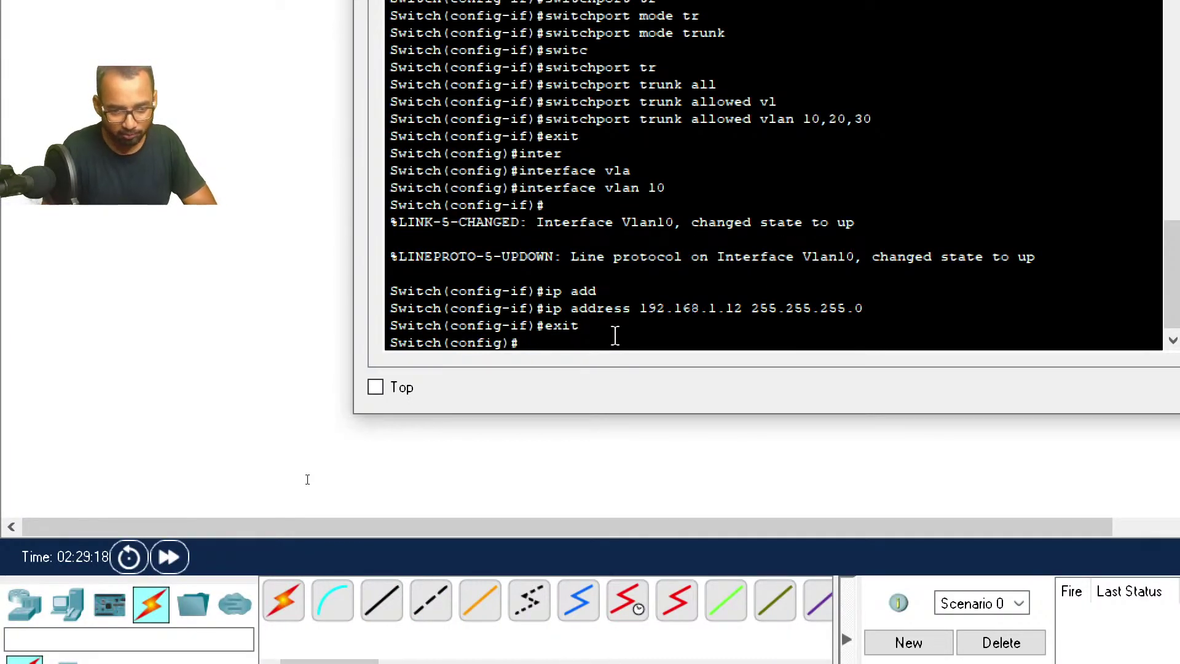
{"action": "type", "text": "i"}
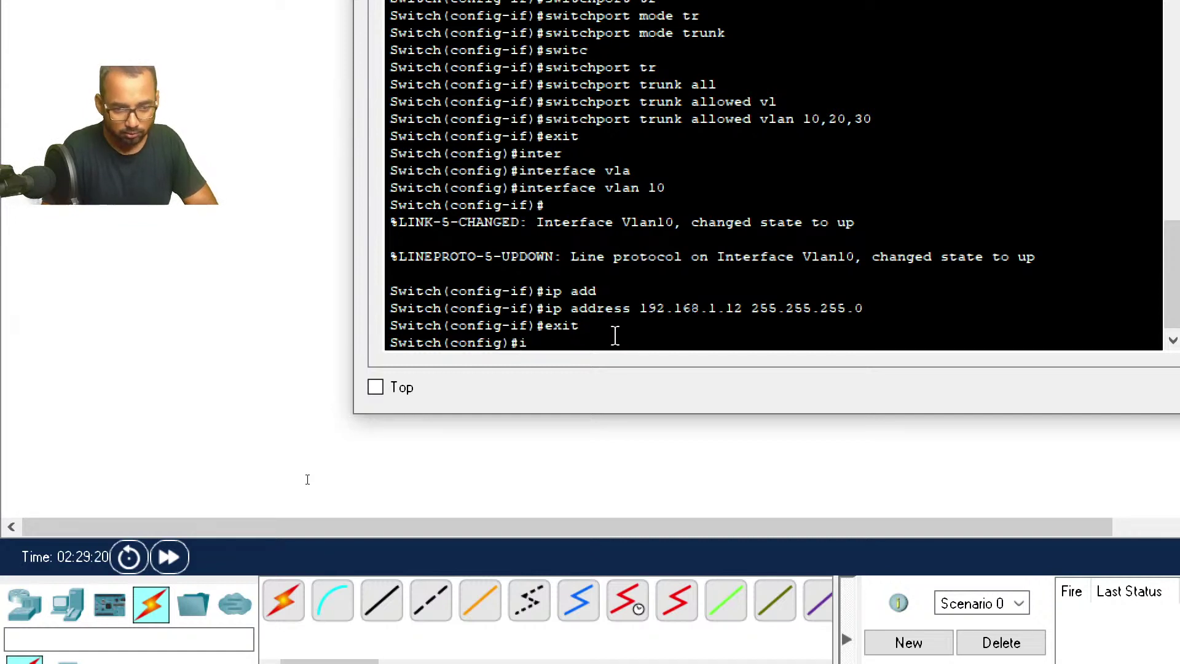
{"action": "key", "text": "BackSpace"}
{"action": "key", "text": "BackSpace"}
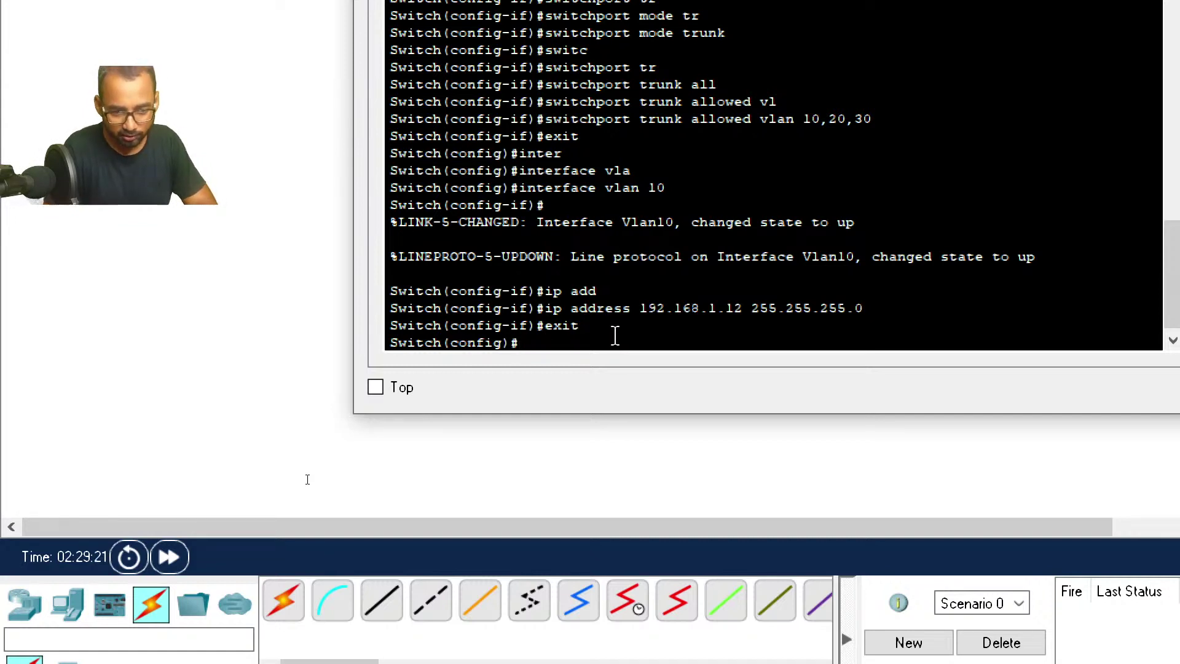
Step: Enter interface configuration for VLAN 20 on the switch with "interface vlan 20"
{"action": "type", "text": "interf"}
{"action": "key", "text": "Tab"}
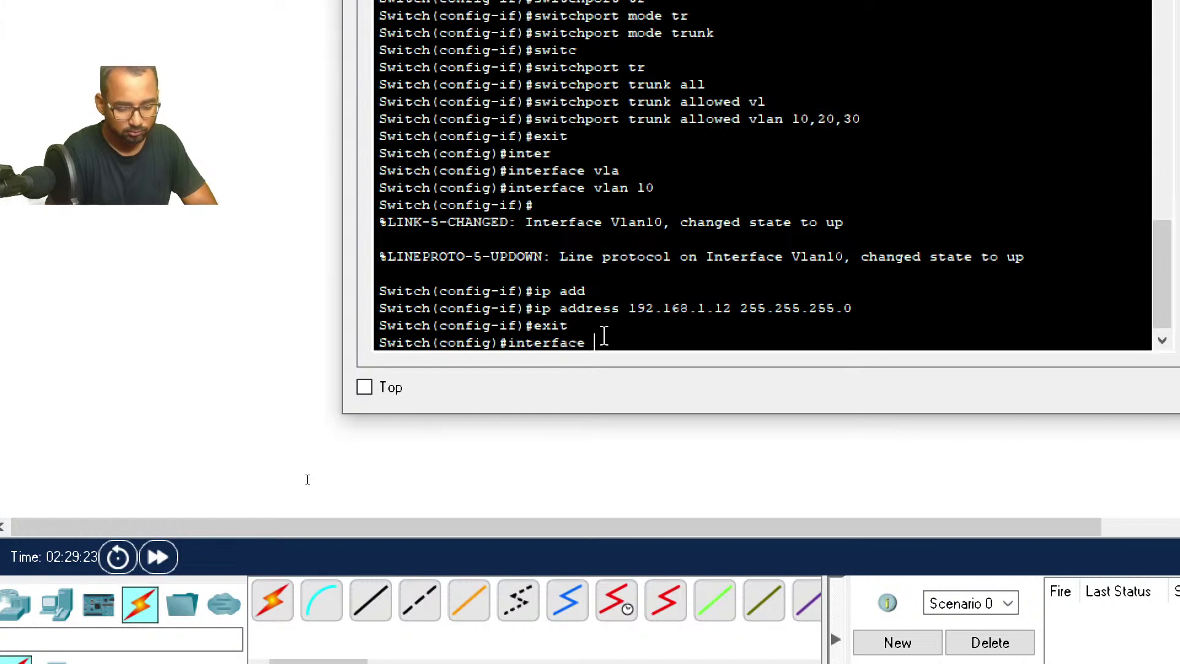
{"action": "type", "text": "vlan 20"}
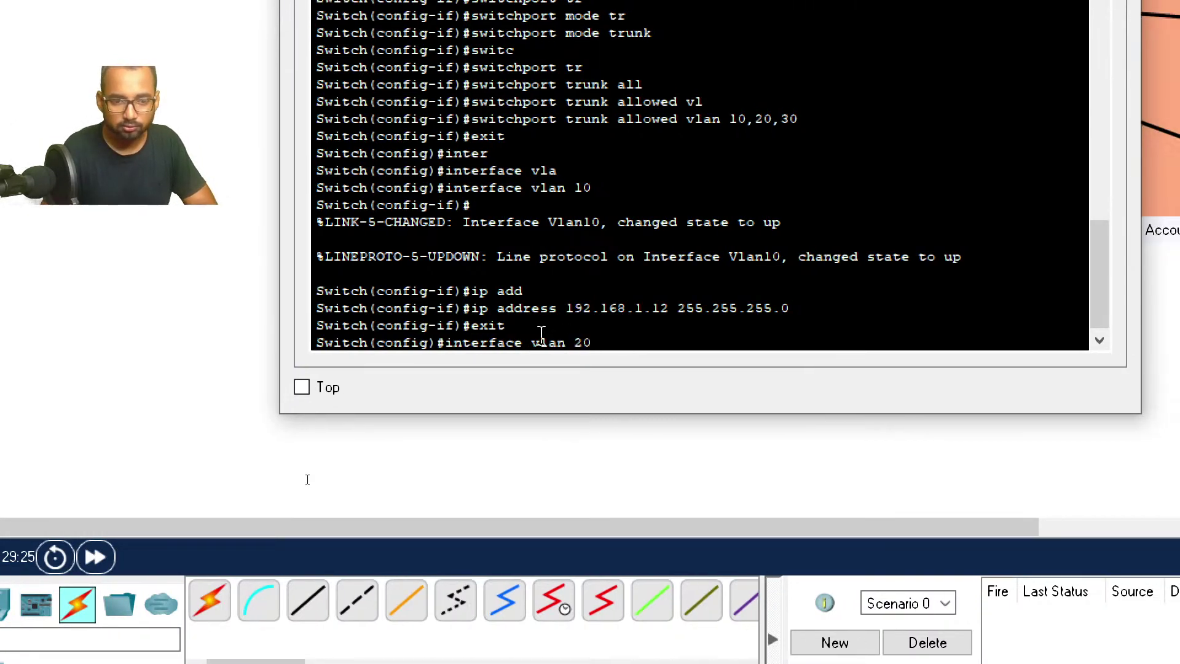
{"action": "key", "text": "Return"}
{"action": "key", "text": "Return"}
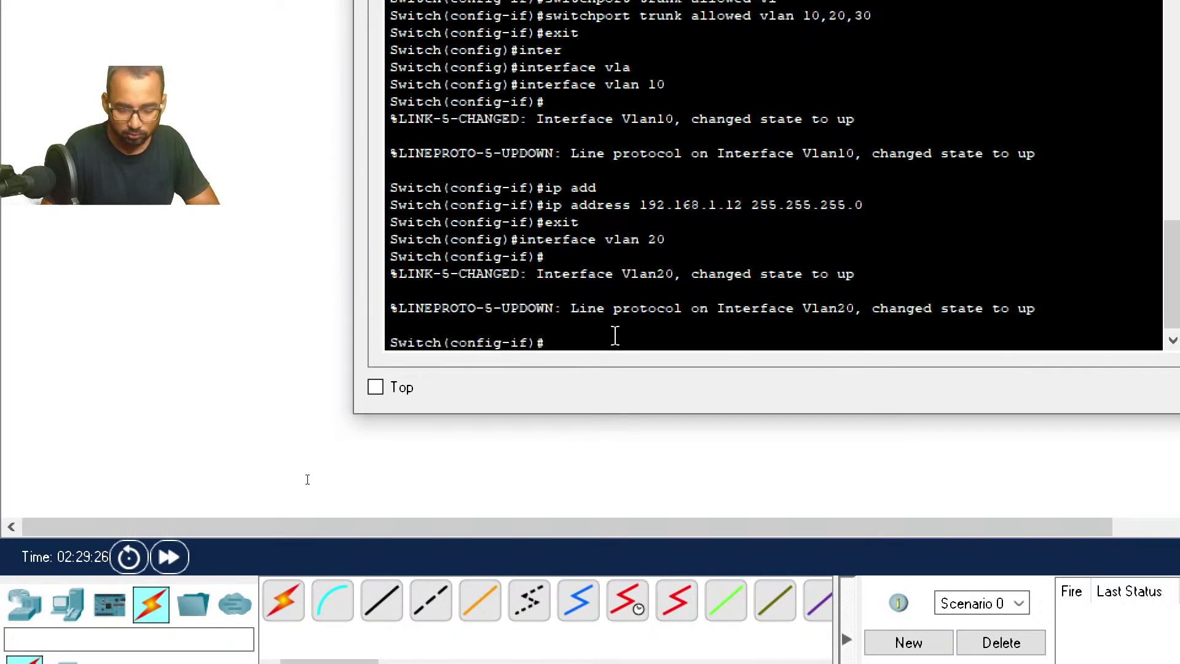
Step: Assign the VLAN 20 interface the address 192.168.2.12 with mask 255.255.255.0 and return to global configuration
{"action": "type", "text": "ip add"}
{"action": "key", "text": "Tab"}
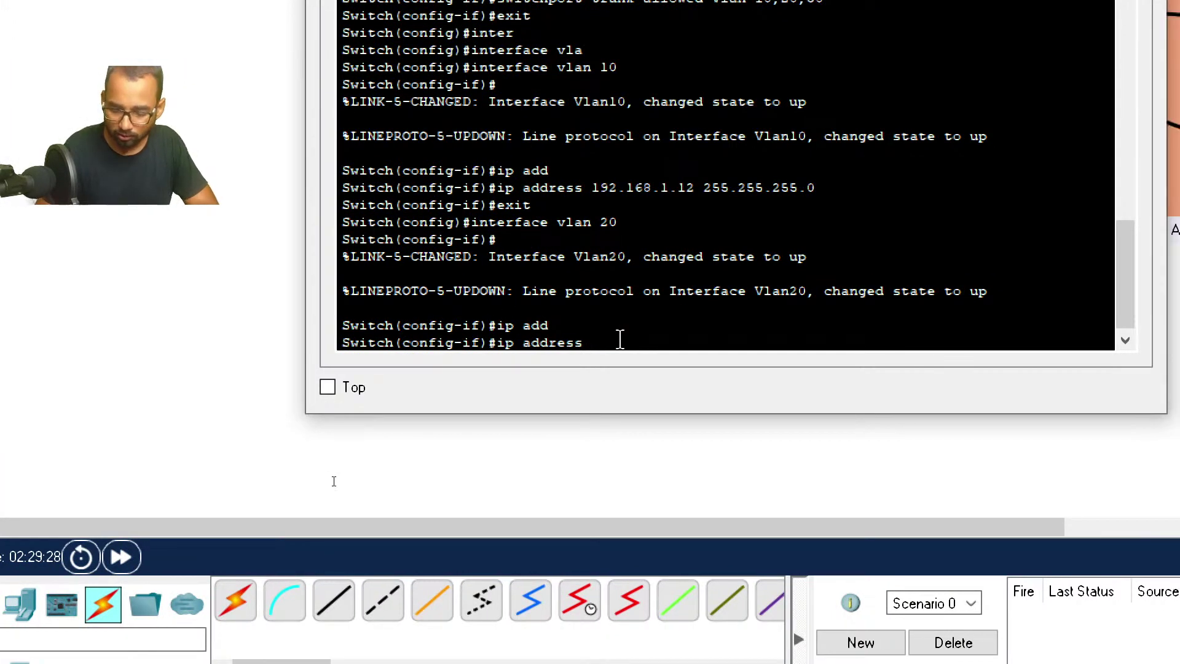
{"action": "type", "text": "192.168.2."}
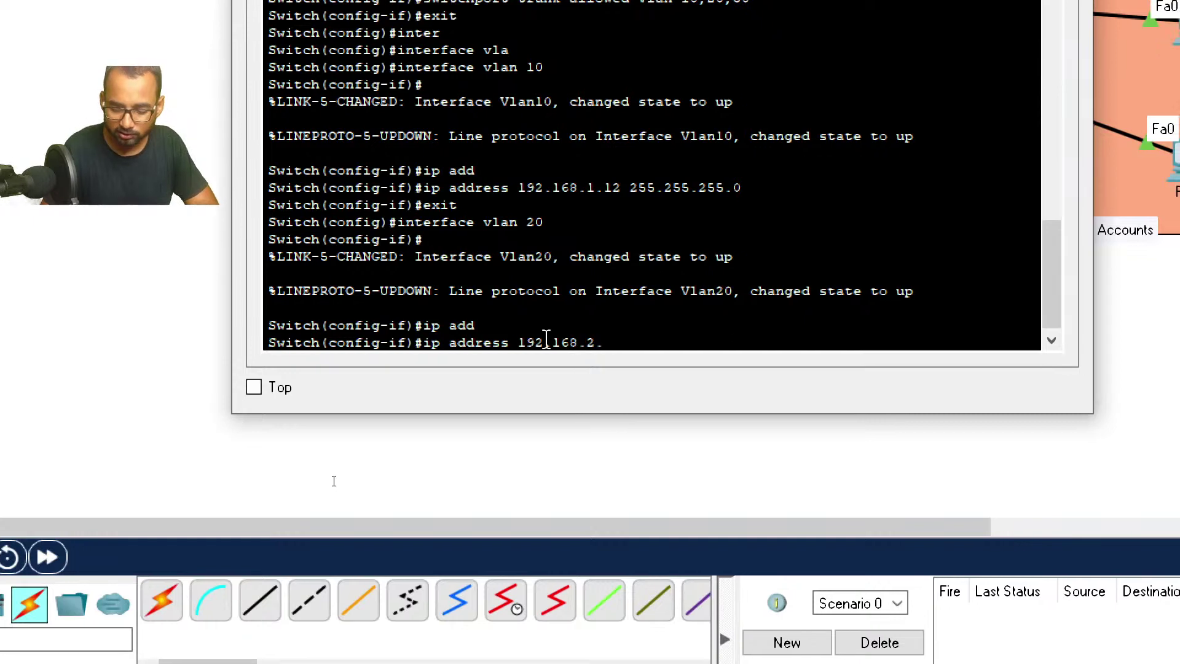
{"action": "type", "text": "12"}
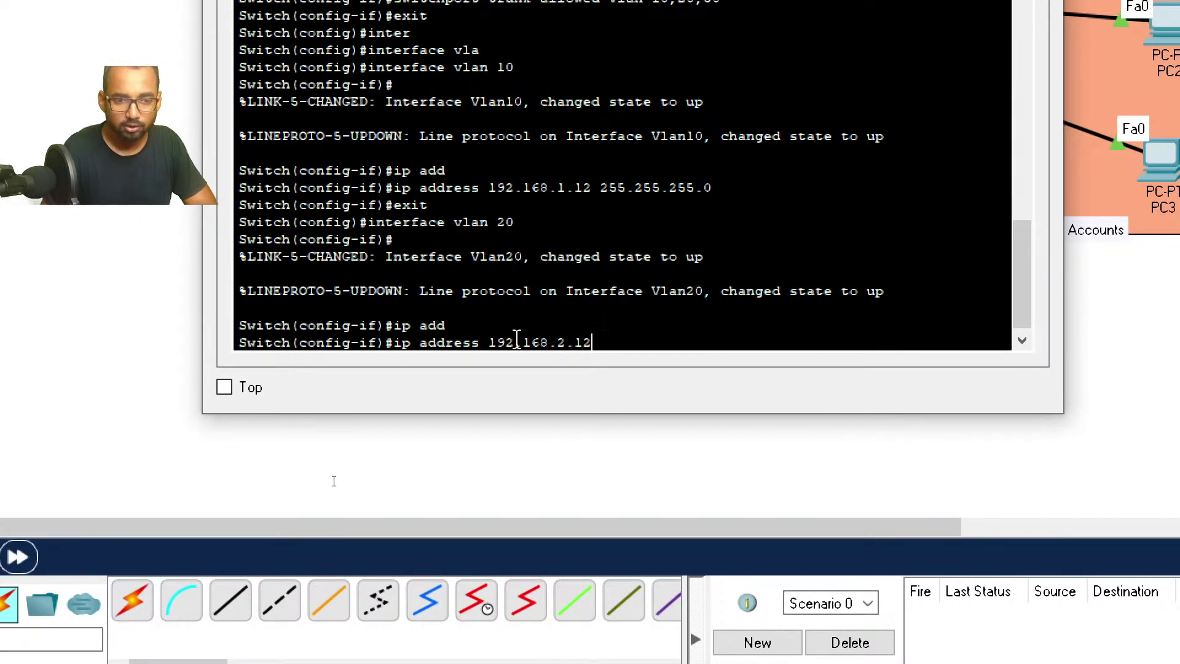
{"action": "type", "text": " 255.25"}
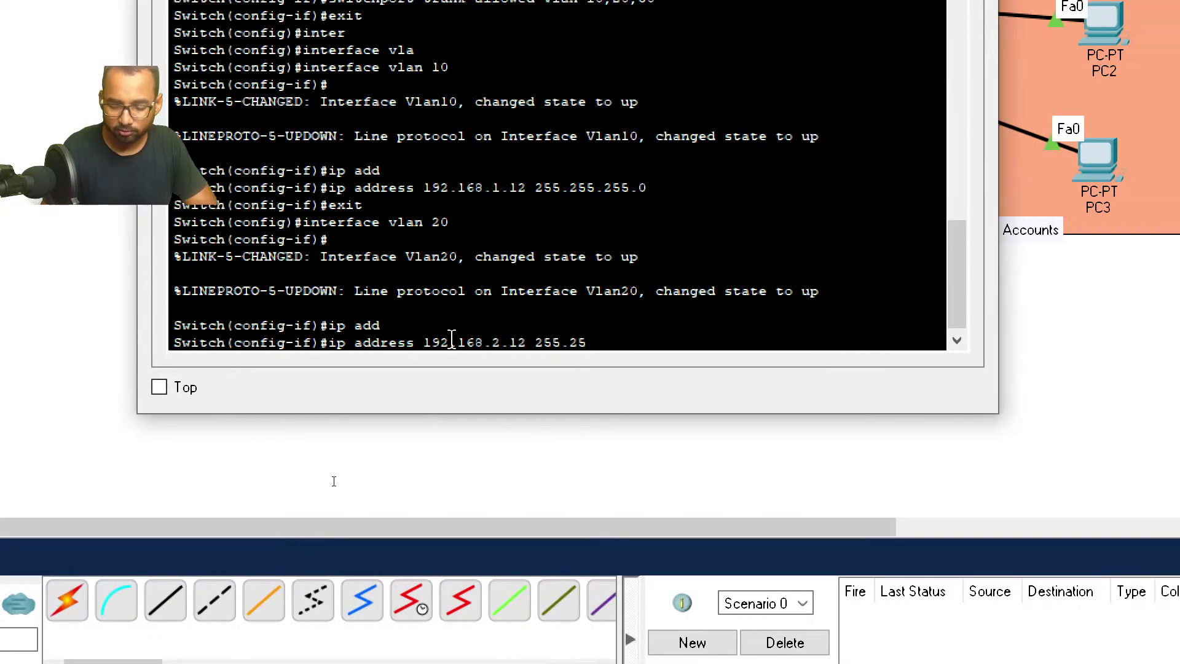
{"action": "type", "text": "5."}
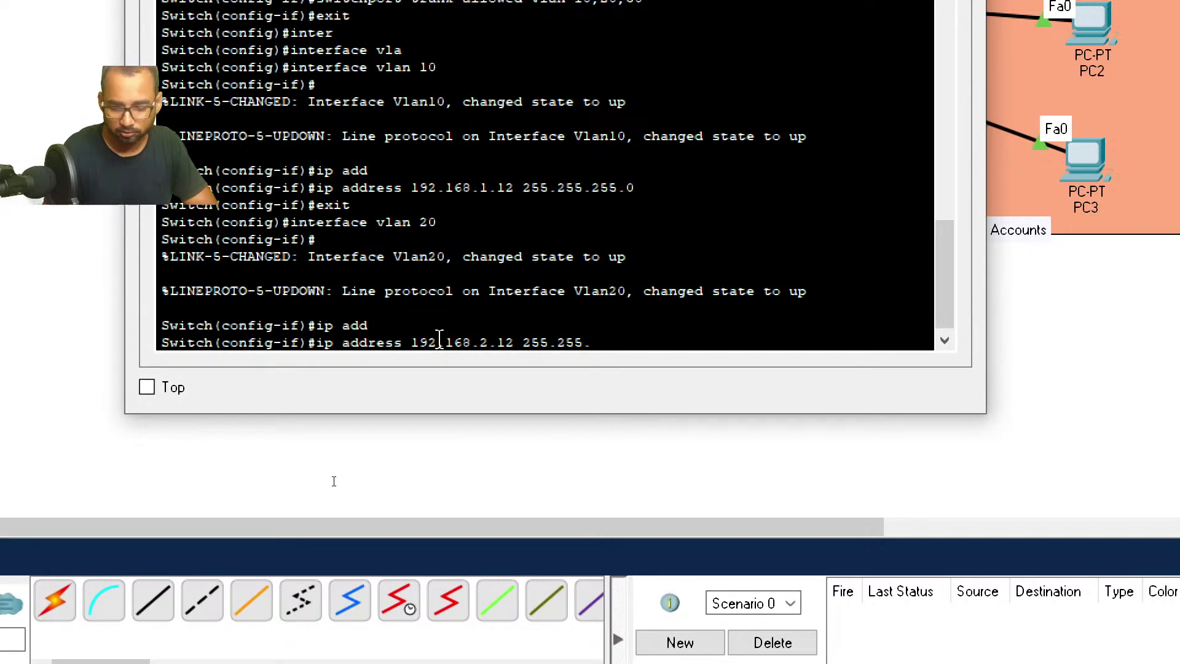
{"action": "type", "text": "255.0"}
{"action": "key", "text": "Return"}
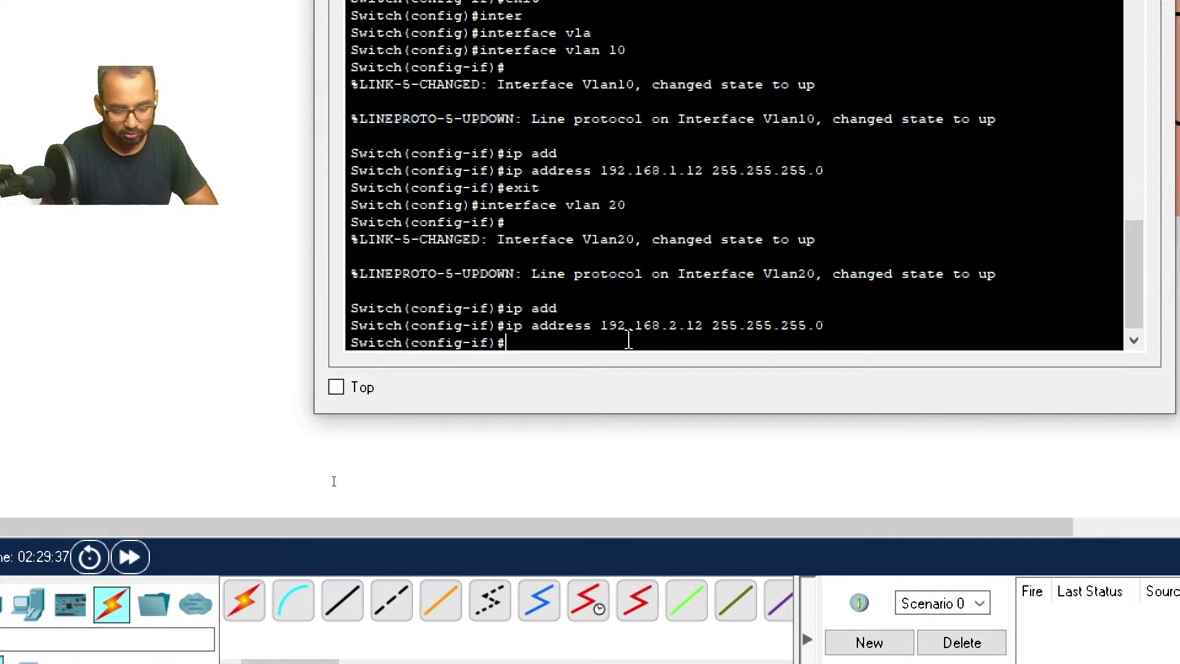
{"action": "type", "text": "exit"}
{"action": "key", "text": "Return"}
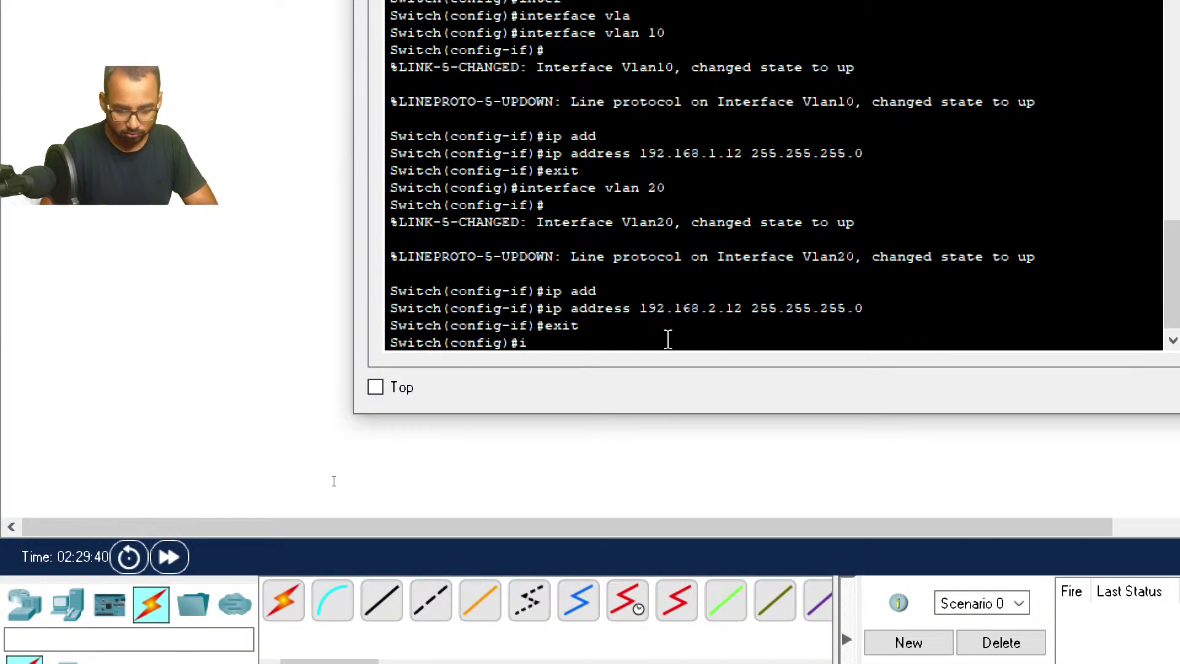
Step: Enter interface configuration for VLAN 30 on the switch with "interface vlan 30"
{"action": "type", "text": "interf"}
{"action": "key", "text": "Tab"}
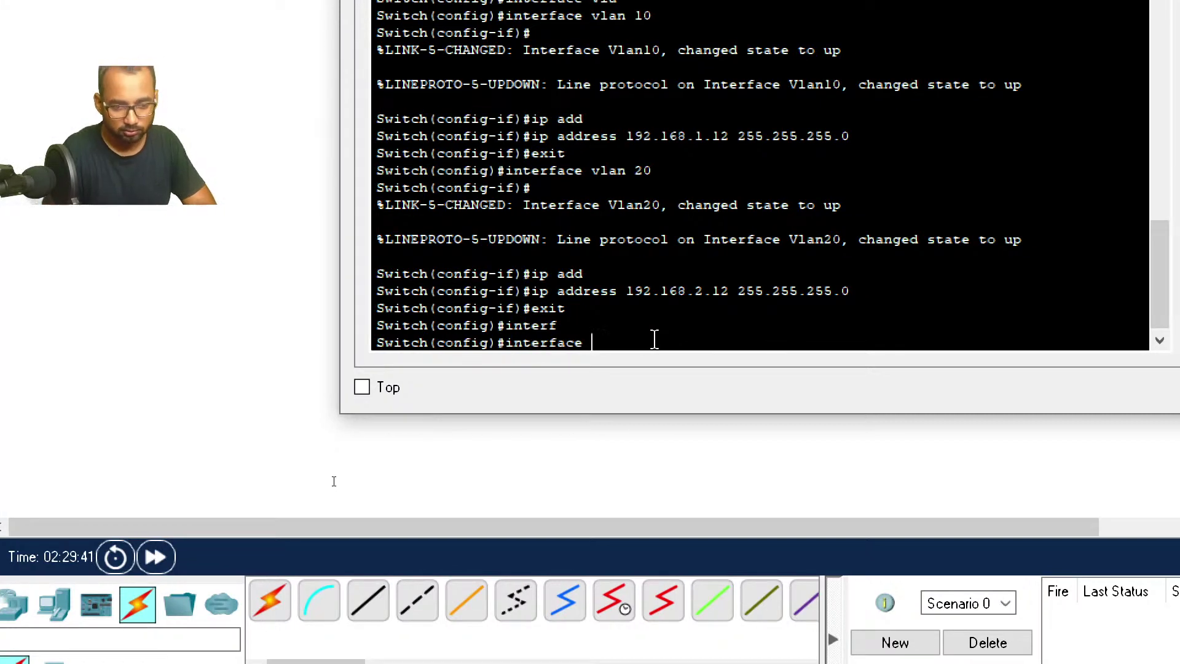
{"action": "type", "text": "vlan 30"}
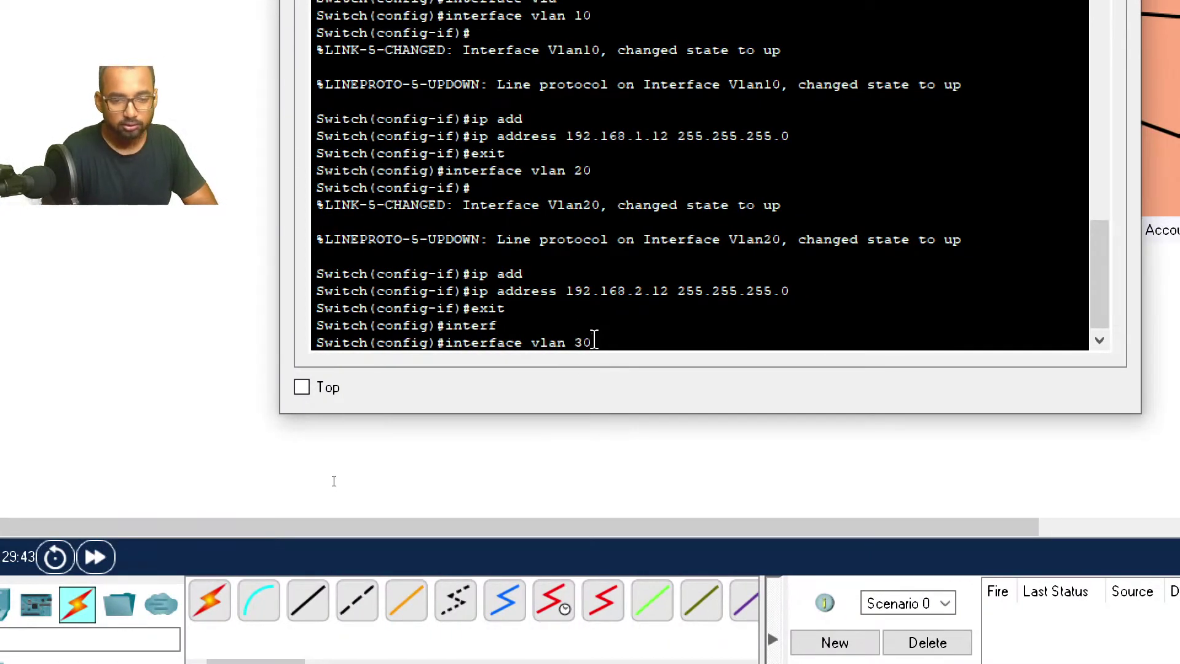
{"action": "key", "text": "Return"}
{"action": "key", "text": "Return"}
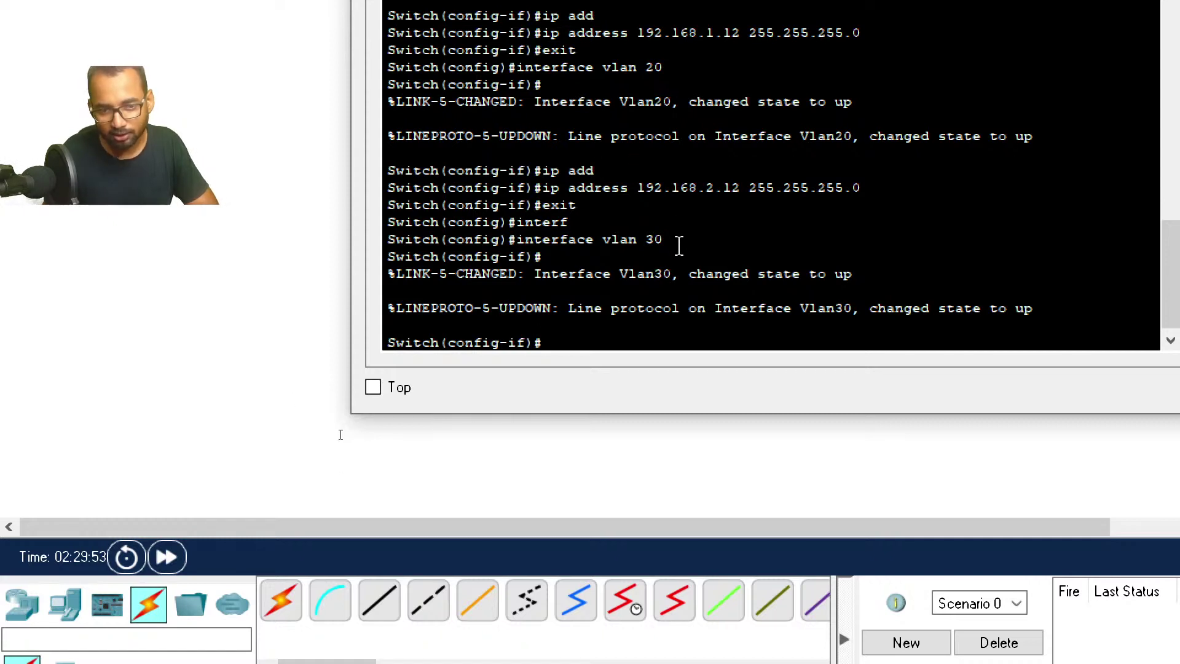
Step: Assign the VLAN 30 interface the address 192.168.3.12 with mask 255.255.255.0 and return to global configuration
{"action": "scroll", "coordinate": [679, 246], "scroll_direction": "up", "scroll_amount": 2}
{"action": "scroll", "coordinate": [678, 245], "scroll_direction": "down", "scroll_amount": 2}
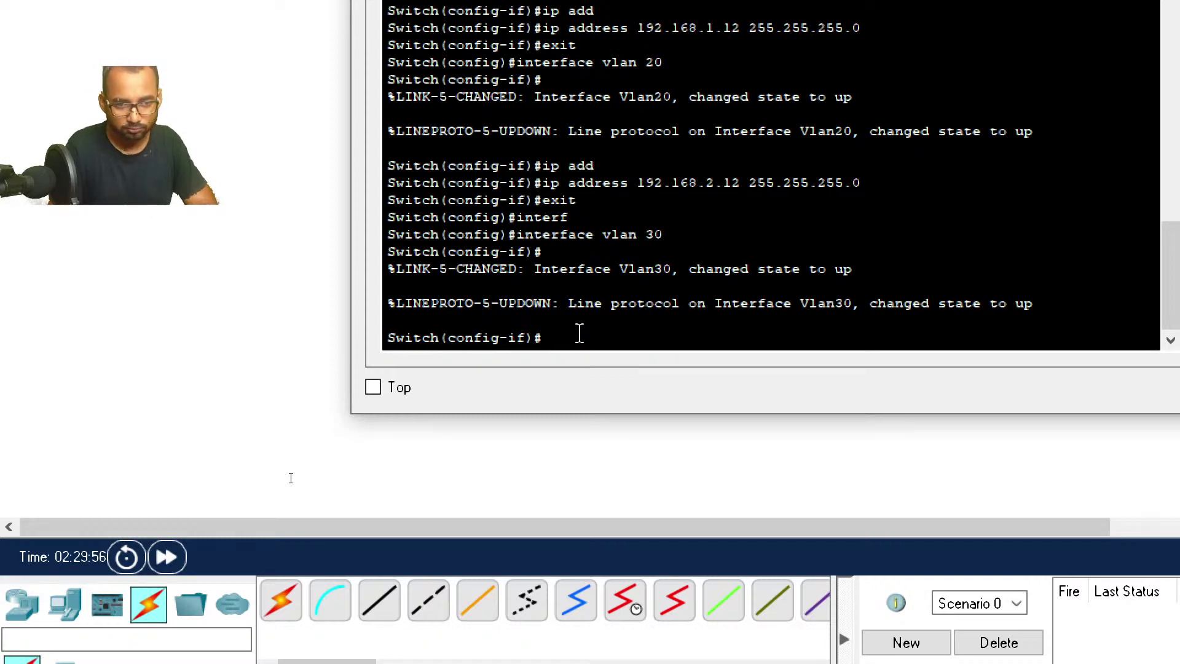
{"action": "type", "text": "ip add"}
{"action": "key", "text": "Tab"}
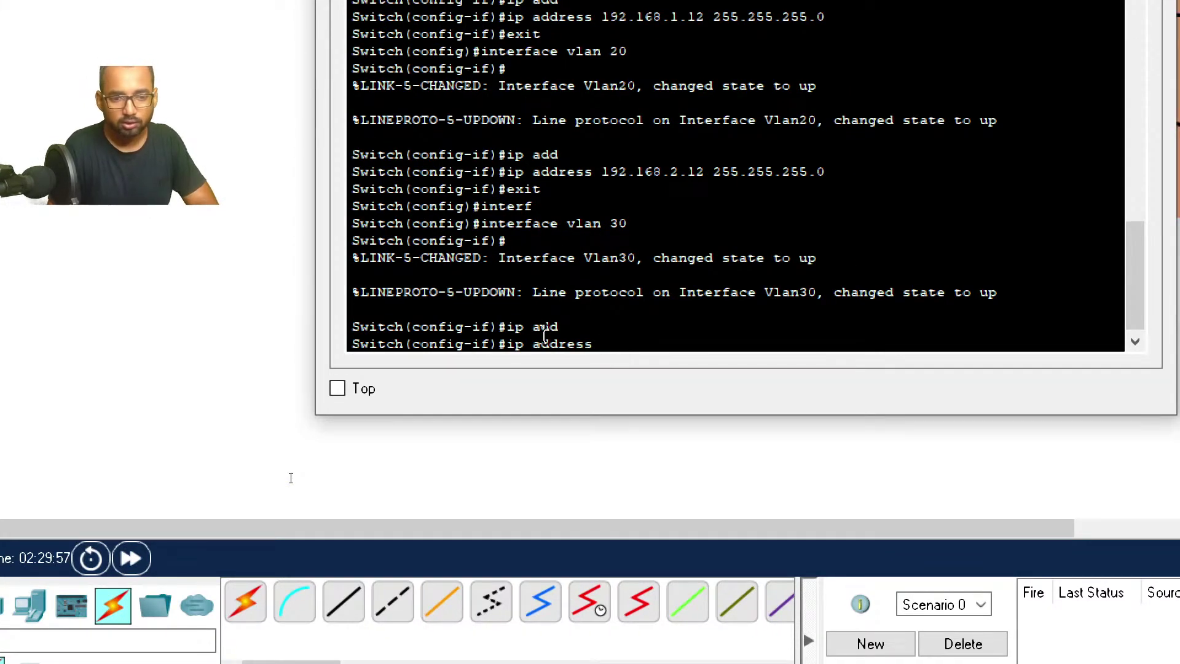
{"action": "type", "text": "192.168"}
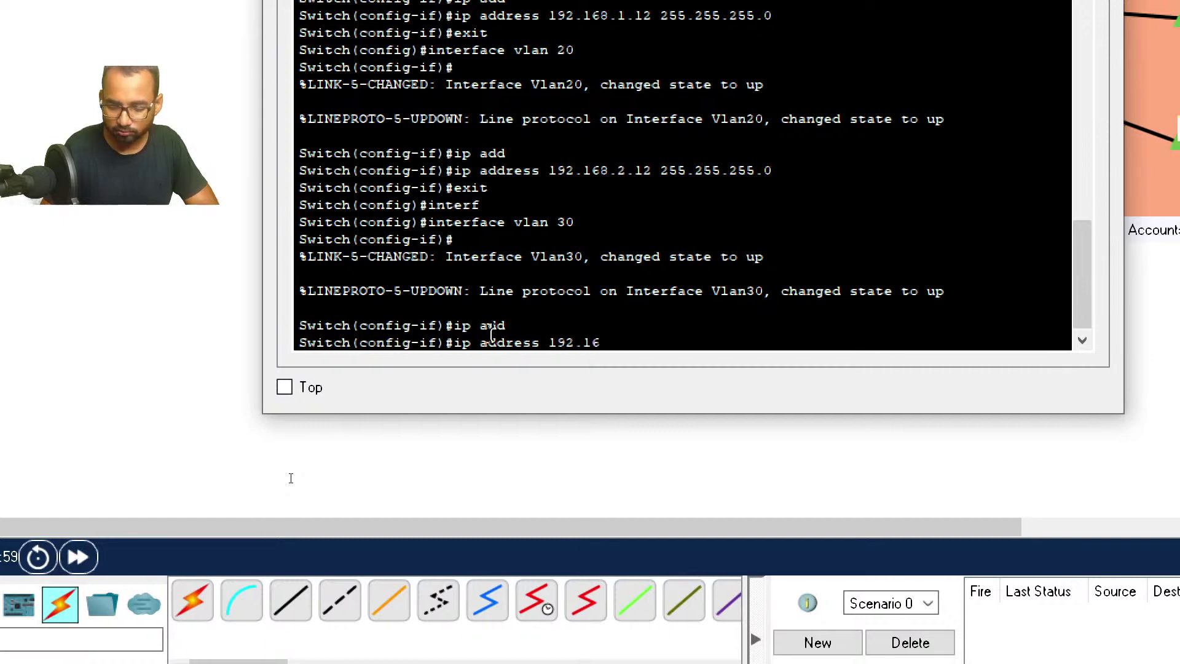
{"action": "type", "text": ".3.1"}
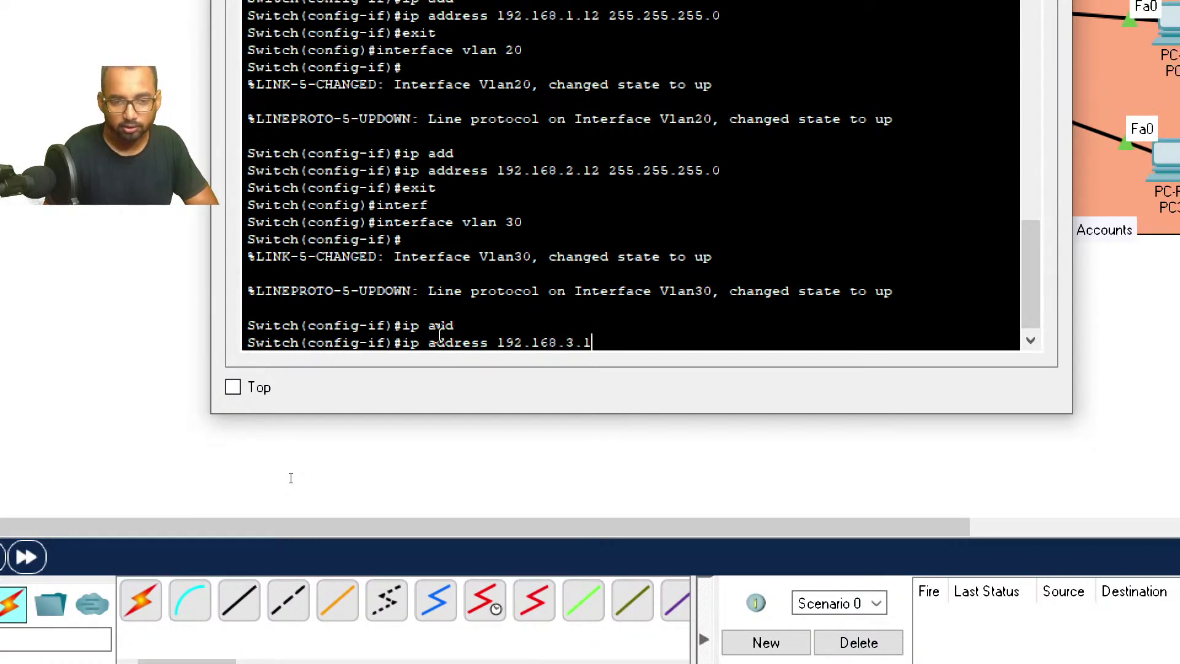
{"action": "type", "text": "2 "}
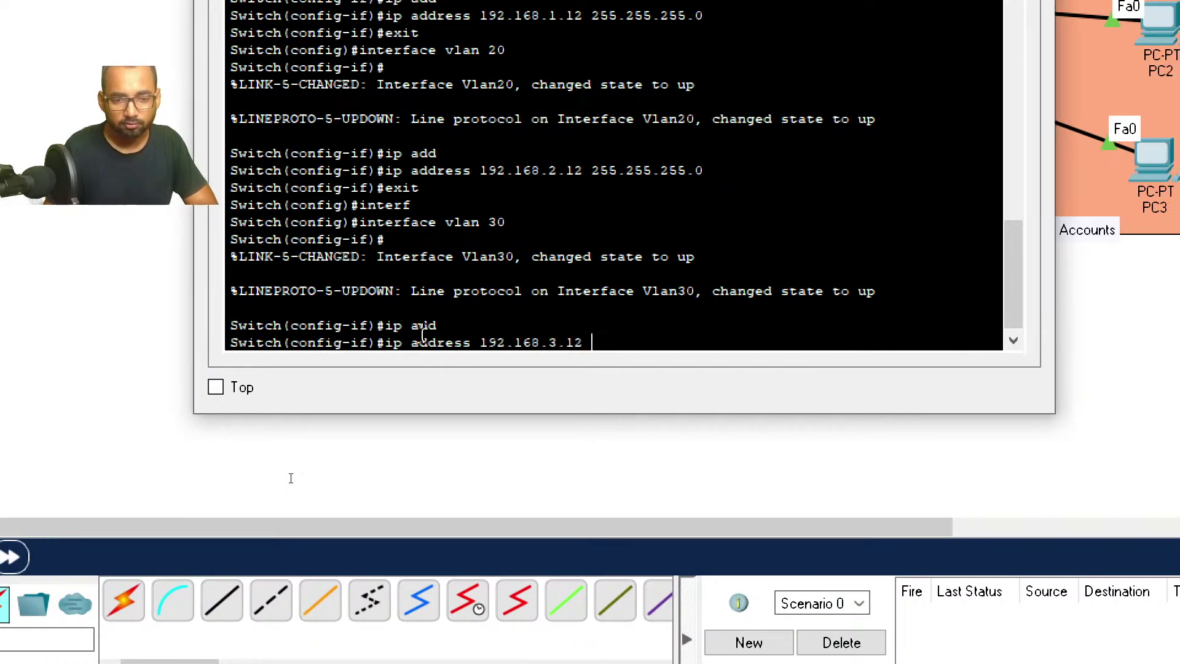
{"action": "type", "text": "255.255.2"}
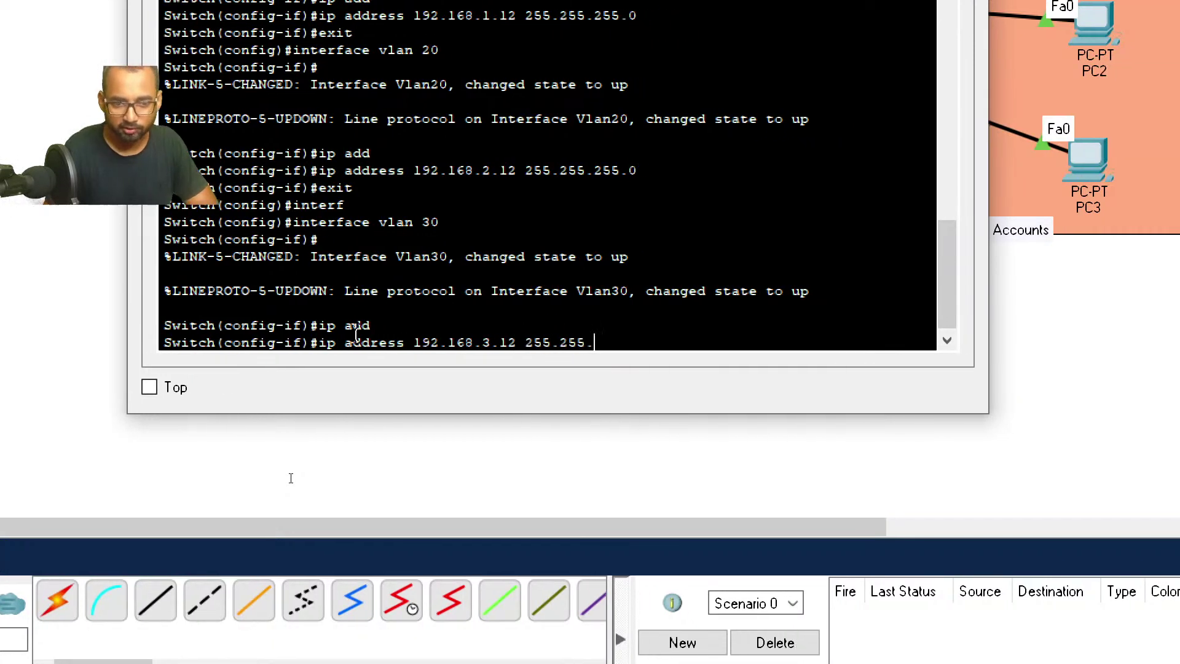
{"action": "type", "text": "55.0"}
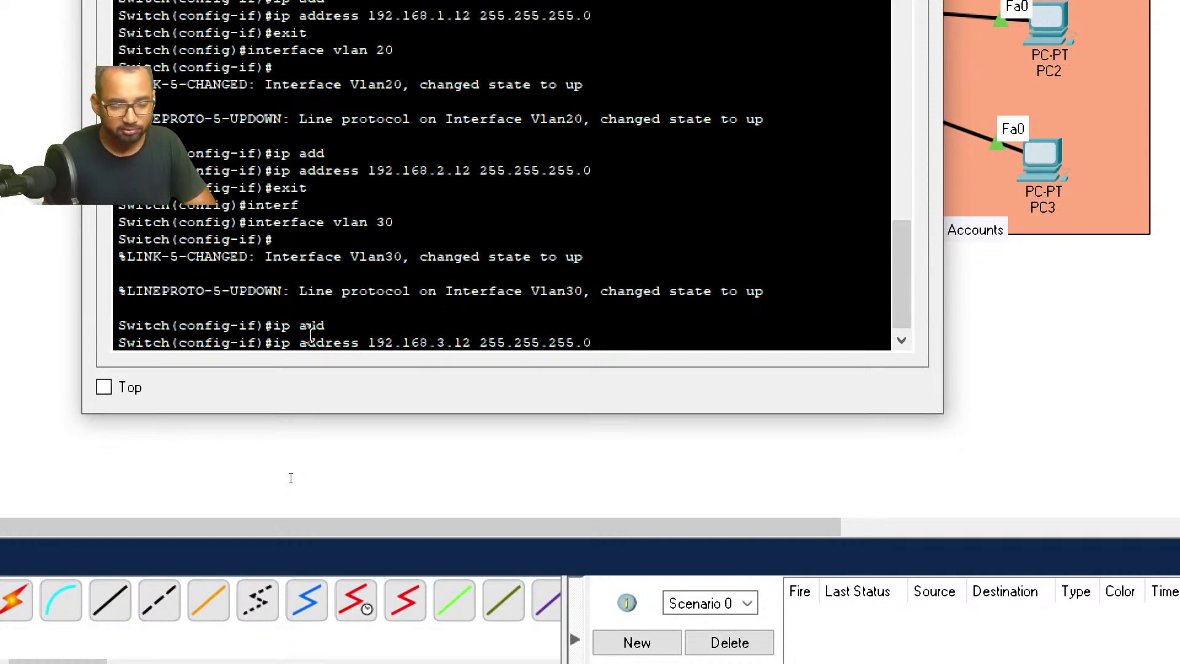
{"action": "key", "text": "Return"}
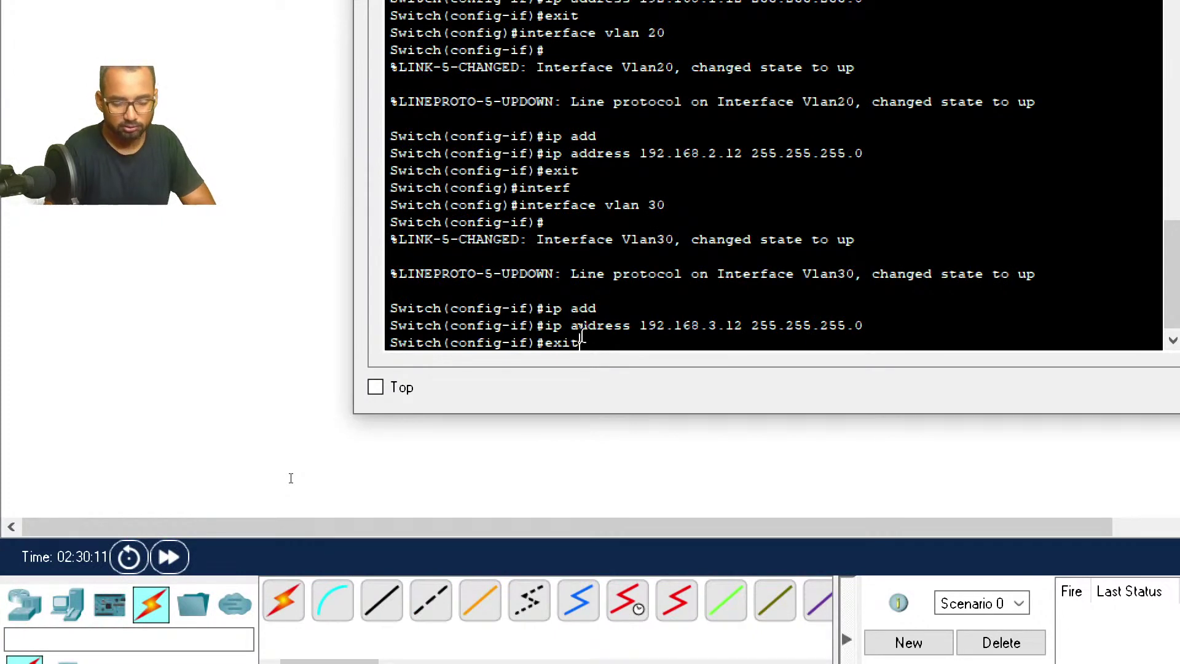
{"action": "type", "text": "exit"}
{"action": "key", "text": "Return"}
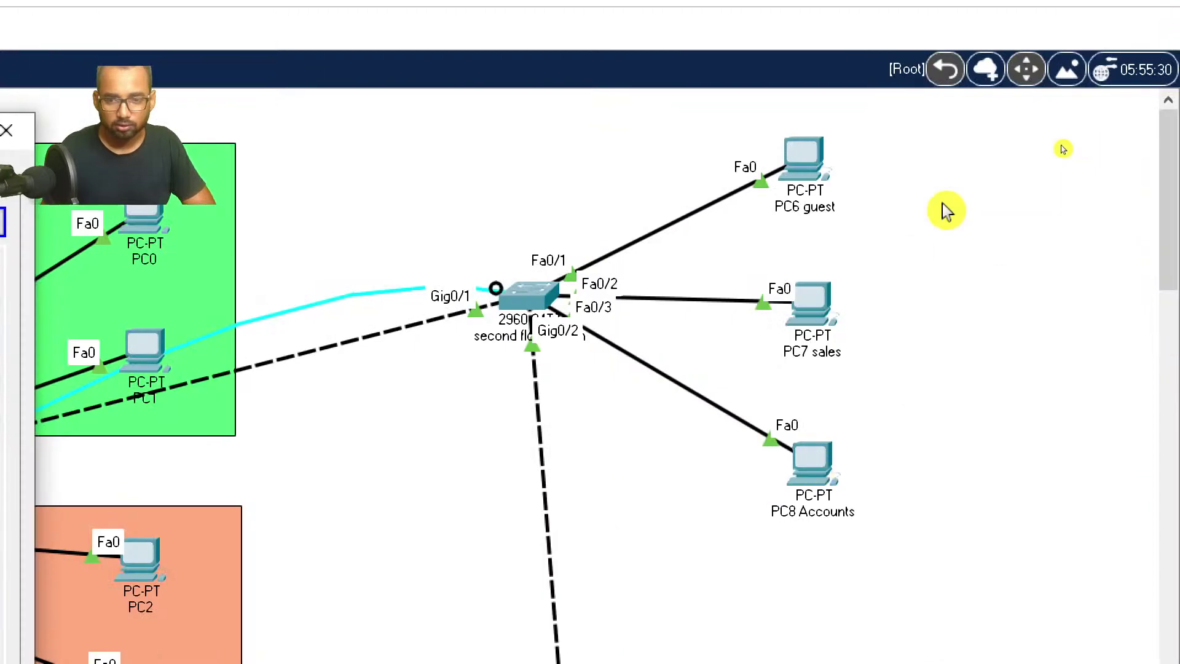
Step: Extend the label of the second floor guest PC to read "PC6 guest 192.168.1.13/24"
{"action": "left_click", "coordinate": [803, 209]}
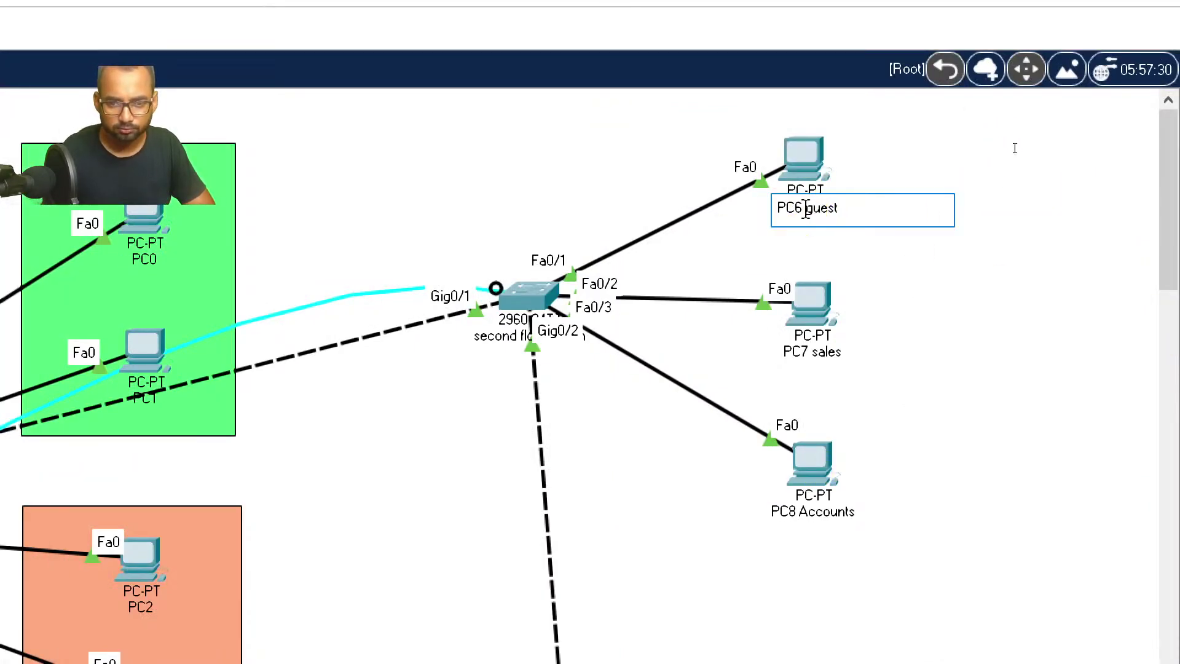
{"action": "left_click", "coordinate": [867, 213]}
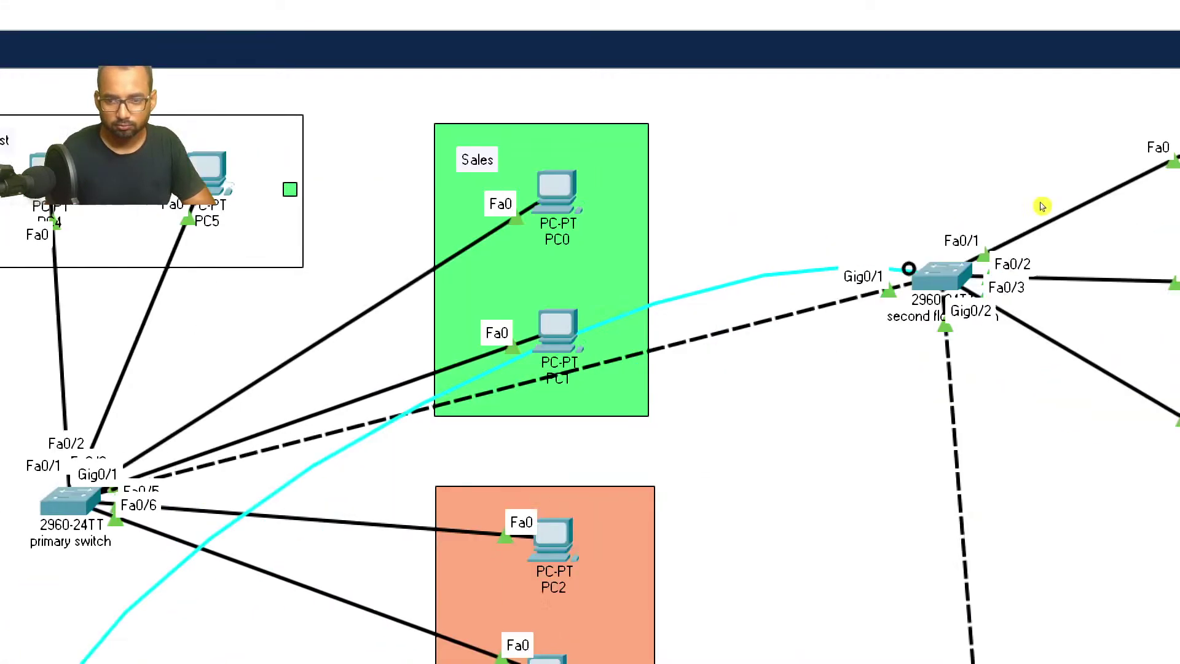
{"action": "left_click", "coordinate": [1053, 183]}
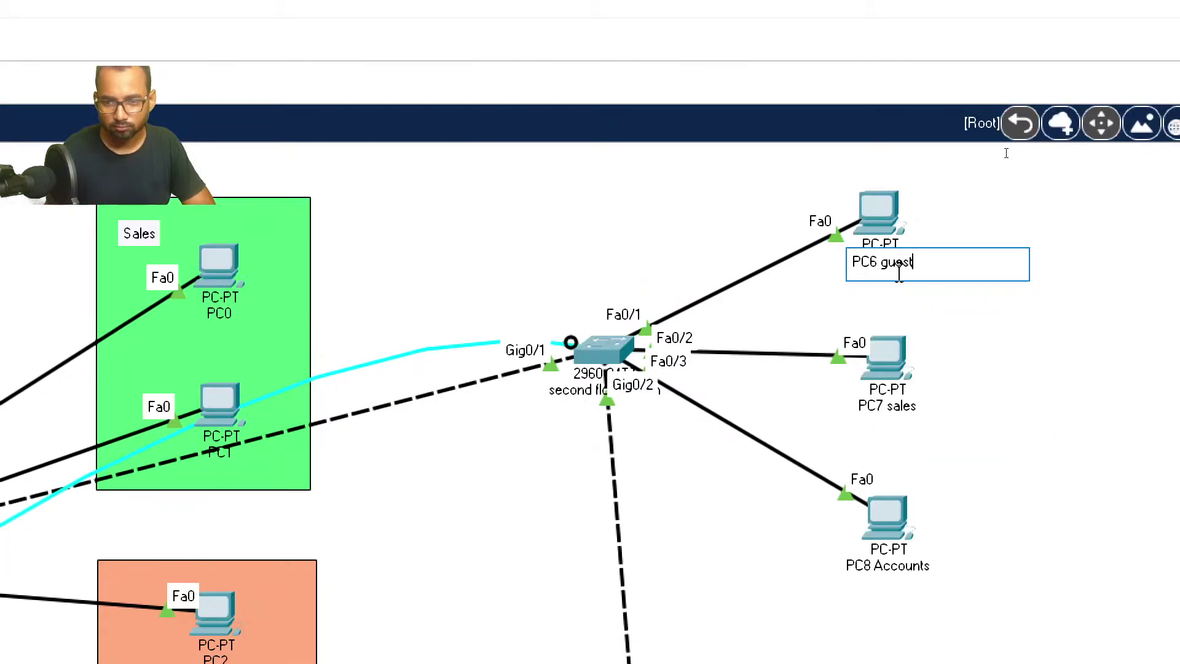
{"action": "type", "text": "192.168.1.13"}
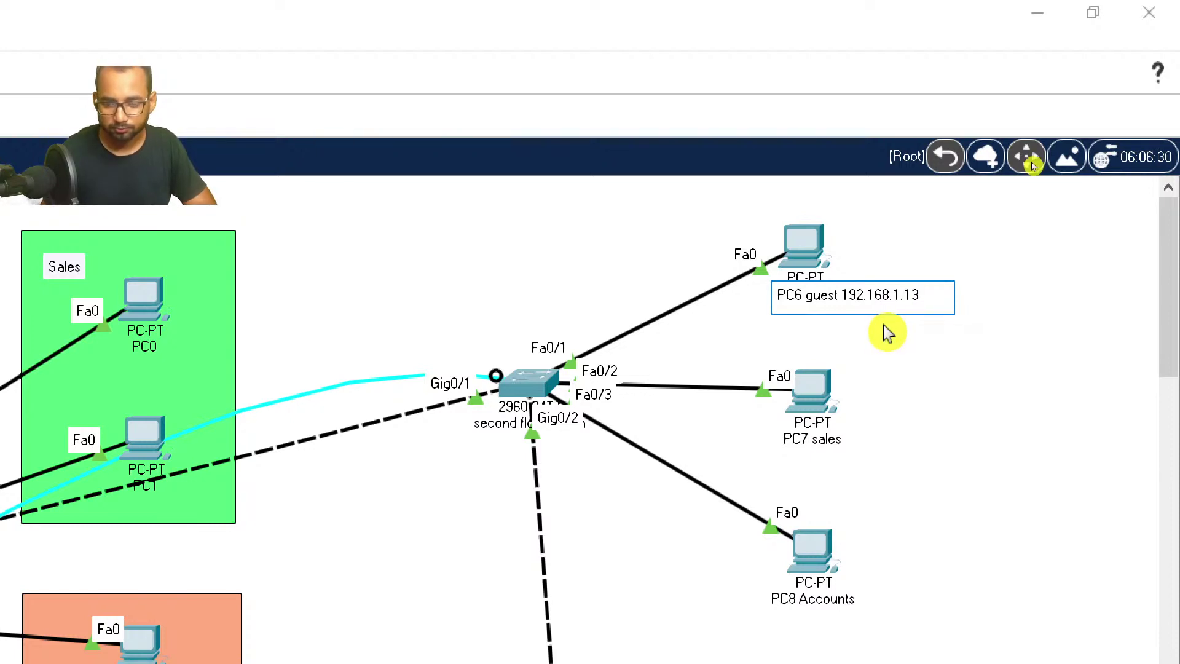
{"action": "type", "text": "/24"}
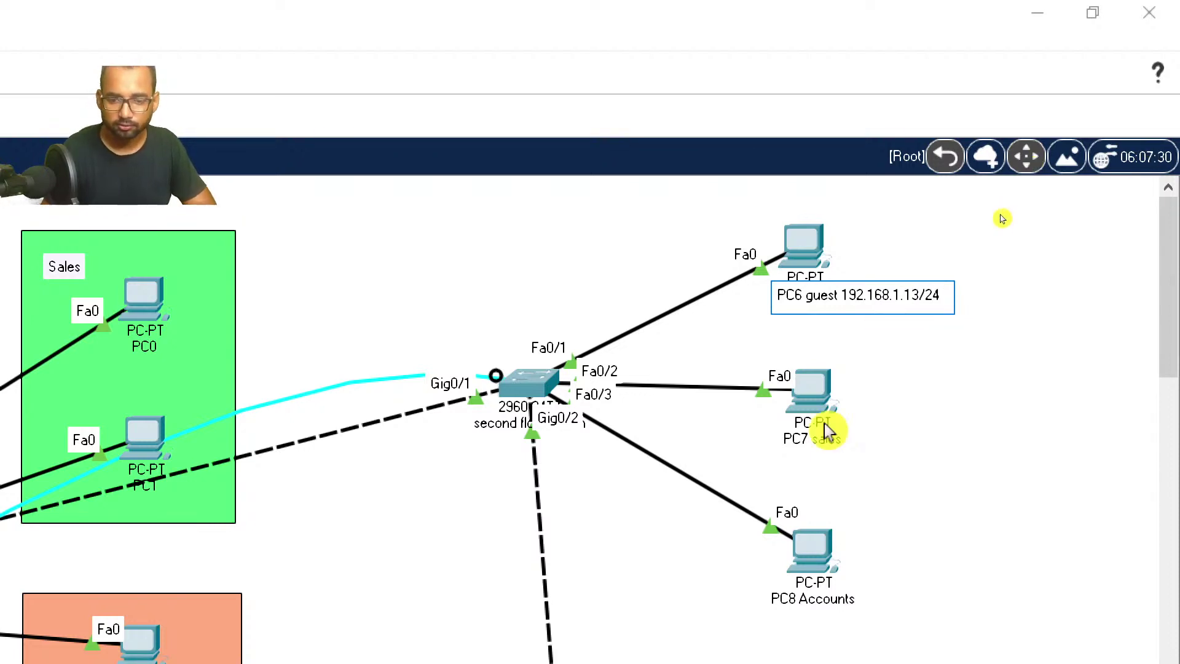
Step: Extend the label of the second floor sales PC to read "PC7 sales 192.168.2.13/24"
{"action": "left_click", "coordinate": [822, 440]}
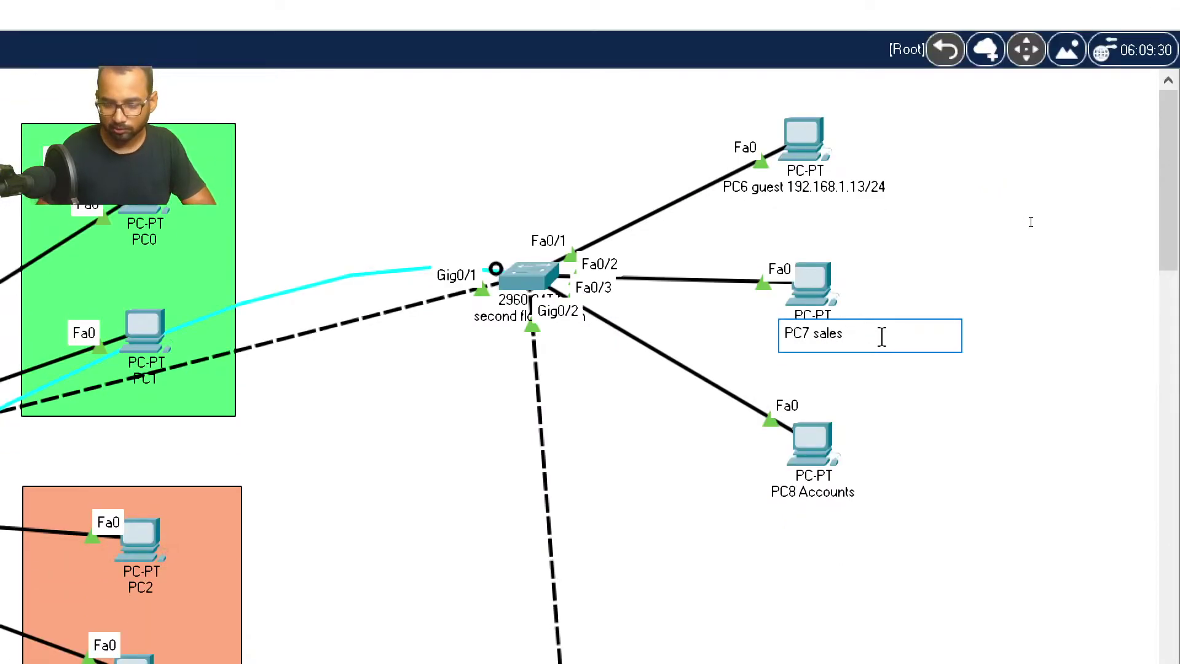
{"action": "type", "text": "192.168"}
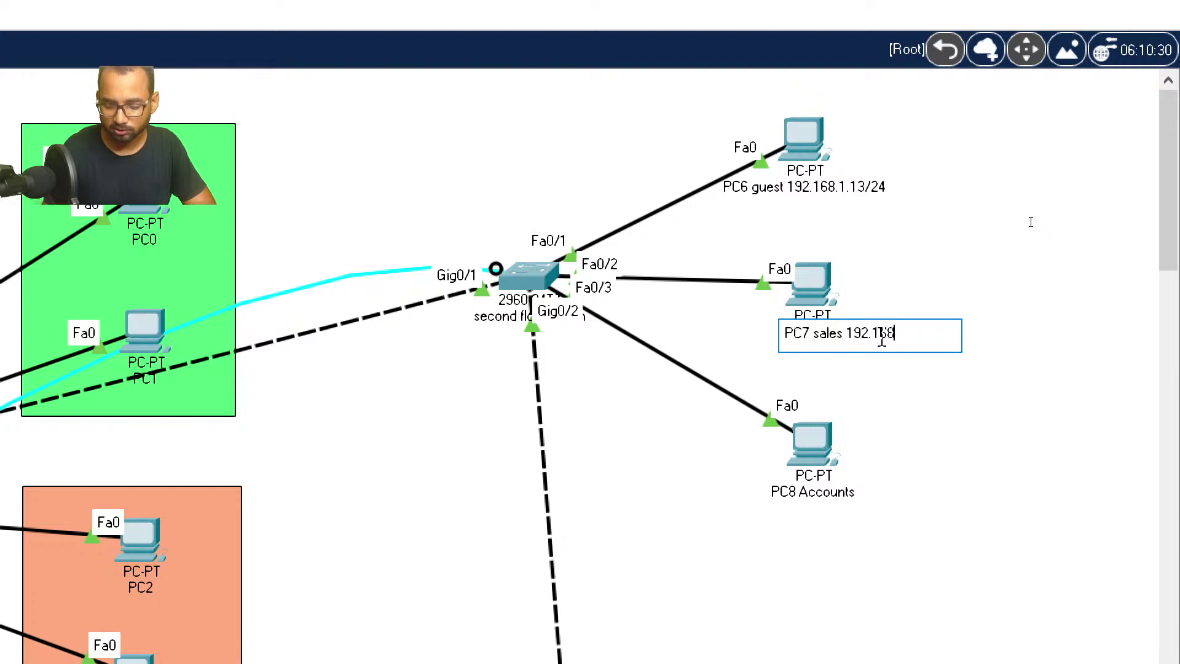
{"action": "type", "text": ".2.13"}
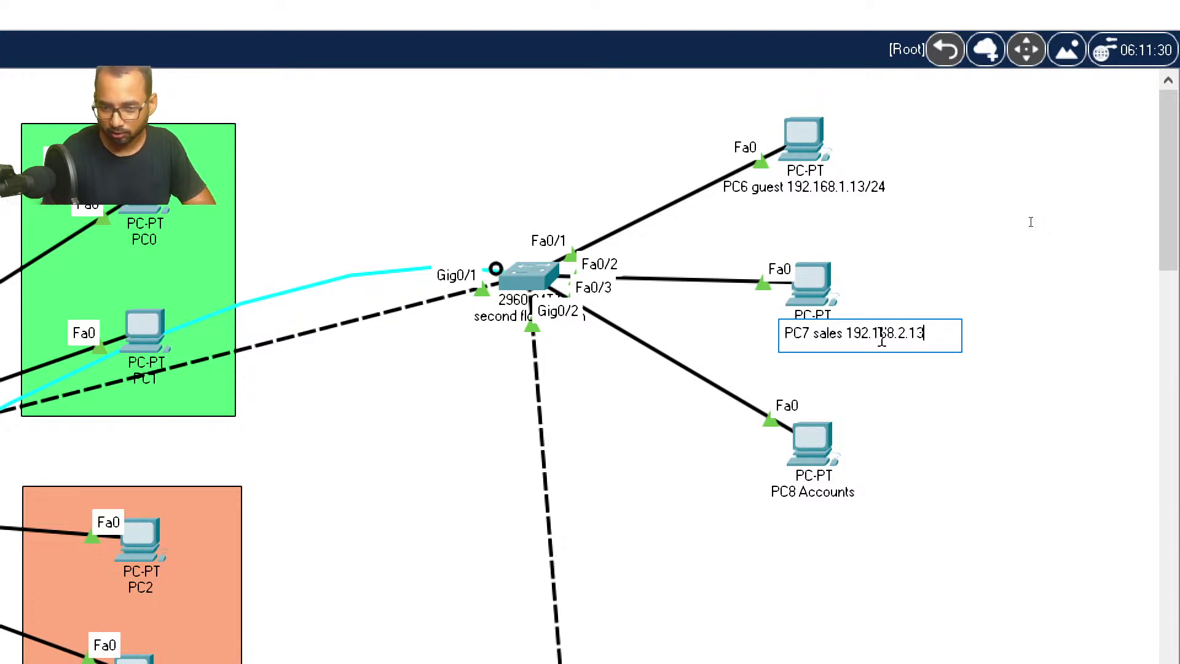
{"action": "type", "text": "/24"}
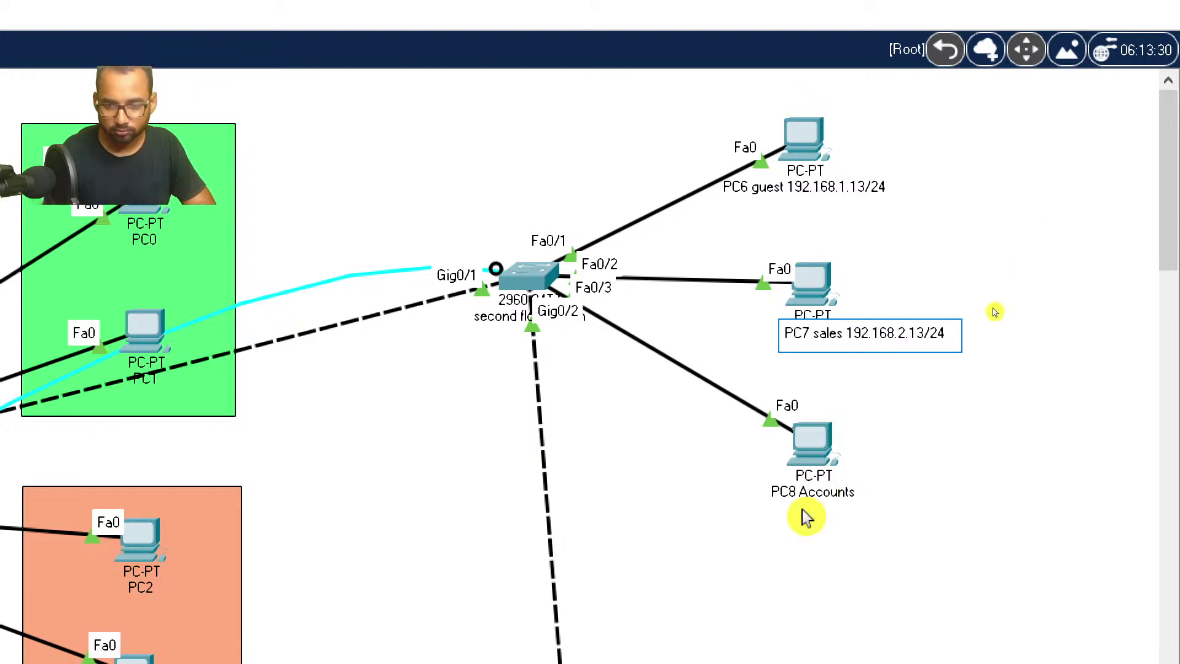
Step: Extend the label of the second floor accounts PC to read "PC8 Accounts 192.168.3.13/24"
{"action": "left_click", "coordinate": [832, 495]}
{"action": "double_click", "coordinate": [853, 492]}
{"action": "left_click", "coordinate": [901, 485]}
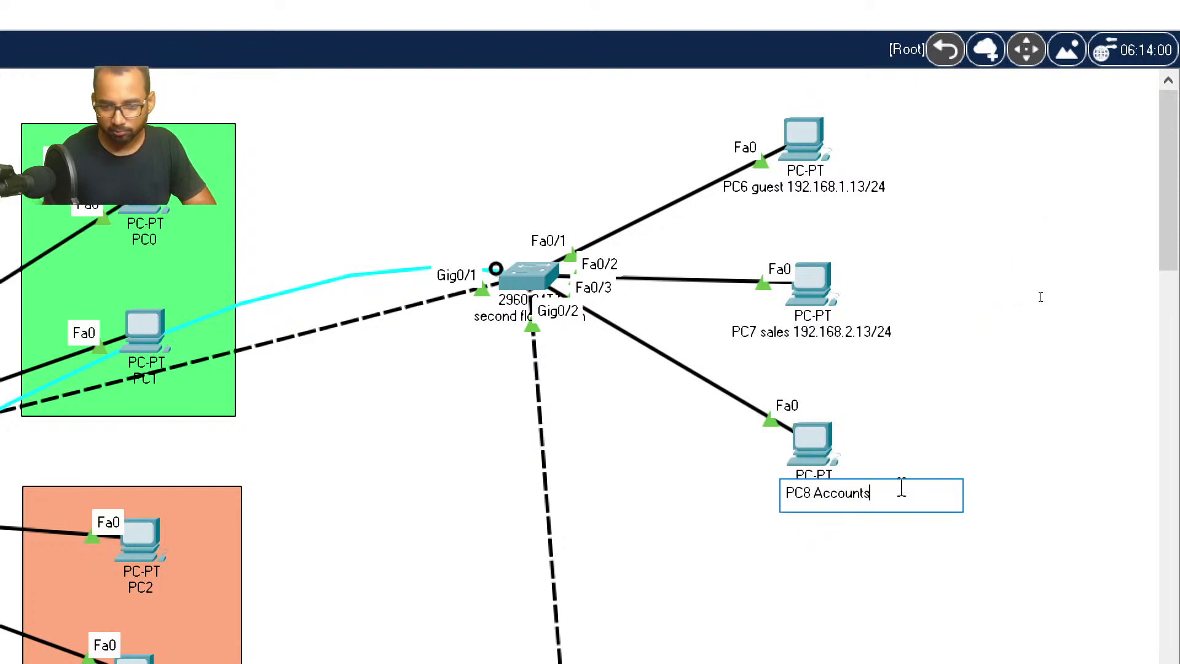
{"action": "scroll", "coordinate": [901, 486], "scroll_direction": "down", "scroll_amount": 3}
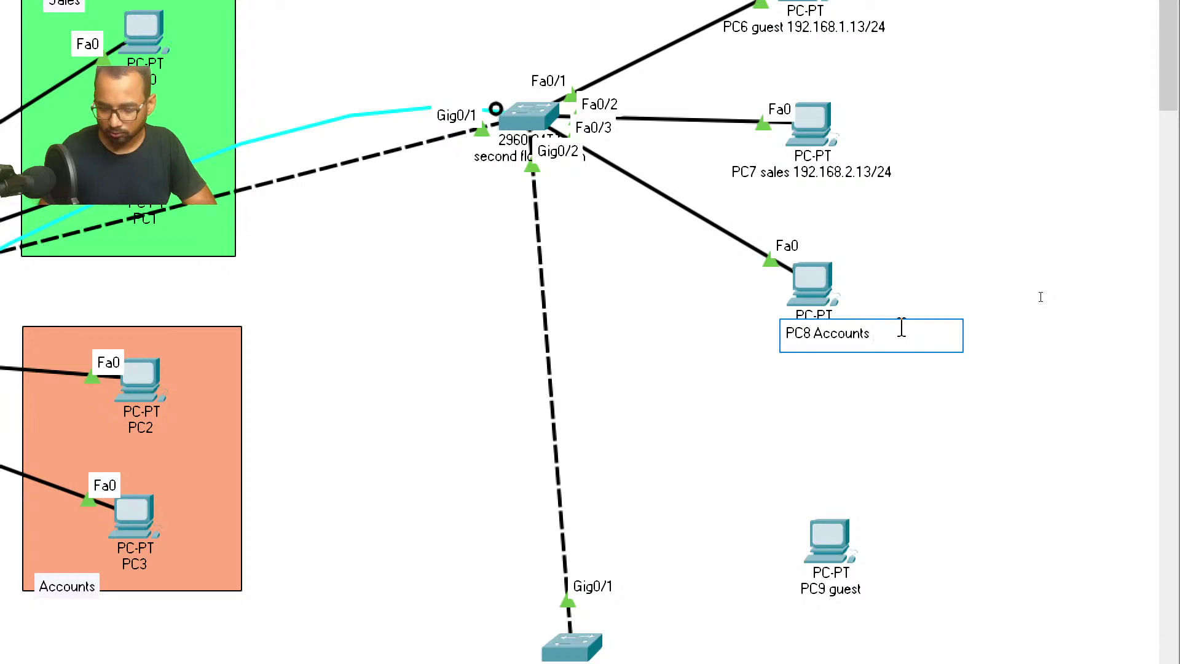
{"action": "type", "text": "192.168"}
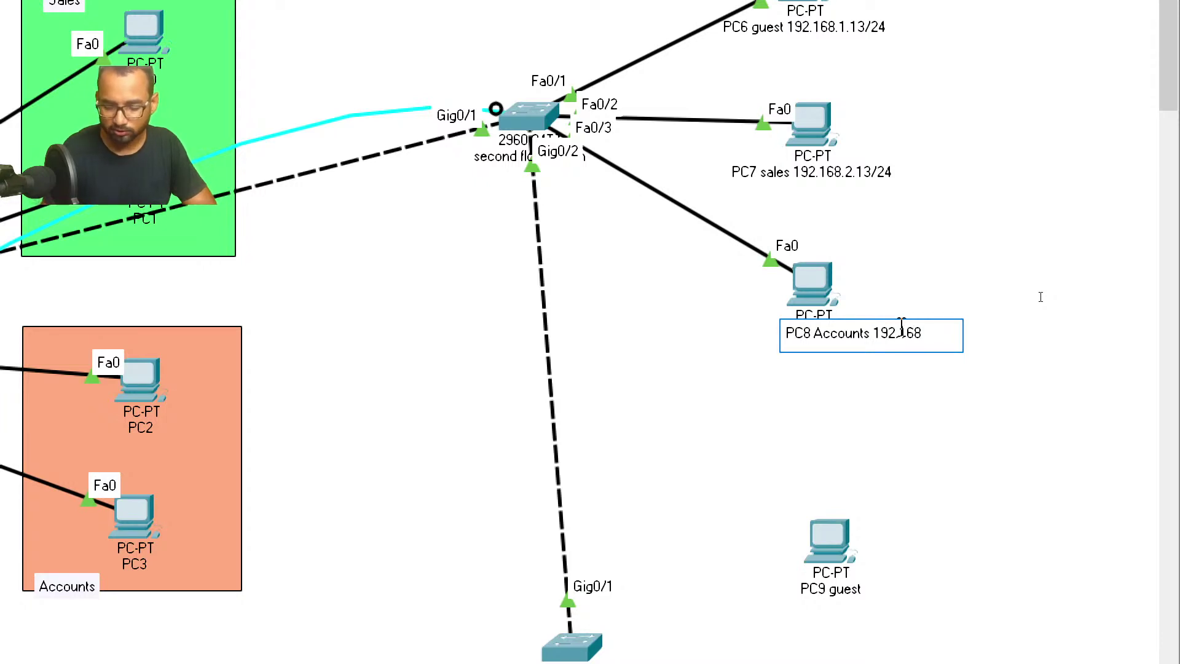
{"action": "type", "text": ".3"}
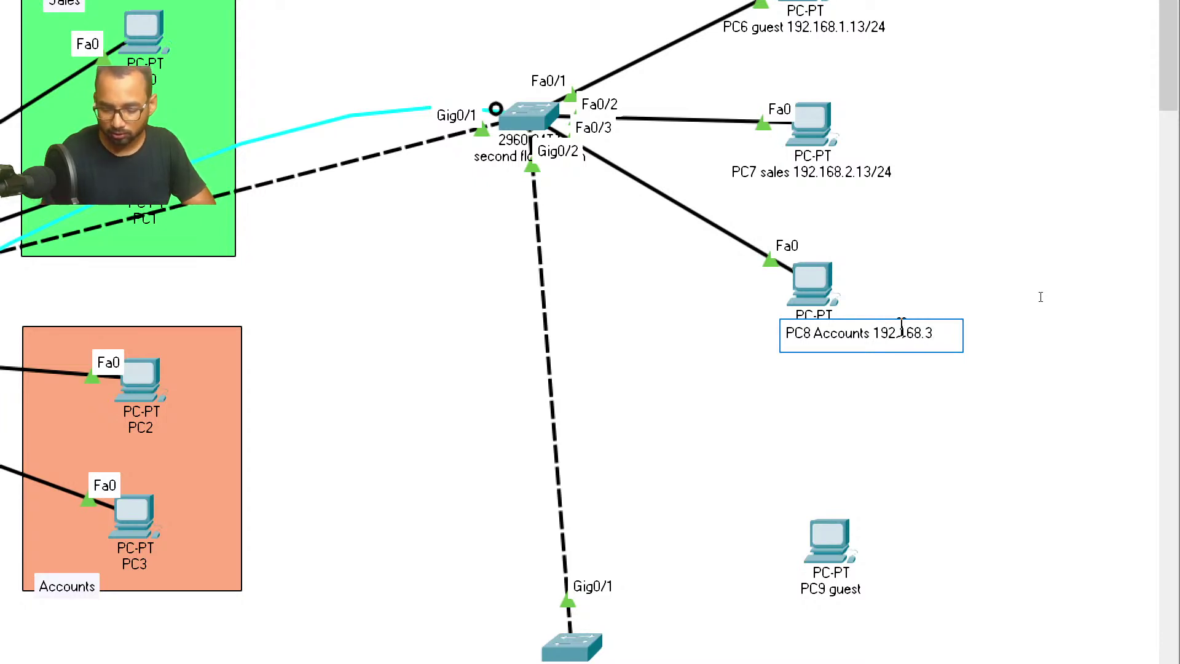
{"action": "type", "text": ".13/24"}
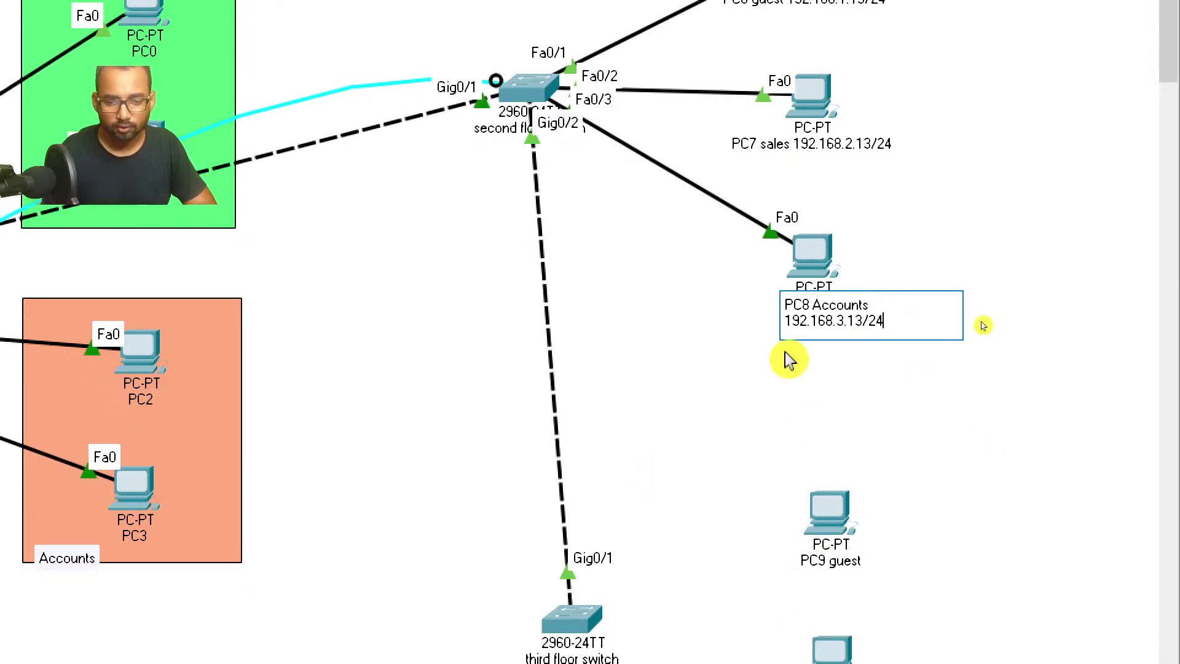
{"action": "left_click", "coordinate": [705, 309]}
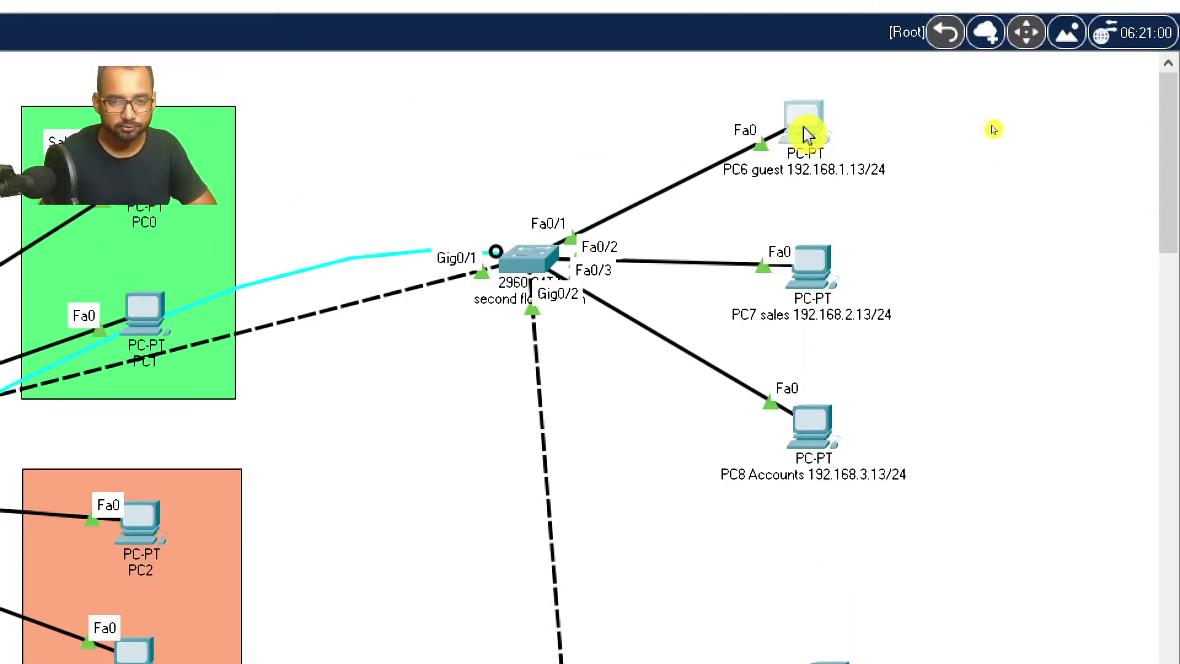
Step: Give PC6 guest the static IPv4 address 192.168.1.13 with subnet mask 255.255.255.0 and close its device window
{"action": "left_click", "coordinate": [803, 128]}
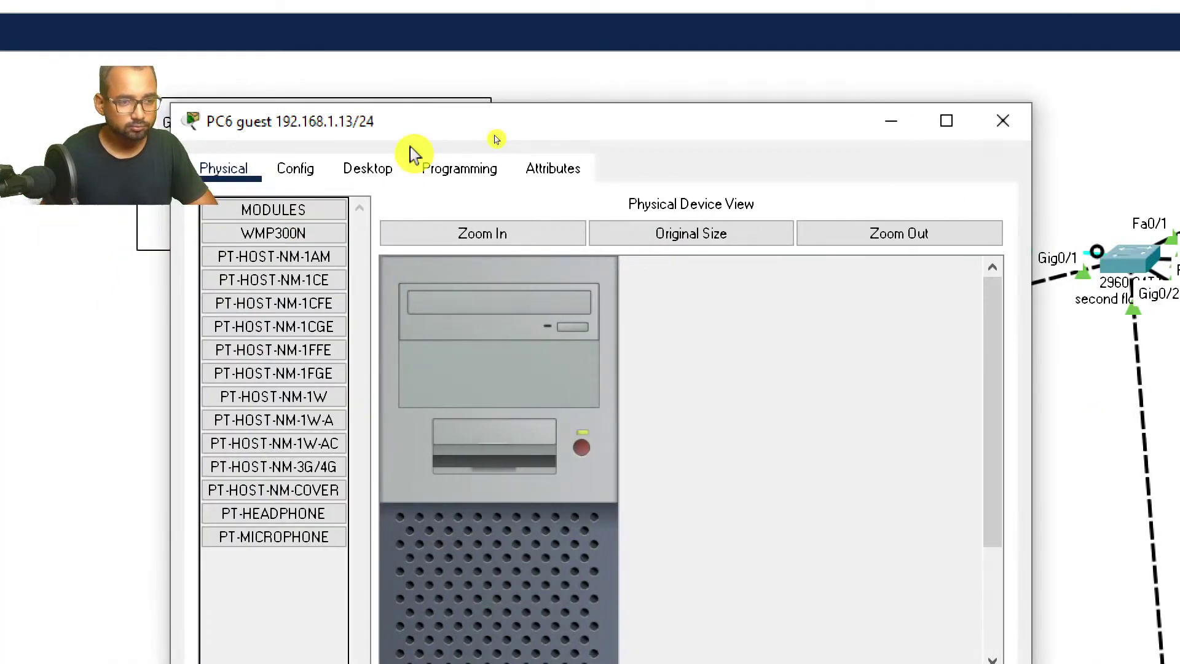
{"action": "left_click", "coordinate": [375, 171]}
{"action": "left_click", "coordinate": [316, 281]}
{"action": "left_click", "coordinate": [520, 339]}
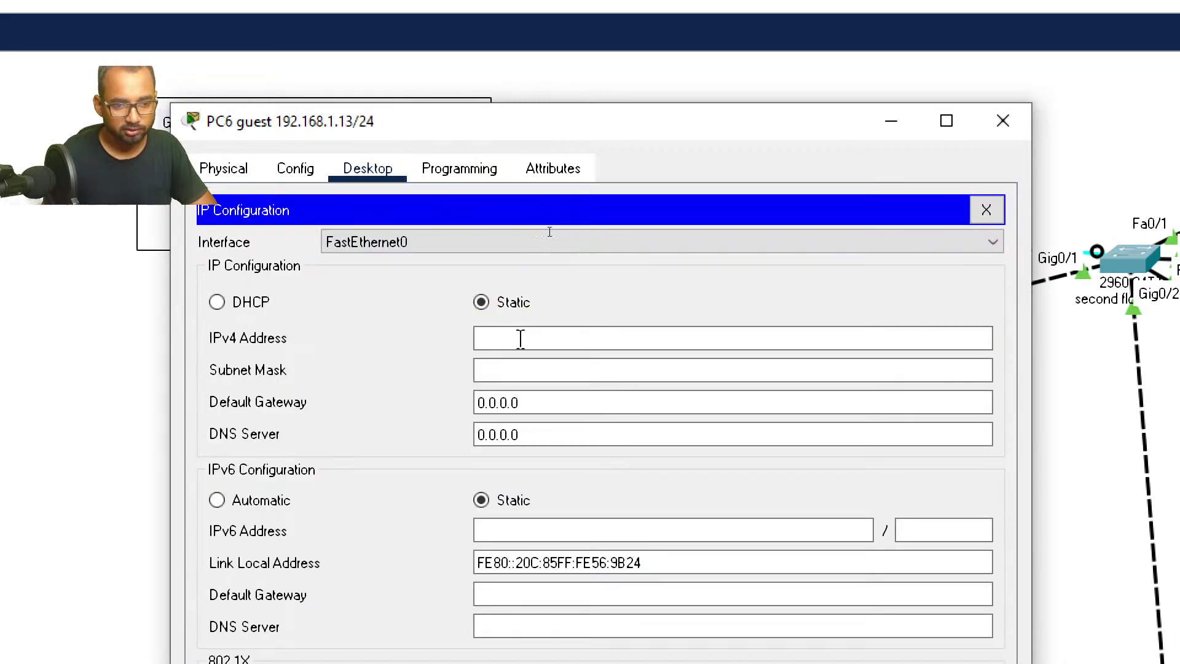
{"action": "type", "text": "192.168."}
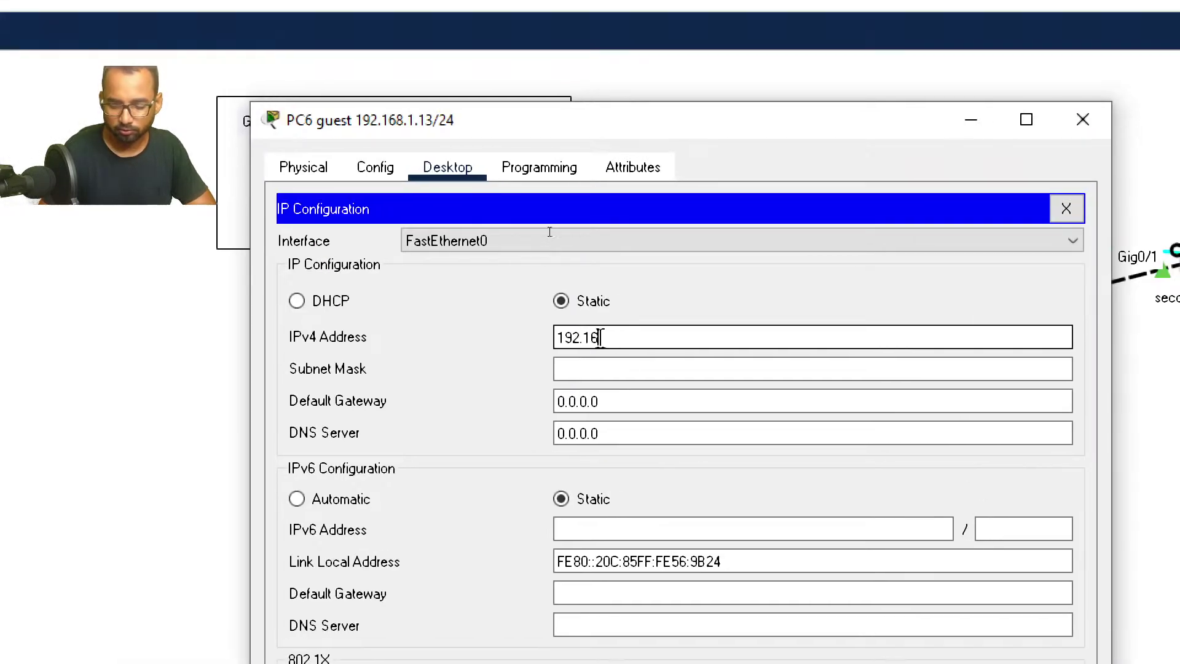
{"action": "type", "text": "1"}
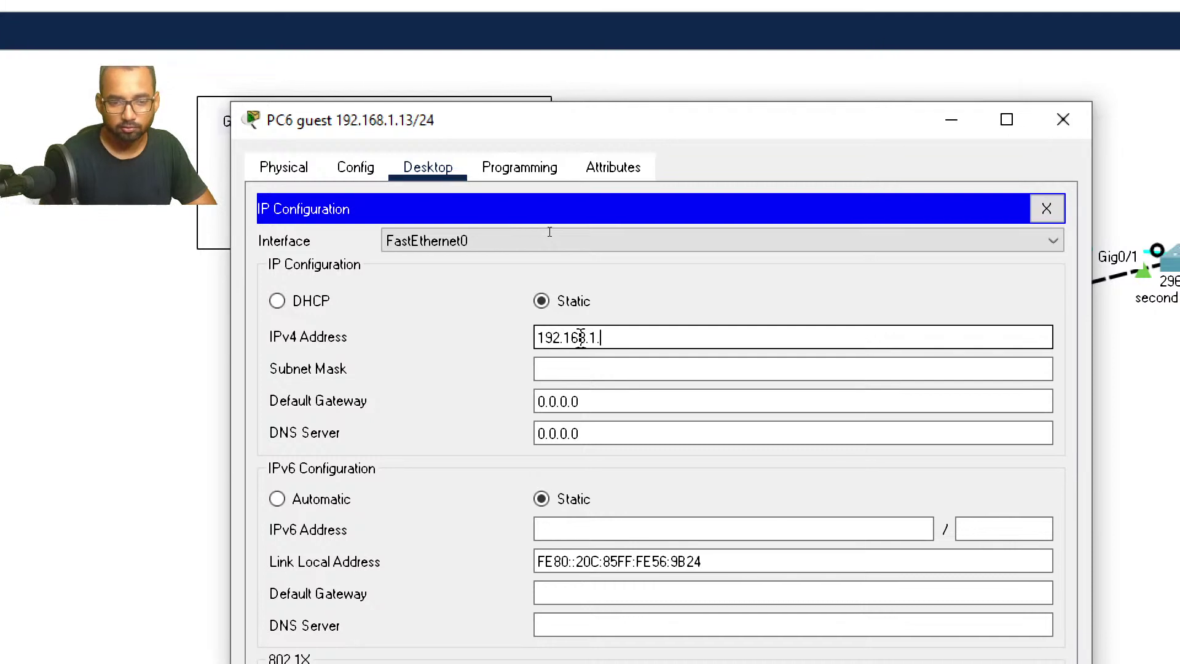
{"action": "type", "text": ".13"}
{"action": "left_click", "coordinate": [619, 372]}
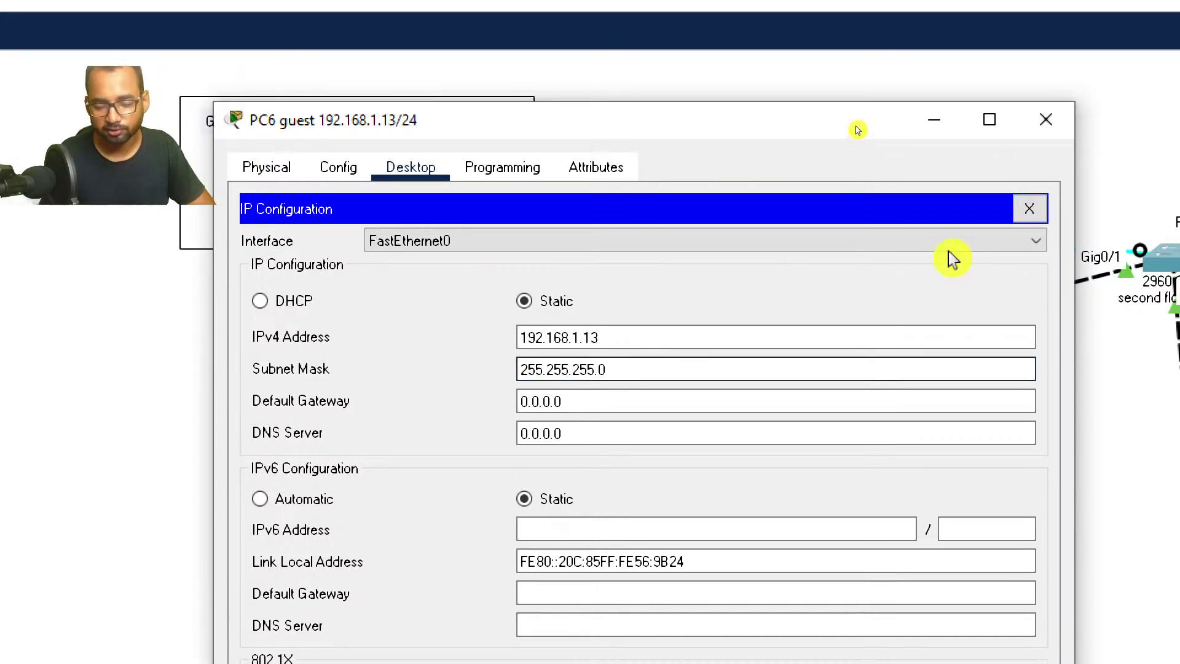
{"action": "left_click", "coordinate": [966, 212]}
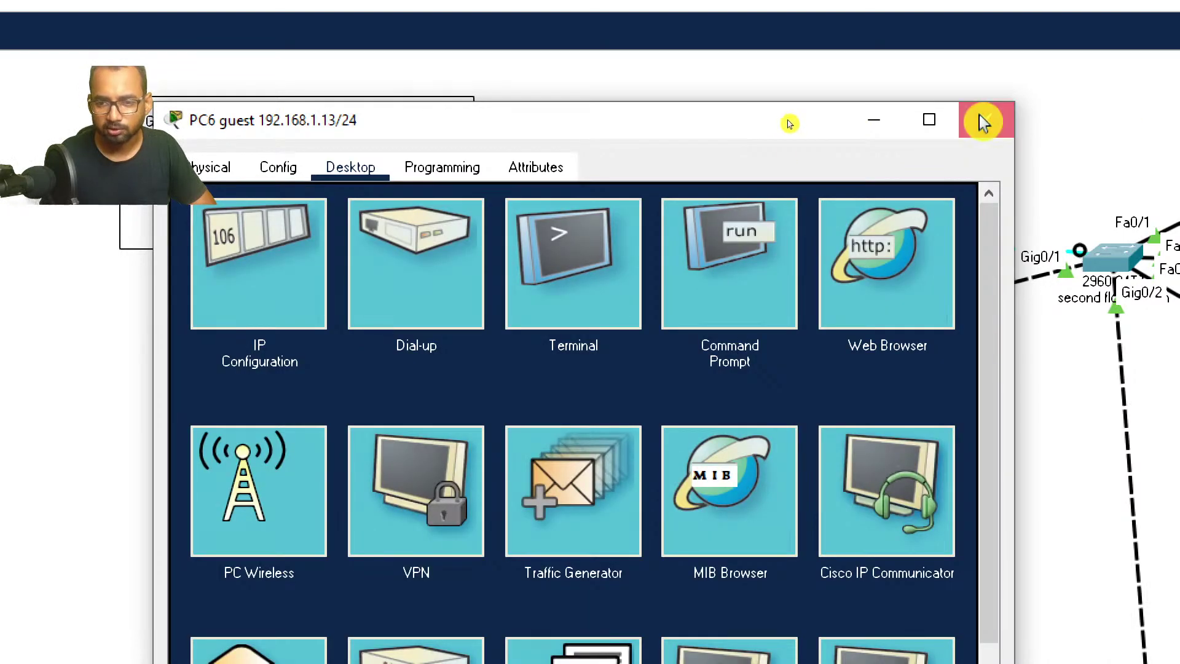
{"action": "left_click", "coordinate": [983, 120]}
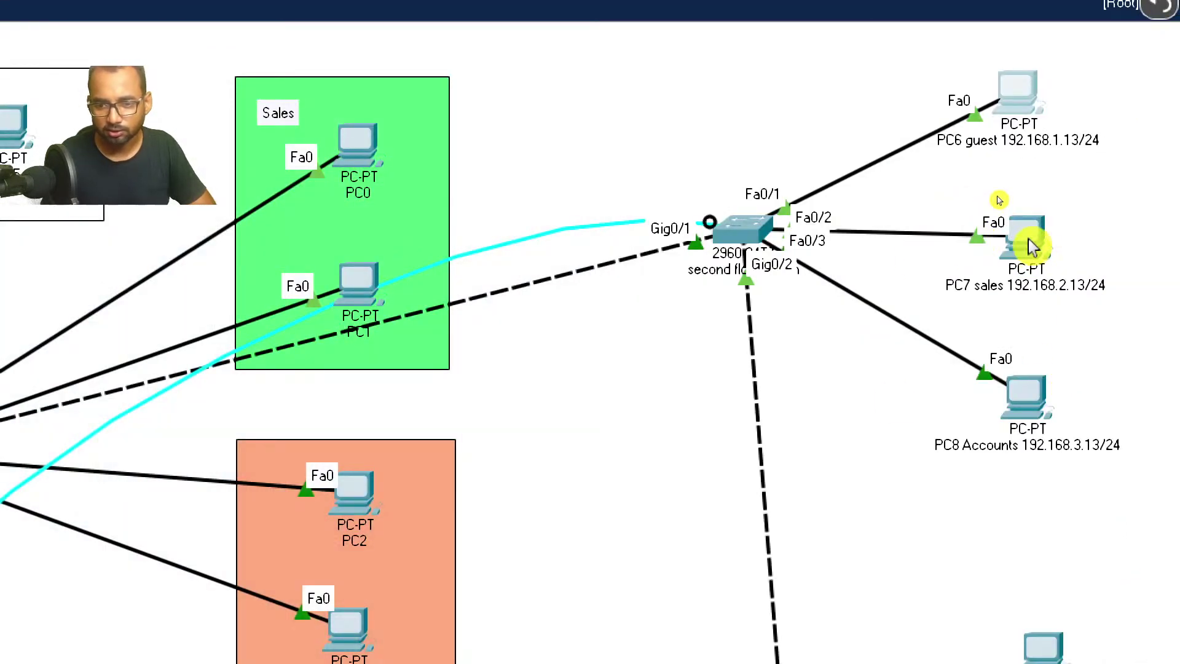
Step: Open the device window of PC7 sales
{"action": "left_click", "coordinate": [1031, 249]}
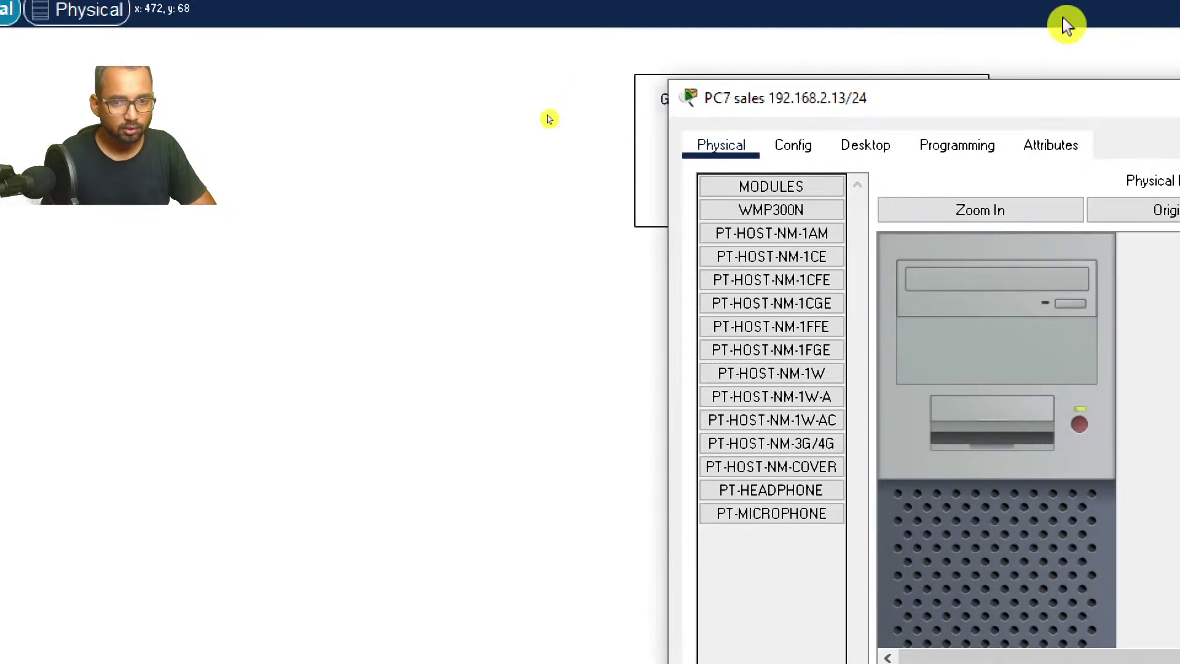
Step: Assign PC7 sales the static IPv4 address 192.168.2.13 with subnet mask 255.255.255.0 and close its device window
{"action": "left_click", "coordinate": [932, 143]}
{"action": "left_click", "coordinate": [803, 244]}
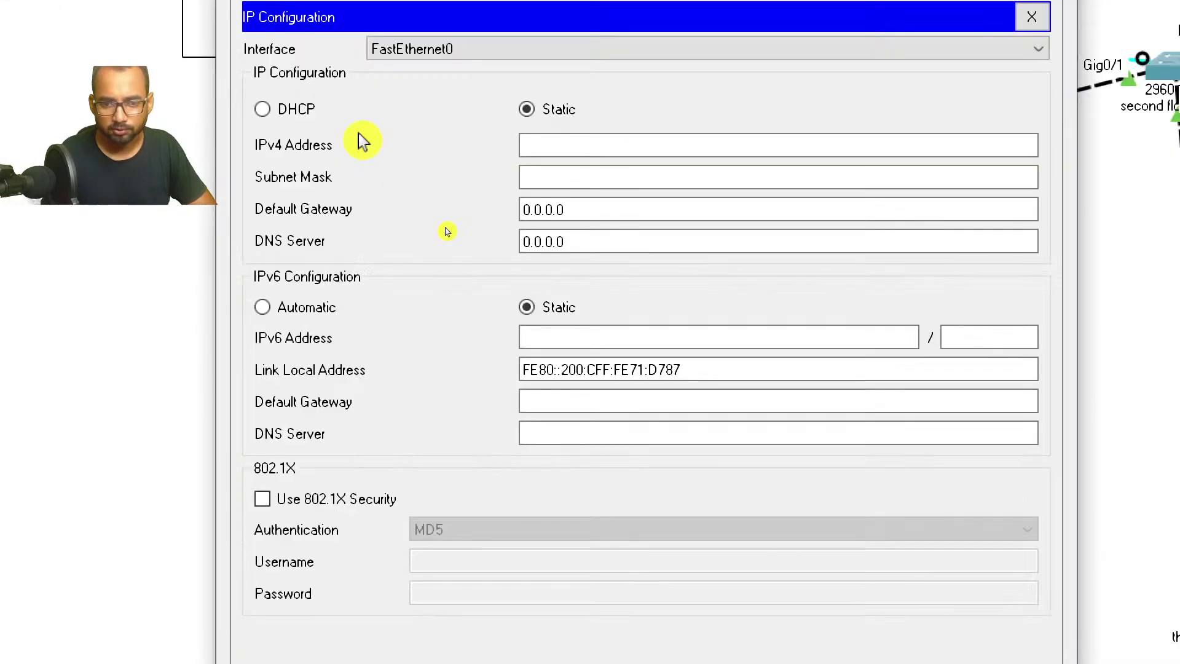
{"action": "left_click", "coordinate": [514, 228]}
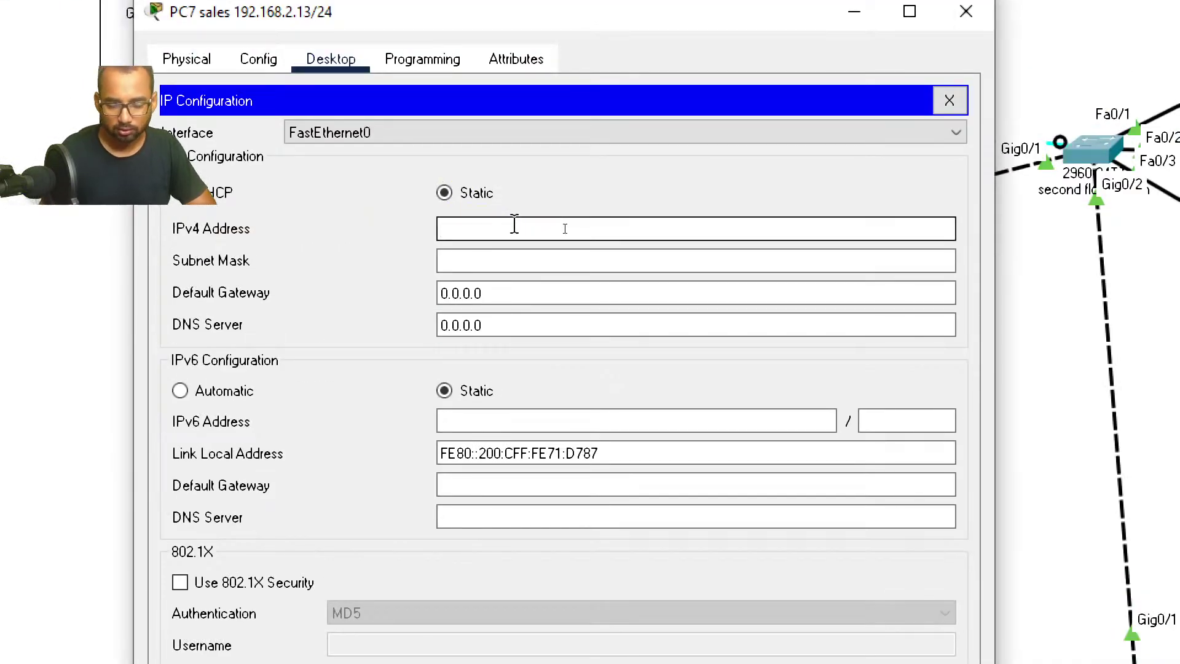
{"action": "type", "text": "192.168"}
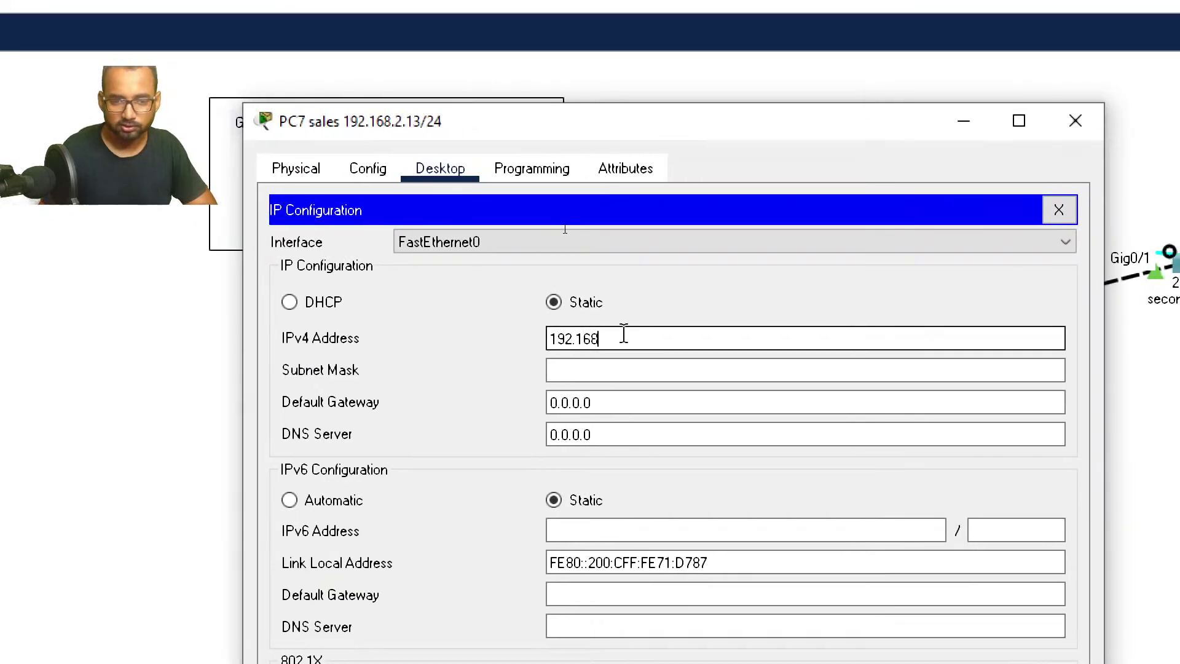
{"action": "type", "text": "."}
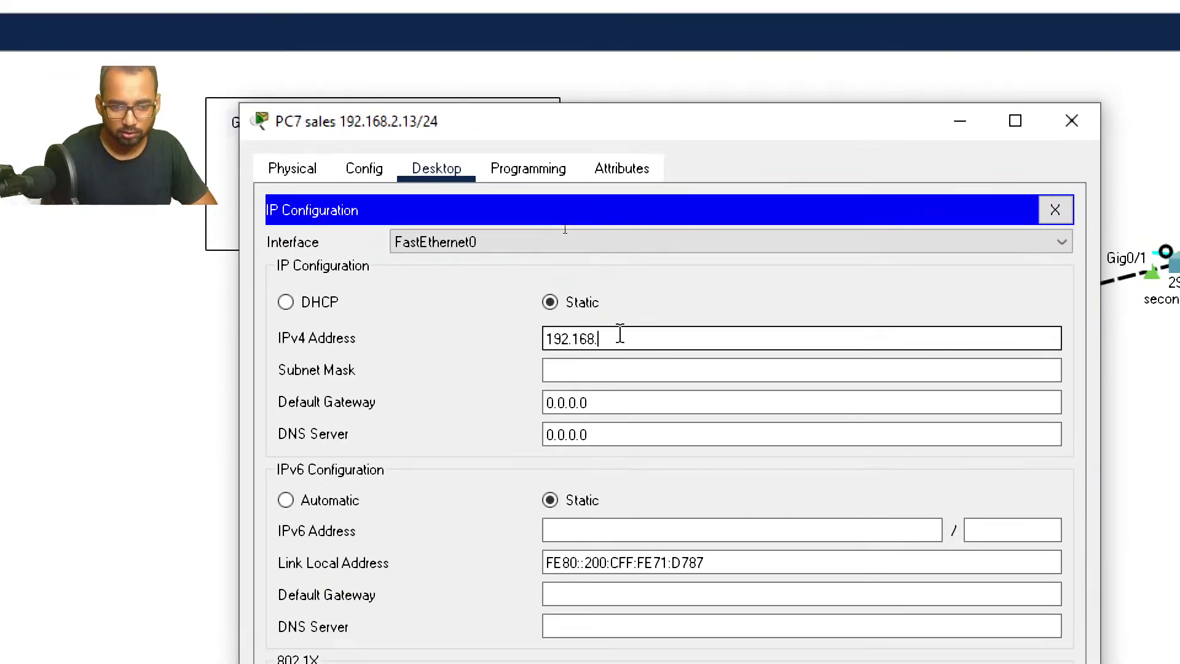
{"action": "type", "text": "2.13"}
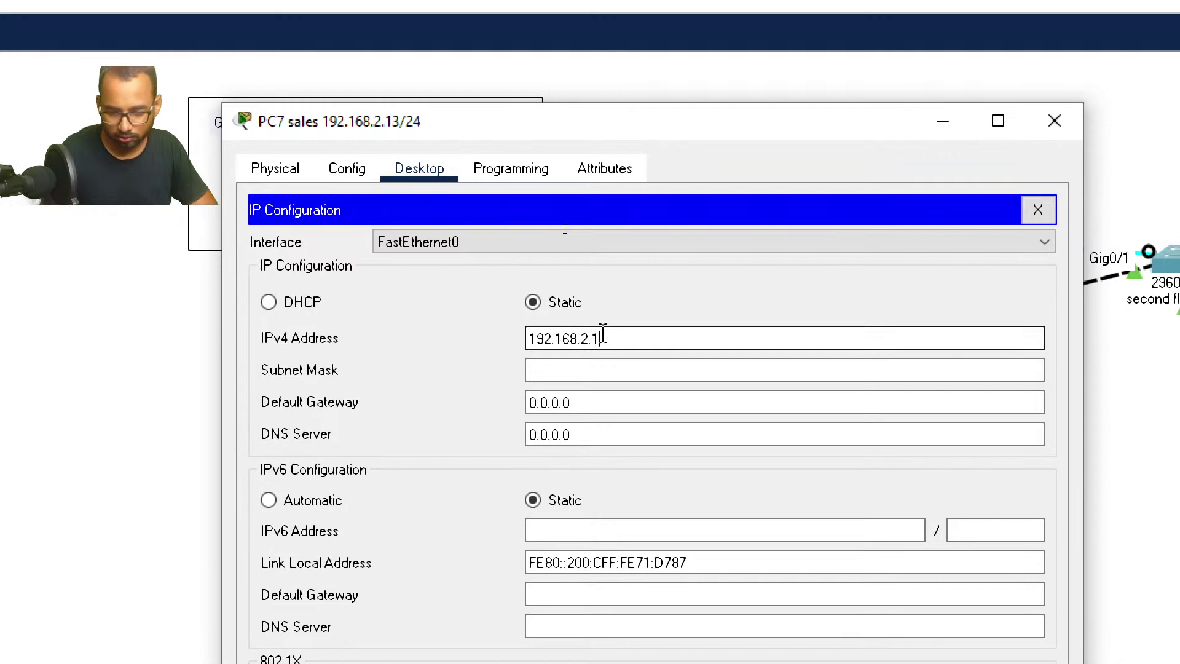
{"action": "left_click", "coordinate": [581, 375]}
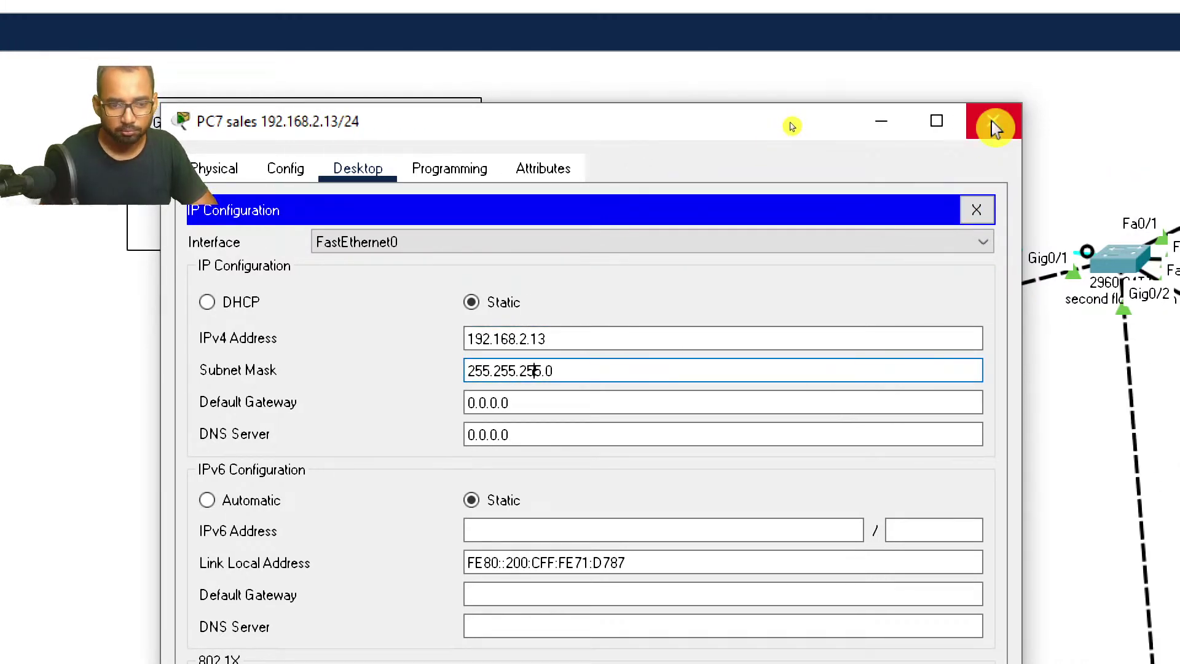
{"action": "left_click", "coordinate": [972, 213]}
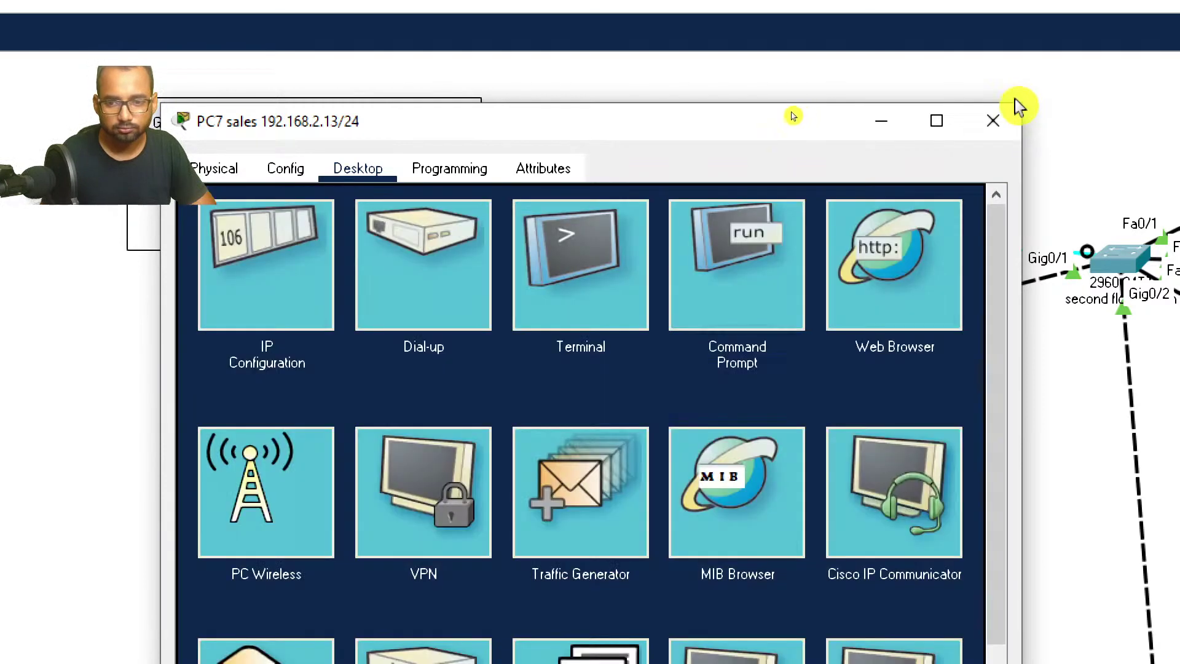
{"action": "left_click", "coordinate": [994, 120]}
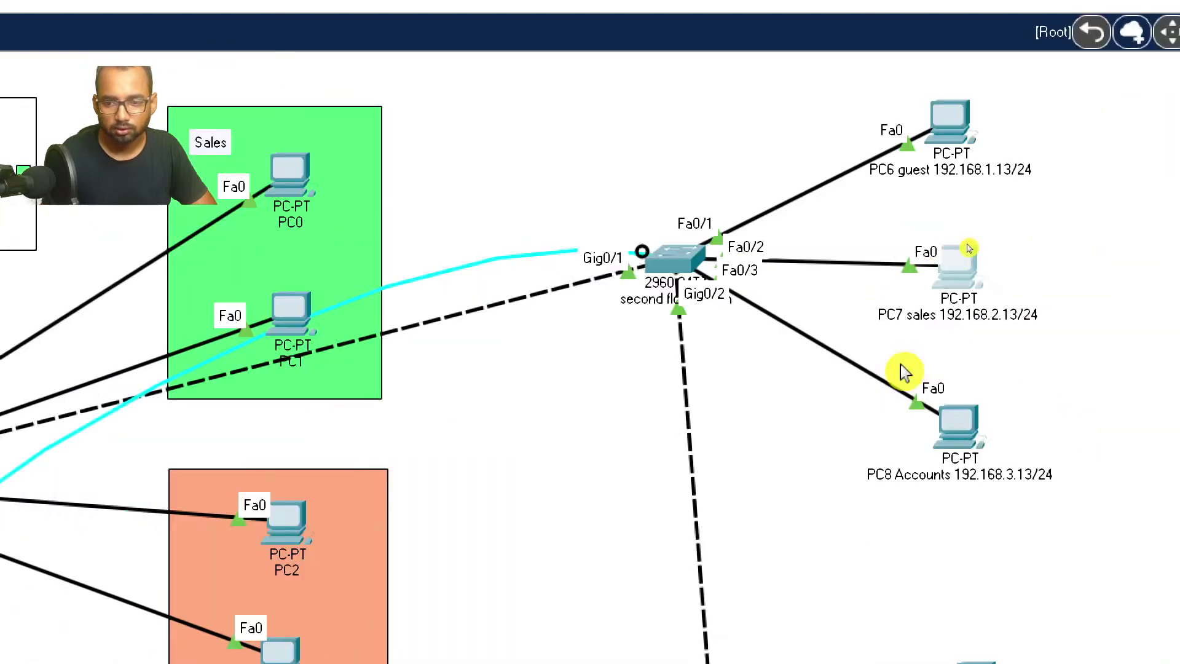
Step: Assign PC8 Accounts the static IPv4 address 192.168.3.13 with subnet mask 255.255.255.0 and close its device window
{"action": "left_click", "coordinate": [960, 427]}
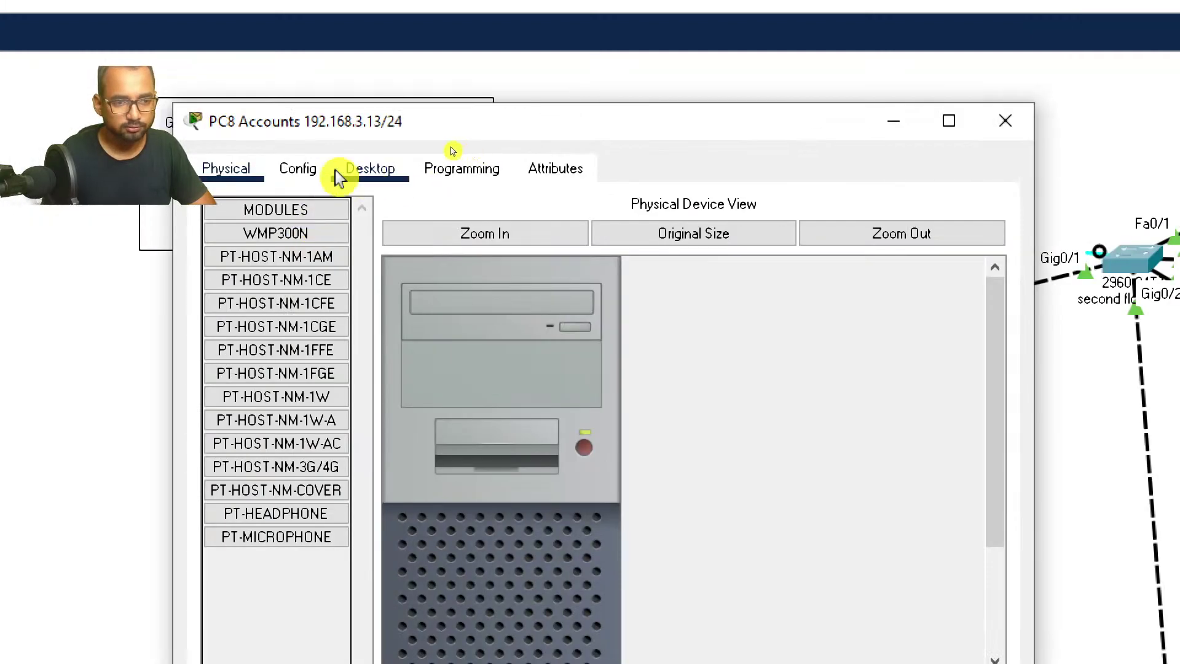
{"action": "left_click", "coordinate": [196, 171]}
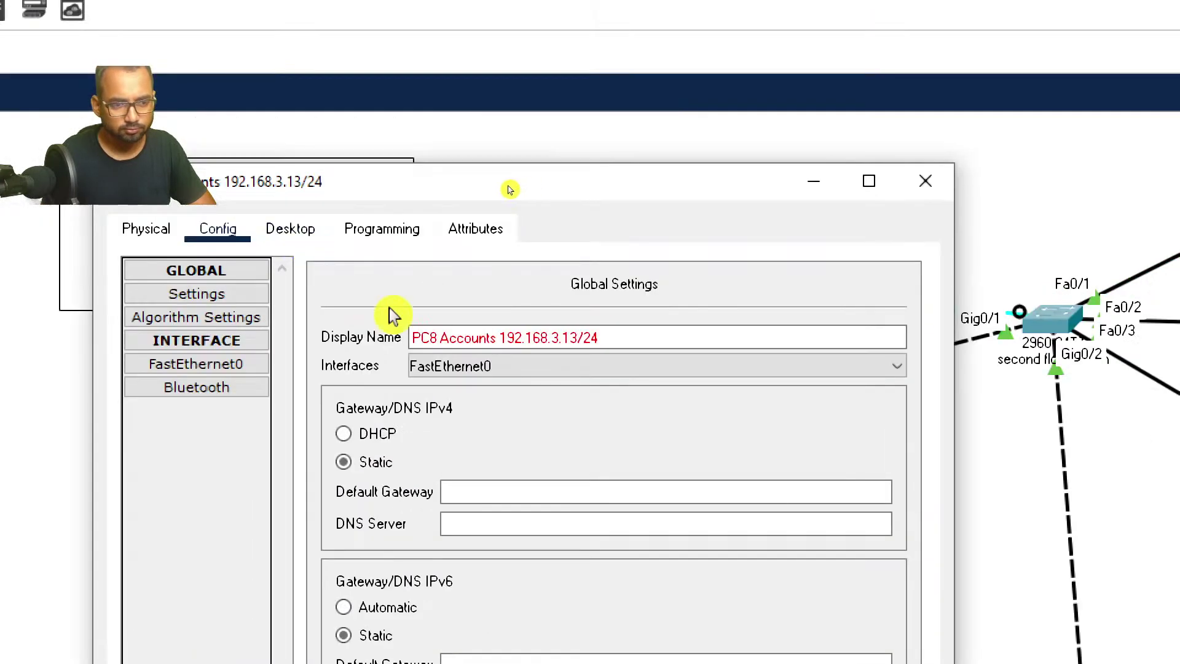
{"action": "left_click", "coordinate": [290, 232]}
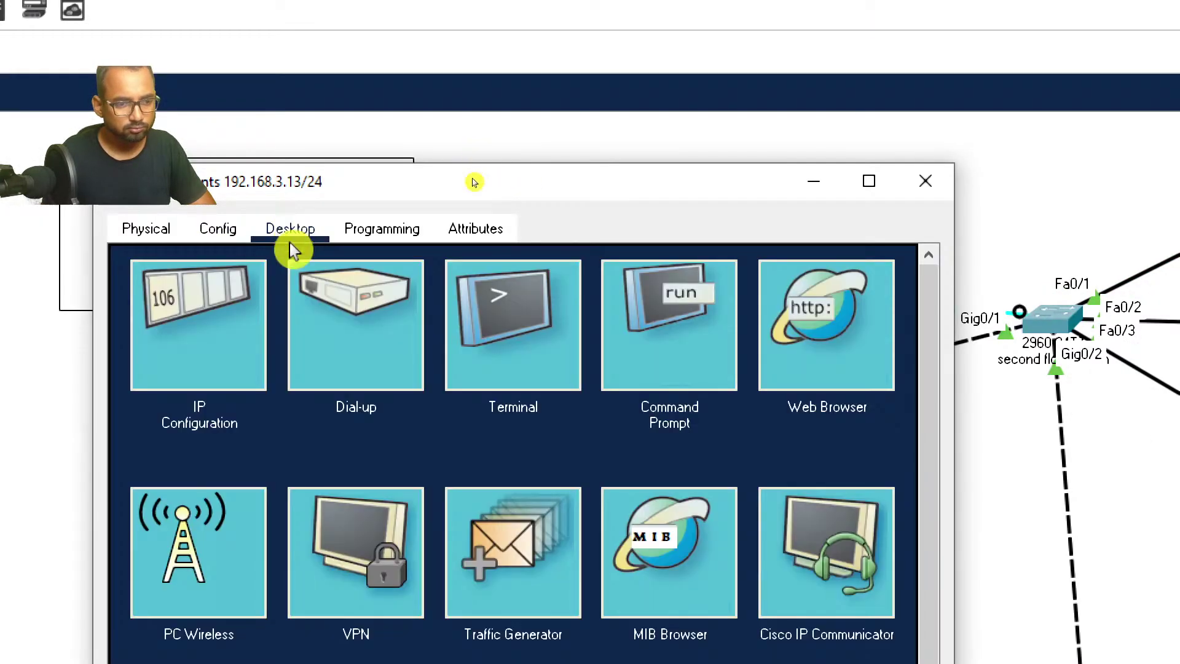
{"action": "left_click", "coordinate": [254, 364]}
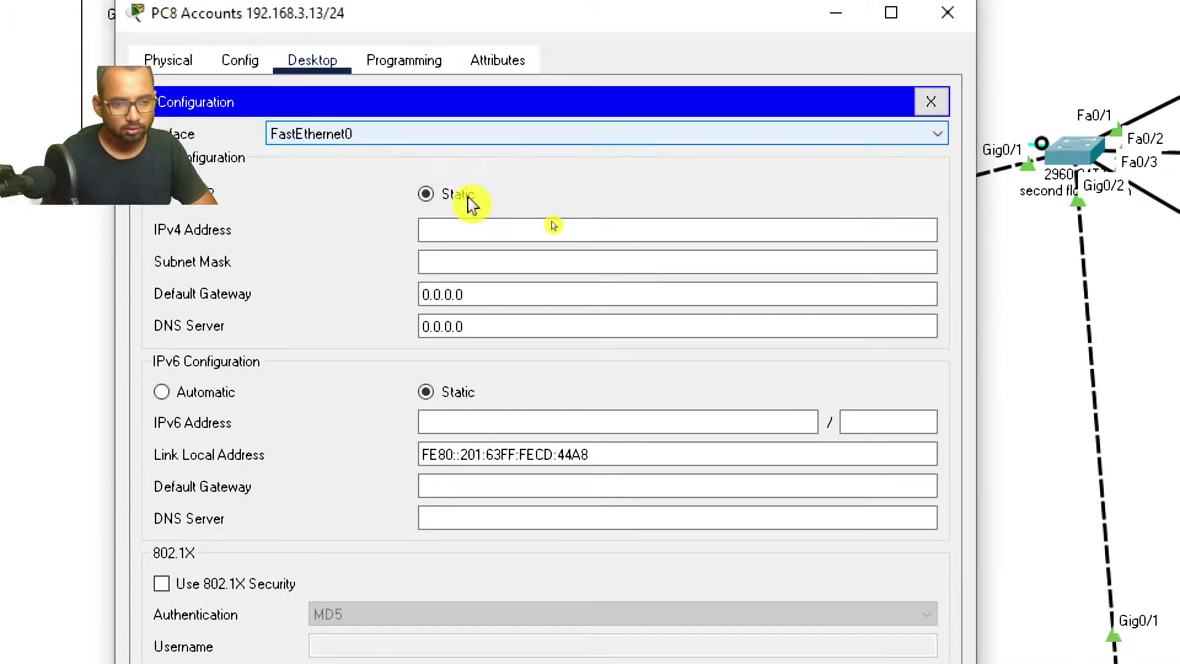
{"action": "left_click", "coordinate": [469, 226]}
{"action": "type", "text": "19"}
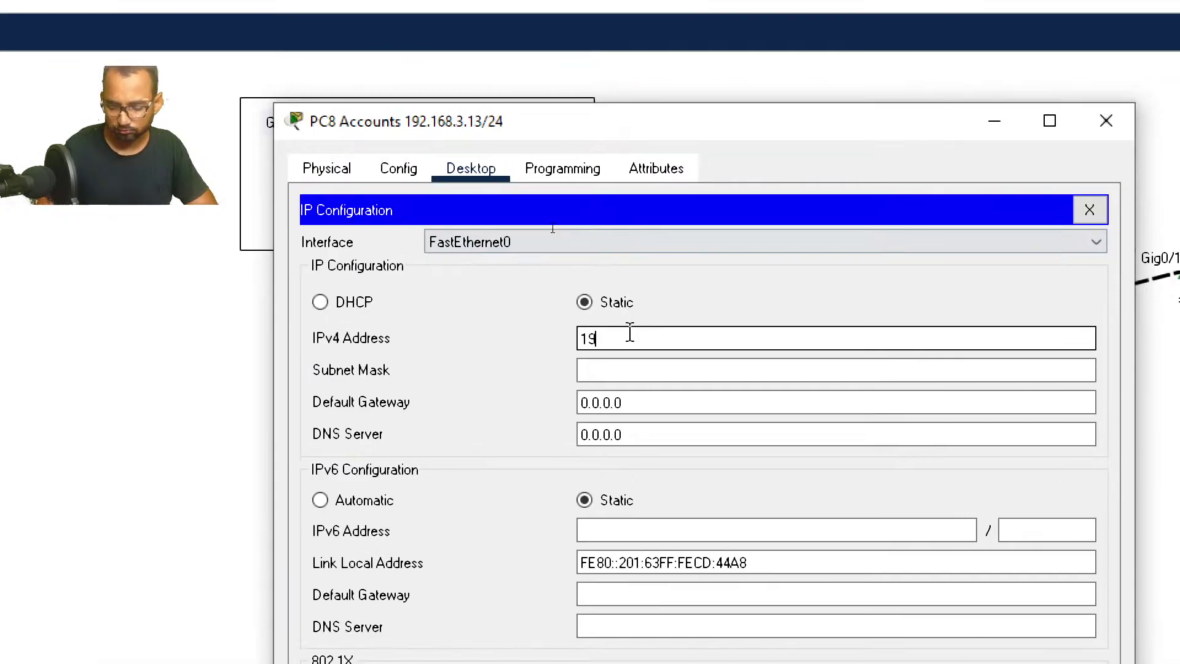
{"action": "type", "text": "2.168"}
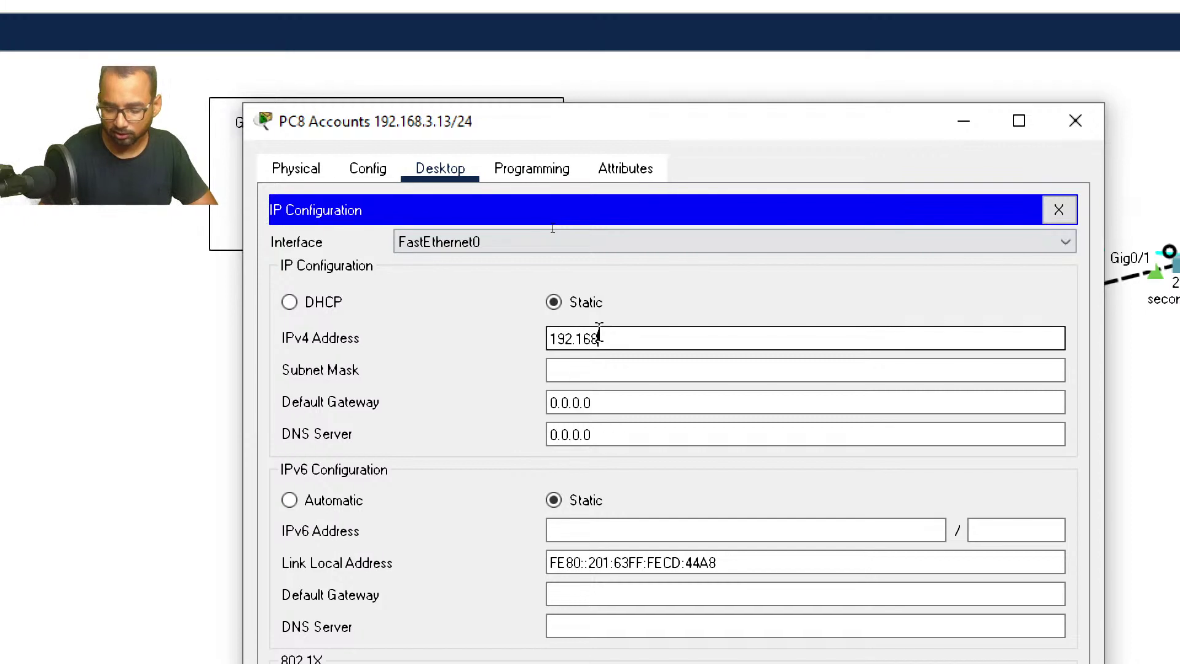
{"action": "type", "text": ".3.13"}
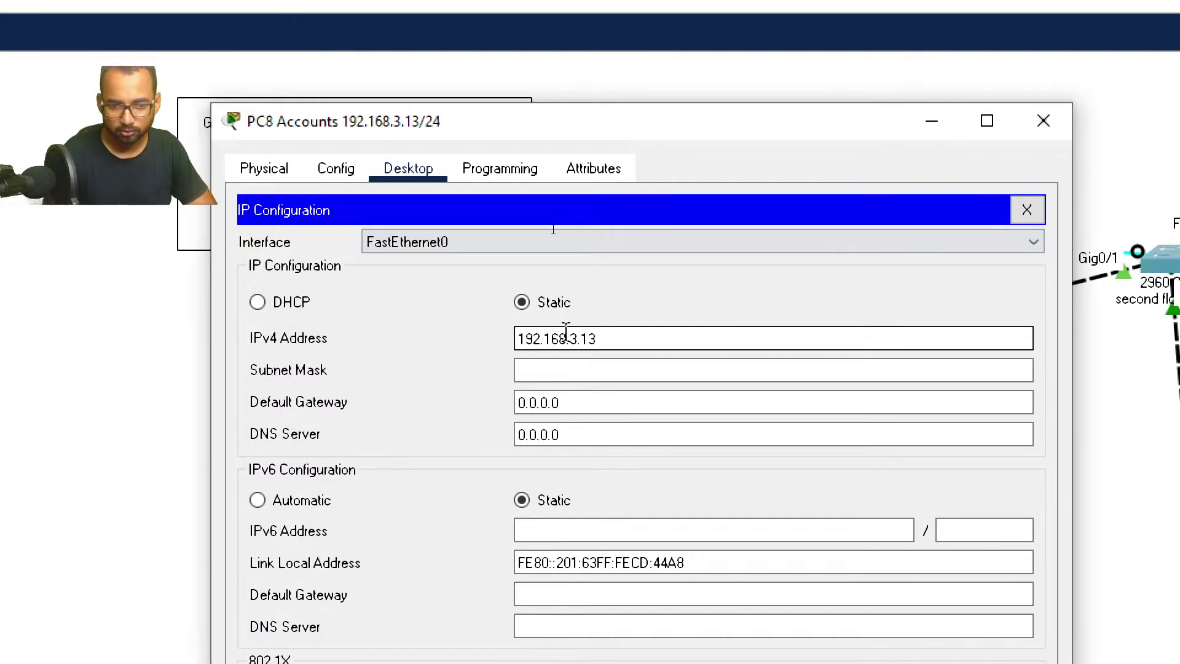
{"action": "left_click", "coordinate": [557, 371]}
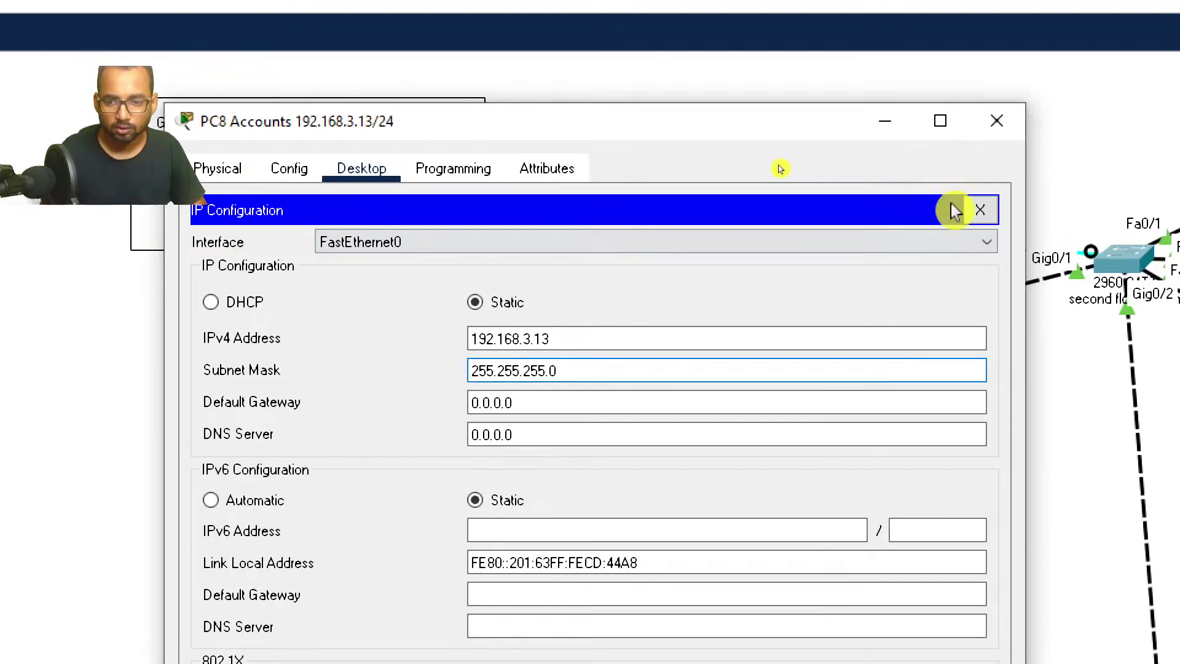
{"action": "left_click", "coordinate": [980, 210]}
{"action": "left_click", "coordinate": [996, 121]}
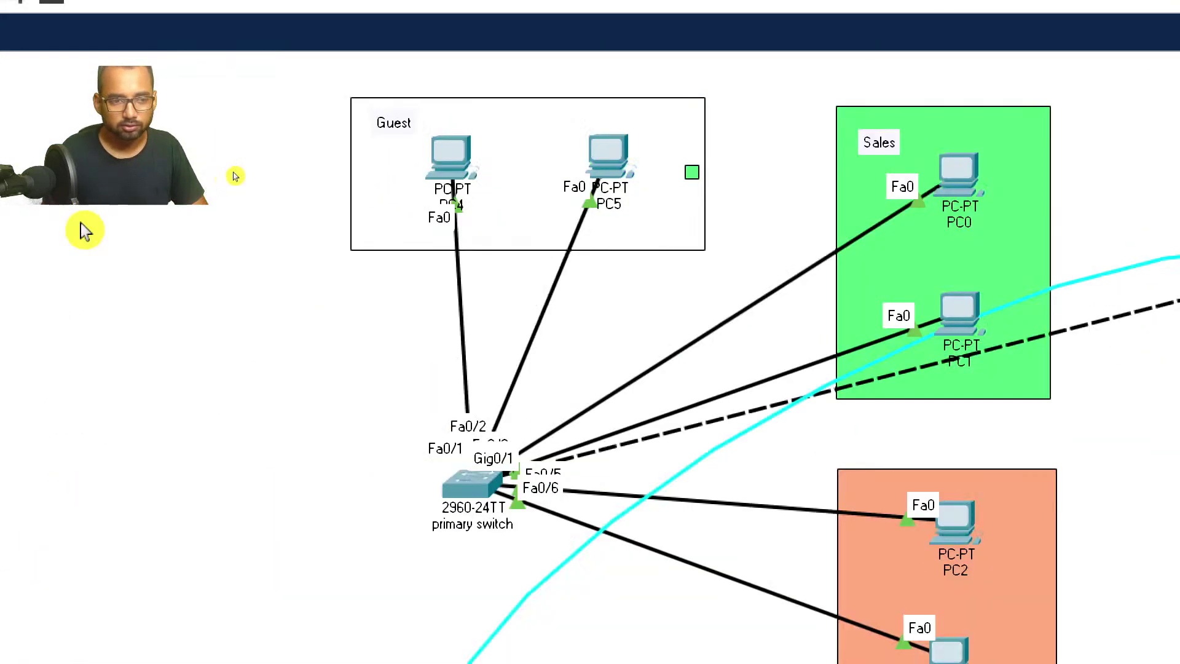
Step: Test connectivity from guest PC4 by pinging 192.168.1.13 in its command prompt, and close the PC4 window
{"action": "left_click", "coordinate": [474, 161]}
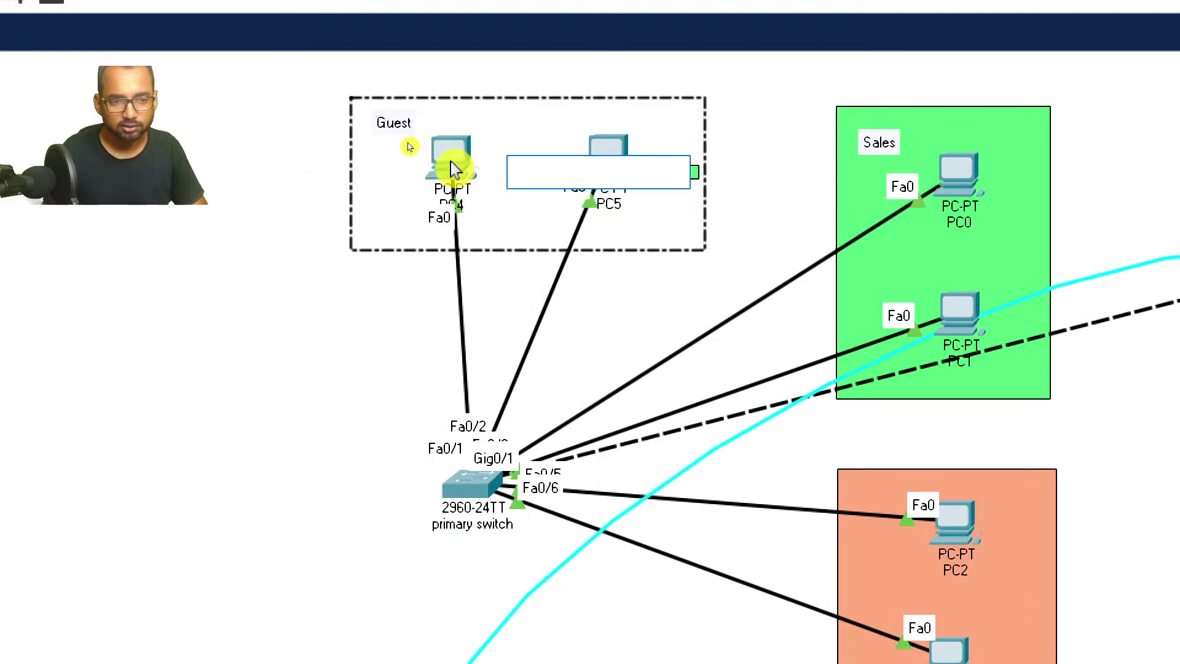
{"action": "left_click", "coordinate": [452, 161]}
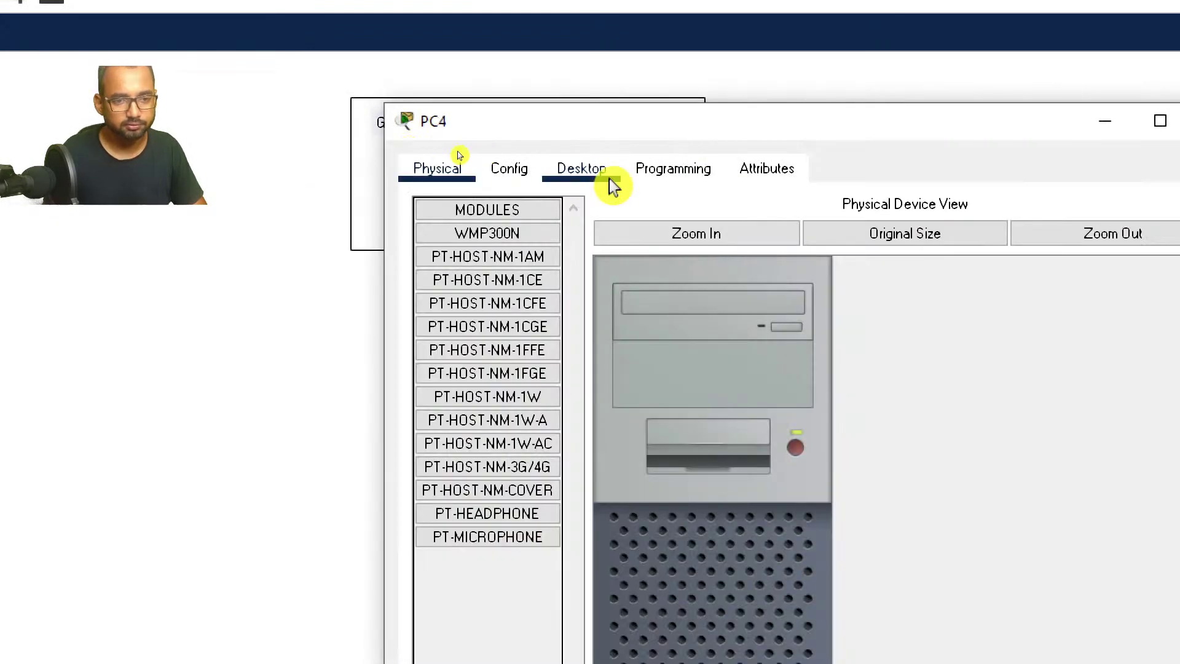
{"action": "left_click", "coordinate": [596, 176]}
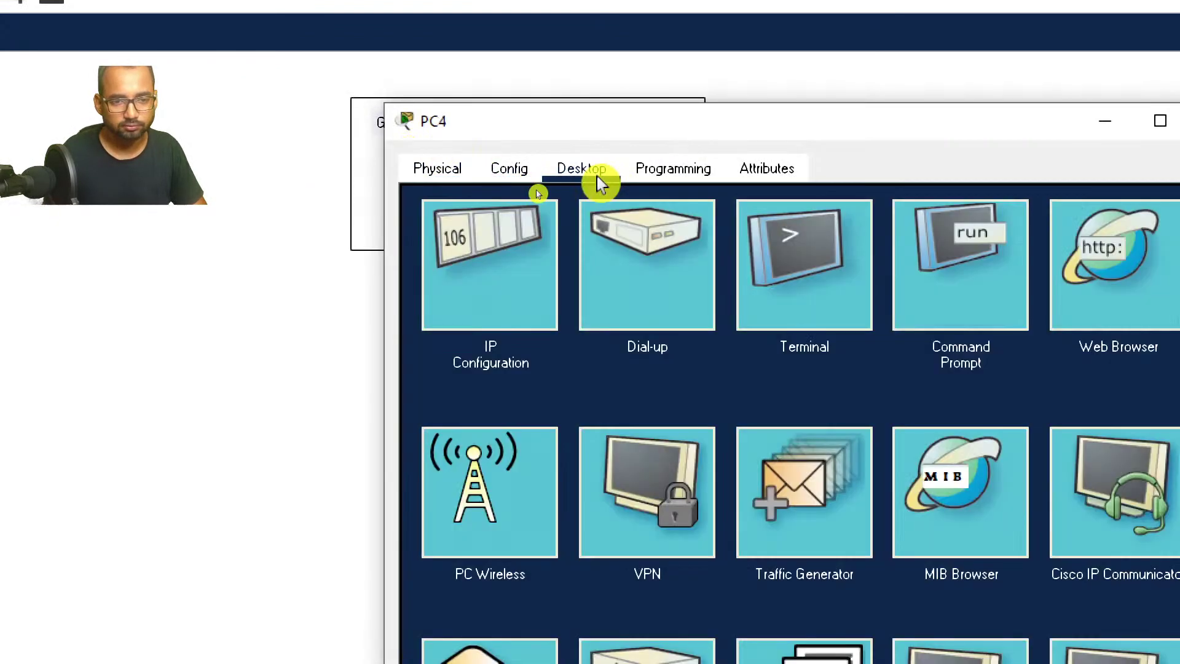
{"action": "left_click", "coordinate": [987, 277]}
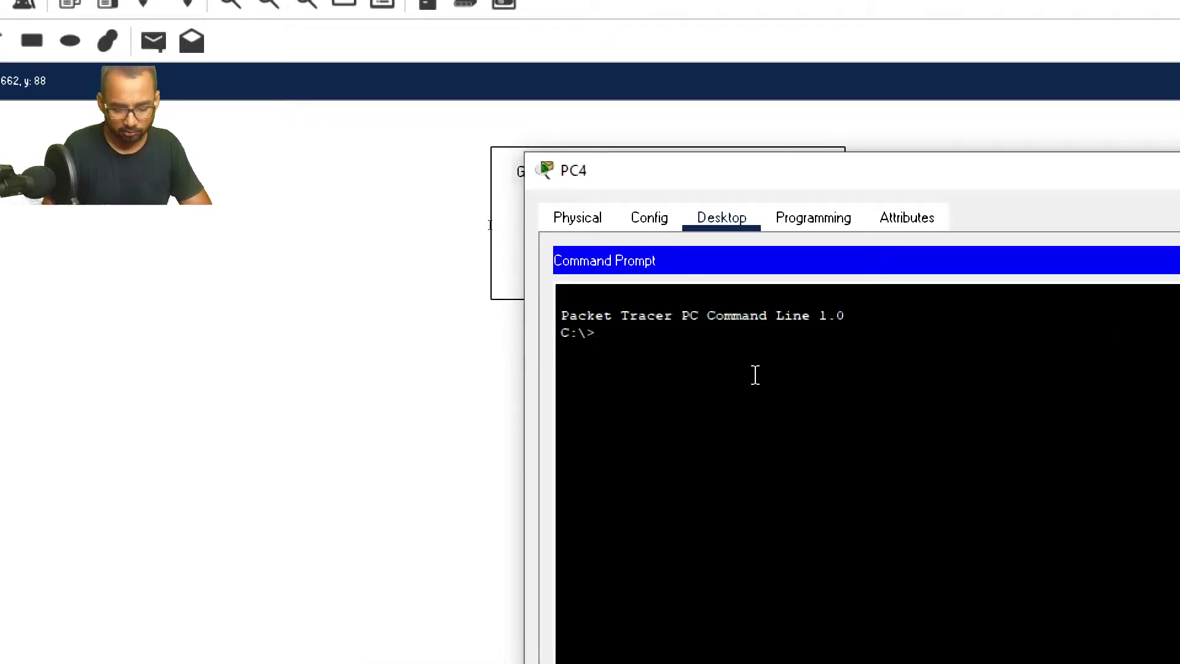
{"action": "type", "text": "ping 192."}
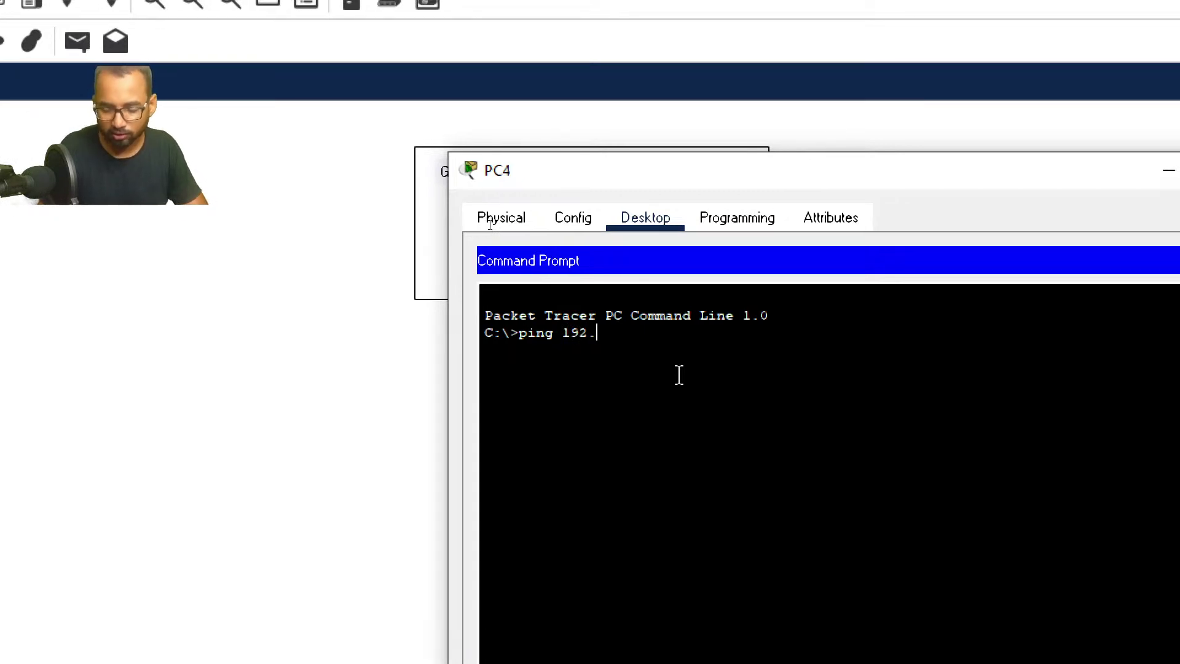
{"action": "type", "text": "168."}
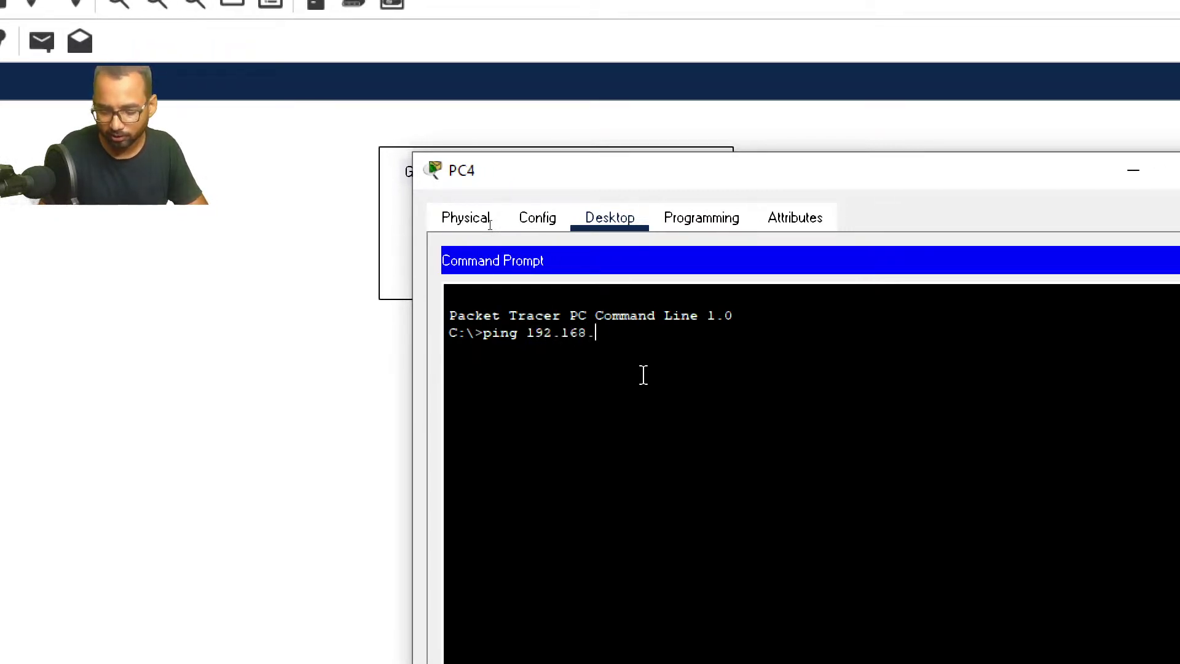
{"action": "type", "text": "1.13"}
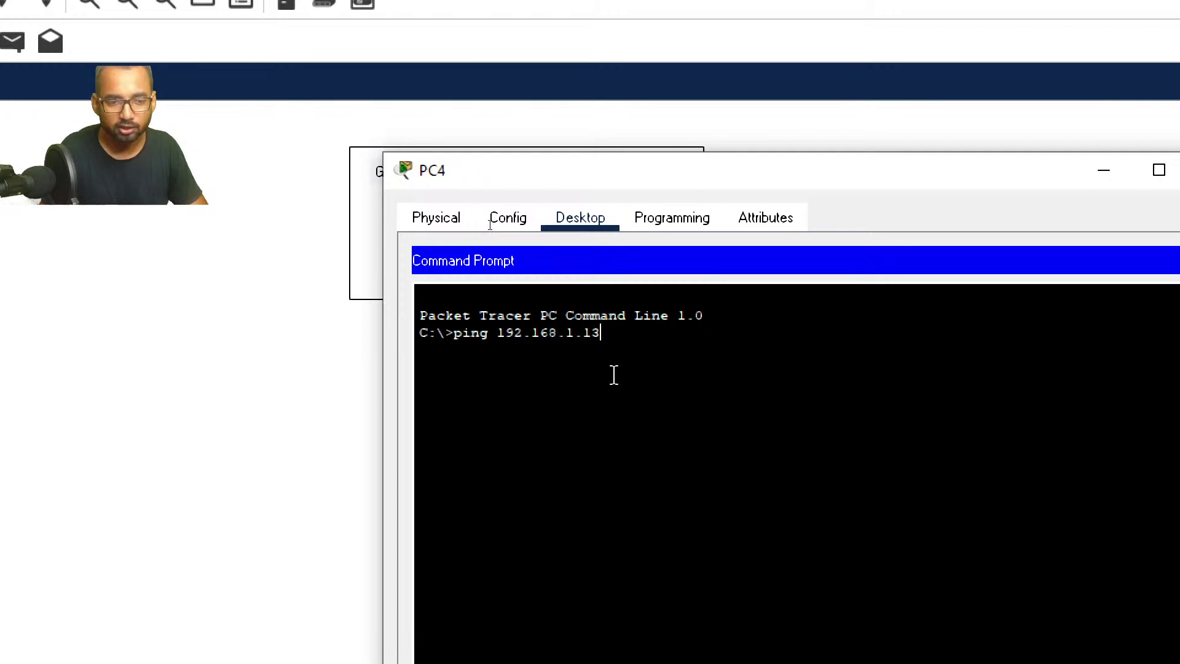
{"action": "key", "text": "Return"}
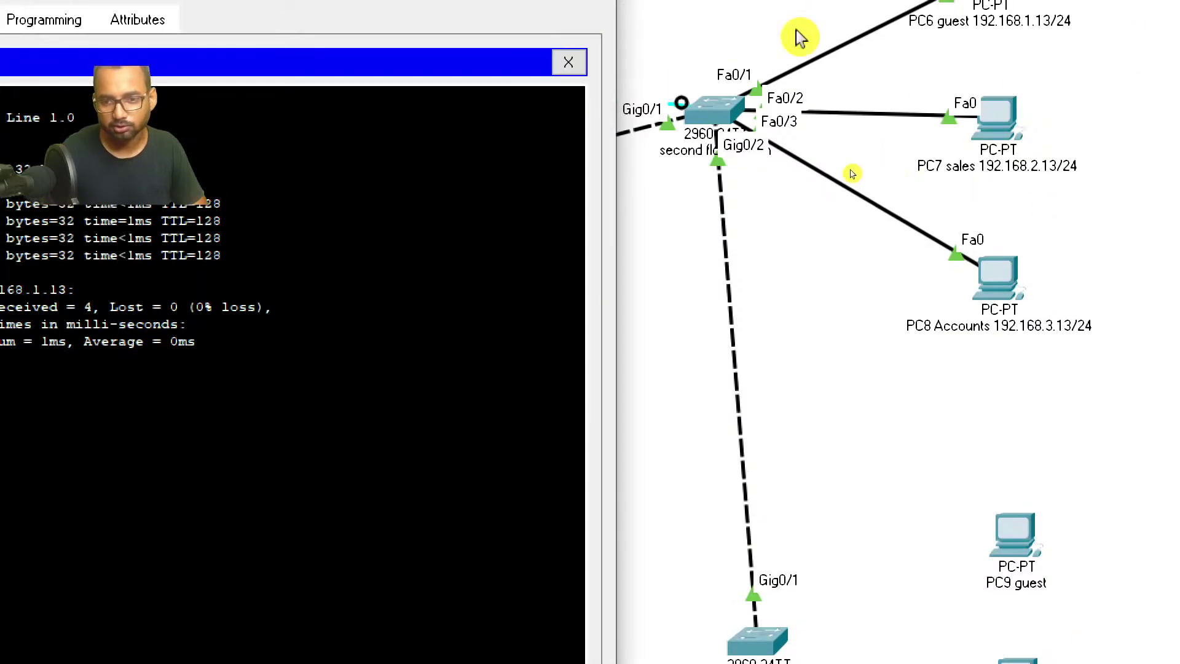
{"action": "left_click", "coordinate": [574, 66]}
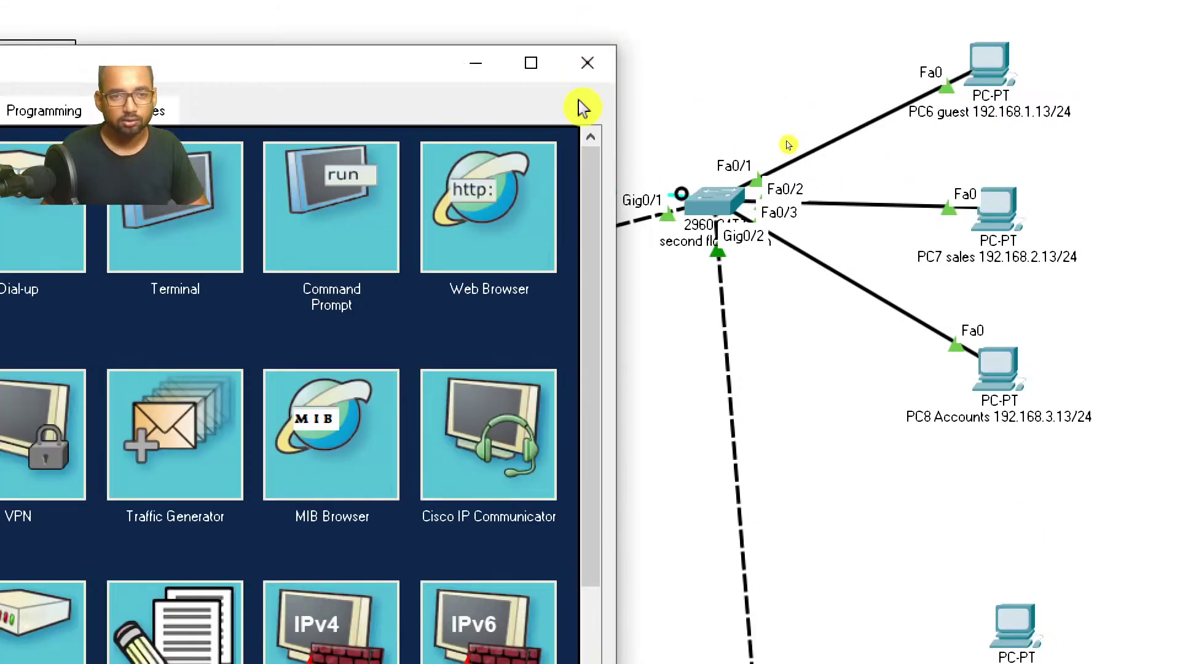
{"action": "left_click", "coordinate": [594, 69]}
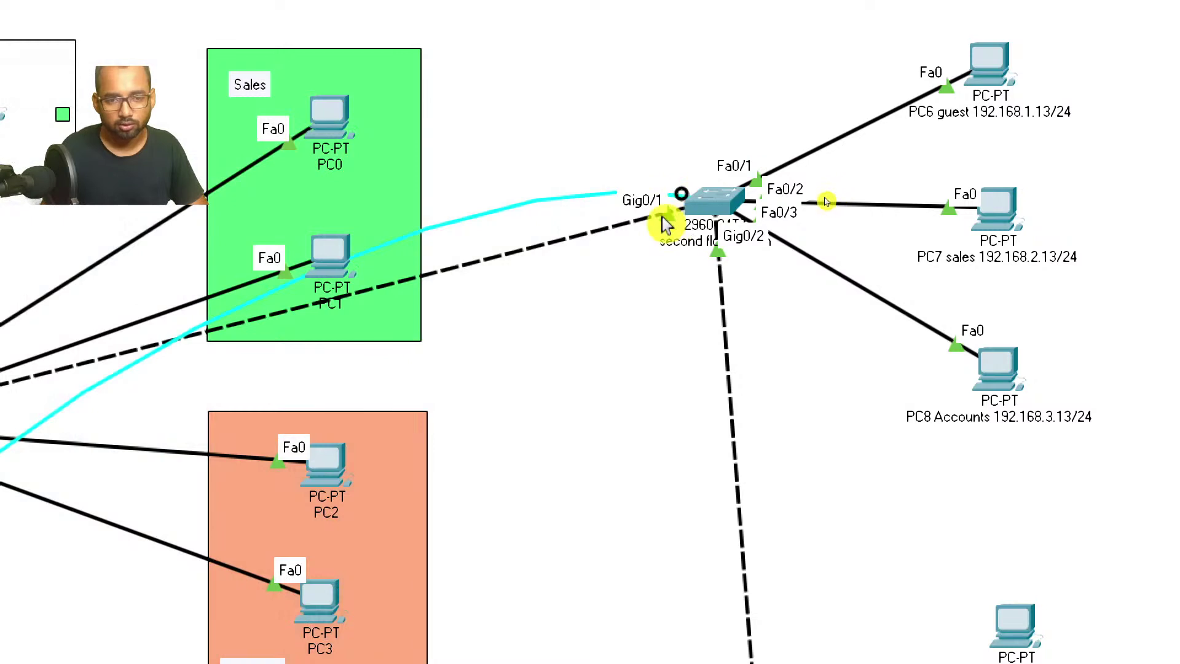
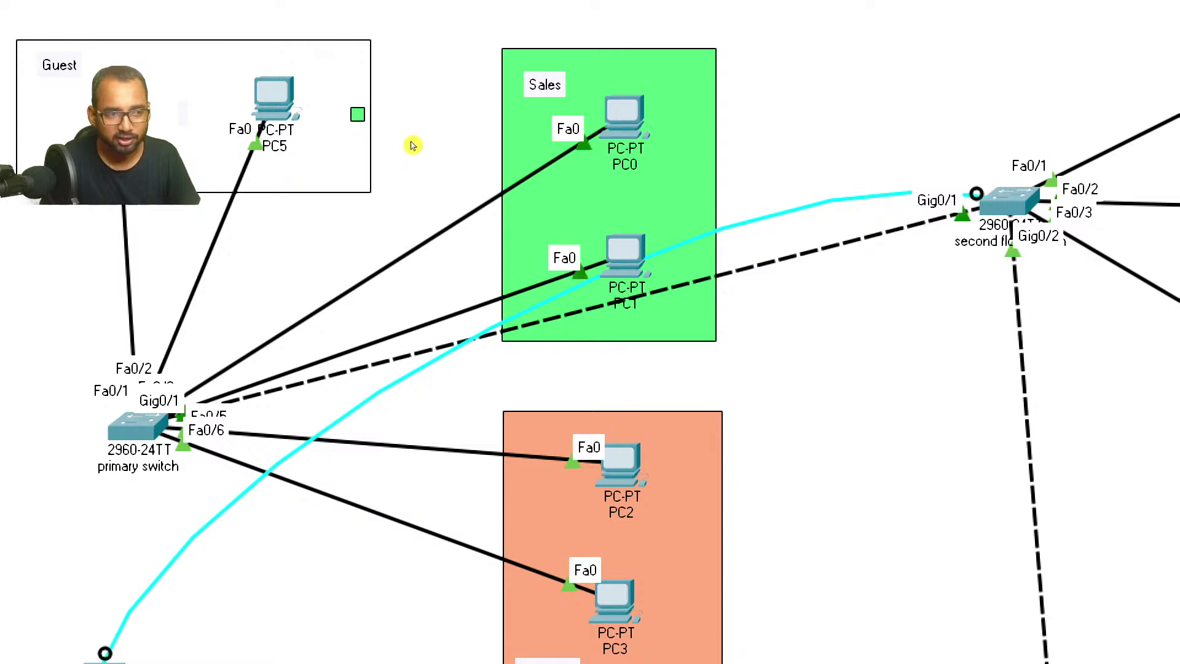
Step: Try to enter interface configuration mode for gigabitEthernet 0/3 in the switch's command line
{"action": "mouse_move", "coordinate": [412, 165]}
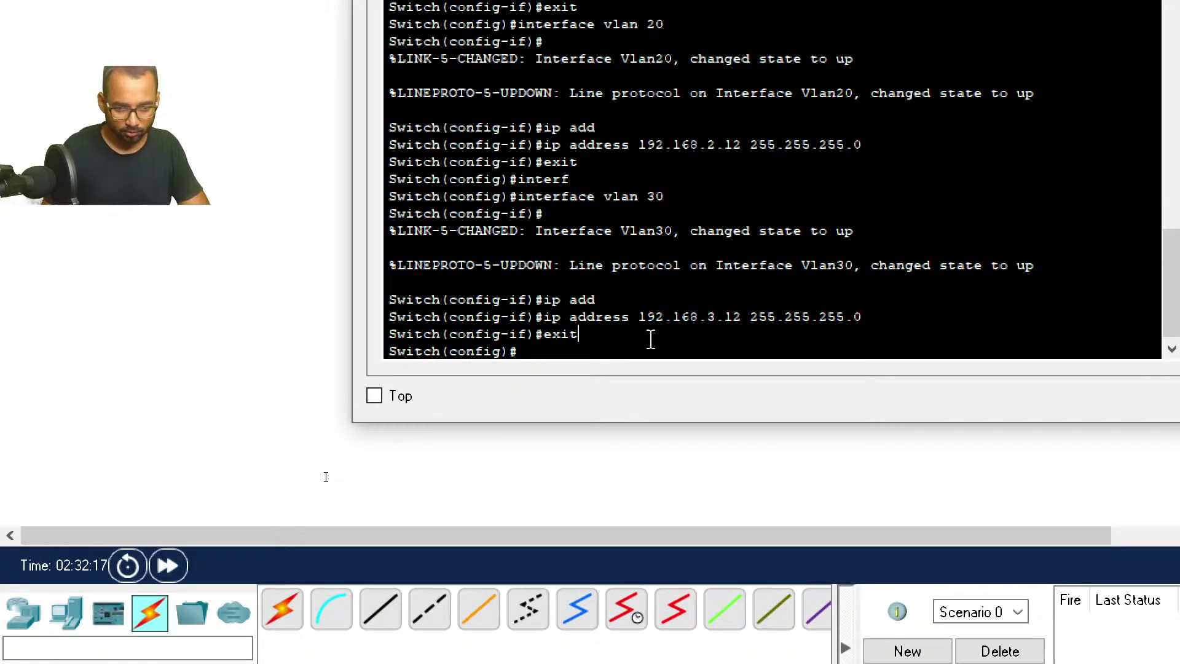
{"action": "key", "text": "Return"}
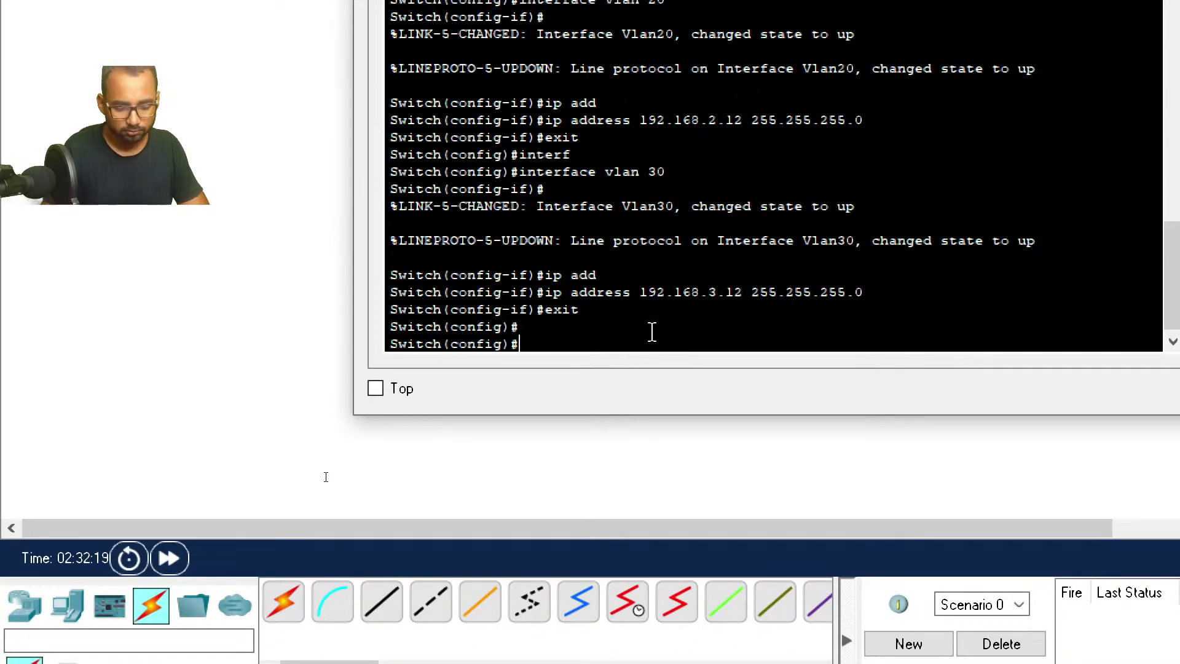
{"action": "type", "text": "interfac"}
{"action": "key", "text": "Tab"}
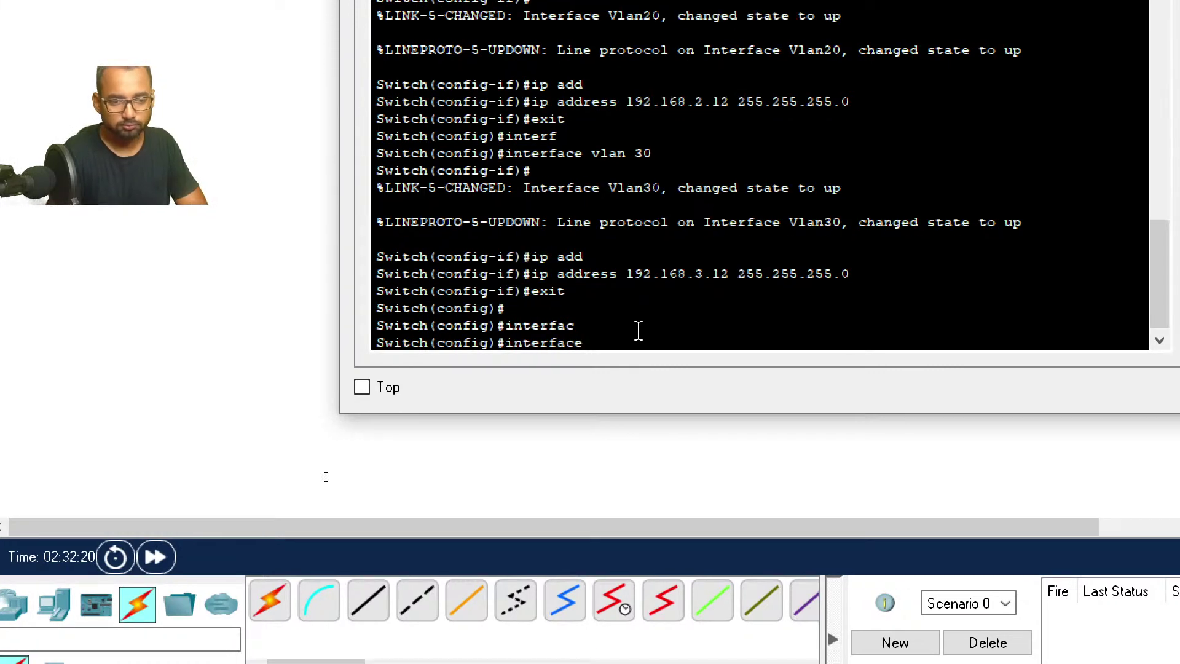
{"action": "type", "text": "gig"}
{"action": "key", "text": "Tab"}
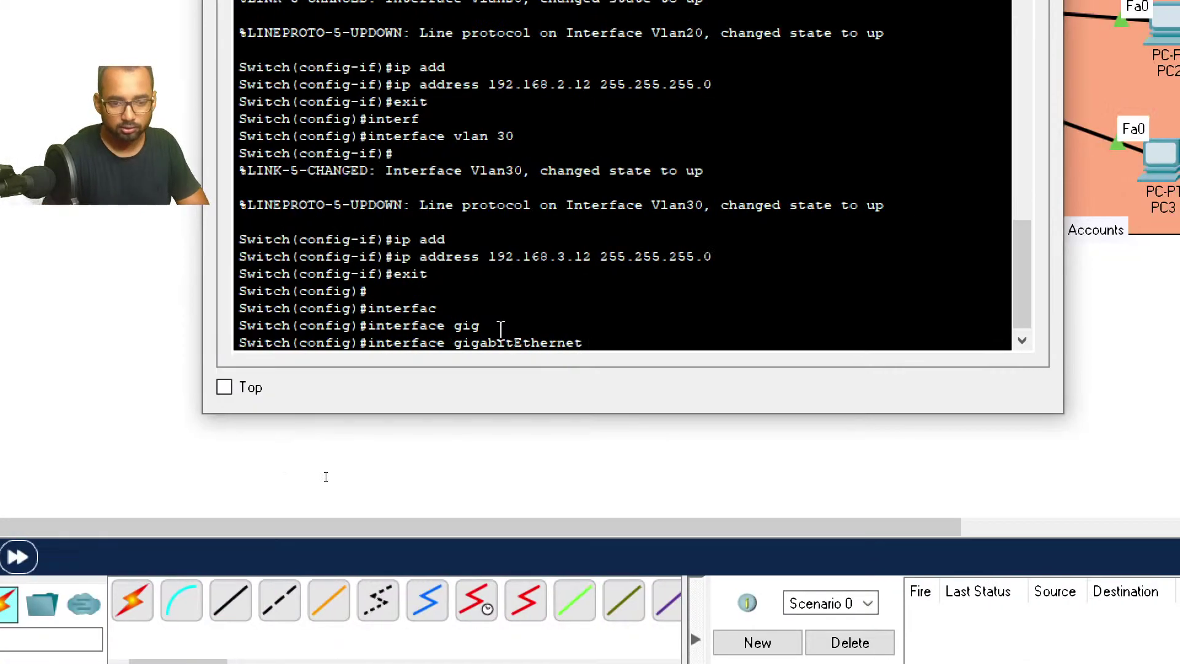
{"action": "type", "text": "0/3"}
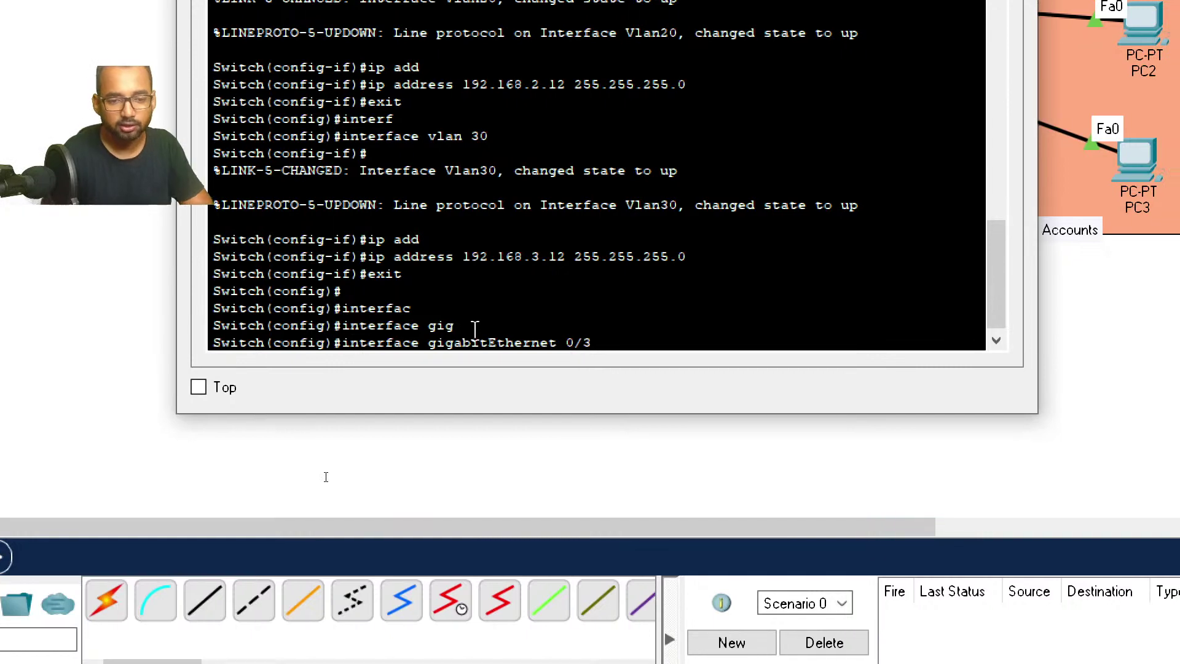
{"action": "key", "text": "Return"}
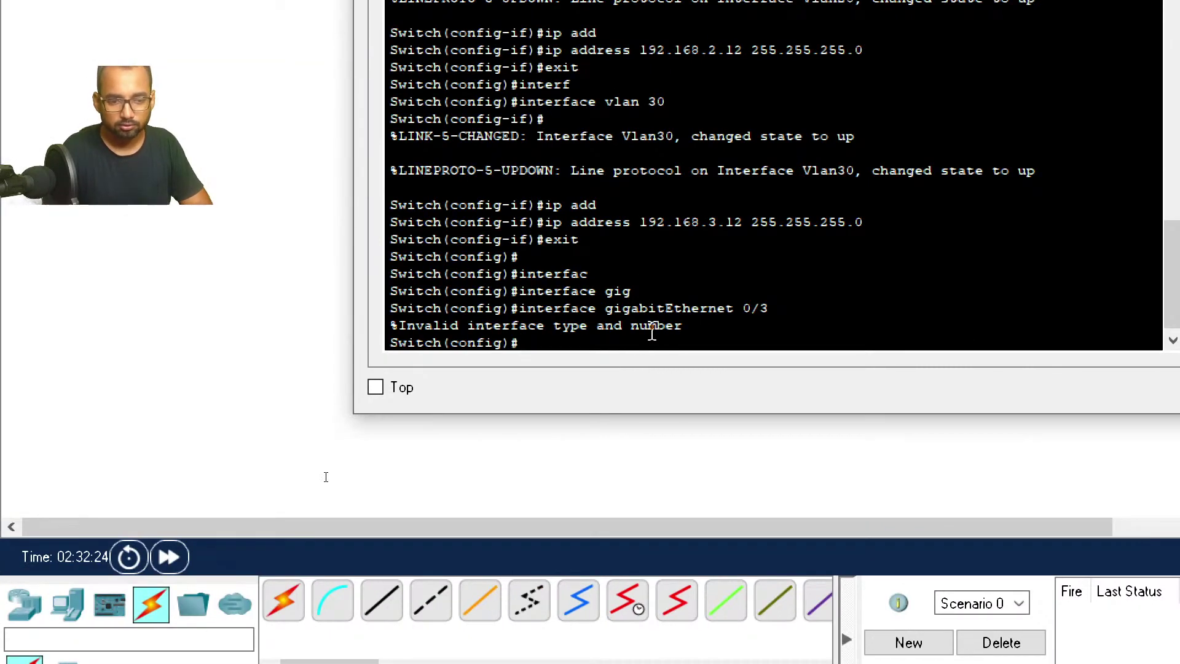
Step: Enter interface configuration mode for gigabitEthernet 0/2 by correcting the port number in the previous command
{"action": "key", "text": "Up"}
{"action": "key", "text": "BackSpace"}
{"action": "type", "text": "2"}
{"action": "key", "text": "Return"}
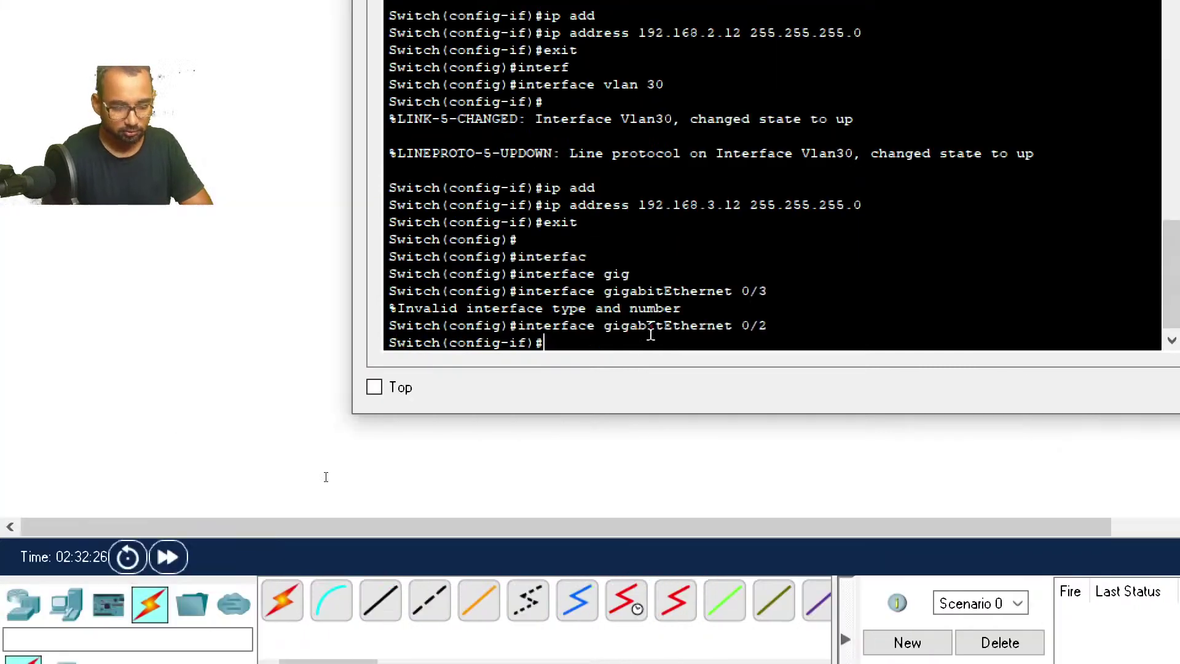
Step: Set the second floor switch's gigabitEthernet 0/2 interface to trunk mode
{"action": "type", "text": "swit"}
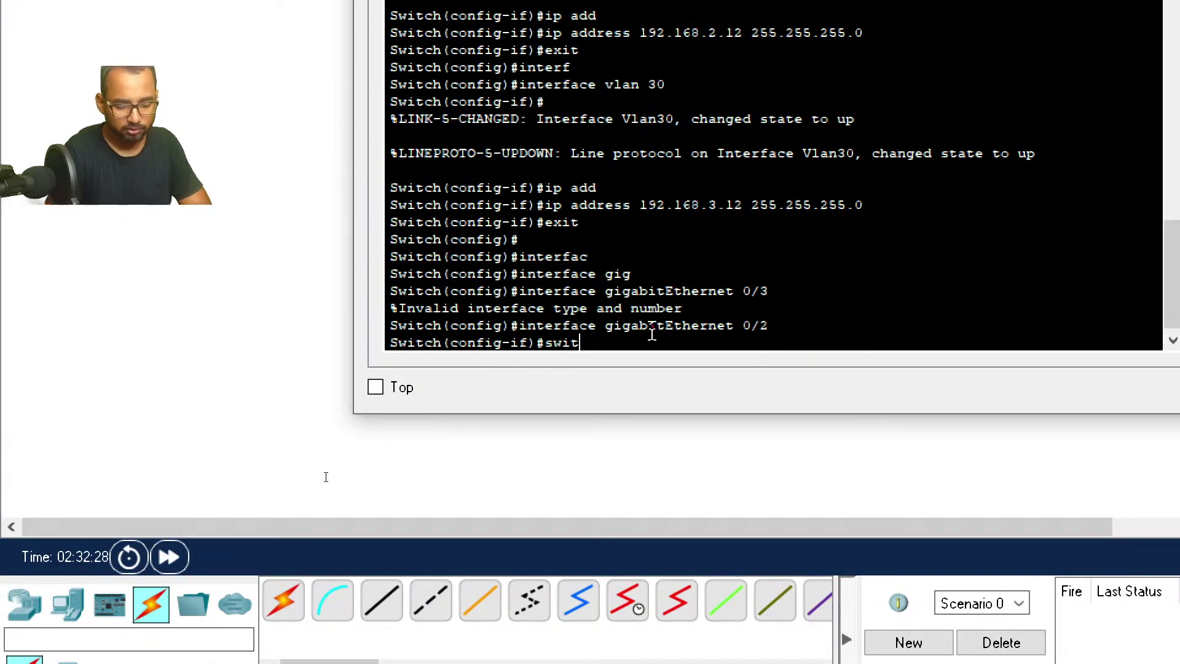
{"action": "type", "text": "c"}
{"action": "key", "text": "Tab"}
{"action": "type", "text": "mode tr"}
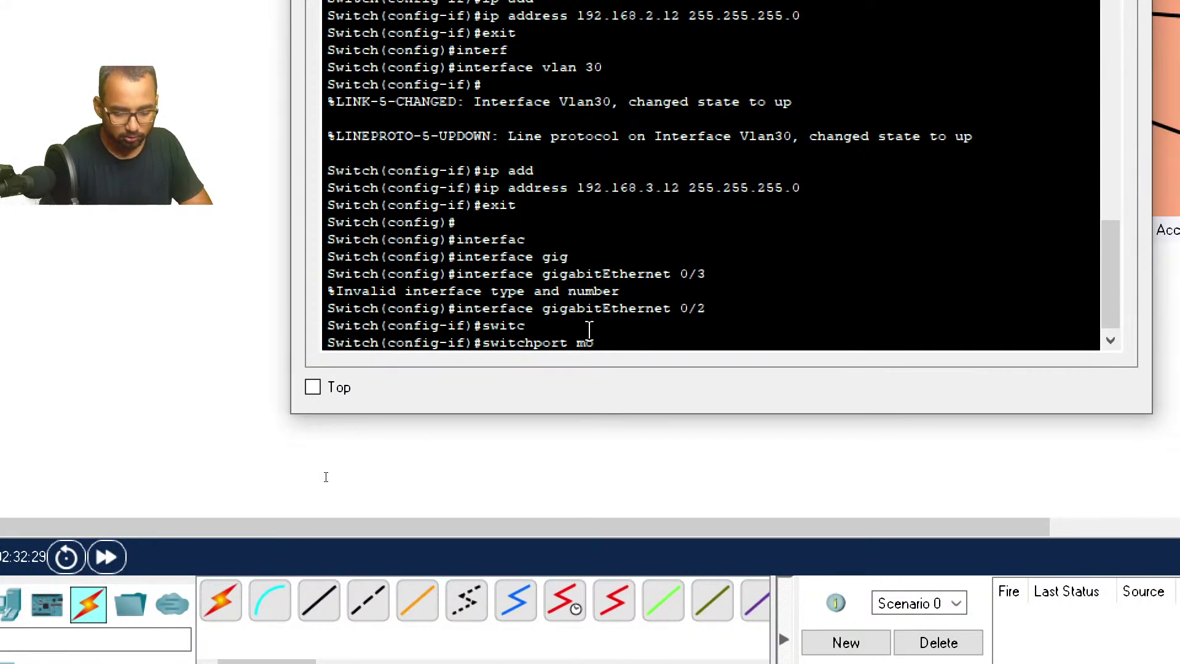
{"action": "key", "text": "Tab"}
{"action": "key", "text": "Return"}
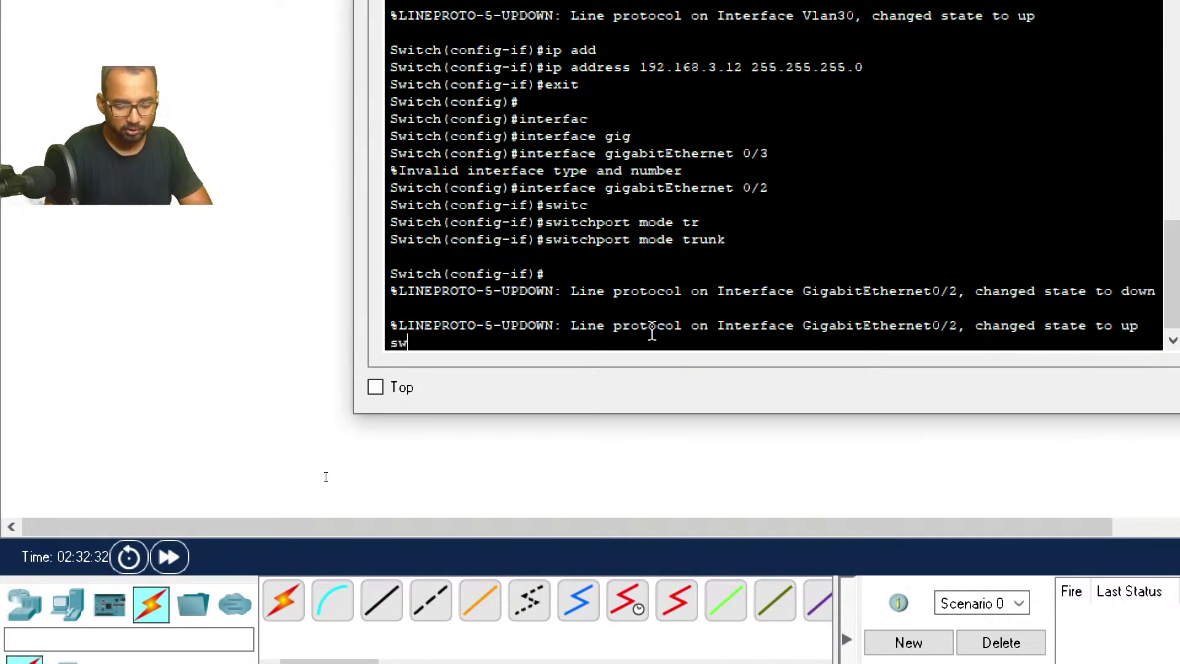
Step: Allow VLANs 10, 20 and 30 on the gigabitEthernet 0/2 trunk
{"action": "type", "text": "switc"}
{"action": "key", "text": "Tab"}
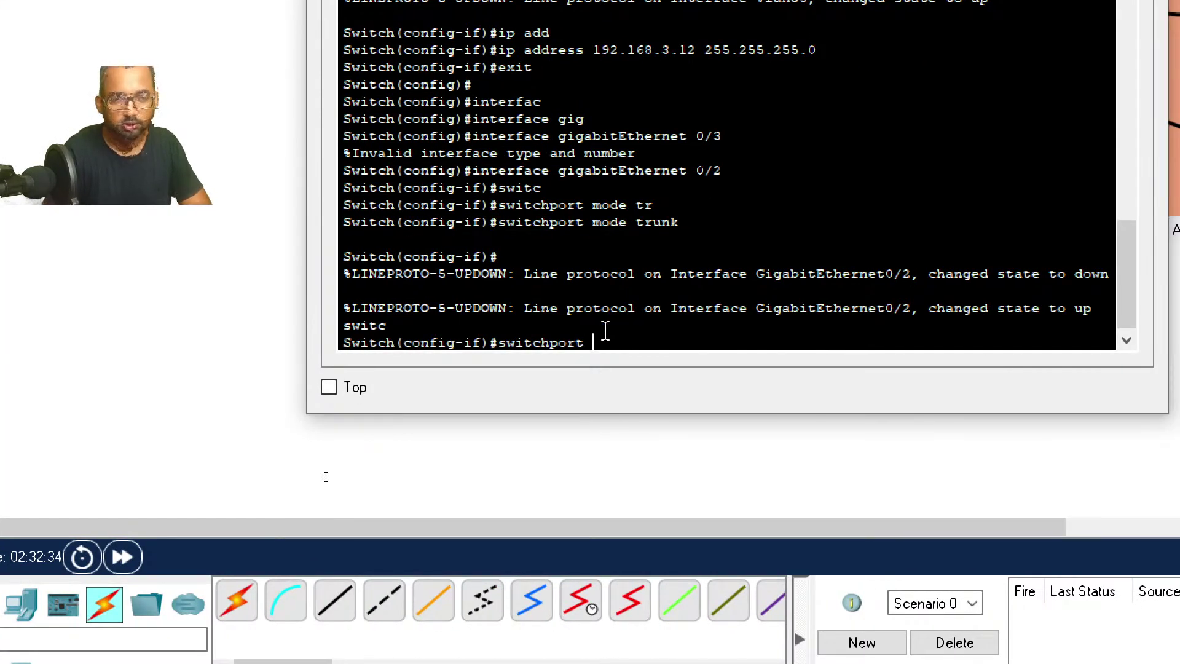
{"action": "type", "text": "tr"}
{"action": "key", "text": "Tab"}
{"action": "type", "text": "all"}
{"action": "key", "text": "Tab"}
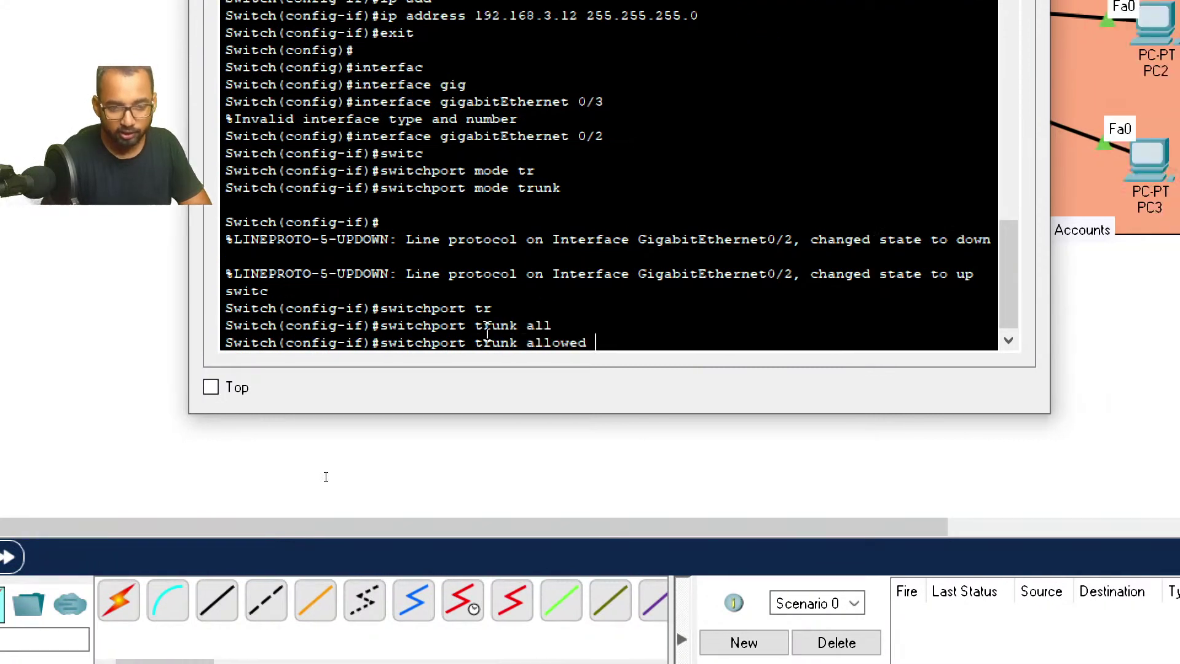
{"action": "type", "text": "vl"}
{"action": "key", "text": "Tab"}
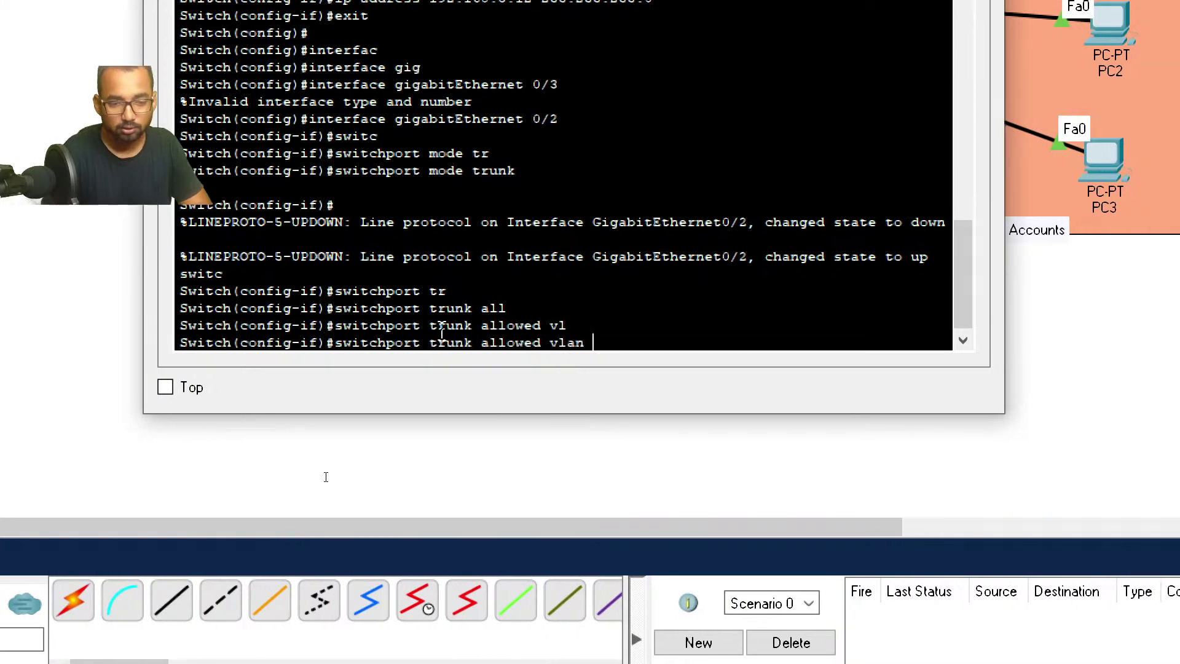
{"action": "type", "text": "10,"}
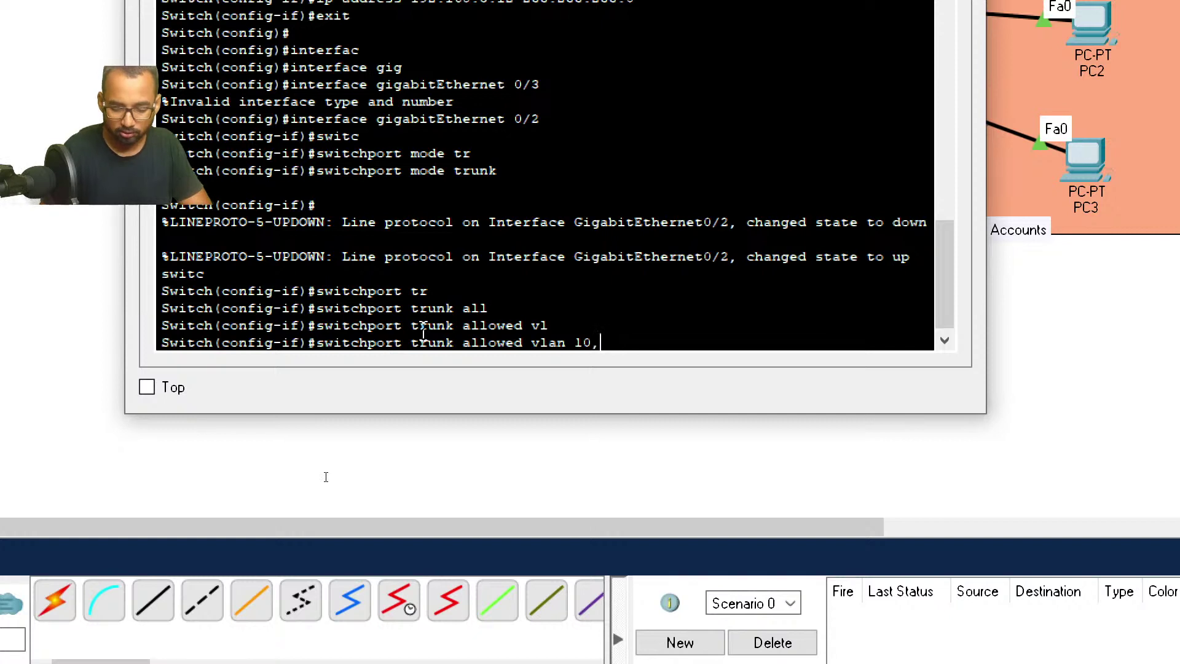
{"action": "type", "text": "20,30"}
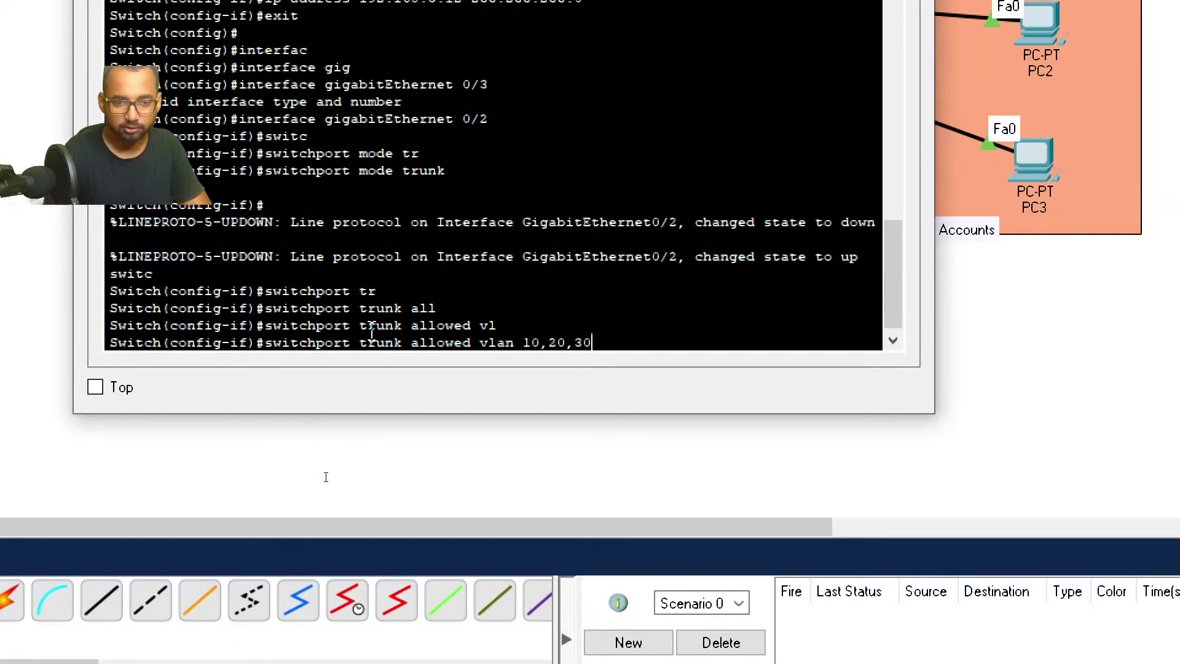
{"action": "key", "text": "Return"}
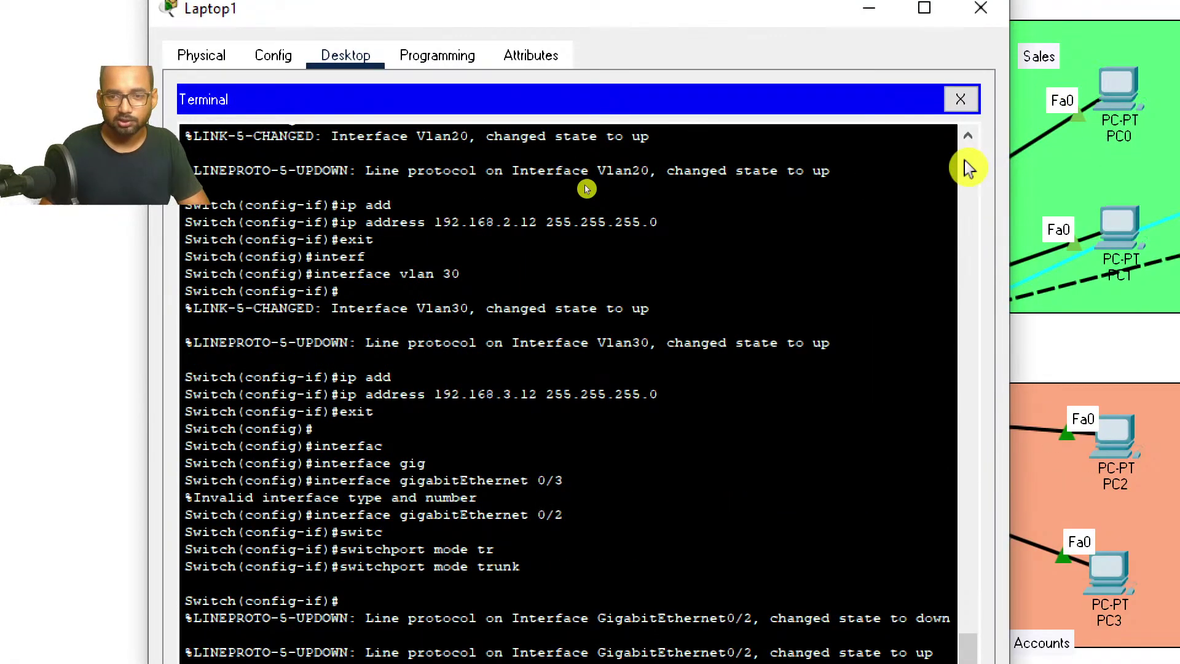
Step: Close the Laptop1 terminal and device window, and attach the laptop's console cable to the third floor switch's Console port
{"action": "left_click", "coordinate": [962, 101]}
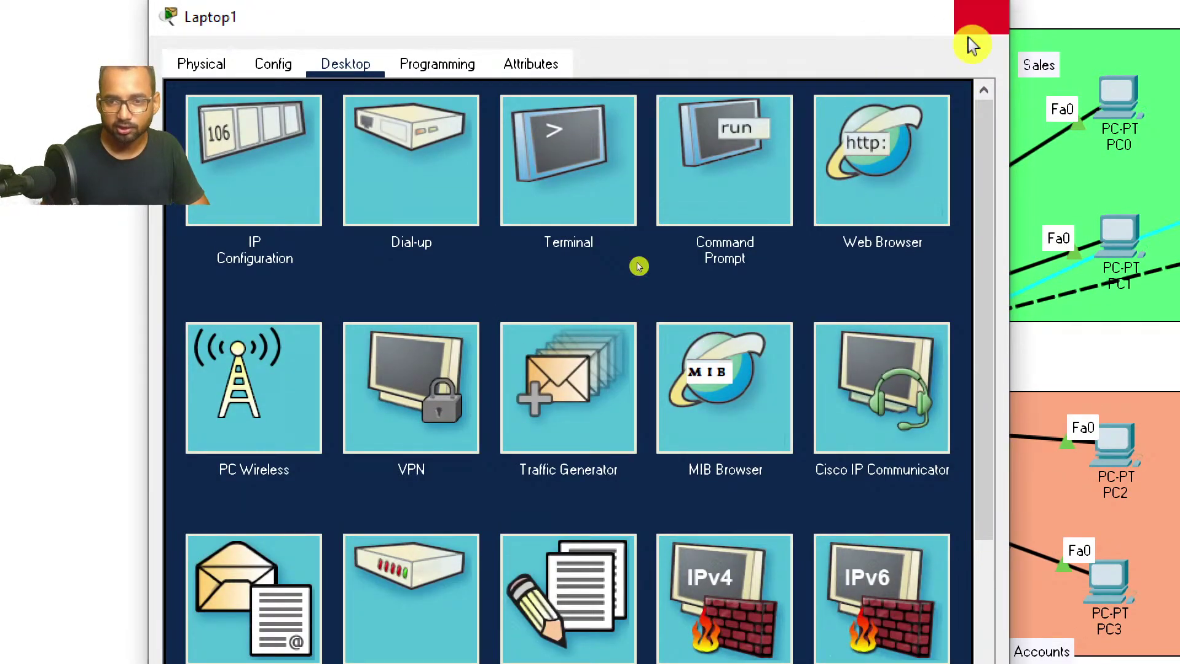
{"action": "left_click", "coordinate": [969, 26]}
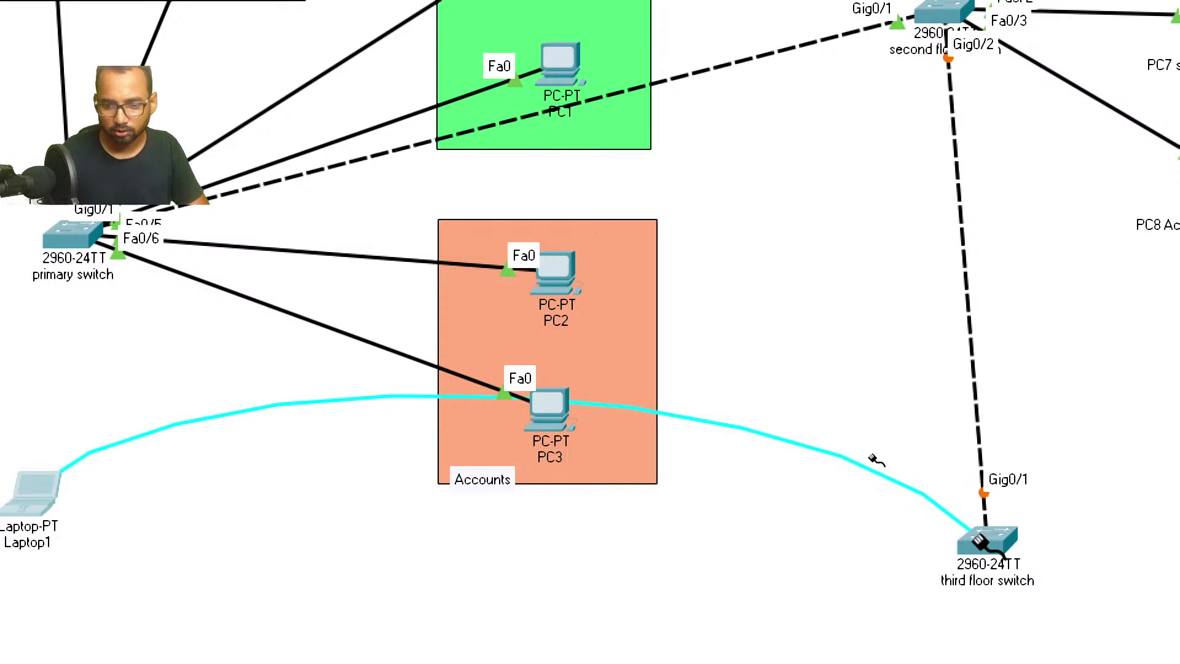
{"action": "left_click", "coordinate": [983, 544]}
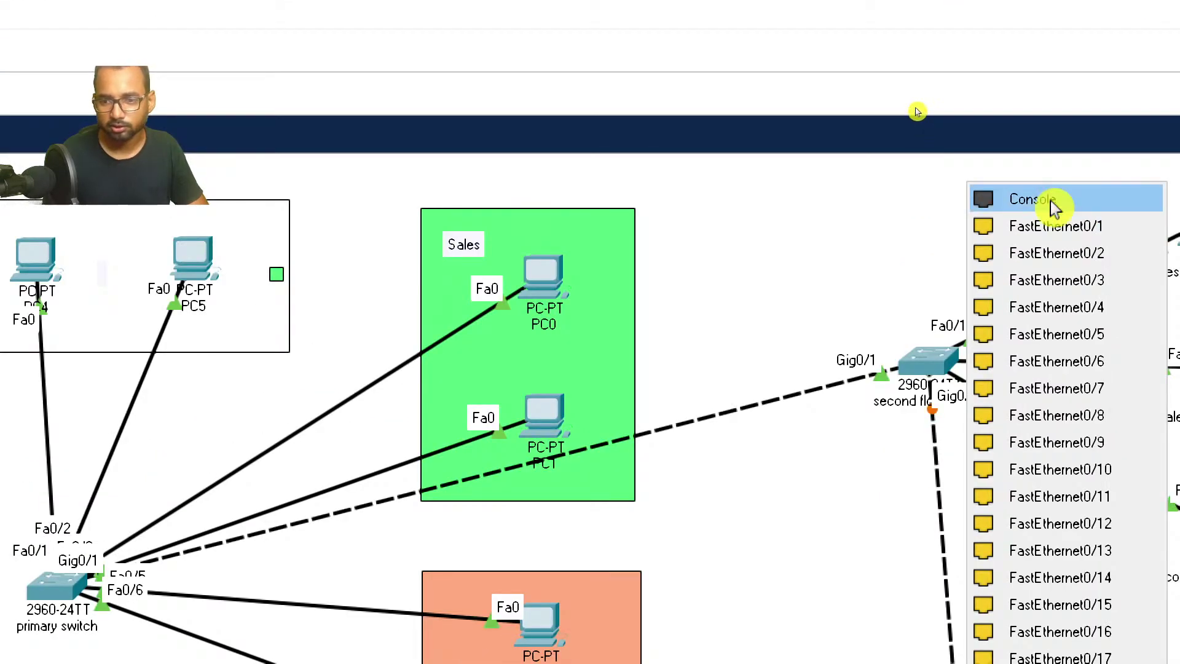
{"action": "left_click", "coordinate": [1050, 201]}
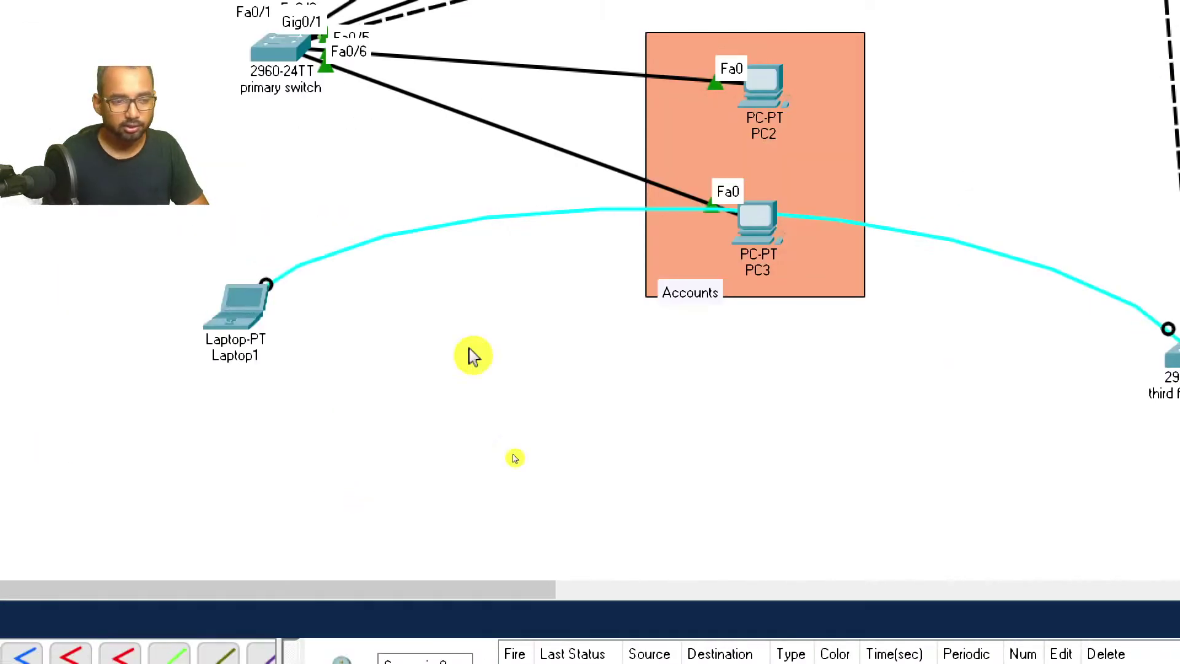
Step: Reopen Laptop1, close its mail application, and open a terminal session with the port settings kept at 9600 bits per second and 8 data bits
{"action": "left_click", "coordinate": [241, 306]}
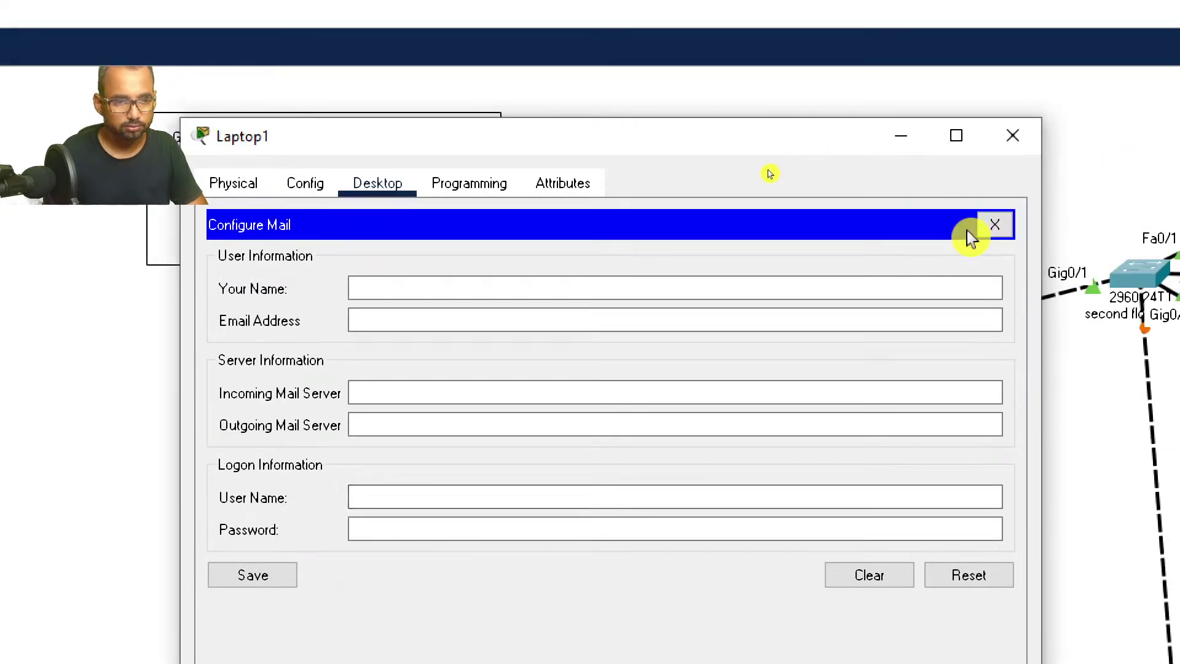
{"action": "left_click", "coordinate": [459, 185]}
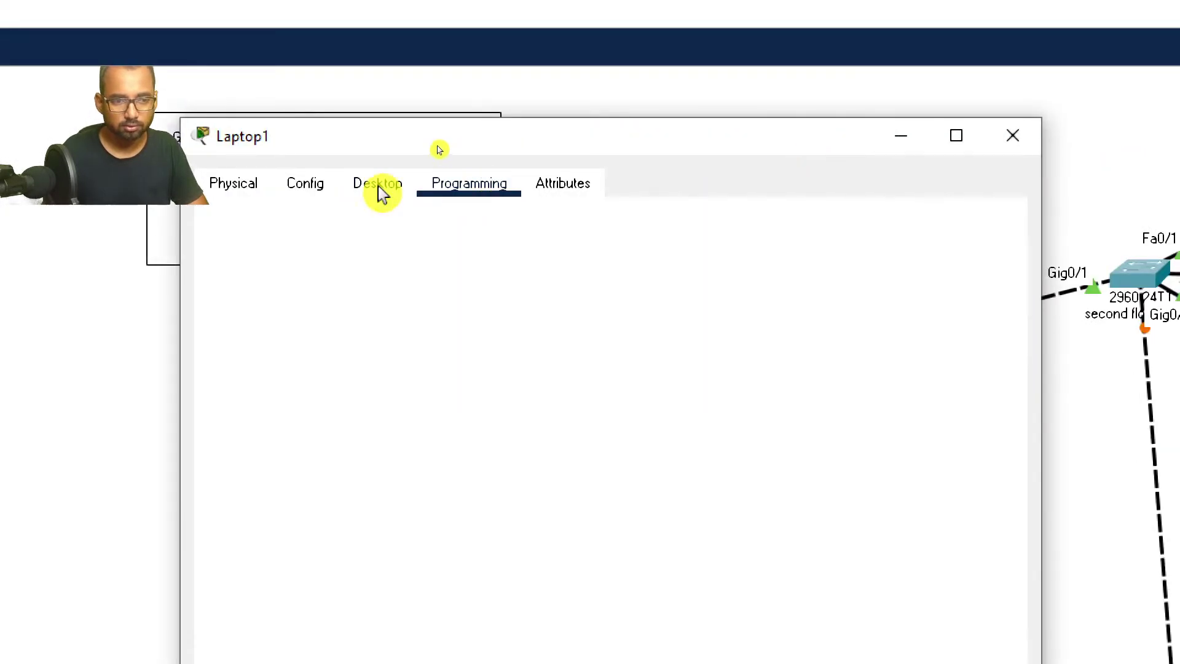
{"action": "left_click", "coordinate": [227, 184]}
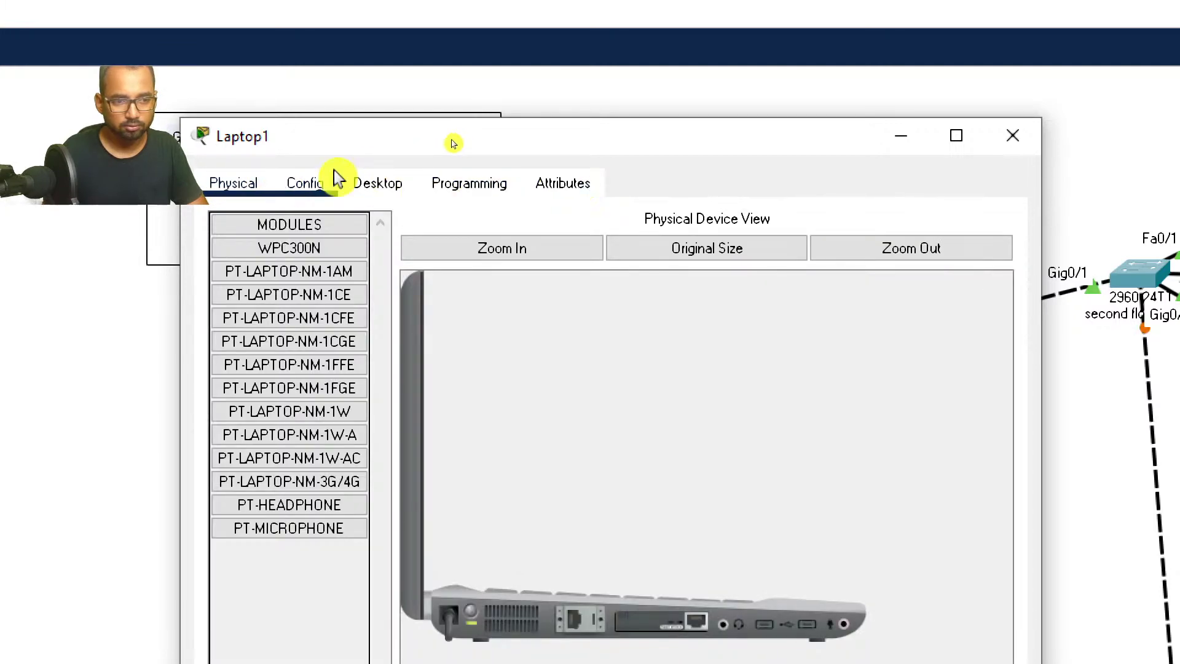
{"action": "left_click", "coordinate": [316, 182]}
{"action": "left_click", "coordinate": [383, 183]}
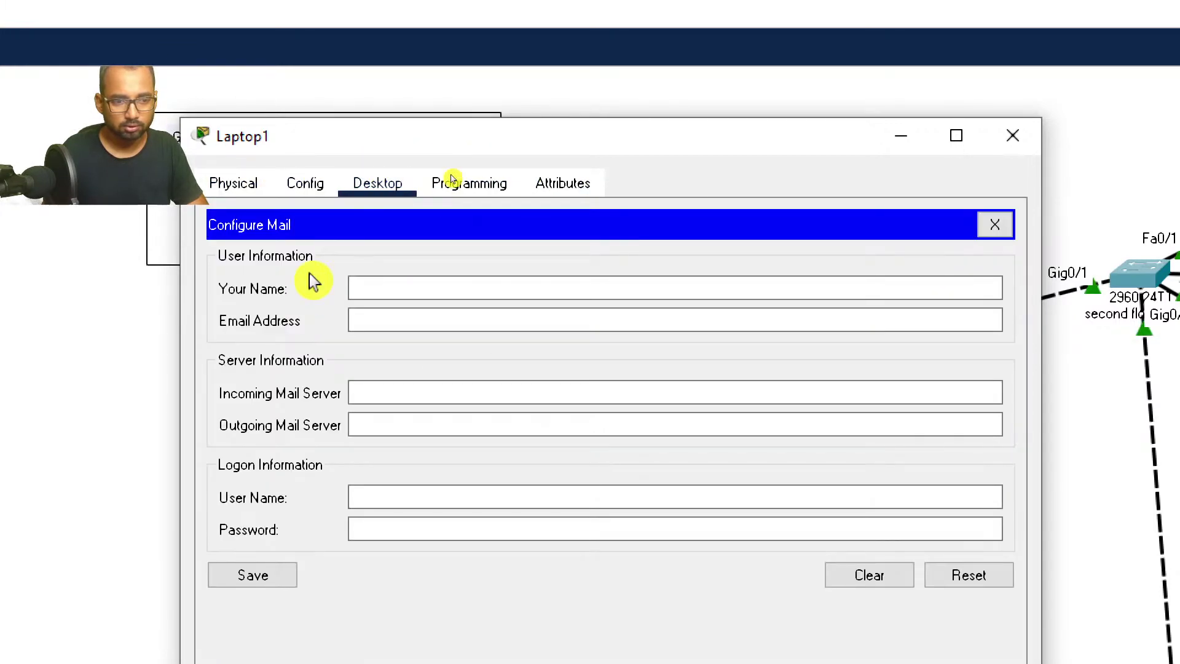
{"action": "left_click", "coordinate": [995, 225]}
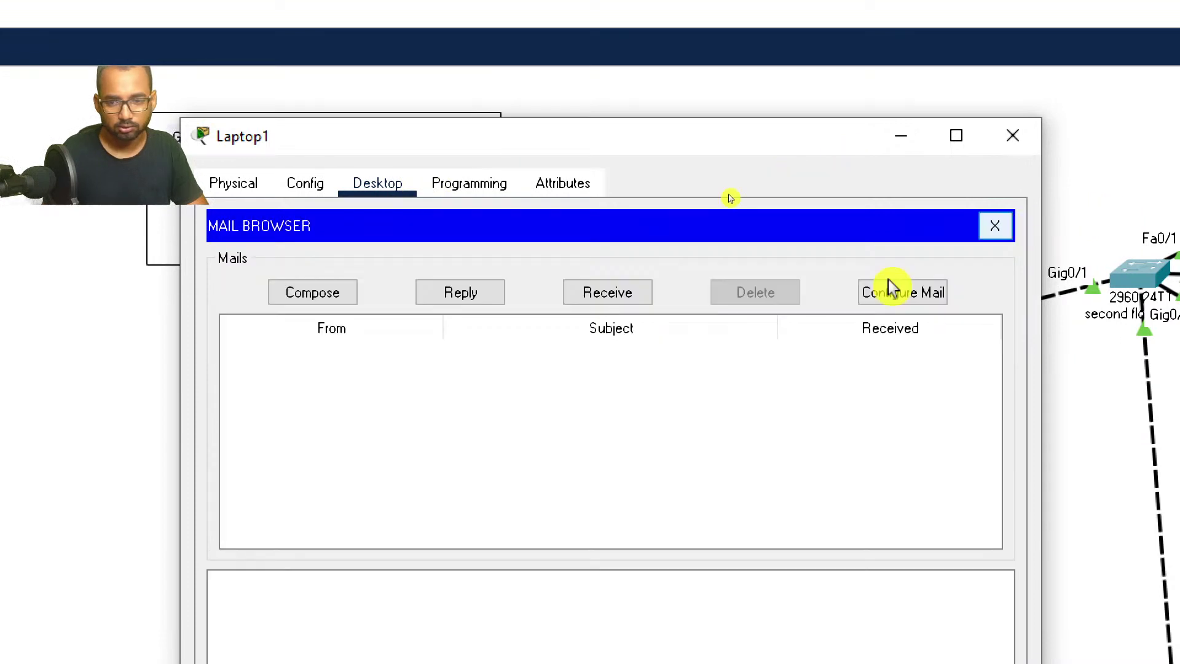
{"action": "left_click", "coordinate": [610, 296]}
{"action": "left_click", "coordinate": [995, 227]}
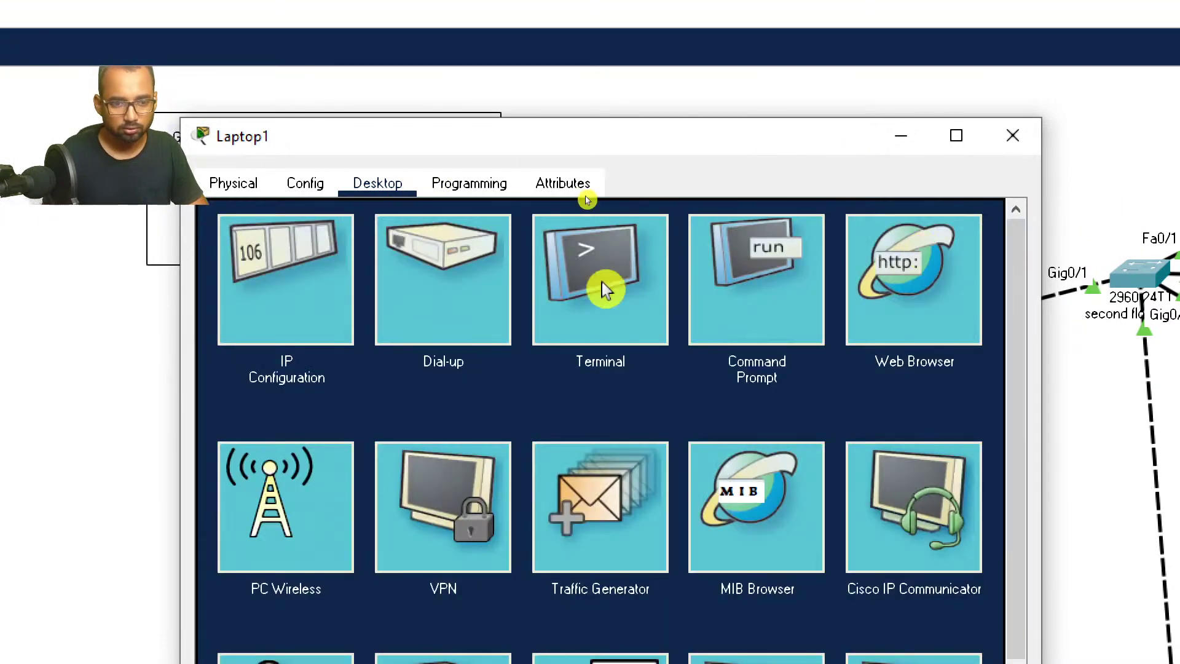
{"action": "left_click", "coordinate": [662, 325]}
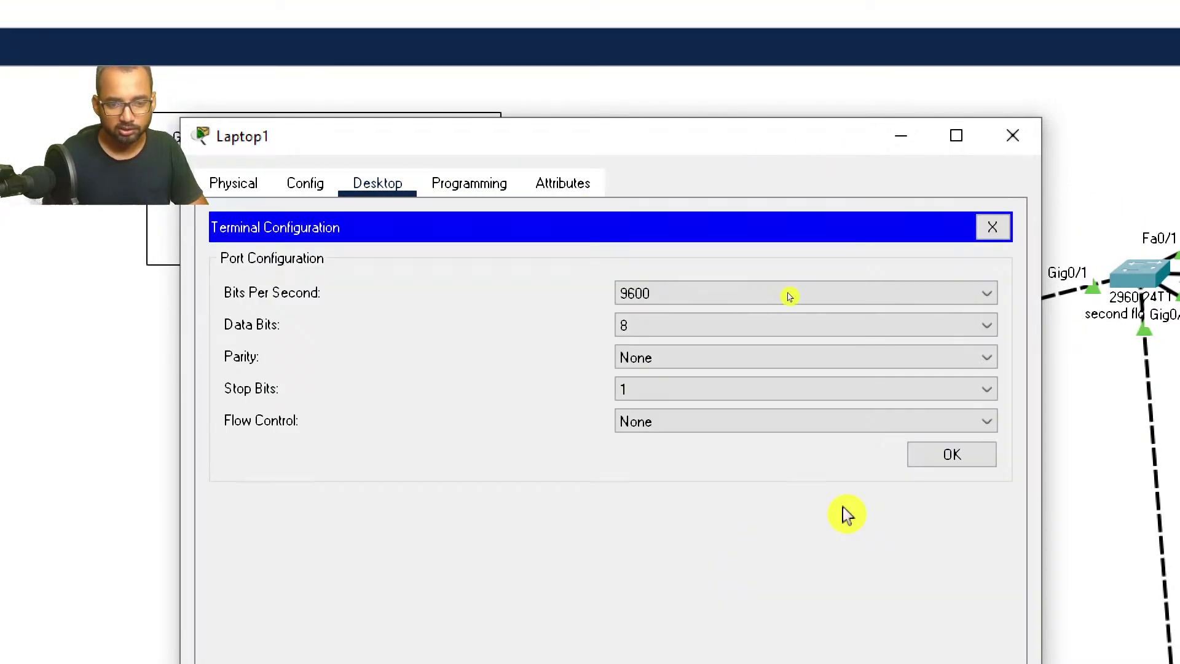
{"action": "left_click", "coordinate": [973, 455]}
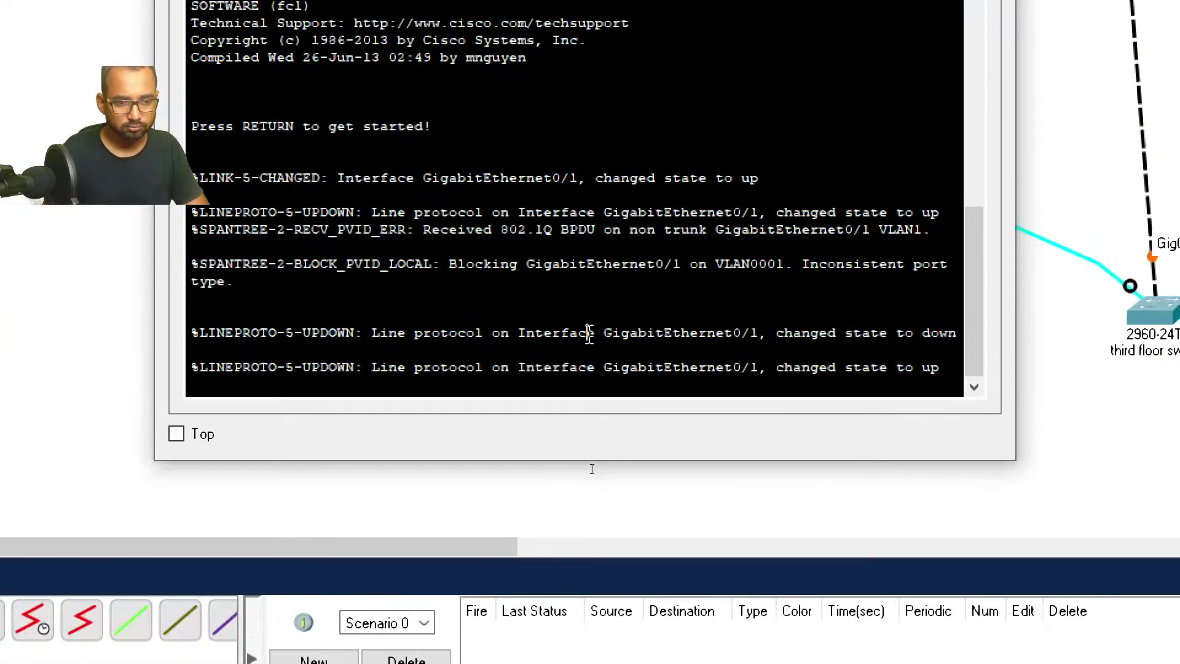
Step: Start the third floor switch's console session and enter global configuration mode through privileged mode
{"action": "key", "text": "Return"}
{"action": "key", "text": "Return"}
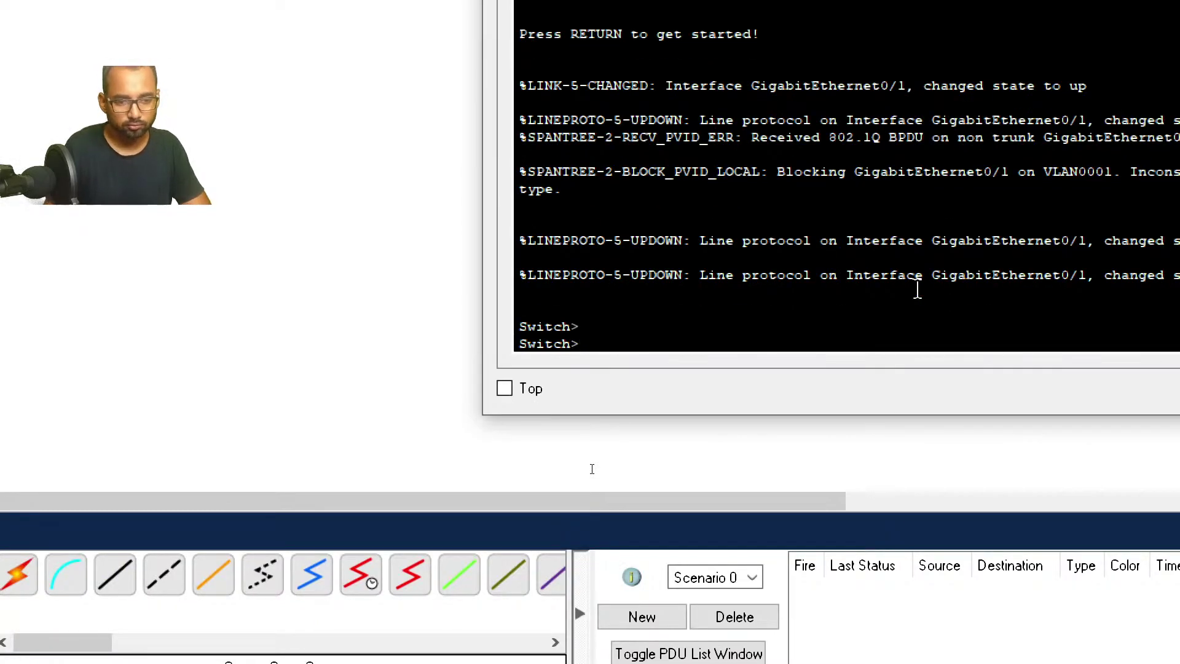
{"action": "type", "text": "en"}
{"action": "key", "text": "Return"}
{"action": "type", "text": "co"}
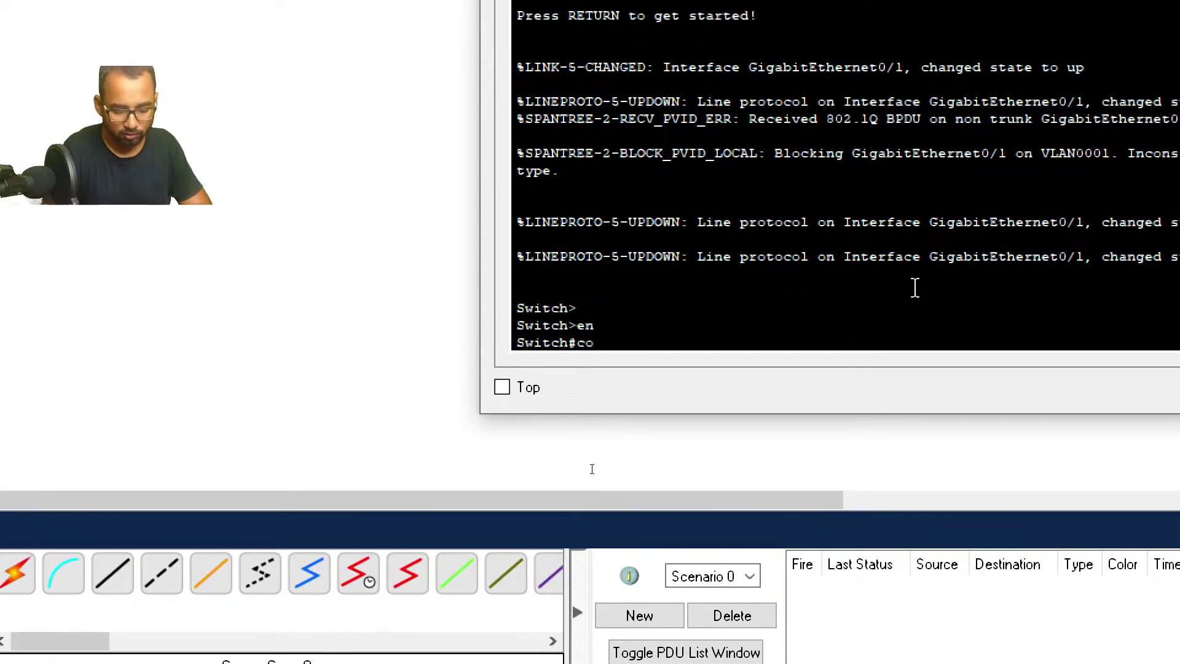
{"action": "type", "text": "nfig t"}
{"action": "key", "text": "Return"}
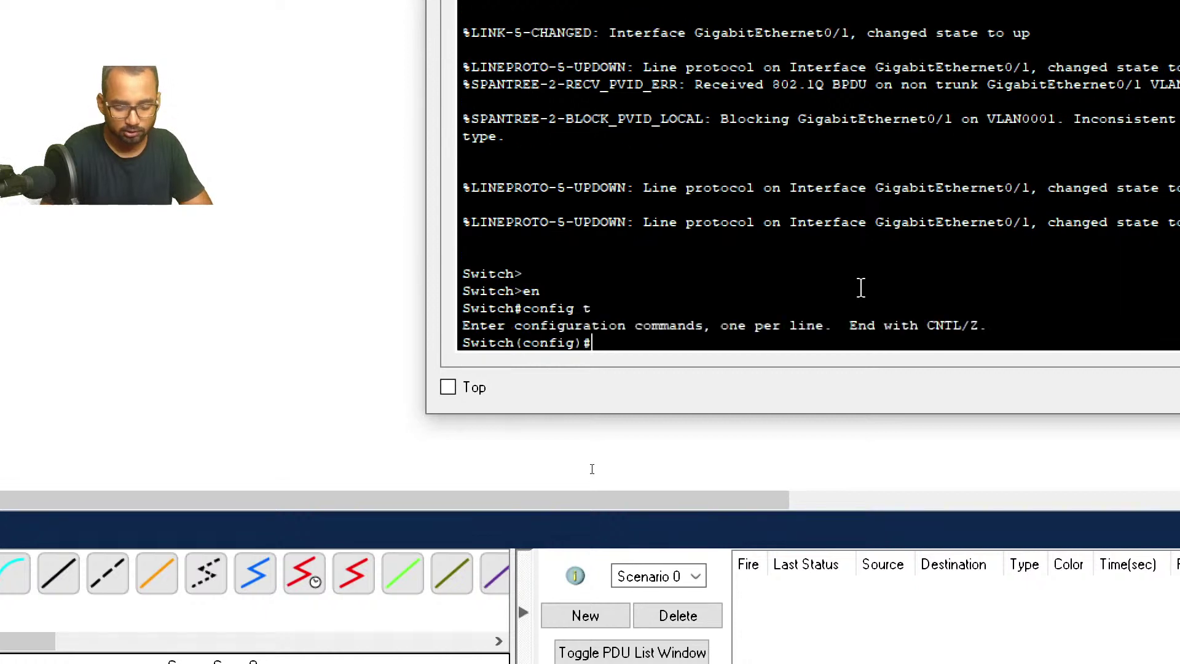
Step: Enter interface configuration mode for gigabitEthernet 0/1 on the third floor switch
{"action": "type", "text": "inter"}
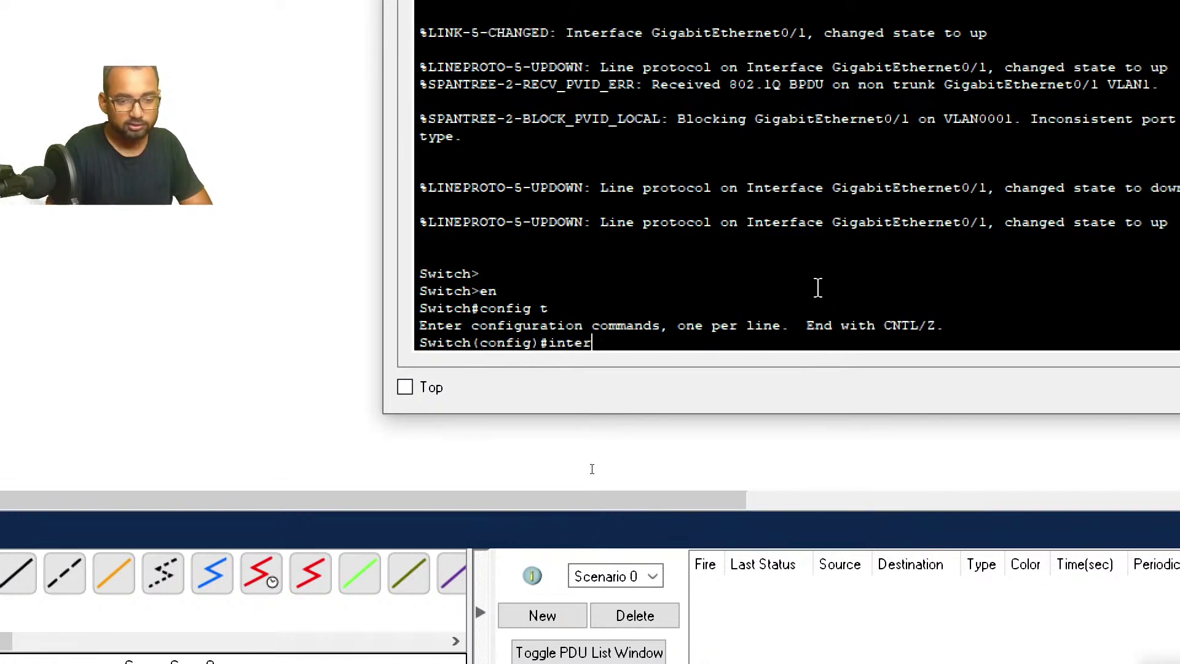
{"action": "key", "text": "Tab"}
{"action": "type", "text": "gig"}
{"action": "key", "text": "Tab"}
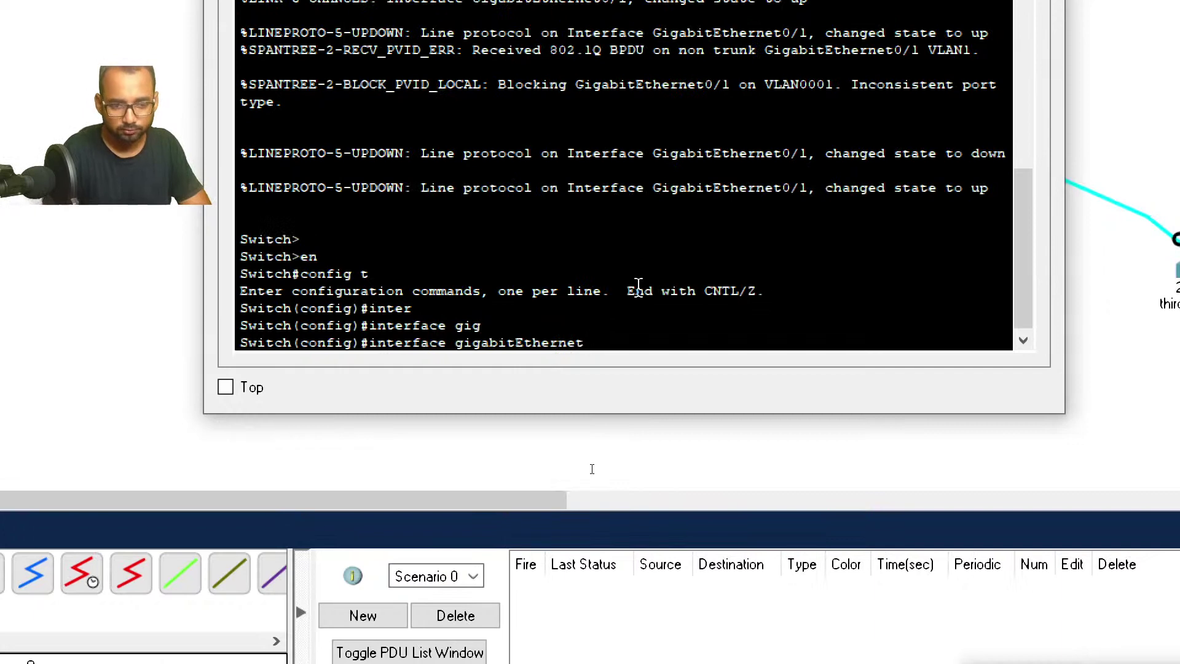
{"action": "type", "text": "0"}
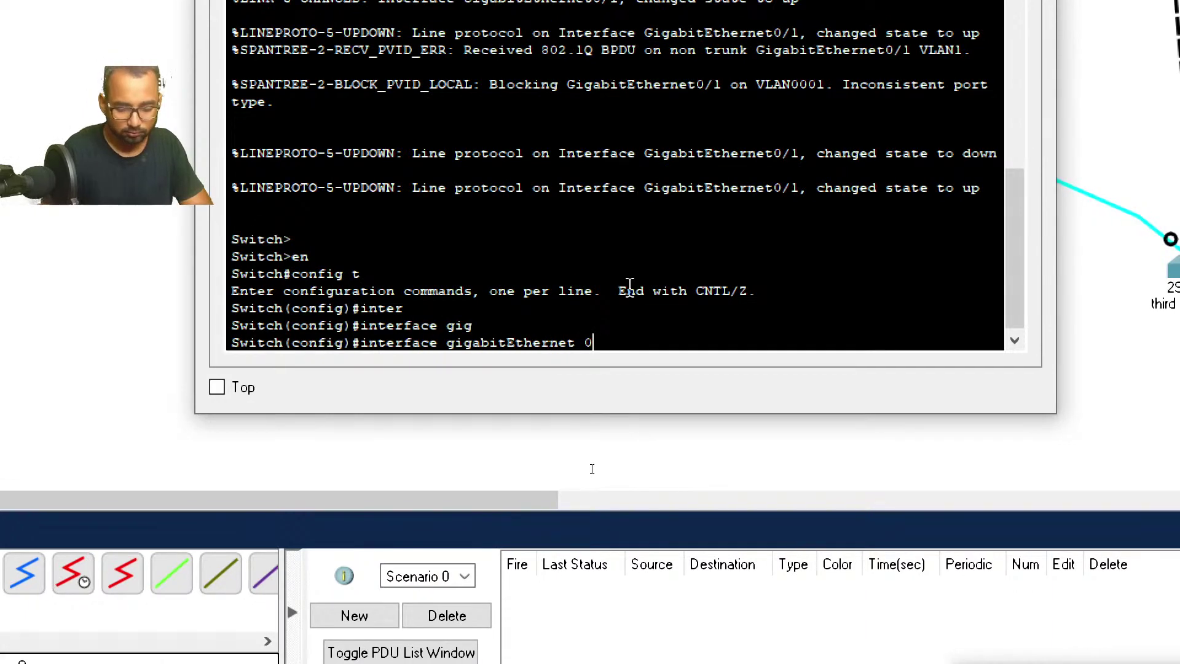
{"action": "type", "text": "/1"}
{"action": "key", "text": "Return"}
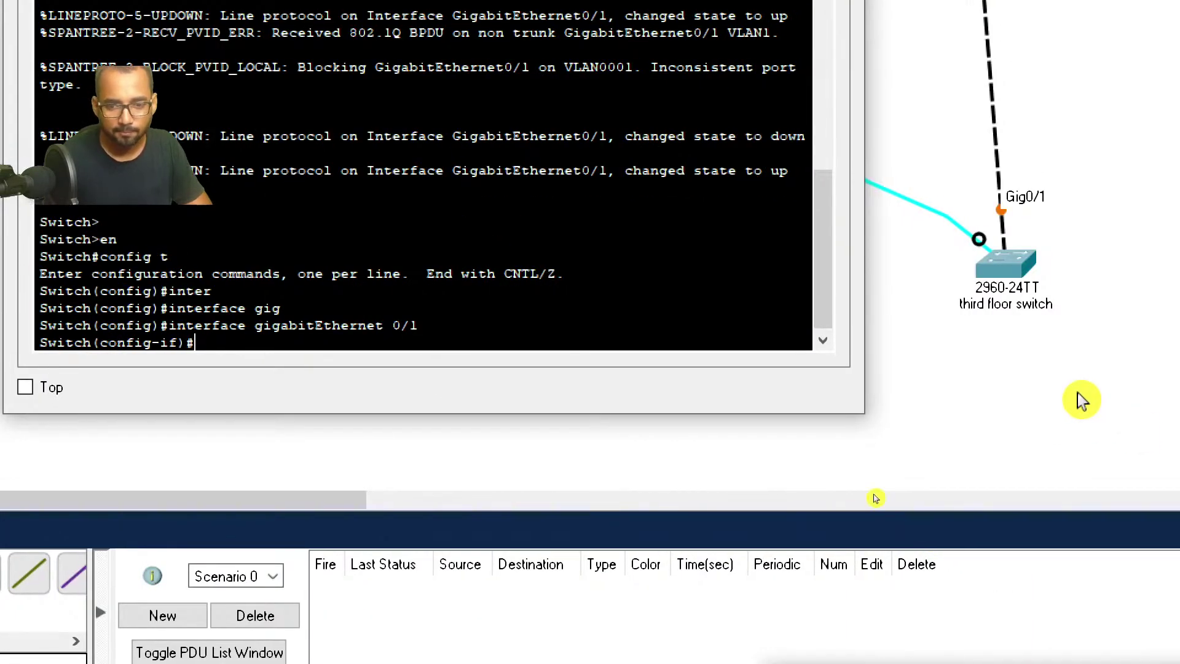
Step: Set the third floor switch's gigabitEthernet 0/1 interface to trunk mode and return to global configuration mode
{"action": "type", "text": "switc"}
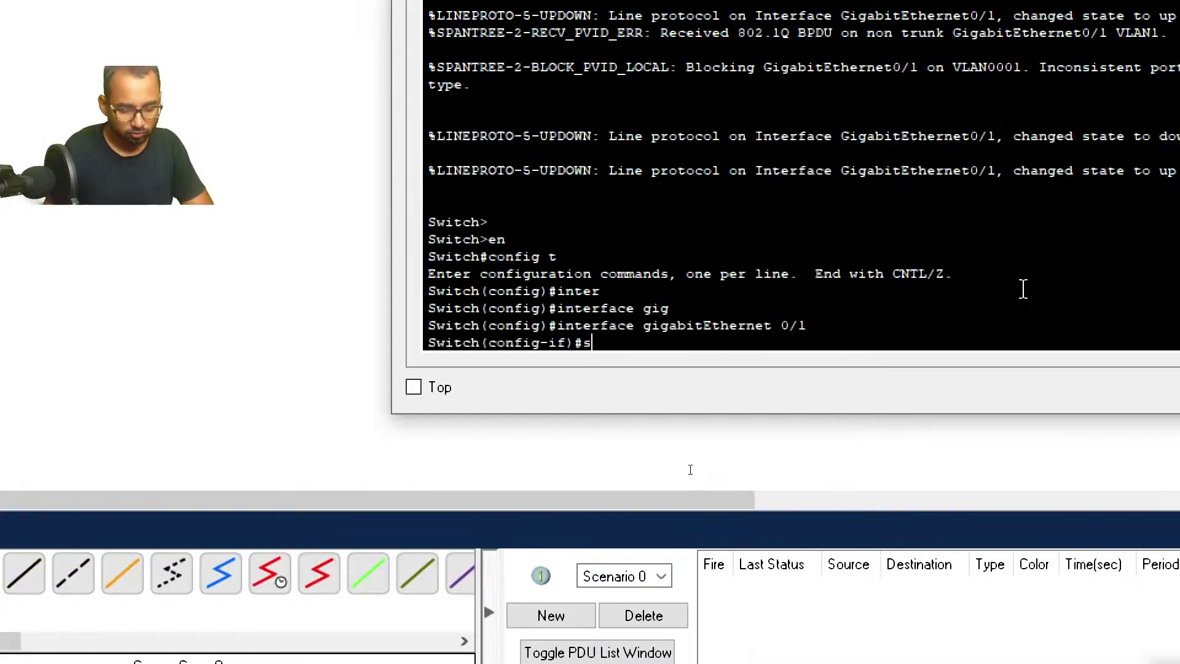
{"action": "key", "text": "Tab"}
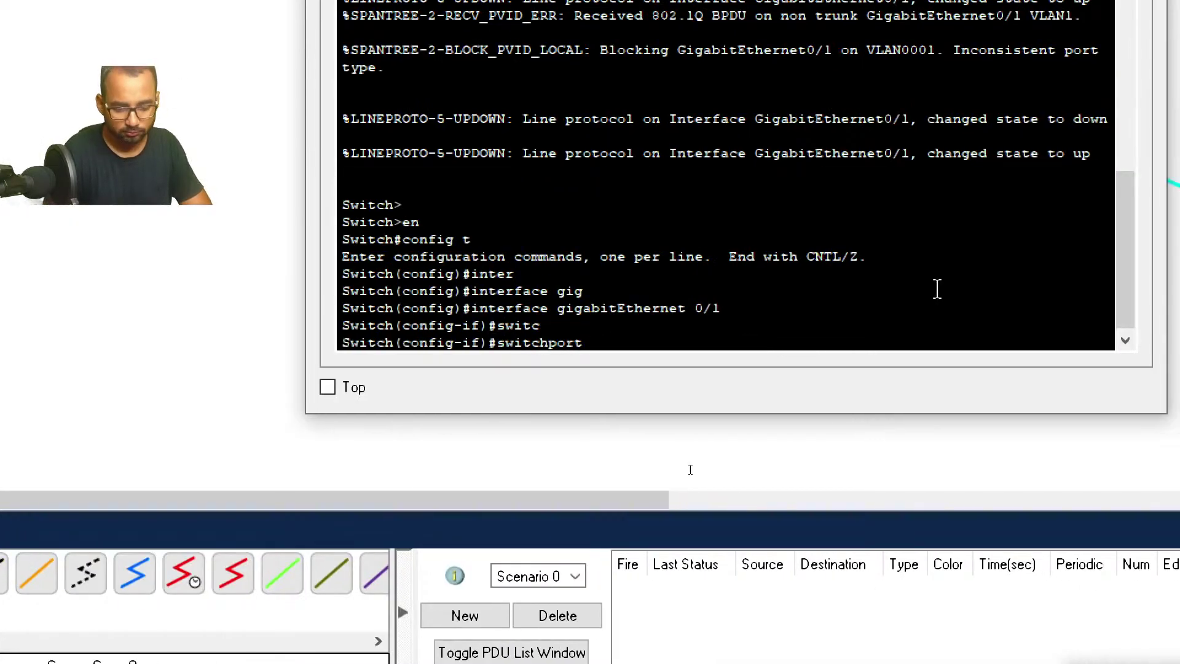
{"action": "type", "text": "mode tr"}
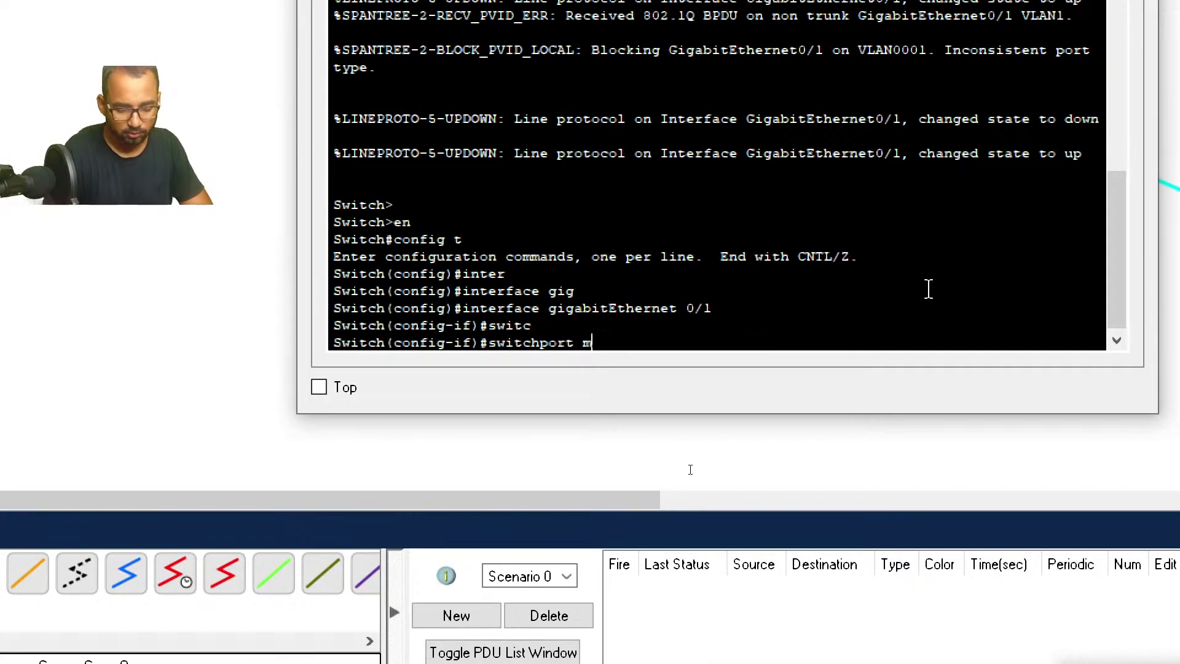
{"action": "key", "text": "Tab"}
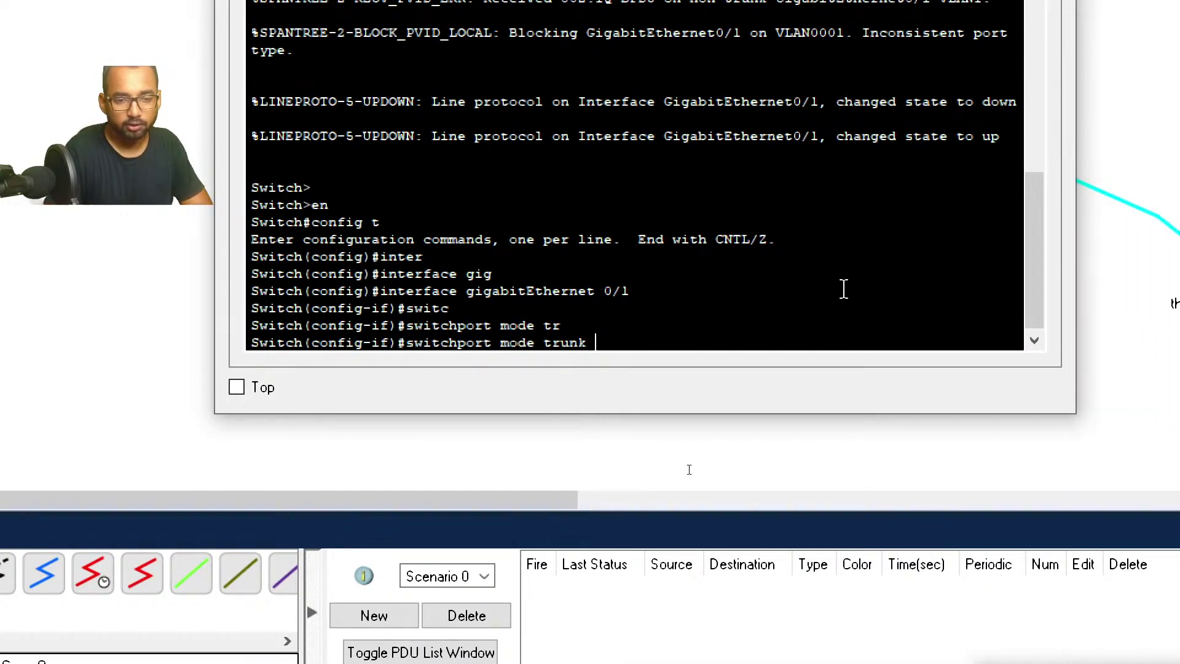
{"action": "key", "text": "Return"}
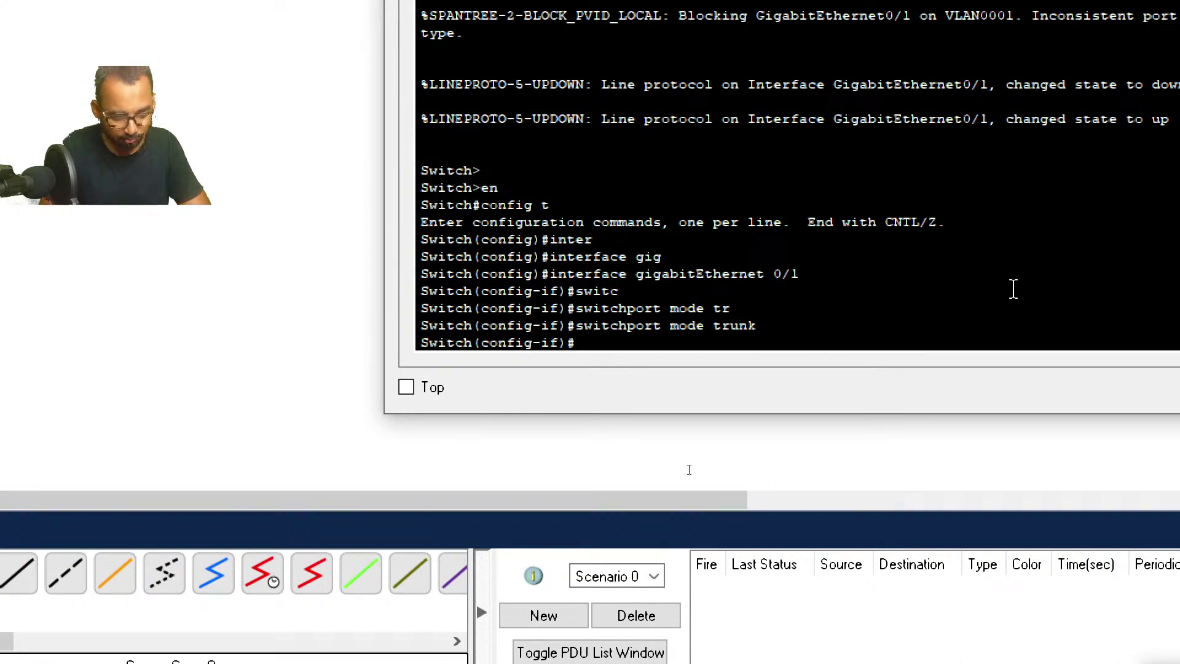
{"action": "type", "text": "exit"}
{"action": "key", "text": "Return"}
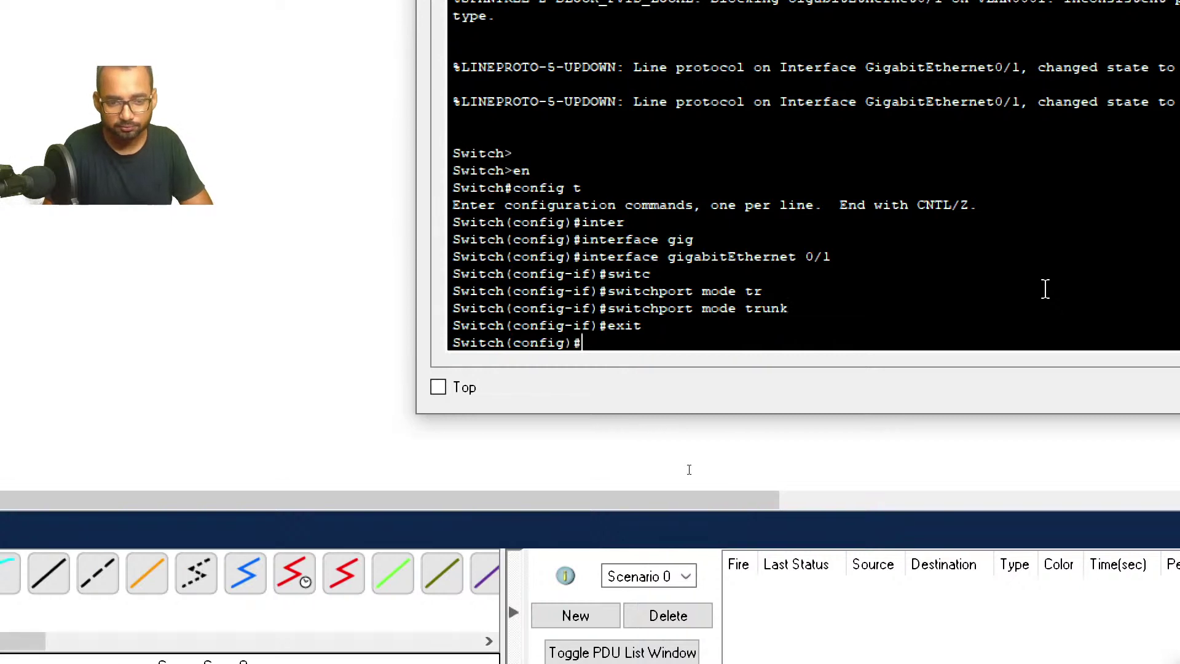
Step: Create VLAN 10 named guest on the third floor switch and return to global configuration mode
{"action": "type", "text": "vlan "}
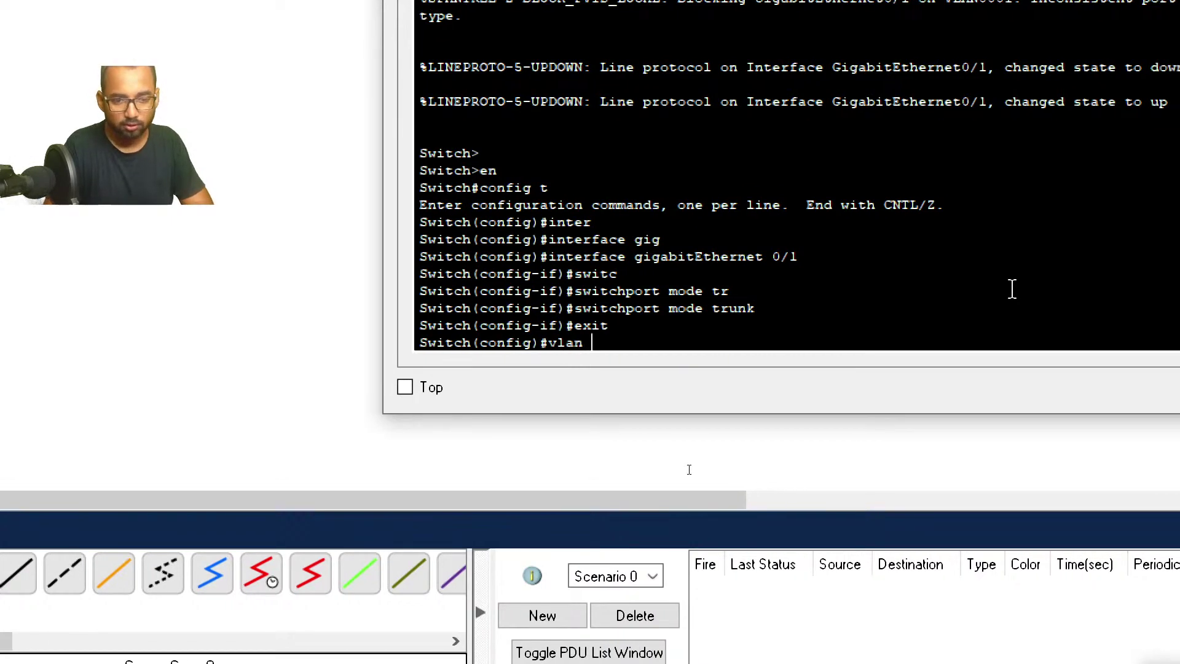
{"action": "type", "text": "10"}
{"action": "key", "text": "Return"}
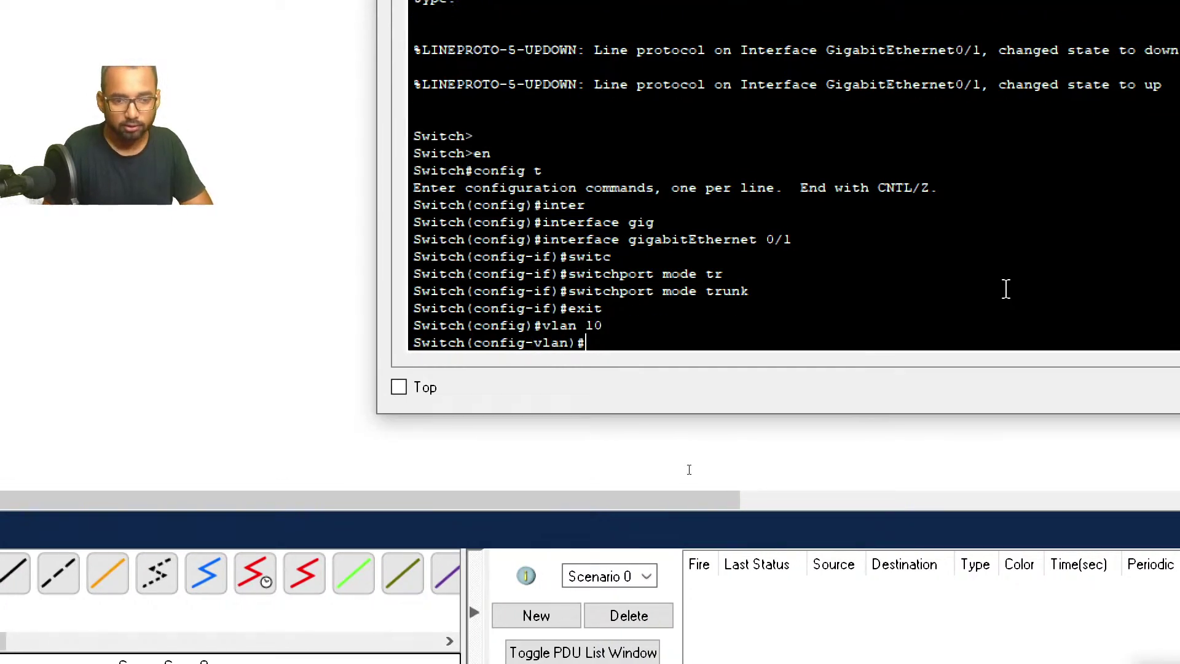
{"action": "type", "text": "name "}
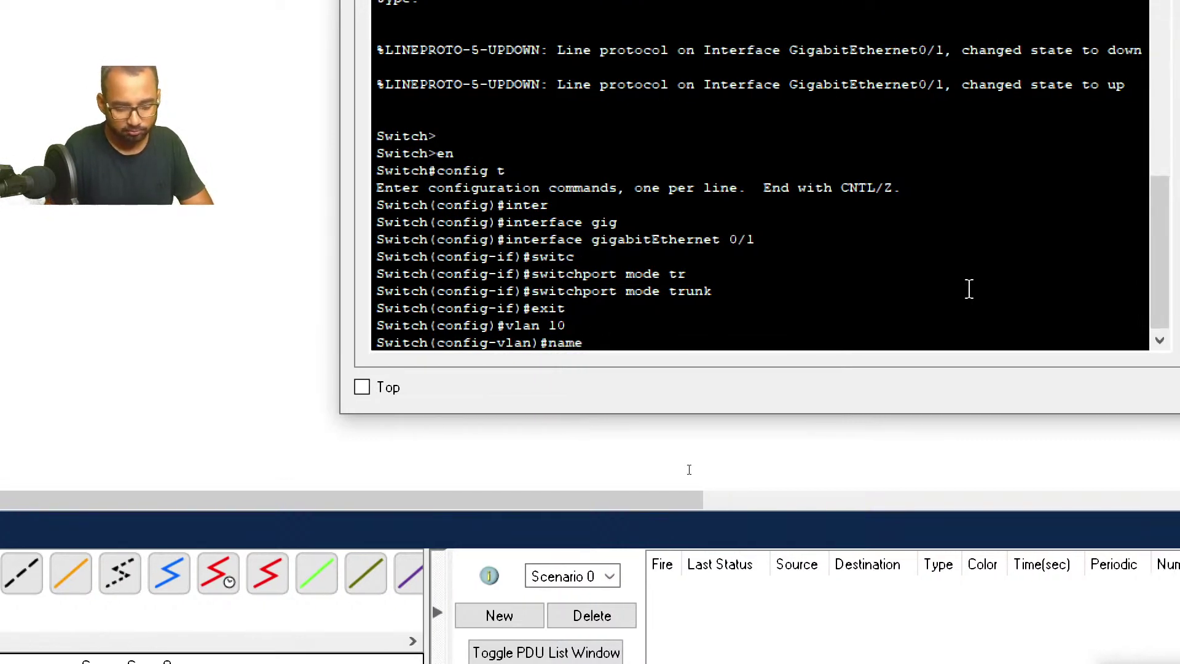
{"action": "type", "text": "guest"}
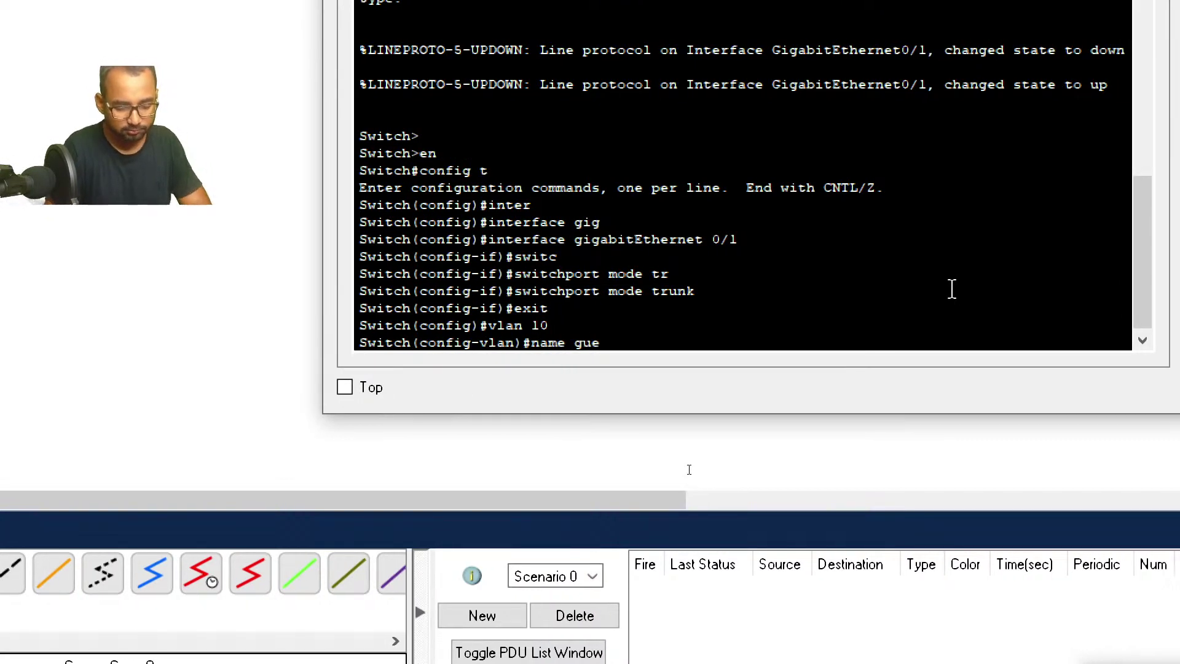
{"action": "key", "text": "Return"}
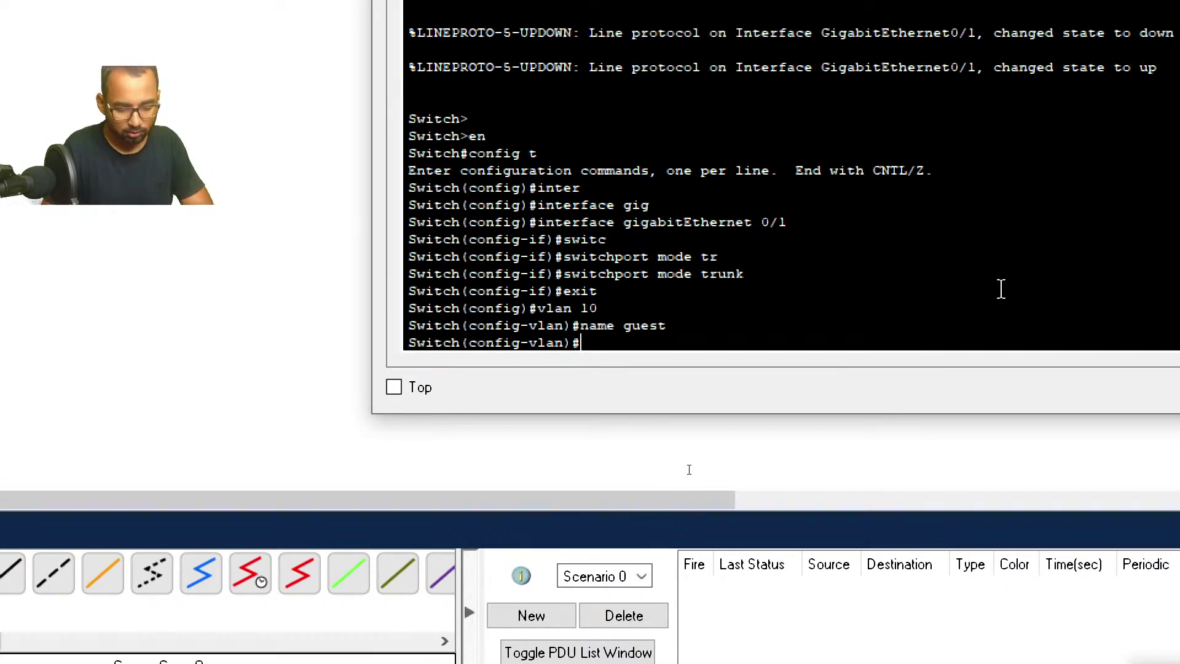
{"action": "type", "text": "exit"}
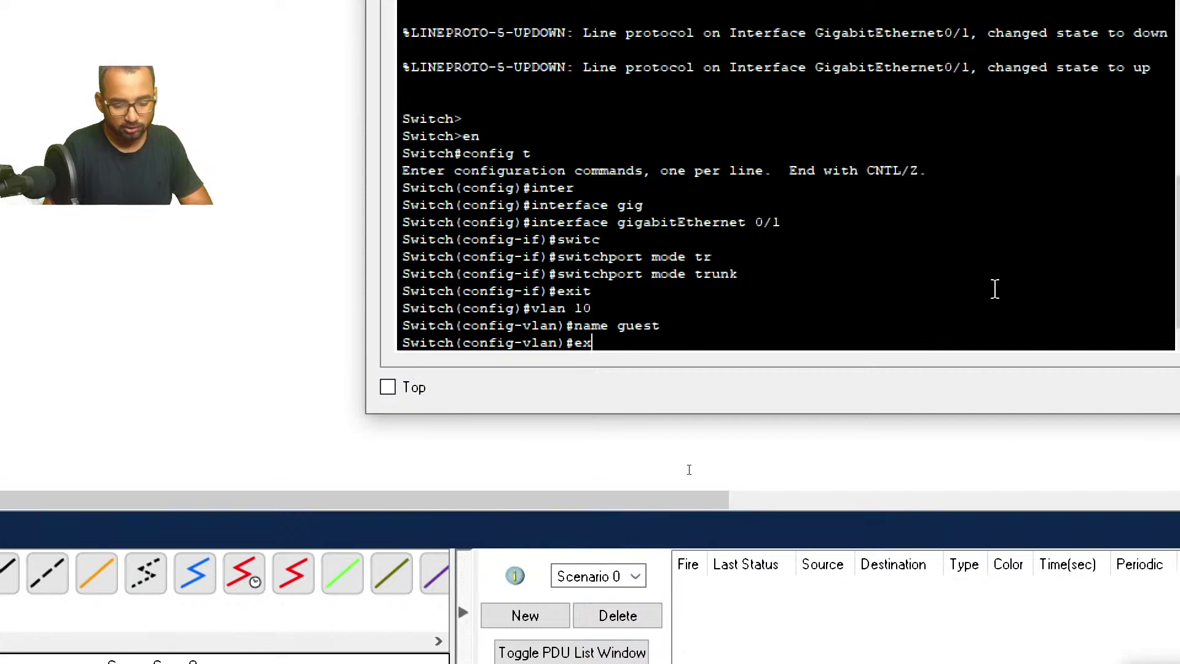
{"action": "key", "text": "Return"}
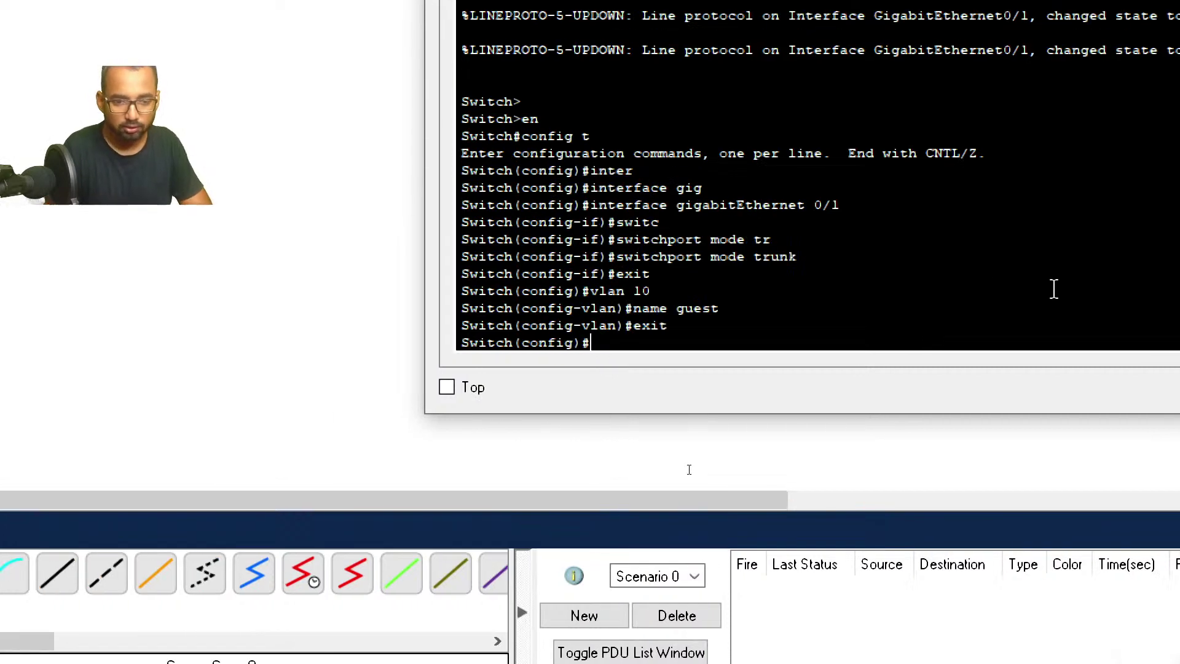
Step: Create VLAN 20 named sales on the third floor switch and return to global configuration mode
{"action": "type", "text": "vlan 20"}
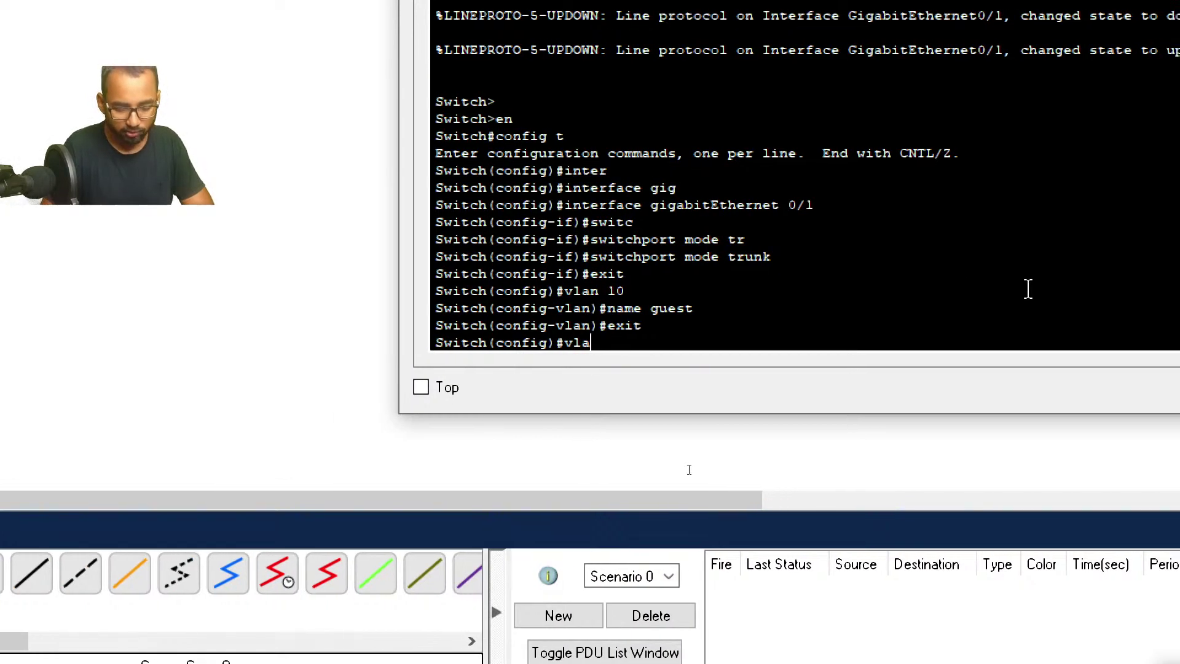
{"action": "key", "text": "Return"}
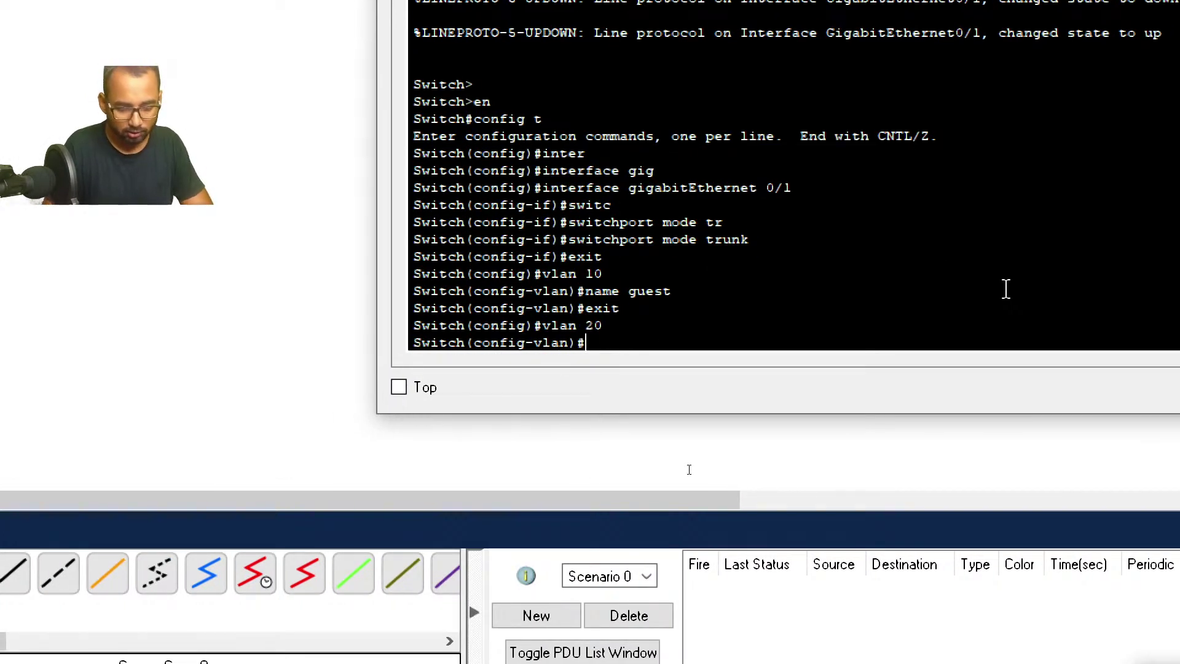
{"action": "type", "text": "name "}
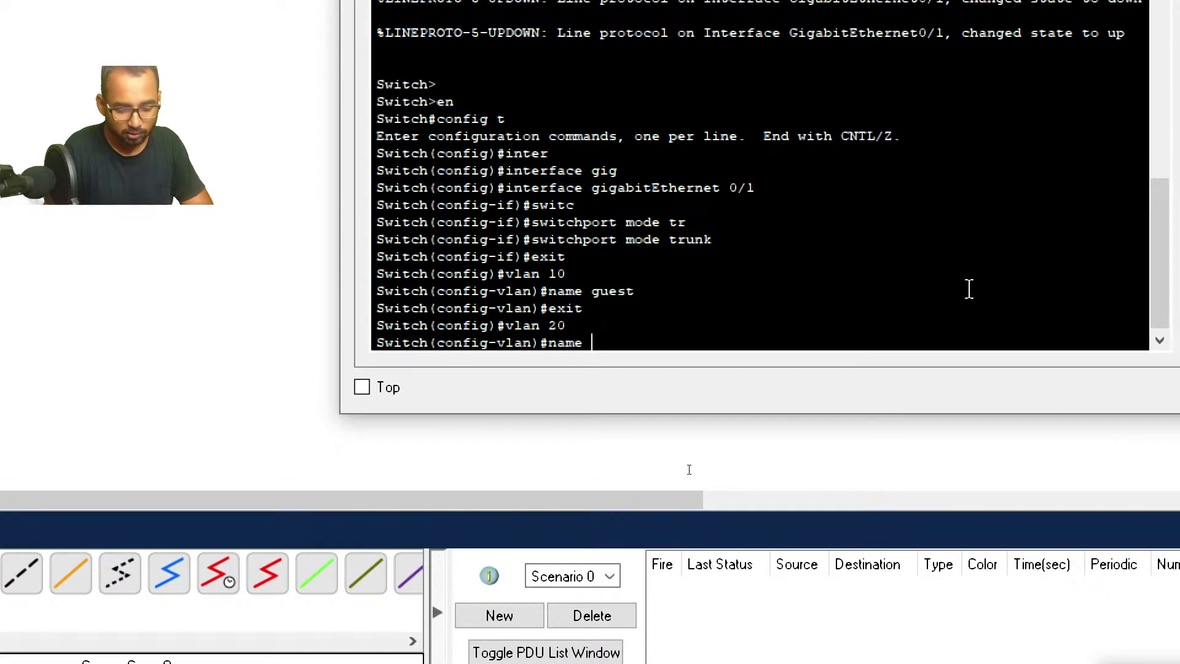
{"action": "type", "text": "sales"}
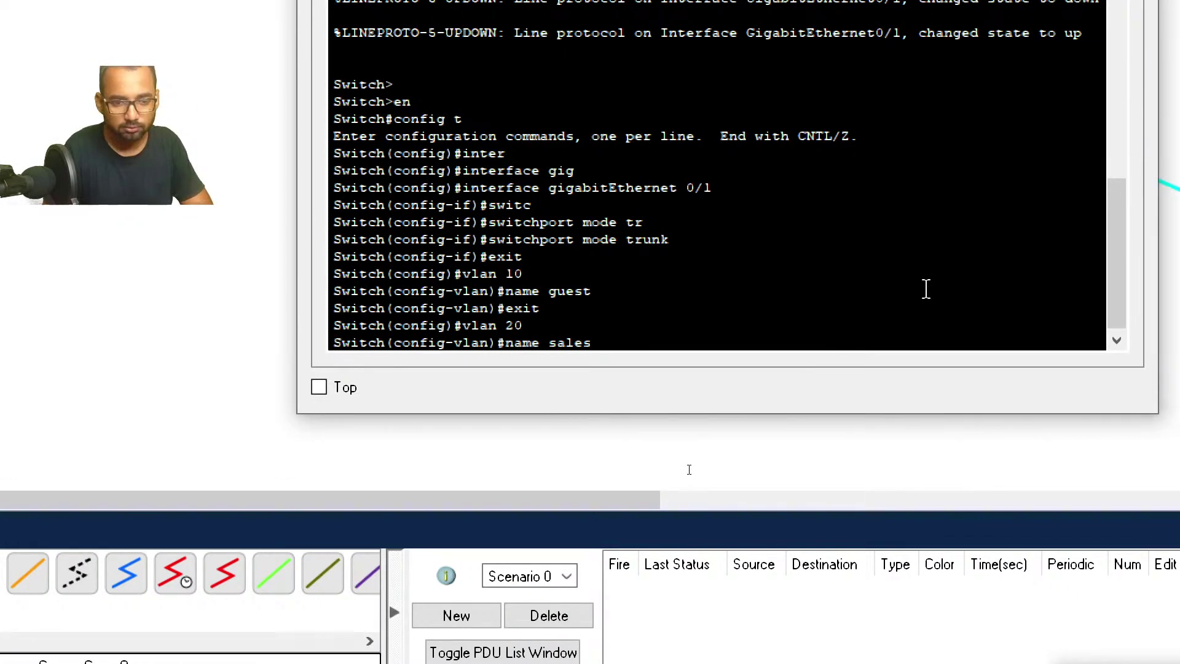
{"action": "key", "text": "Return"}
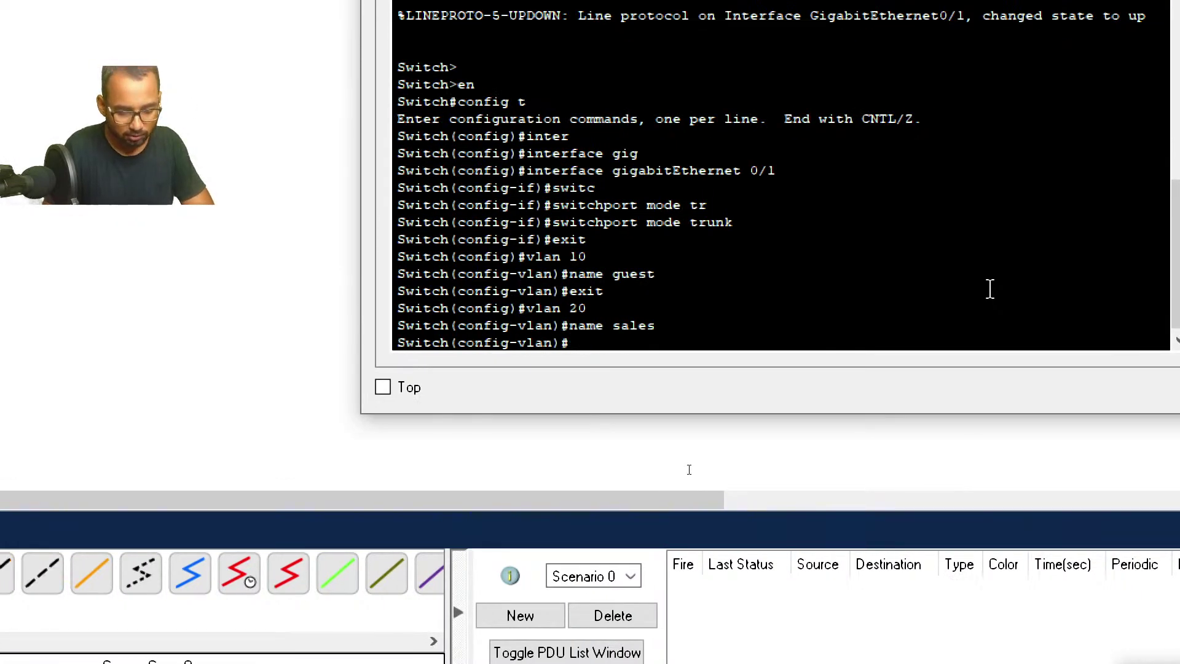
{"action": "type", "text": "exit"}
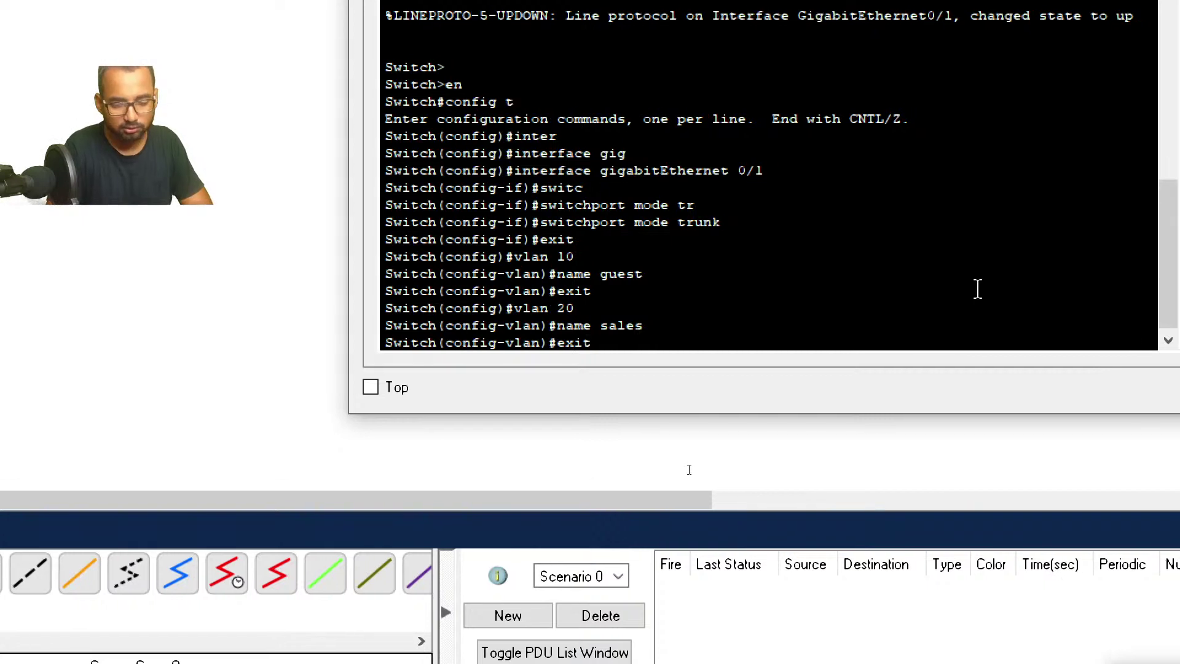
{"action": "key", "text": "Return"}
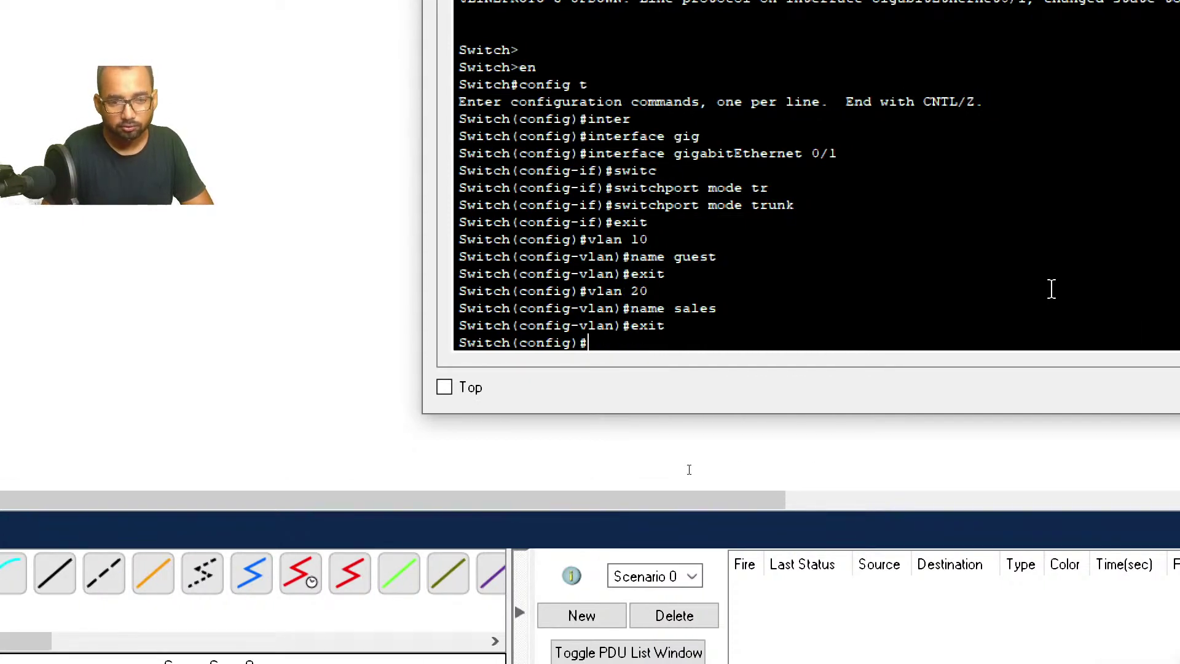
Step: Create VLAN 30 named accounts on the third floor switch and return to global configuration mode
{"action": "type", "text": "vlan 30"}
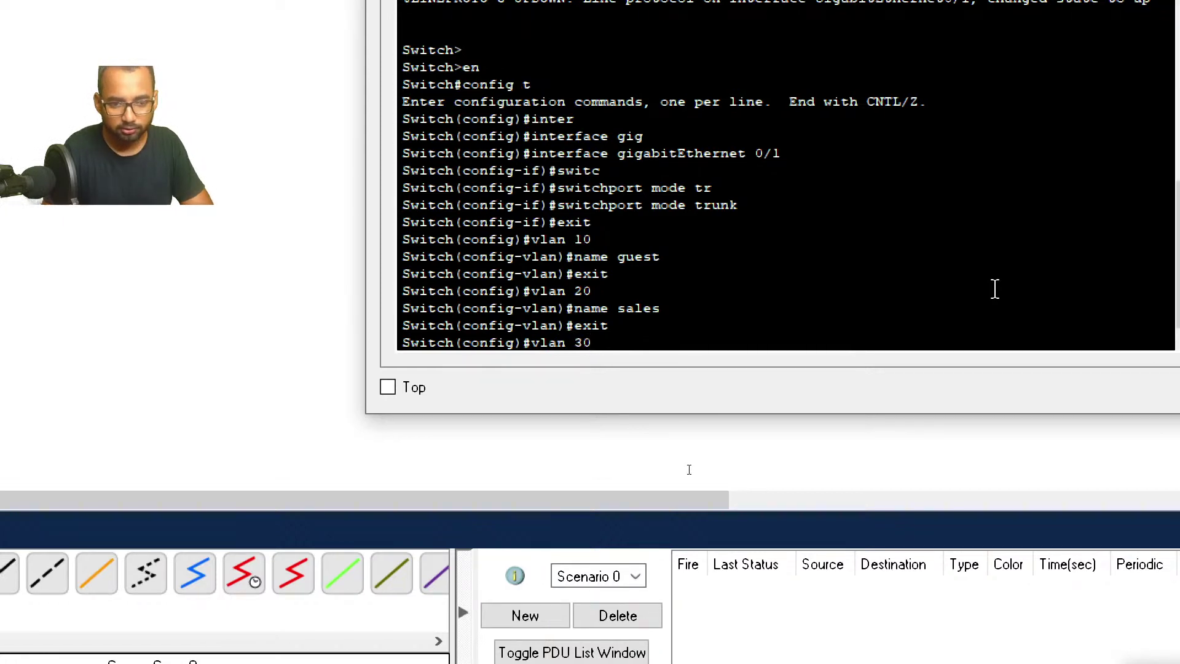
{"action": "key", "text": "Return"}
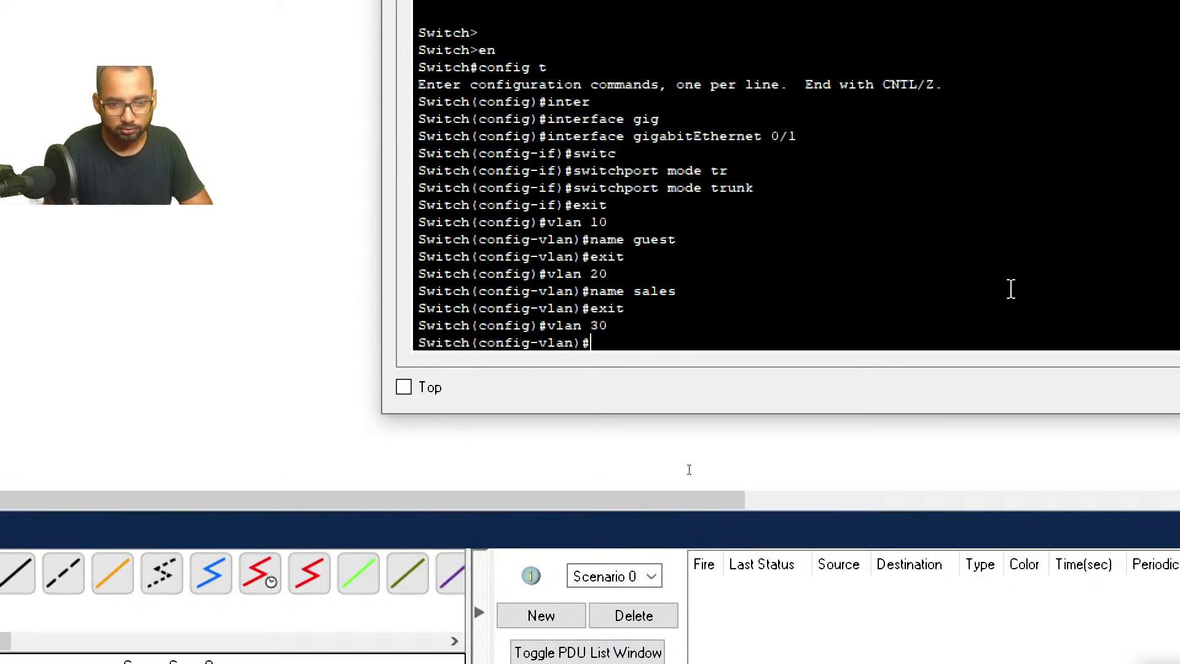
{"action": "type", "text": "name "}
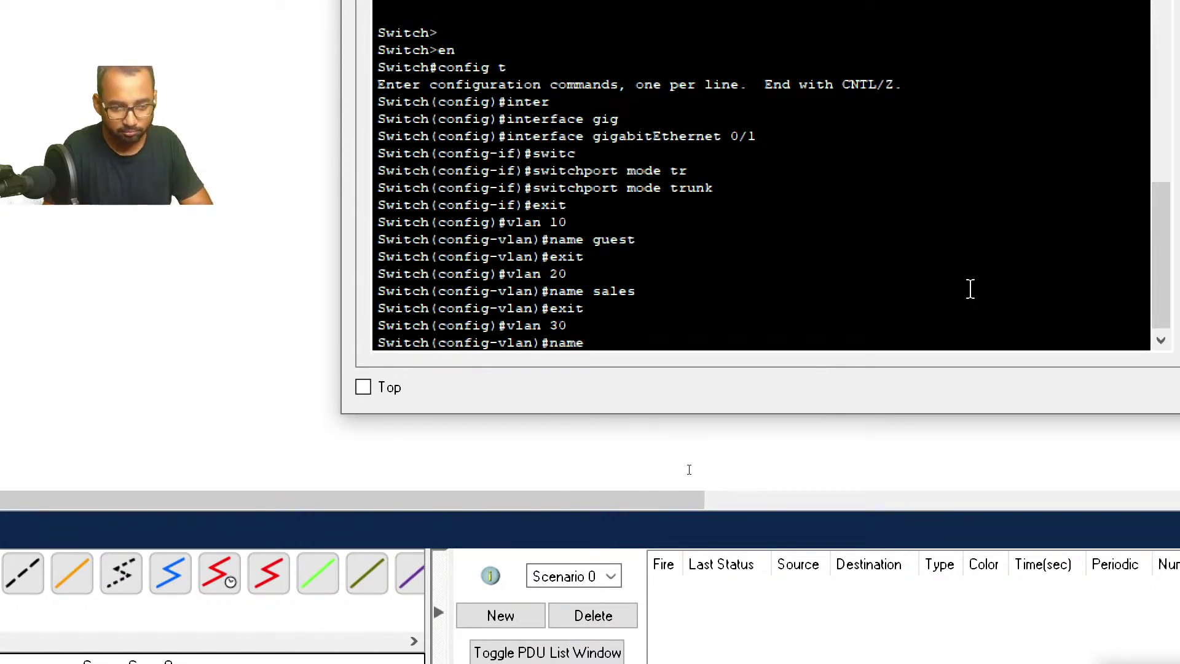
{"action": "type", "text": "account"}
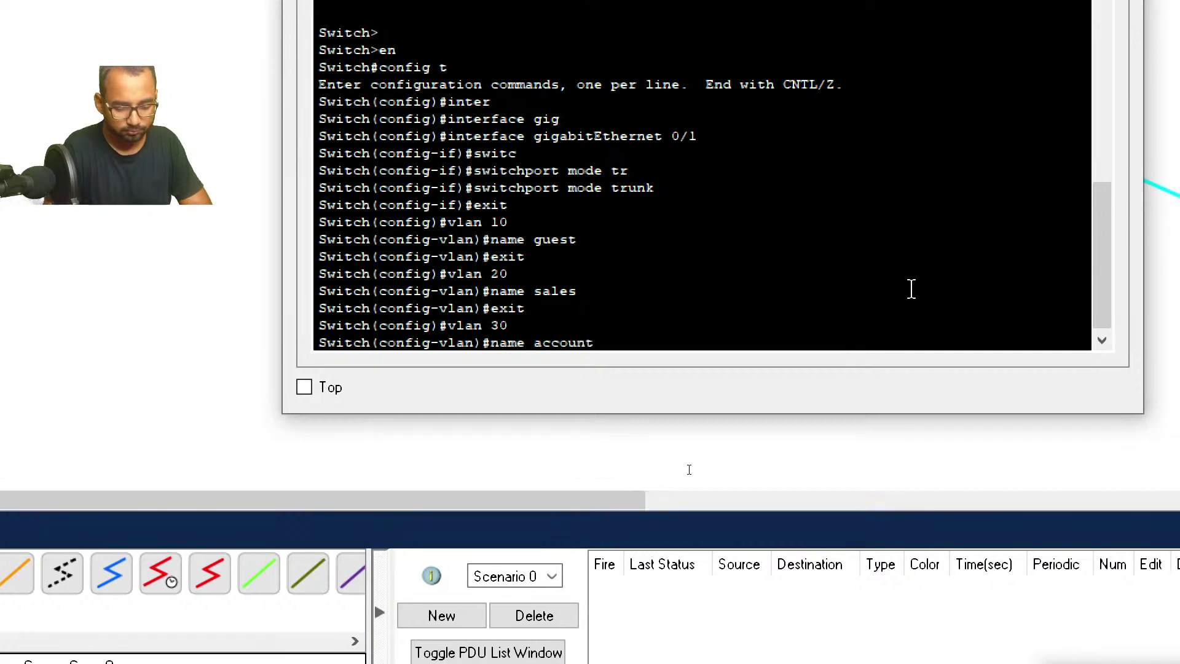
{"action": "type", "text": "s"}
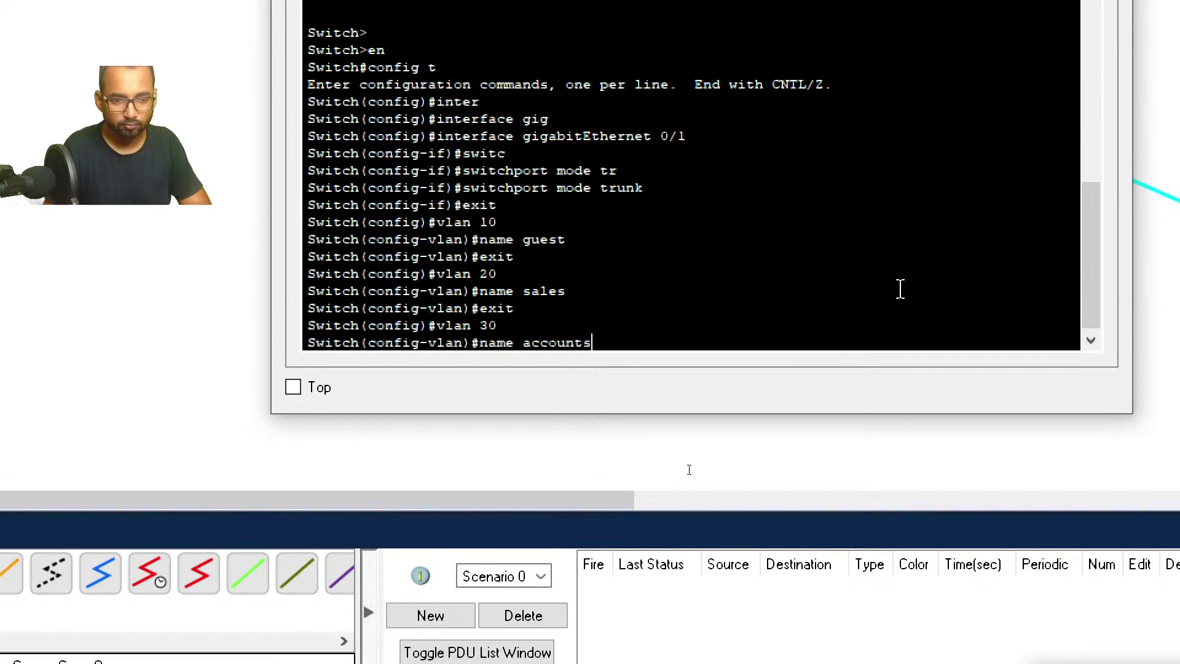
{"action": "key", "text": "Return"}
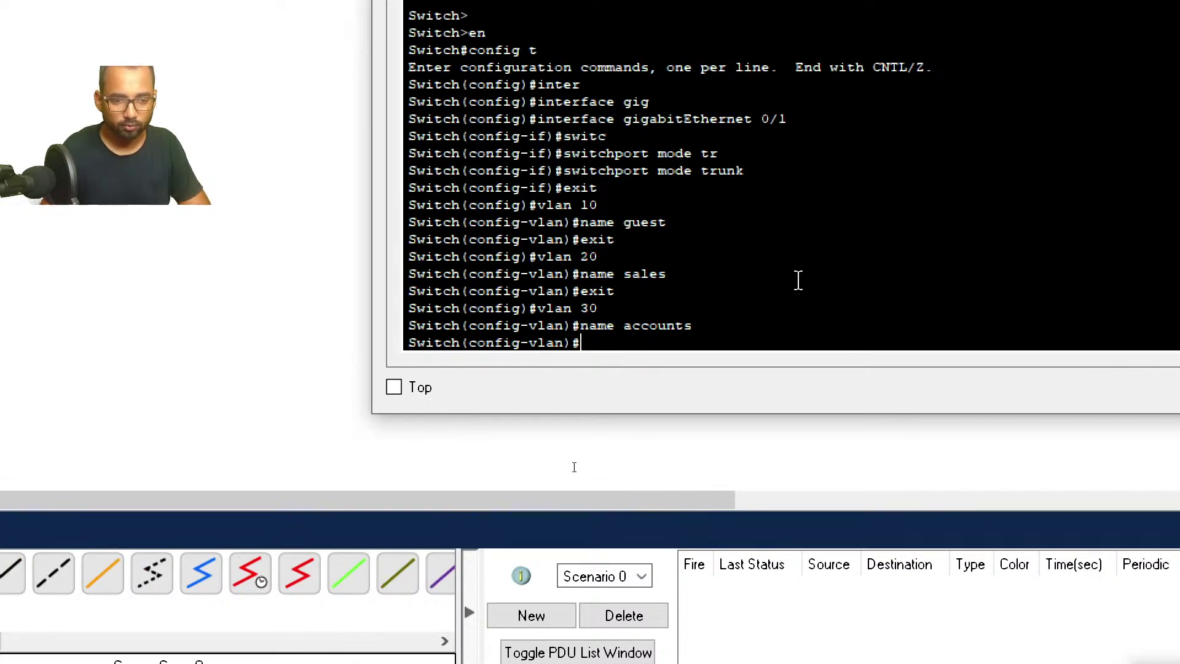
{"action": "type", "text": "exit"}
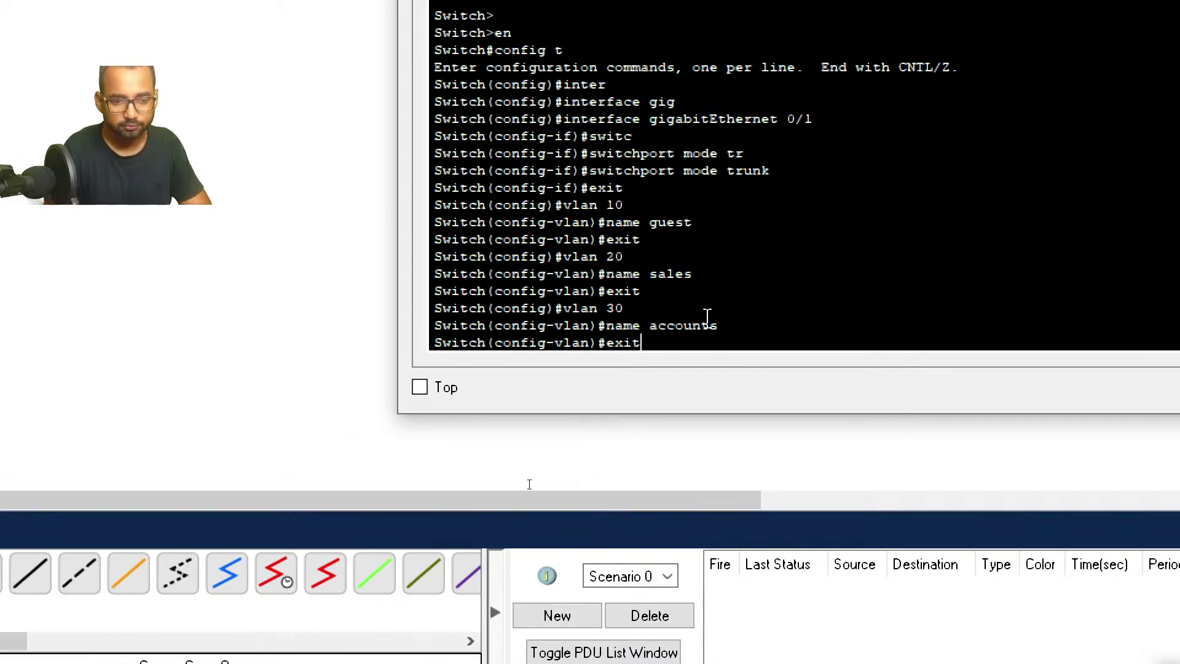
{"action": "key", "text": "Return"}
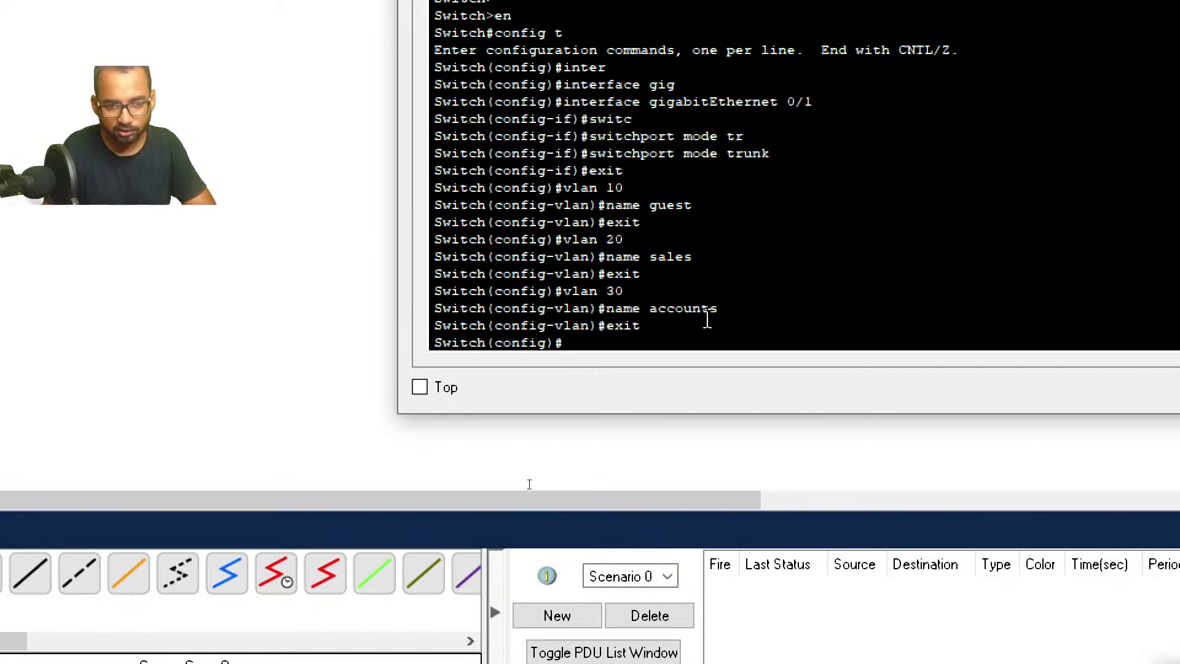
Step: Reenter interface configuration mode for gigabitEthernet 0/1 on the third floor switch
{"action": "type", "text": "inter"}
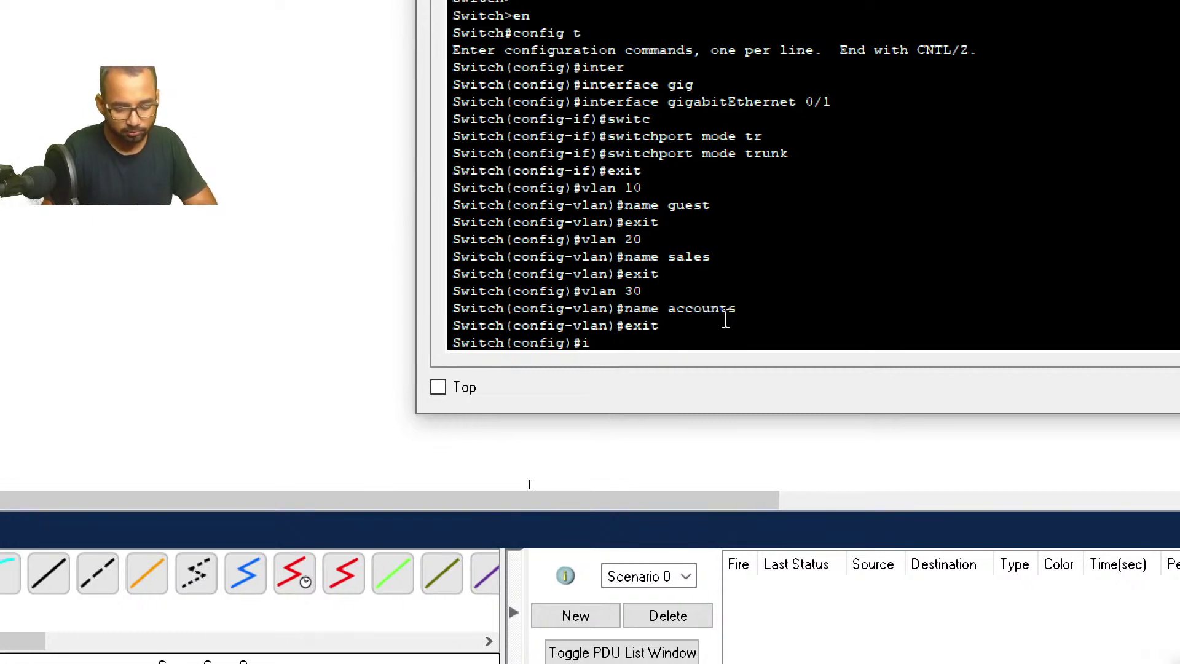
{"action": "key", "text": "Tab"}
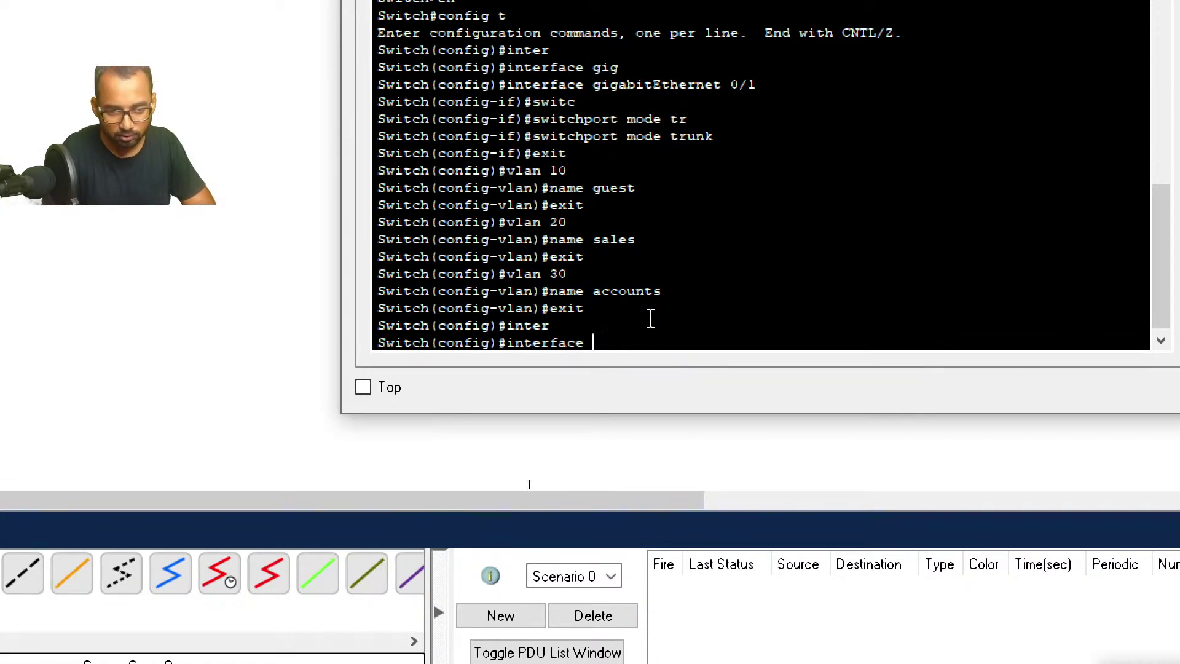
{"action": "type", "text": "gig"}
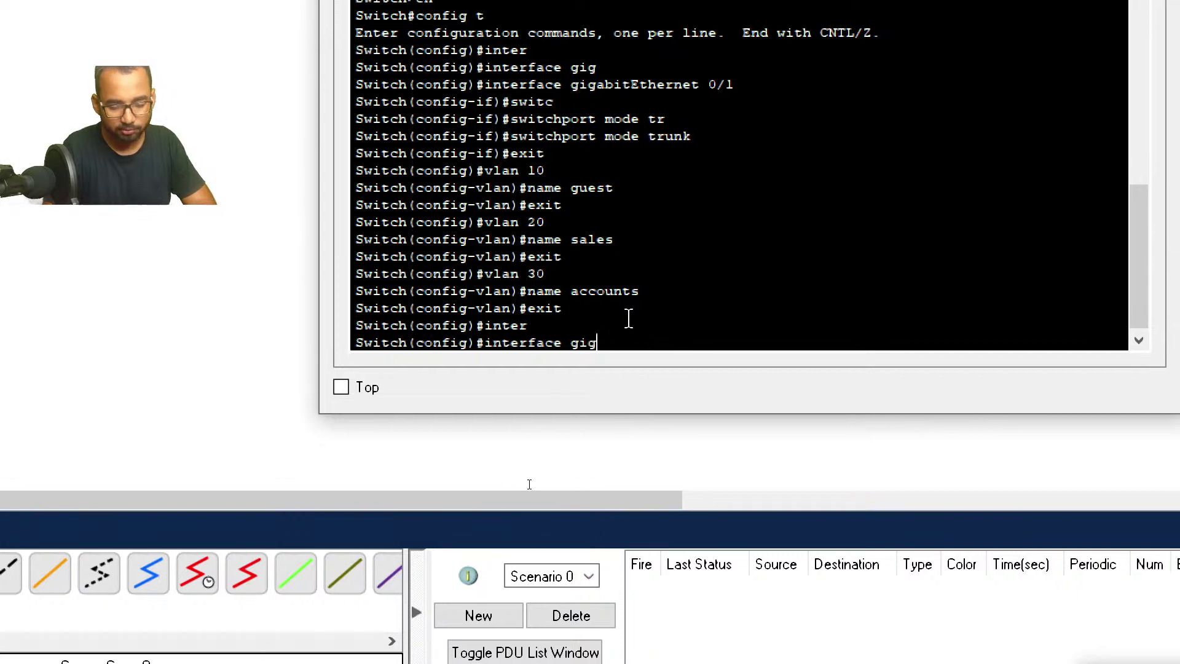
{"action": "key", "text": "Tab"}
{"action": "type", "text": "0/1"}
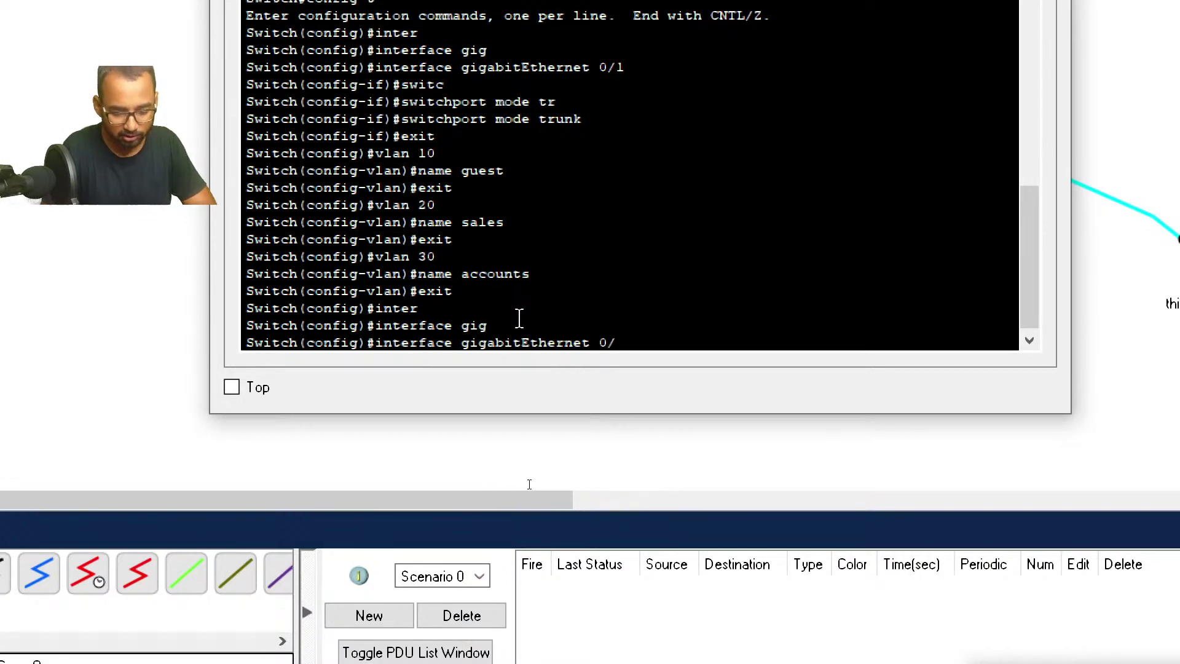
{"action": "key", "text": "Return"}
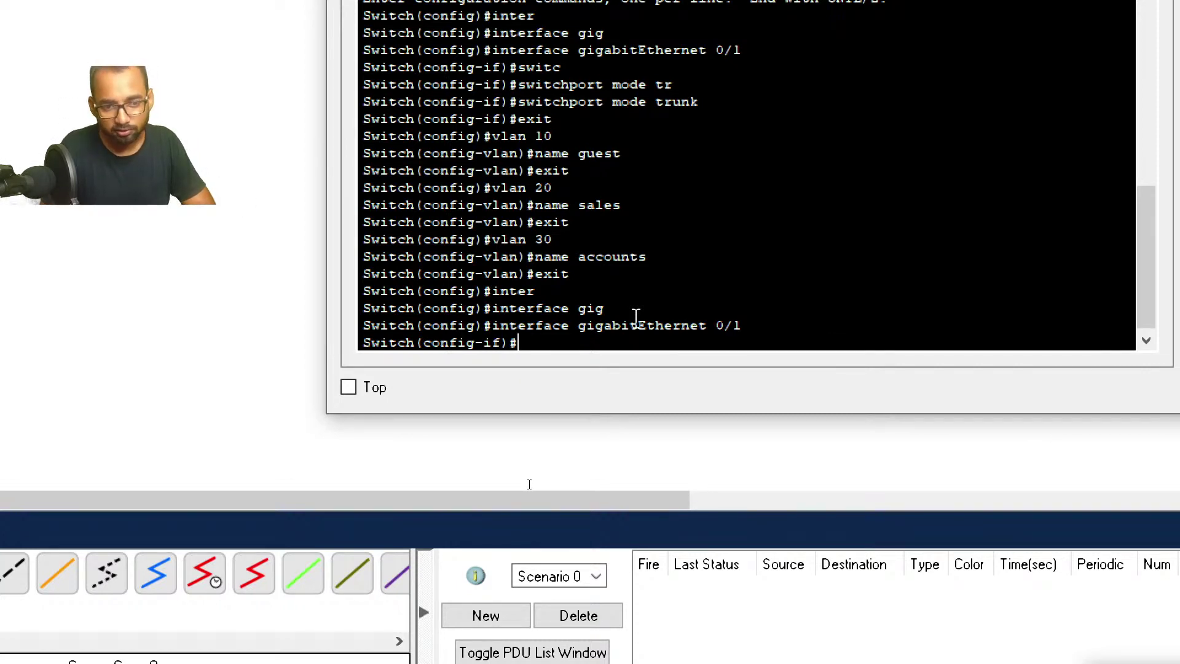
Step: Allow VLANs 10, 20 and 30 on the gigabitEthernet 0/1 trunk, then exit interface configuration mode
{"action": "type", "text": "switc"}
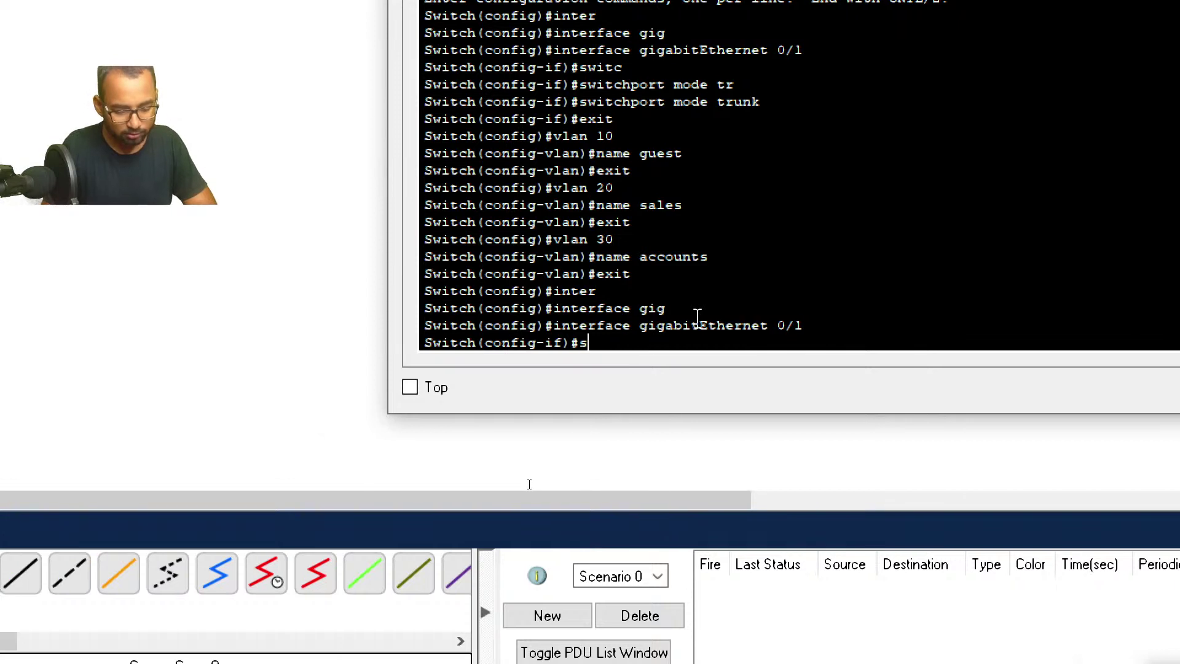
{"action": "key", "text": "Tab"}
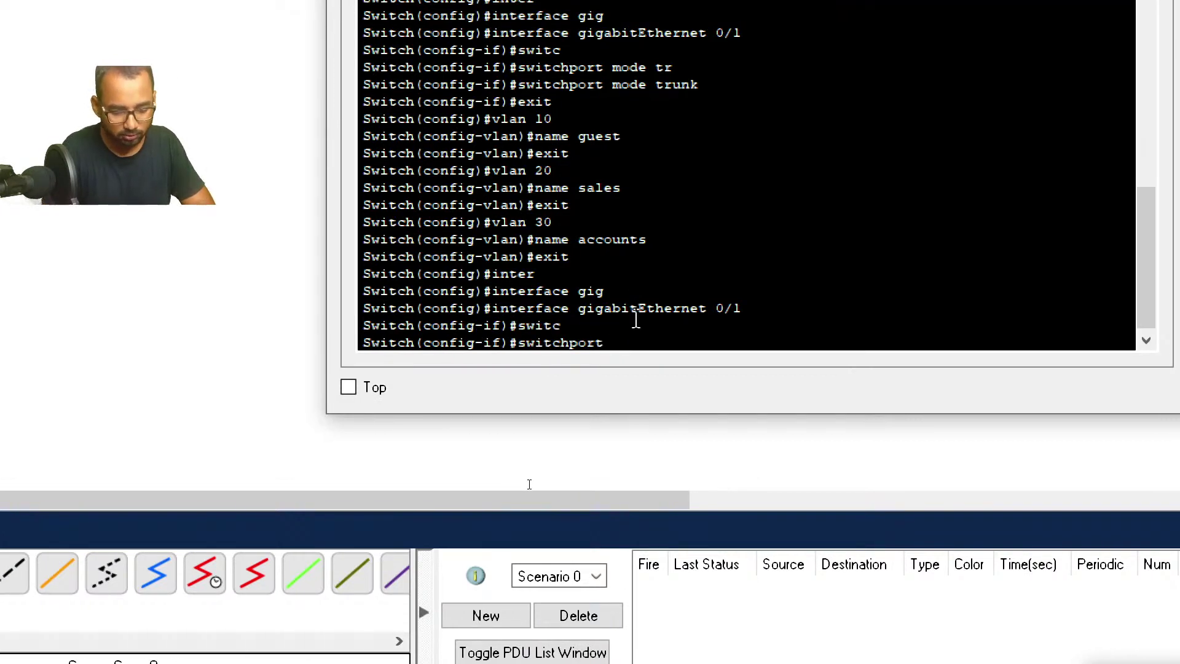
{"action": "type", "text": "tr"}
{"action": "key", "text": "Tab"}
{"action": "type", "text": "a"}
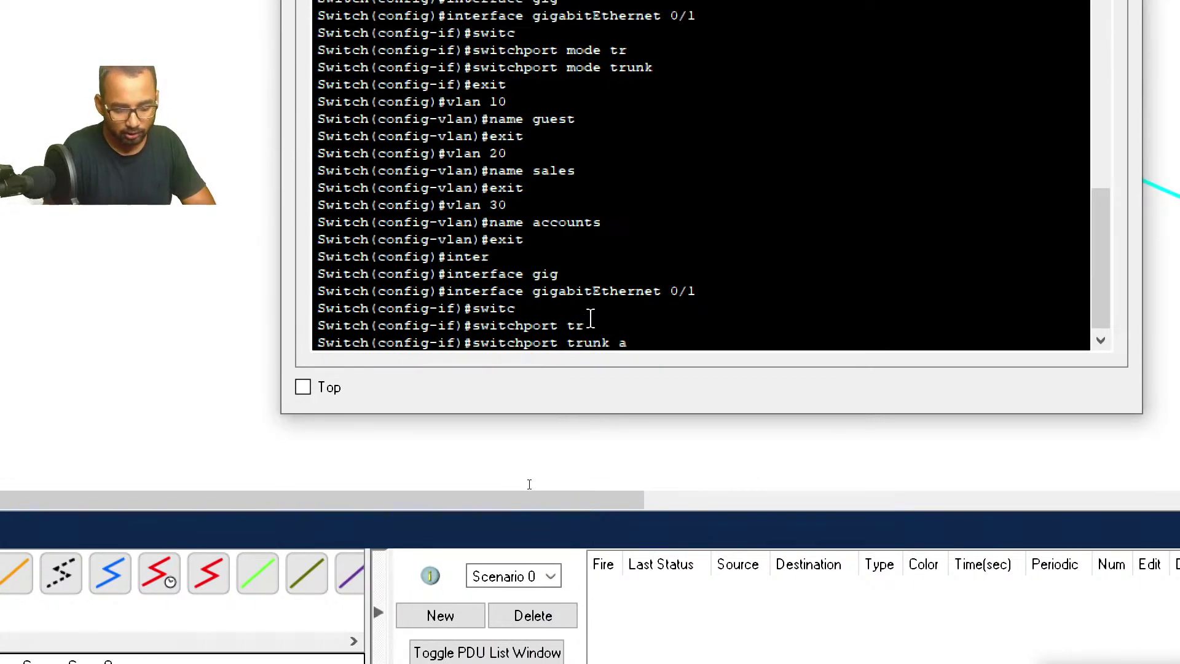
{"action": "type", "text": "ll"}
{"action": "key", "text": "Tab"}
{"action": "type", "text": "vl"}
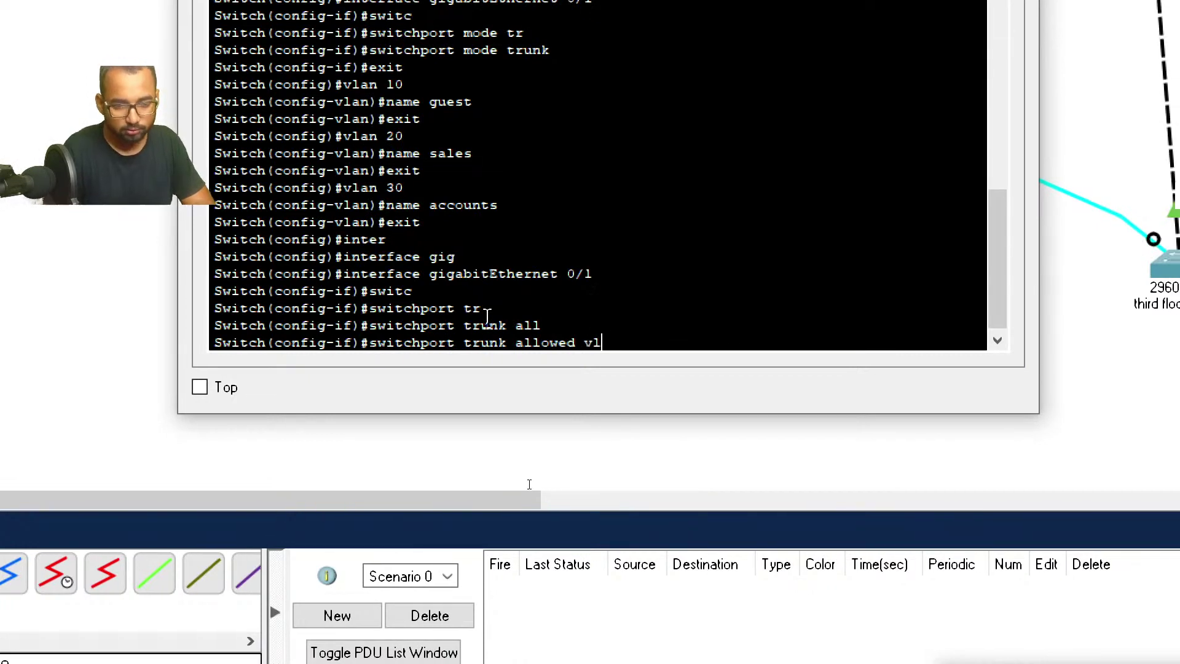
{"action": "key", "text": "Tab"}
{"action": "type", "text": "10,20"}
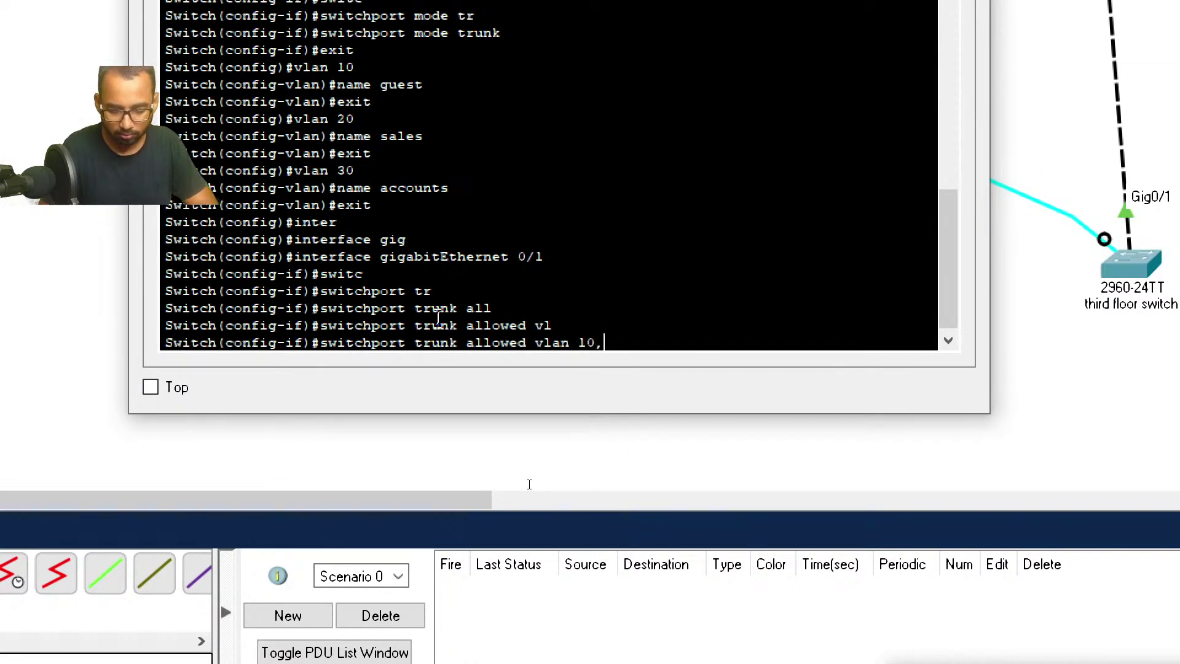
{"action": "type", "text": "30"}
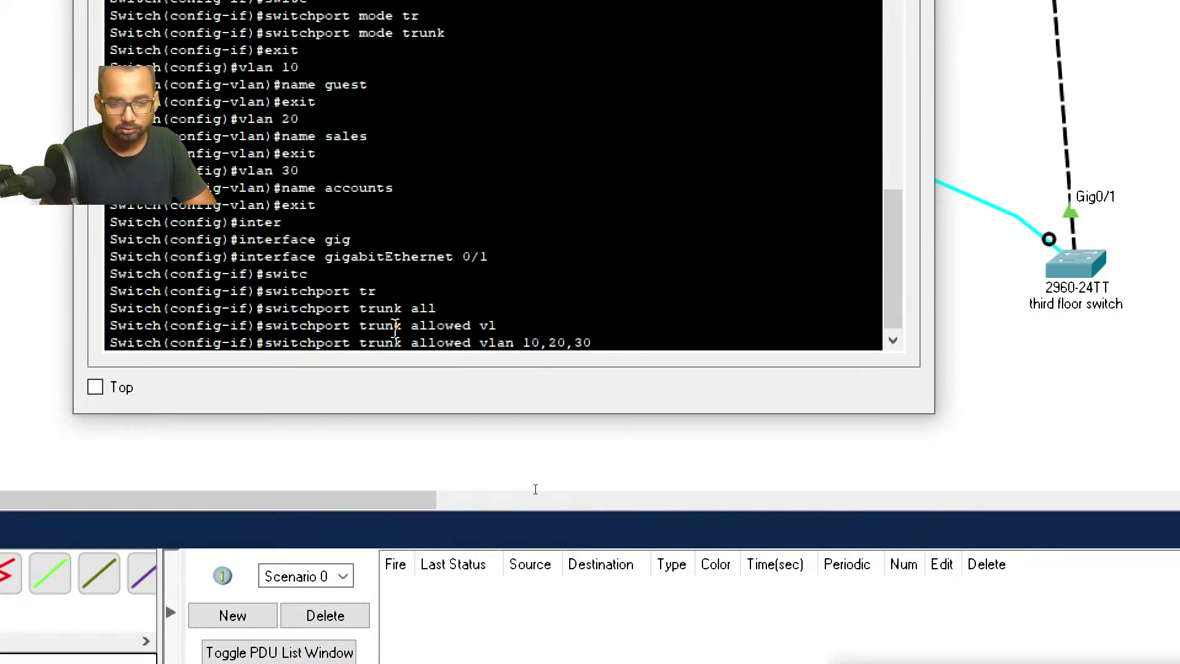
{"action": "key", "text": "Return"}
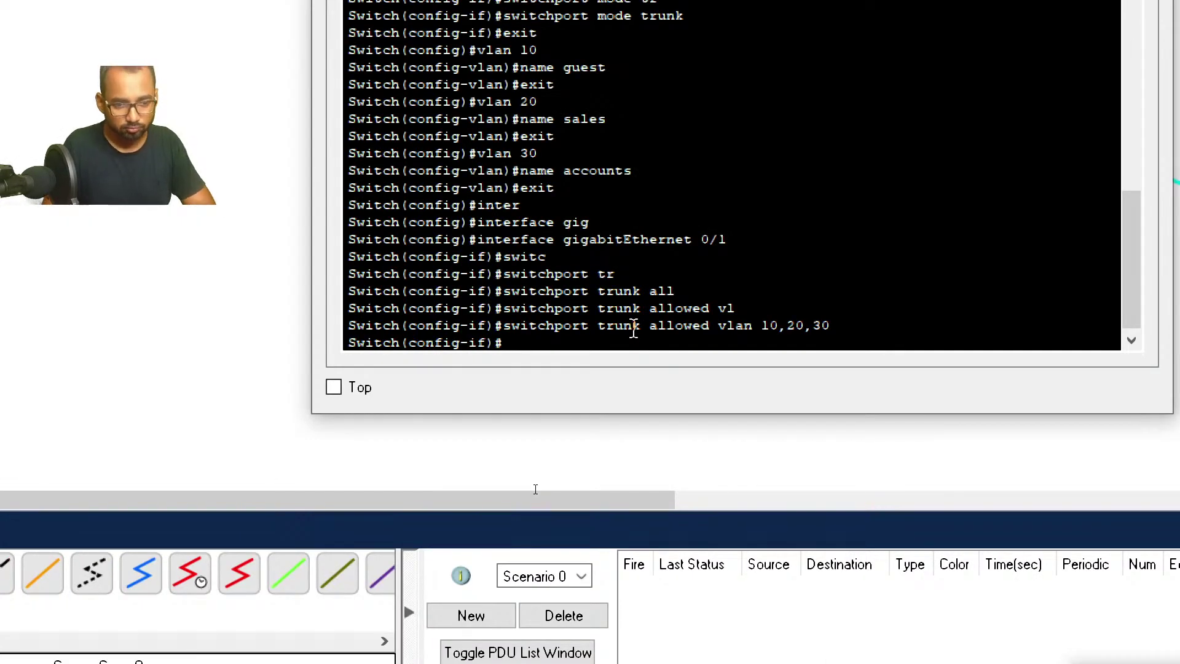
{"action": "type", "text": "exit"}
{"action": "key", "text": "Return"}
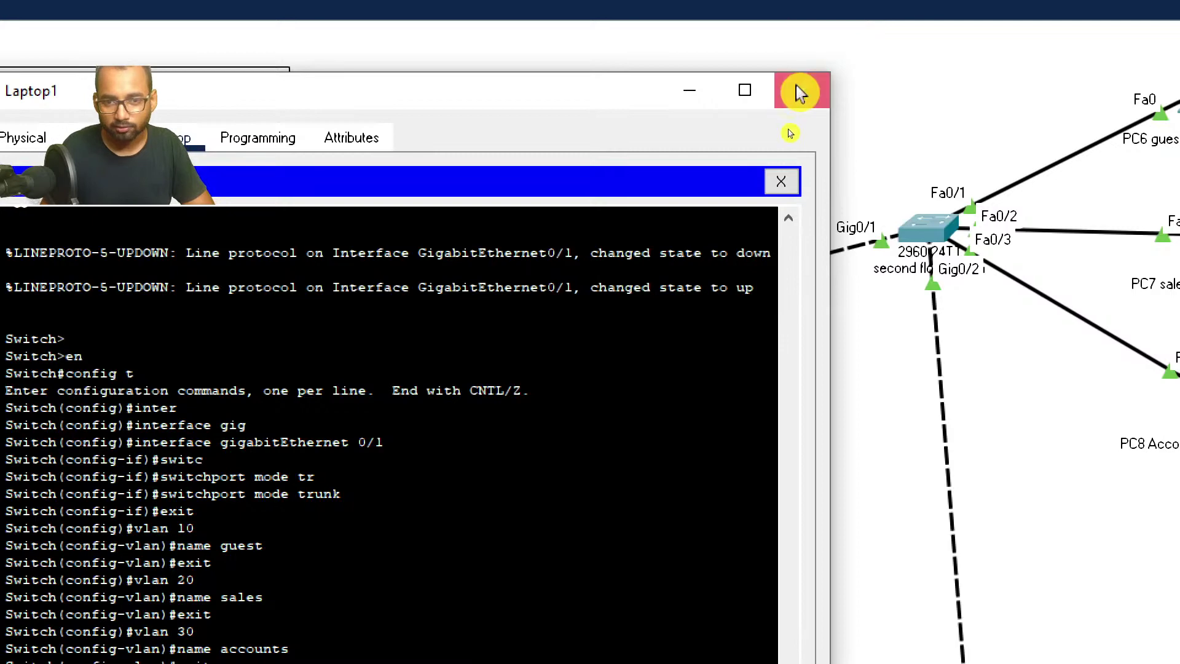
Step: Close the laptop's terminal and connect the third floor switch's FastEthernet0/1 to PC9 guest's FastEthernet0 with a copper straight-through cable
{"action": "left_click", "coordinate": [796, 99]}
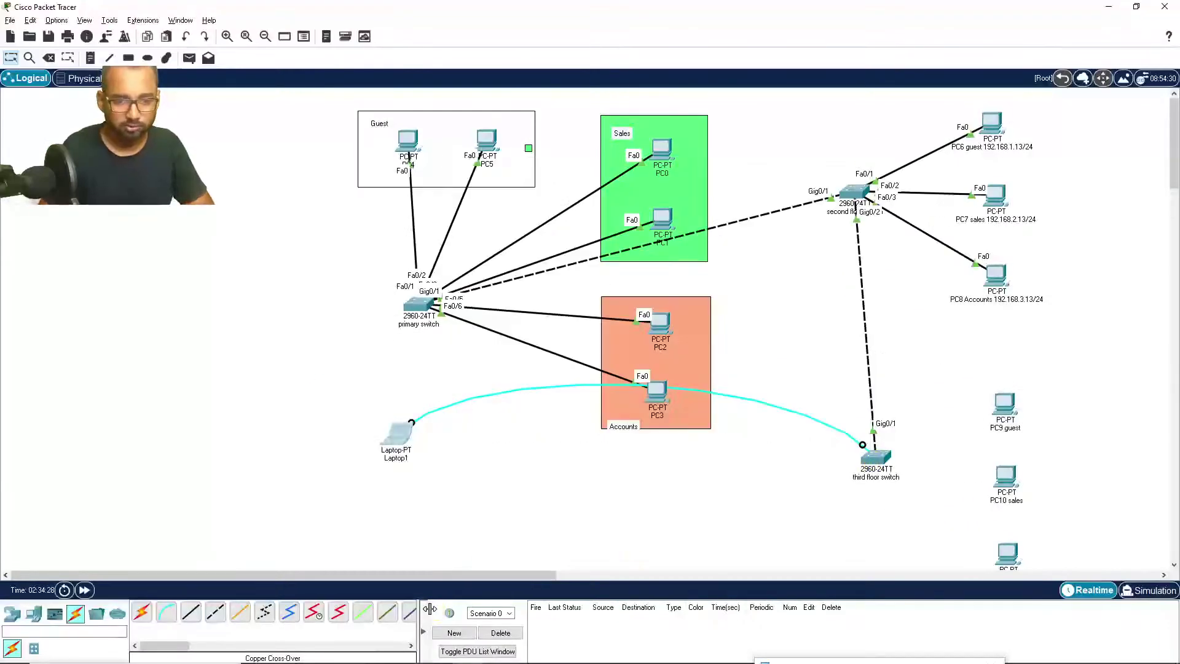
{"action": "left_click", "coordinate": [196, 617]}
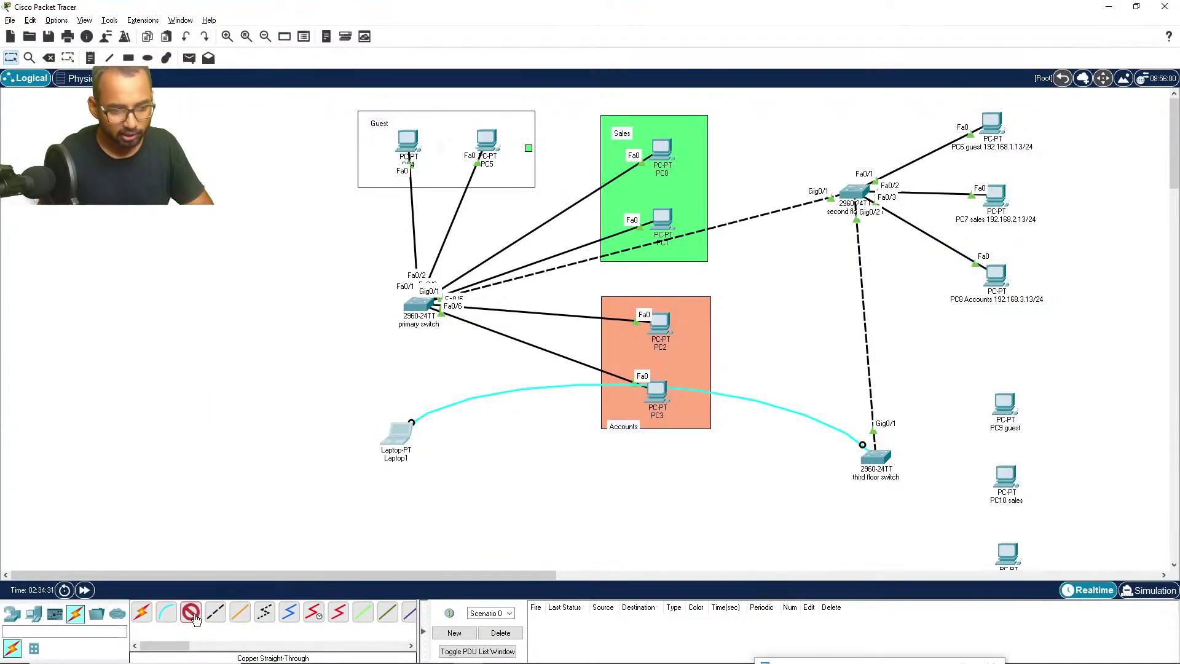
{"action": "left_click", "coordinate": [884, 458]}
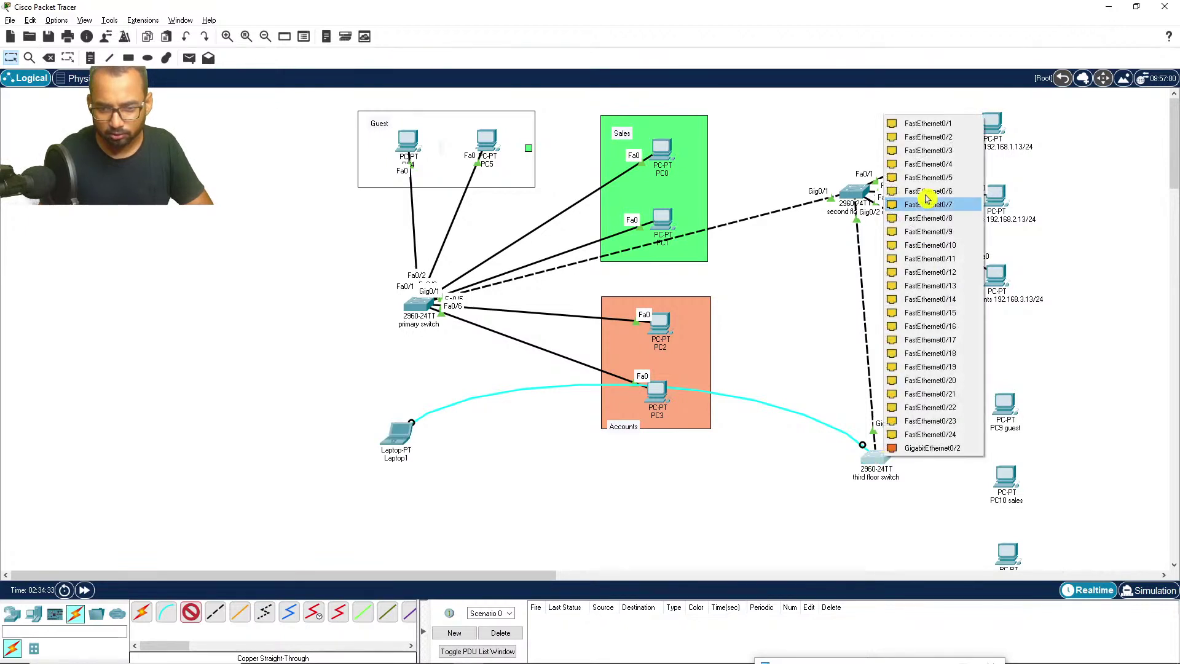
{"action": "left_click", "coordinate": [934, 125]}
{"action": "left_click", "coordinate": [1006, 409]}
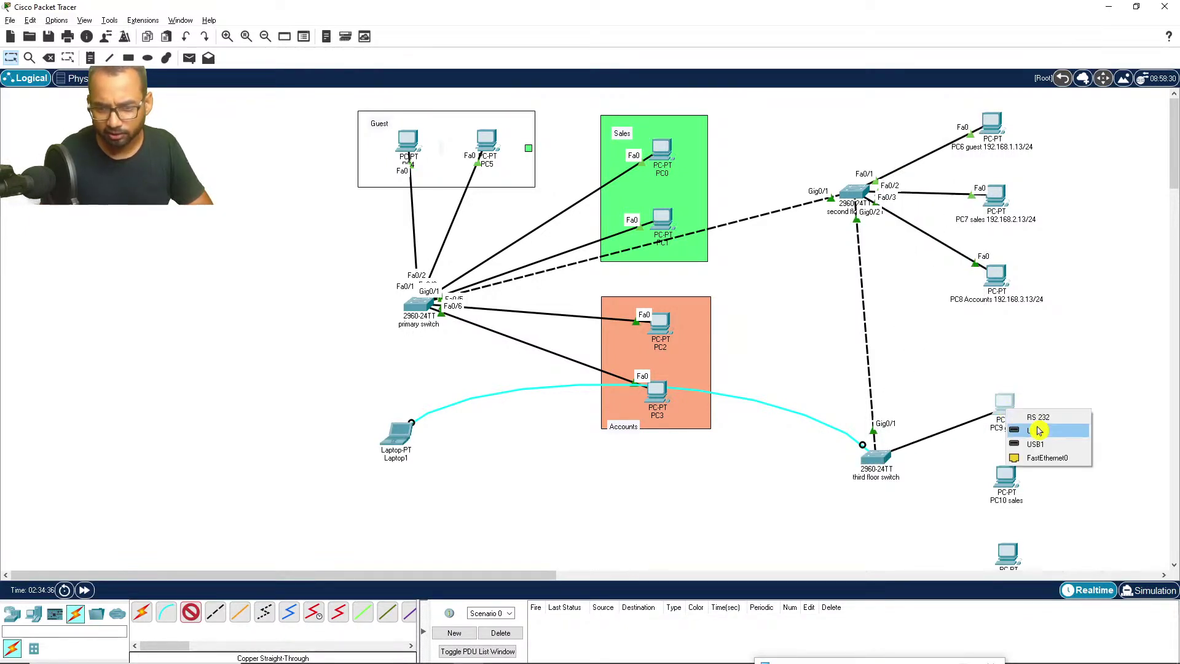
{"action": "left_click", "coordinate": [1042, 458]}
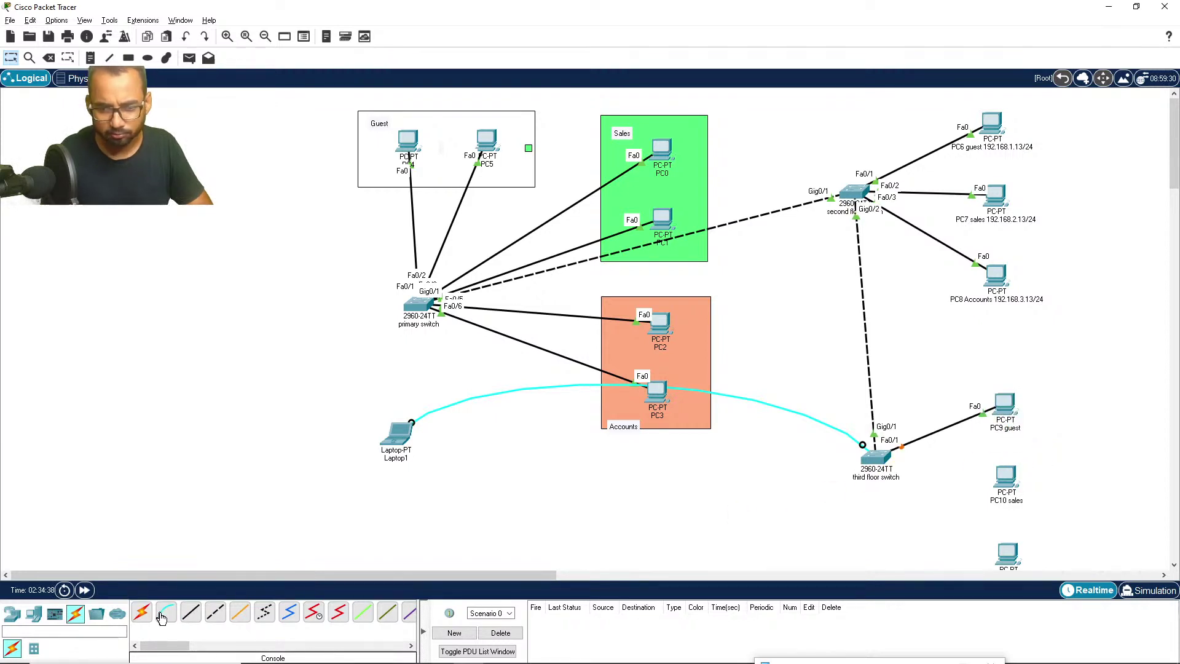
Step: Connect the third floor switch's FastEthernet0/2 to PC10 sales' FastEthernet0 with a copper straight-through cable
{"action": "left_click", "coordinate": [191, 612]}
{"action": "left_click", "coordinate": [881, 461]}
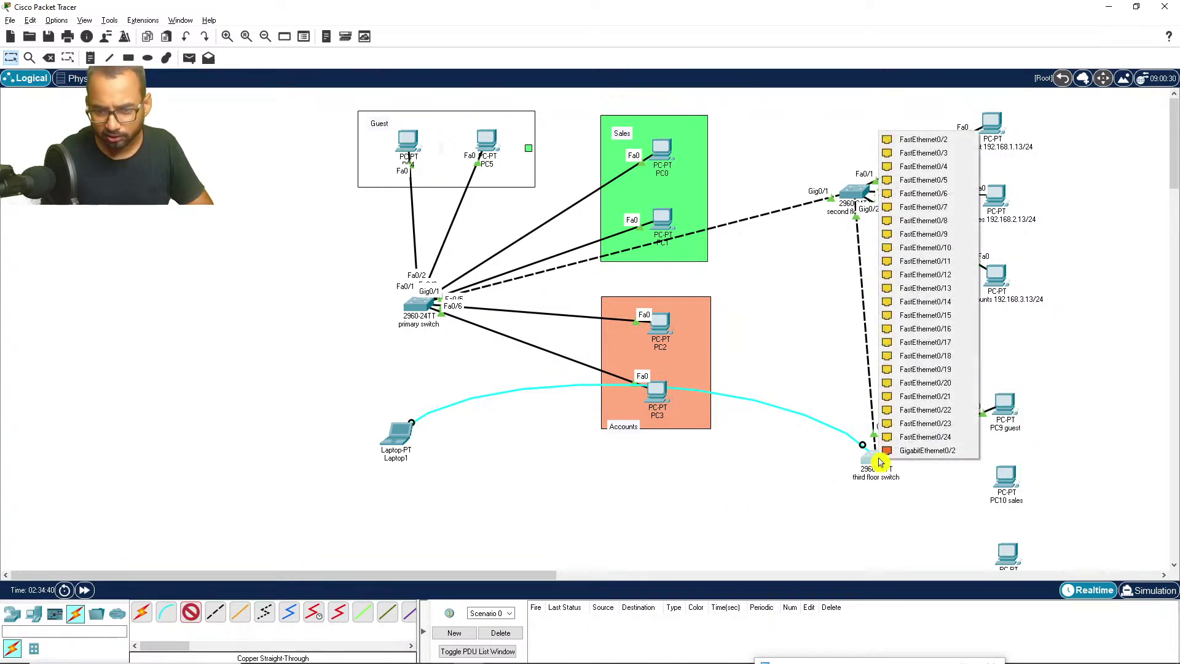
{"action": "left_click", "coordinate": [931, 140]}
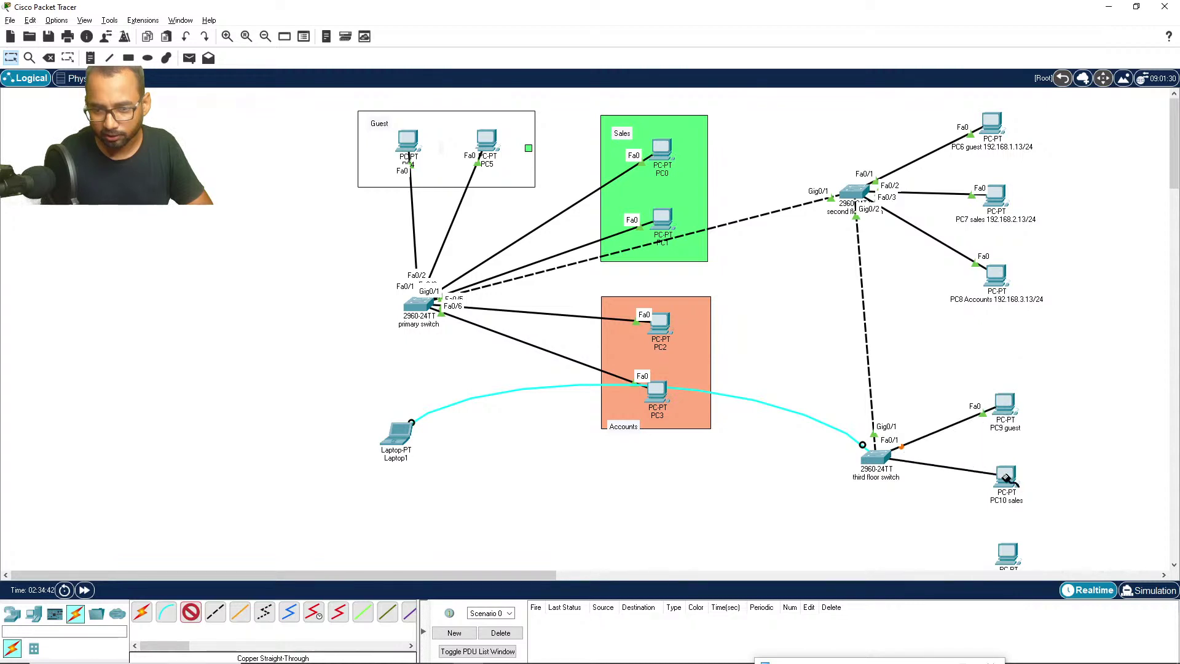
{"action": "left_click", "coordinate": [1006, 478]}
{"action": "left_click", "coordinate": [1046, 527]}
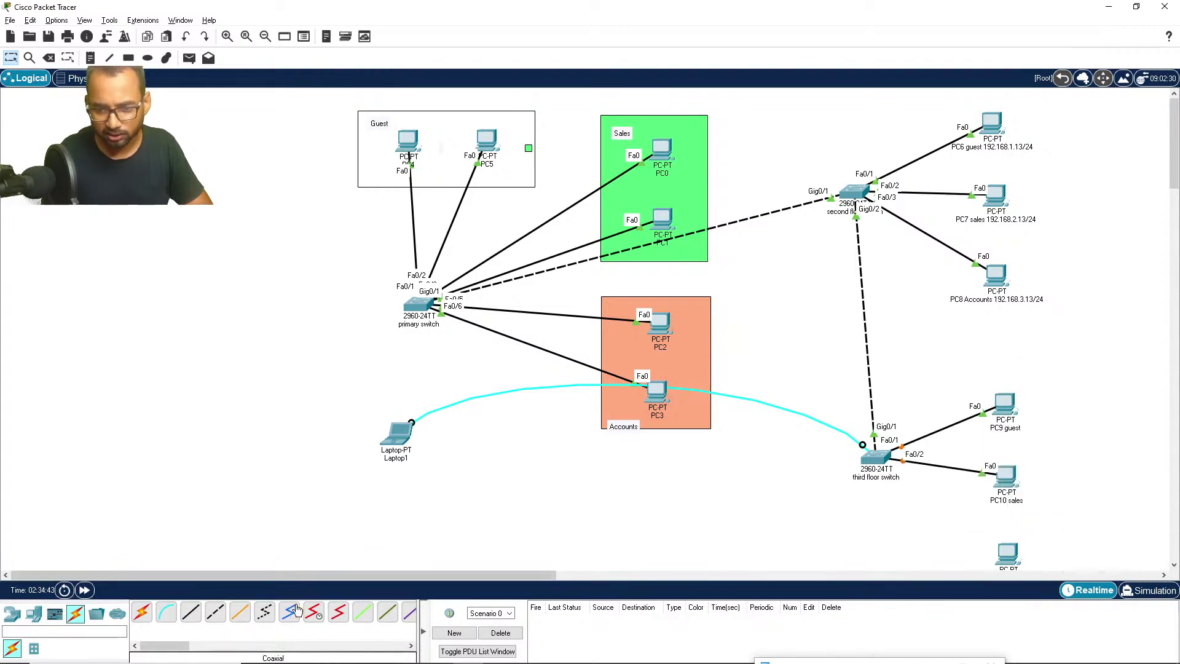
Step: Connect the third floor switch's FastEthernet0/3 to PC11 Accounts' FastEthernet0 with a copper straight-through cable
{"action": "left_click", "coordinate": [190, 612]}
{"action": "left_click", "coordinate": [879, 464]}
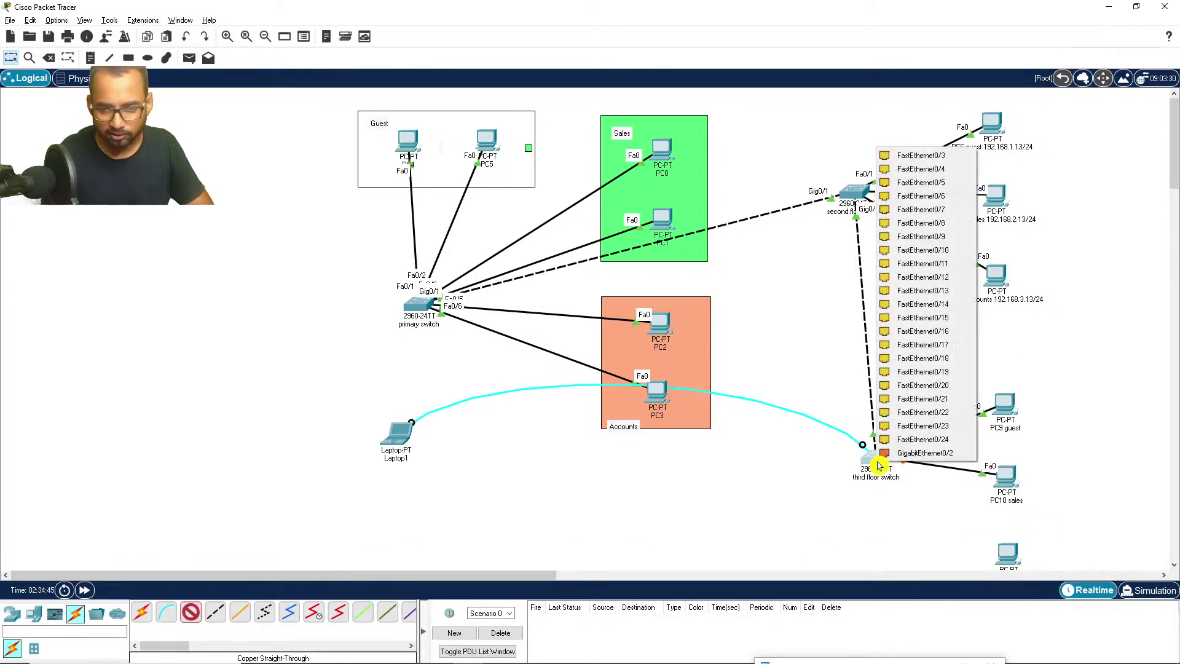
{"action": "left_click", "coordinate": [933, 158]}
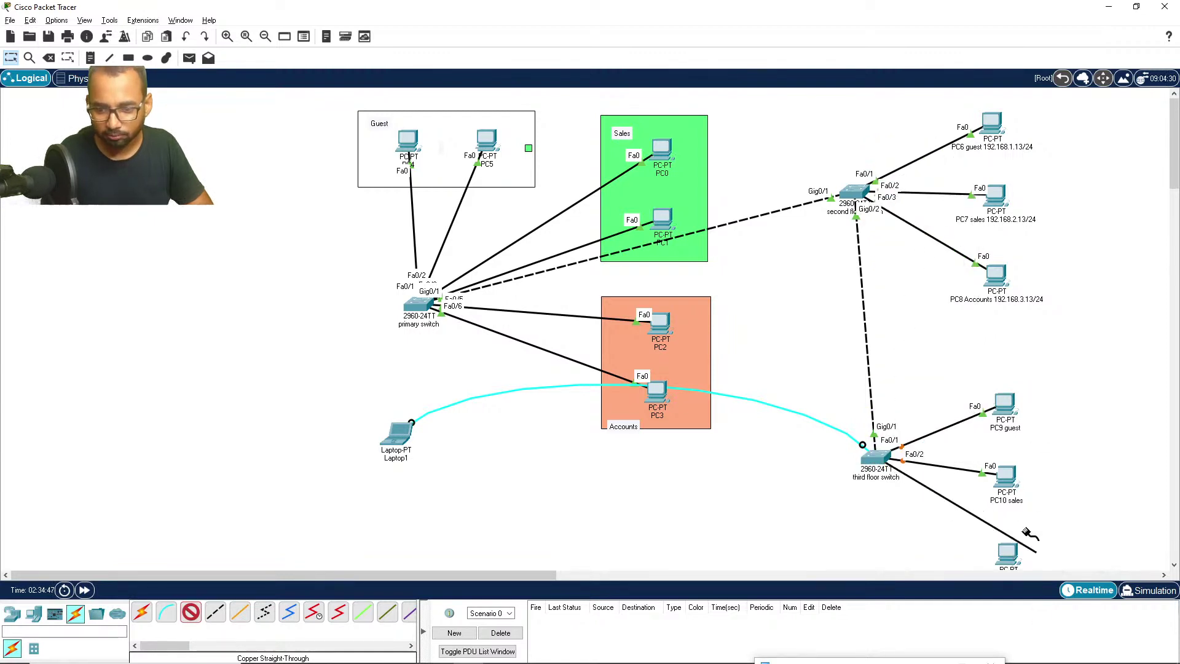
{"action": "left_click", "coordinate": [1009, 558]}
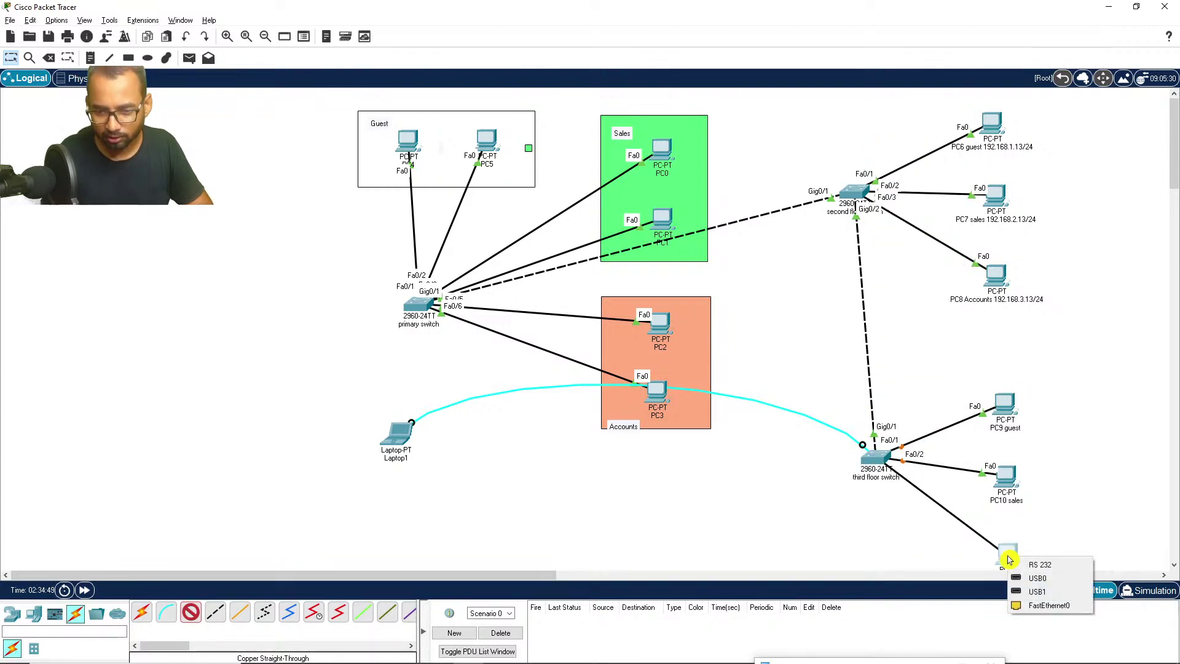
{"action": "left_click", "coordinate": [1059, 605]}
Step: Move PC11 Accounts up so that it sits just below PC10 sales in the topology
{"action": "scroll", "coordinate": [1067, 455], "scroll_direction": "down", "scroll_amount": 2}
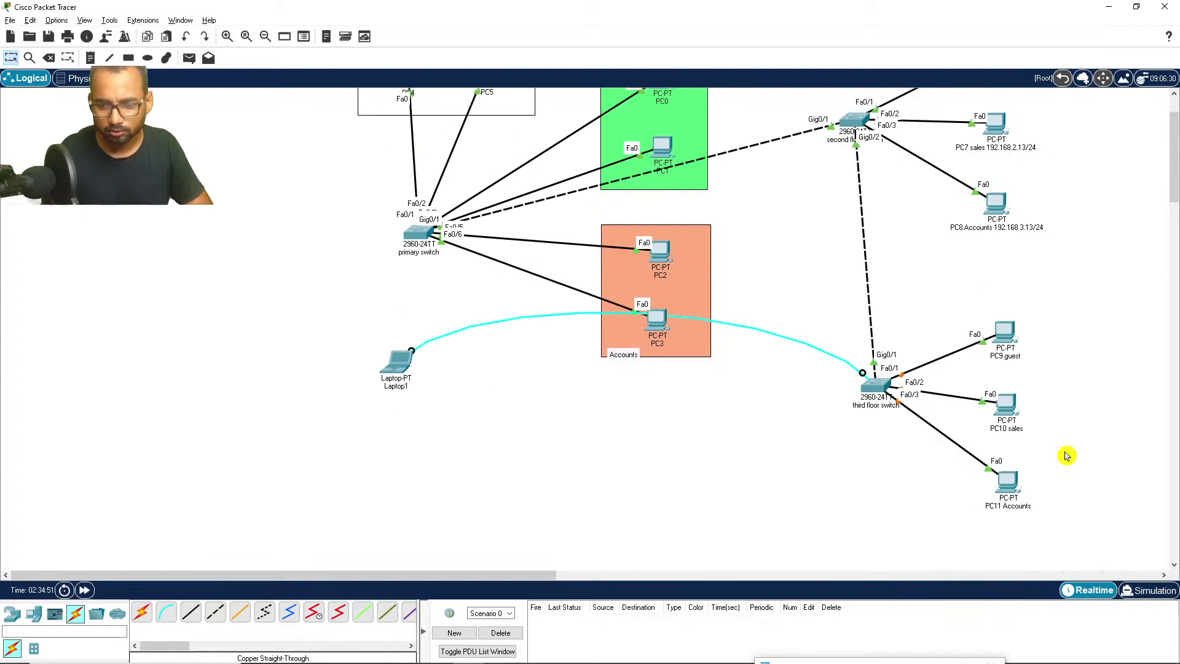
{"action": "scroll", "coordinate": [1067, 456], "scroll_direction": "up", "scroll_amount": 2}
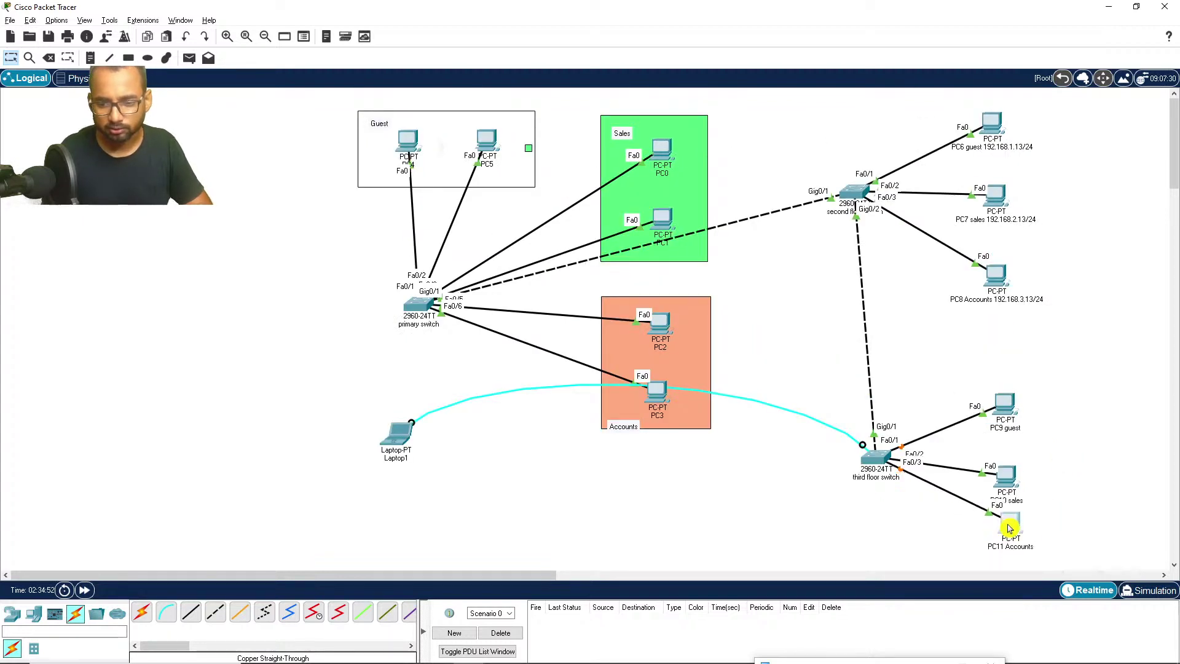
{"action": "left_click_drag", "start_coordinate": [1009, 527], "coordinate": [1007, 536]}
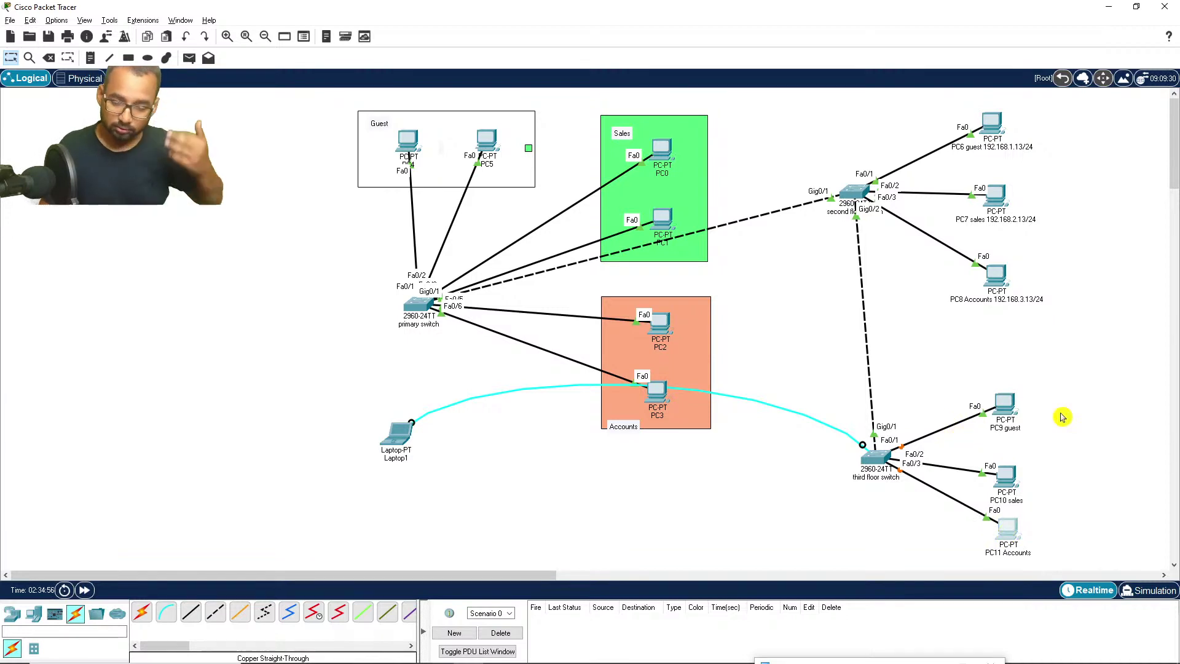
Step: Extend PC9's label to read "PC9 guest 192.168.1.14/24"
{"action": "left_click", "coordinate": [1017, 428]}
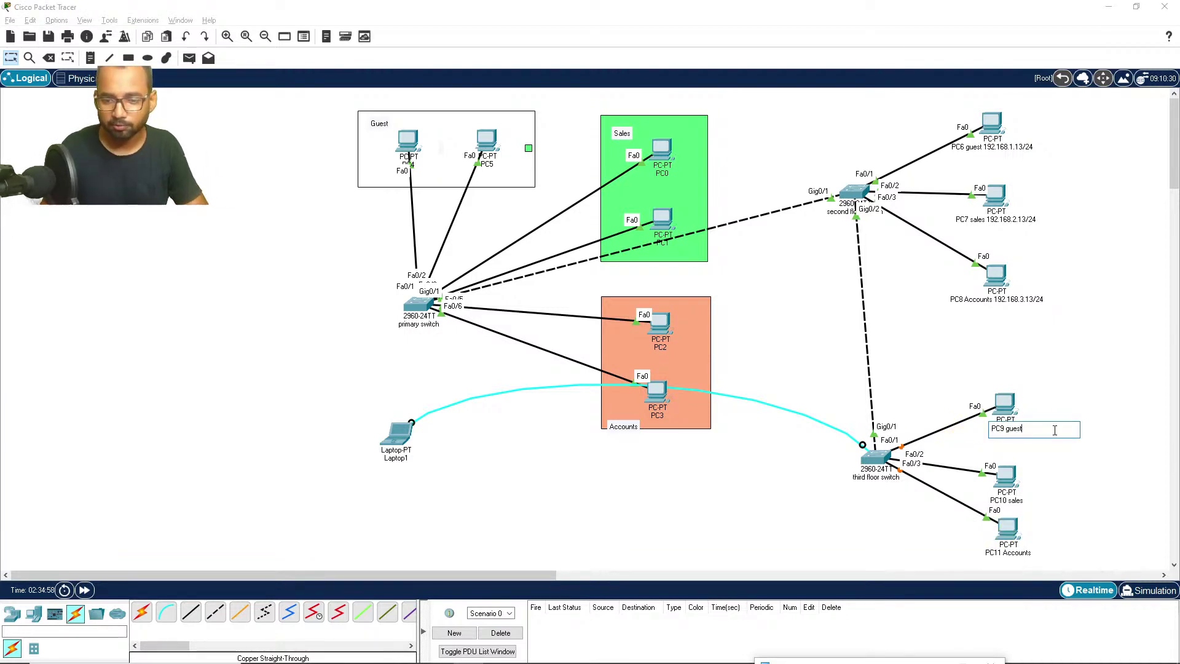
{"action": "type", "text": "192."}
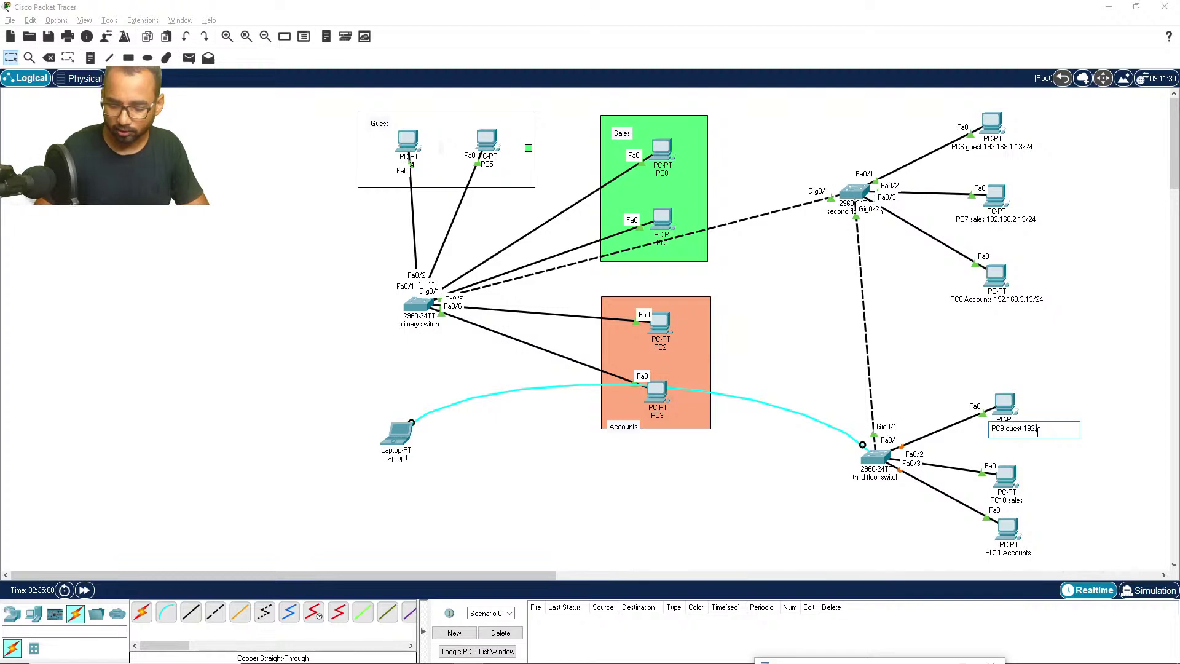
{"action": "type", "text": "168.1.14/"}
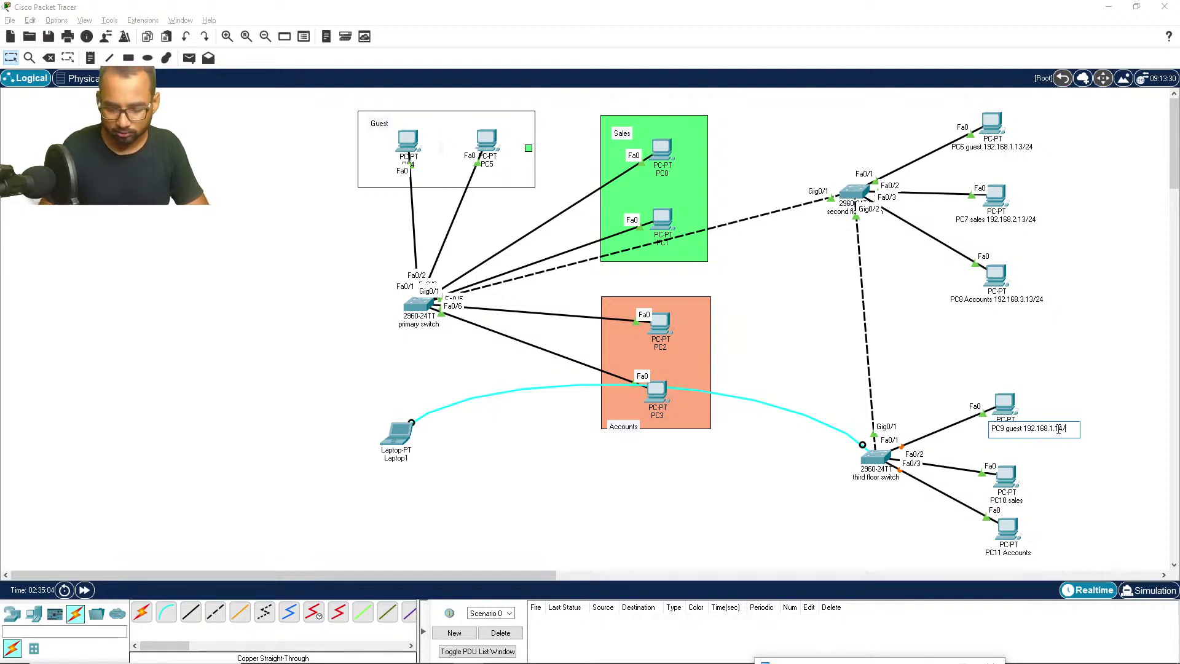
{"action": "type", "text": "24"}
{"action": "key", "text": "Return"}
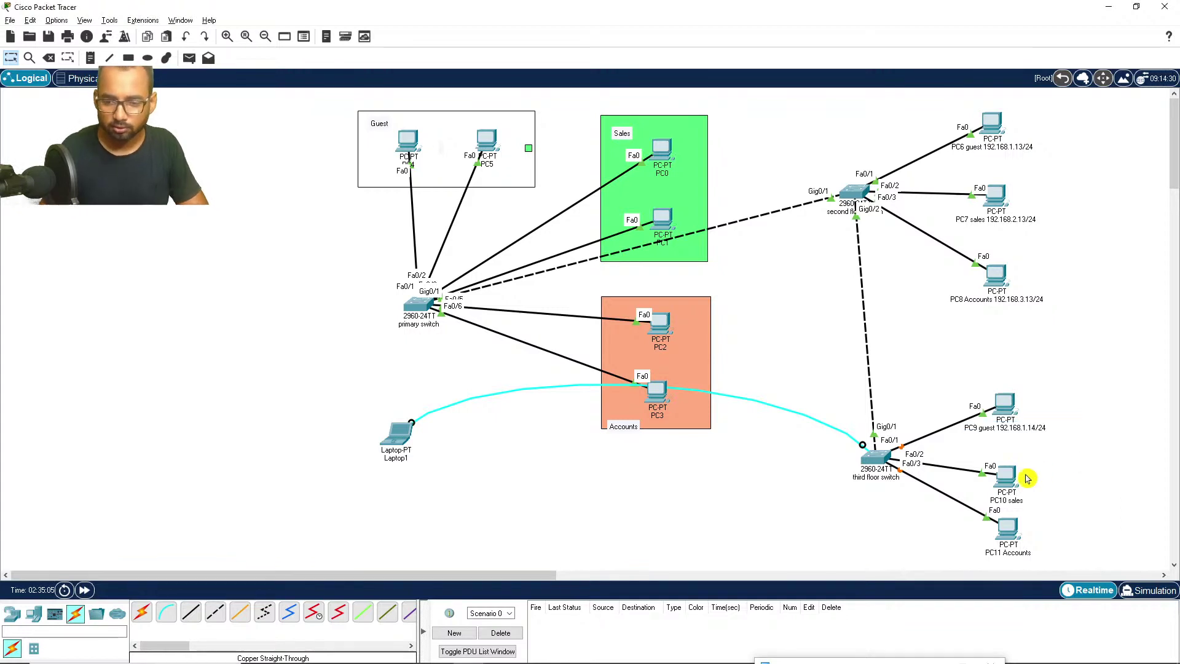
Step: Append 192.168.2.14/24 to the PC10 sales label and 192.168.3.14/24 to the PC11 Accounts label
{"action": "left_click", "coordinate": [1014, 501]}
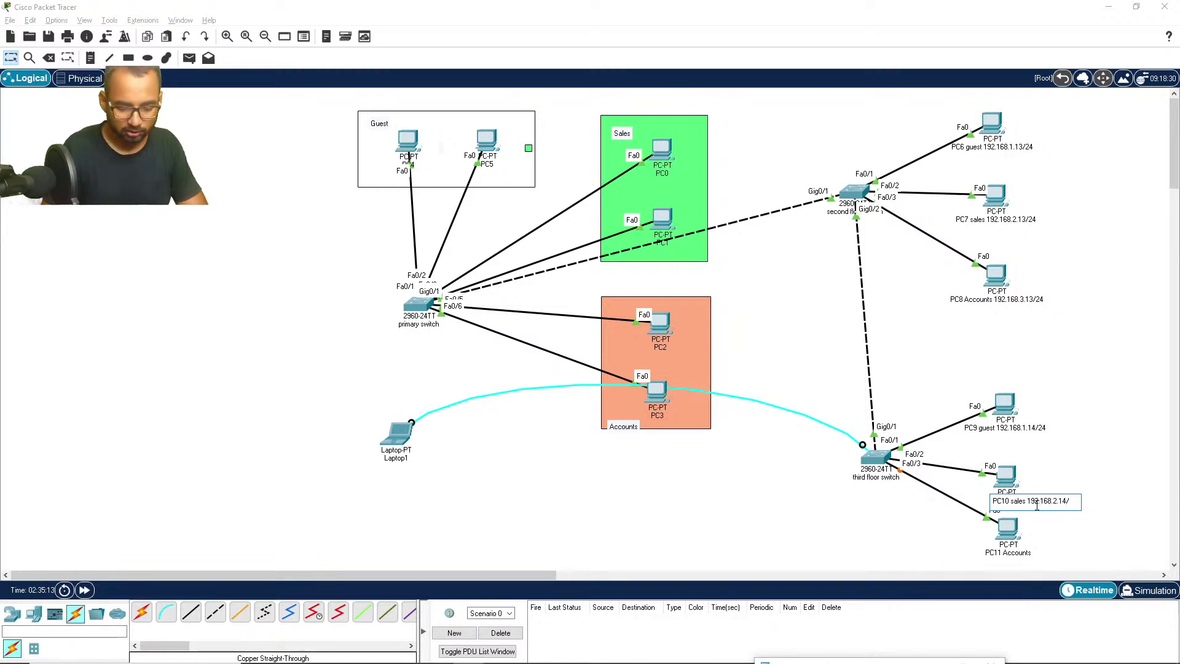
{"action": "left_click", "coordinate": [1008, 552]}
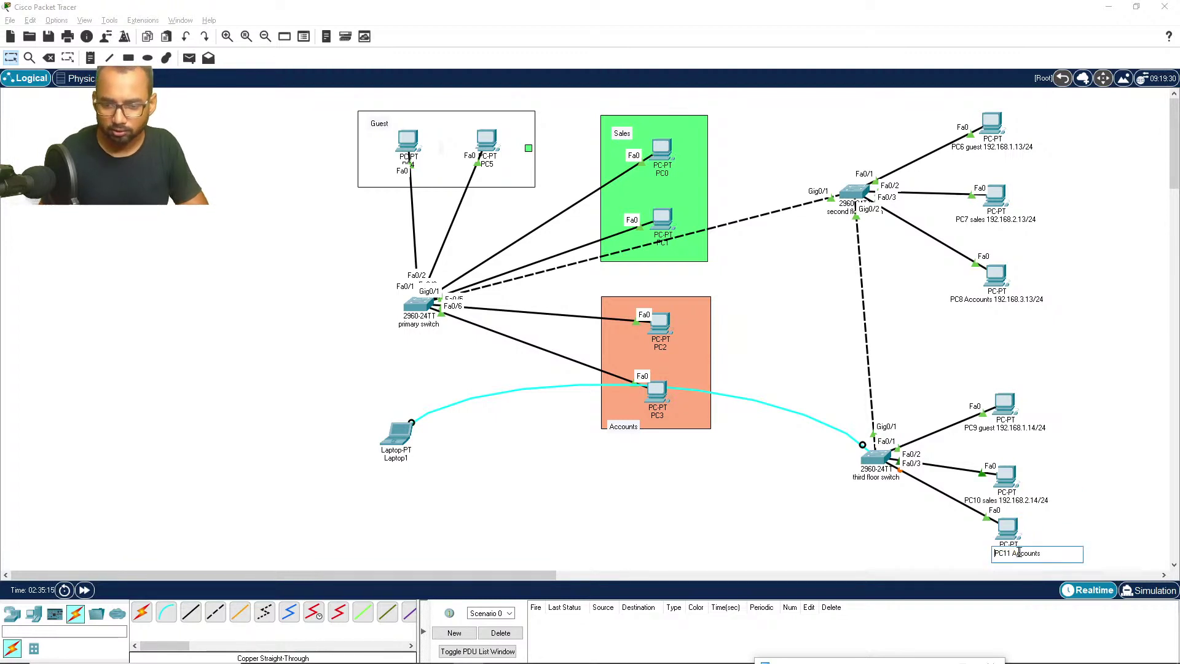
{"action": "type", "text": "192.168"}
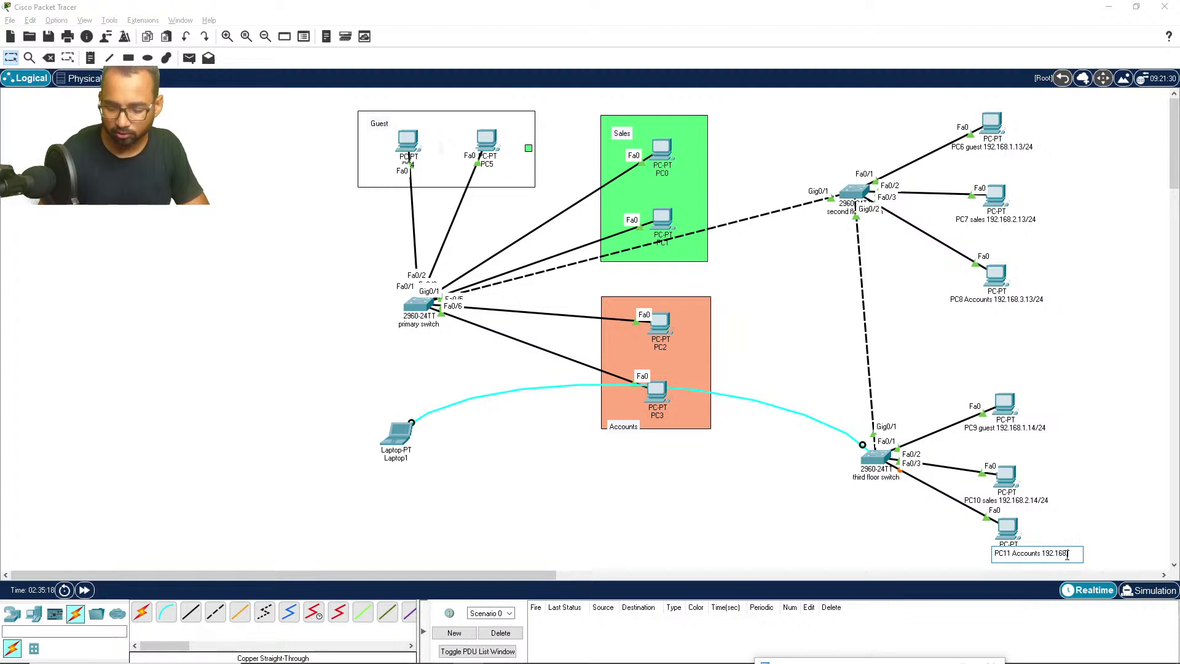
{"action": "type", "text": ".3.14/24"}
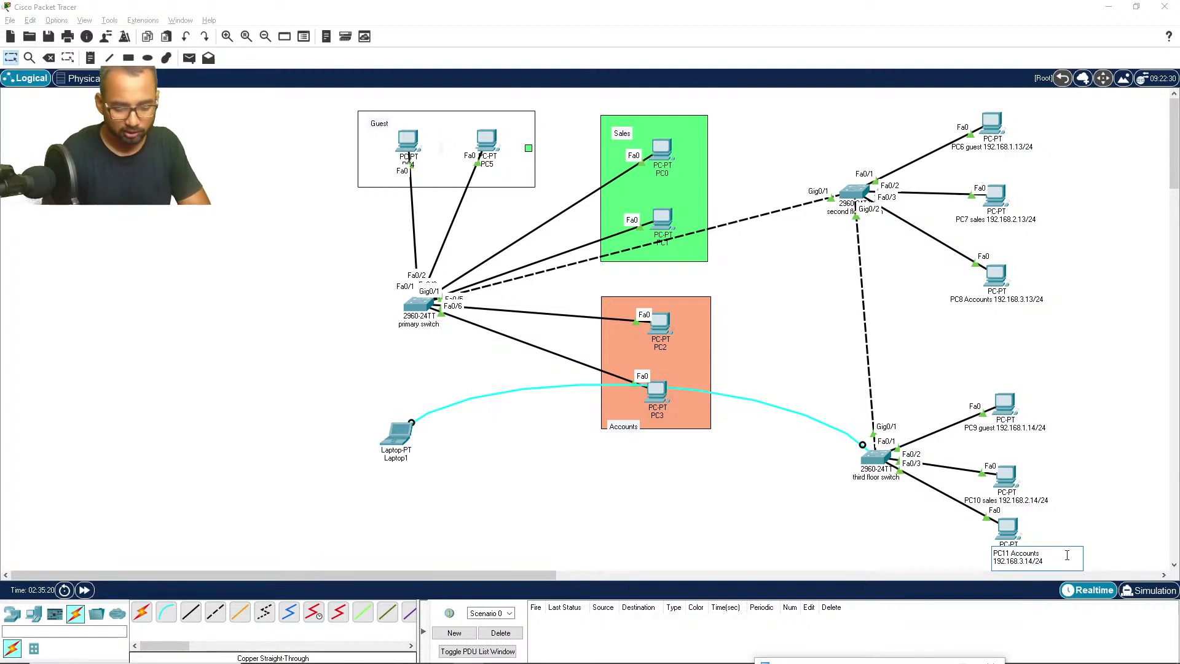
{"action": "left_click", "coordinate": [964, 543]}
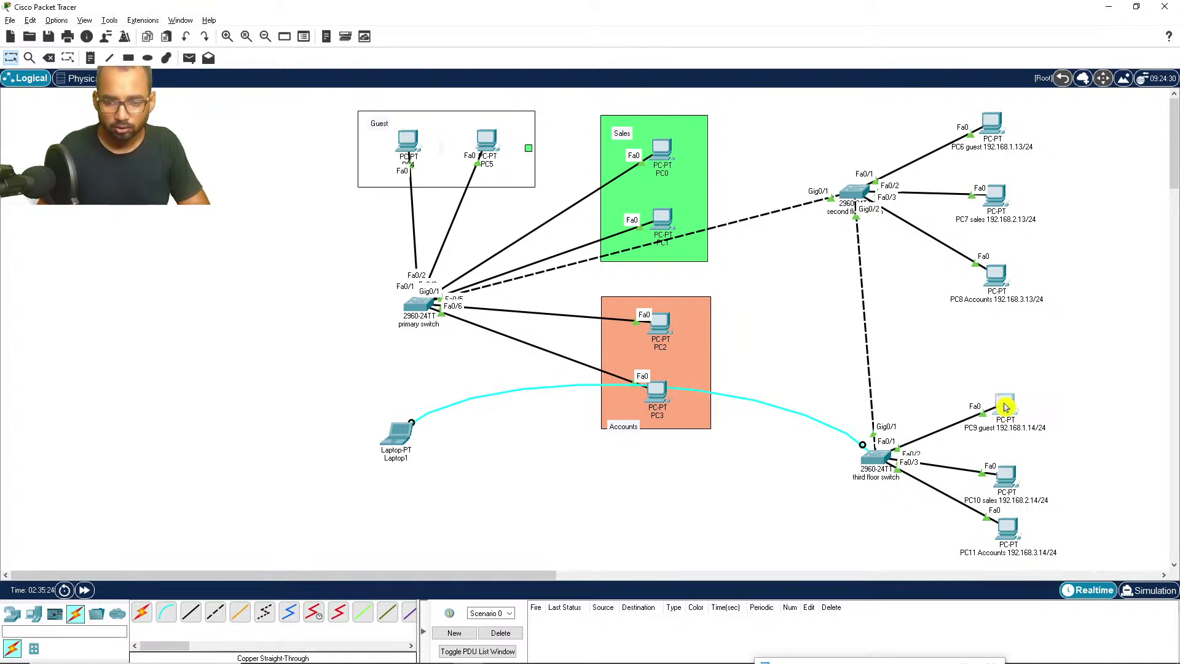
Step: Give PC9 guest the static IPv4 address 192.168.1.14 with subnet mask 255.255.255.0, then close its configuration
{"action": "left_click", "coordinate": [1004, 405]}
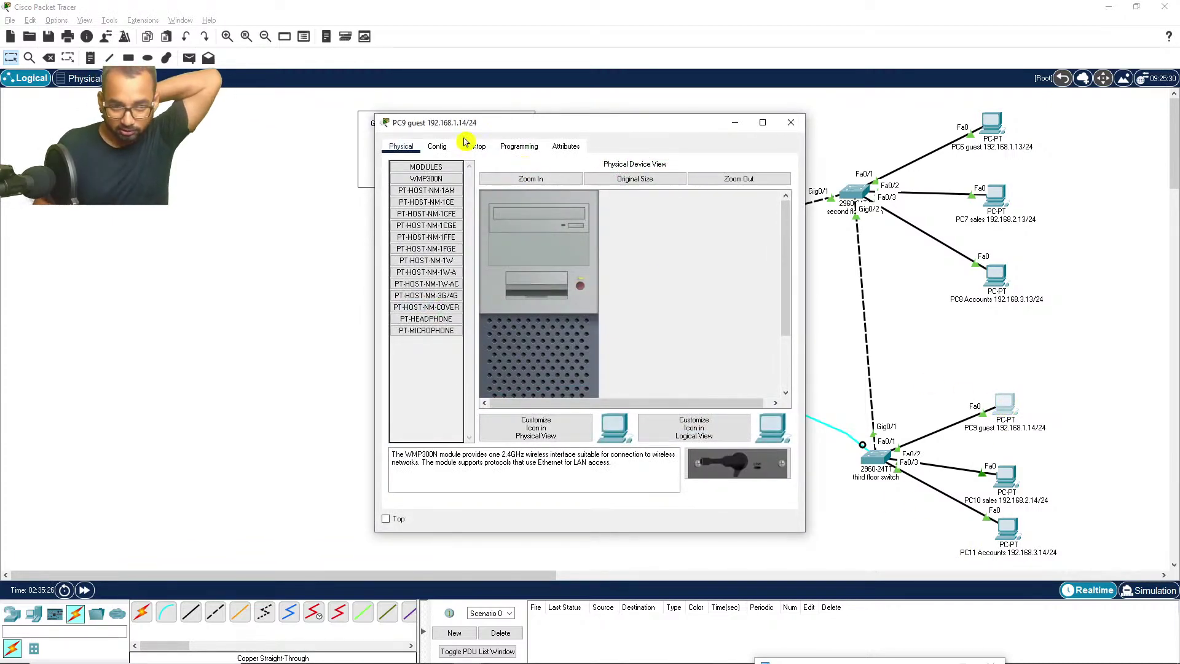
{"action": "left_click", "coordinate": [473, 146]}
{"action": "left_click", "coordinate": [441, 216]}
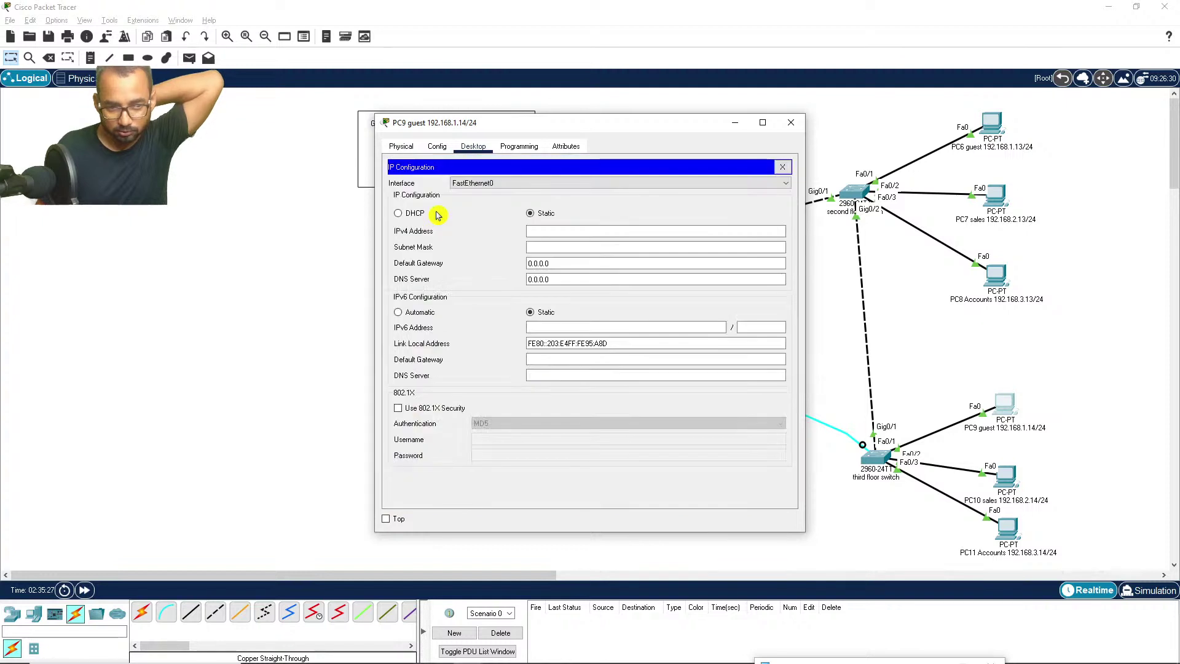
{"action": "left_click", "coordinate": [544, 231]}
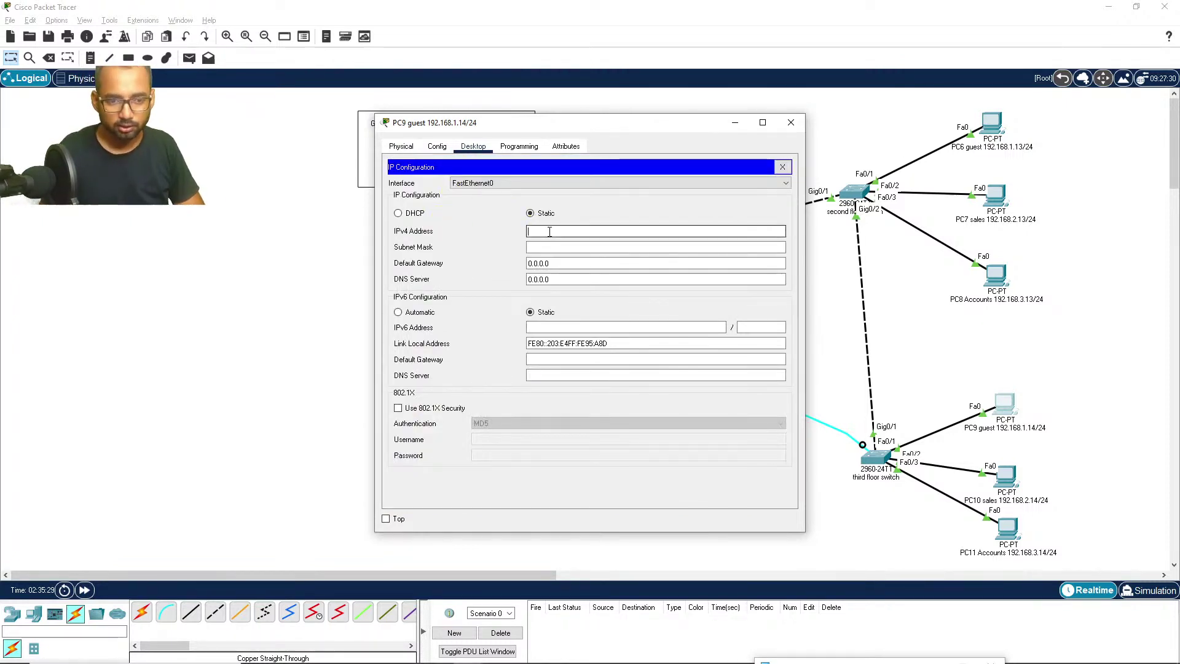
{"action": "type", "text": "192.1"}
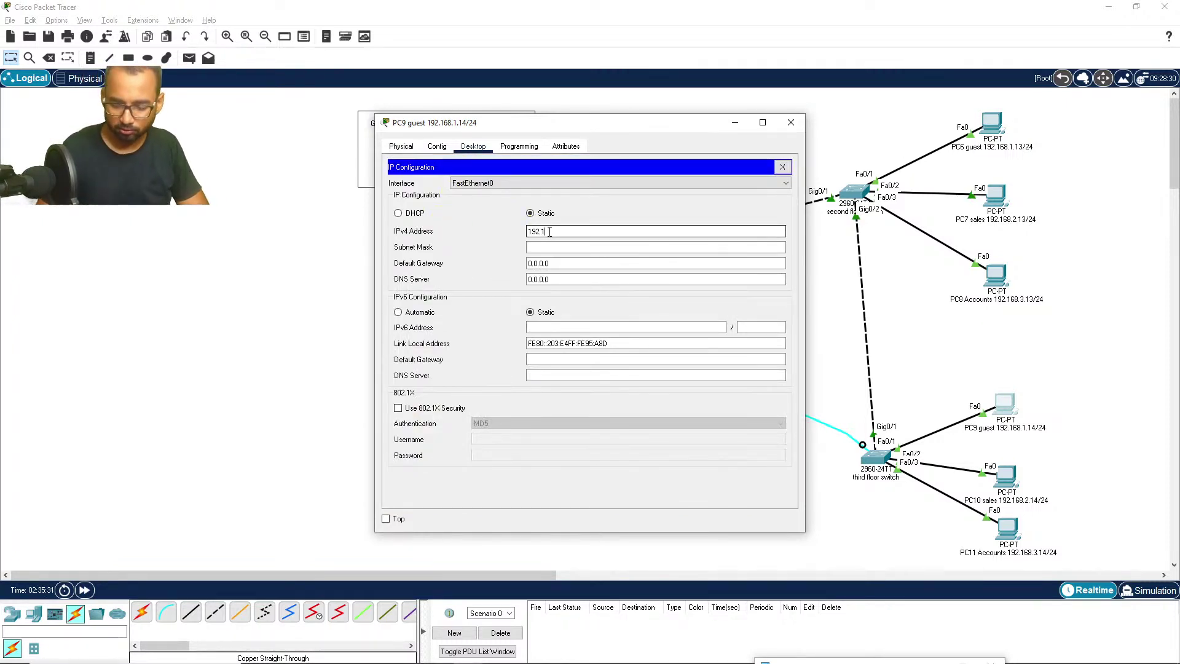
{"action": "type", "text": "68.1.1"}
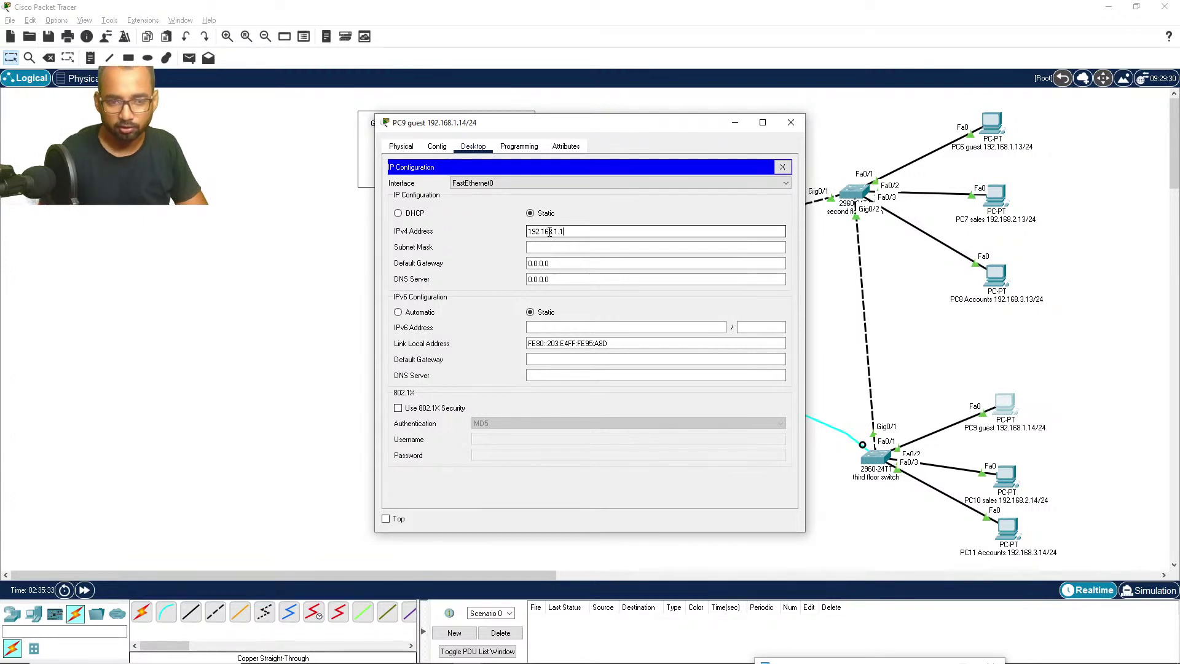
{"action": "left_click", "coordinate": [541, 247]}
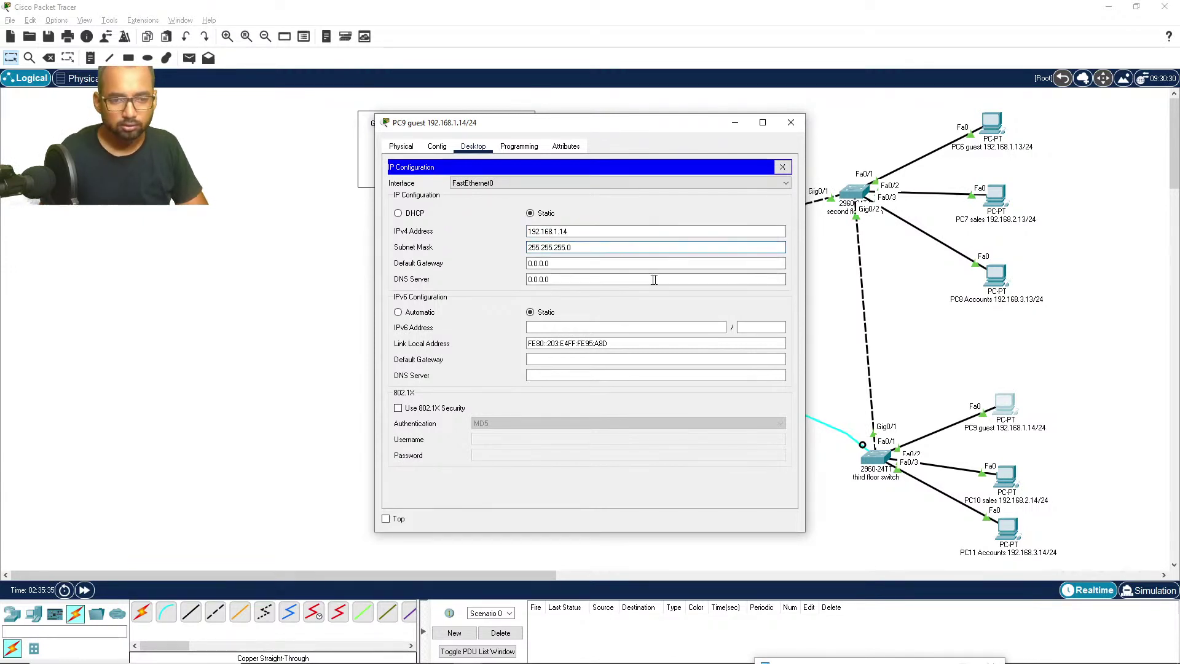
{"action": "left_click", "coordinate": [783, 167]}
{"action": "left_click", "coordinate": [794, 125]}
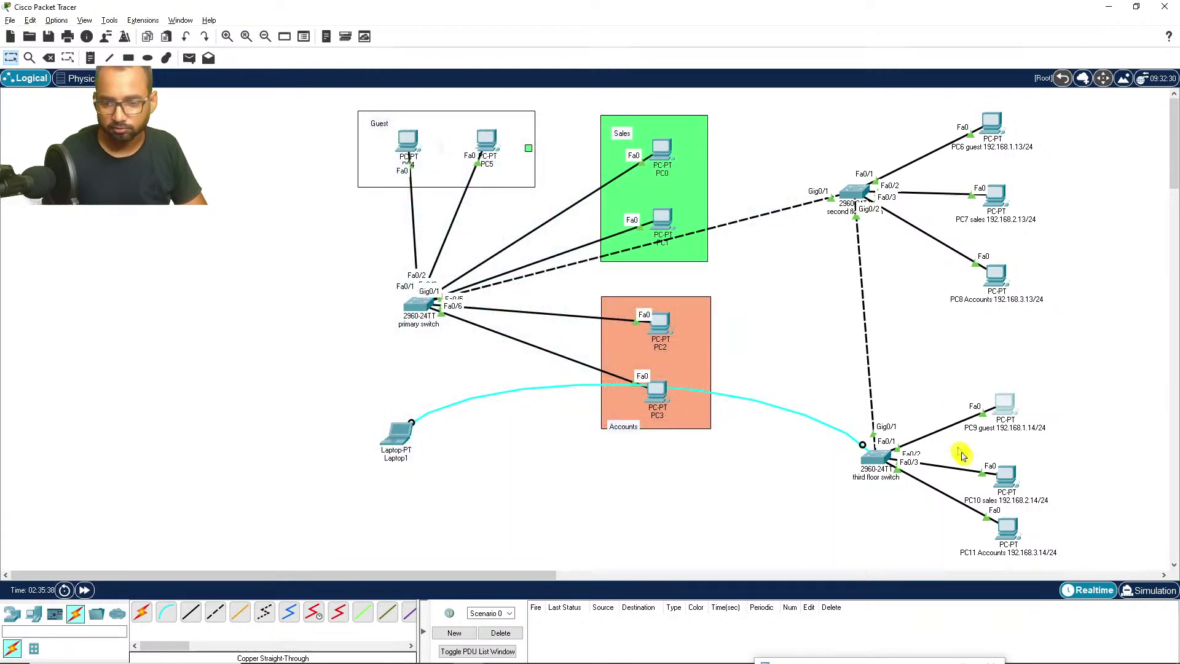
Step: Give PC10 sales the static IPv4 address 192.168.2.14 with subnet mask 255.255.255.0
{"action": "left_click", "coordinate": [997, 469]}
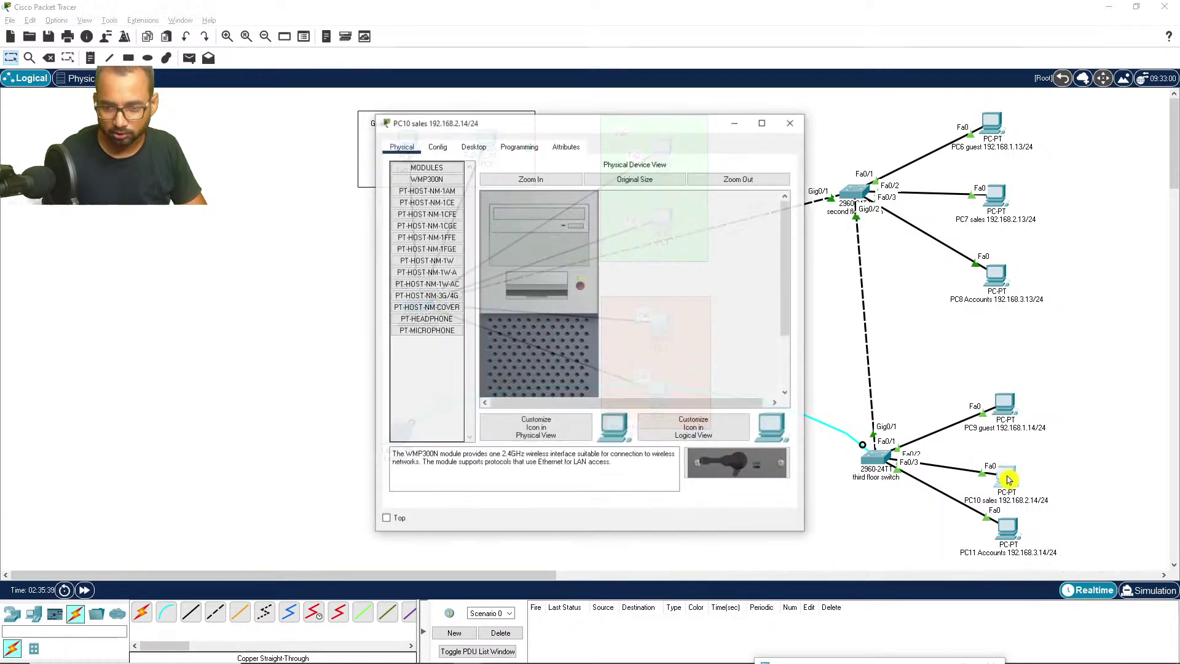
{"action": "left_click", "coordinate": [471, 147]}
{"action": "left_click", "coordinate": [441, 206]}
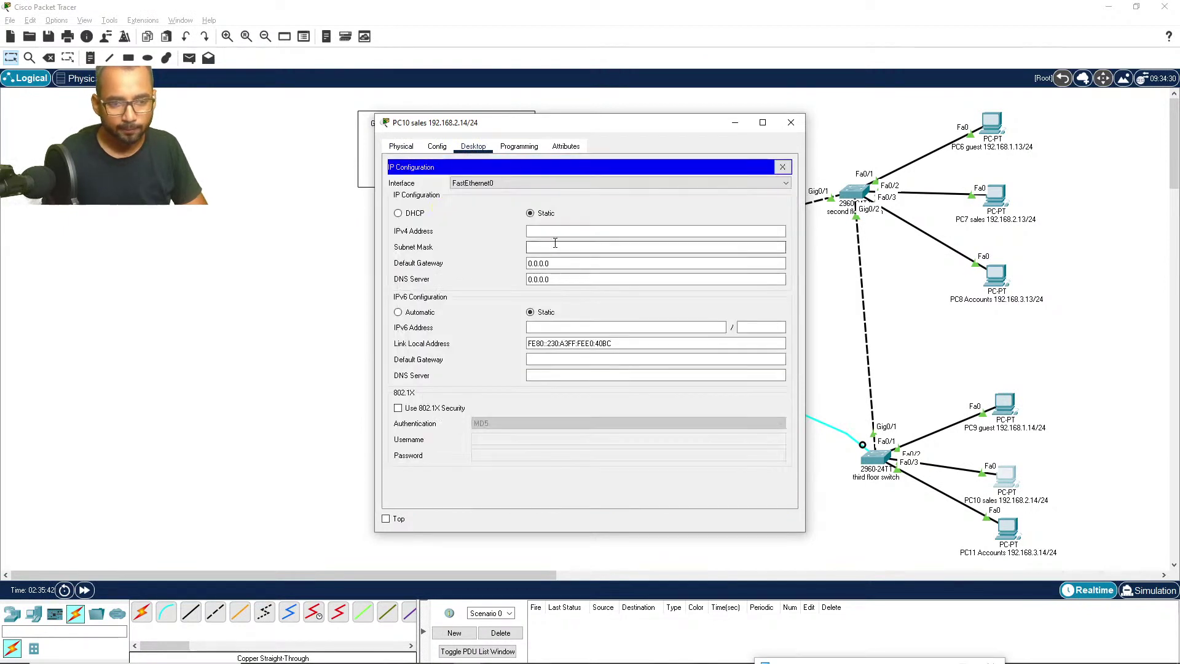
{"action": "left_click", "coordinate": [550, 231]}
{"action": "type", "text": "192.168"}
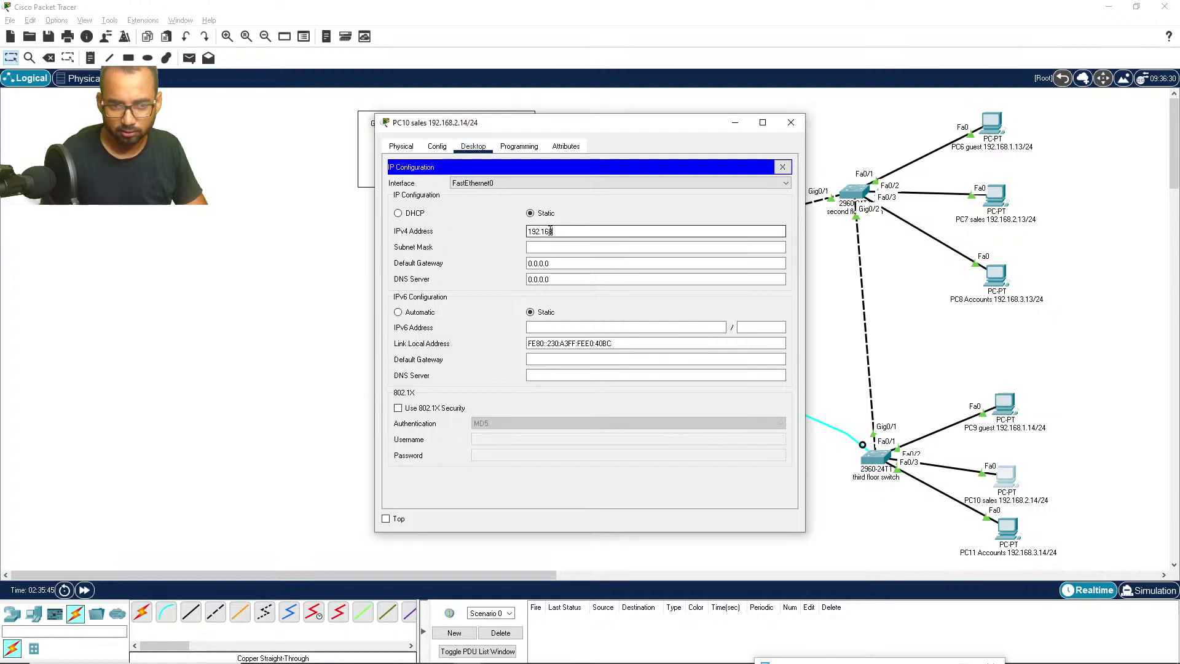
{"action": "type", "text": ".2.14"}
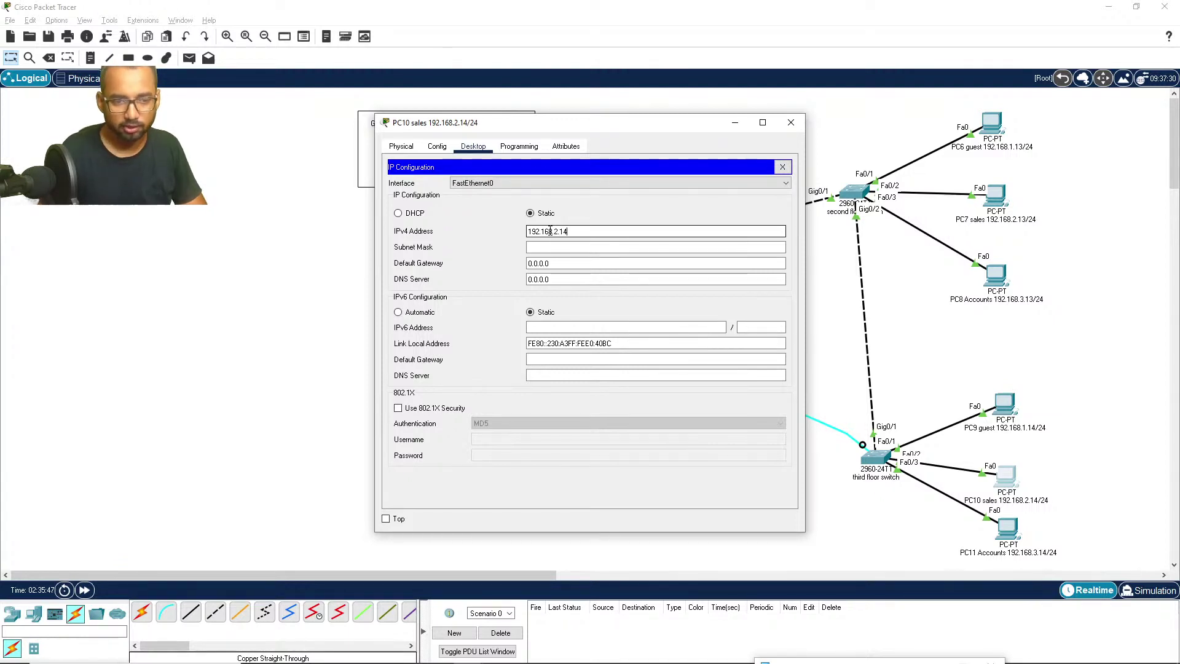
{"action": "left_click", "coordinate": [560, 246]}
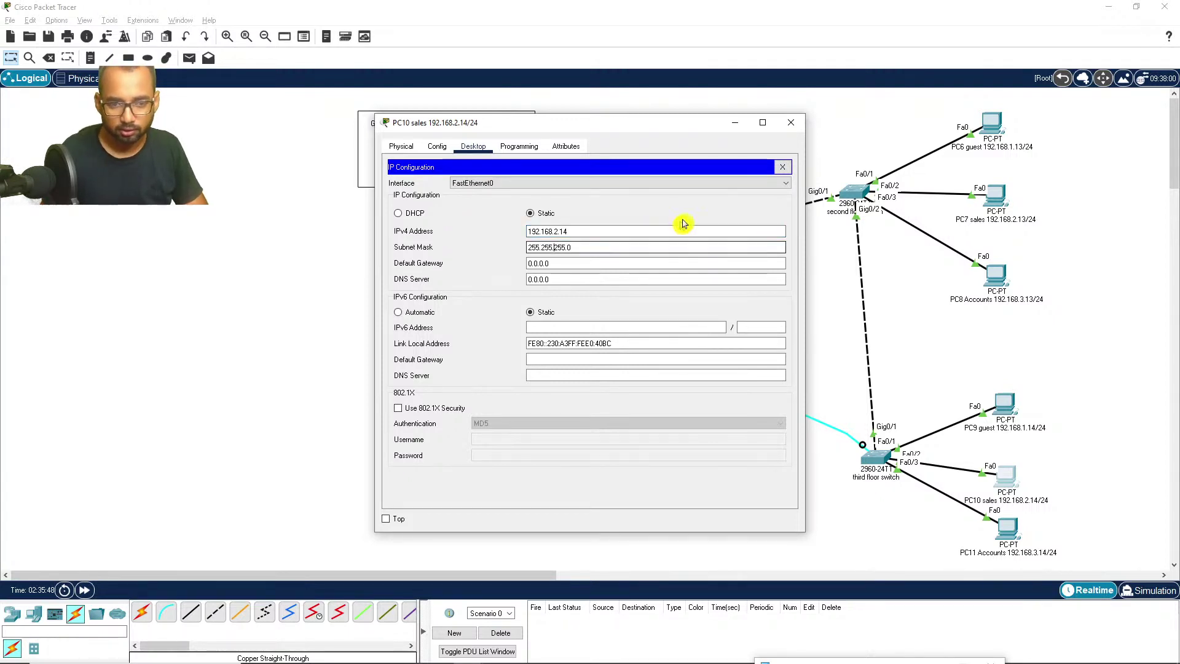
Step: Close PC10's configuration and give PC11 Accounts the static IPv4 address 192.168.3.14 with subnet mask 255.255.255.0
{"action": "left_click", "coordinate": [783, 171]}
{"action": "left_click", "coordinate": [791, 122]}
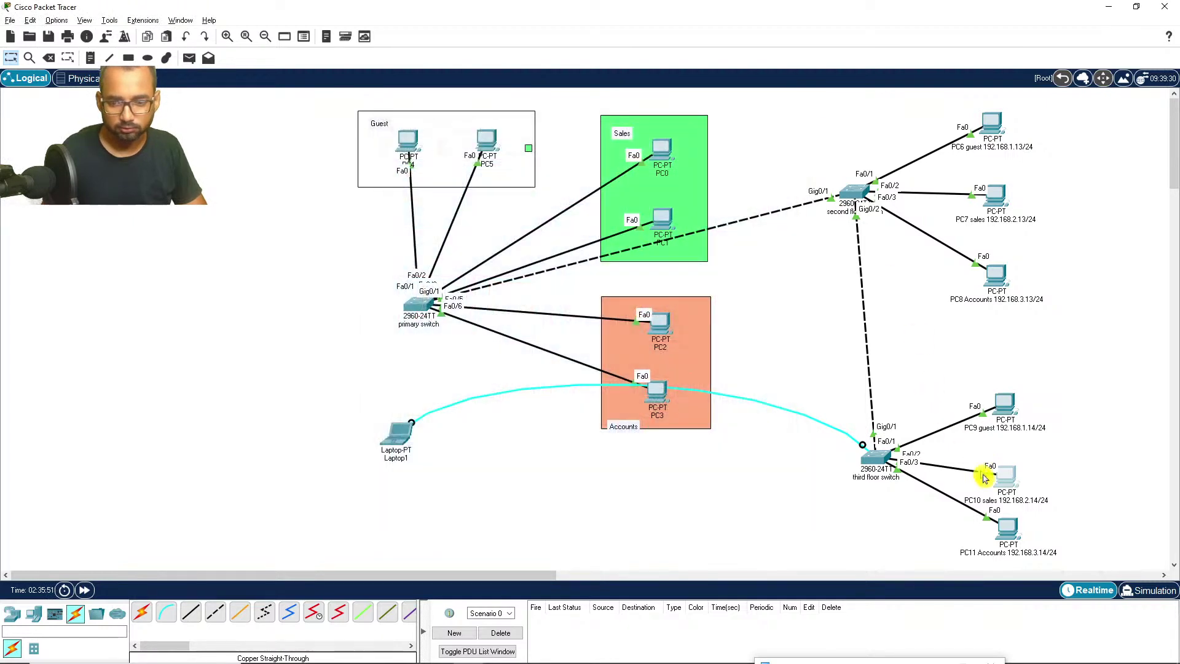
{"action": "left_click", "coordinate": [1010, 528]}
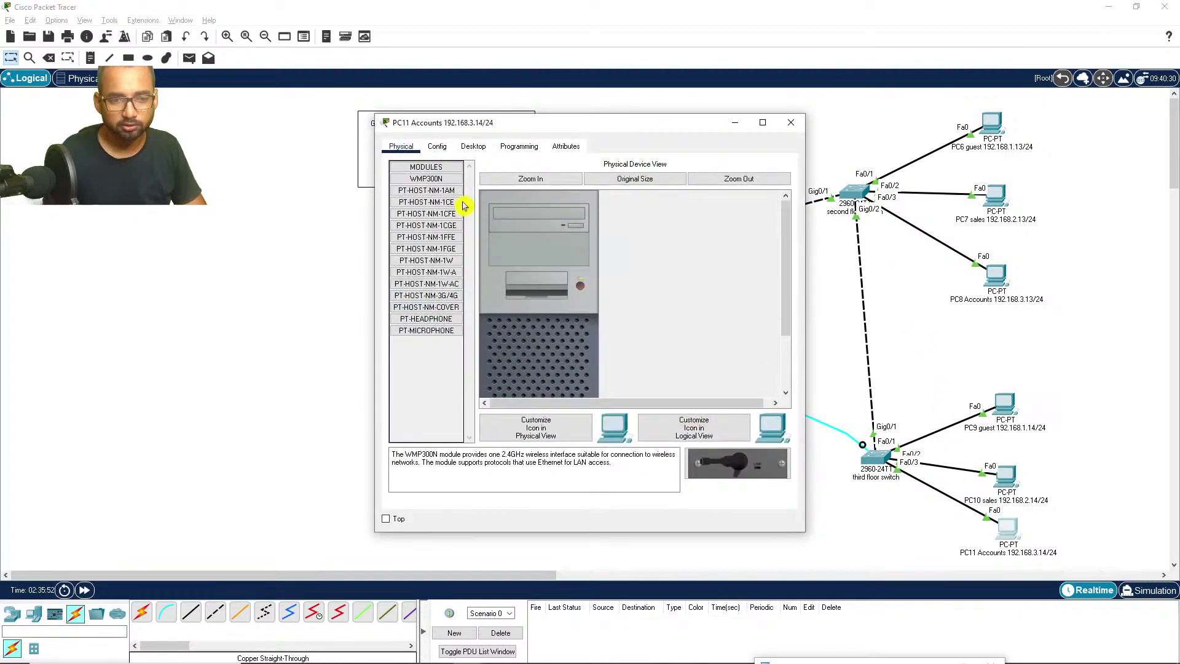
{"action": "left_click", "coordinate": [473, 146]}
{"action": "left_click", "coordinate": [448, 203]}
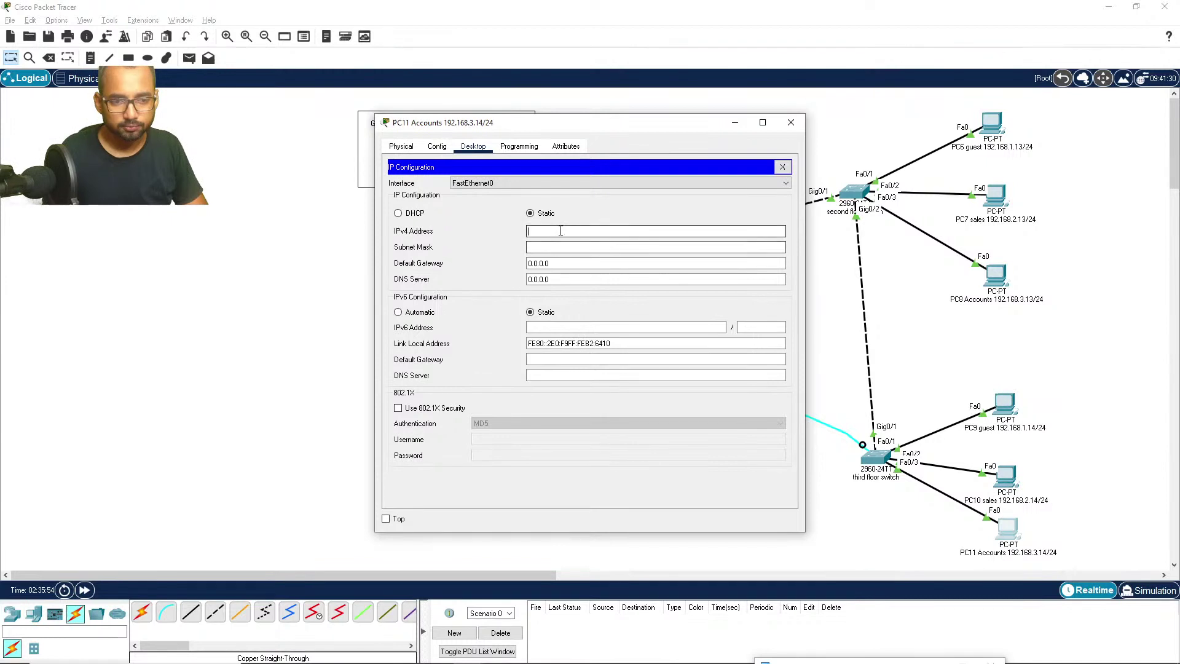
{"action": "left_click", "coordinate": [561, 230]}
{"action": "type", "text": "192.168"}
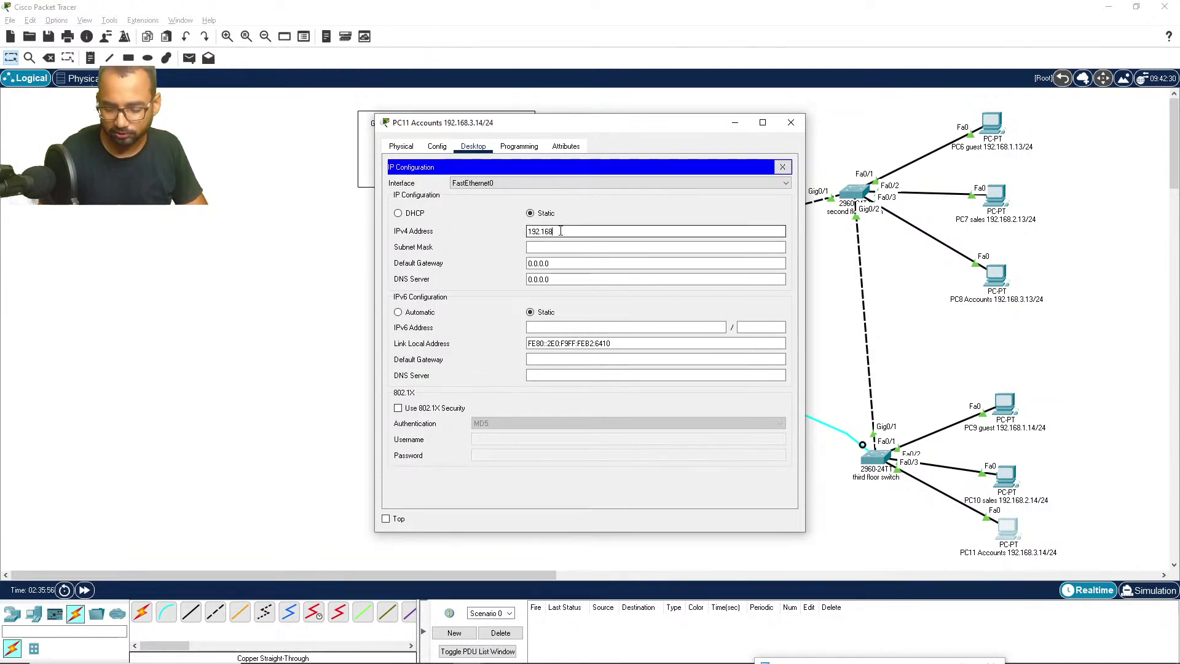
{"action": "type", "text": ".3.14"}
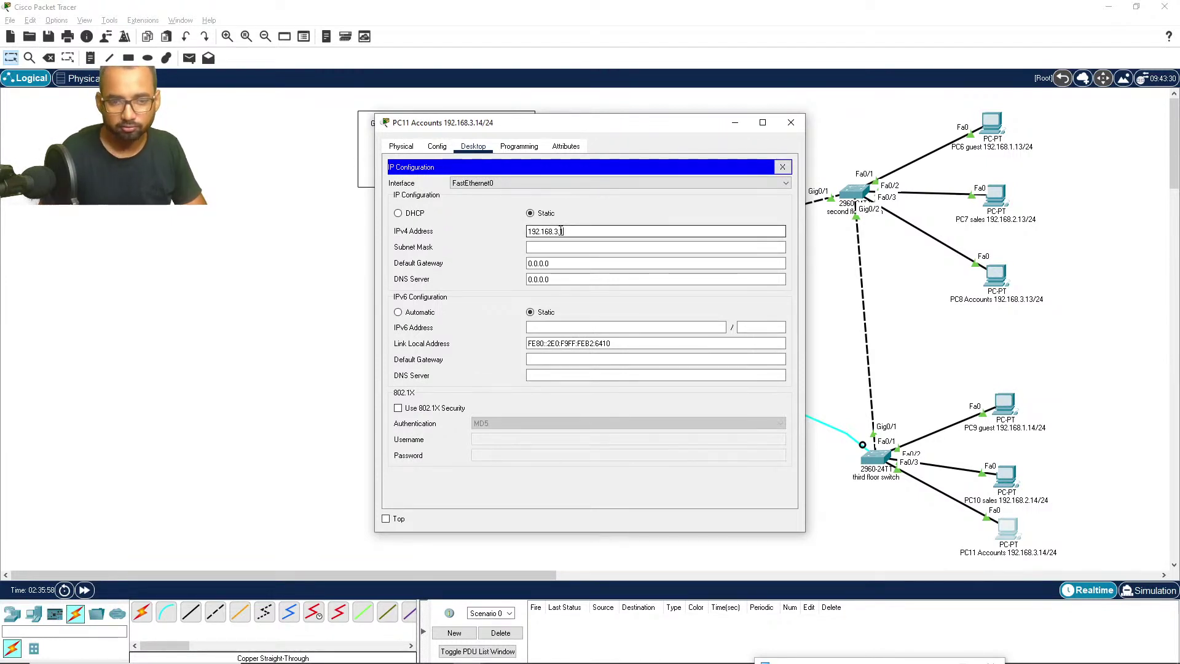
{"action": "left_click", "coordinate": [562, 247]}
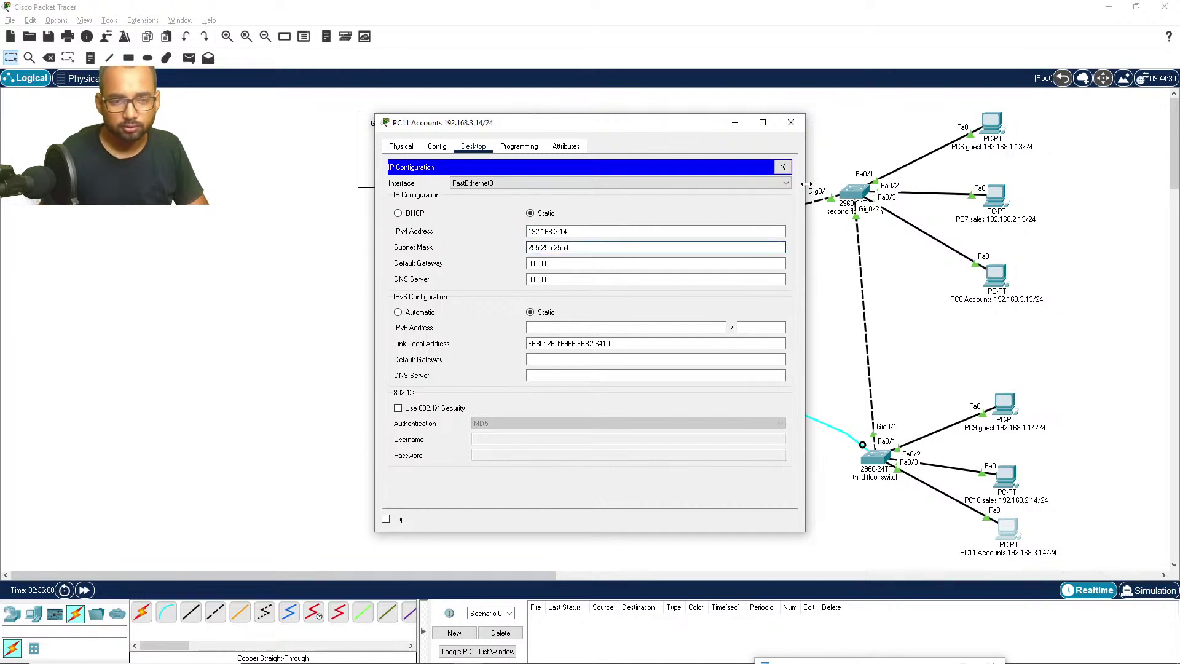
{"action": "left_click", "coordinate": [786, 168]}
{"action": "left_click", "coordinate": [791, 122]}
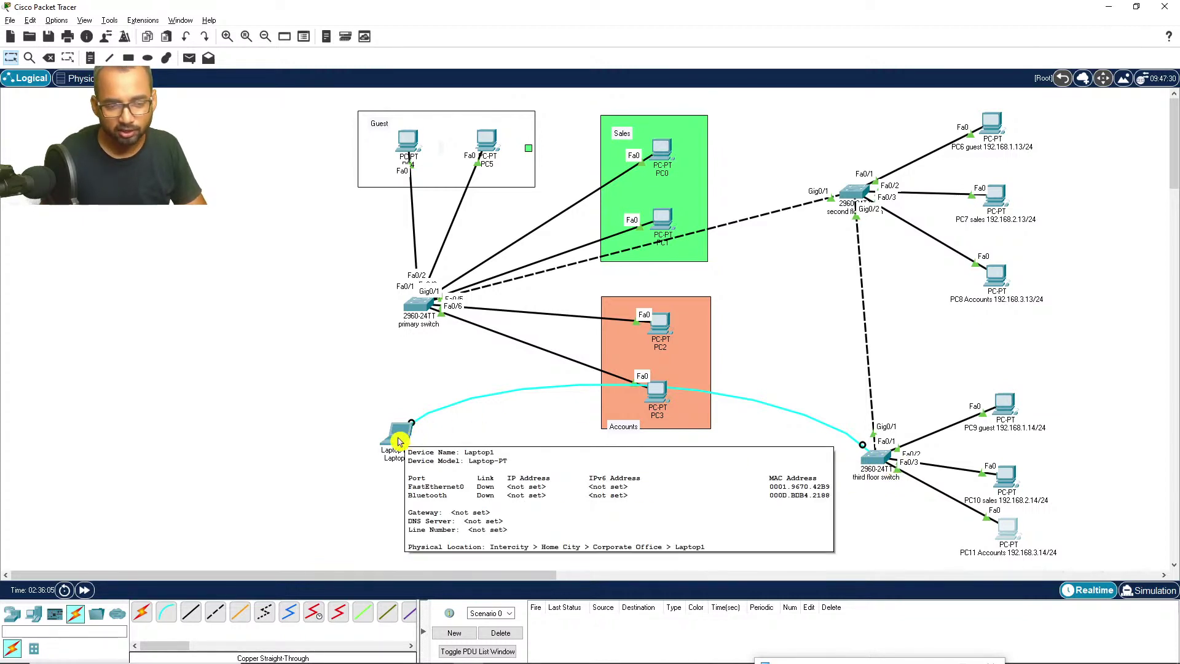
Step: Leave Laptop1's mail application and open its terminal session to the third floor switch with the default port settings
{"action": "left_click", "coordinate": [405, 440]}
{"action": "left_click", "coordinate": [403, 437]}
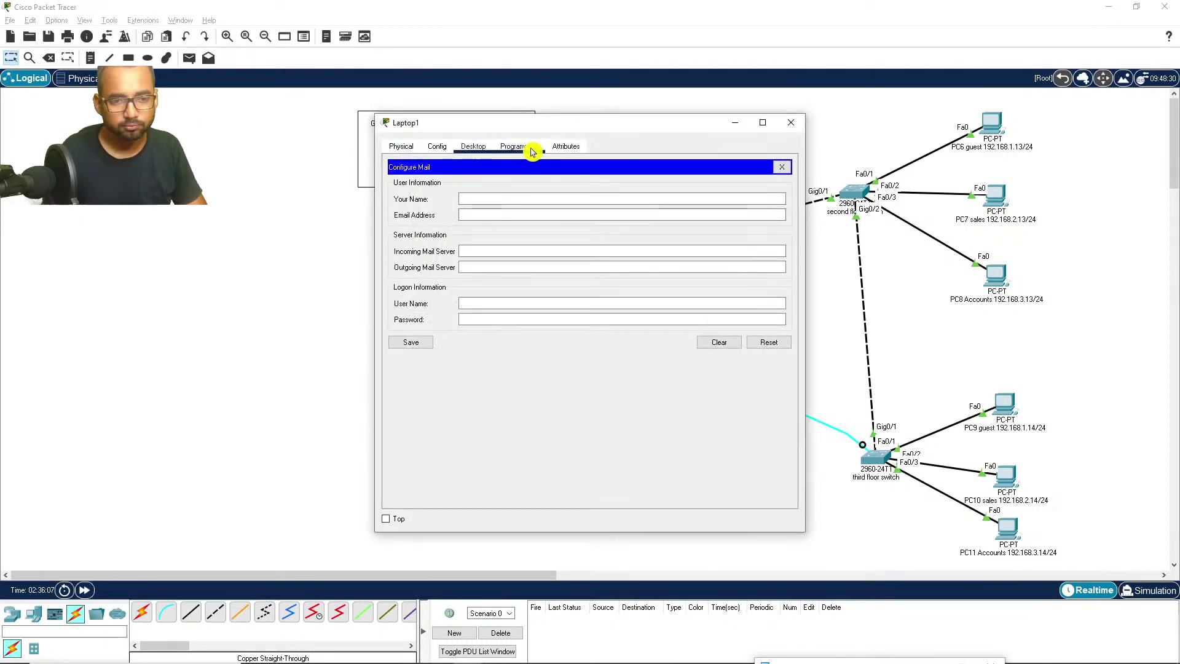
{"action": "left_click", "coordinate": [781, 172]}
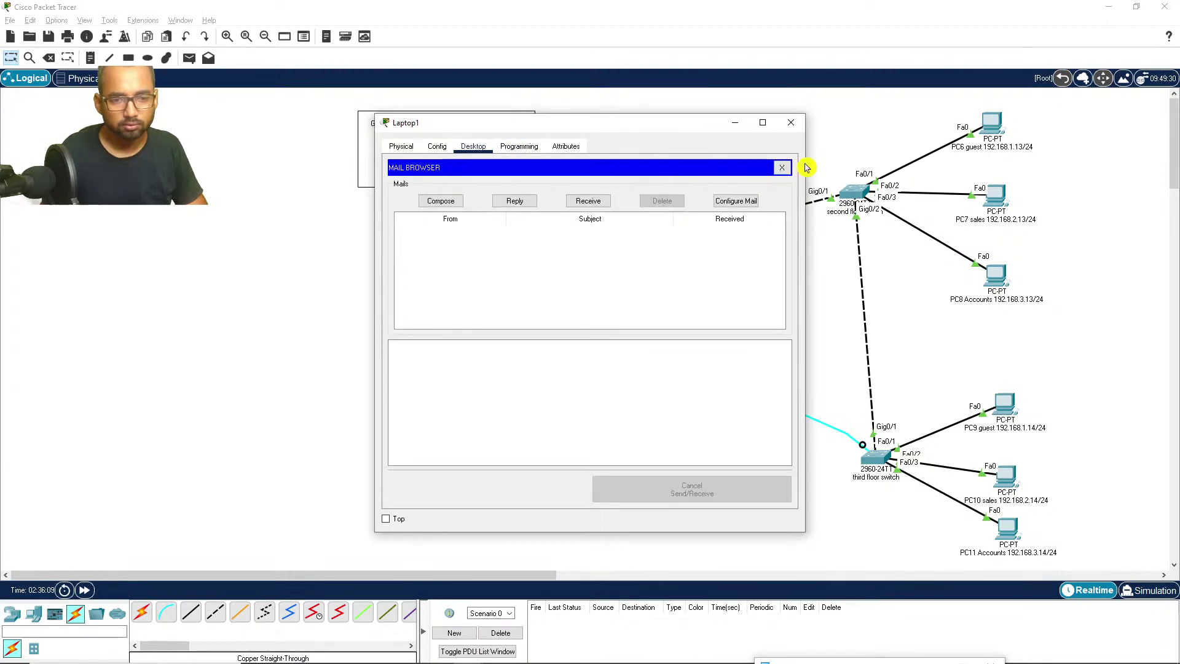
{"action": "left_click", "coordinate": [784, 167]}
{"action": "left_click", "coordinate": [591, 200]}
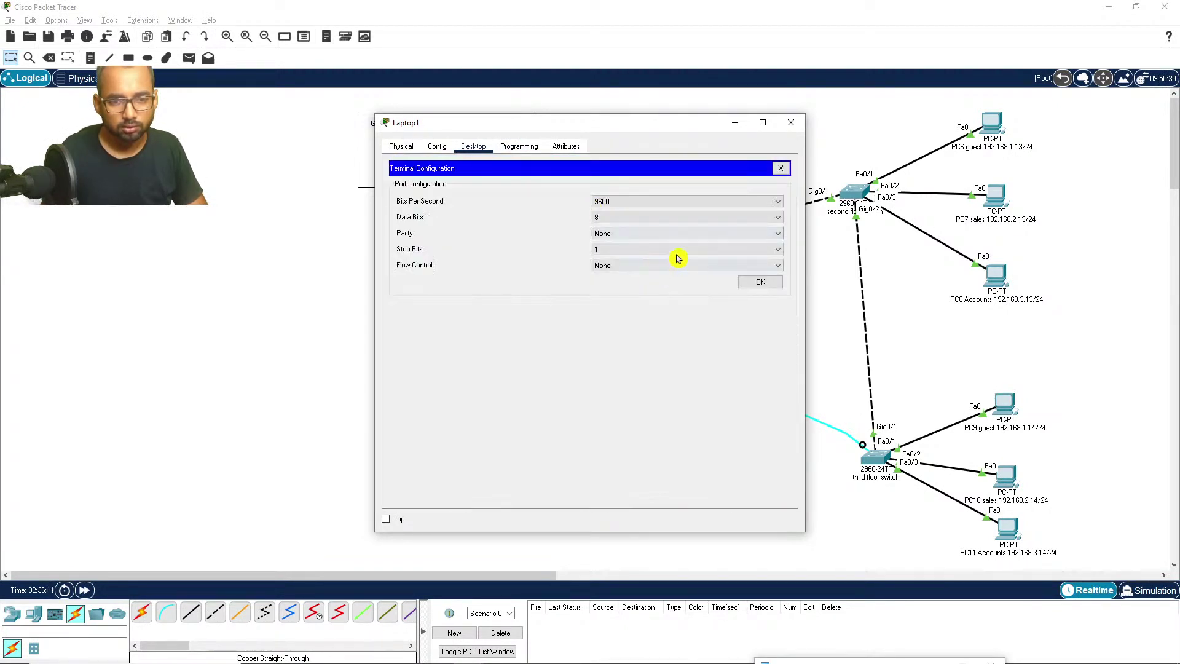
{"action": "left_click", "coordinate": [762, 282]}
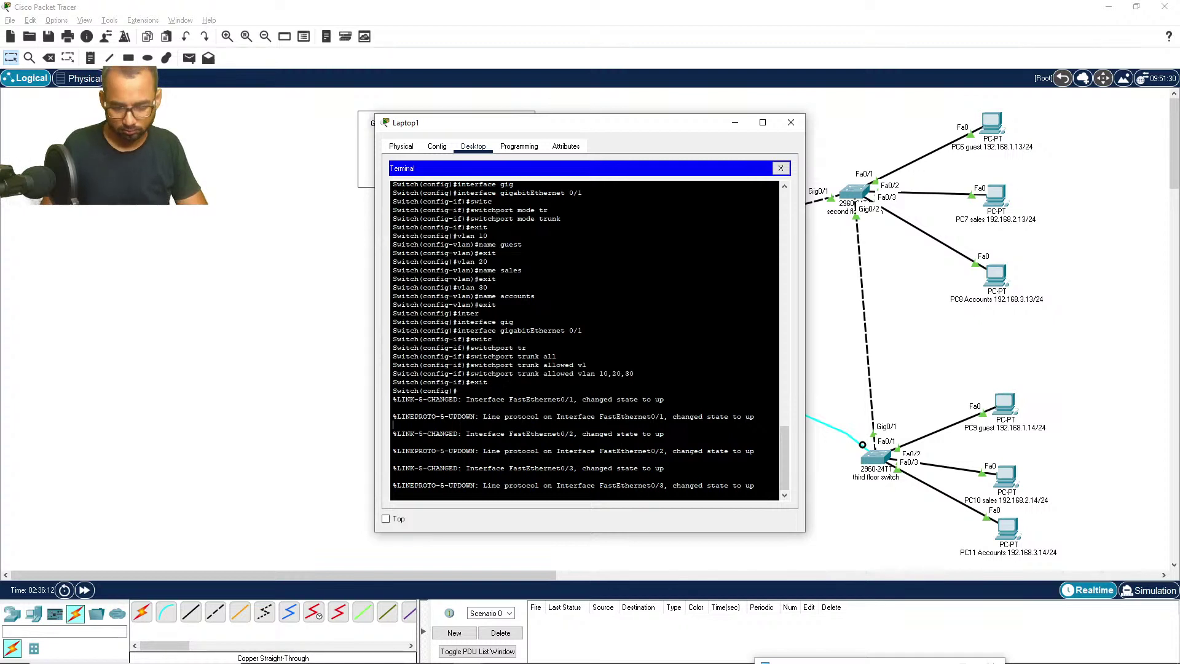
{"action": "key", "text": "Return"}
{"action": "key", "text": "Return"}
{"action": "key", "text": "Return"}
Step: Enter interface fa0/1 on the third floor switch and set it to switchport mode access
{"action": "type", "text": "itch(config)#i"}
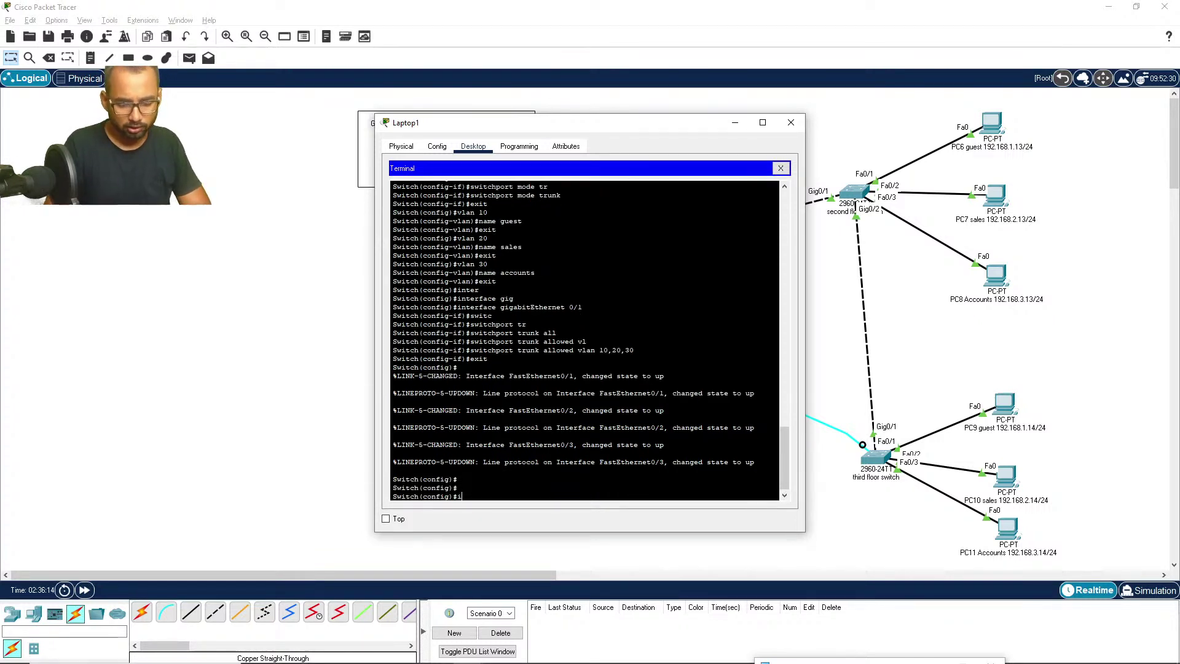
{"action": "type", "text": "nter"}
{"action": "key", "text": "Tab"}
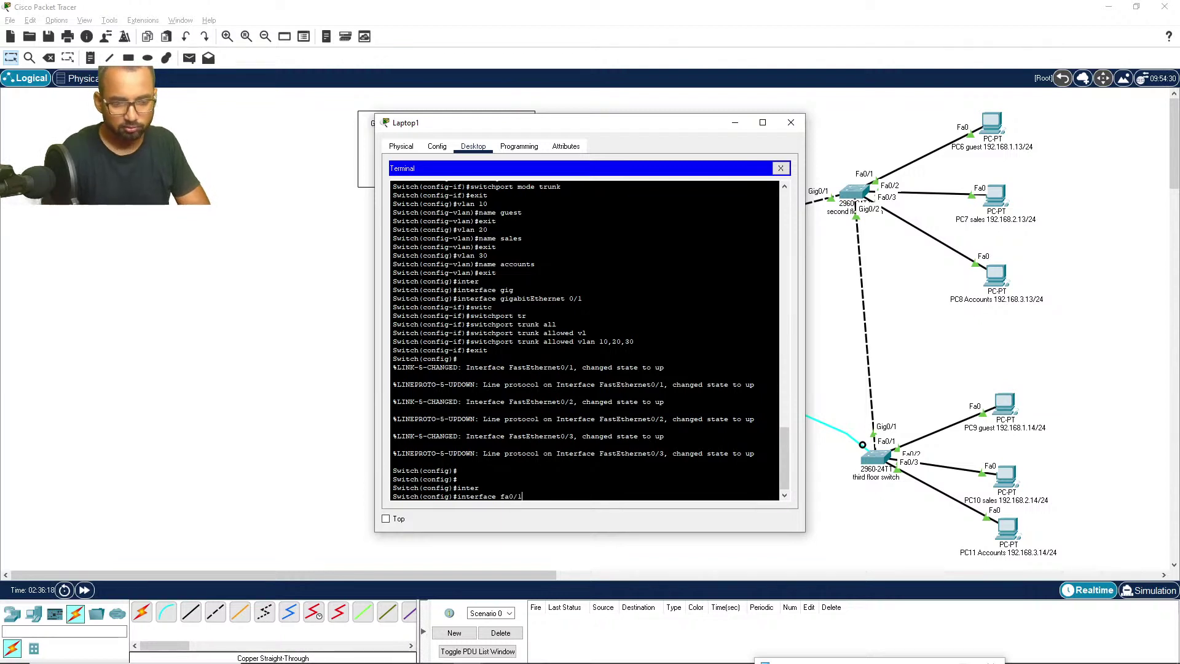
{"action": "type", "text": "fa0/1"}
{"action": "key", "text": "Return"}
{"action": "type", "text": "swi"}
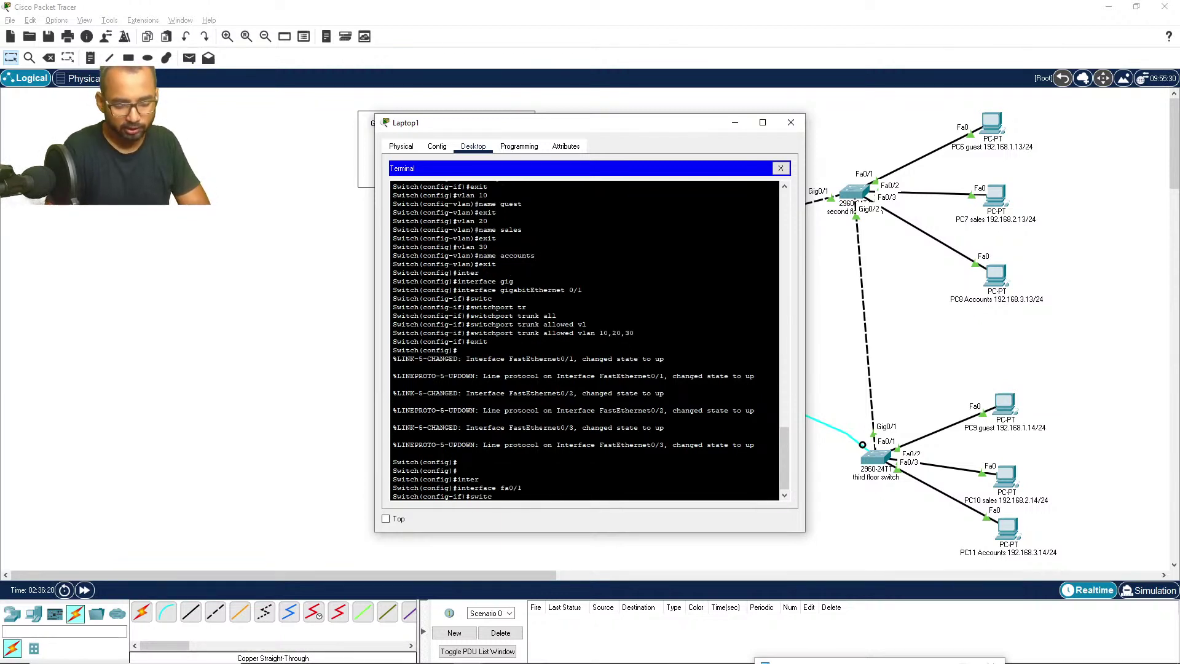
{"action": "type", "text": "tc"}
{"action": "key", "text": "Tab"}
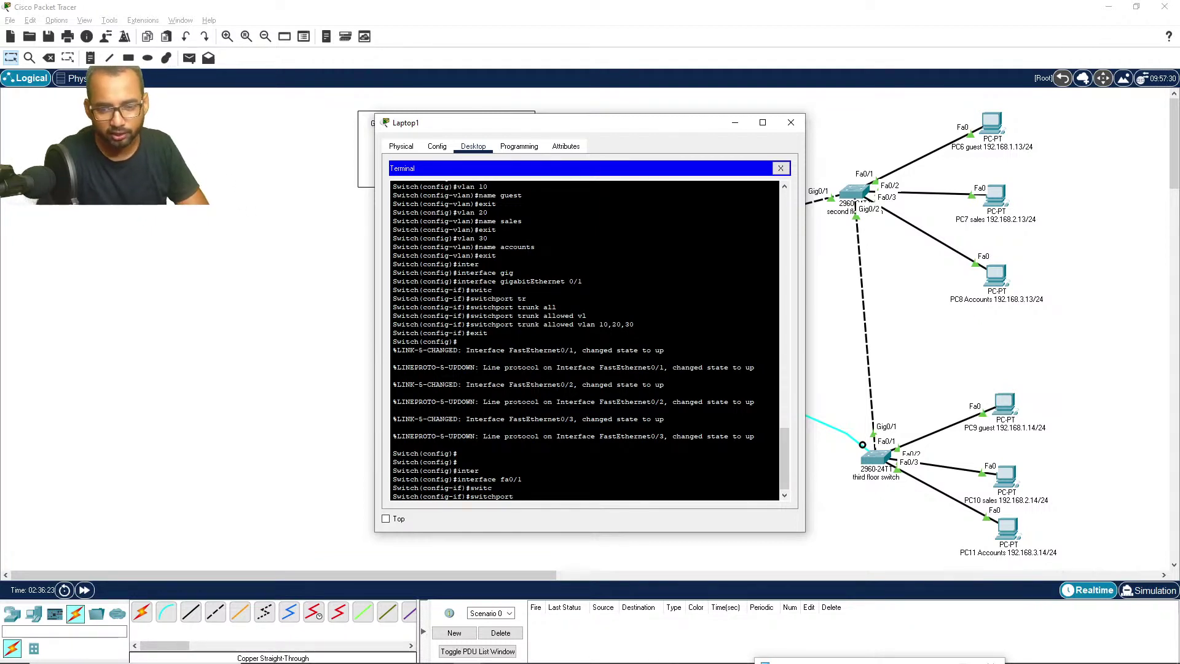
{"action": "type", "text": "mode acc"}
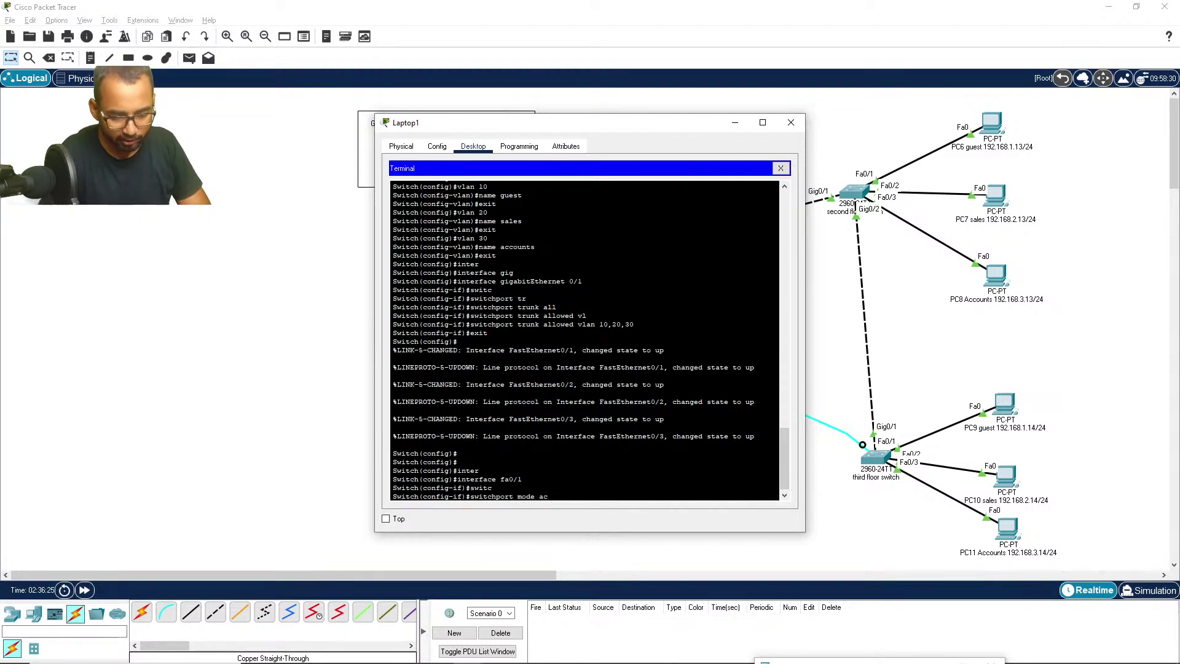
{"action": "key", "text": "Tab"}
{"action": "key", "text": "Return"}
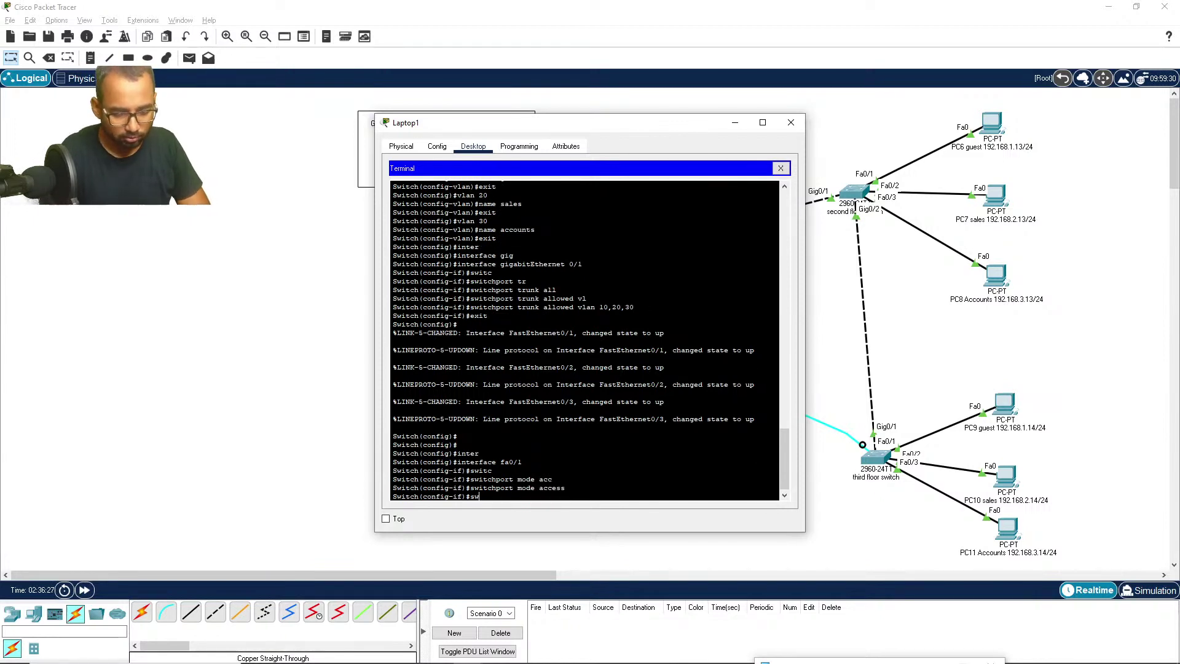
Step: Assign interface fa0/1 to access VLAN 10 and exit to global configuration mode
{"action": "type", "text": "switc"}
{"action": "key", "text": "Tab"}
{"action": "type", "text": "acc"}
{"action": "key", "text": "Tab"}
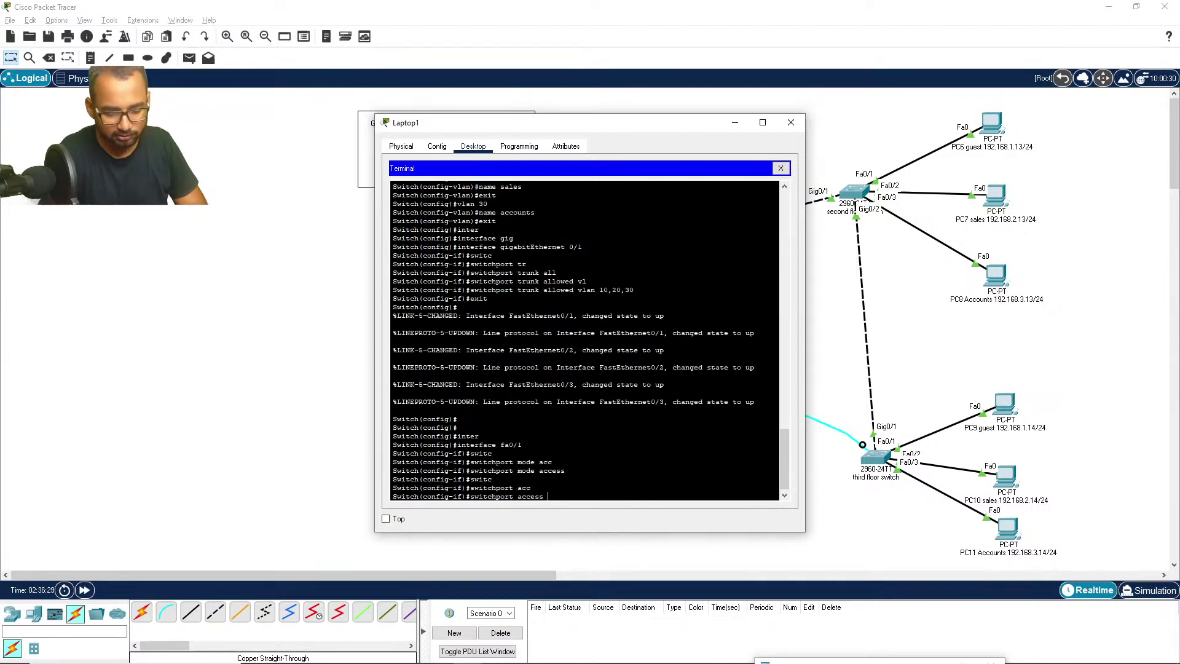
{"action": "type", "text": "vl"}
{"action": "key", "text": "Tab"}
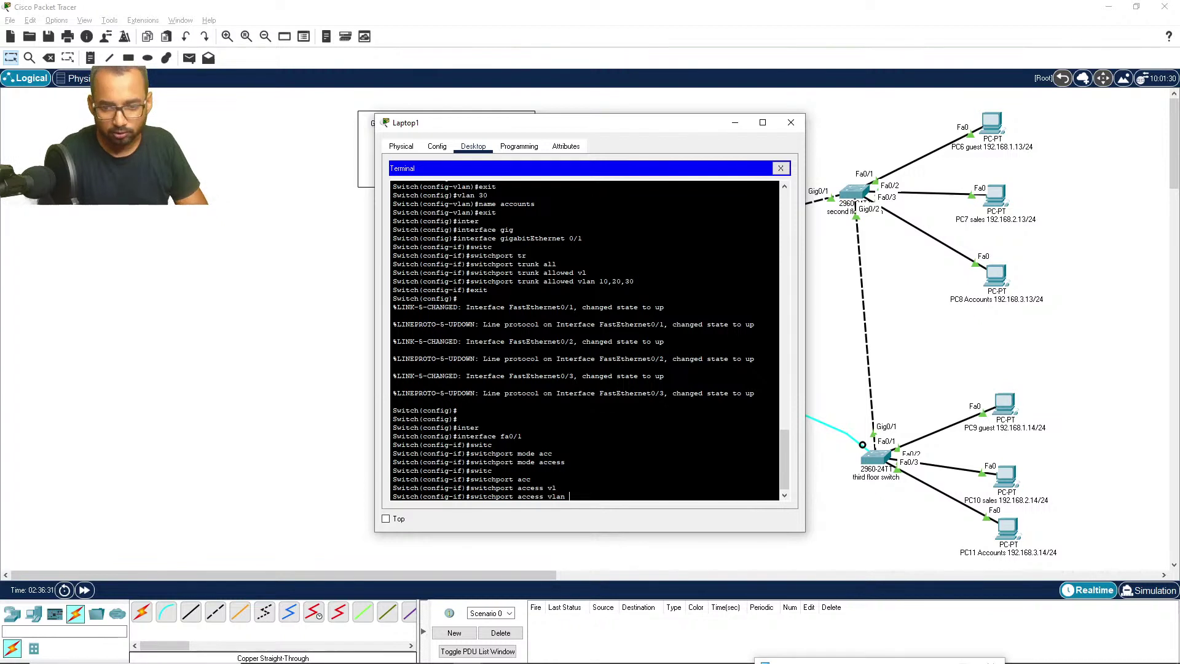
{"action": "key", "text": "Return"}
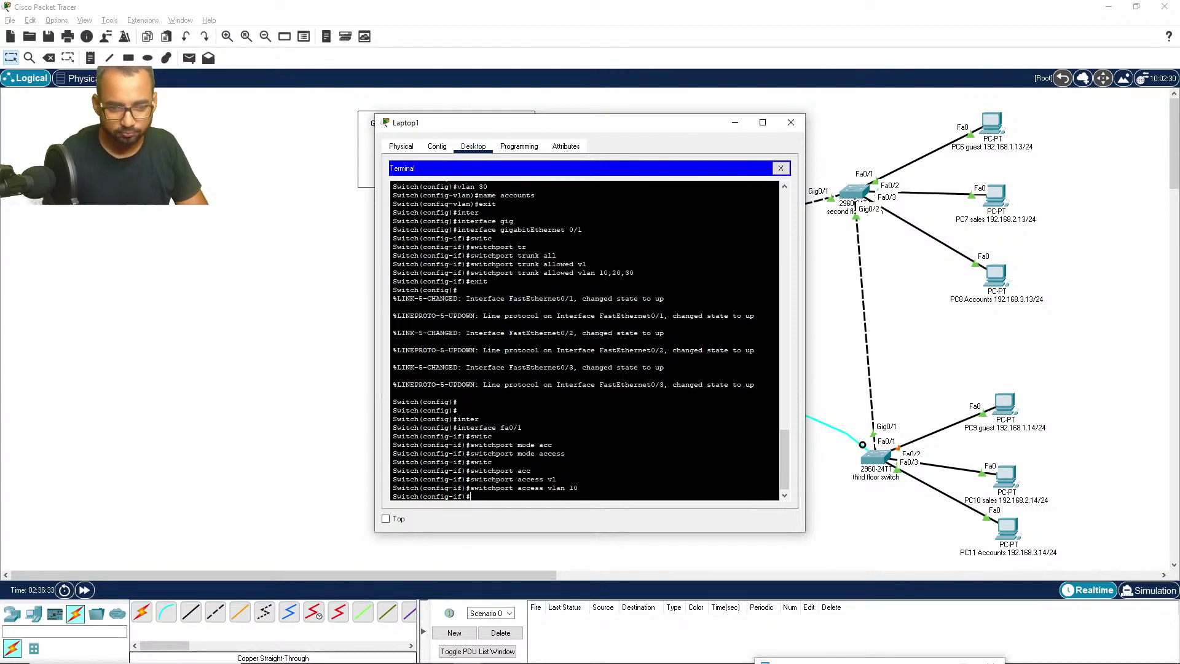
{"action": "type", "text": "exit"}
{"action": "key", "text": "Return"}
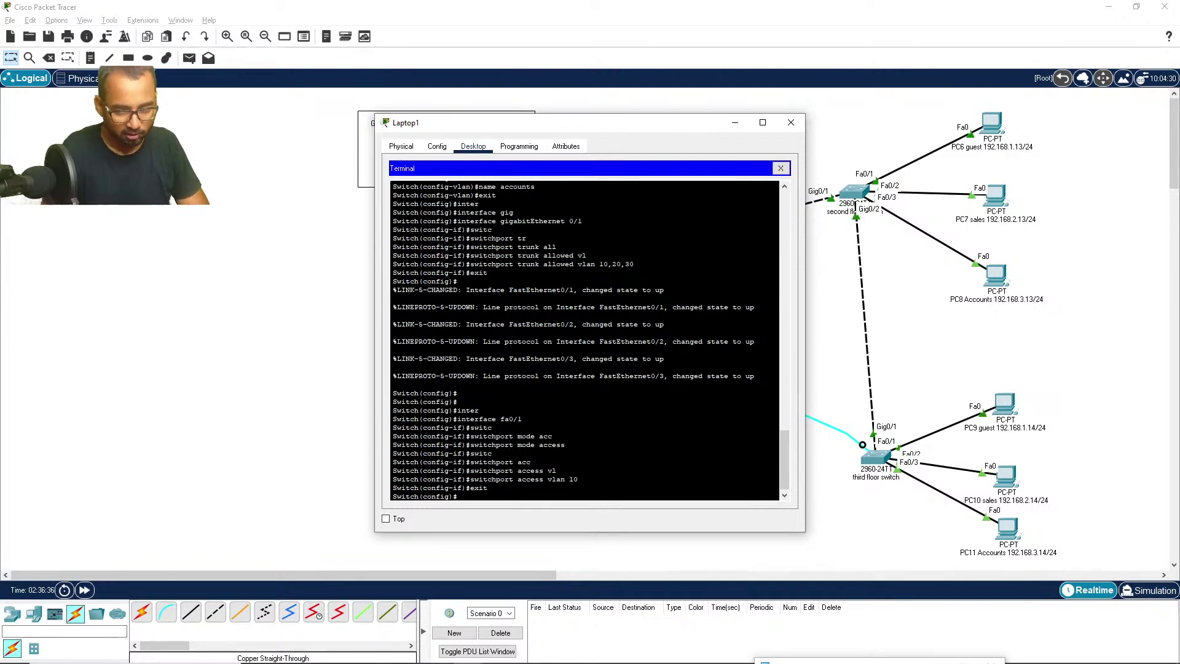
Step: Enter interface fa0/2 on the third floor switch and set it to switchport mode access
{"action": "type", "text": "switc"}
{"action": "key", "text": "Tab"}
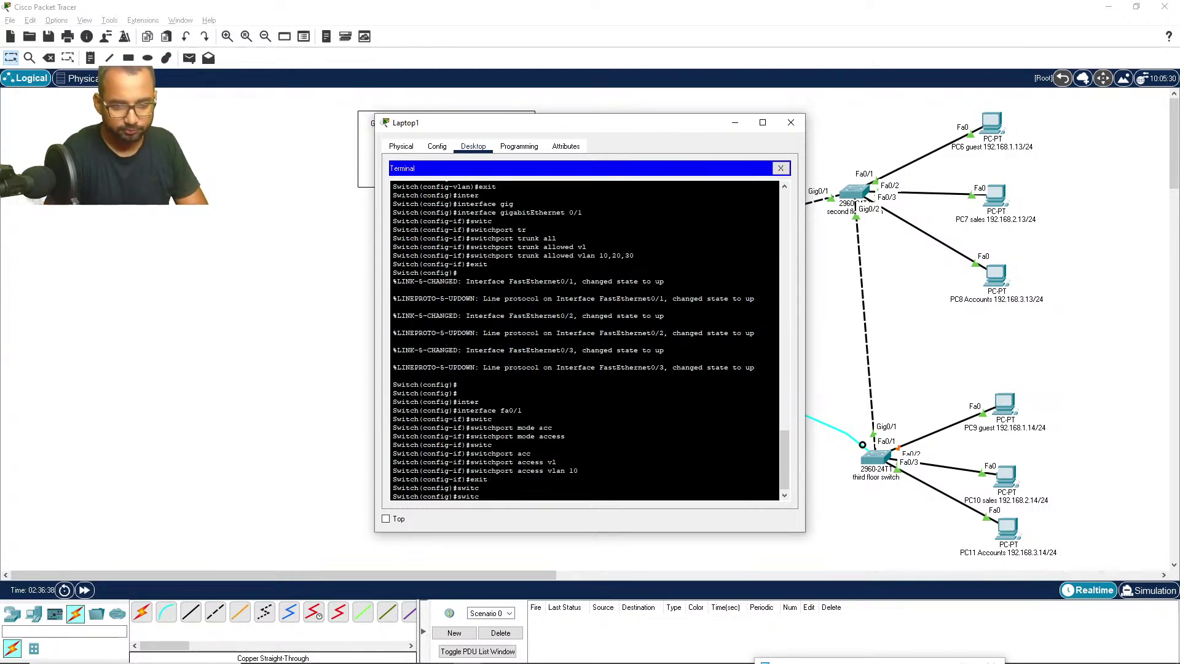
{"action": "type", "text": "in"}
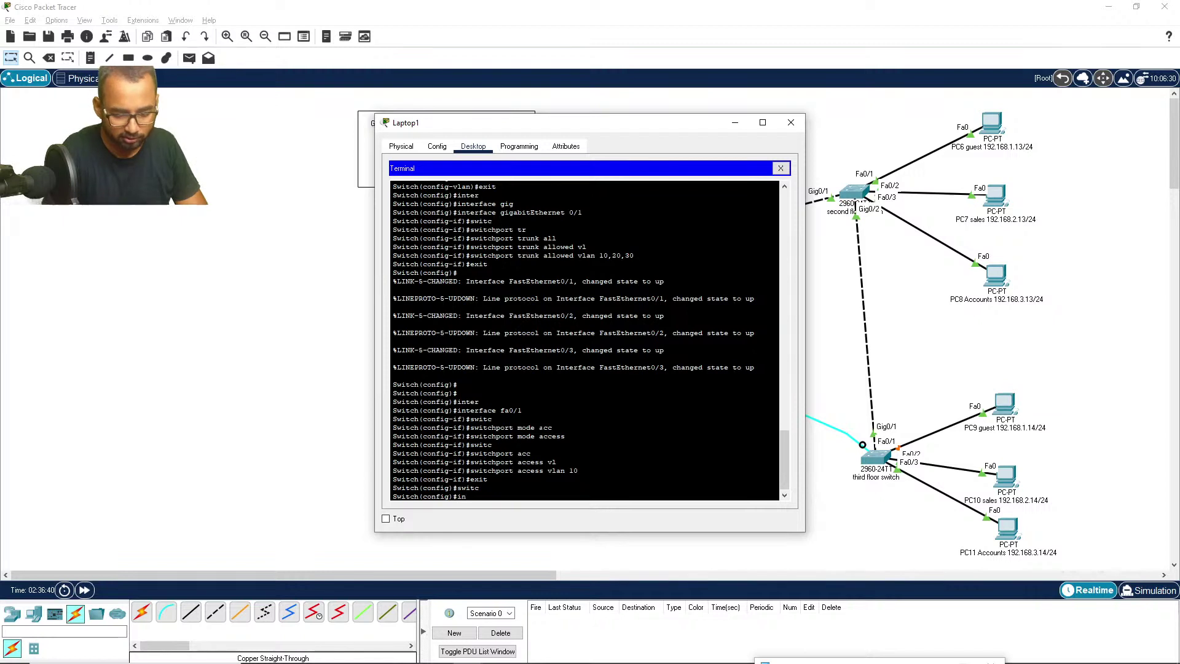
{"action": "type", "text": "ter"}
{"action": "key", "text": "Tab"}
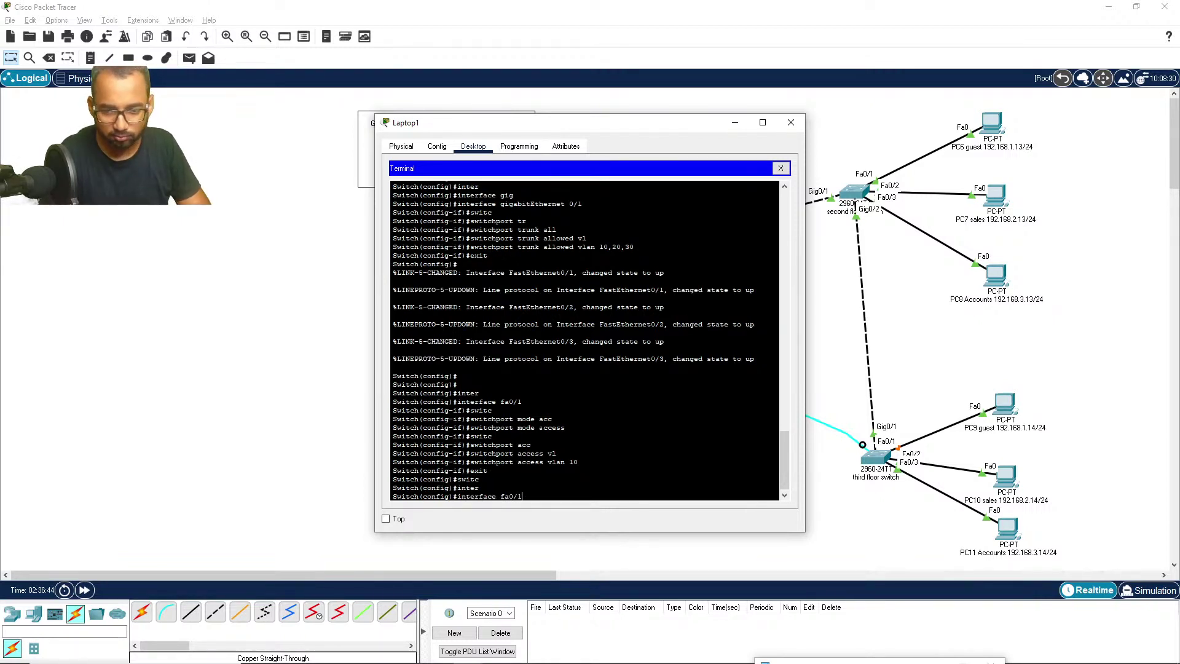
{"action": "key", "text": "Return"}
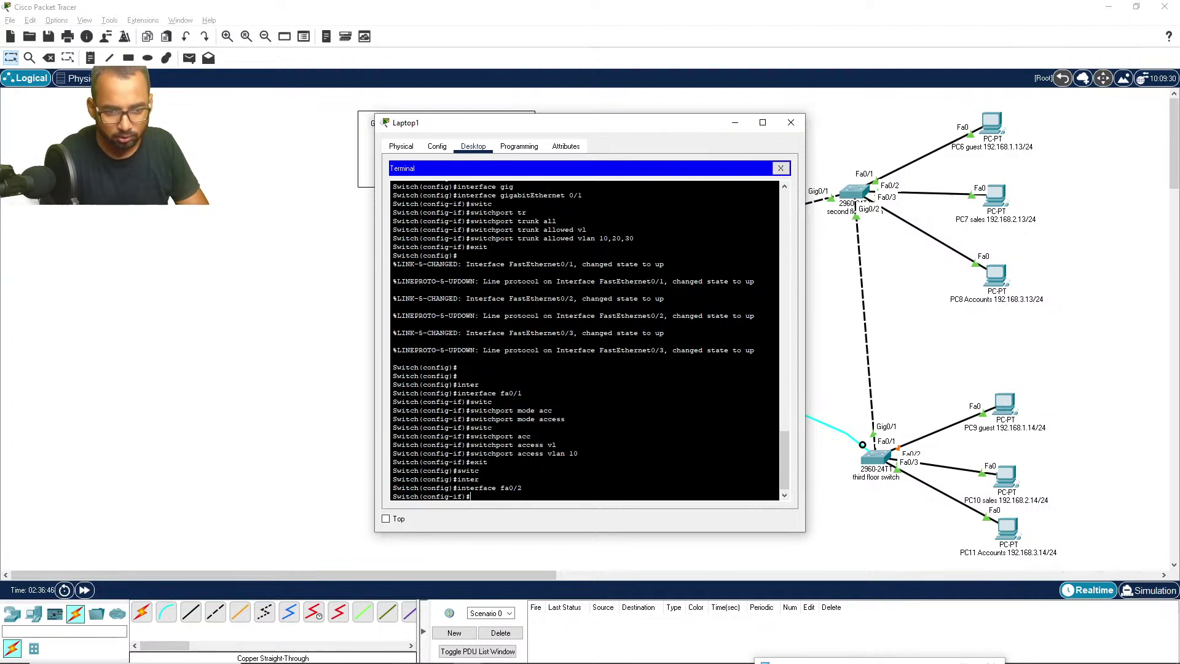
{"action": "type", "text": "switch"}
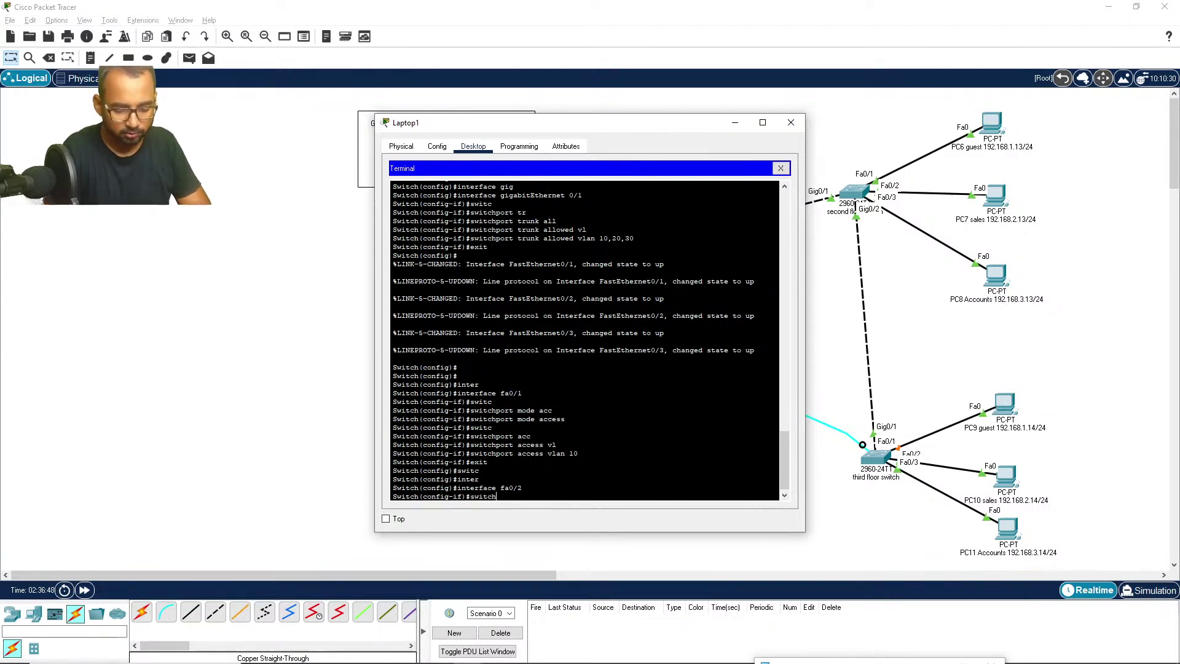
{"action": "type", "text": "por"}
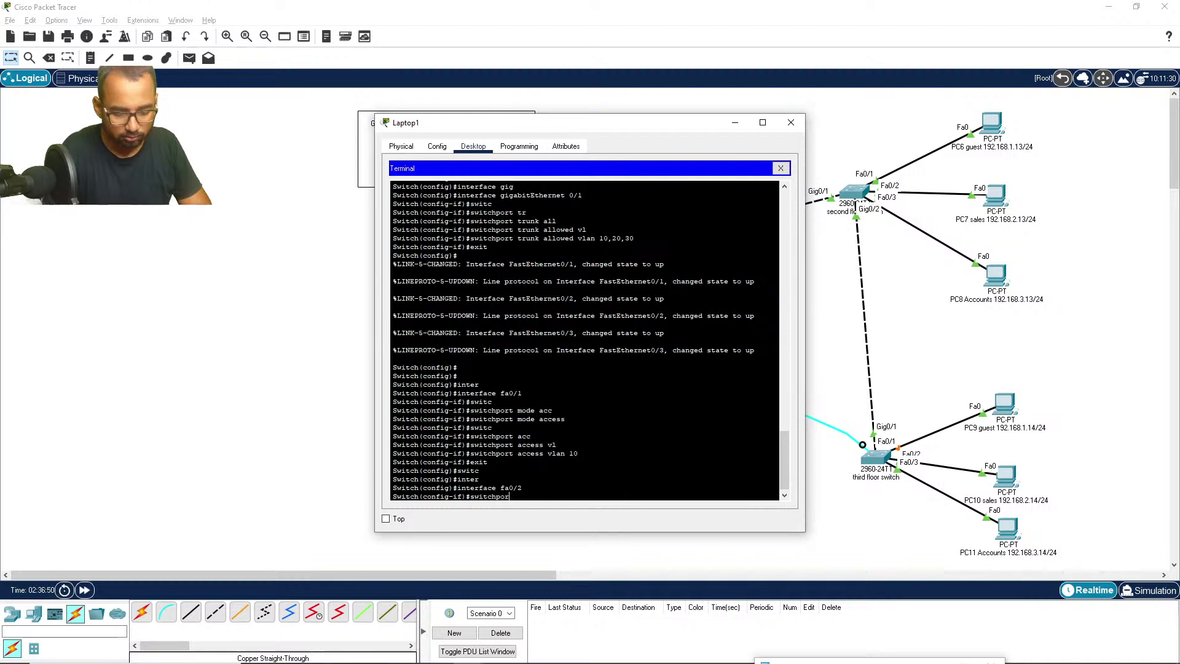
{"action": "type", "text": "t mode acc"}
{"action": "key", "text": "Tab"}
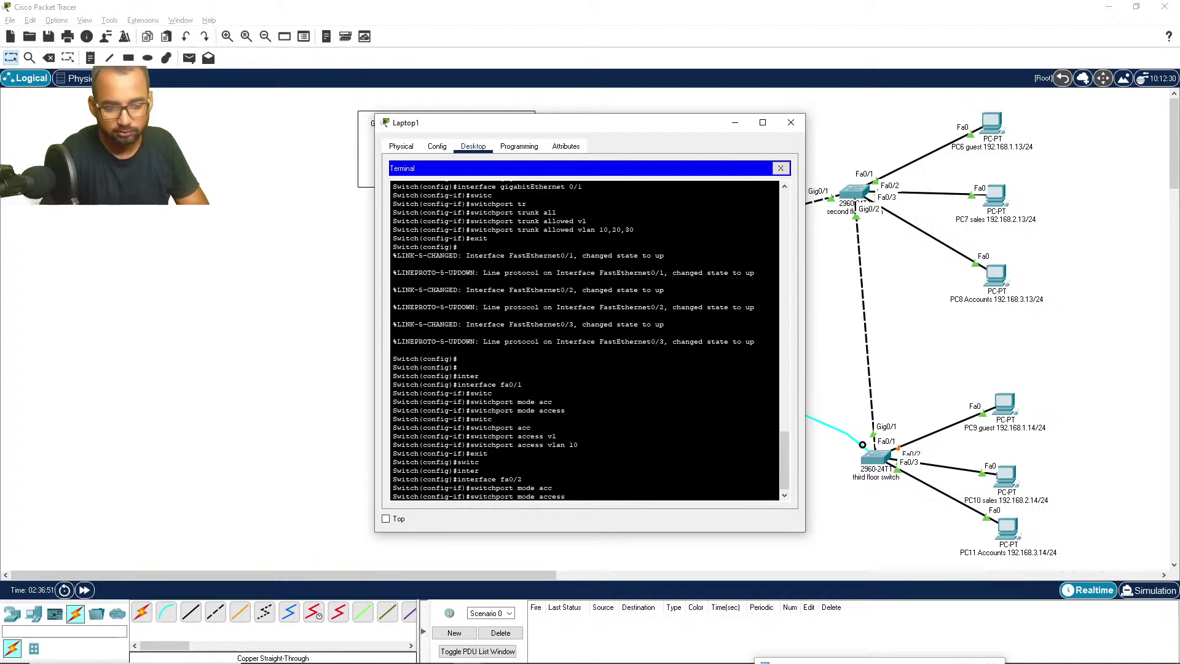
{"action": "key", "text": "Return"}
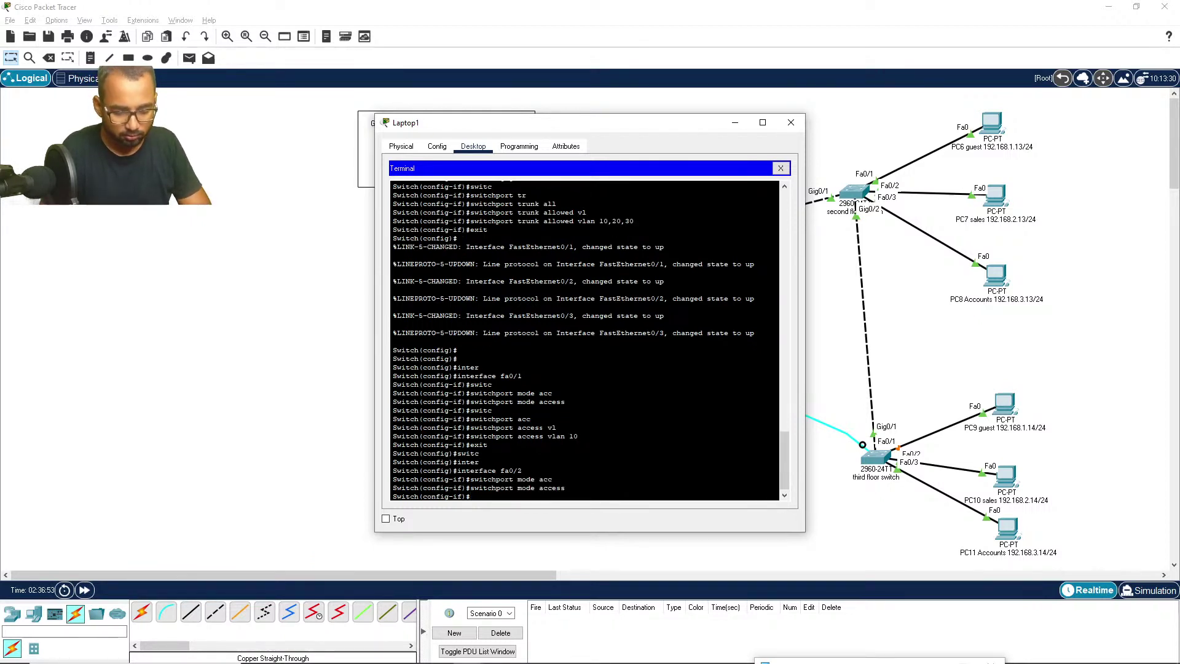
Step: Assign interface fa0/2 to access VLAN 20 and exit to global configuration mode
{"action": "type", "text": "switc"}
{"action": "key", "text": "Tab"}
{"action": "type", "text": "a"}
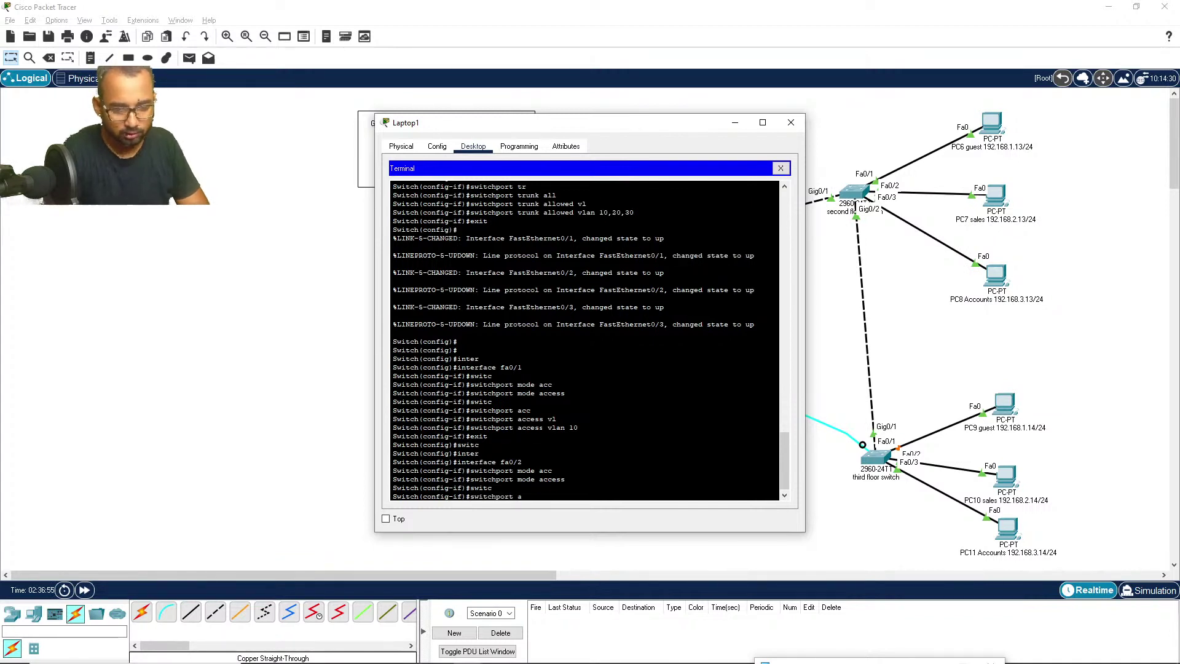
{"action": "type", "text": "cc"}
{"action": "key", "text": "Tab"}
{"action": "type", "text": "vl"}
{"action": "key", "text": "Tab"}
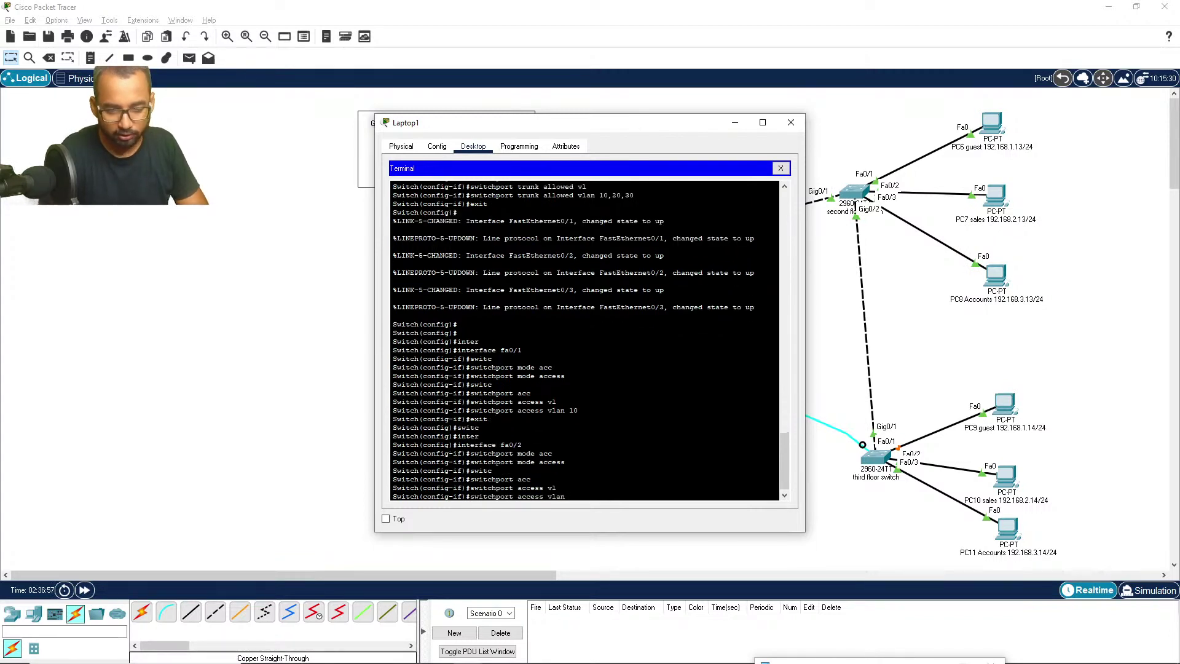
{"action": "type", "text": "20"}
{"action": "key", "text": "Return"}
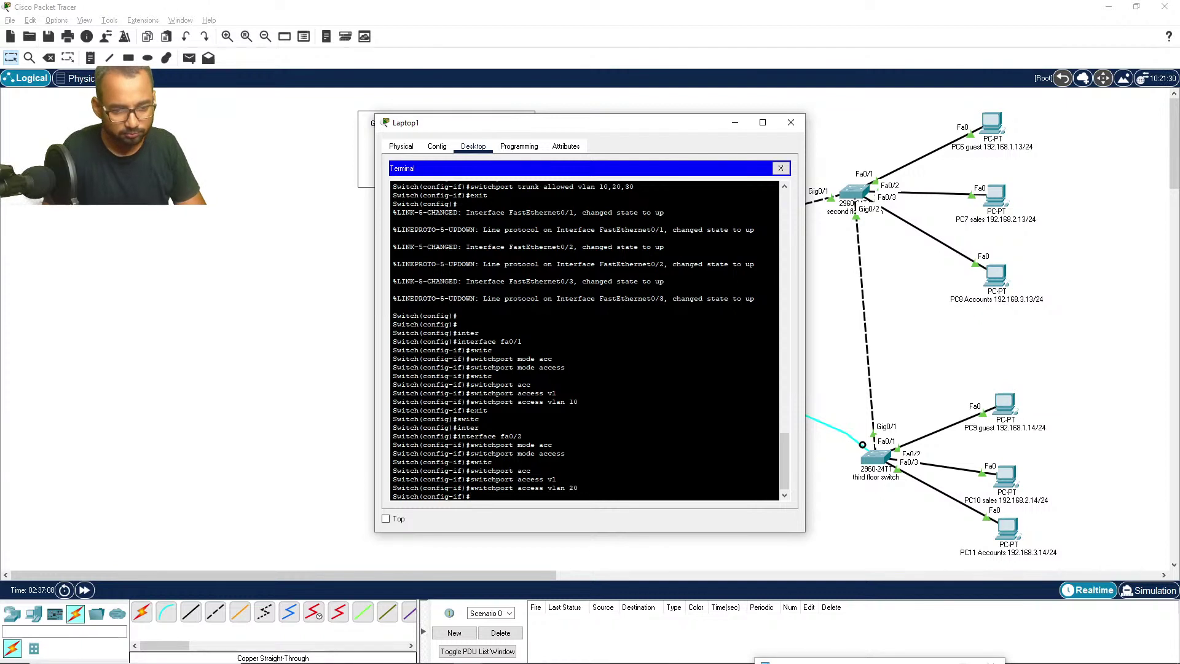
{"action": "type", "text": "exi"}
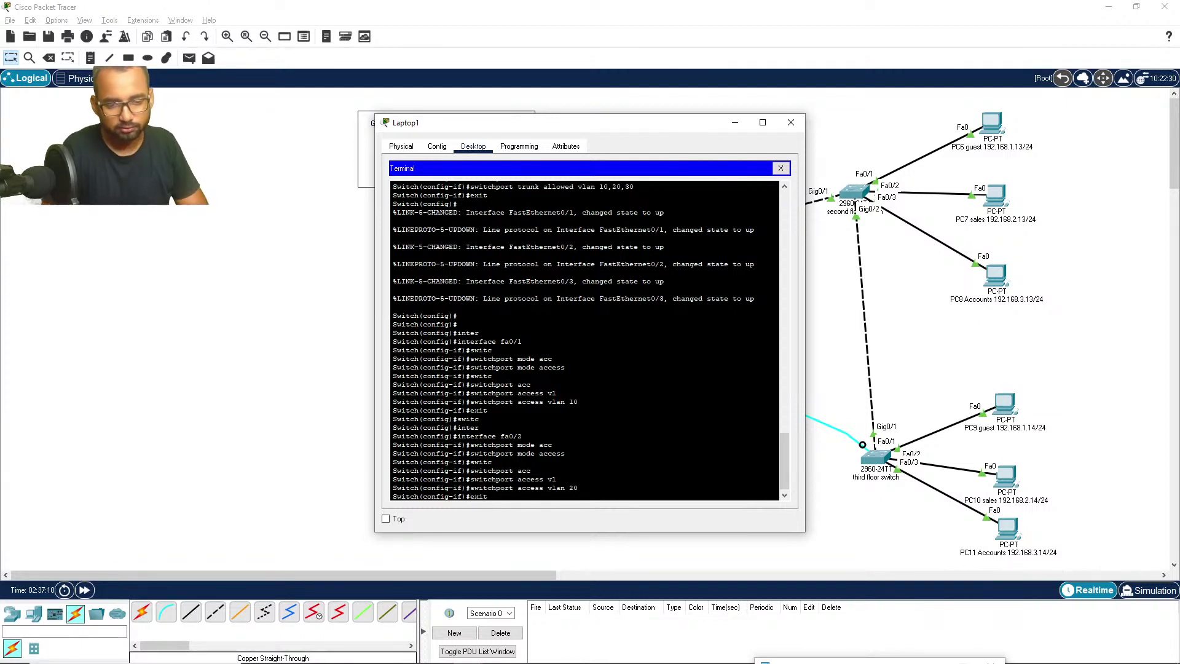
{"action": "type", "text": "t"}
{"action": "key", "text": "Return"}
Step: Enter interface configuration for fa0/3 on the third floor switch
{"action": "type", "text": "in"}
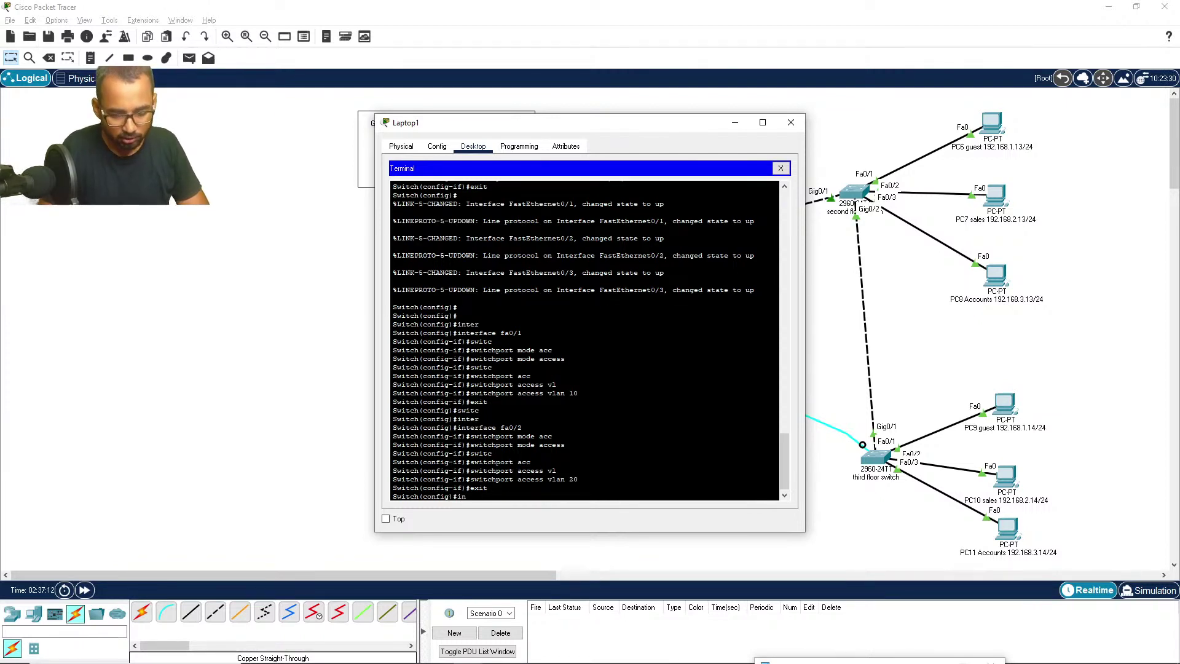
{"action": "type", "text": "tert"}
{"action": "key", "text": "Tab"}
{"action": "key", "text": "BackSpace"}
{"action": "key", "text": "Tab"}
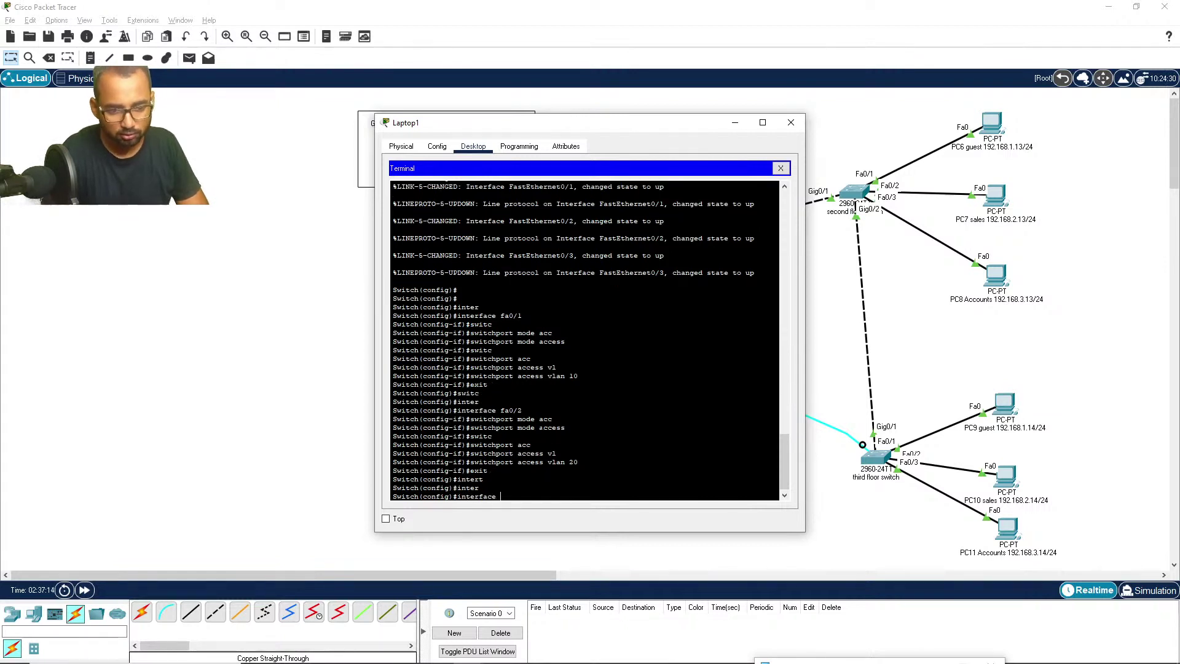
{"action": "type", "text": "fa0/"}
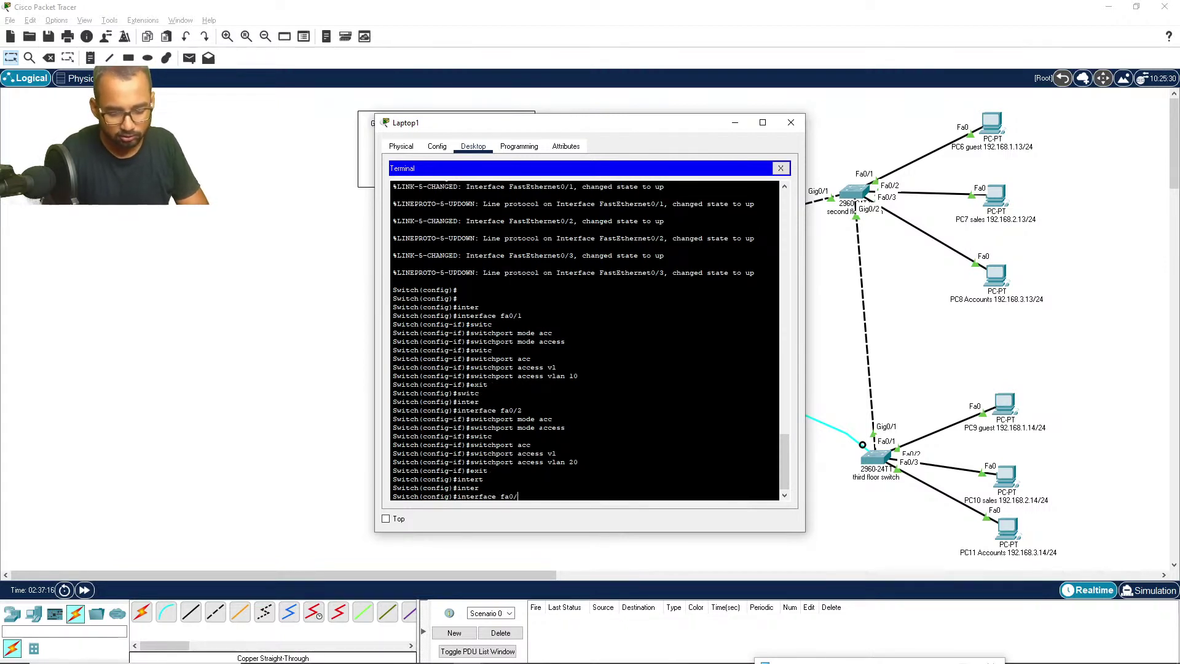
{"action": "type", "text": "3"}
{"action": "key", "text": "Return"}
Step: Set interface fa0/3 to switchport mode access
{"action": "type", "text": "witch(config-if)#switc"}
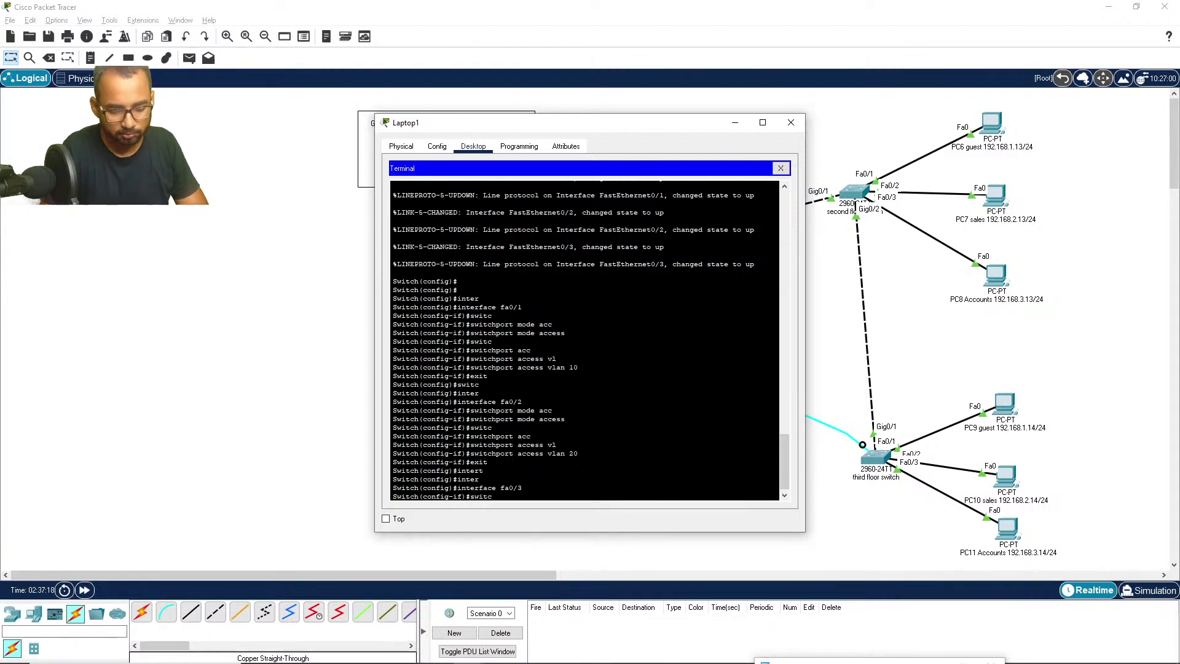
{"action": "key", "text": "Return"}
{"action": "type", "text": "switchport mode "}
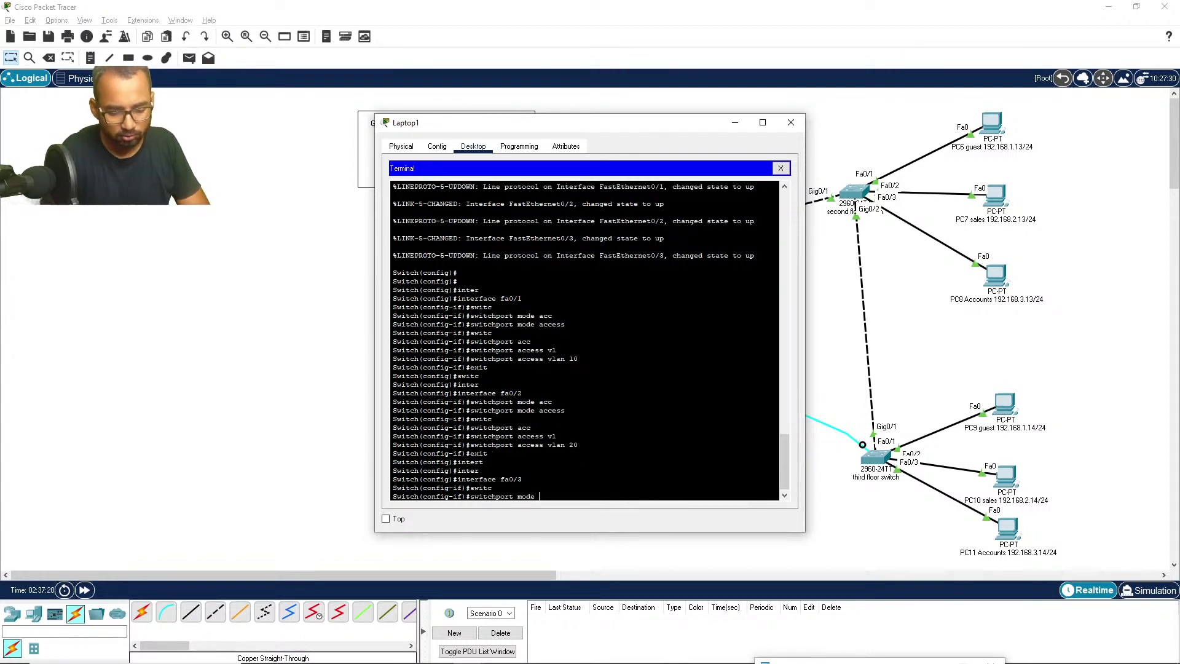
{"action": "type", "text": "acc"}
{"action": "key", "text": "Tab"}
{"action": "key", "text": "Return"}
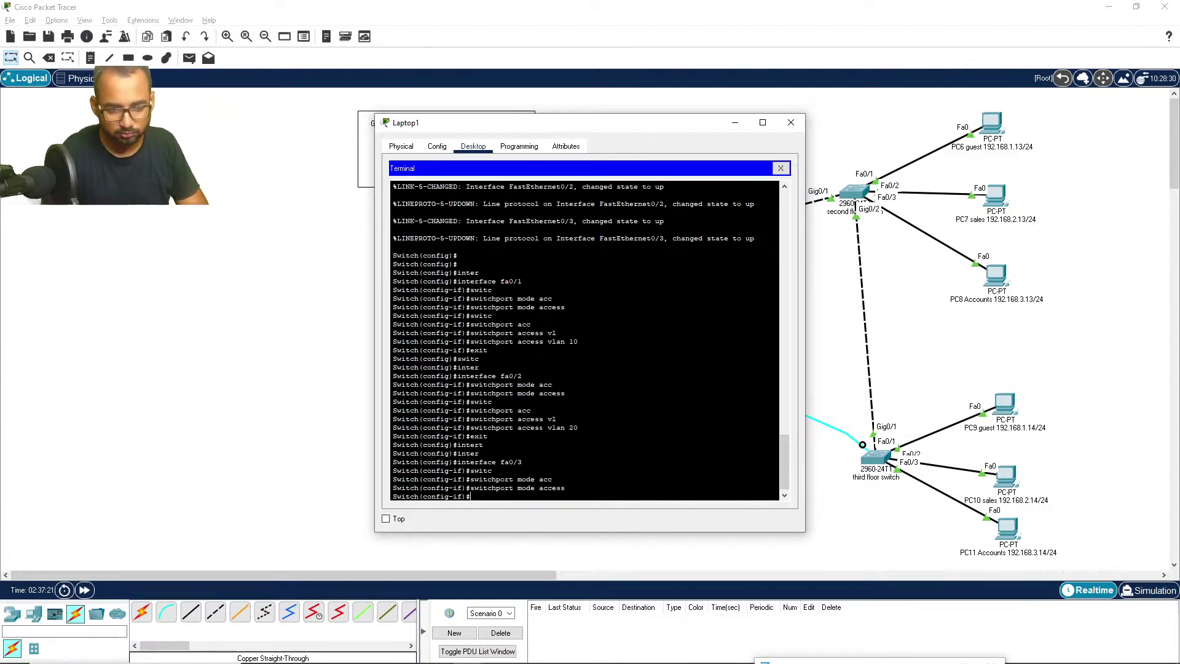
Step: Assign interface fa0/3 to access VLAN 30 and exit to global configuration mode
{"action": "type", "text": "swit"}
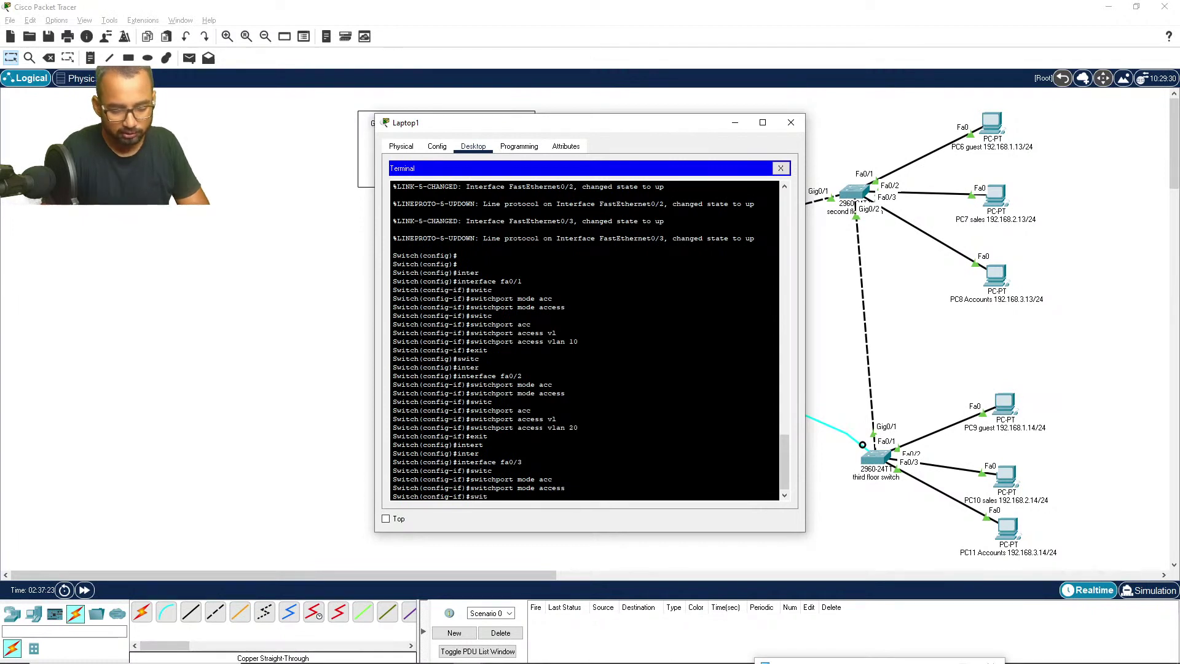
{"action": "key", "text": "Tab"}
{"action": "type", "text": "acc"}
{"action": "key", "text": "Tab"}
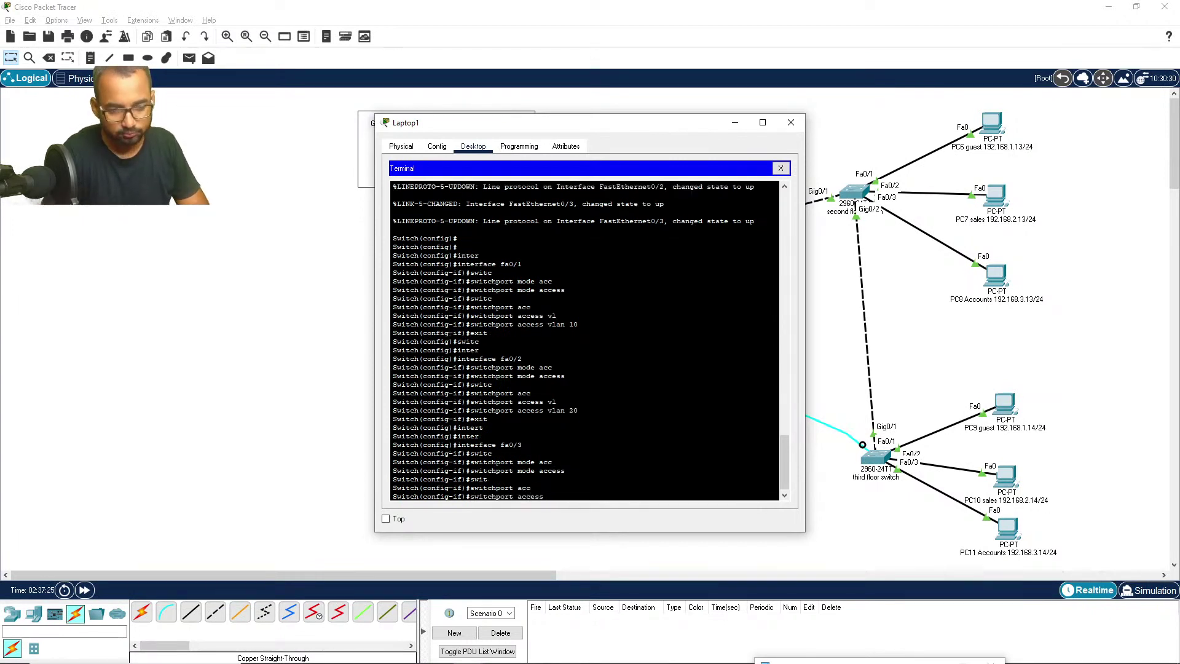
{"action": "type", "text": "vl"}
{"action": "key", "text": "Tab"}
{"action": "type", "text": "30"}
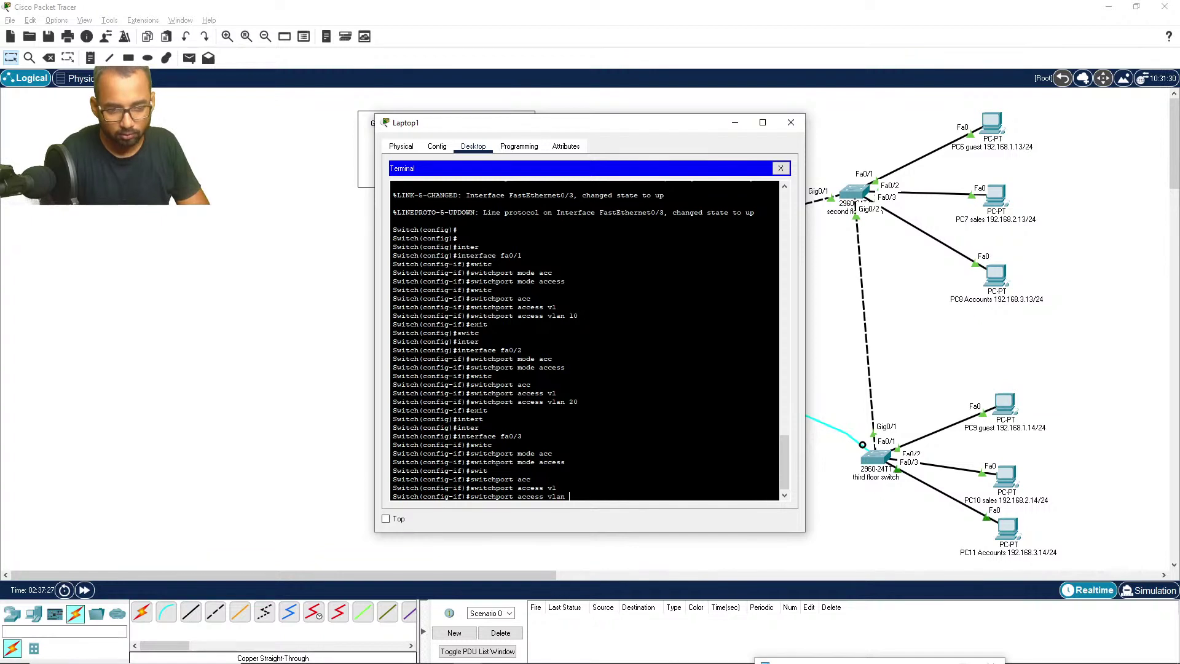
{"action": "key", "text": "Return"}
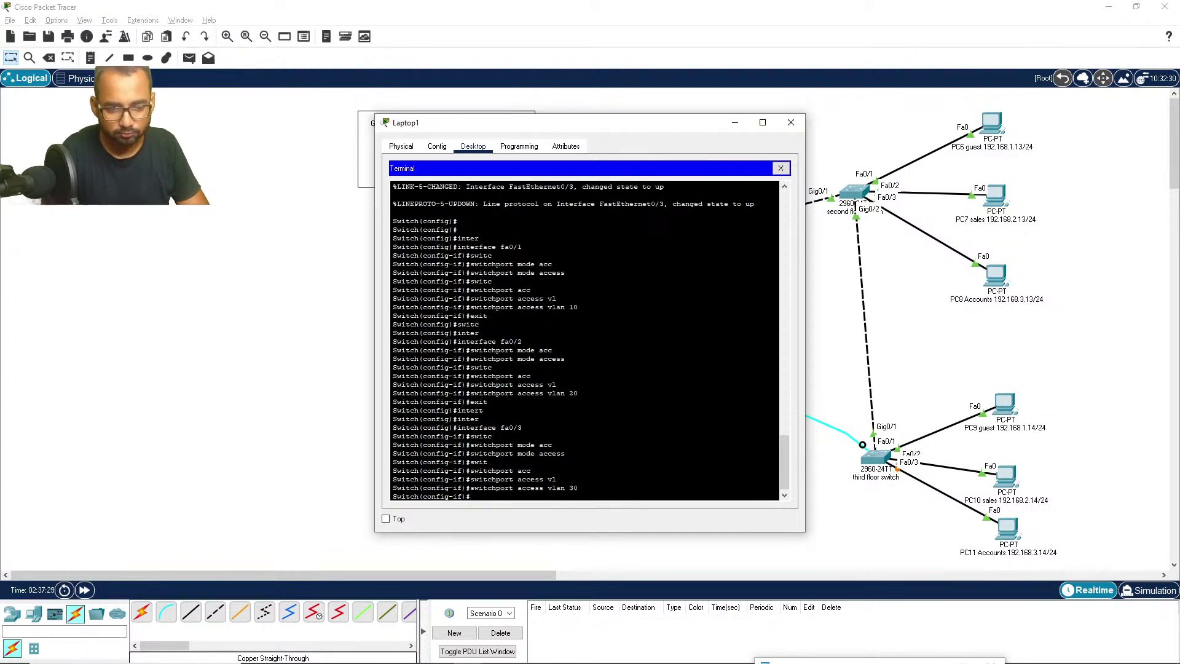
{"action": "type", "text": "exit"}
{"action": "key", "text": "Return"}
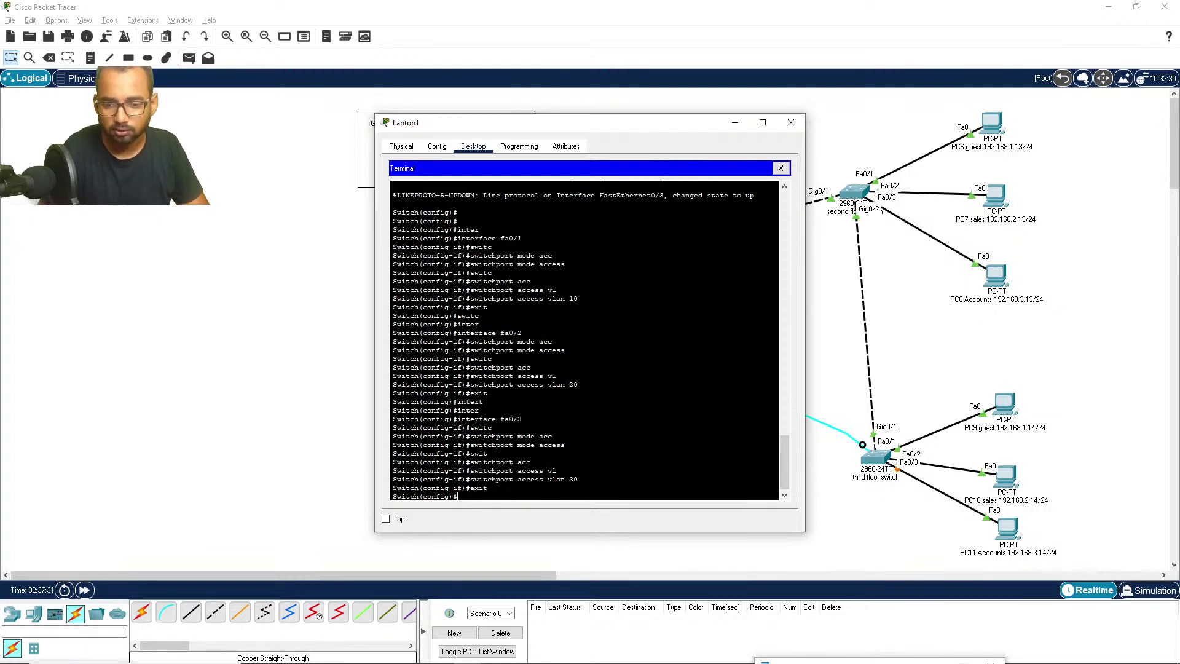
{"action": "key", "text": "Return"}
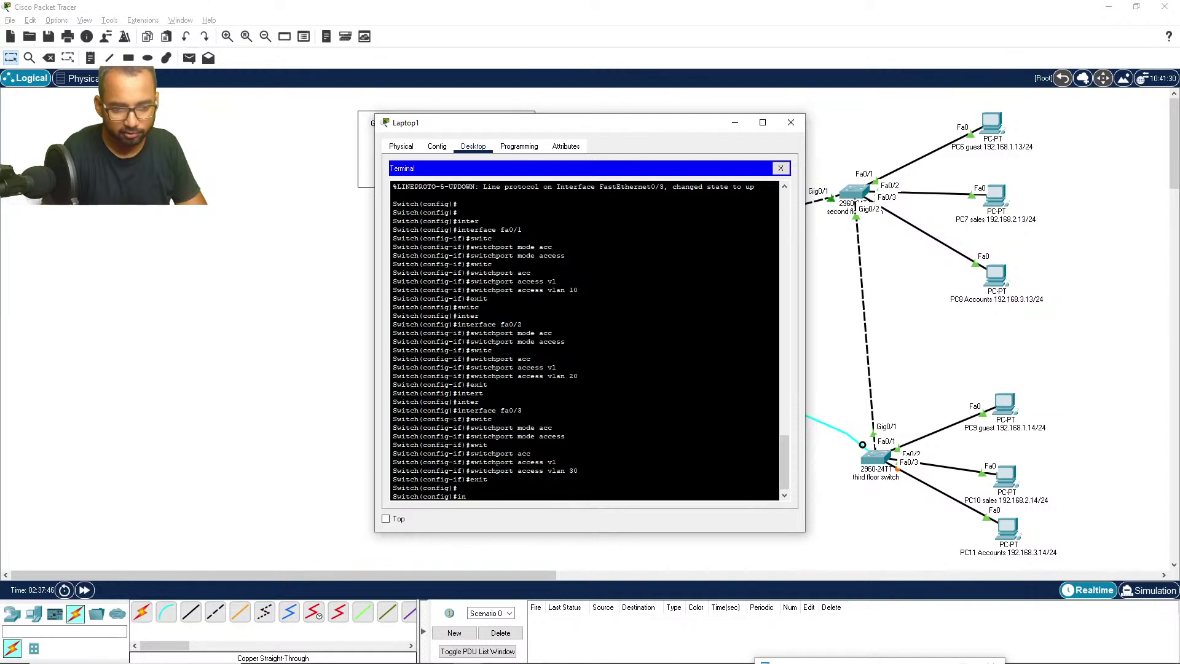
Step: Enter the VLAN 10 interface configuration on the third floor switch
{"action": "type", "text": "nter fa"}
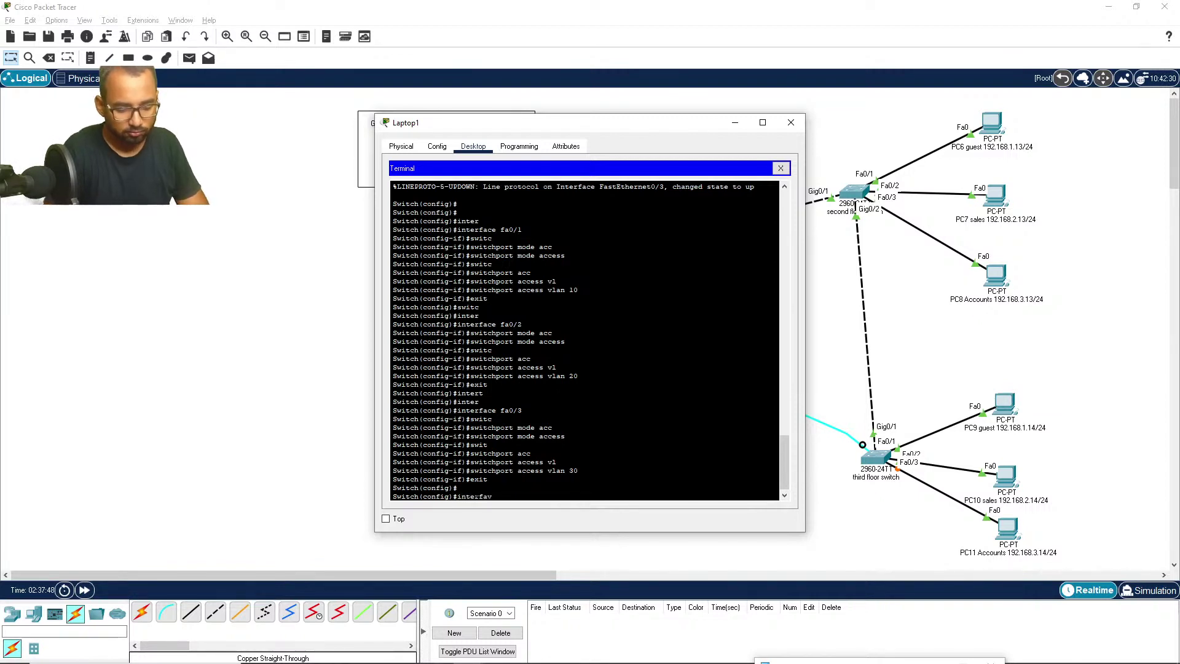
{"action": "type", "text": "c"}
{"action": "key", "text": "Tab"}
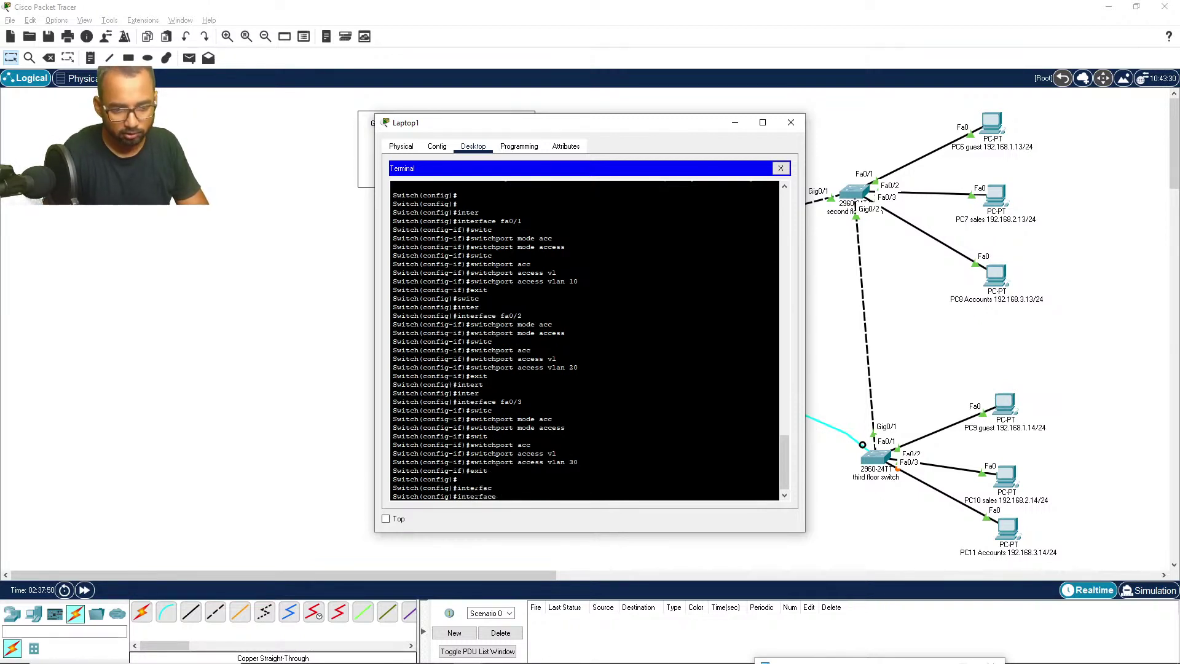
{"action": "type", "text": "vla"}
{"action": "key", "text": "Tab"}
{"action": "type", "text": "10"}
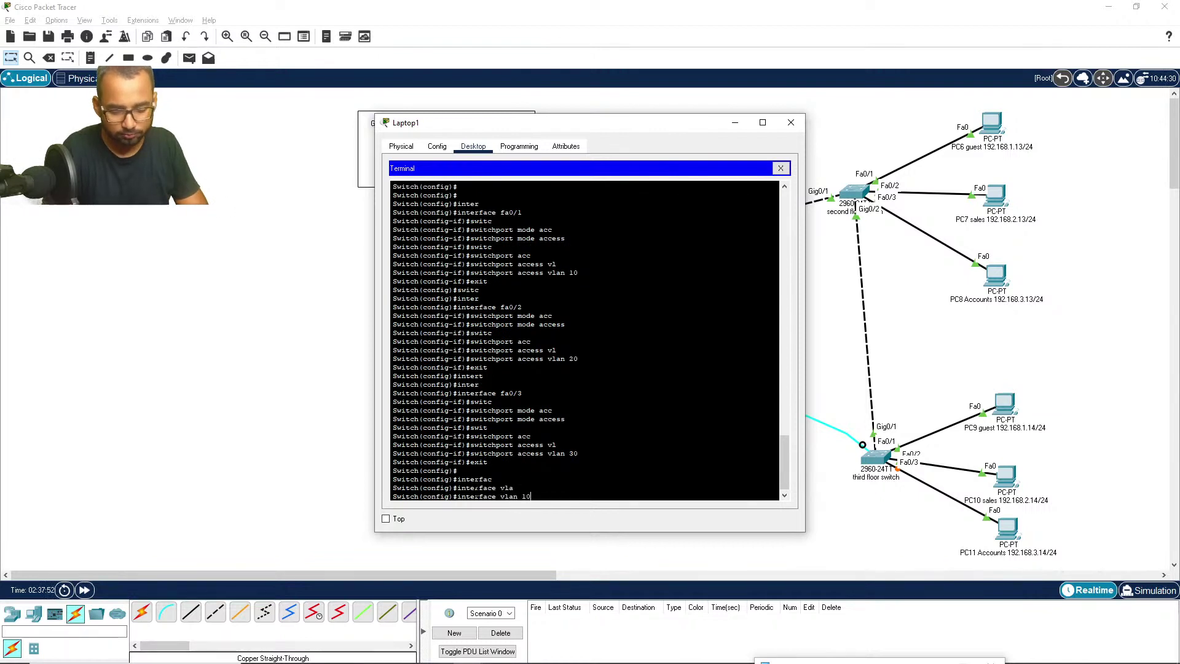
{"action": "key", "text": "Return"}
Step: Assign IP address 192.168.1.22 with mask 255.255.255.0 to the VLAN 10 interface and exit to global configuration mode
{"action": "type", "text": "ip"}
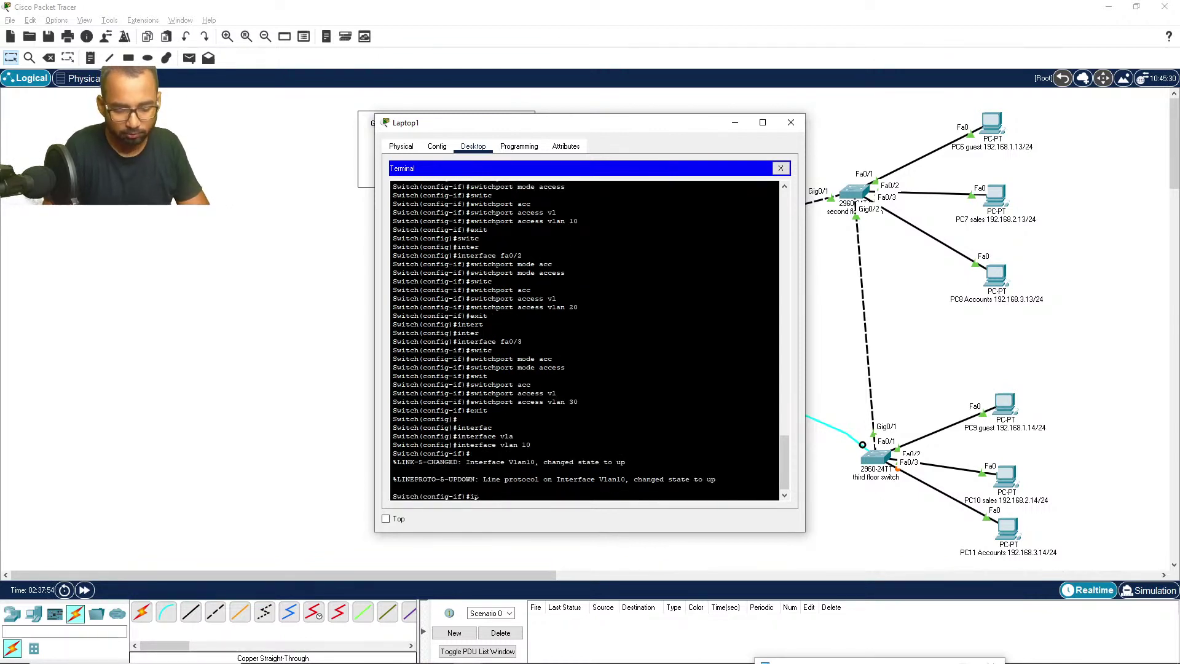
{"action": "type", "text": " add"}
{"action": "key", "text": "Tab"}
{"action": "type", "text": "1"}
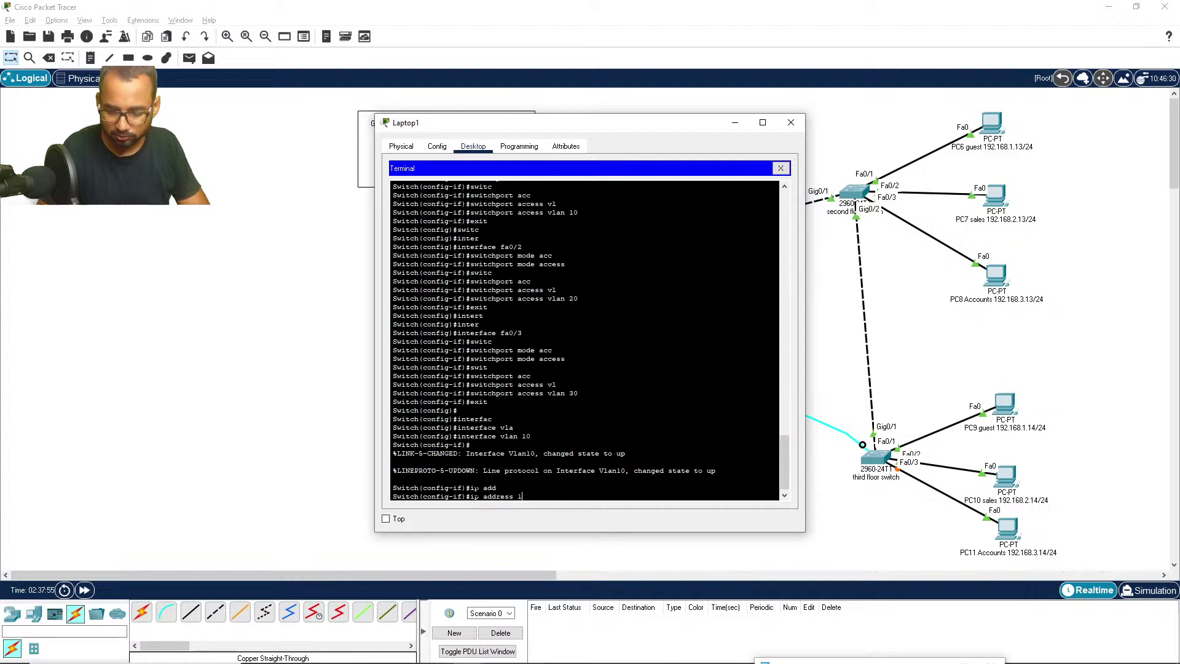
{"action": "type", "text": "92.168.1"}
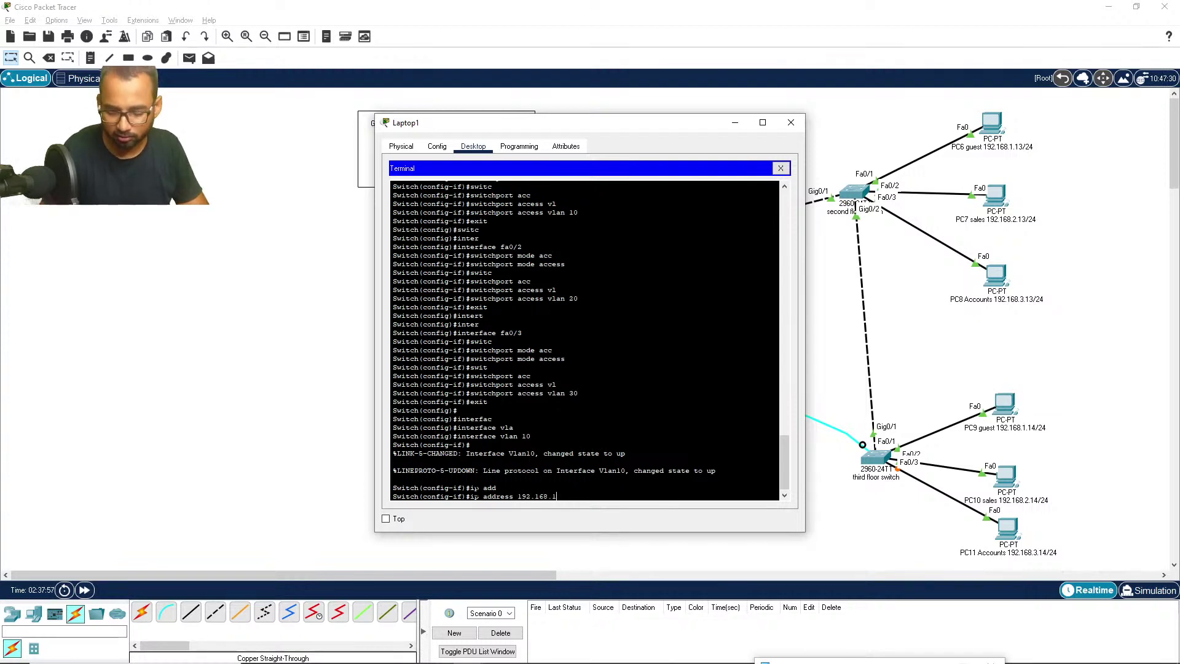
{"action": "type", "text": ".2"}
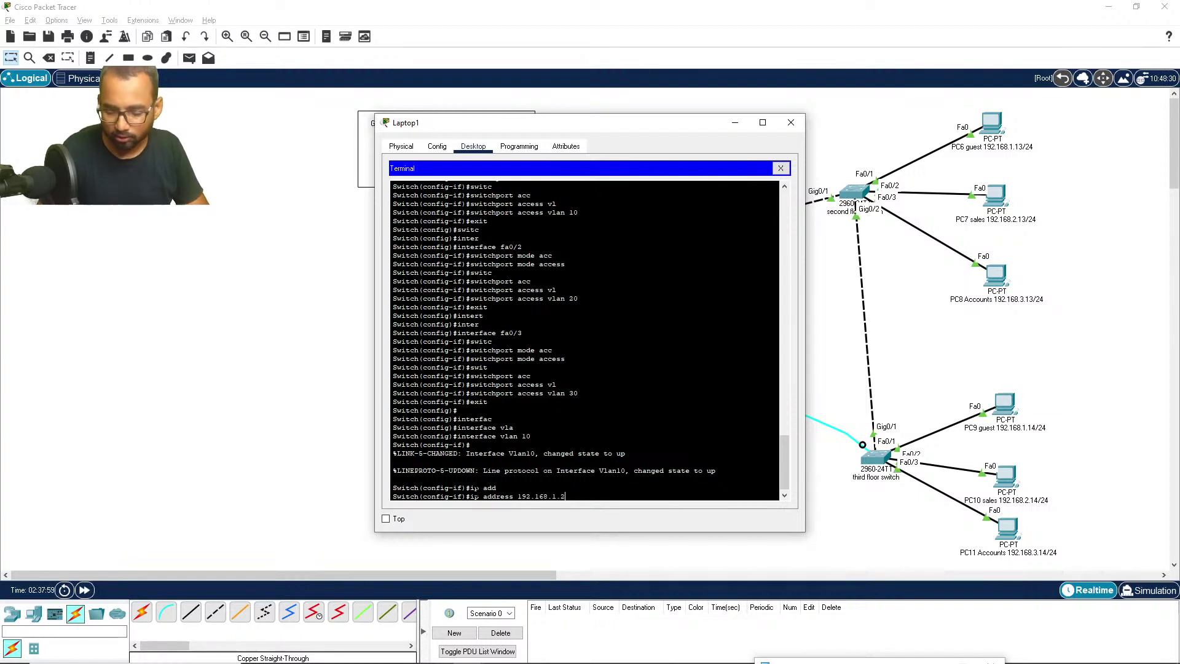
{"action": "type", "text": "2"}
{"action": "key", "text": "Return"}
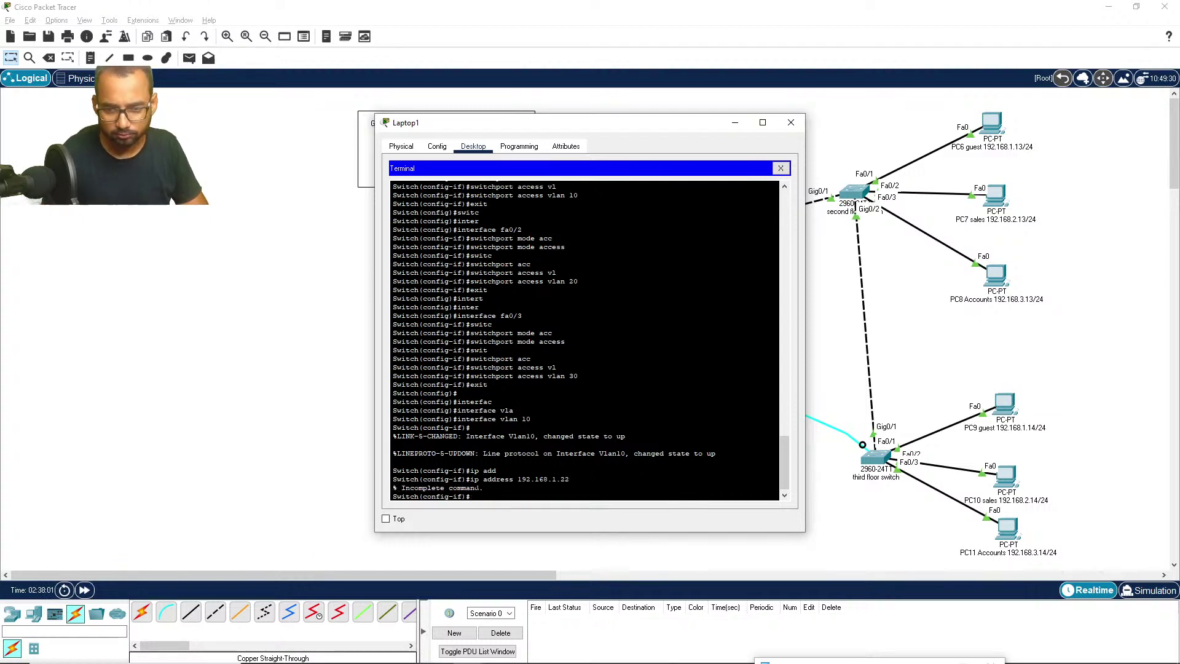
{"action": "key", "text": "Up"}
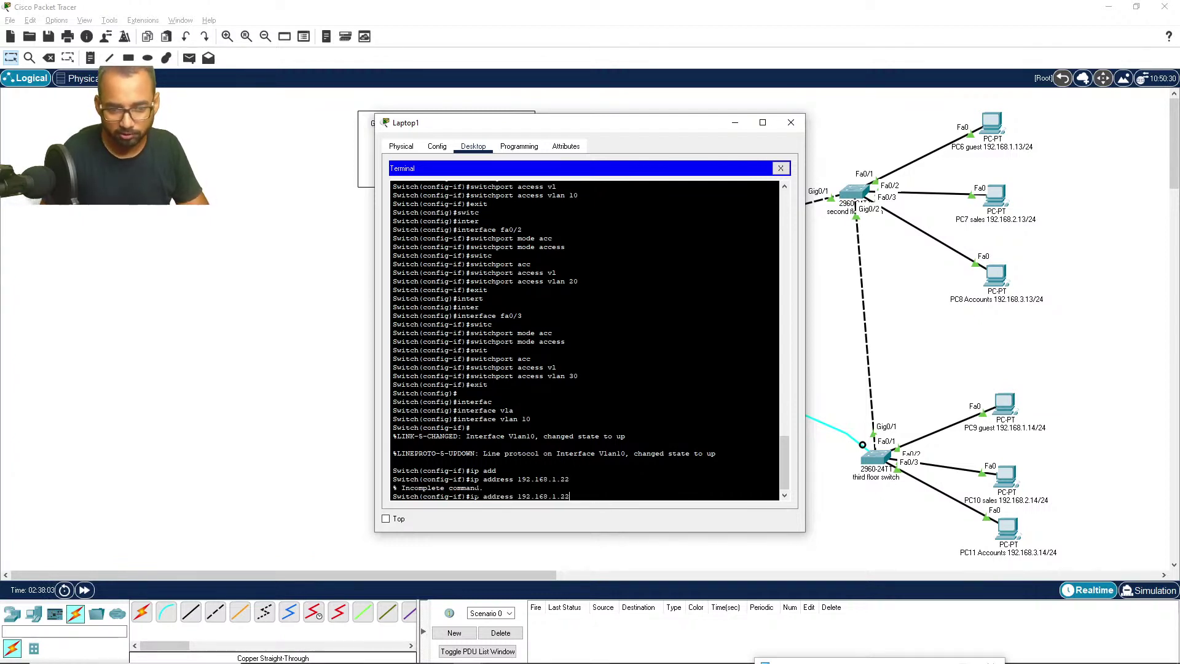
{"action": "type", "text": "255.255."}
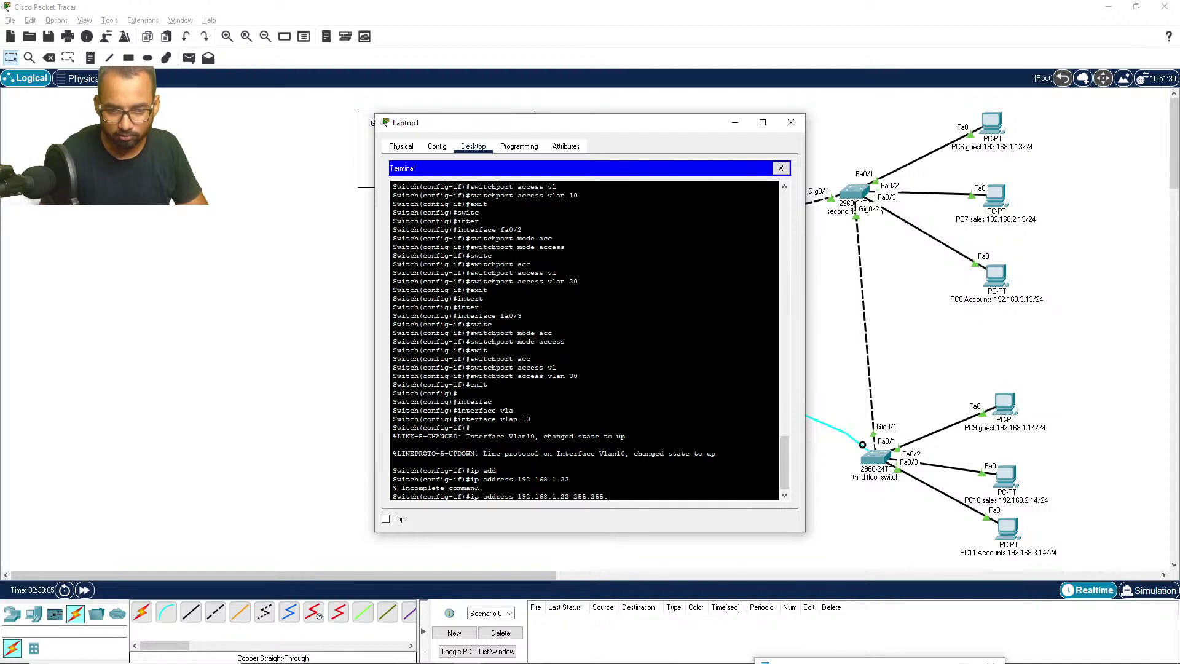
{"action": "type", "text": "255.0"}
{"action": "key", "text": "Return"}
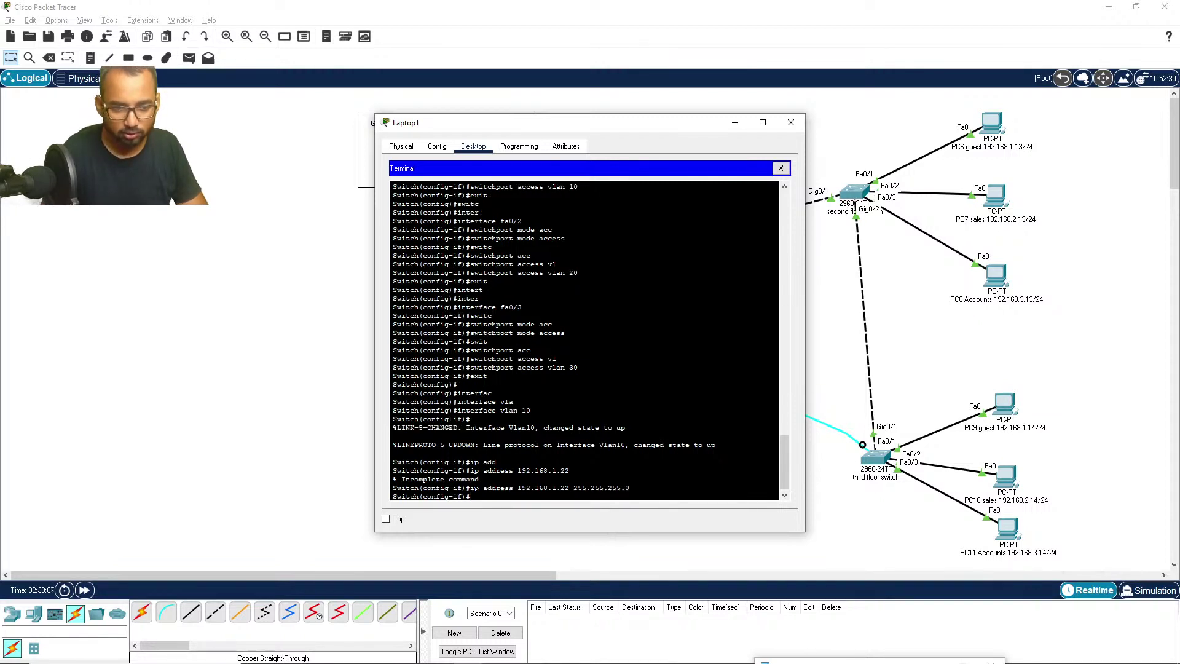
{"action": "type", "text": "exit"}
{"action": "key", "text": "Return"}
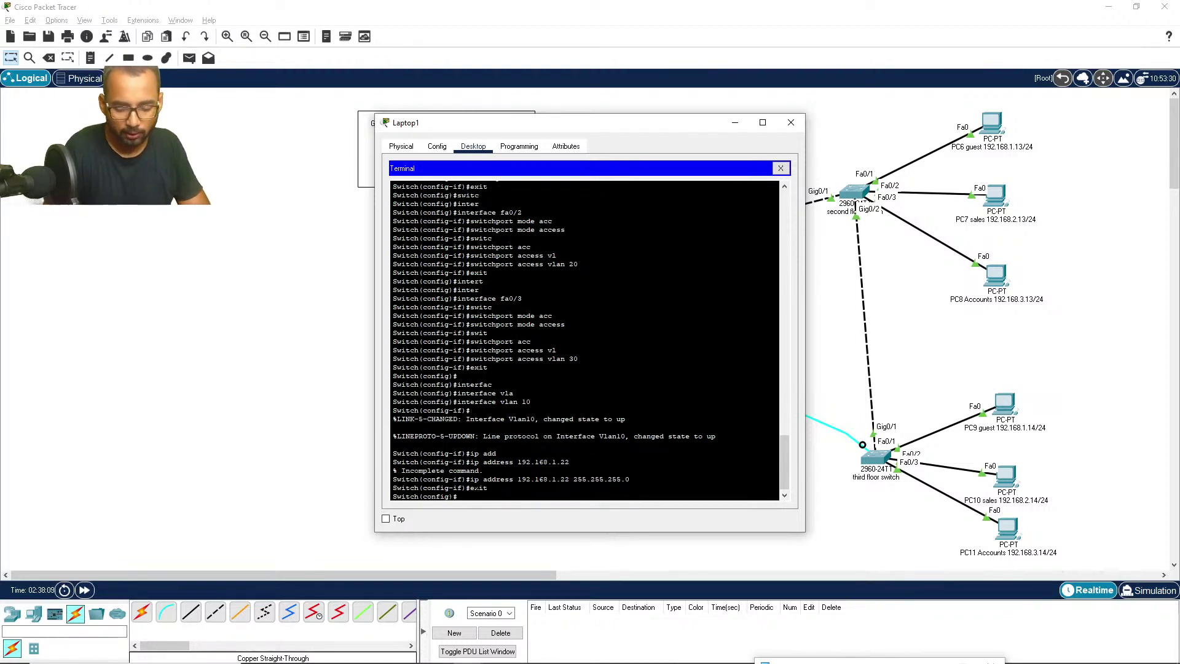
Step: Enter the VLAN 20 interface configuration on the third floor switch
{"action": "key", "text": "BackSpace"}
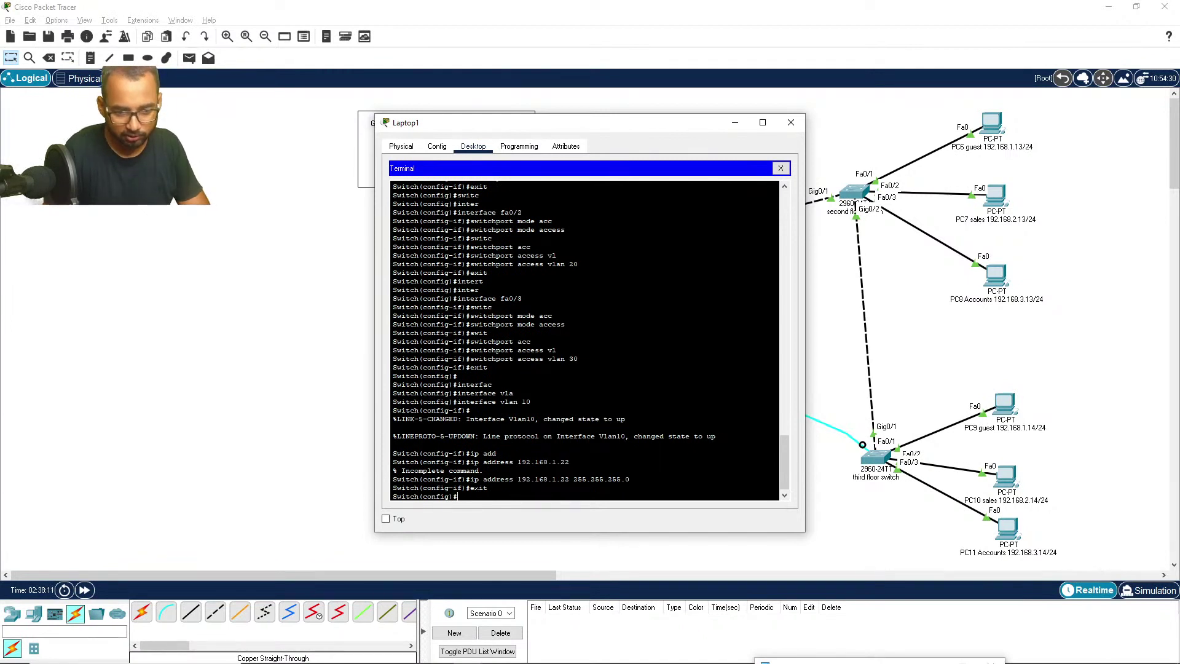
{"action": "type", "text": "inter"}
{"action": "key", "text": "Tab"}
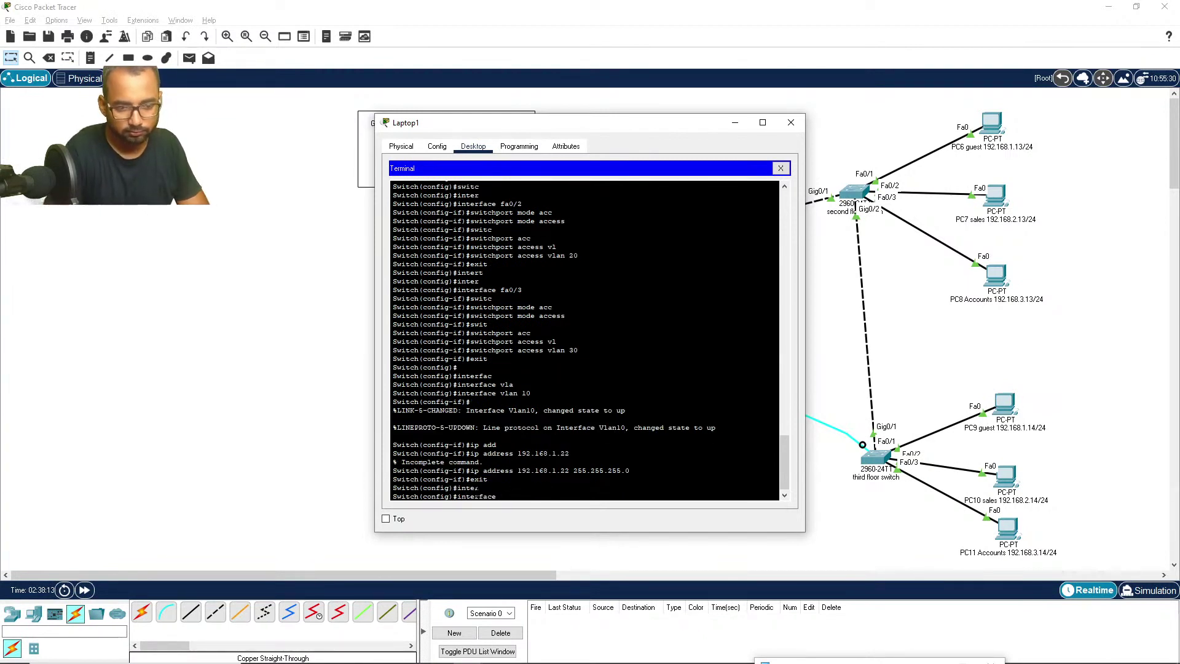
{"action": "type", "text": "vlan 2"}
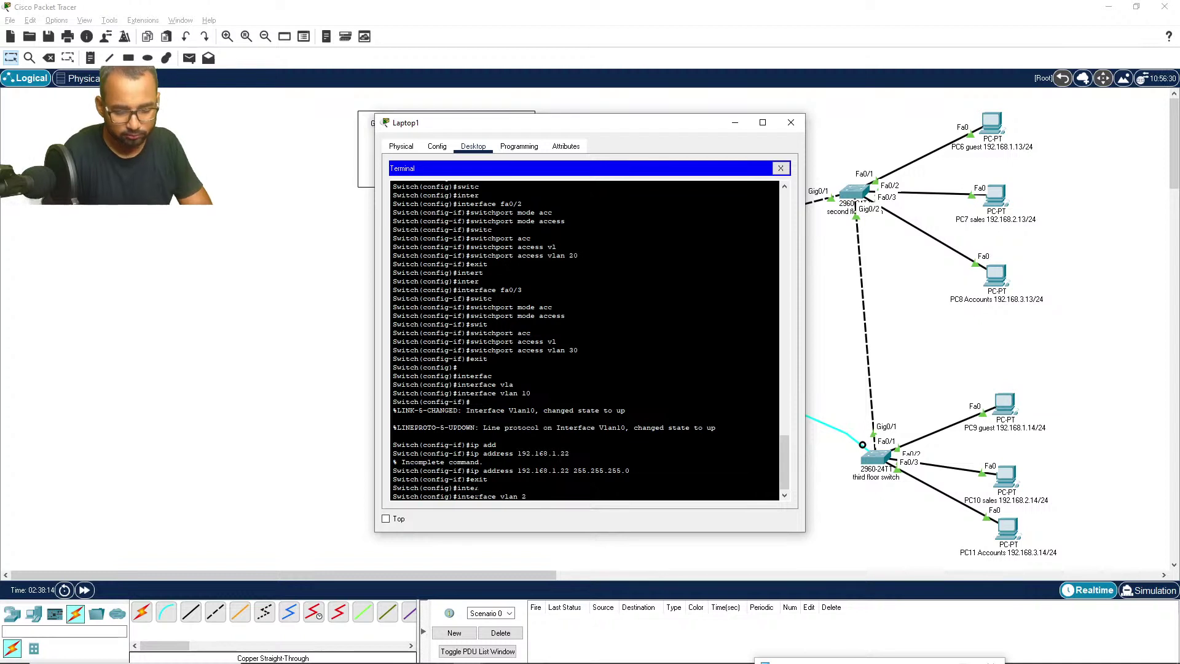
{"action": "type", "text": "0"}
{"action": "key", "text": "Return"}
{"action": "key", "text": "Return"}
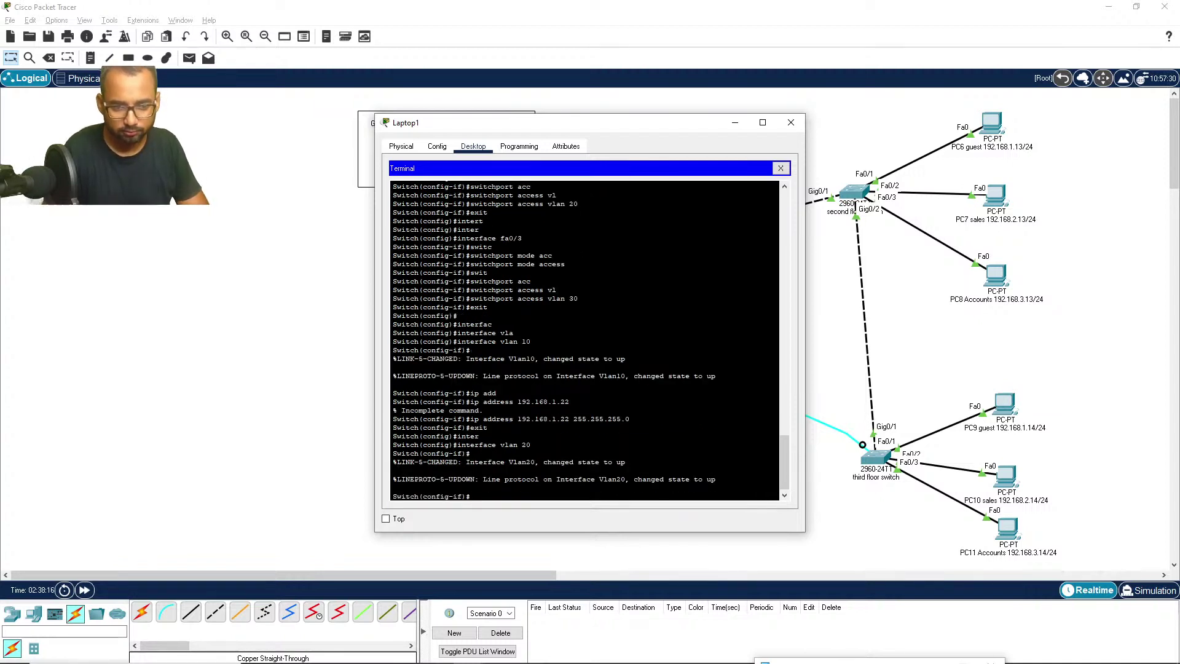
Step: Assign IP address 192.168.2.22 with mask 255.255.255.0 to the VLAN 20 interface and exit to global configuration mode
{"action": "type", "text": "i"}
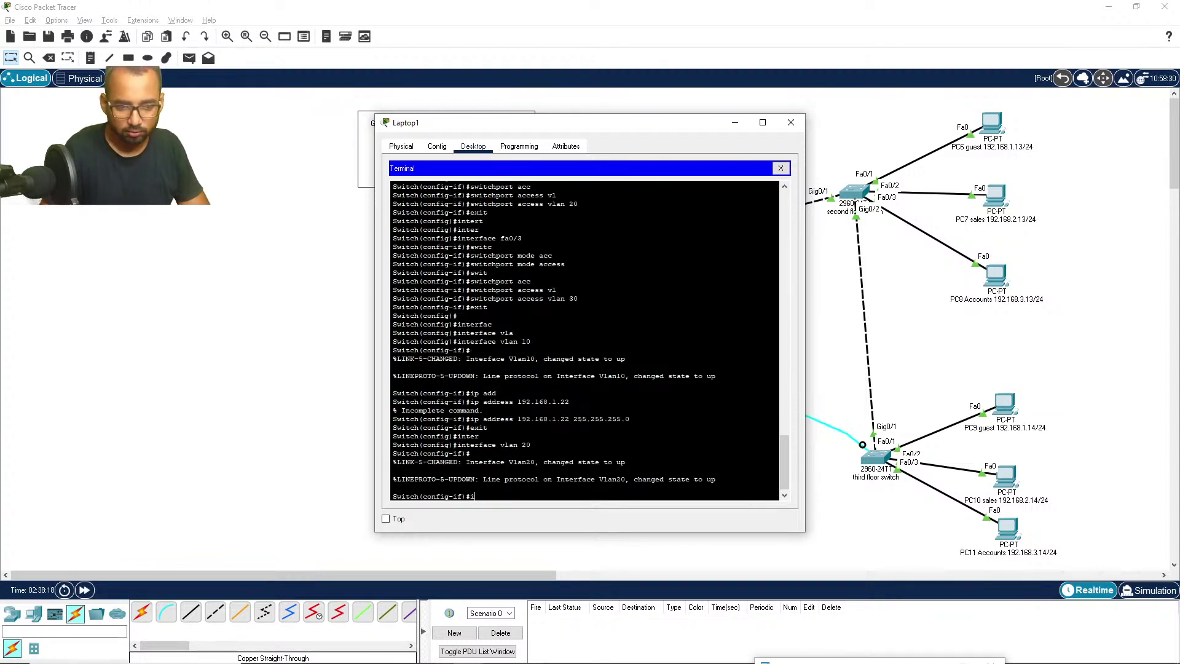
{"action": "type", "text": "p add"}
{"action": "key", "text": "Tab"}
{"action": "type", "text": "1"}
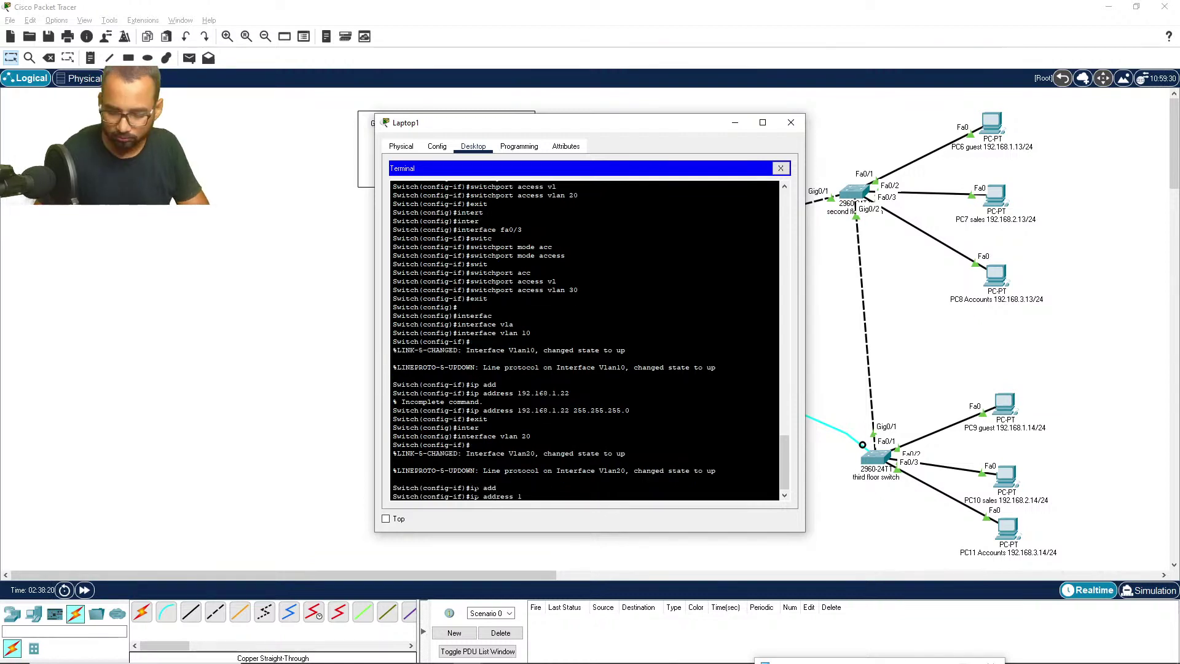
{"action": "type", "text": "92.168."}
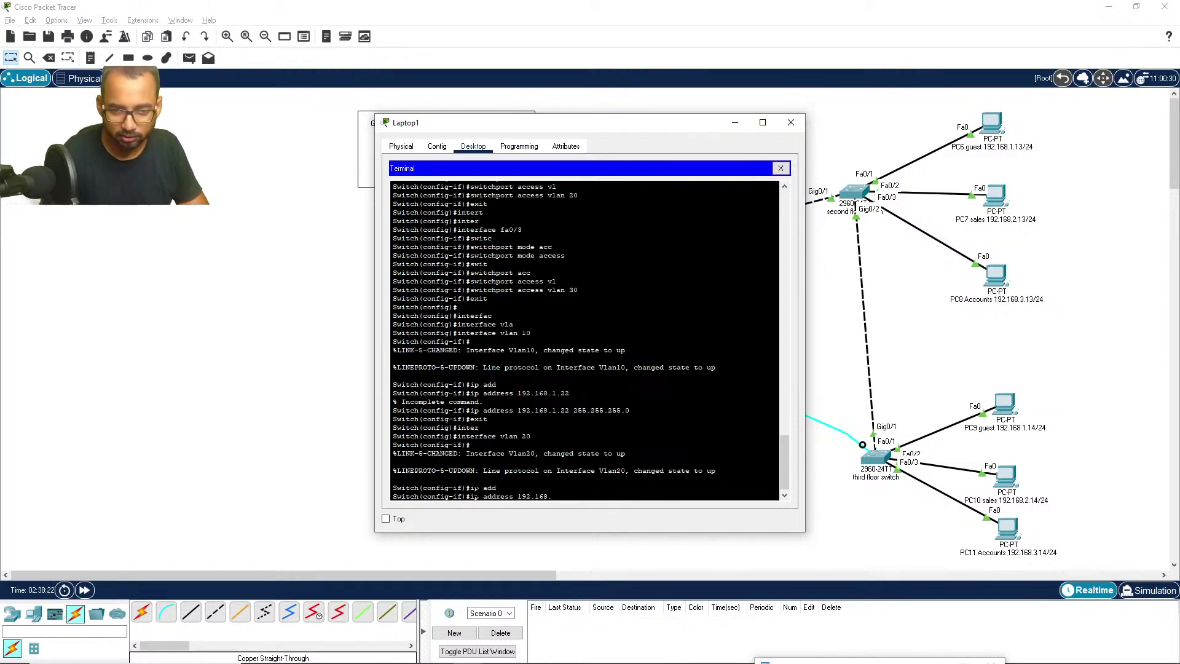
{"action": "type", "text": "2.22 2"}
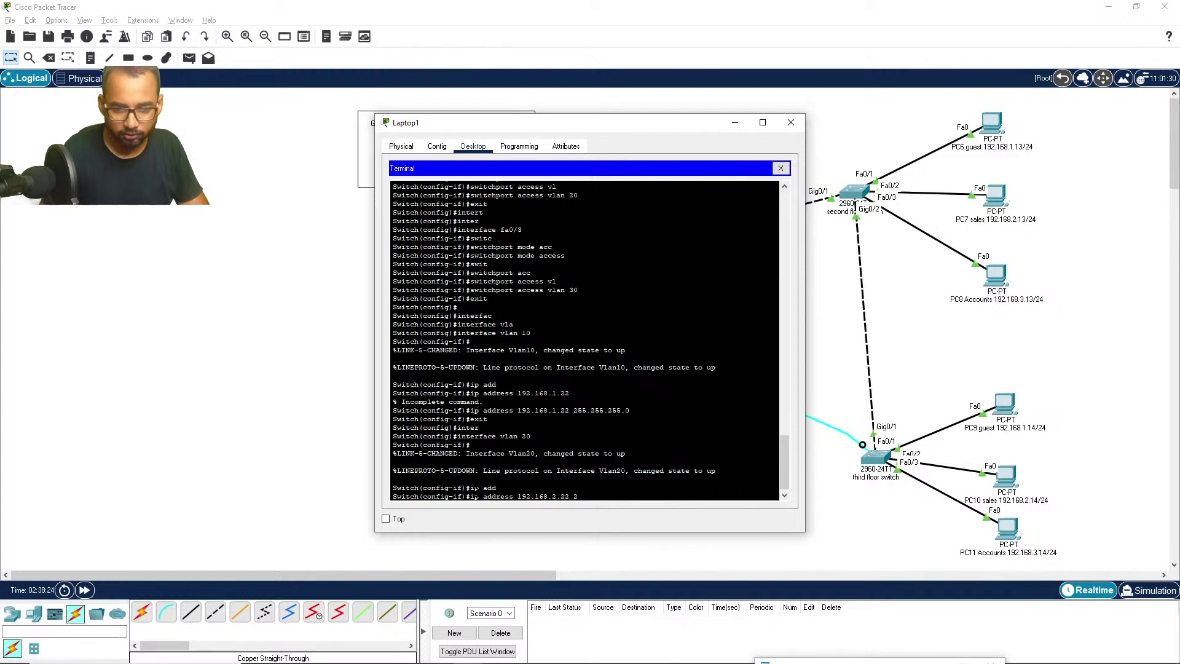
{"action": "type", "text": "55.255.255.0"}
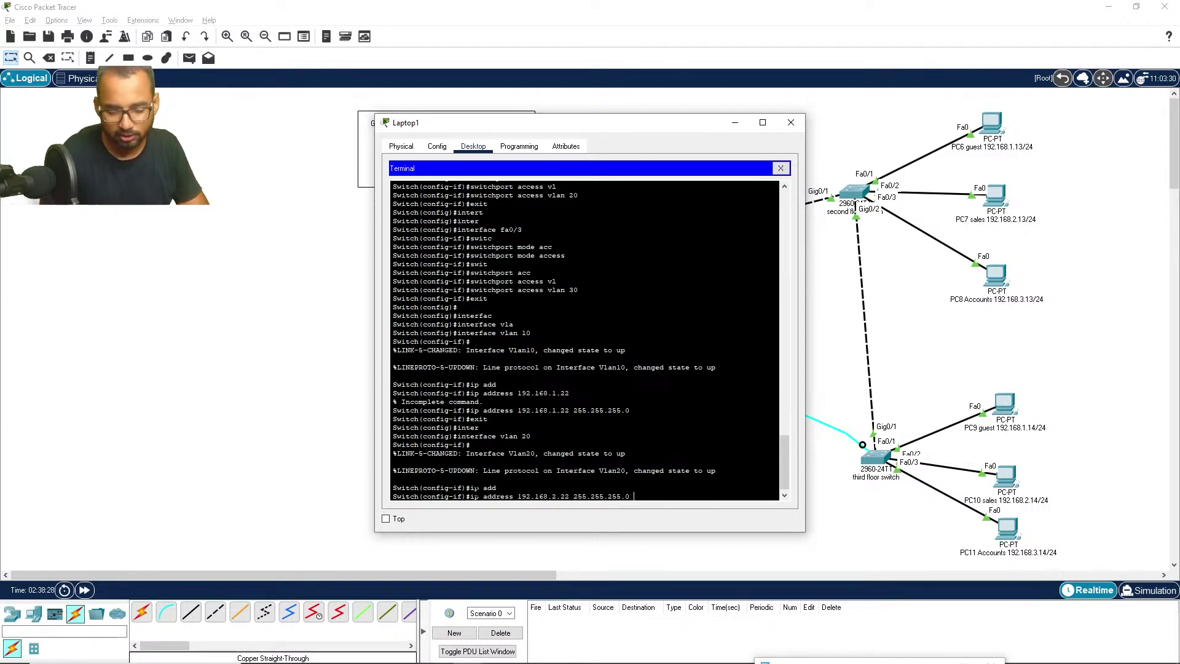
{"action": "key", "text": "Return"}
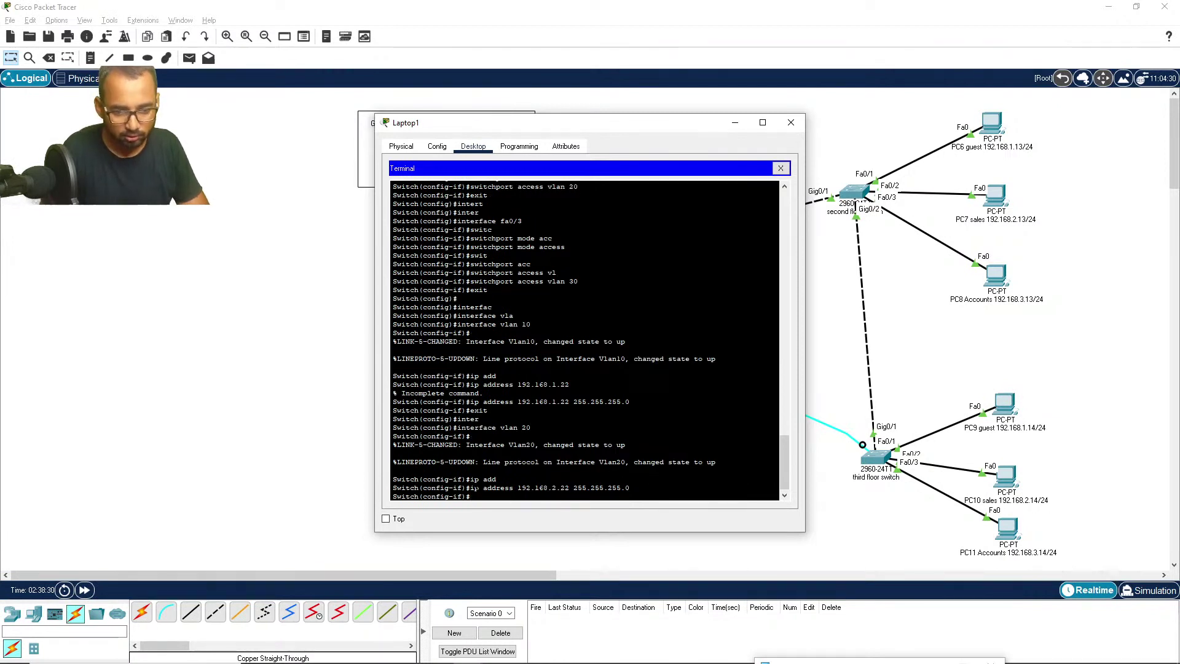
{"action": "type", "text": "exit"}
{"action": "key", "text": "Return"}
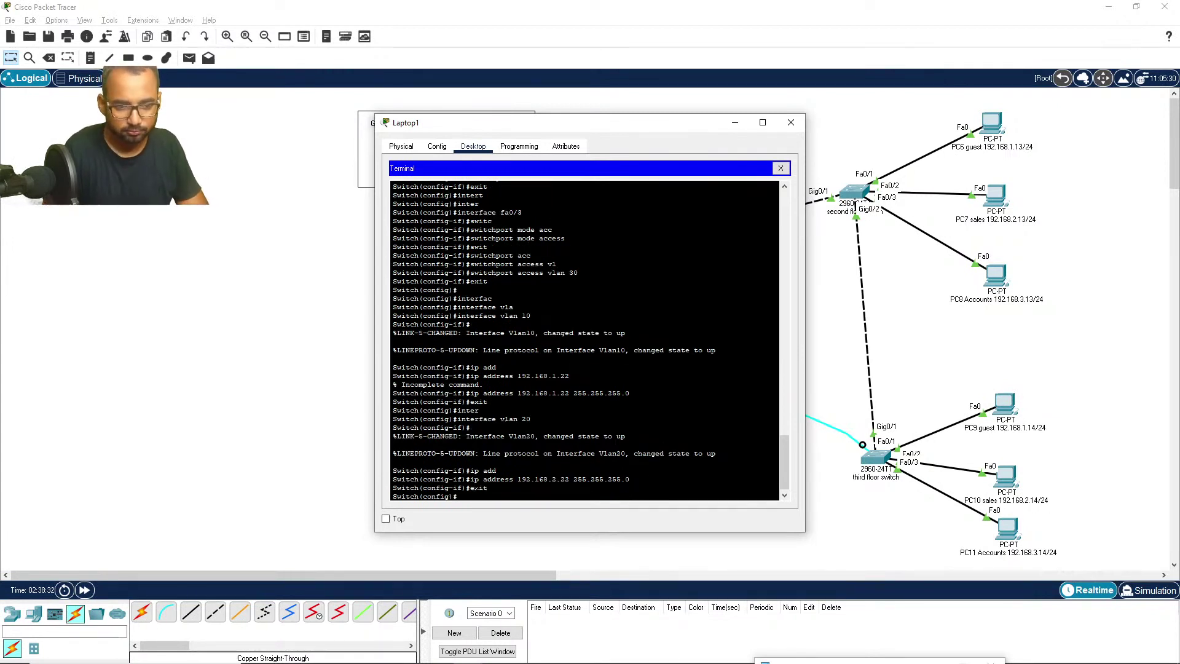
Step: Enter the VLAN 30 interface configuration on the third floor switch
{"action": "type", "text": "interf"}
{"action": "key", "text": "Tab"}
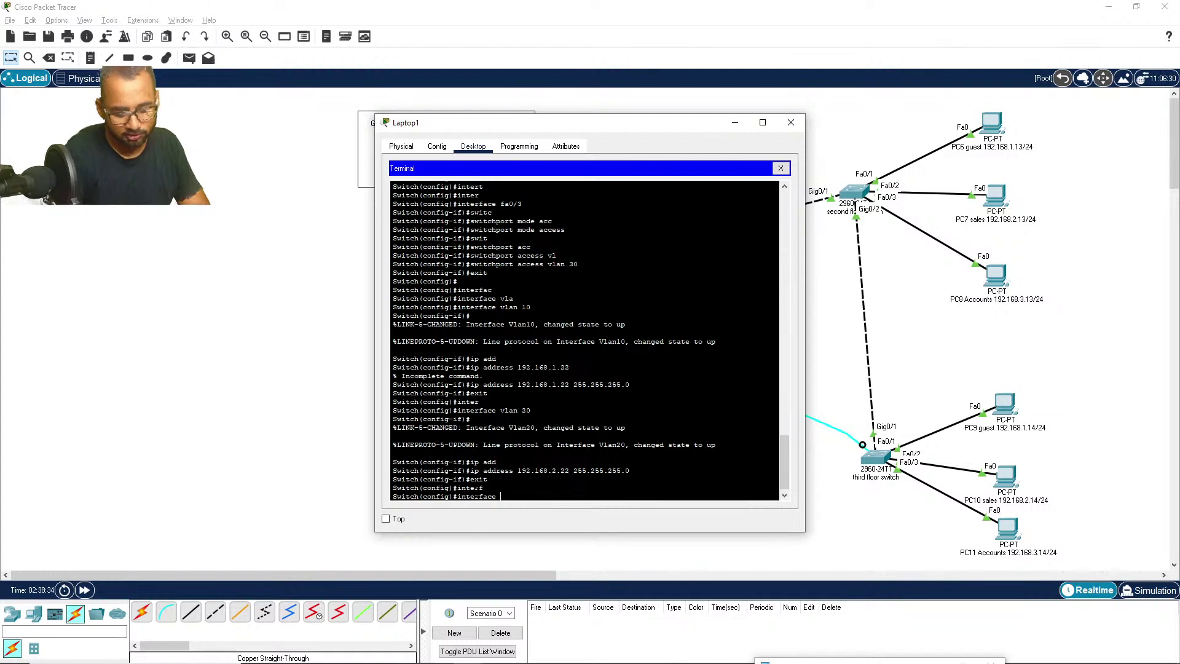
{"action": "type", "text": "vlan 30"}
{"action": "key", "text": "Return"}
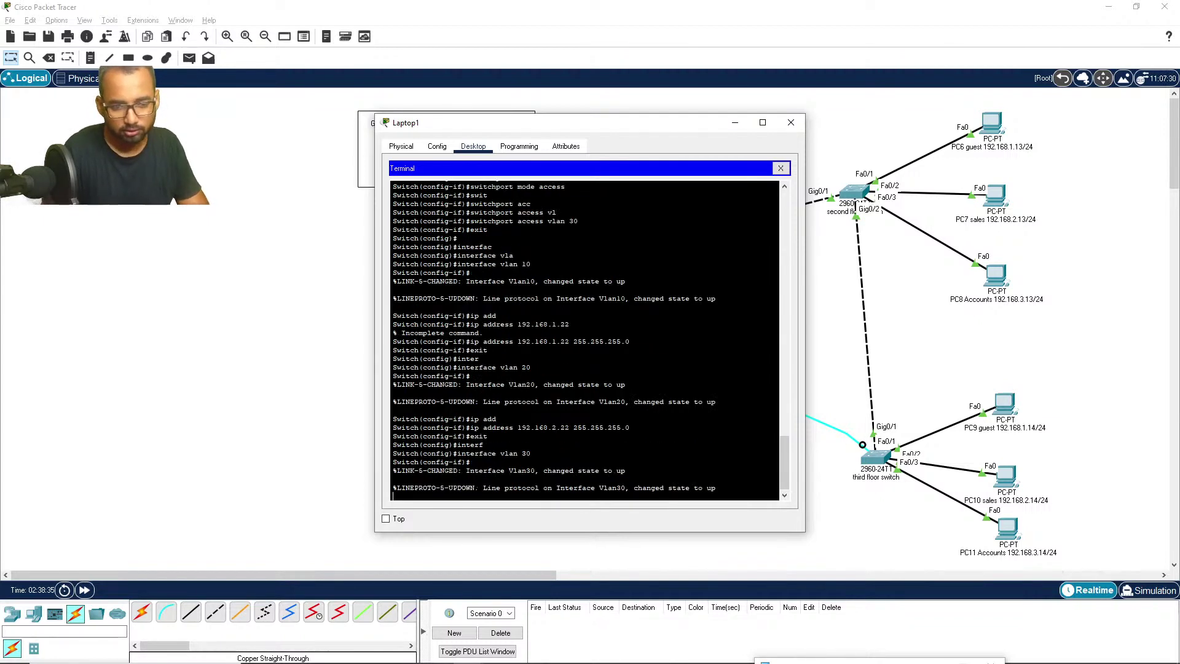
{"action": "key", "text": "Return"}
Step: Assign IP address 192.168.3.22 with mask 255.255.255.0 to the VLAN 30 interface and exit to global configuration mode
{"action": "type", "text": "i"}
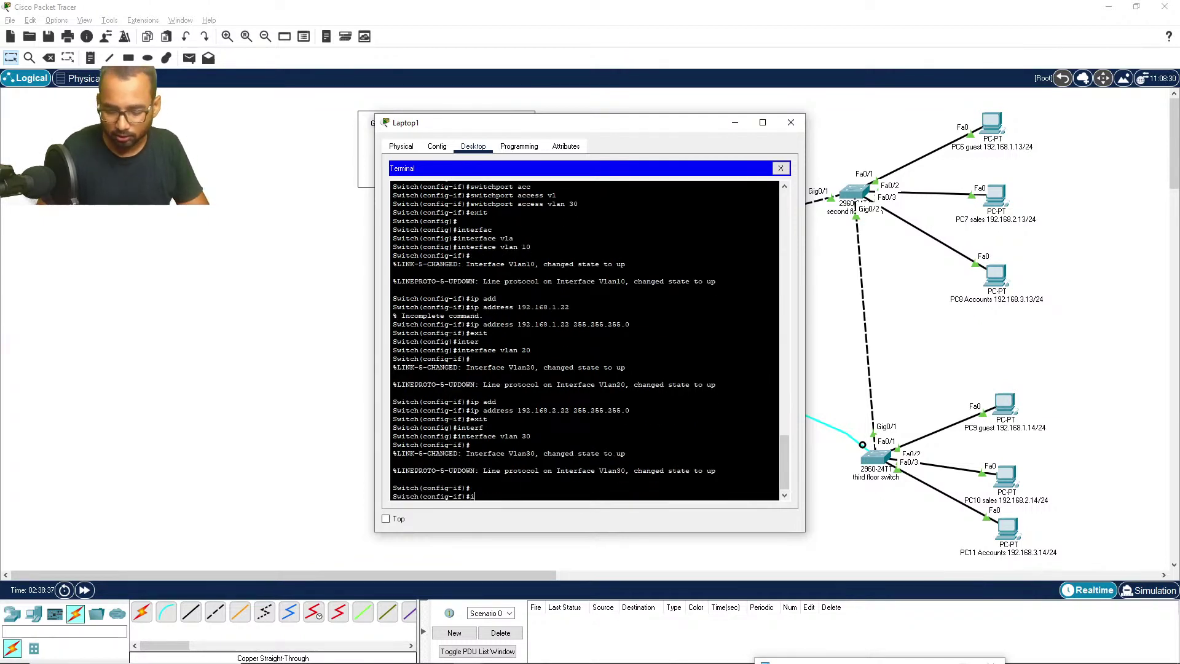
{"action": "type", "text": "p add"}
{"action": "key", "text": "Tab"}
{"action": "type", "text": "19"}
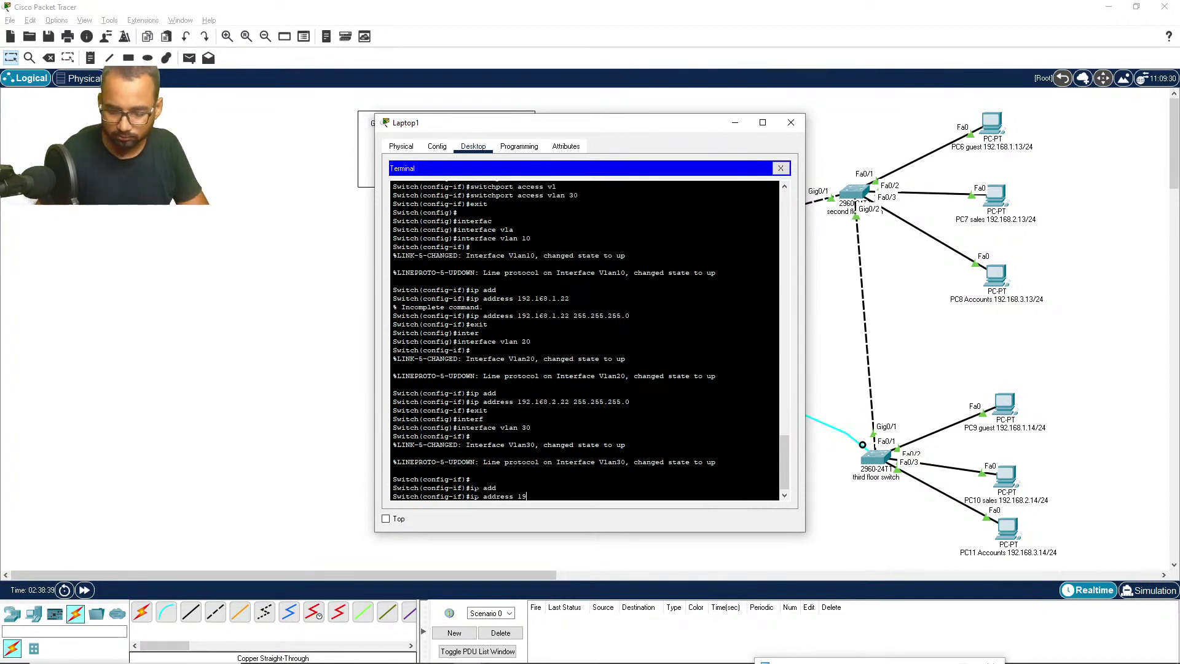
{"action": "type", "text": "2."}
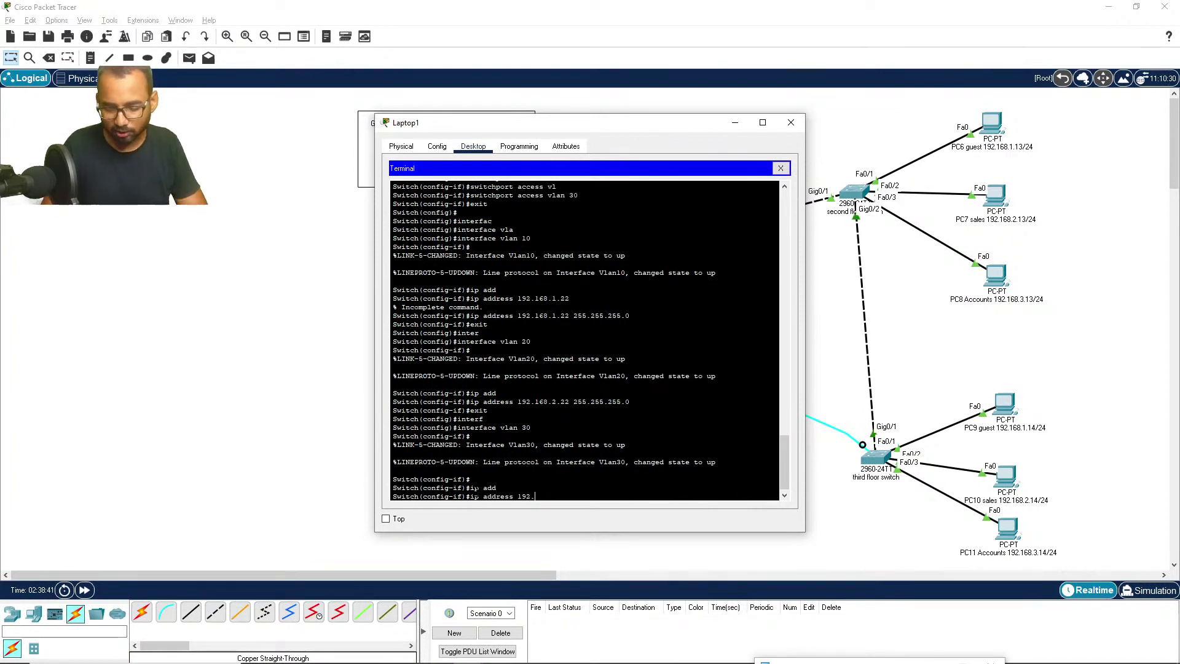
{"action": "type", "text": "168.3.2"}
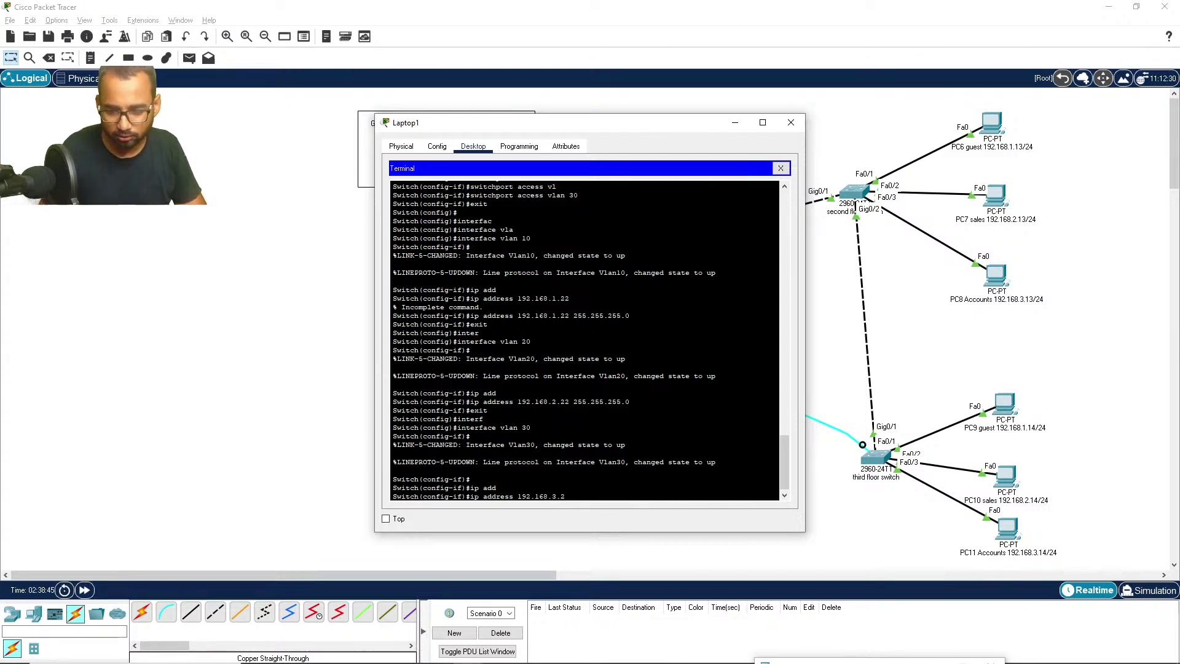
{"action": "type", "text": "2 25"}
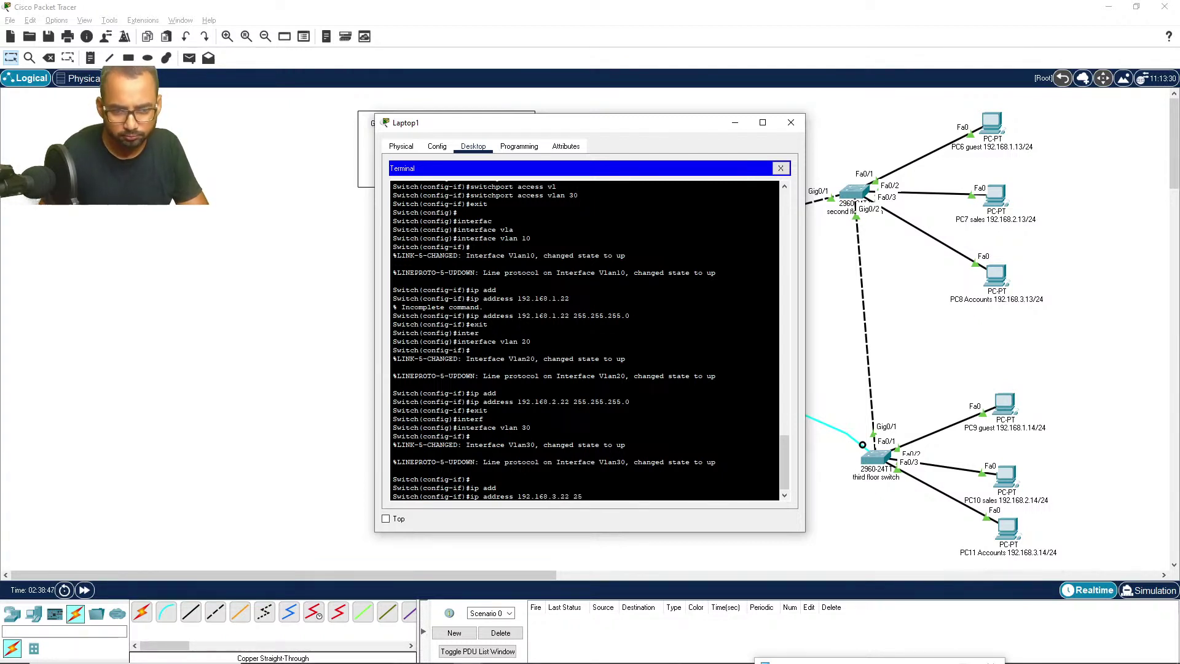
{"action": "type", "text": "5.255.255.0"}
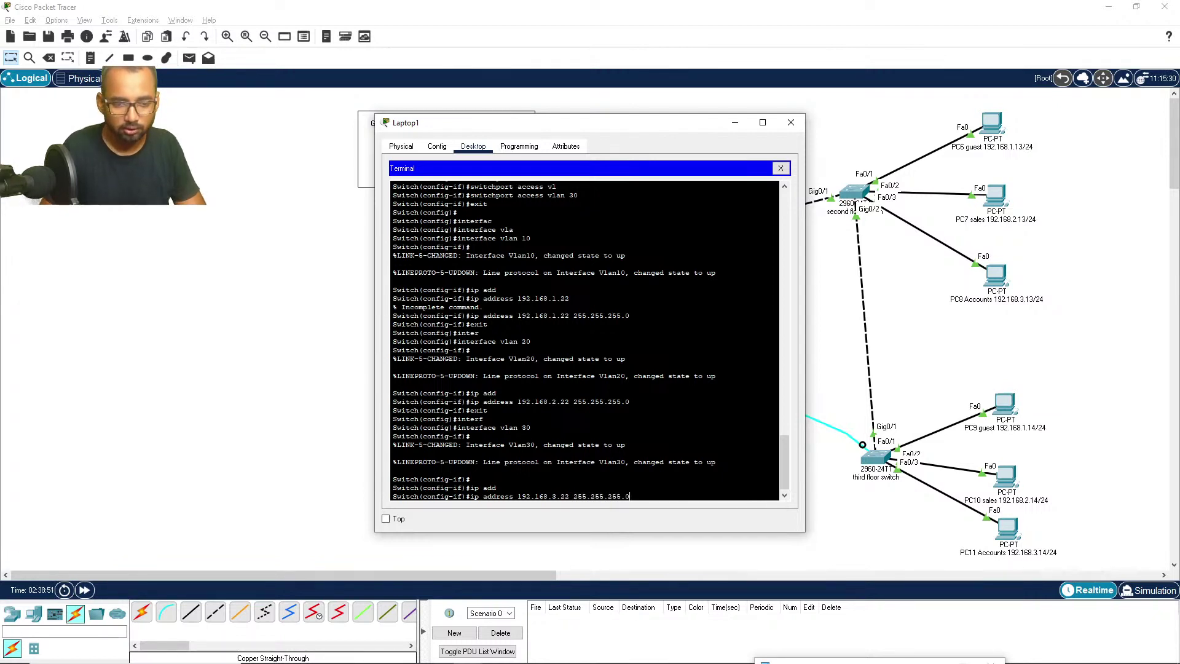
{"action": "key", "text": "Return"}
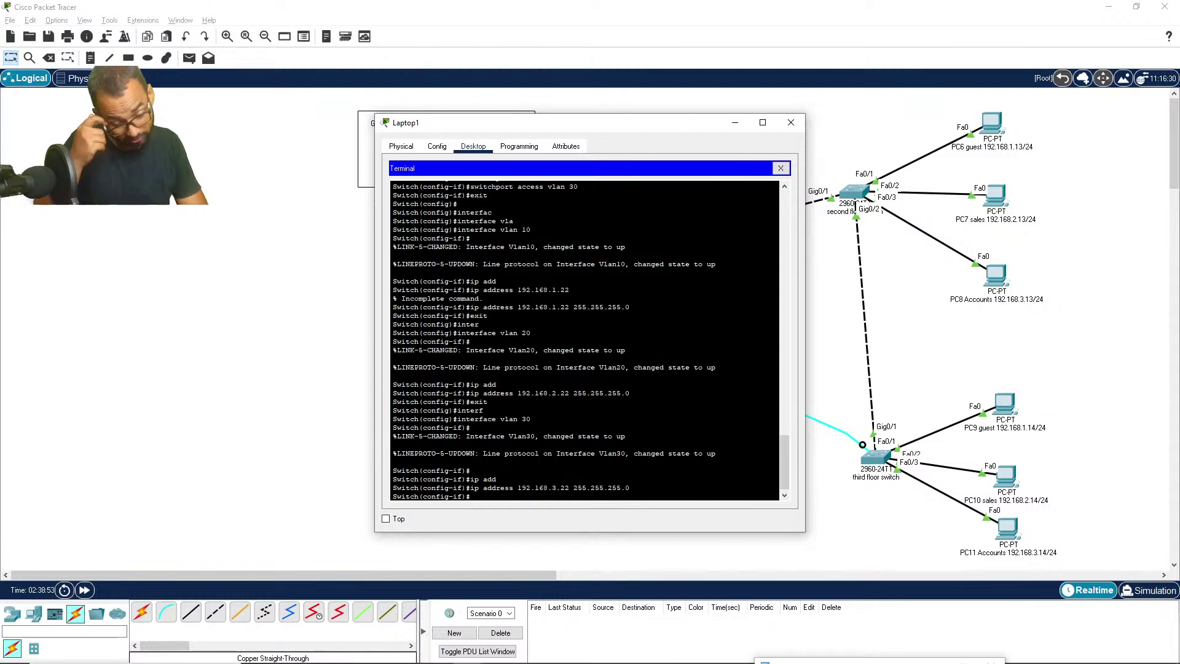
{"action": "type", "text": "exi"}
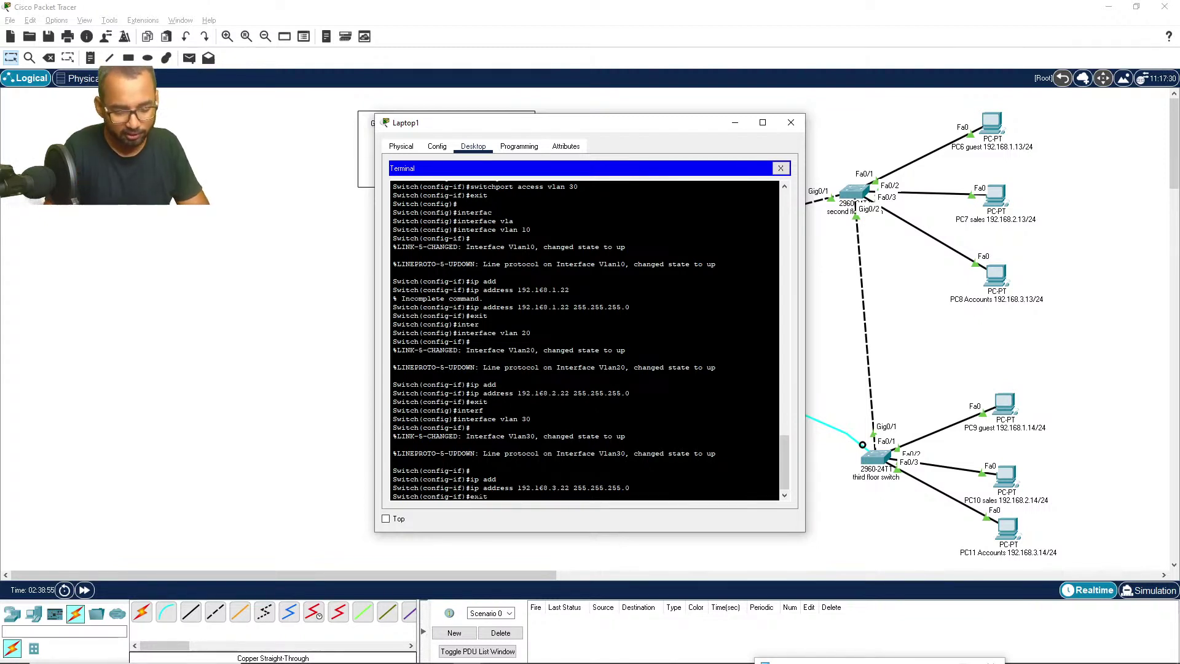
{"action": "type", "text": "t"}
{"action": "key", "text": "Return"}
{"action": "key", "text": "Return"}
{"action": "key", "text": "Return"}
{"action": "key", "text": "Return"}
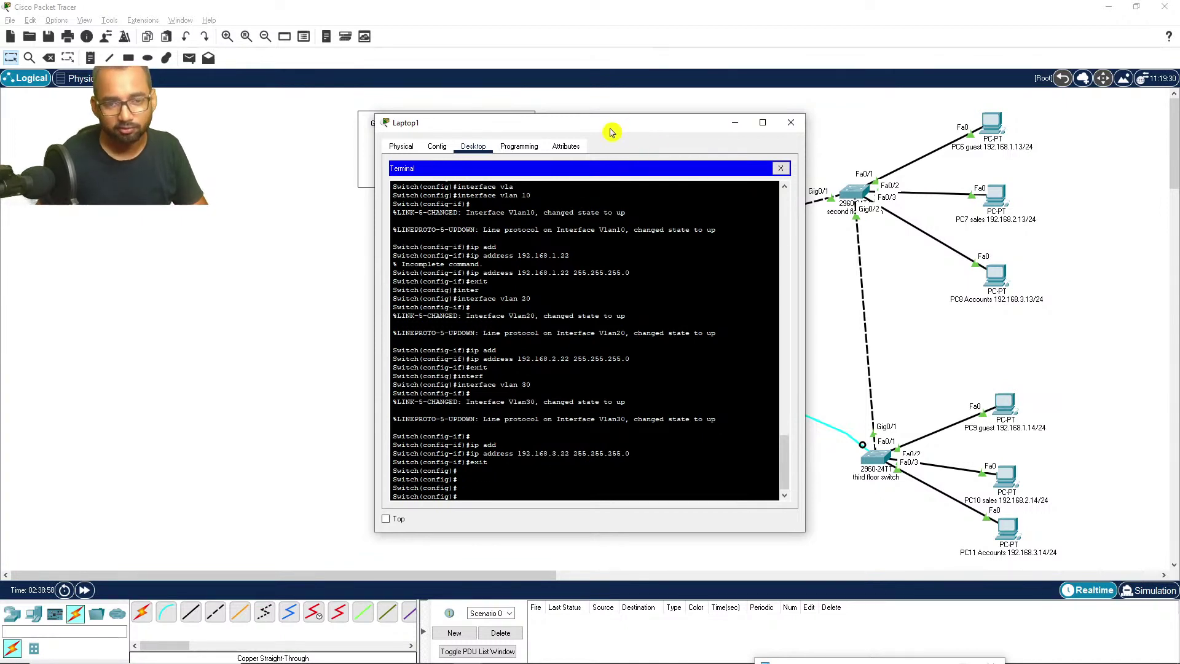
Step: Ping 192.168.1.2 from the third floor switch's configuration mode, moving the terminal window aside to expose the topology
{"action": "left_click_drag", "start_coordinate": [611, 131], "coordinate": [394, 172]}
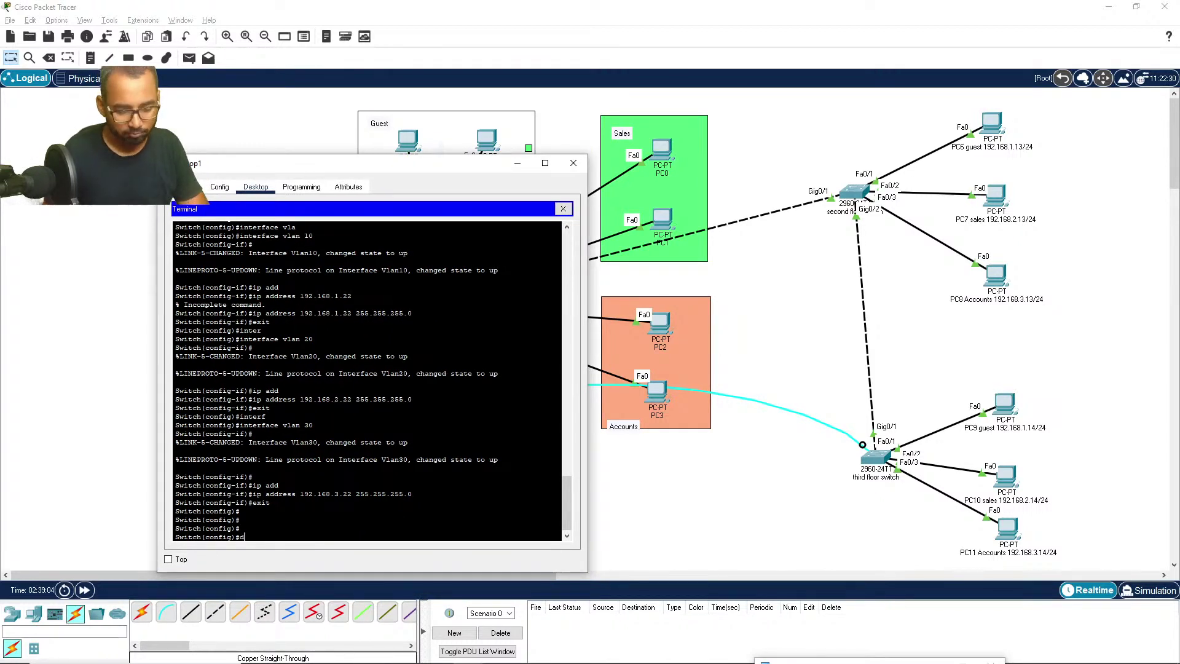
{"action": "type", "text": "o"}
{"action": "key", "text": "BackSpace"}
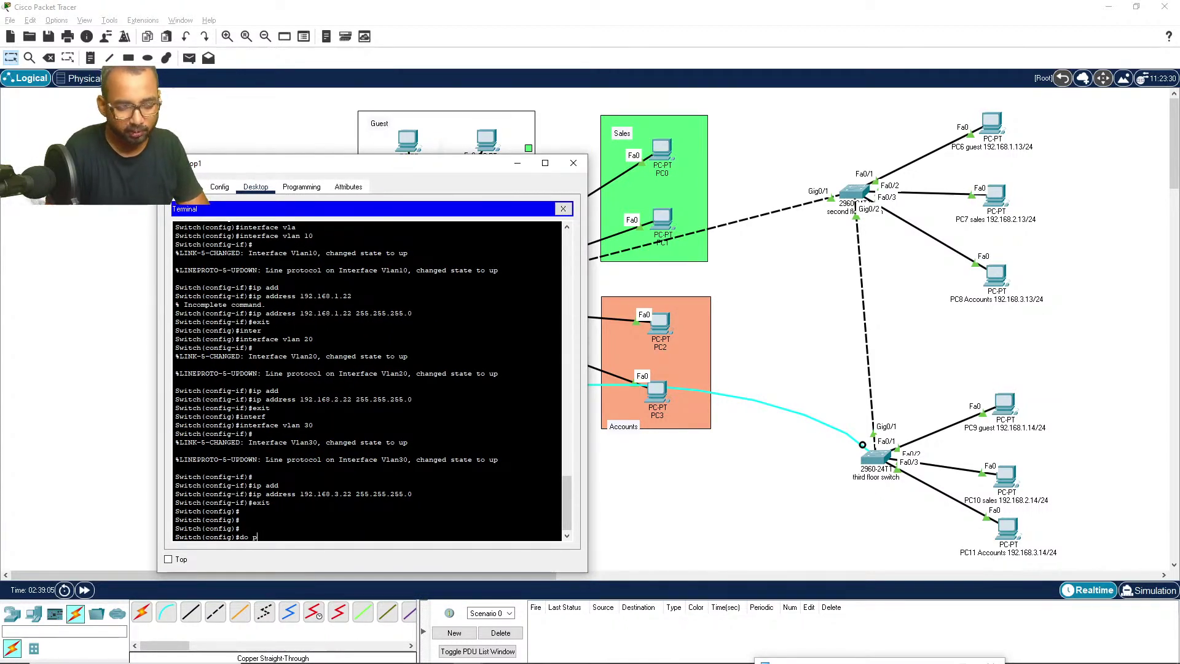
{"action": "type", "text": "ing "}
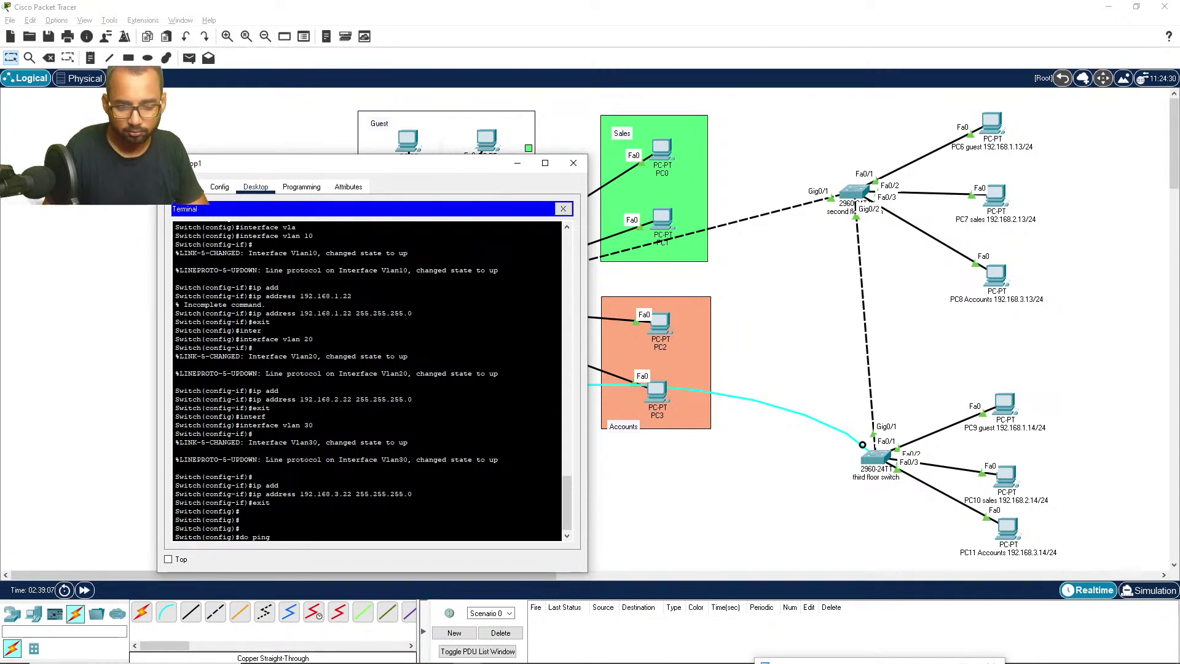
{"action": "type", "text": "192.168"}
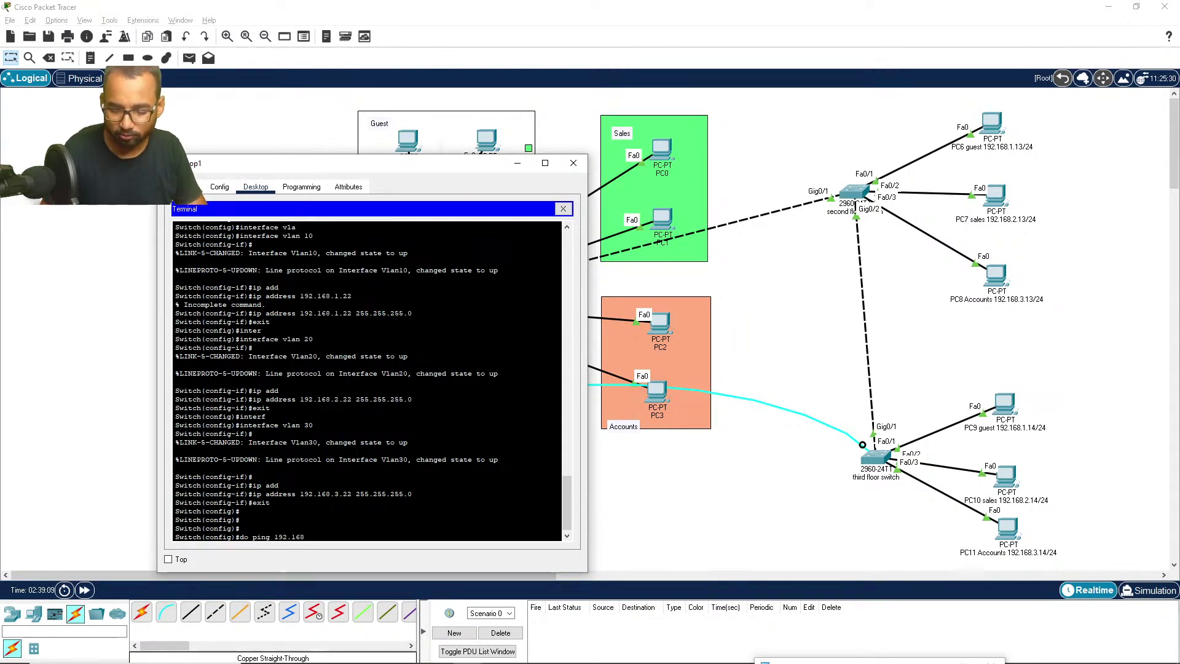
{"action": "type", "text": ".1"}
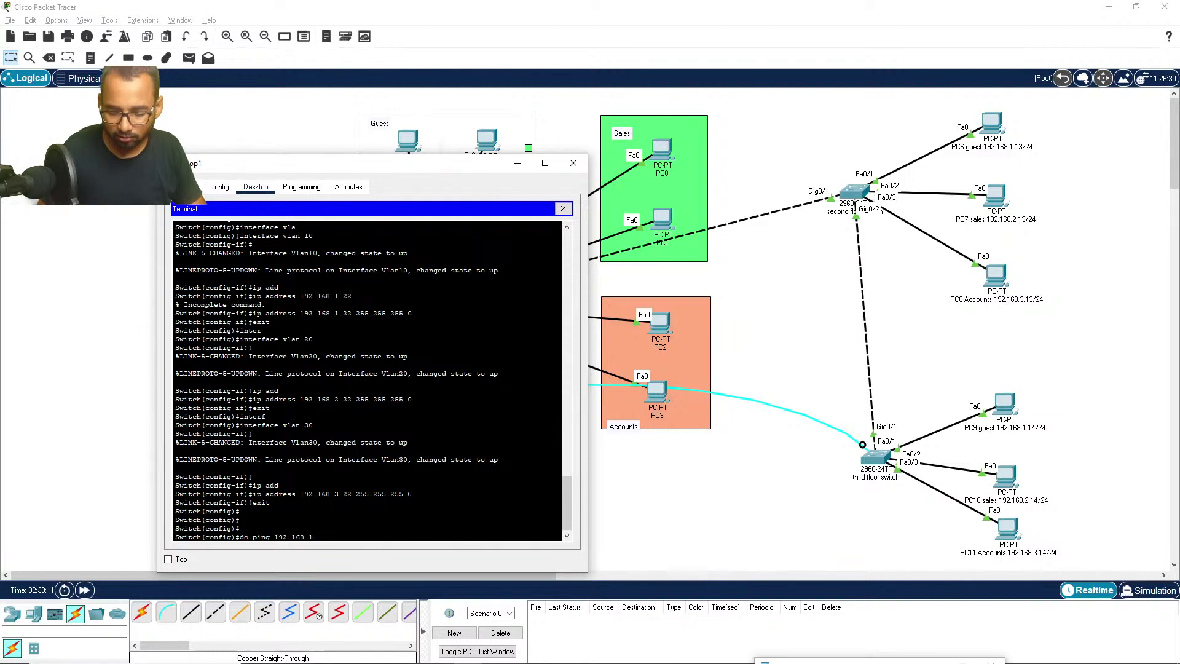
{"action": "type", "text": ".2"}
{"action": "key", "text": "Return"}
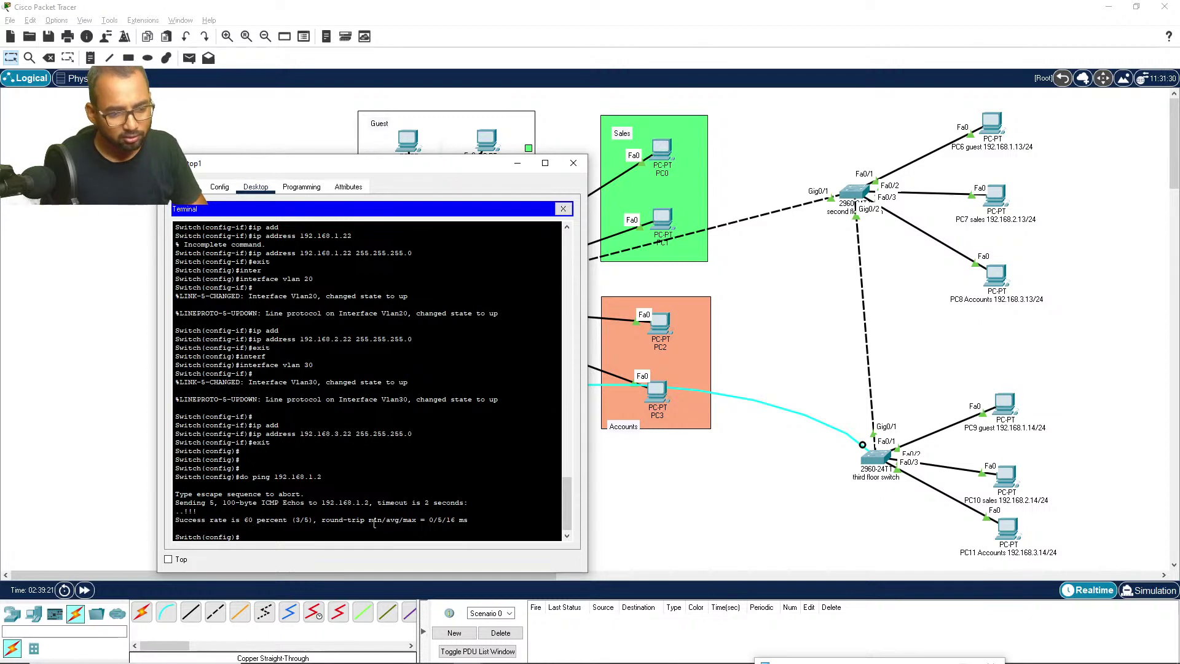
Step: Repeat the ping to 192.168.1.2 twice from the third floor switch
{"action": "left_click_drag", "start_coordinate": [248, 520], "coordinate": [274, 521]}
{"action": "left_click", "coordinate": [273, 520]}
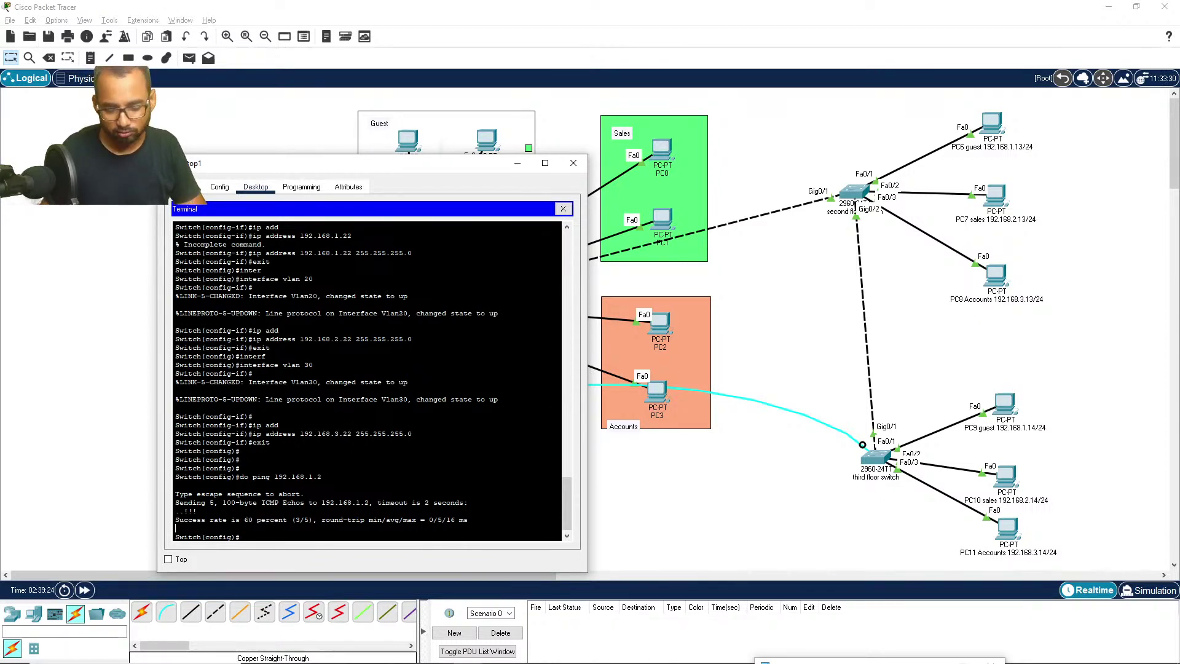
{"action": "key", "text": "Up"}
{"action": "key", "text": "Return"}
{"action": "key", "text": "Up"}
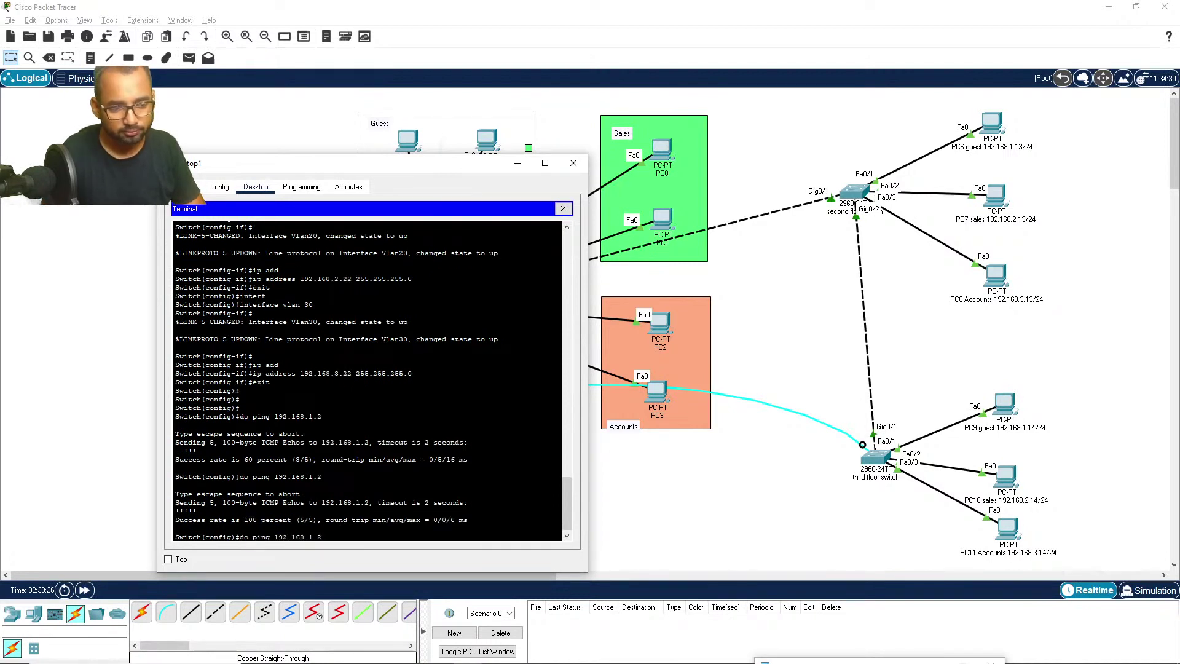
{"action": "key", "text": "Return"}
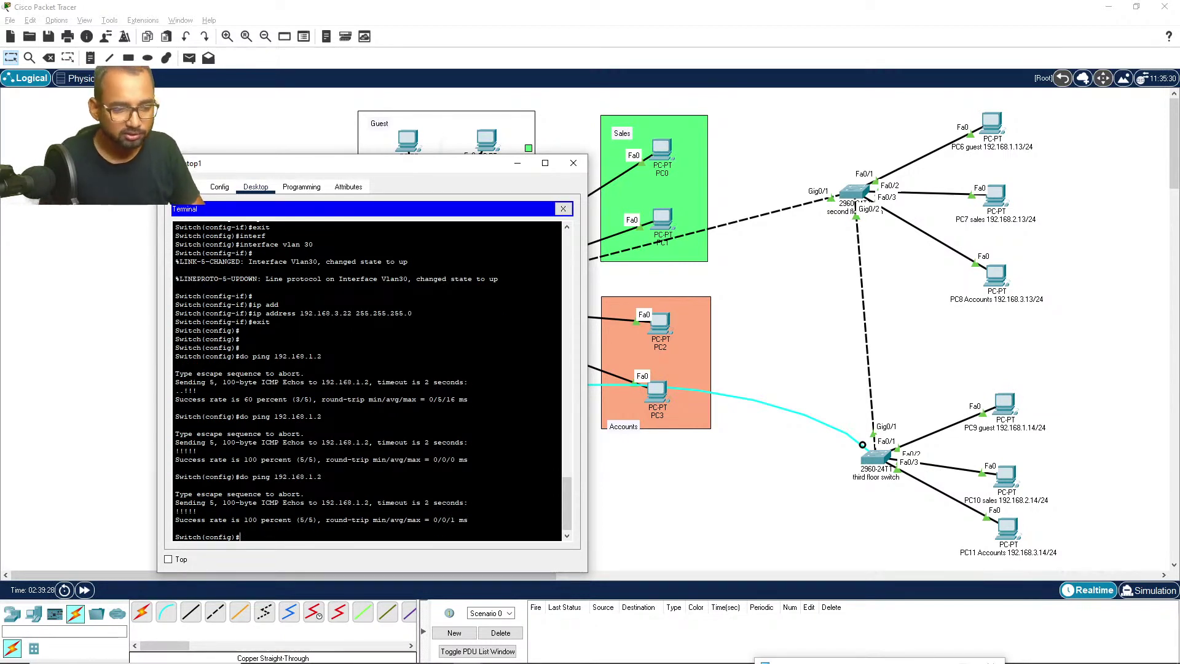
Step: Ping 192.168.2.2 from the third floor switch to test VLAN 20 connectivity
{"action": "key", "text": "Up"}
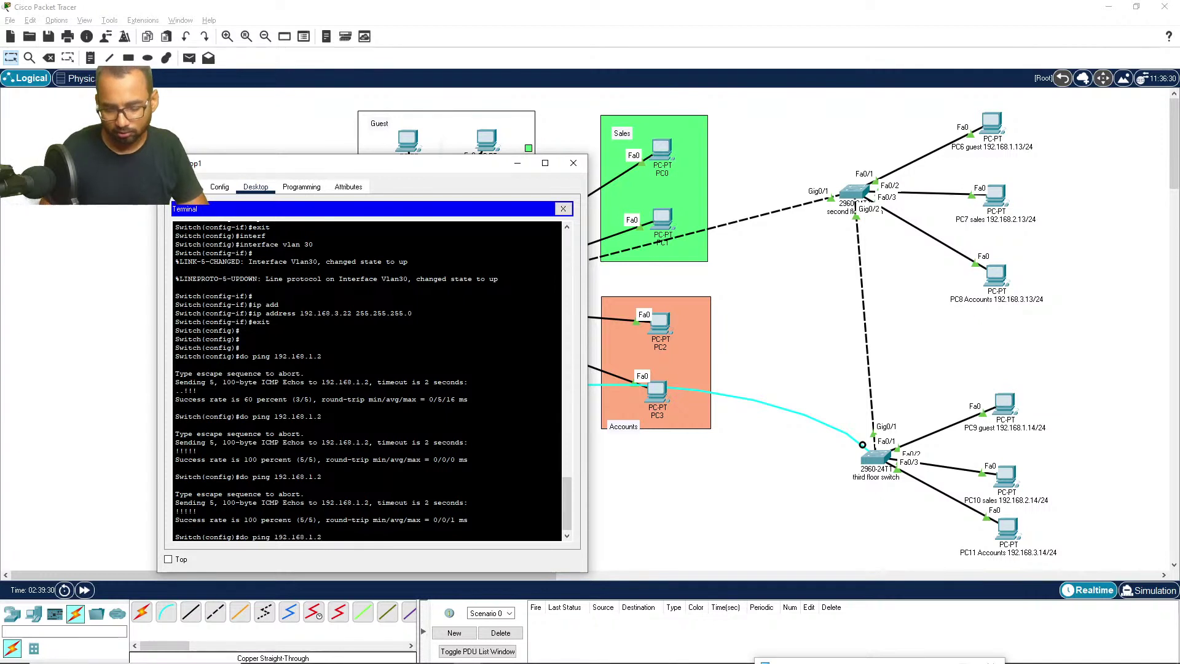
{"action": "key", "text": "Left"}
{"action": "key", "text": "Left"}
{"action": "key", "text": "BackSpace"}
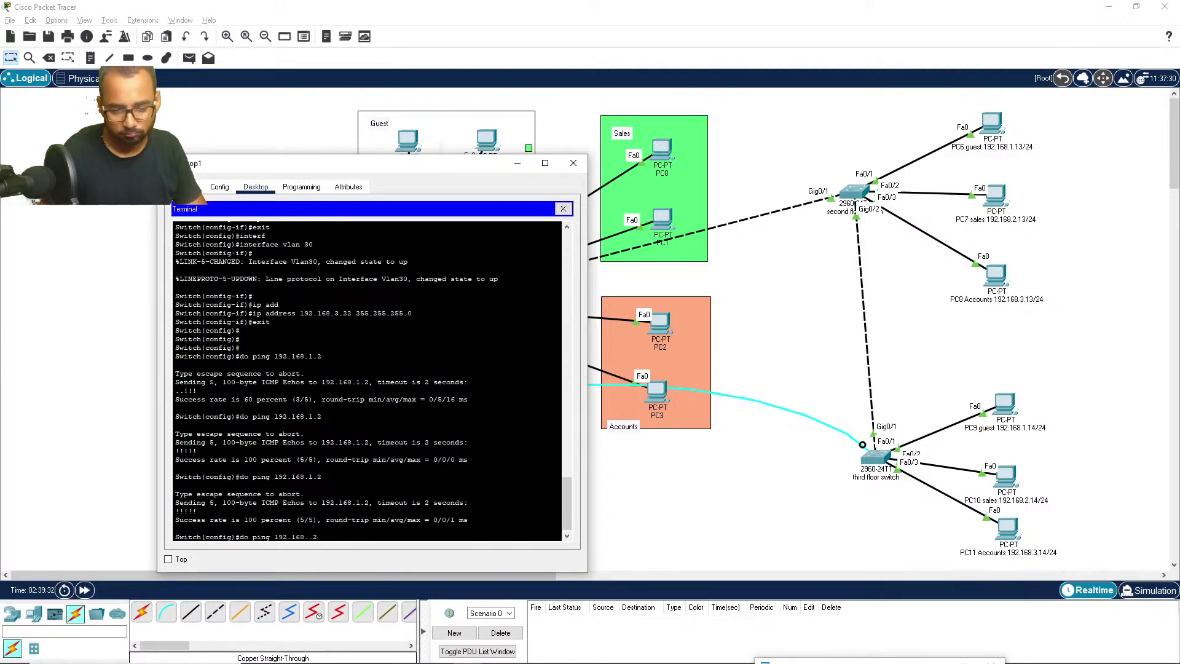
{"action": "type", "text": "2"}
{"action": "key", "text": "Return"}
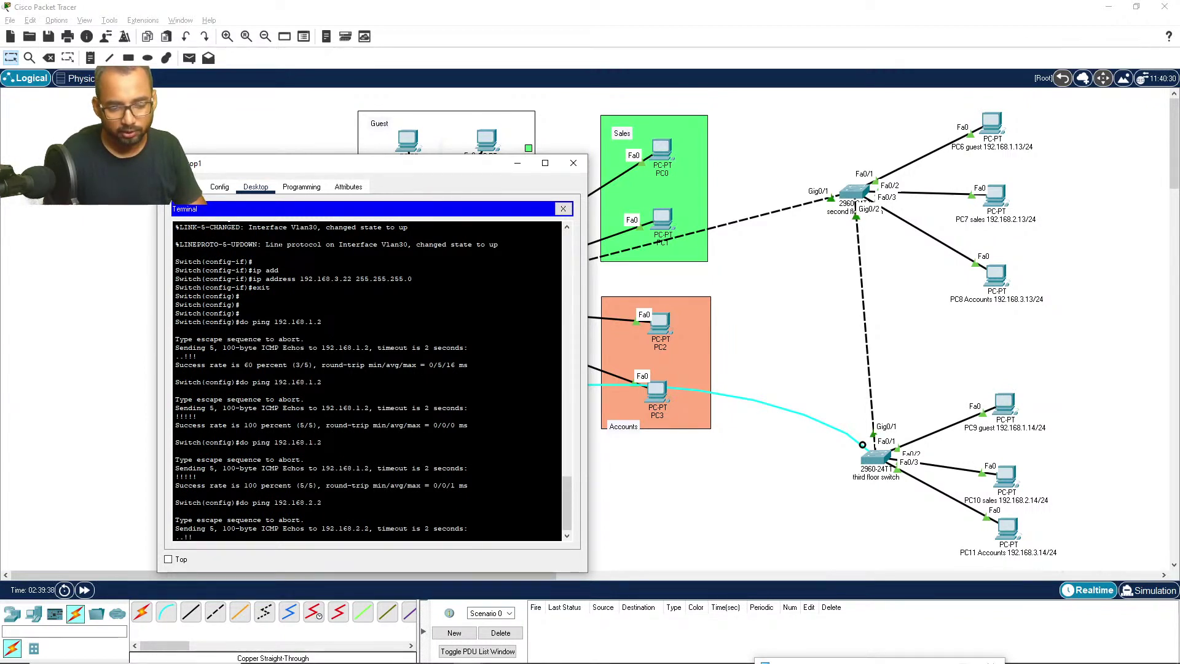
Step: Ping 192.168.3.2 from the third floor switch to test VLAN 30 connectivity
{"action": "key", "text": "Up"}
{"action": "key", "text": "Left"}
{"action": "key", "text": "Left"}
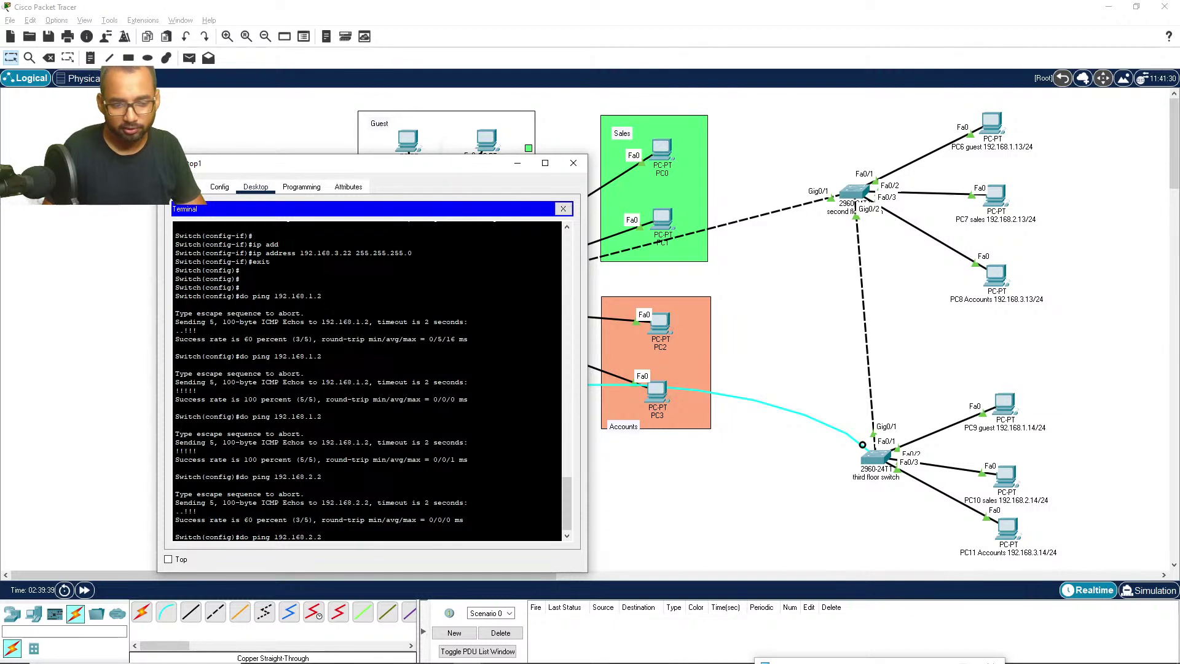
{"action": "key", "text": "BackSpace"}
{"action": "type", "text": "3"}
{"action": "key", "text": "Return"}
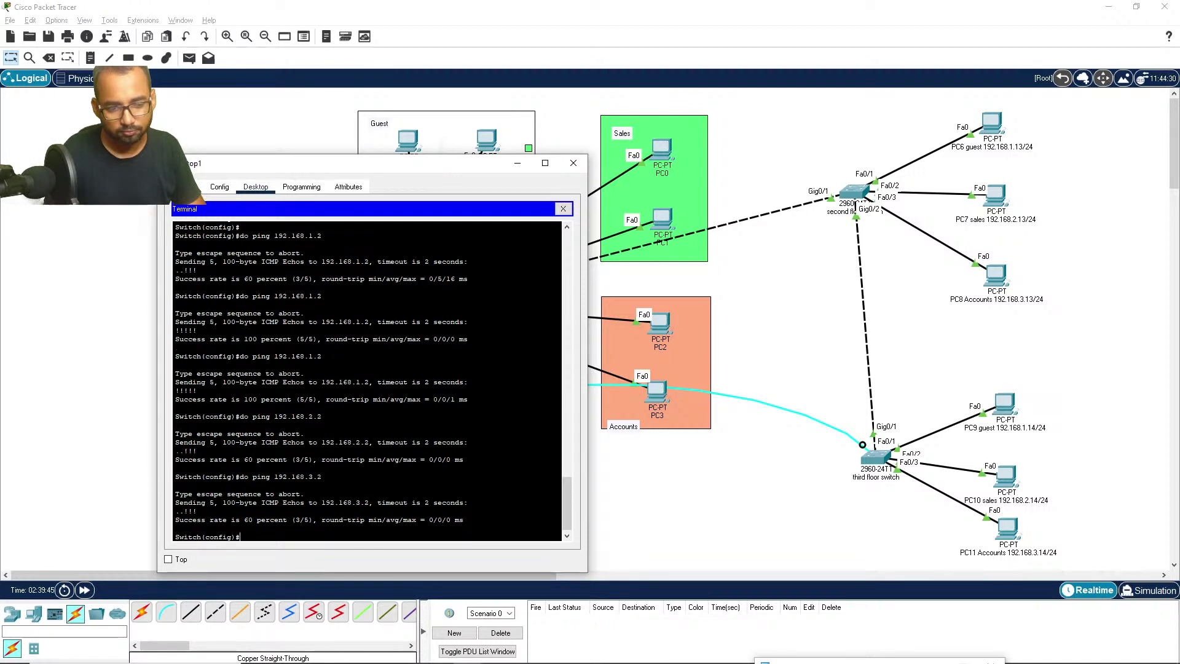
Step: Close the Laptop1 terminal window and open the Command Prompt on PC11 Accounts
{"action": "key", "text": "Up"}
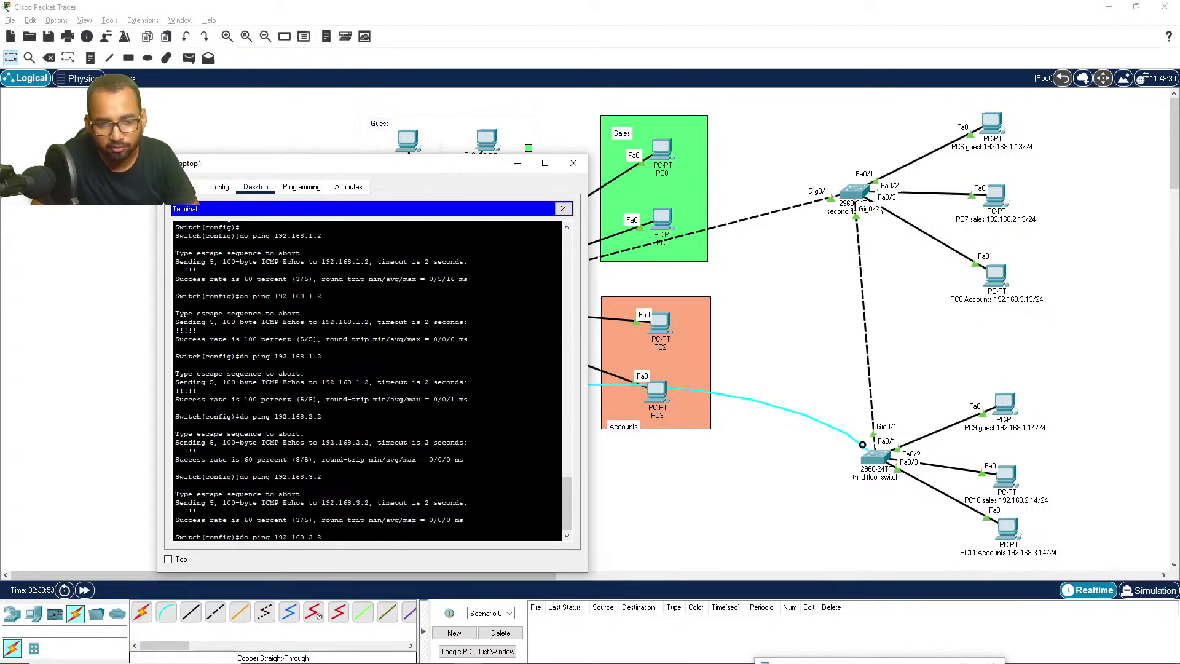
{"action": "key", "text": "BackSpace"}
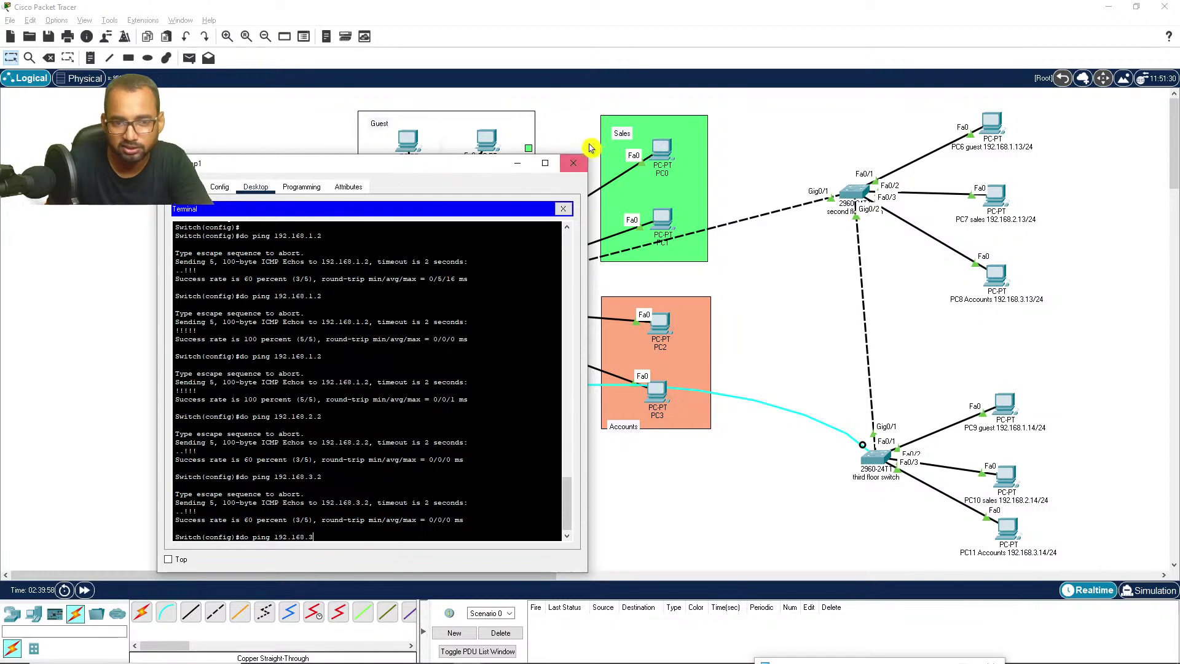
{"action": "left_click", "coordinate": [577, 165]}
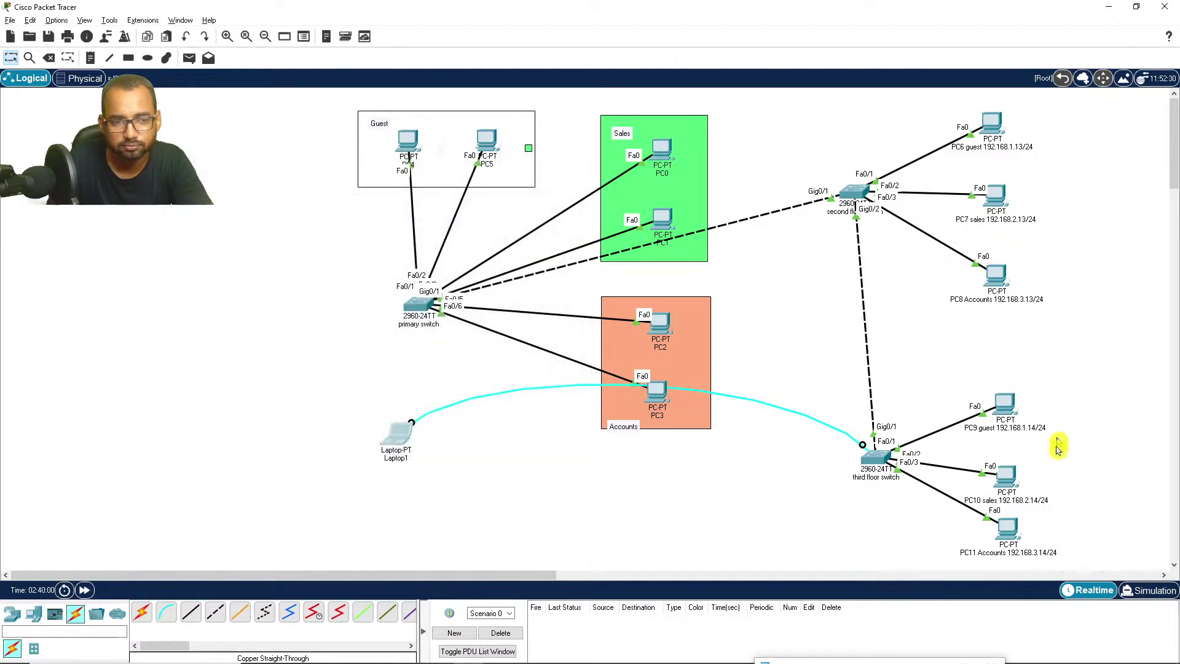
{"action": "left_click", "coordinate": [1002, 527]}
{"action": "left_click_drag", "start_coordinate": [582, 117], "coordinate": [370, 163]}
{"action": "left_click", "coordinate": [451, 241]}
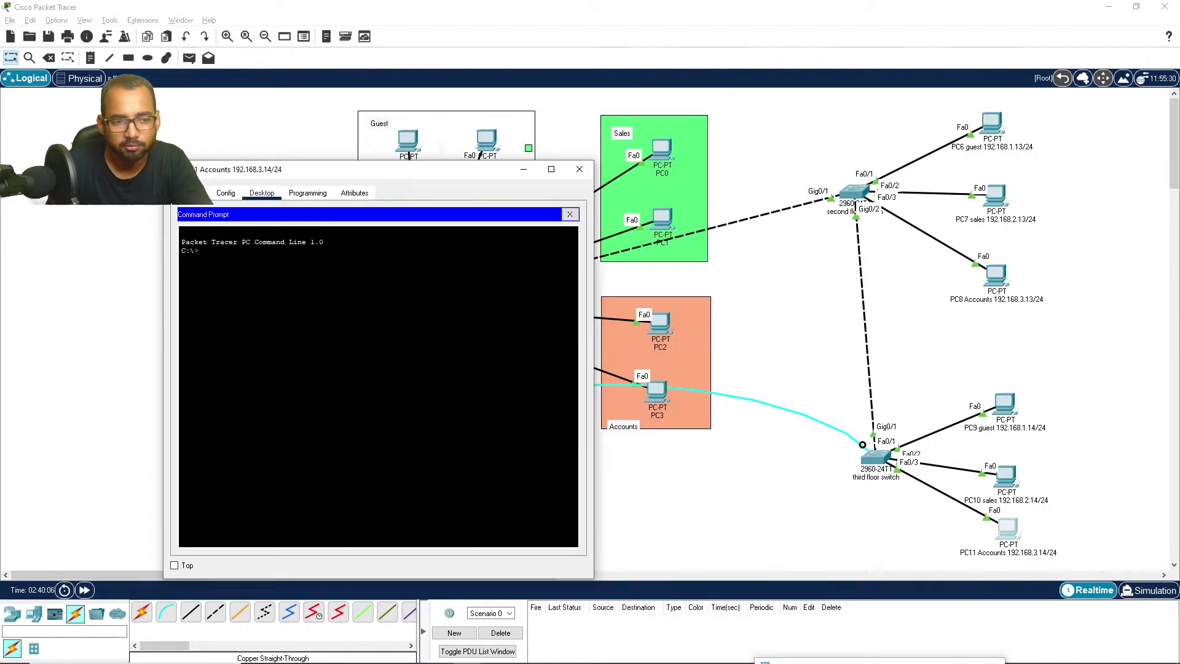
Step: Ping PC8 Accounts at 192.168.3.13 from PC11's command prompt
{"action": "type", "text": "ping "}
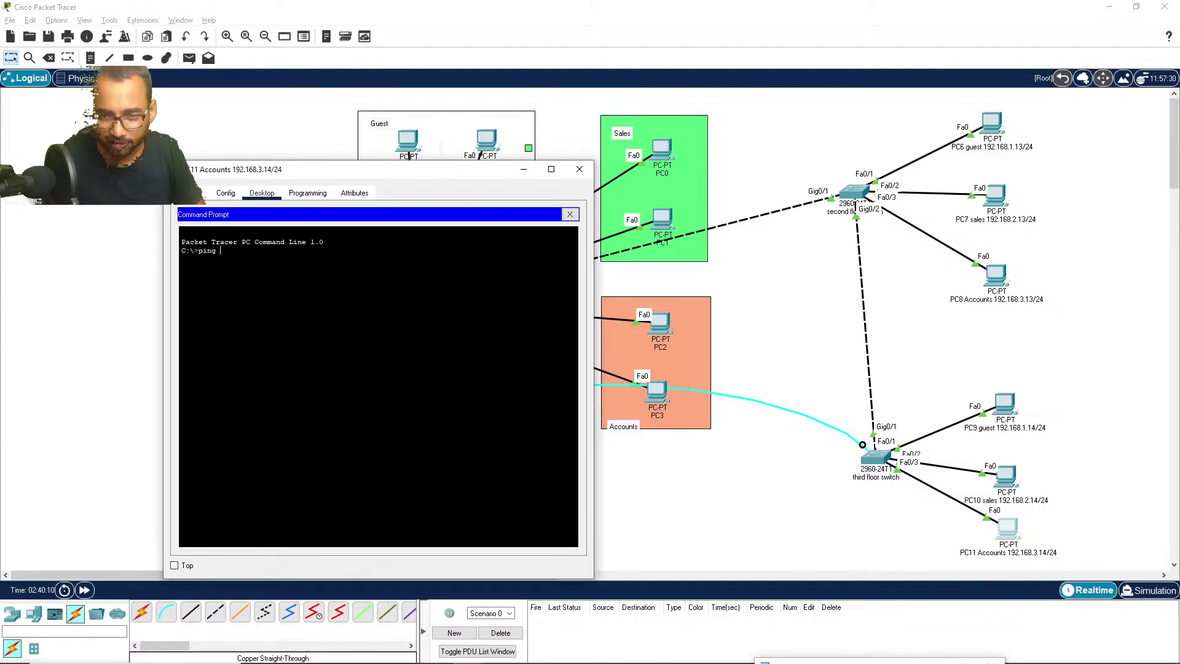
{"action": "type", "text": "192.168.3."}
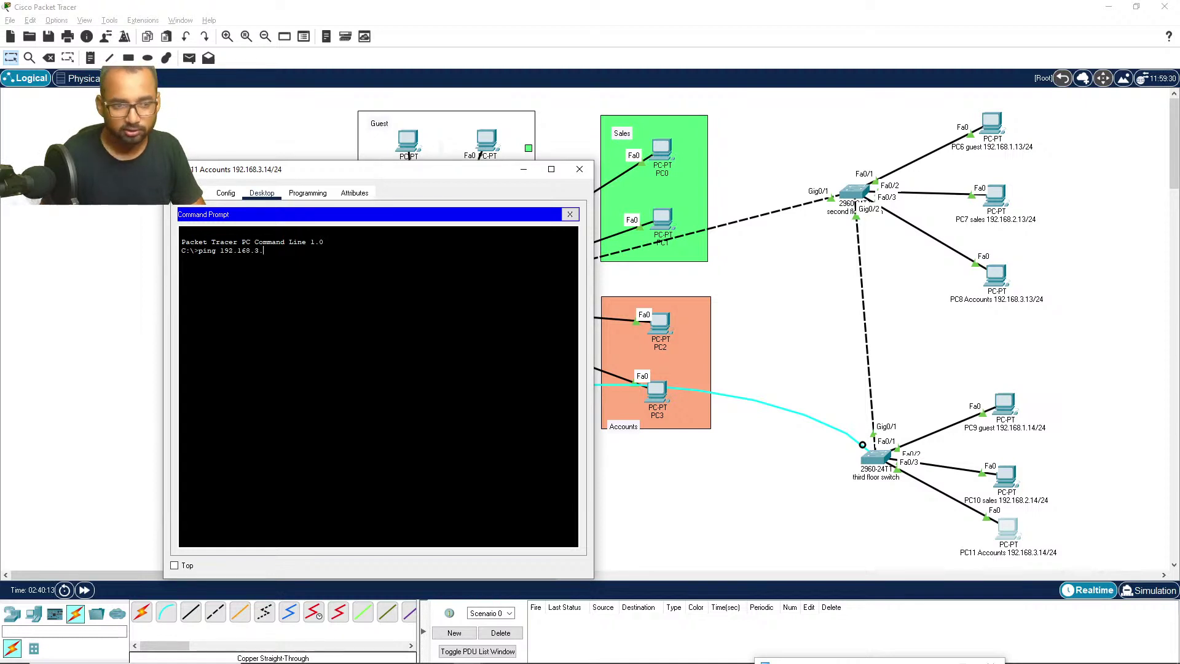
{"action": "type", "text": "13"}
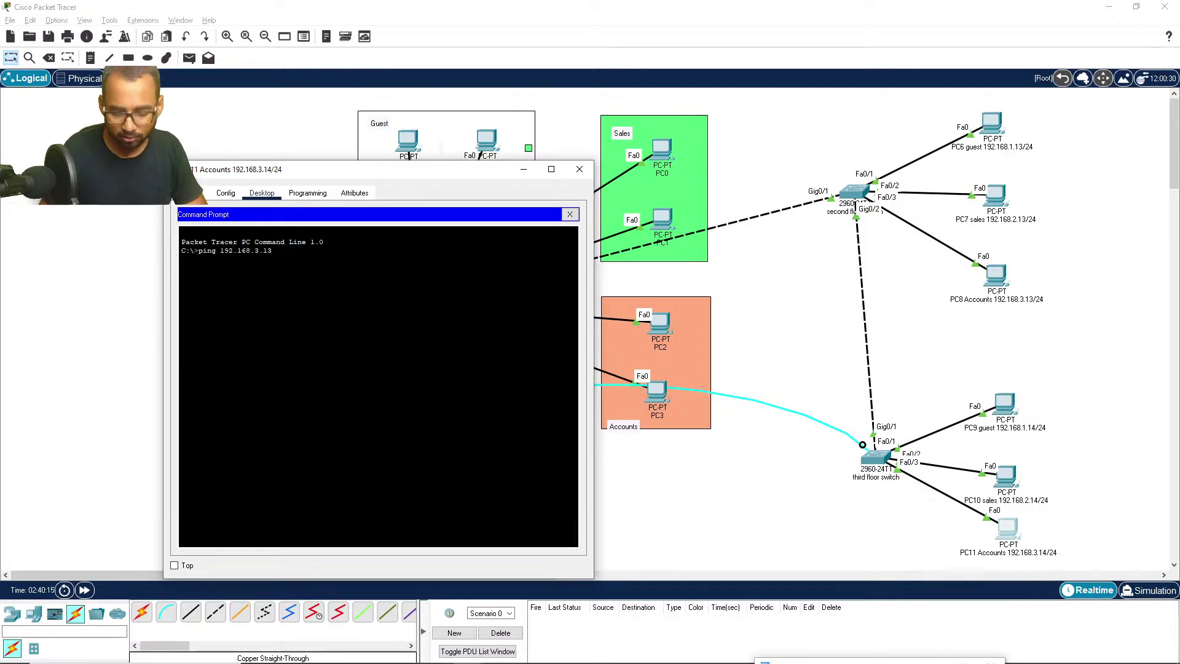
{"action": "key", "text": "Return"}
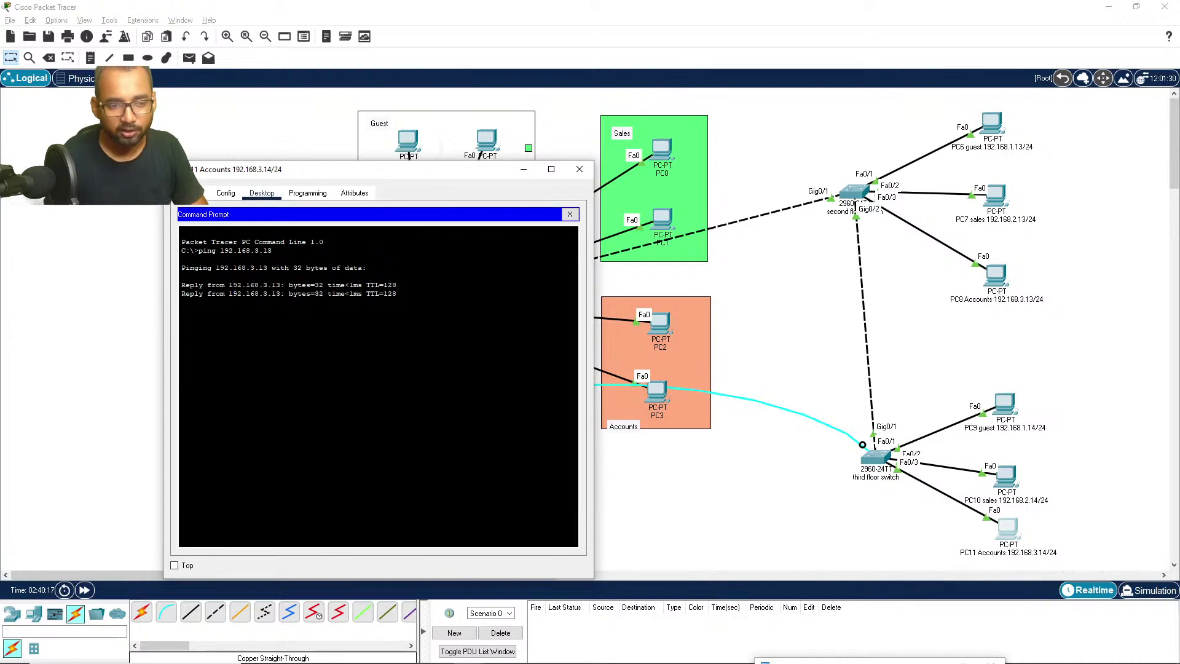
{"action": "key", "text": "Return"}
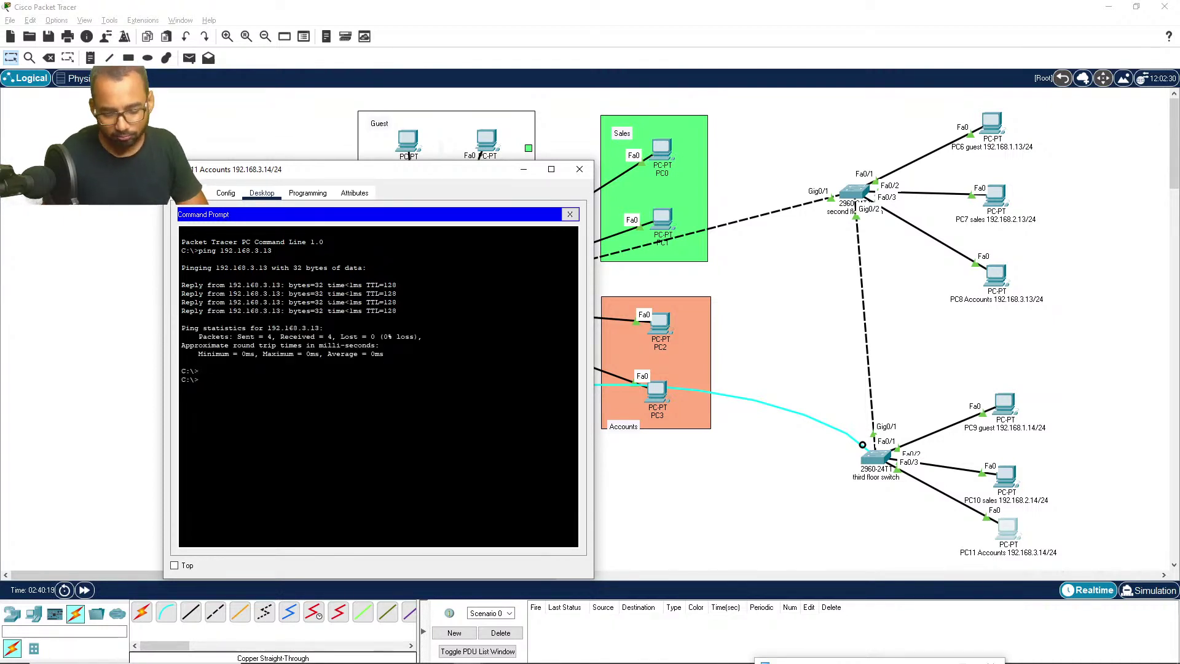
Step: Ping PC7 sales at 192.168.2.13 from PC11's command prompt to test cross-VLAN reachability, stopping the ping early
{"action": "key", "text": "Up"}
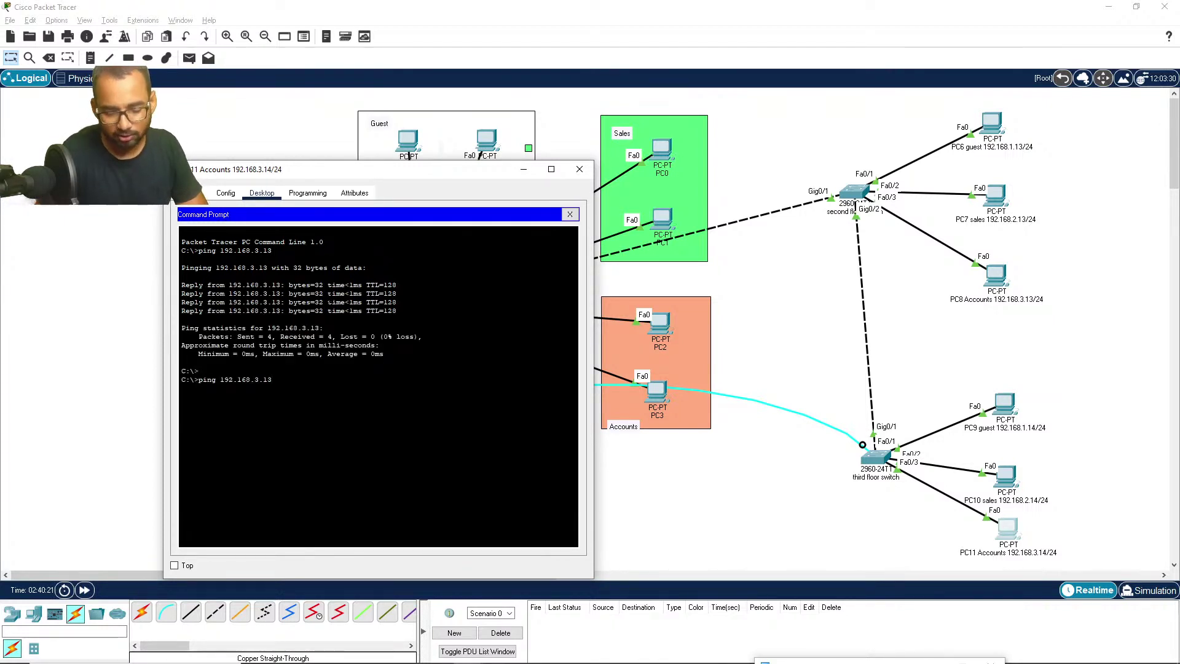
{"action": "key", "text": "Left"}
{"action": "key", "text": "Left"}
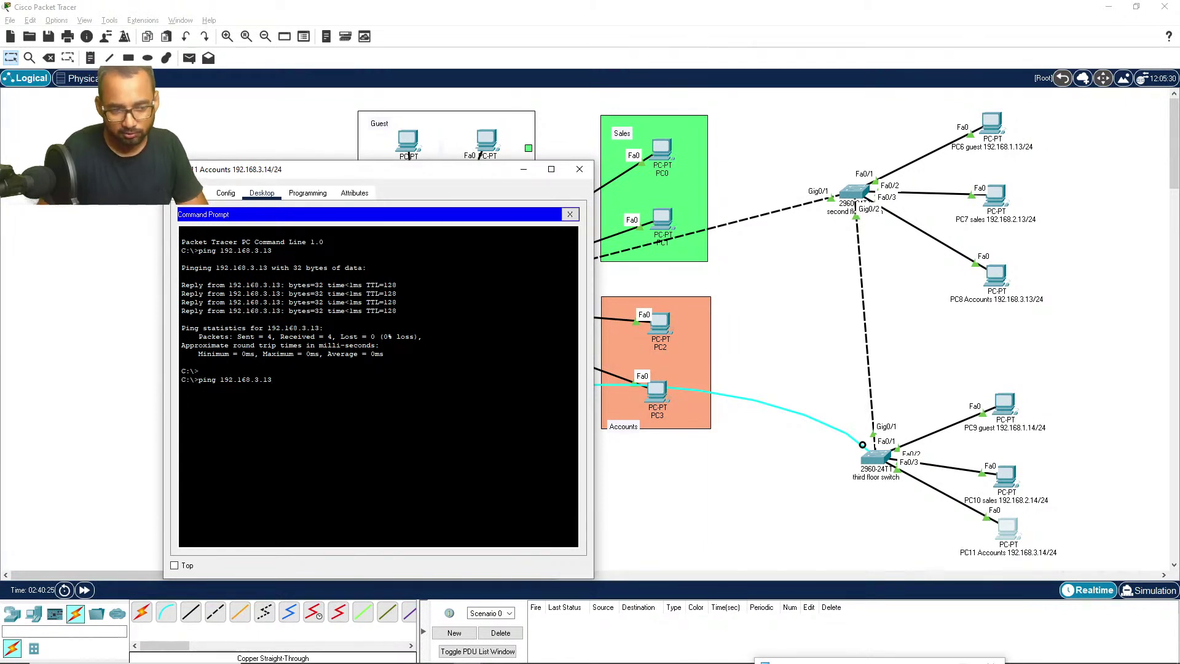
{"action": "key", "text": "BackSpace"}
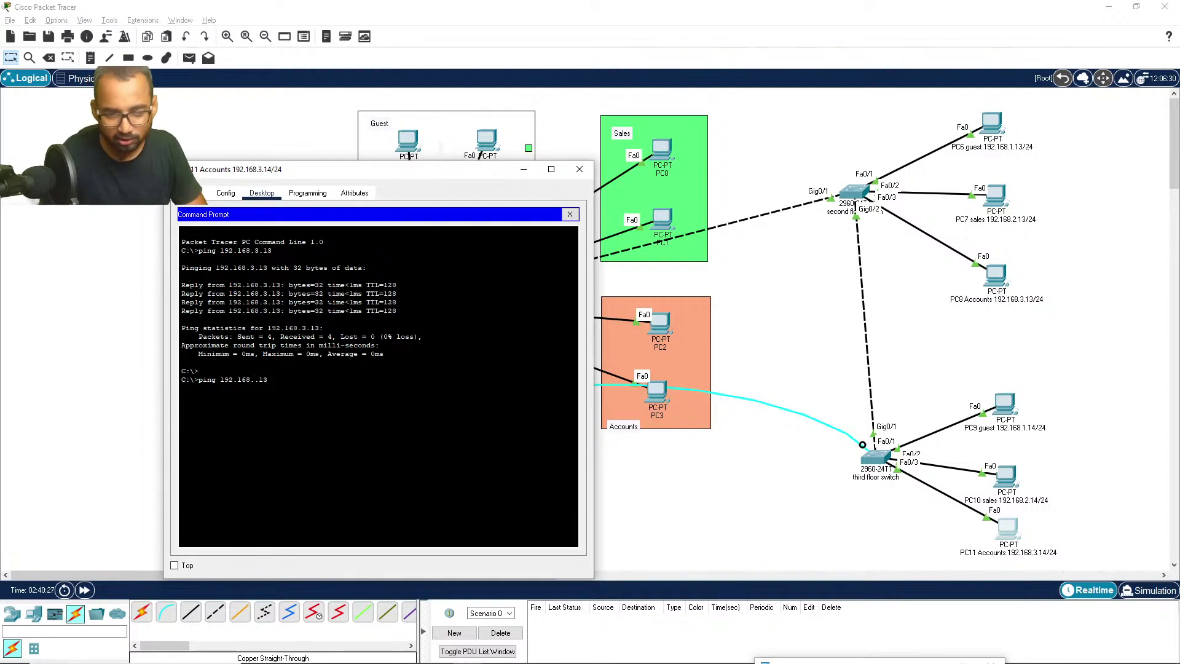
{"action": "type", "text": "2"}
{"action": "key", "text": "Return"}
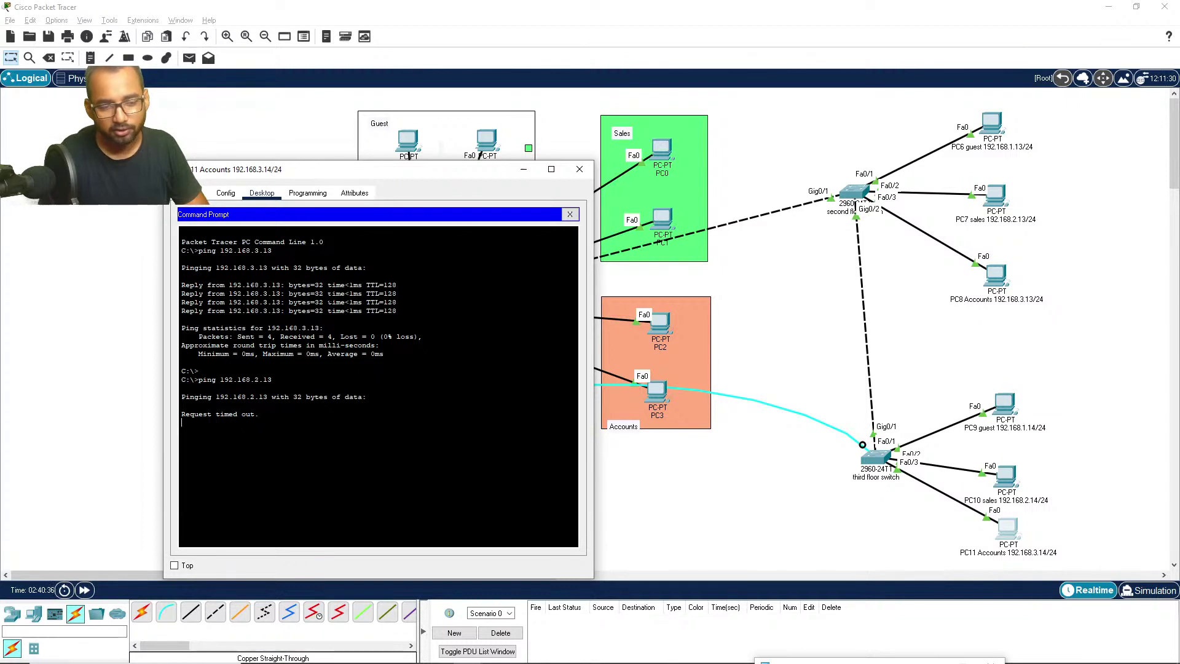
{"action": "key", "text": "ctrl+c"}
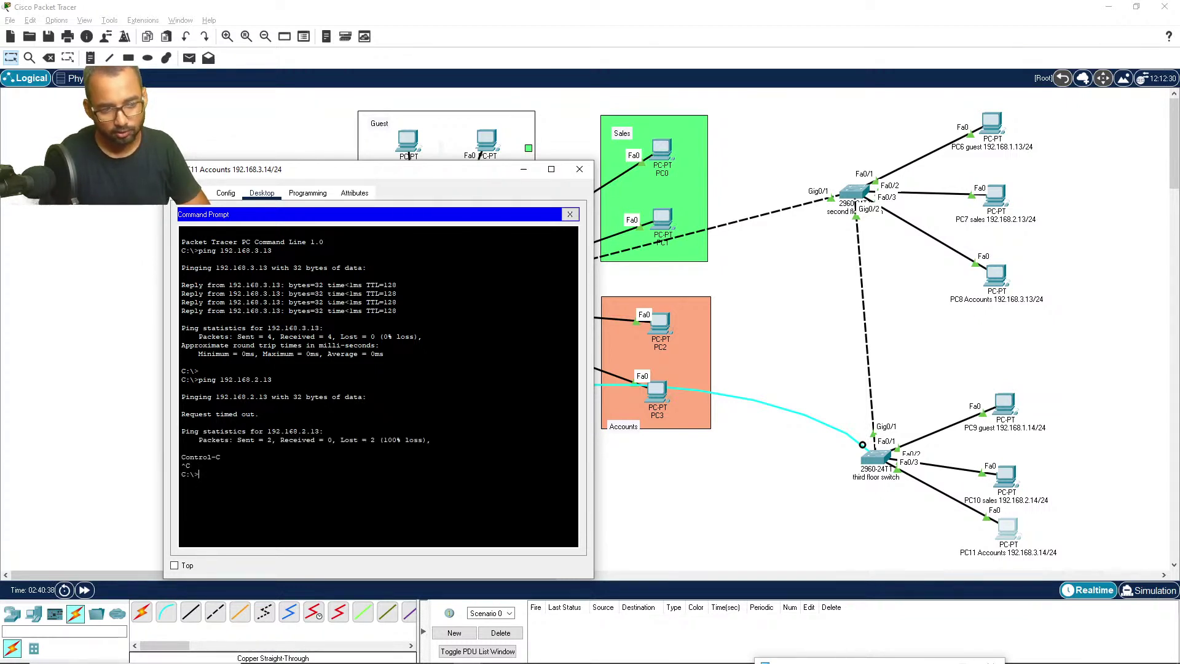
Step: Ping 192.168.3.6 from PC11's command prompt
{"action": "key", "text": "Up"}
{"action": "key", "text": "Left"}
{"action": "key", "text": "Left"}
{"action": "key", "text": "Left"}
{"action": "key", "text": "BackSpace"}
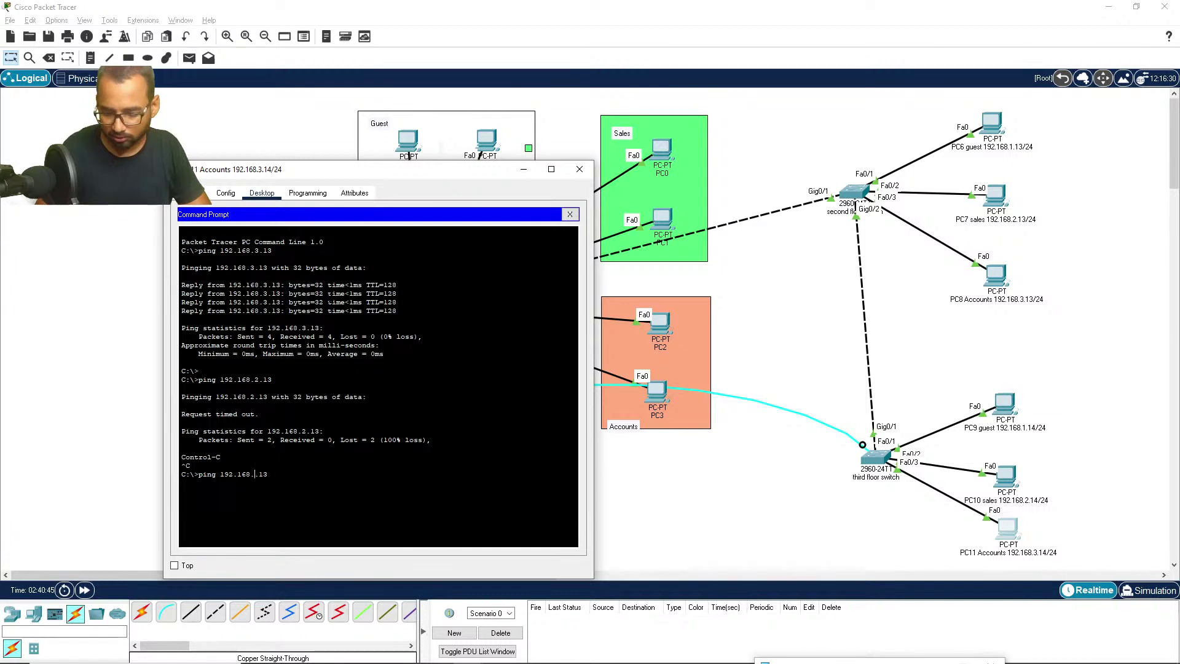
{"action": "type", "text": "3"}
{"action": "key", "text": "Delete"}
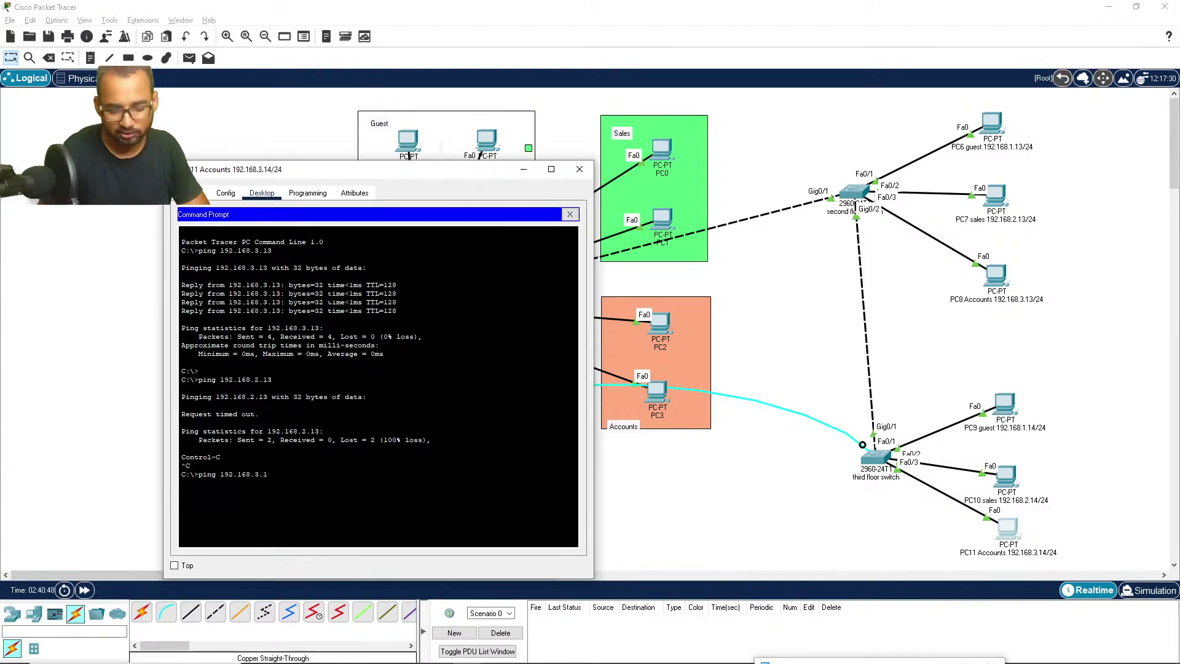
{"action": "key", "text": "BackSpace"}
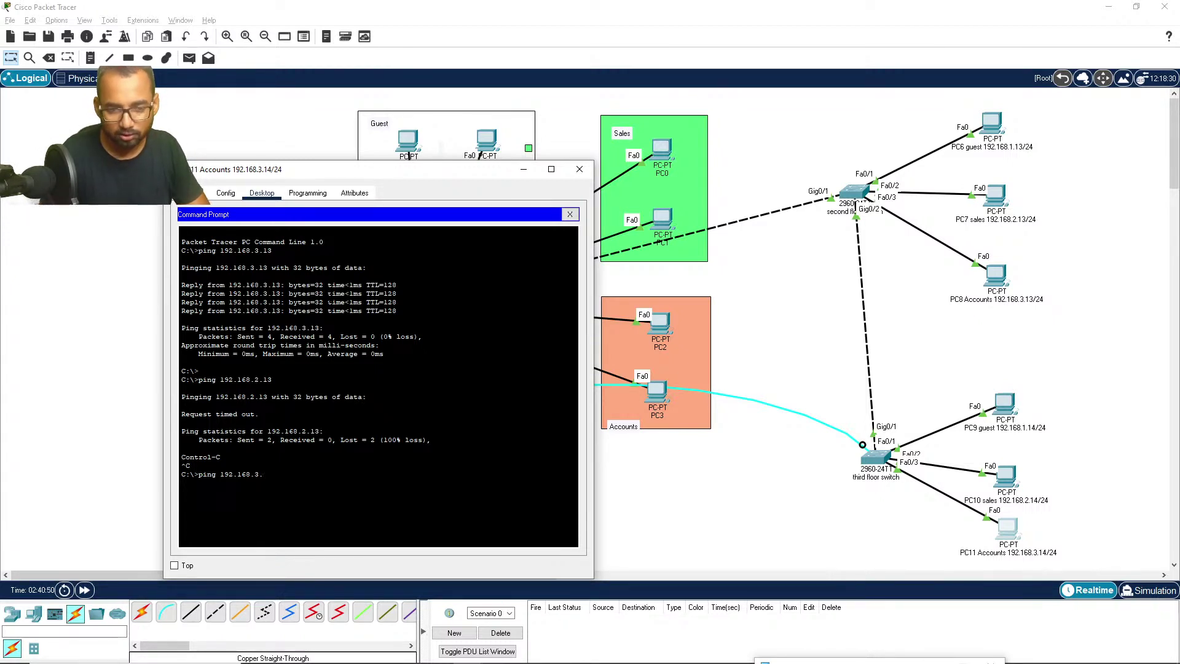
{"action": "type", "text": "6"}
{"action": "key", "text": "Return"}
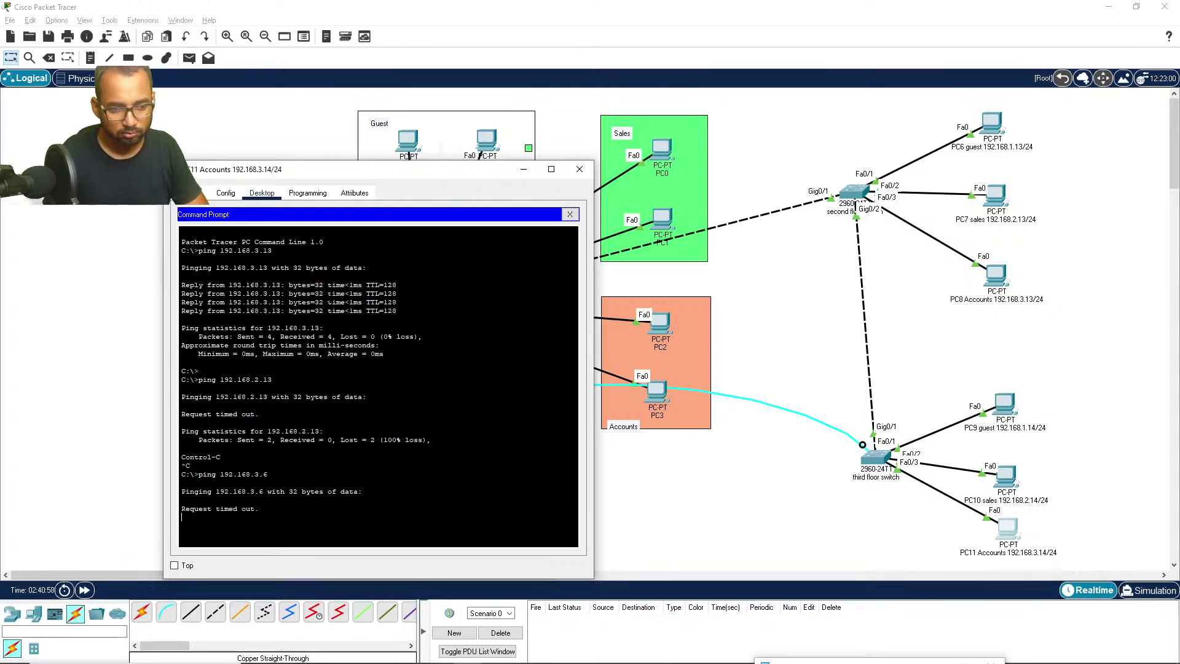
Step: Check the IPv4 address in PC3's IP configuration, close PC3 and return to PC11's command prompt
{"action": "left_click", "coordinate": [655, 390]}
{"action": "left_click", "coordinate": [655, 401]}
{"action": "left_click", "coordinate": [523, 148]}
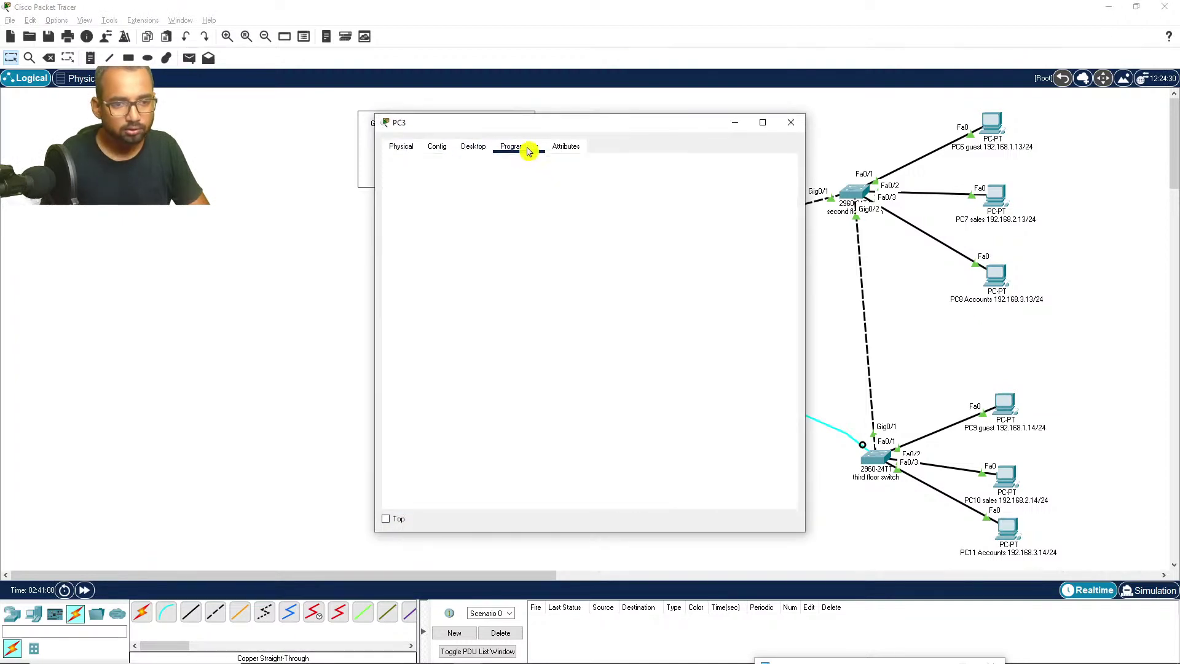
{"action": "left_click", "coordinate": [474, 149]}
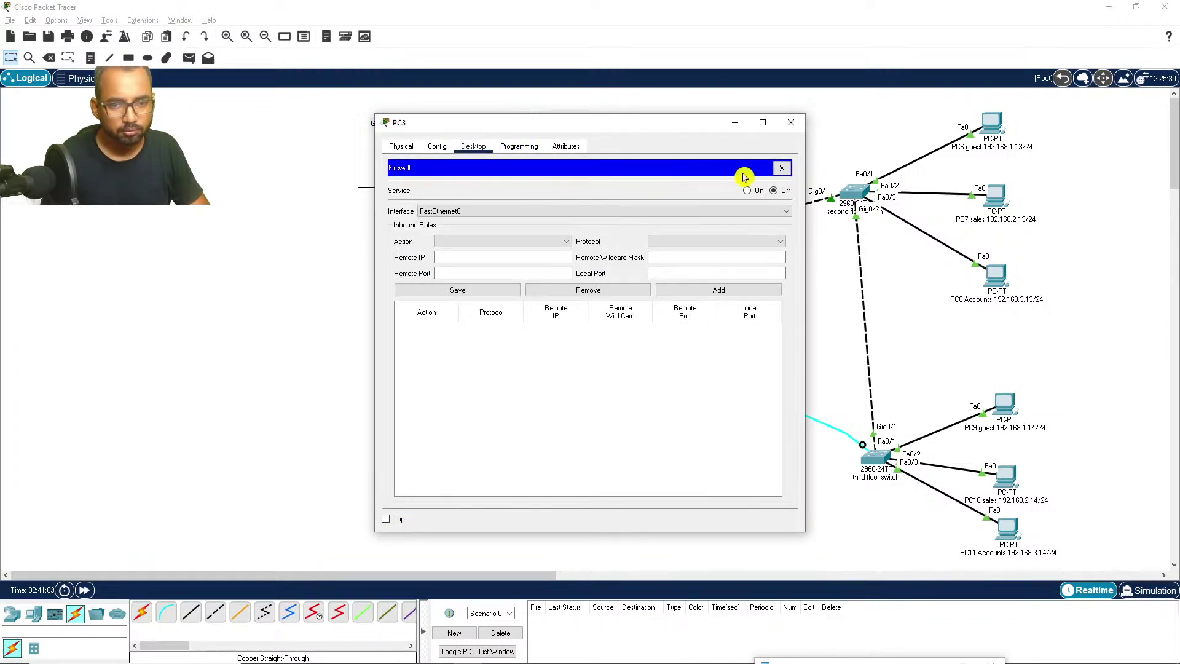
{"action": "left_click", "coordinate": [787, 166]}
{"action": "left_click", "coordinate": [447, 191]}
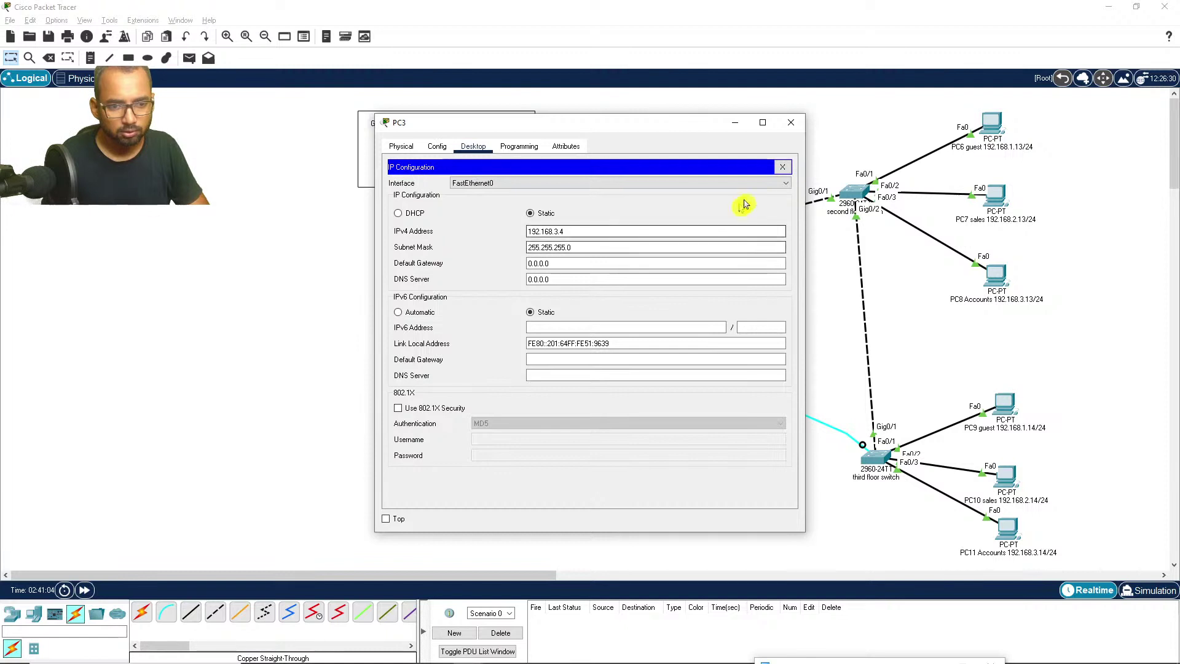
{"action": "left_click", "coordinate": [786, 166]}
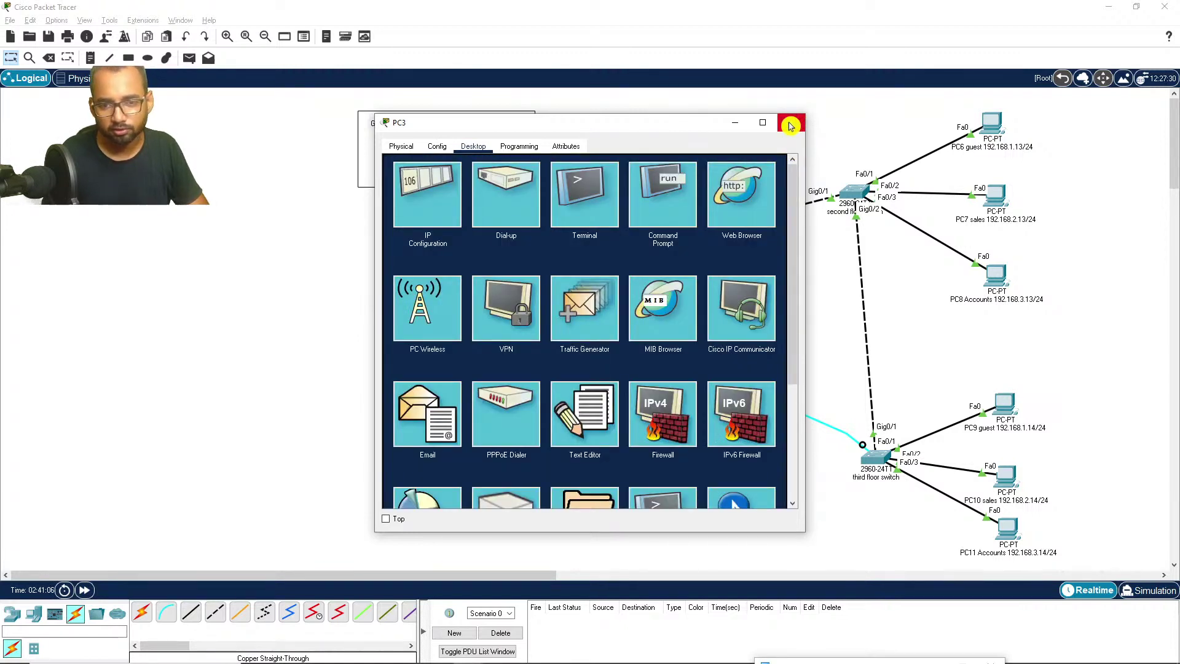
{"action": "left_click", "coordinate": [791, 125]}
{"action": "left_click", "coordinate": [1011, 526]}
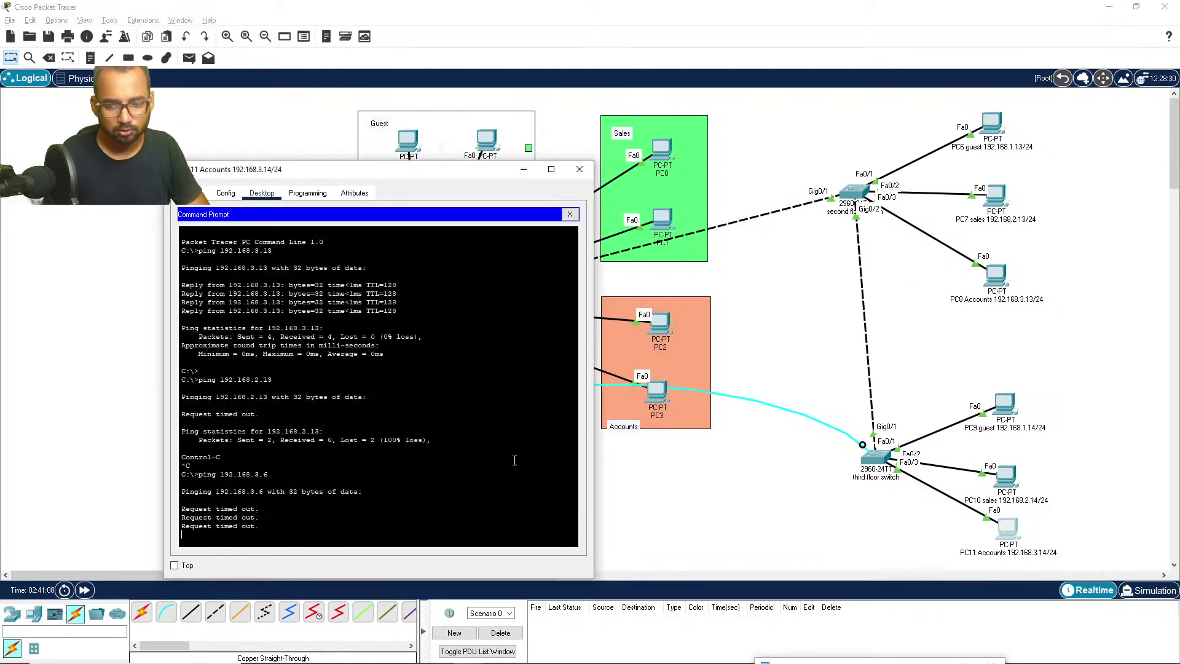
Step: Stop the running ping on PC11 and ping PC3 at 192.168.3.4, interrupting it after the first replies
{"action": "key", "text": "ctrl+c"}
{"action": "key", "text": "Return"}
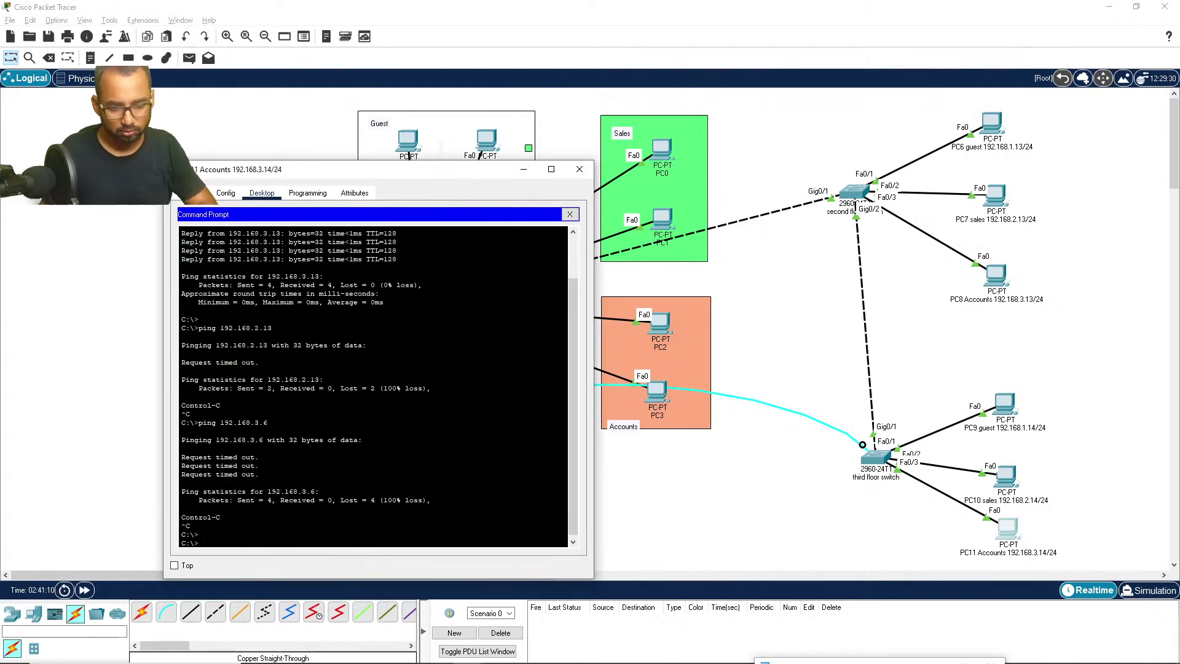
{"action": "key", "text": "Up"}
{"action": "key", "text": "BackSpace"}
{"action": "type", "text": "4"}
{"action": "key", "text": "Return"}
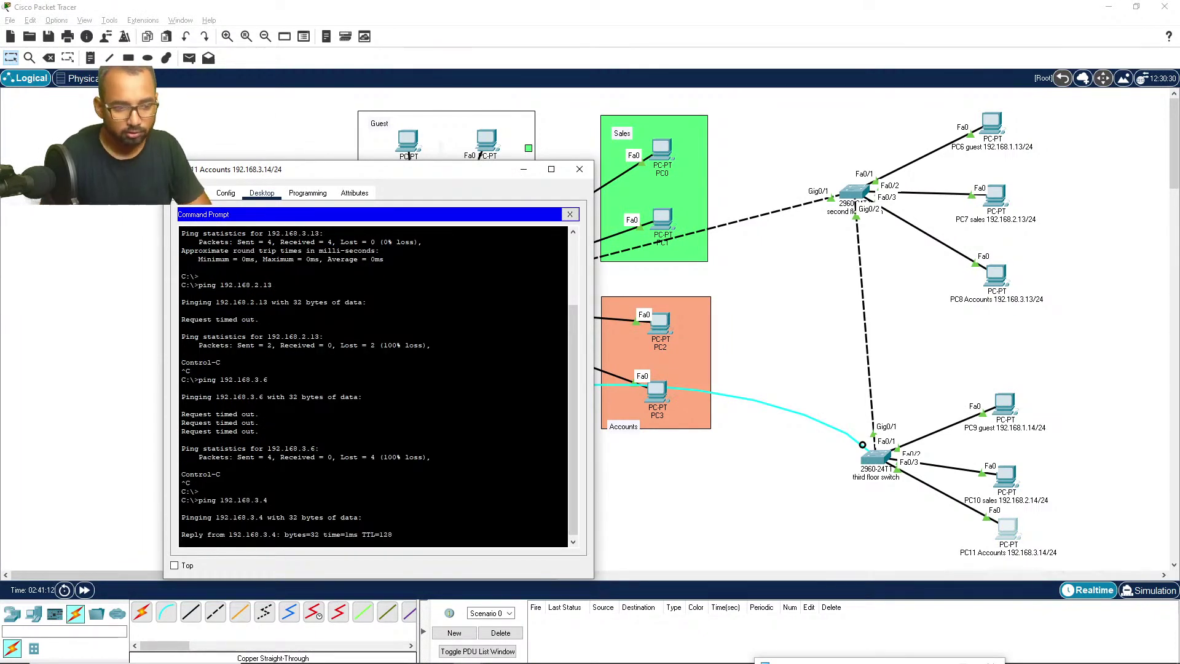
{"action": "key", "text": "ctrl+c"}
Step: Ping 192.168.3.3 in the Accounts VLAN from PC11, interrupting it after the first replies
{"action": "key", "text": "Up"}
{"action": "key", "text": "BackSpace"}
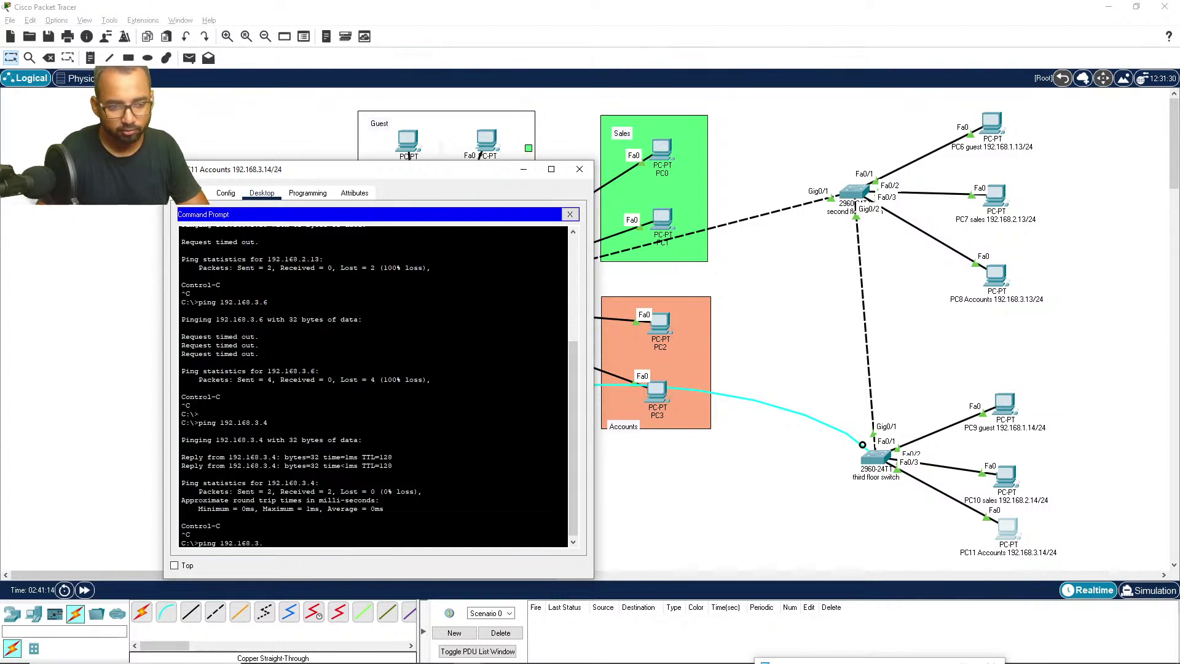
{"action": "type", "text": "3"}
{"action": "key", "text": "Return"}
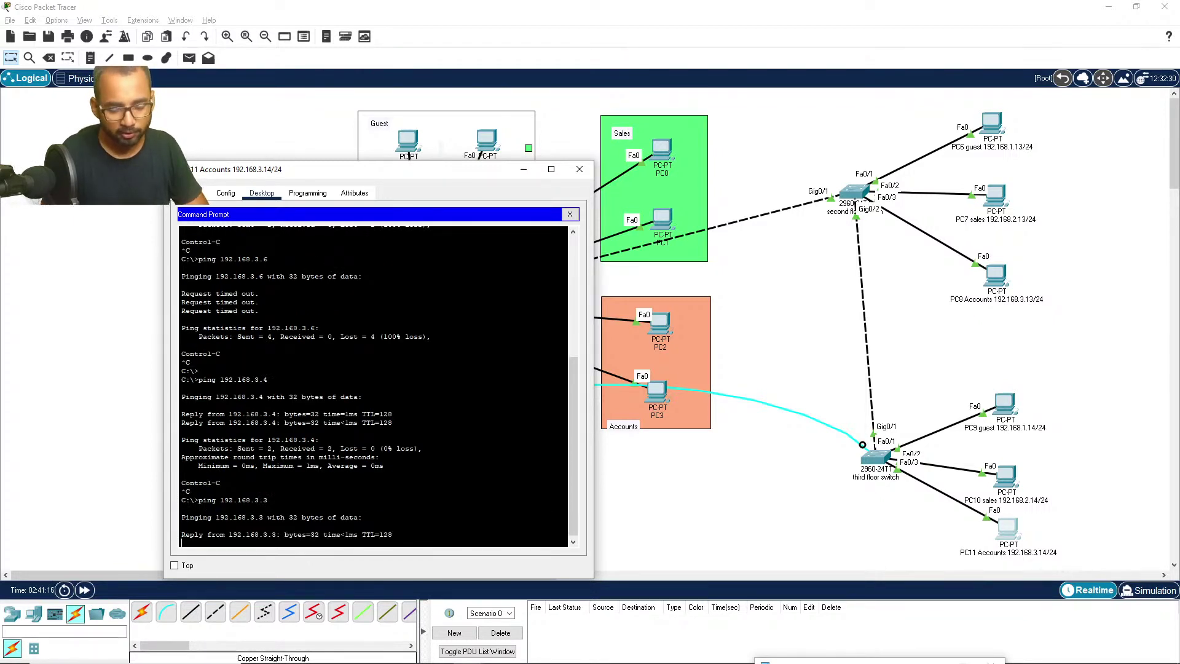
{"action": "key", "text": "ctrl+c"}
Step: Ping PC8 Accounts at 192.168.3.13 again from PC11 and interrupt it after the first replies
{"action": "key", "text": "Up"}
{"action": "type", "text": "1"}
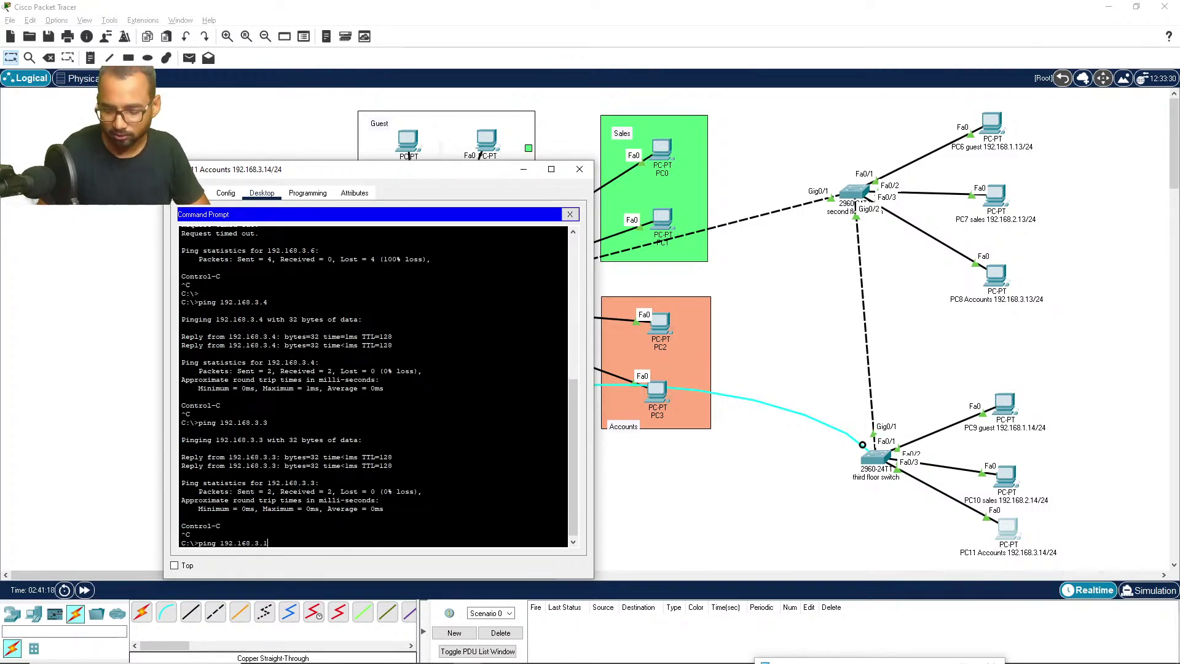
{"action": "type", "text": "3"}
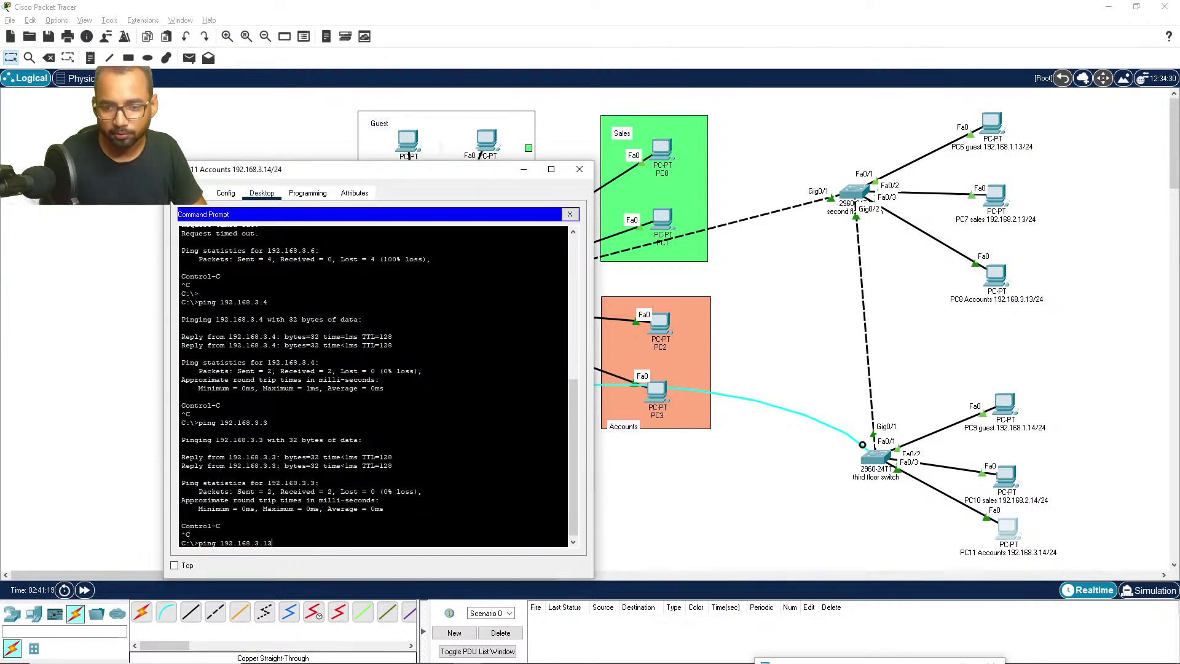
{"action": "key", "text": "Return"}
{"action": "key", "text": "ctrl+c"}
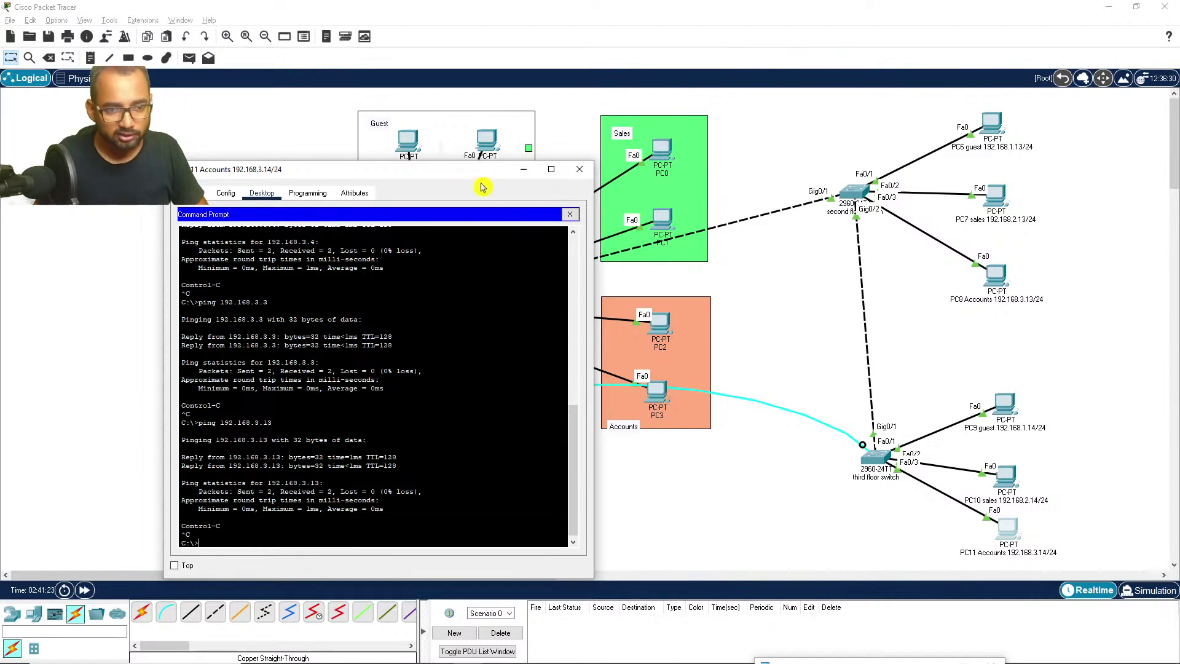
Step: Minimize the PC11 window, switch to the Notepad task list, and move and narrow it so the network topology stays visible
{"action": "mouse_move", "coordinate": [475, 174]}
{"action": "left_mouse_down"}
{"action": "mouse_move", "coordinate": [437, 178]}
{"action": "mouse_move", "coordinate": [471, 175]}
{"action": "left_mouse_up"}
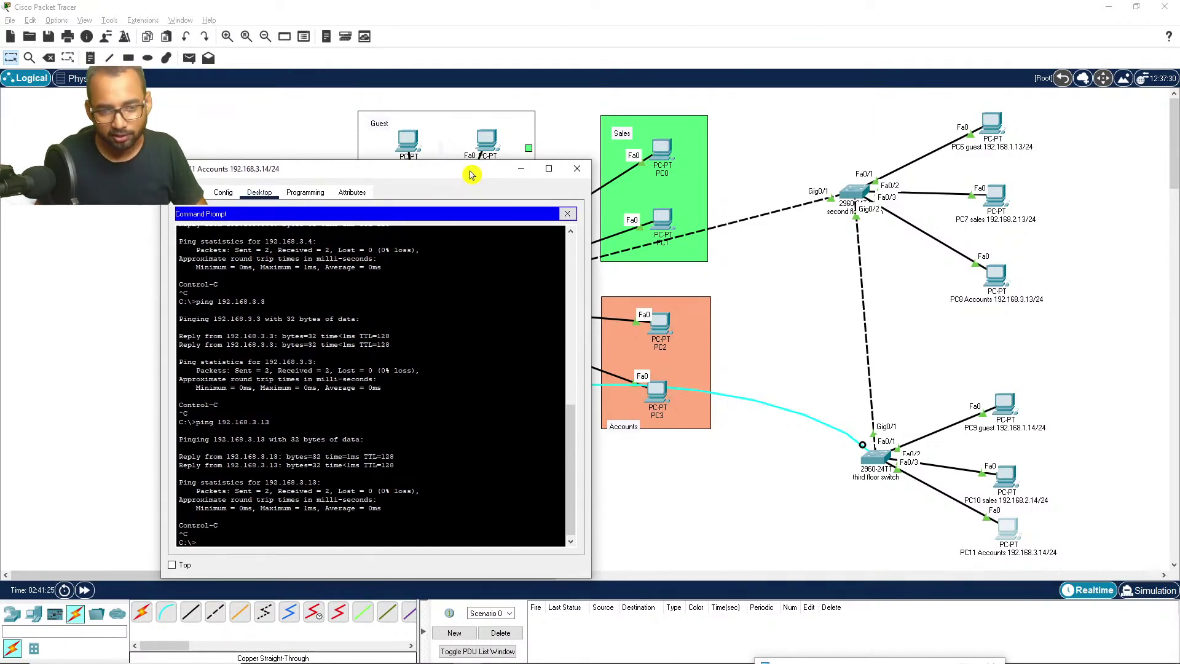
{"action": "left_click", "coordinate": [522, 170]}
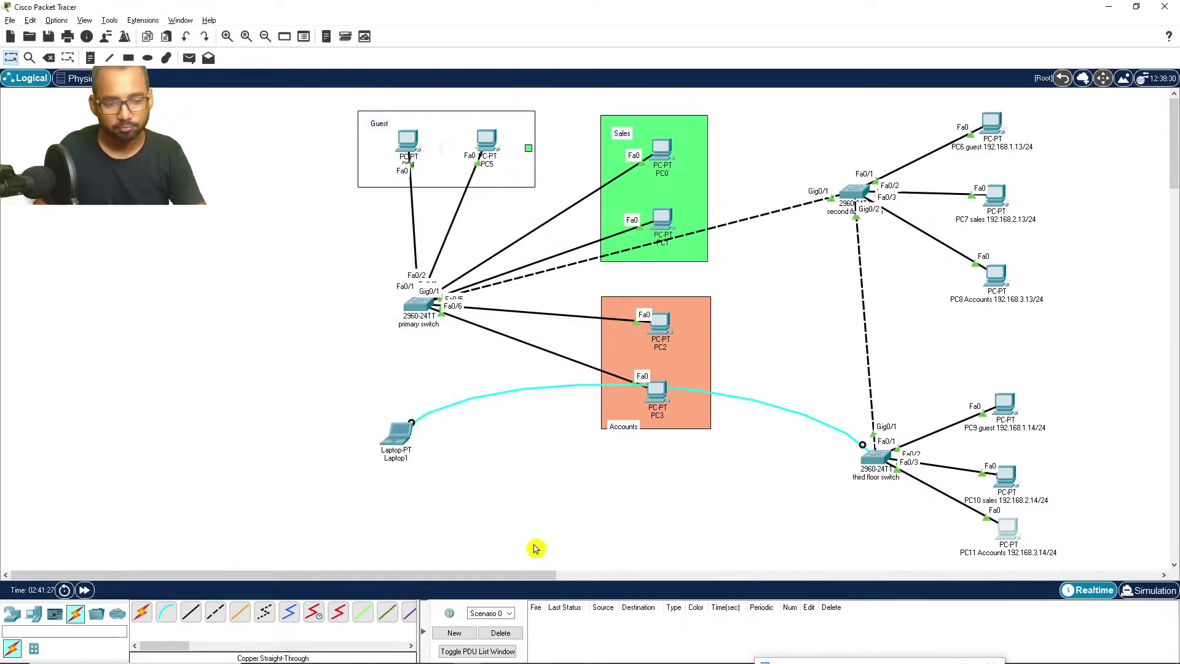
{"action": "left_click", "coordinate": [498, 652]}
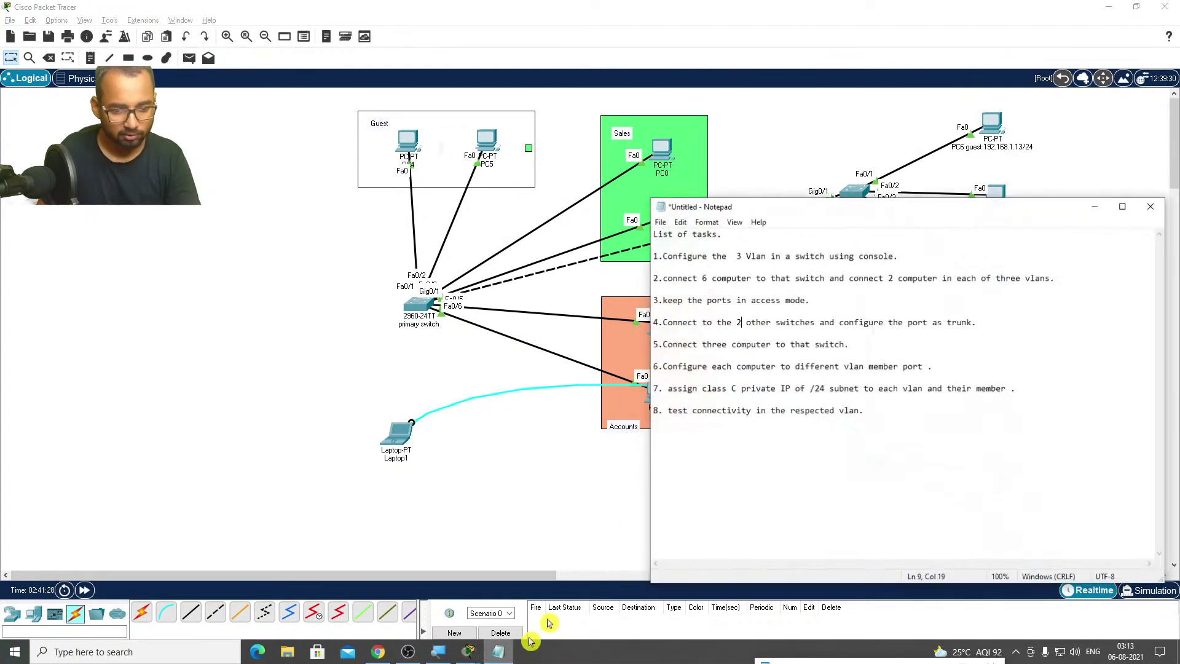
{"action": "left_click_drag", "start_coordinate": [848, 216], "coordinate": [198, 224]}
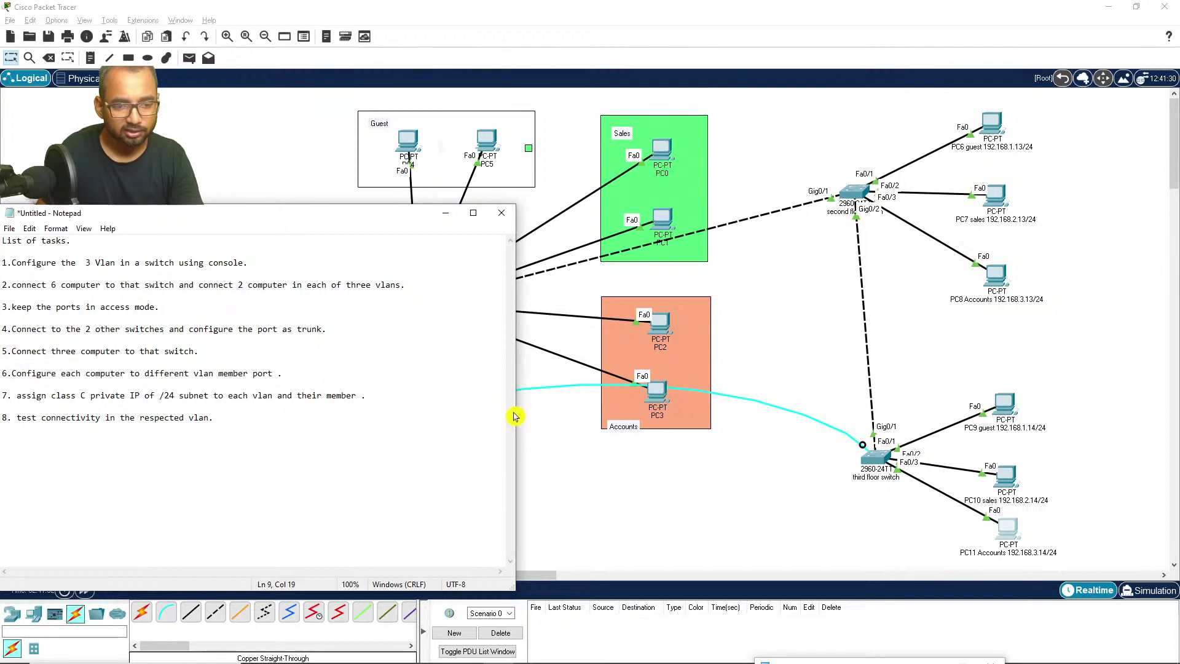
{"action": "left_click_drag", "start_coordinate": [515, 417], "coordinate": [360, 419]}
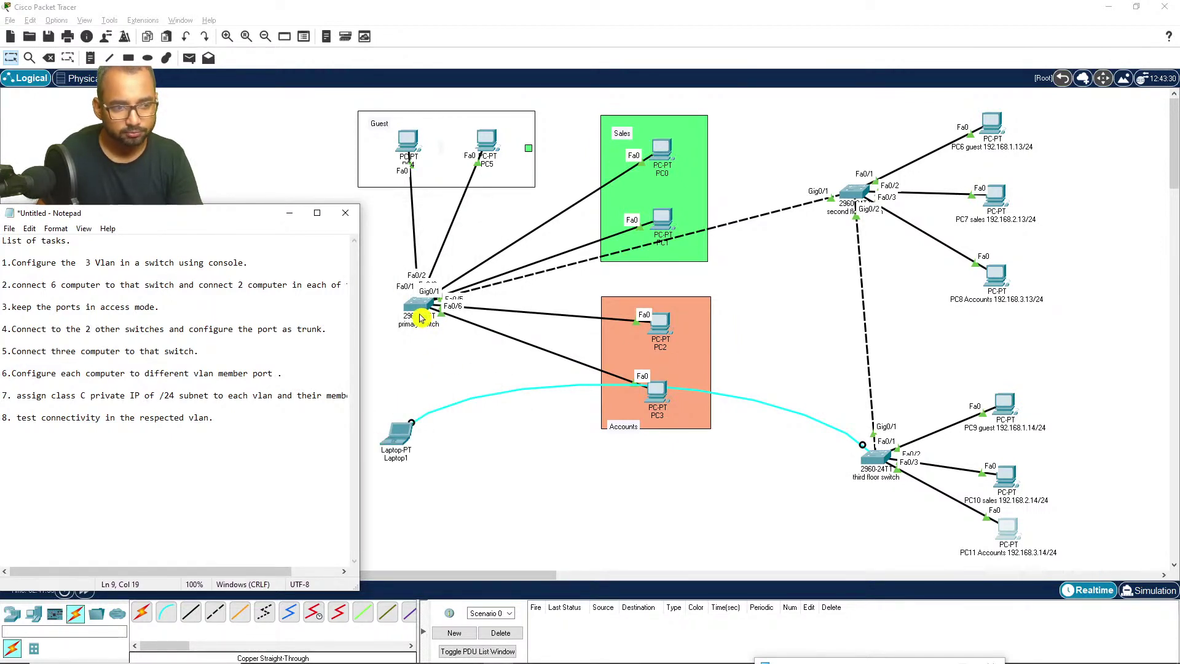